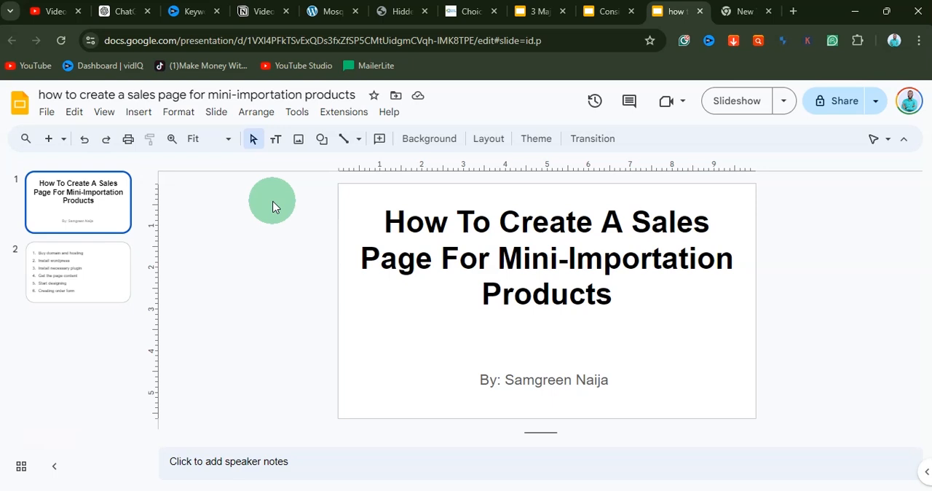
# Step: Display the slide outlining the six sales-page stages and open the HarmonWeb website from a Google search for harmonweb in the empty tab
pyautogui.click(96, 281)
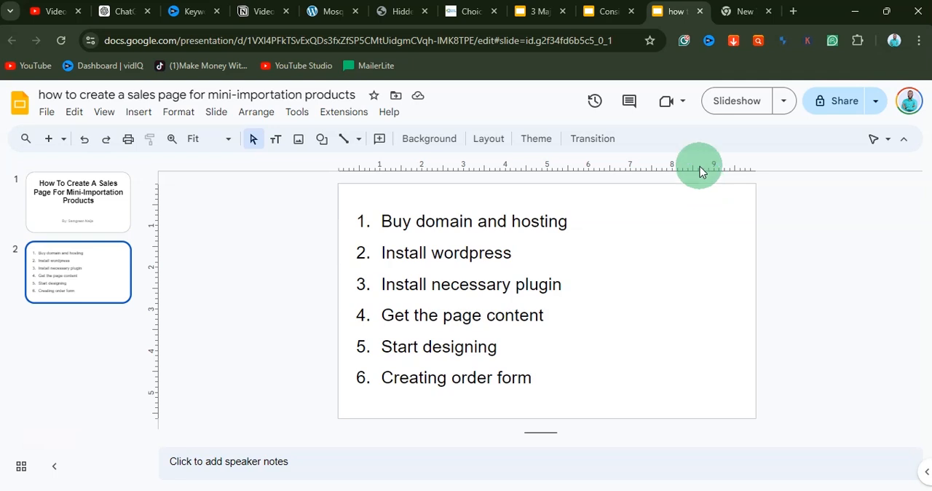
pyautogui.click(743, 11)
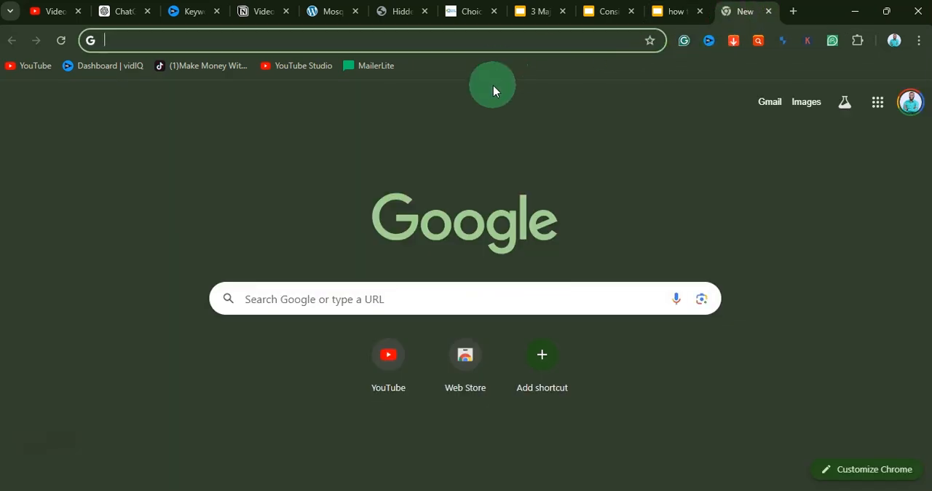
pyautogui.write('harm')
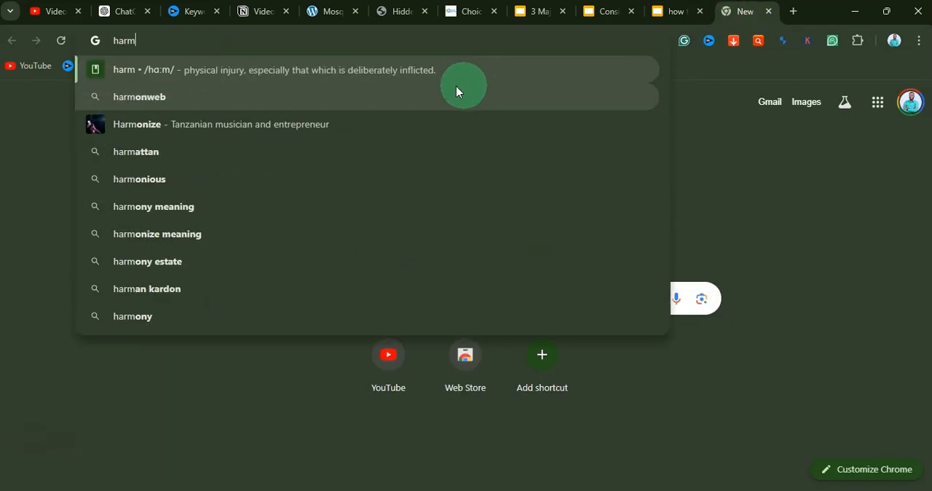
pyautogui.click(204, 97)
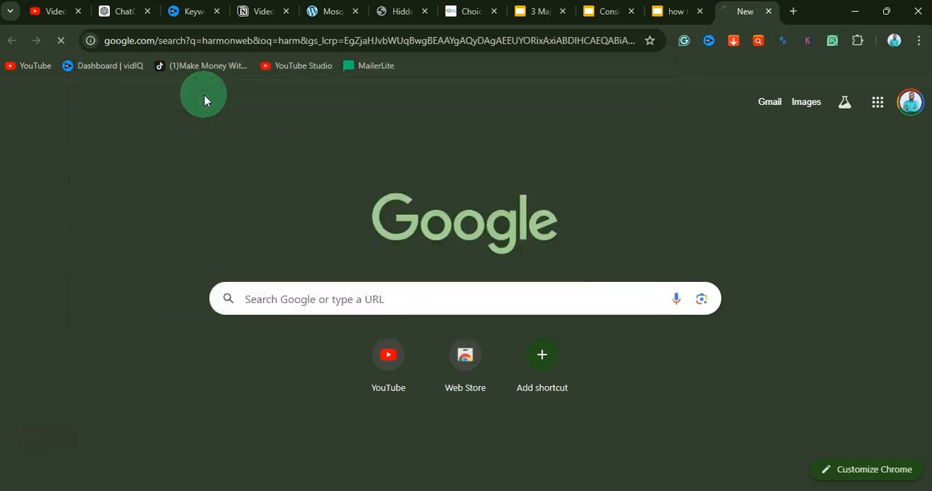
pyautogui.click(231, 220)
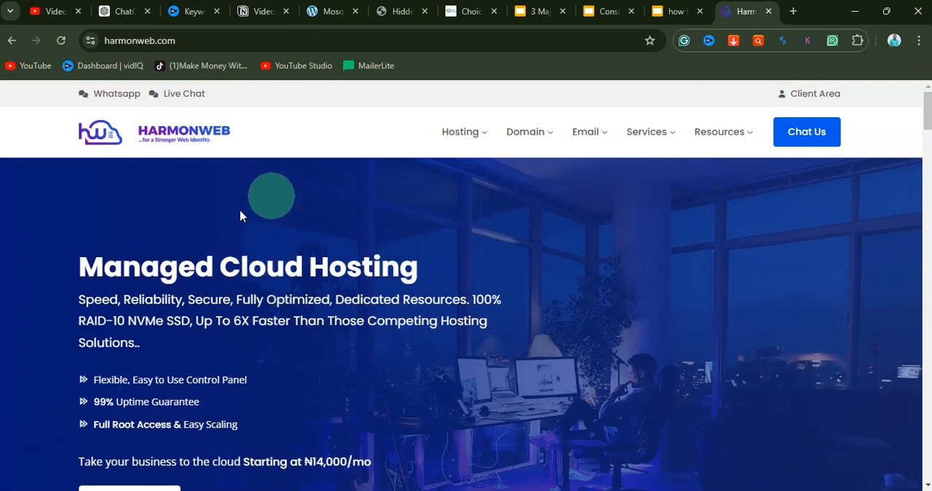
# Step: Open HarmonWeb's Shared hosting page and go down to its plan pricing section
pyautogui.scroll(-3, 375, 291)
pyautogui.scroll(3, 374, 294)
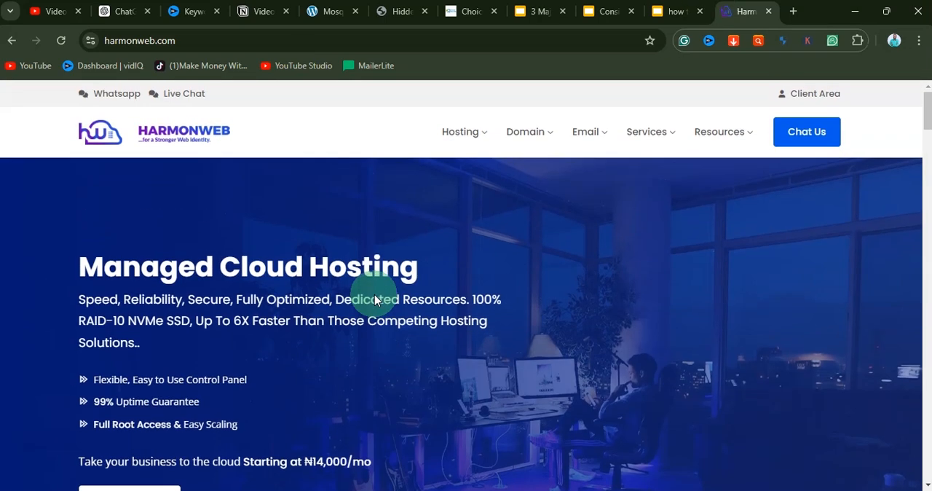
pyautogui.moveTo(460, 131)
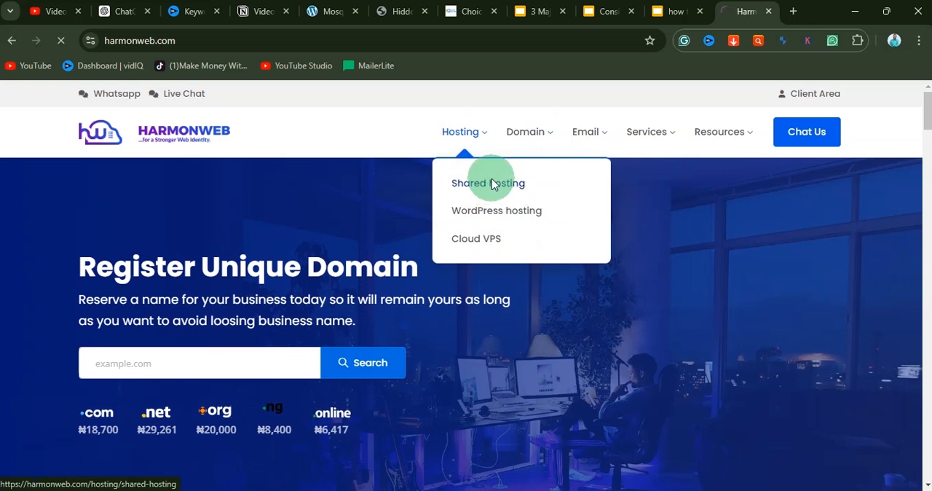
pyautogui.click(492, 184)
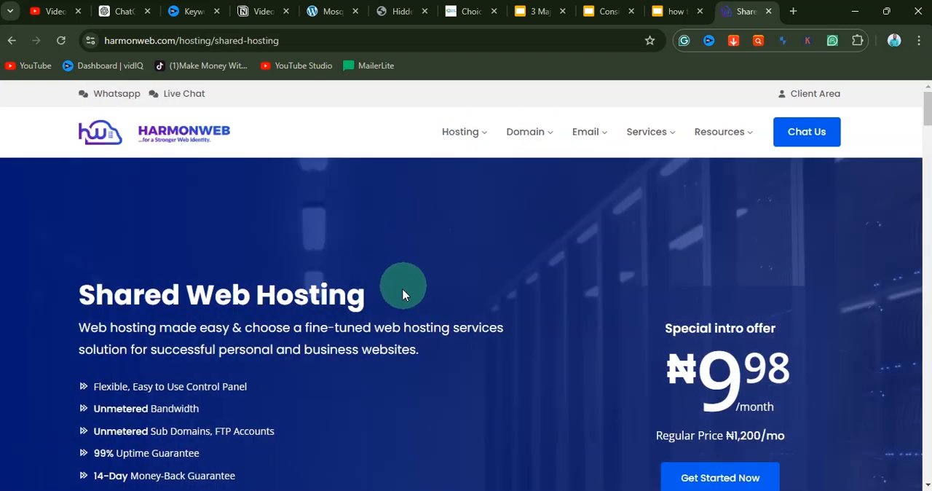
pyautogui.scroll(-10, 402, 292)
pyautogui.scroll(2, 399, 297)
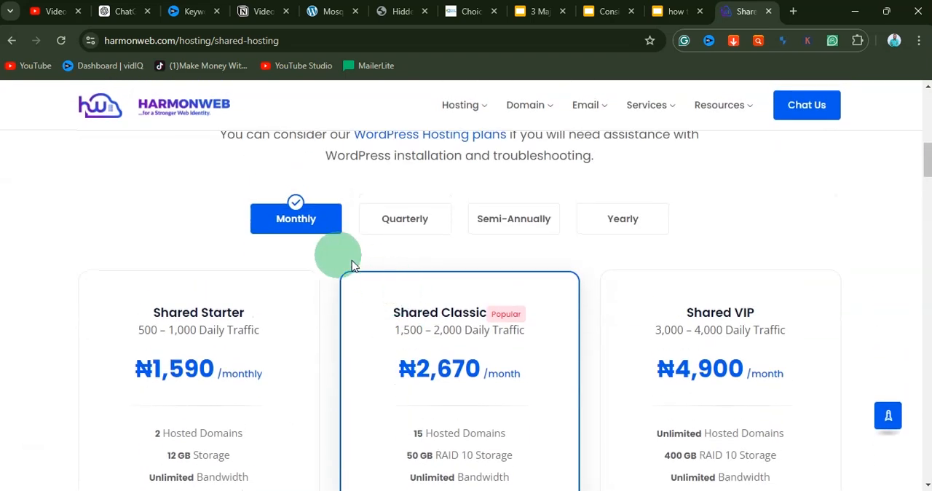
# Step: Compare the shared hosting plan prices across the Monthly, Quarterly, Semi-Annually and Yearly billing cycles
pyautogui.click(406, 220)
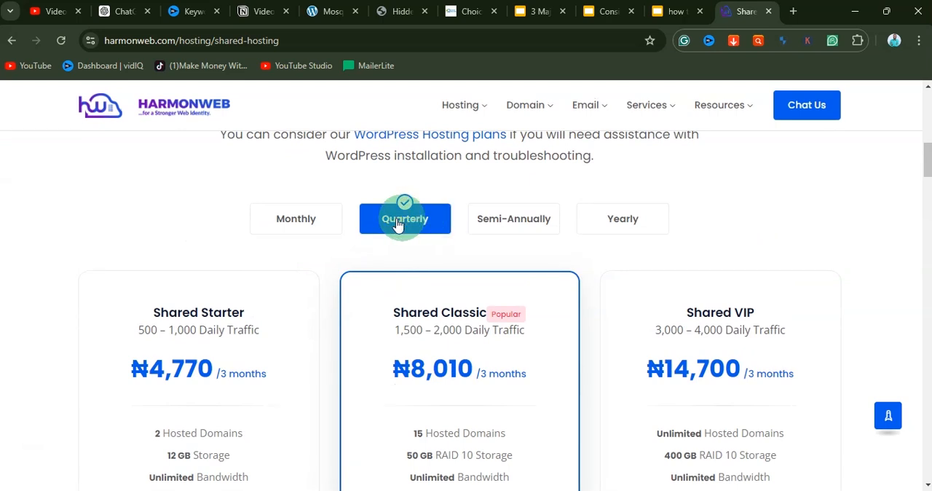
pyautogui.click(514, 218)
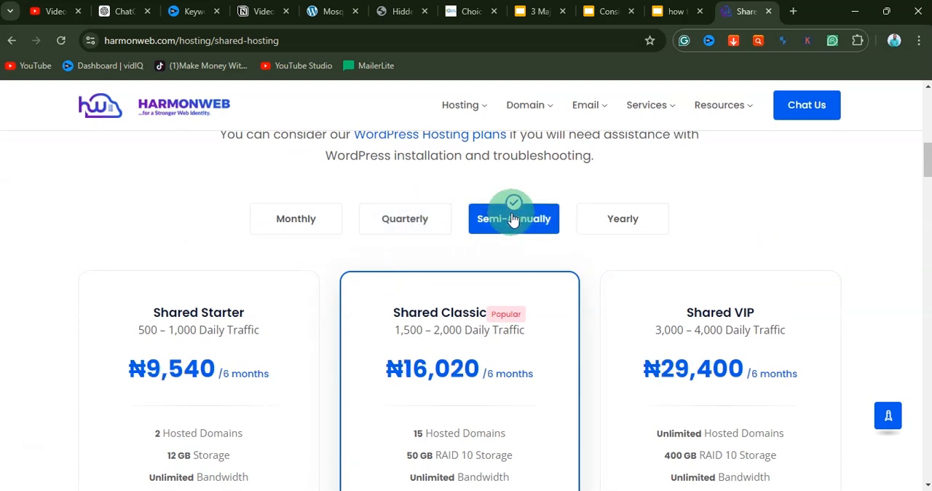
pyautogui.click(627, 221)
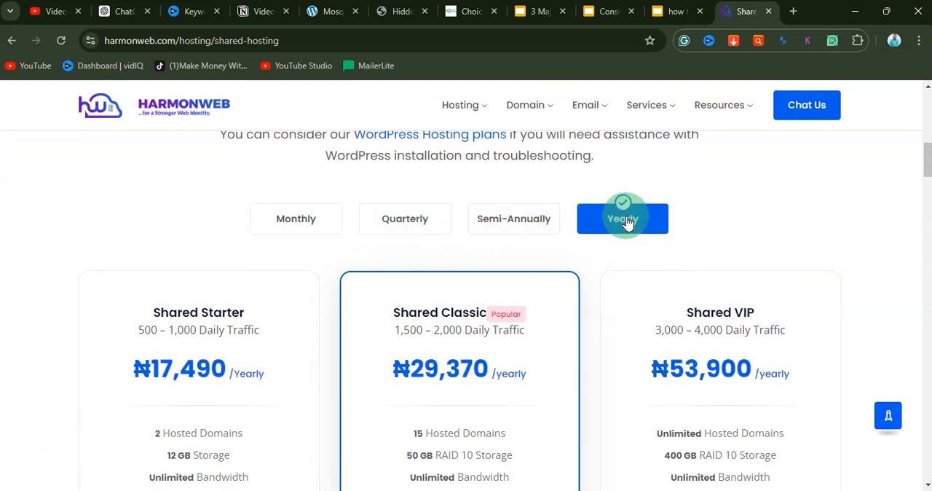
pyautogui.click(309, 218)
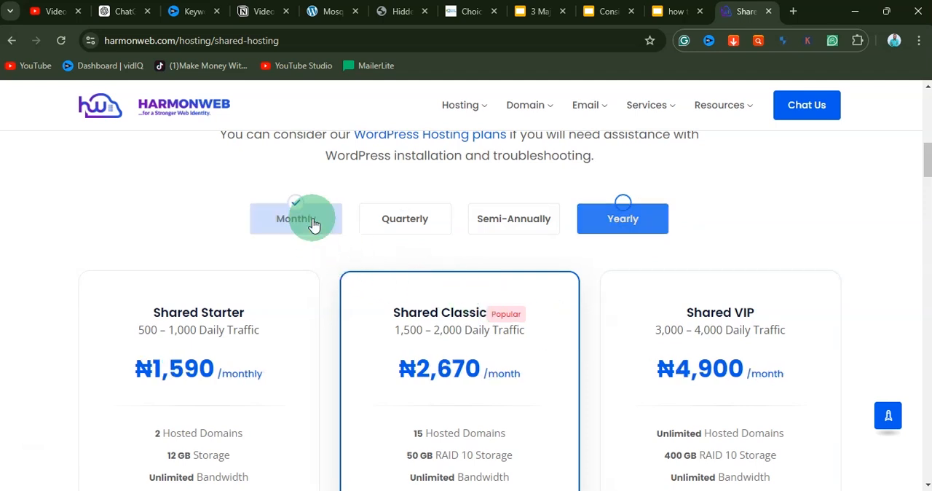
pyautogui.click(404, 219)
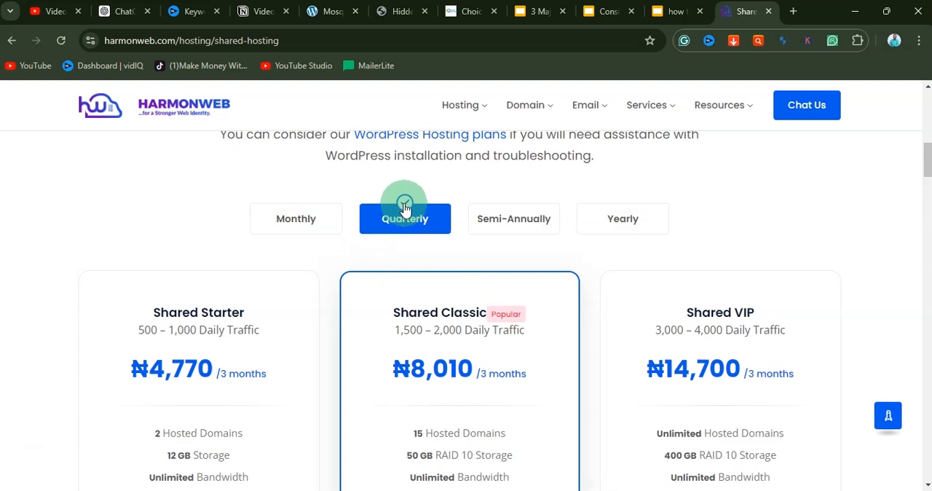
pyautogui.click(514, 217)
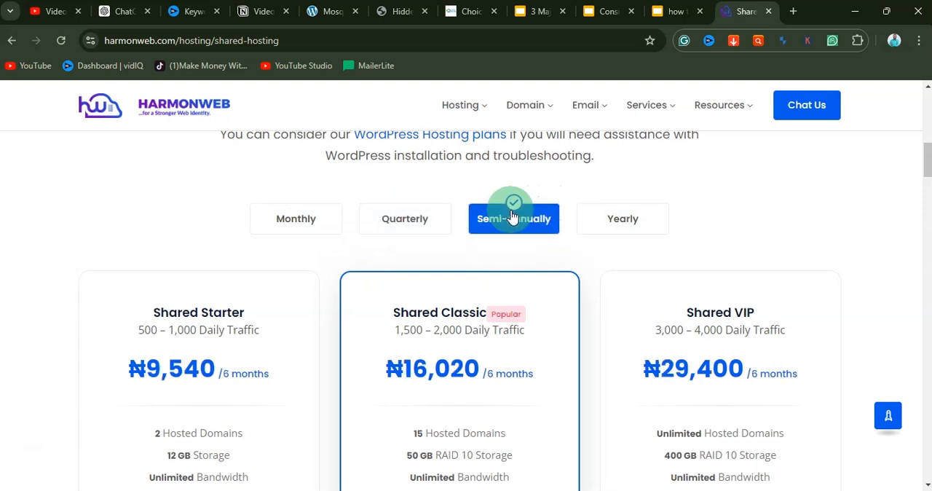
pyautogui.click(623, 217)
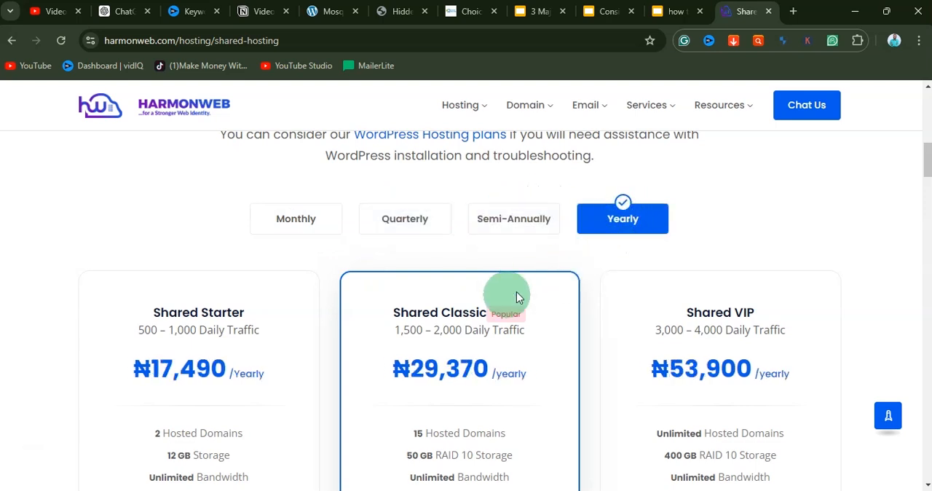
# Step: Examine the yearly prices of the Shared Starter and Shared Classic plans
pyautogui.scroll(-2, 174, 389)
pyautogui.scroll(-2, 169, 382)
pyautogui.scroll(2, 167, 381)
pyautogui.doubleClick(218, 232)
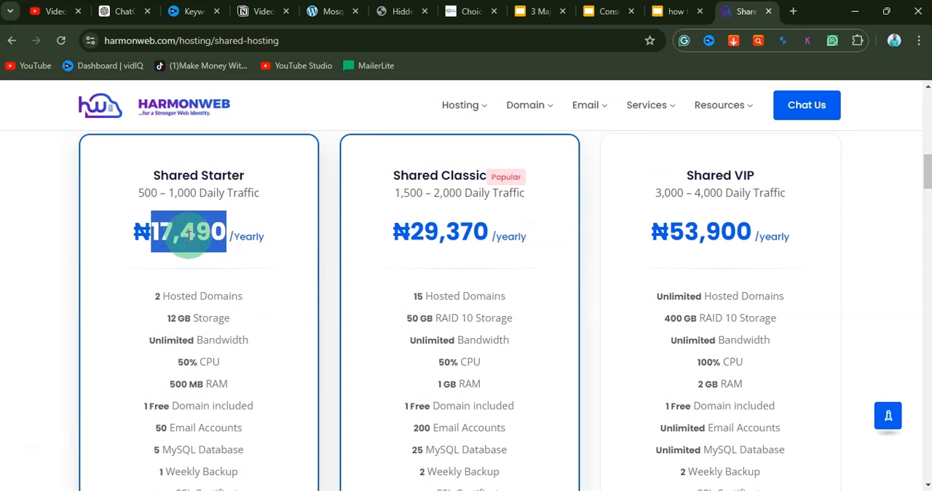
pyautogui.moveTo(410, 231); pyautogui.dragTo(492, 228)
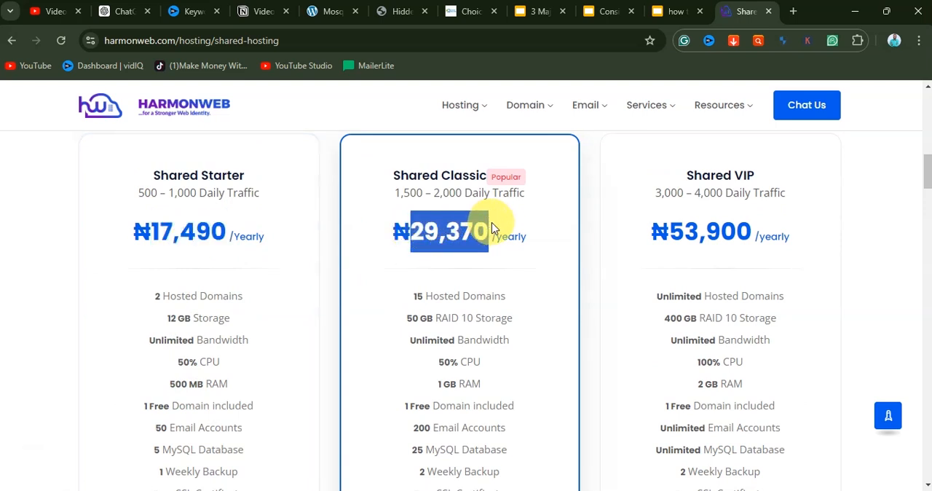
pyautogui.click(460, 230)
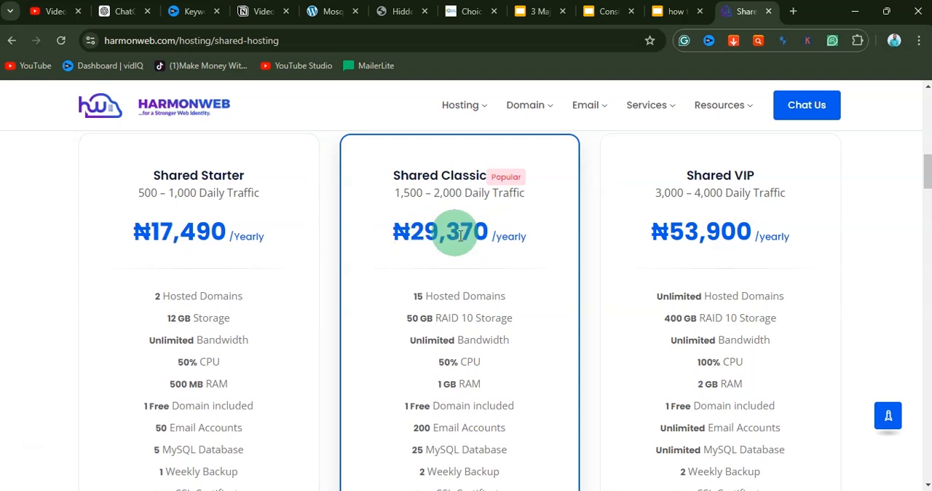
# Step: Examine the daily traffic allowance of the Shared Starter plan by highlighting its text
pyautogui.moveTo(138, 193); pyautogui.dragTo(259, 192)
pyautogui.click(145, 191)
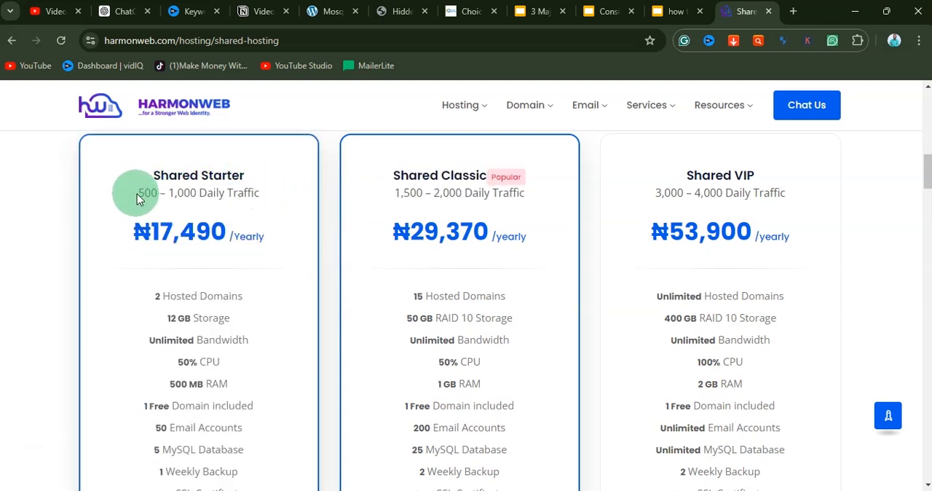
pyautogui.moveTo(138, 194); pyautogui.dragTo(256, 193)
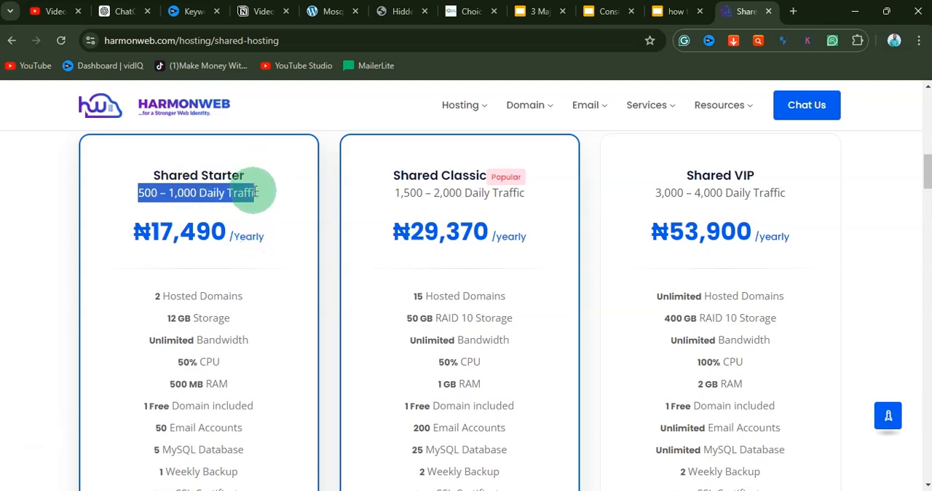
pyautogui.click(228, 207)
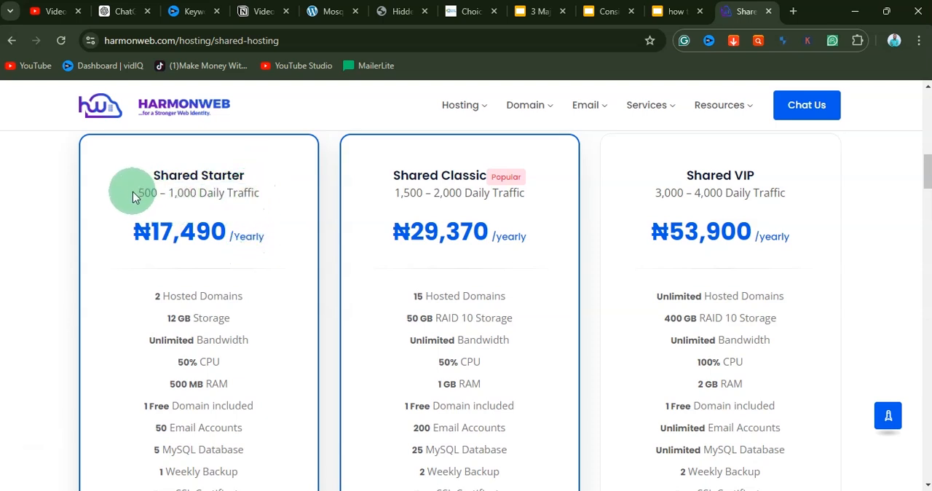
pyautogui.moveTo(138, 191); pyautogui.dragTo(273, 190)
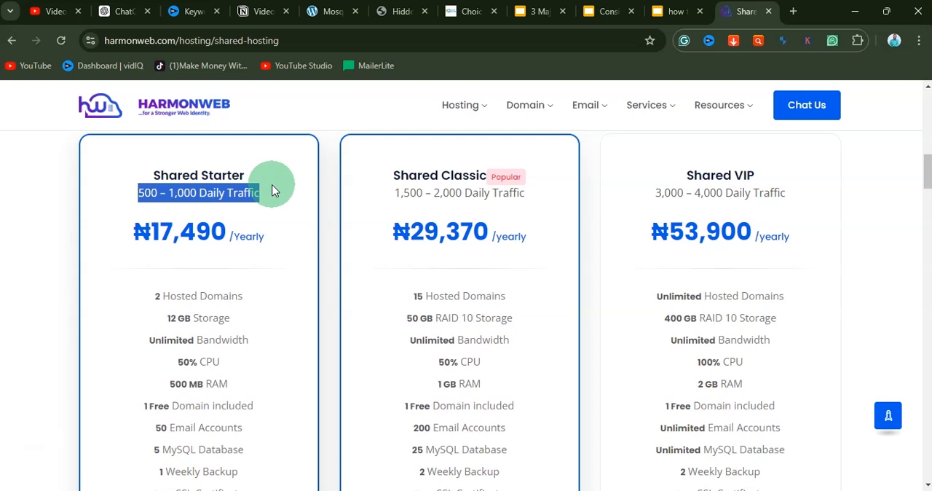
pyautogui.click(229, 195)
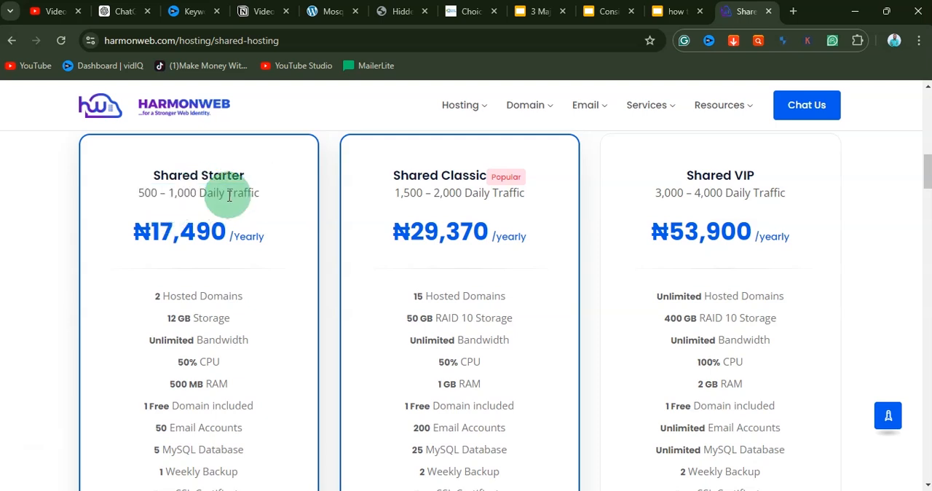
# Step: Review the features included in the shared hosting plans, from hosted domains to support
pyautogui.scroll(-3, 229, 220)
pyautogui.scroll(3, 230, 223)
pyautogui.scroll(-4, 229, 223)
pyautogui.scroll(5, 229, 221)
pyautogui.scroll(-3, 230, 224)
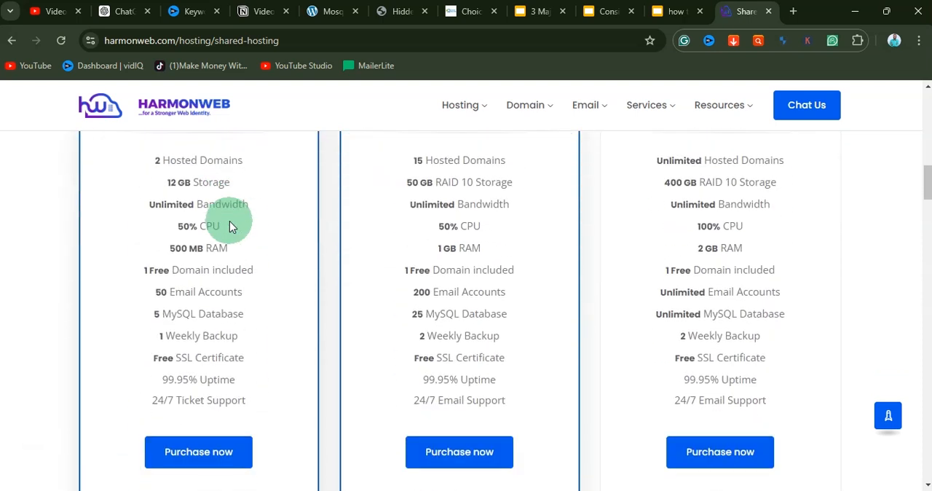
# Step: Choose Semi-Annually as the billing cycle and start purchasing the Shared Starter plan
pyautogui.scroll(3, 230, 226)
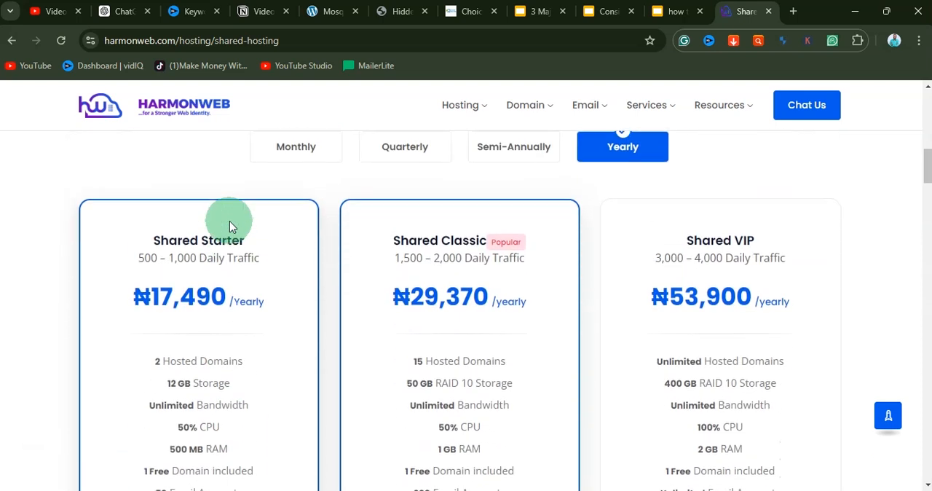
pyautogui.click(297, 146)
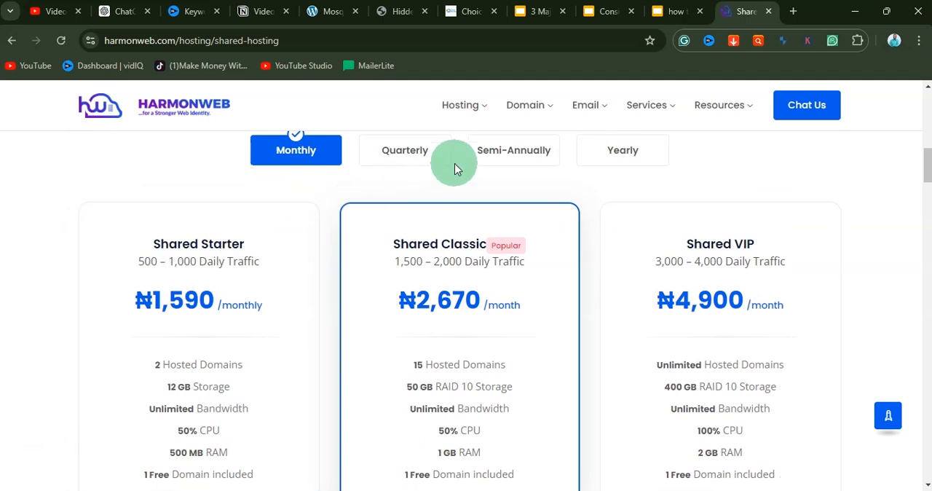
pyautogui.click(514, 156)
pyautogui.scroll(-1, 254, 260)
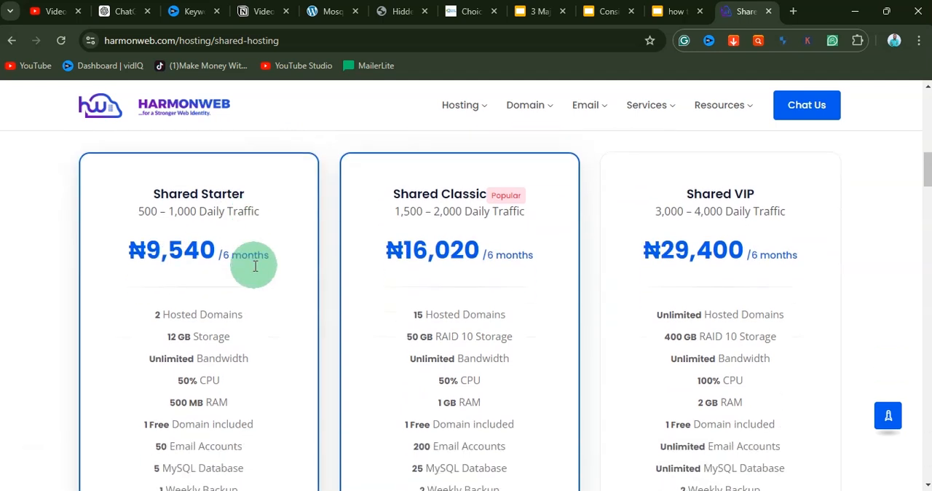
pyautogui.scroll(-4, 174, 286)
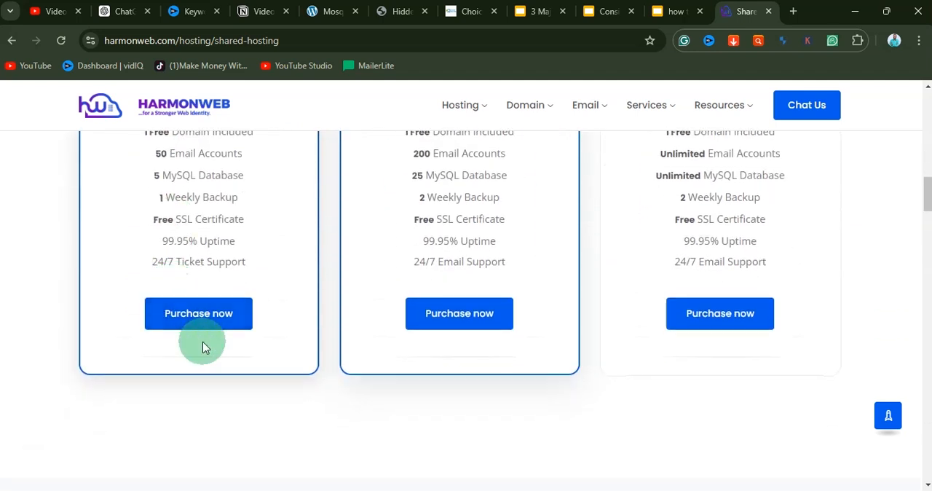
pyautogui.click(199, 317)
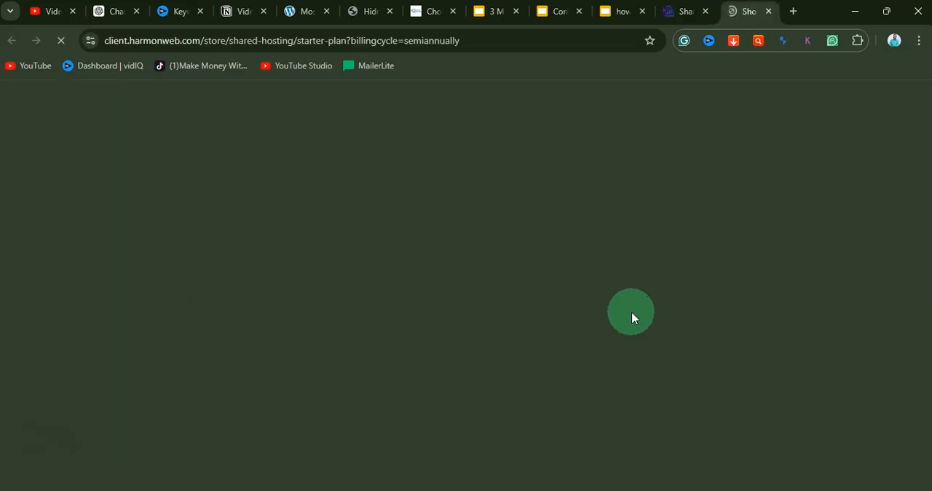
# Step: Check the availability of samgreenecom with the .com extension as a new domain registration
pyautogui.scroll(-2, 462, 290)
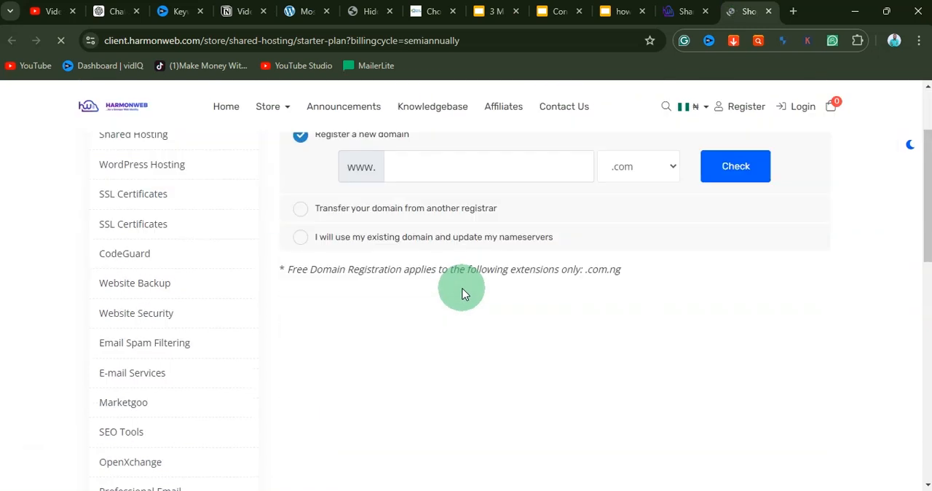
pyautogui.scroll(3, 392, 227)
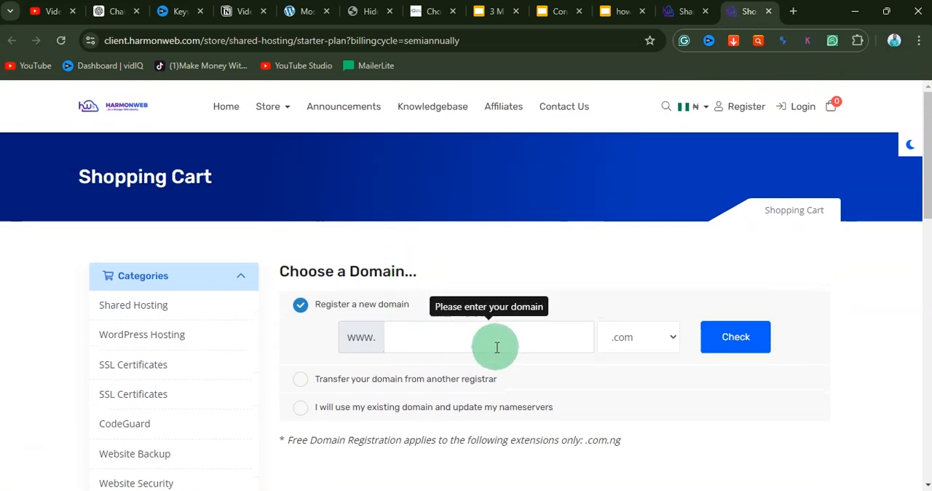
pyautogui.write('samgreenecom')
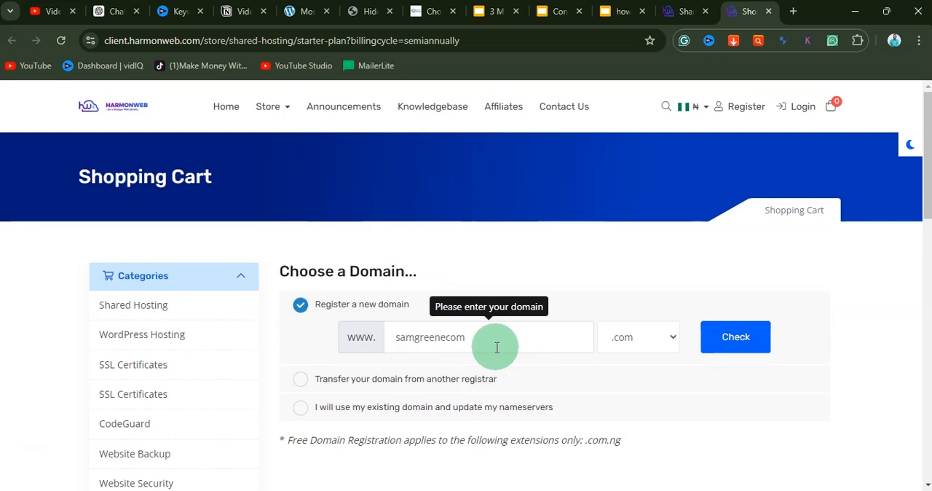
pyautogui.click(723, 344)
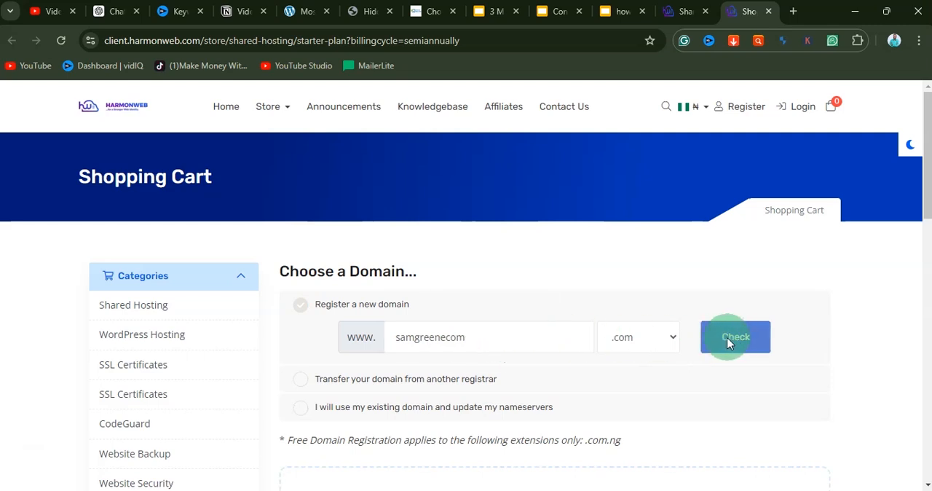
pyautogui.scroll(-4, 399, 311)
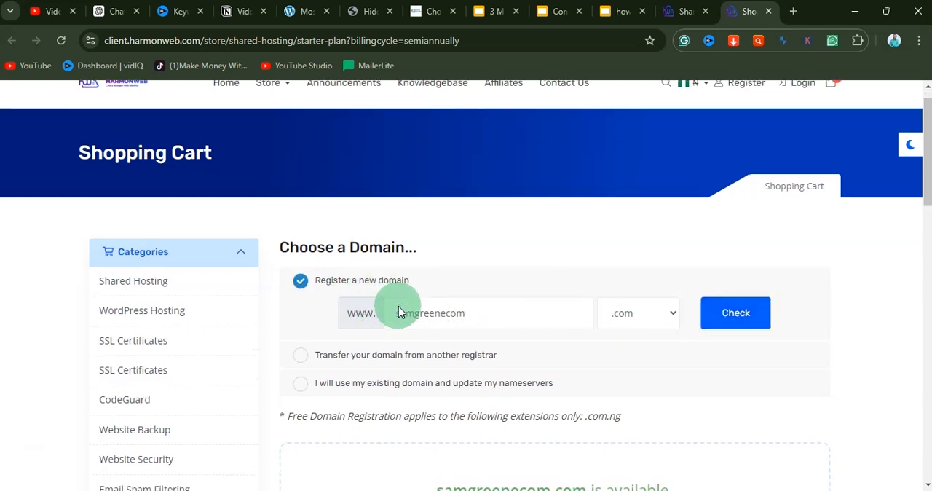
# Step: Compare the available domain extensions and add samgreenecom.com.ng to the cart
pyautogui.scroll(1, 422, 277)
pyautogui.moveTo(442, 256); pyautogui.dragTo(703, 258)
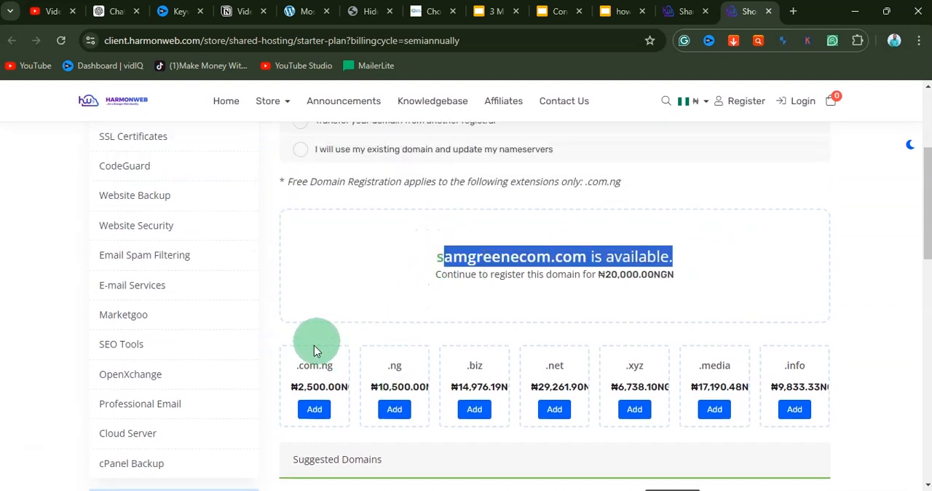
pyautogui.moveTo(294, 370); pyautogui.dragTo(339, 367)
pyautogui.click(330, 366)
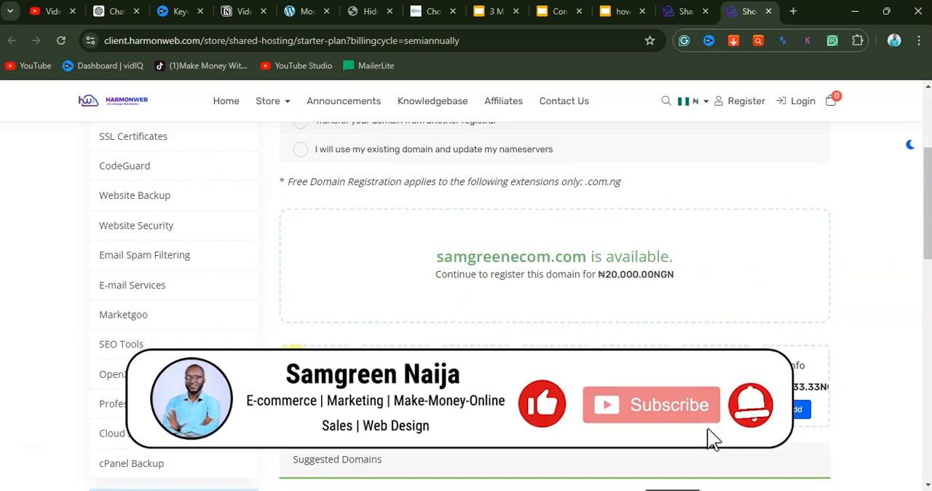
pyautogui.click(315, 409)
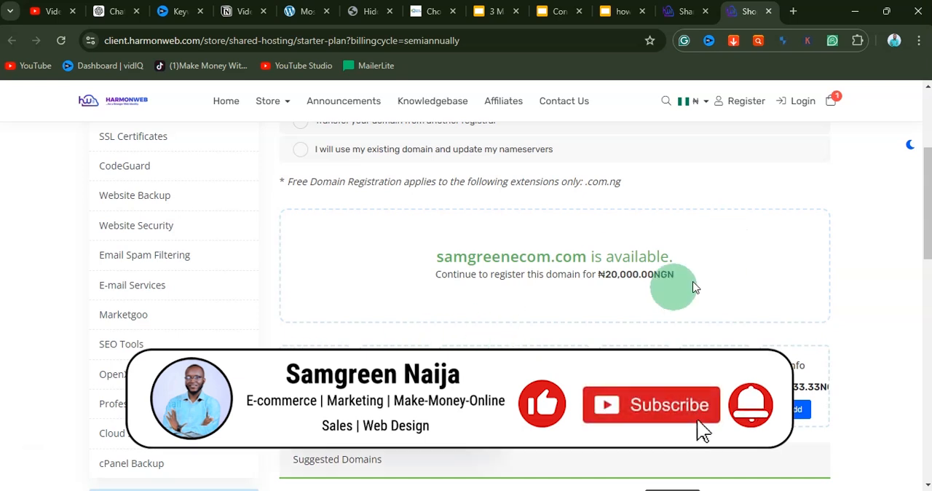
# Step: Open the shopping cart and review the order summary for the domain registration
pyautogui.scroll(4, 647, 299)
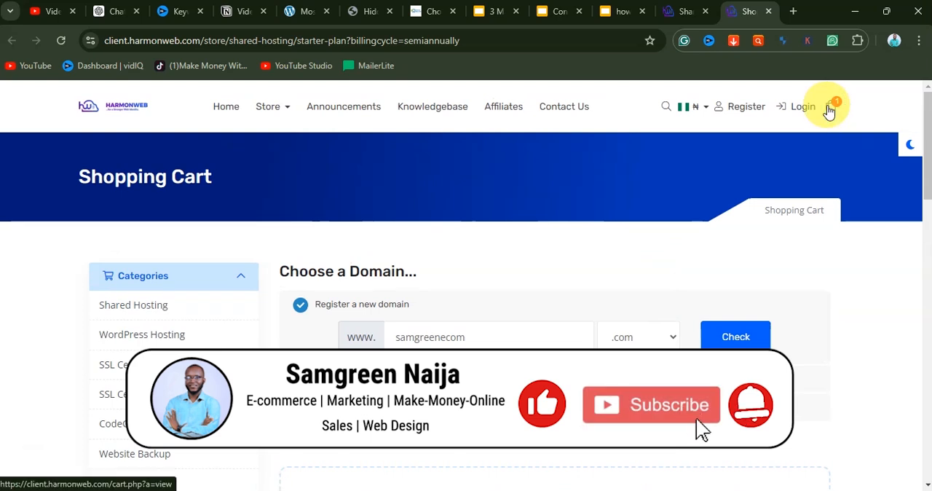
pyautogui.click(830, 107)
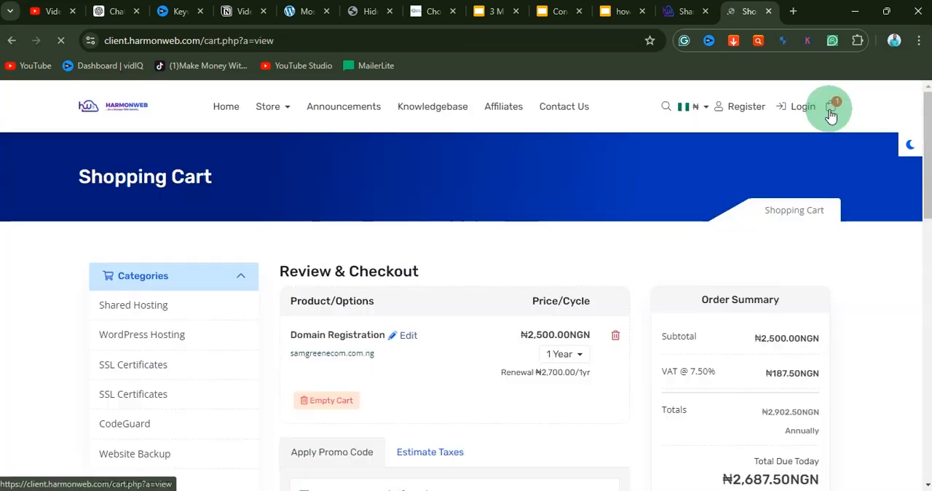
pyautogui.scroll(-1, 554, 292)
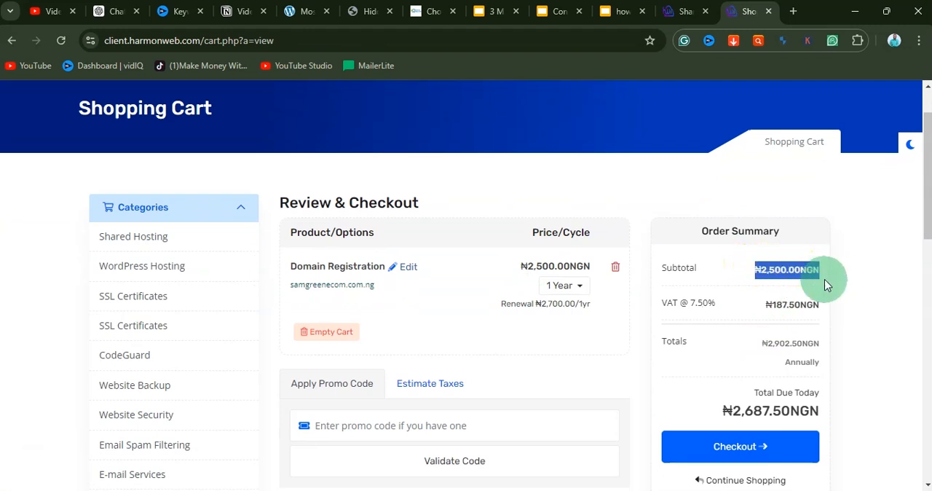
pyautogui.scroll(-3, 687, 330)
pyautogui.scroll(4, 687, 330)
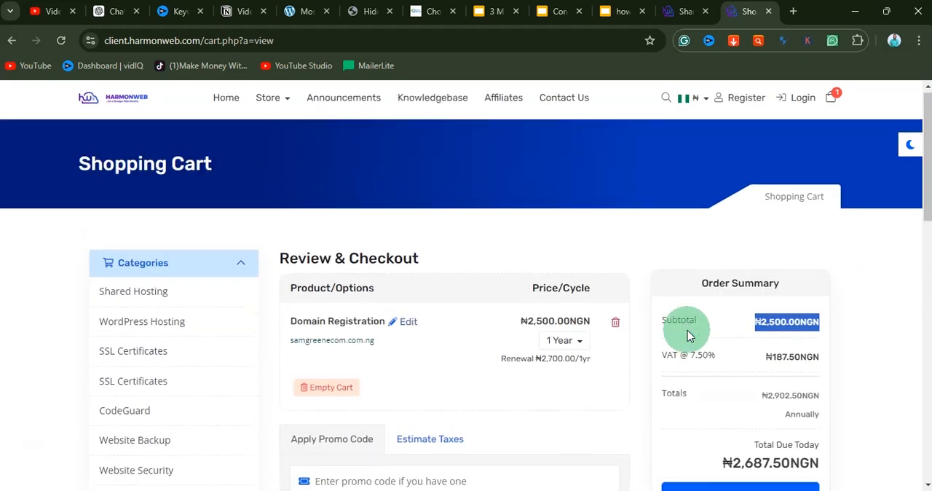
pyautogui.scroll(-1, 509, 324)
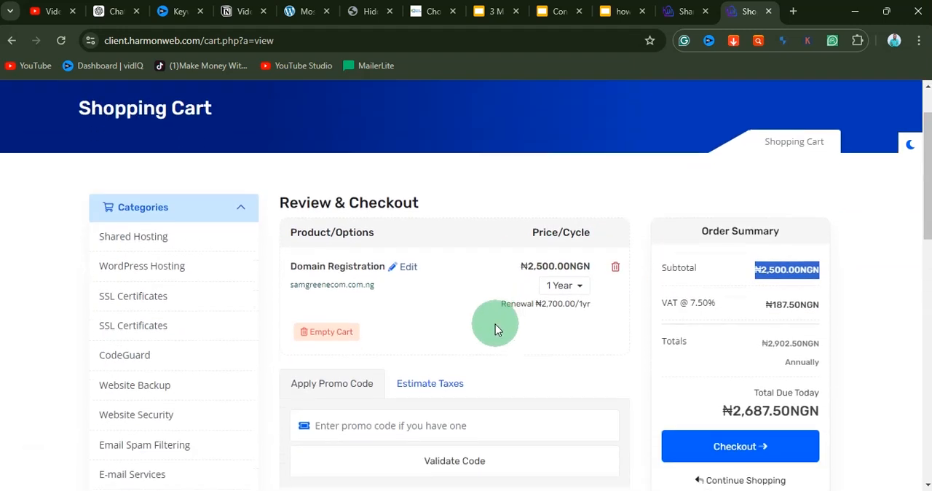
# Step: Browse the Shared Hosting plans and order the Starter Plan
pyautogui.scroll(1, 495, 324)
pyautogui.click(169, 307)
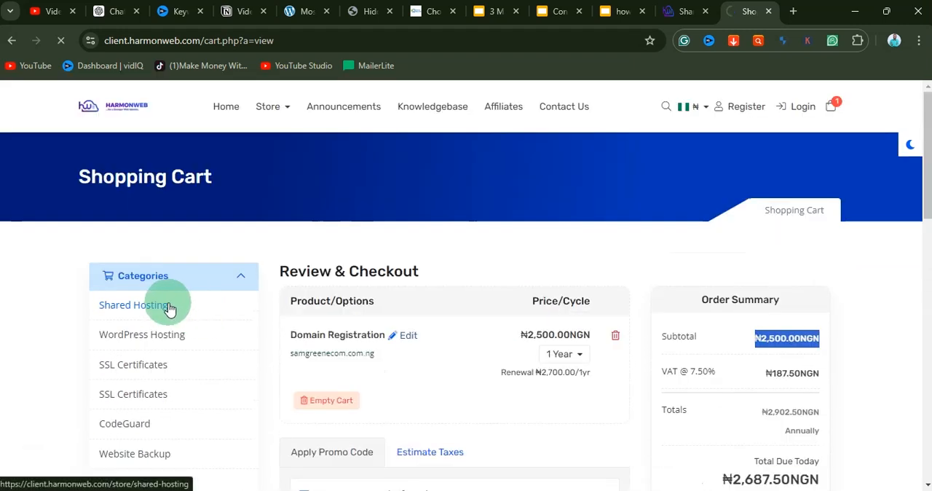
pyautogui.scroll(-3, 455, 327)
pyautogui.scroll(-2, 455, 328)
pyautogui.scroll(5, 455, 328)
pyautogui.scroll(-1, 552, 346)
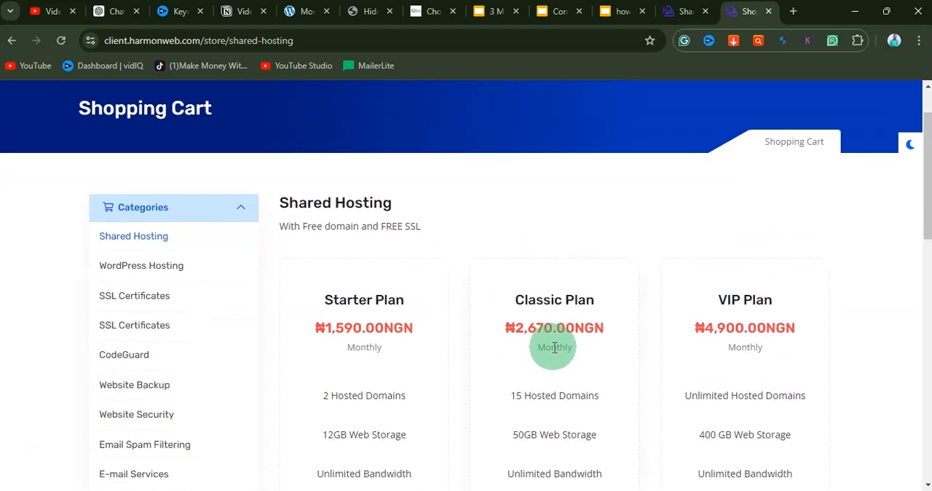
pyautogui.scroll(-5, 553, 347)
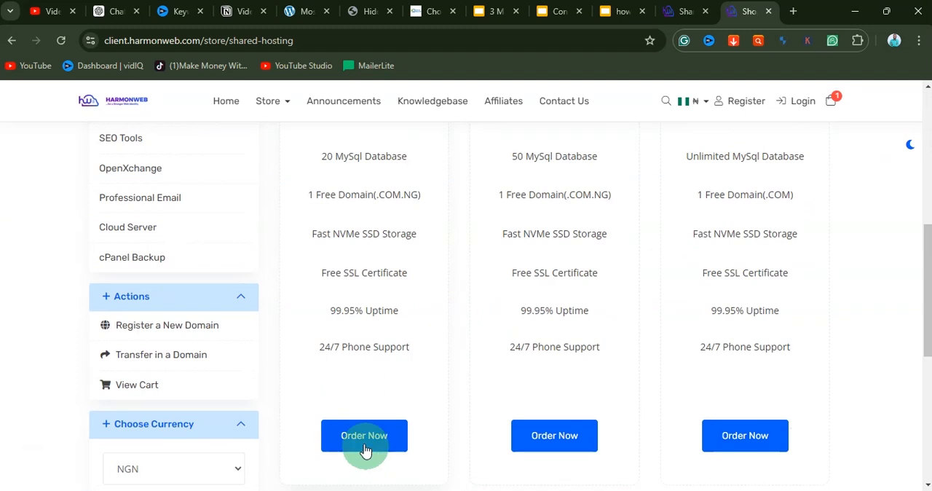
pyautogui.click(358, 435)
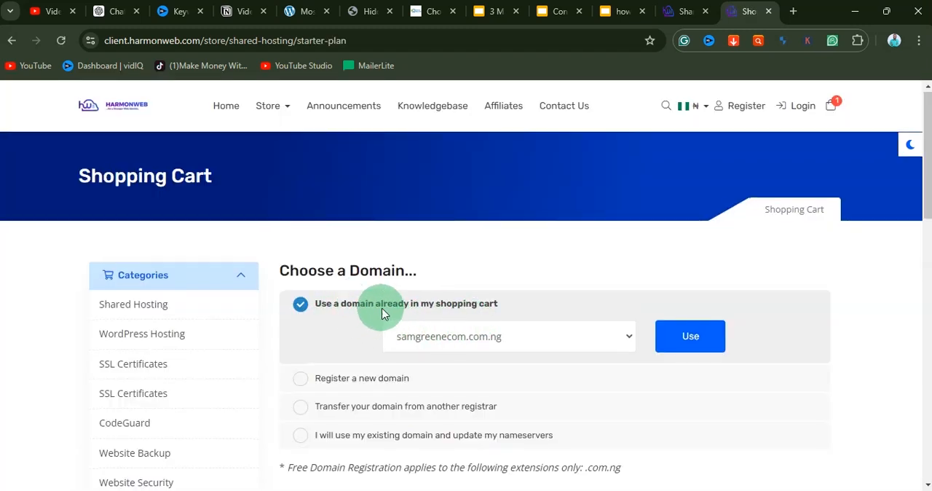
# Step: Use samgreenecom.com.ng from the cart for the Starter Plan and continue with the 6-month billing cycle and no SSL addon
pyautogui.click(670, 336)
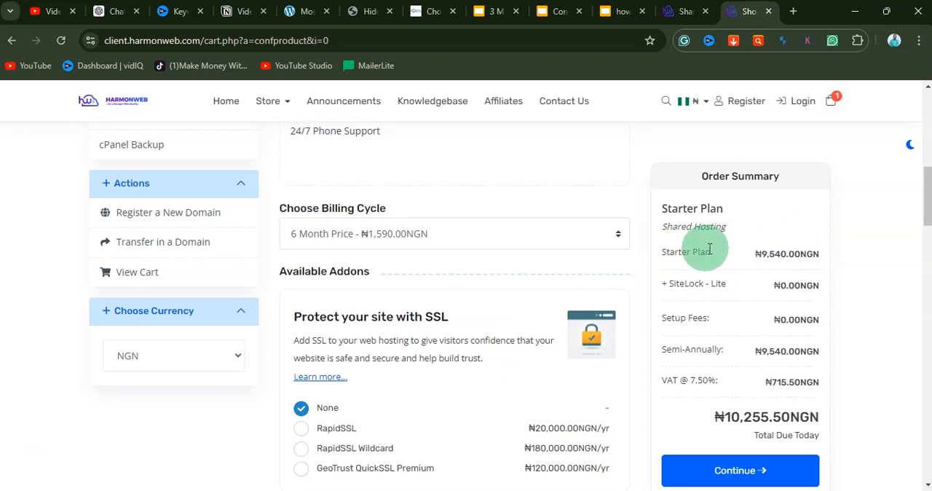
pyautogui.scroll(-2, 731, 268)
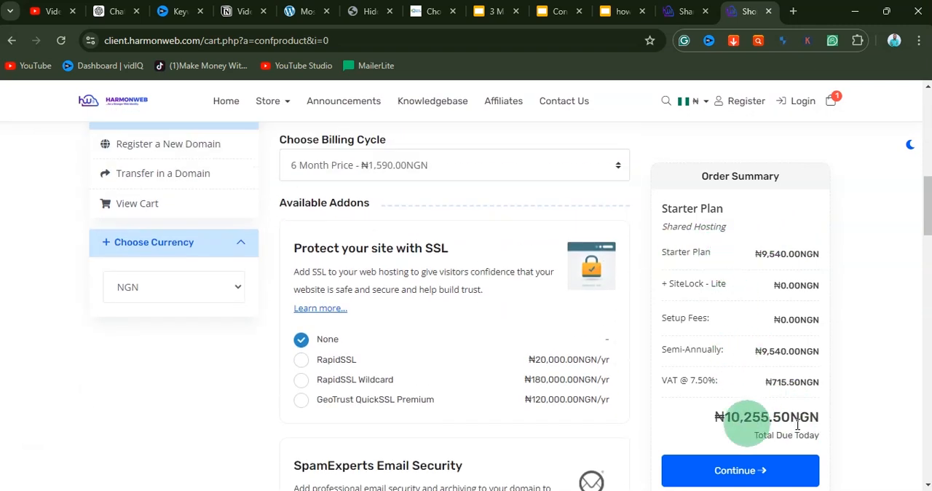
pyautogui.scroll(-5, 760, 319)
pyautogui.click(740, 470)
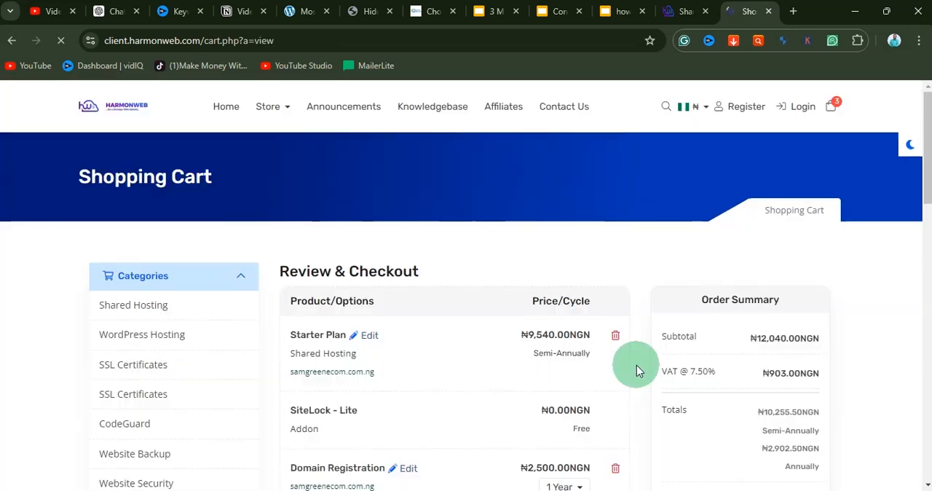
# Step: Review the cart's hosting and domain items and recommended extras, and proceed to checkout
pyautogui.scroll(-10, 612, 275)
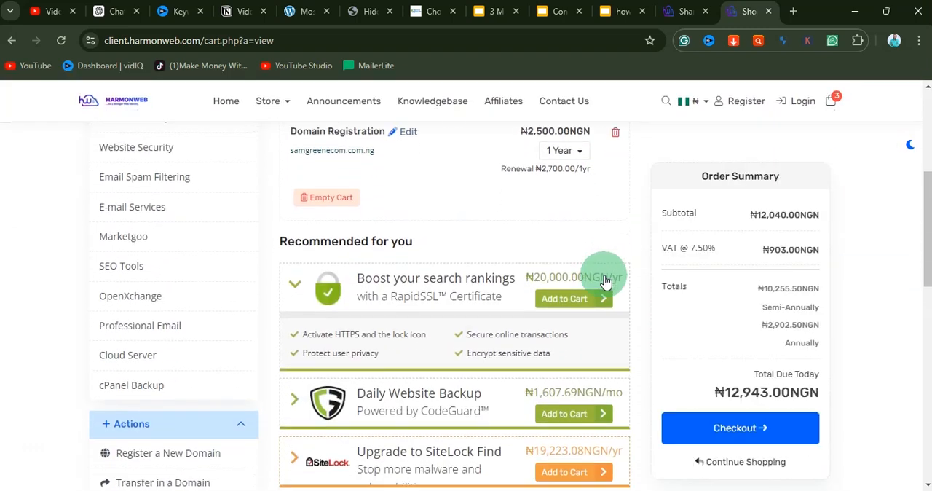
pyautogui.scroll(-2, 597, 291)
pyautogui.scroll(2, 590, 302)
pyautogui.scroll(-4, 612, 326)
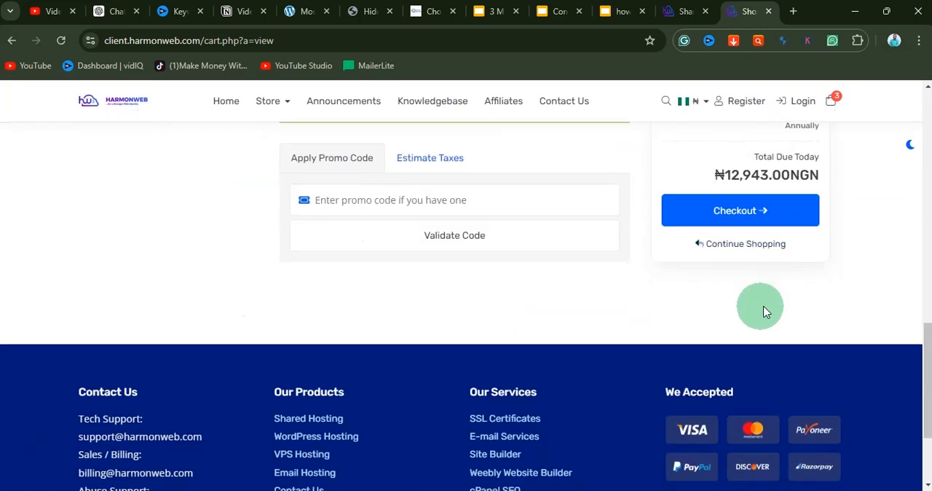
pyautogui.scroll(2, 763, 312)
pyautogui.click(736, 290)
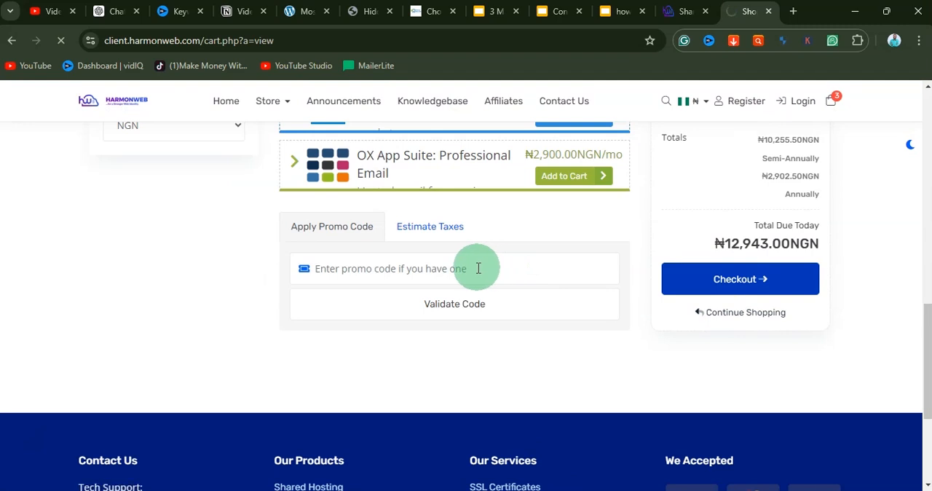
# Step: Examine the checkout form's personal information, billing address and additional information fields
pyautogui.scroll(-4, 507, 332)
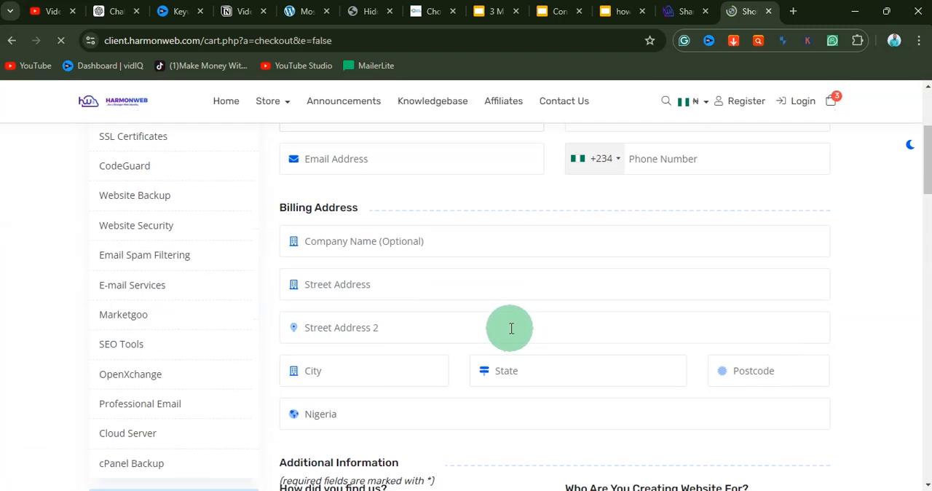
pyautogui.scroll(2, 510, 329)
pyautogui.click(300, 249)
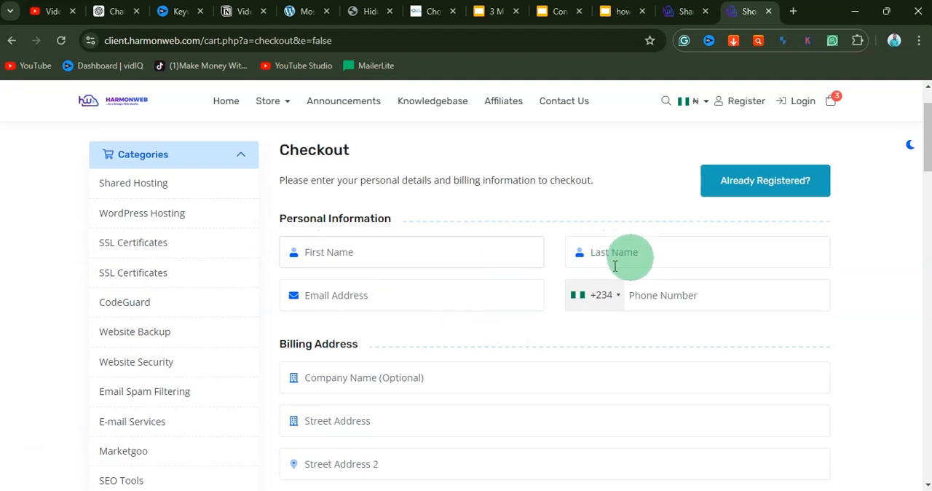
pyautogui.scroll(-2, 410, 310)
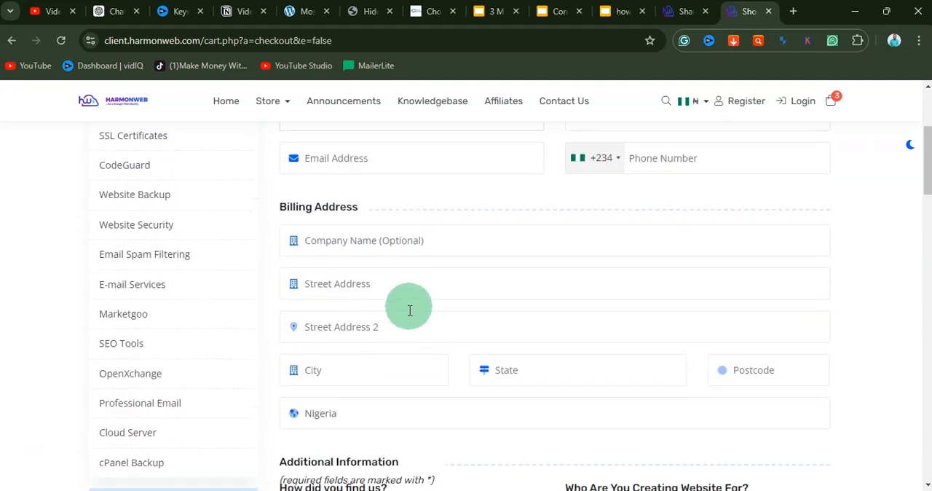
pyautogui.scroll(-3, 409, 310)
pyautogui.scroll(-4, 404, 282)
pyautogui.scroll(6, 404, 282)
pyautogui.scroll(1, 404, 280)
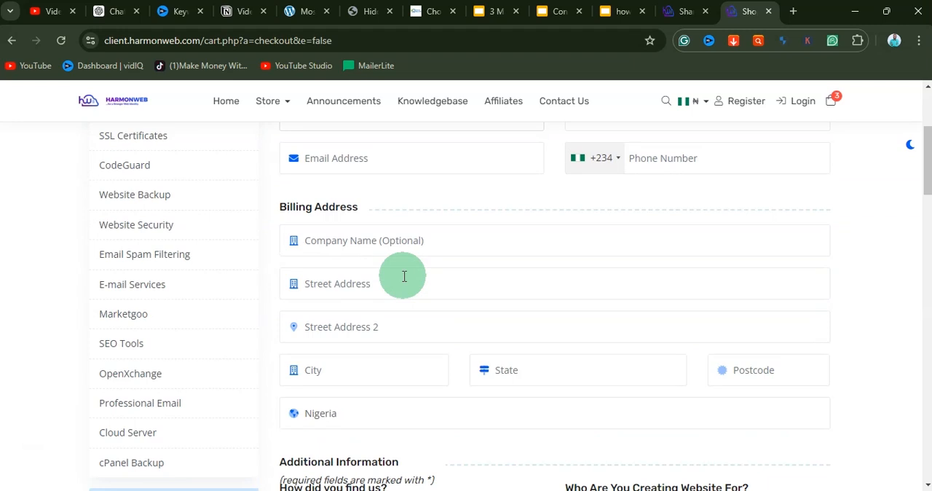
# Step: Open sirstevehq.com in a new tab, look over its featured hosting types and accept the cookie notice
pyautogui.click(793, 11)
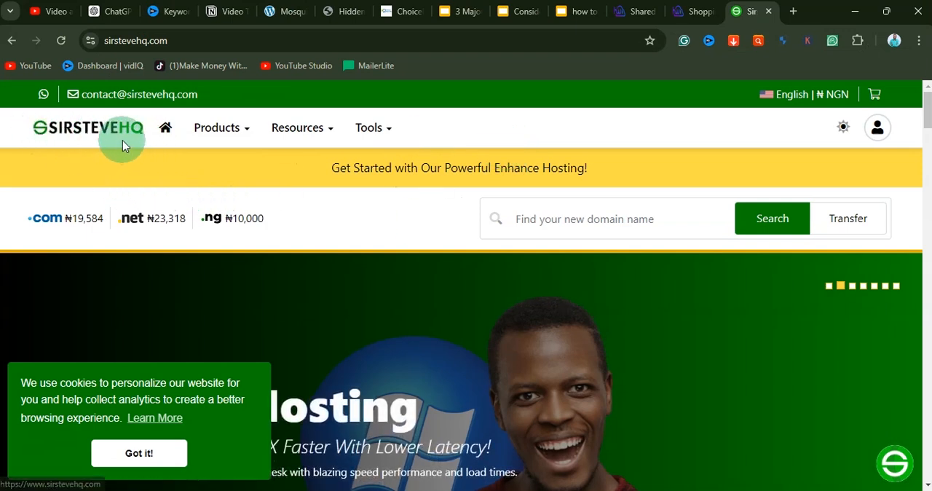
pyautogui.scroll(-3, 429, 296)
pyautogui.scroll(-4, 470, 300)
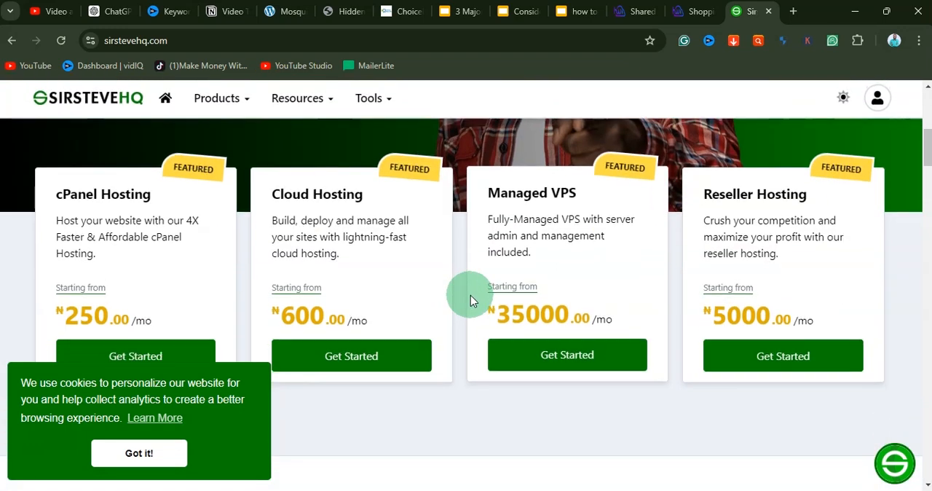
pyautogui.scroll(1, 470, 300)
pyautogui.click(129, 453)
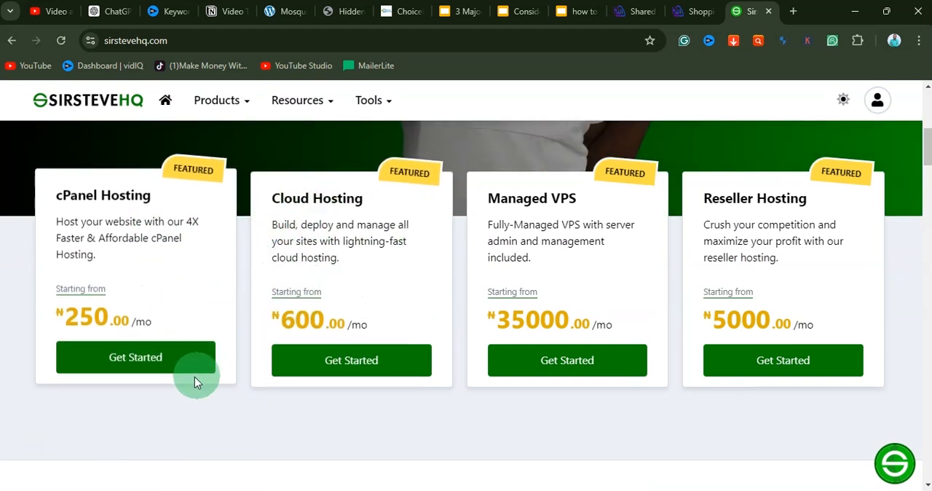
# Step: Open the cPanel Hosting offer and compare the prices and features of its Starter, Plus, Turbo and Business plans
pyautogui.click(141, 361)
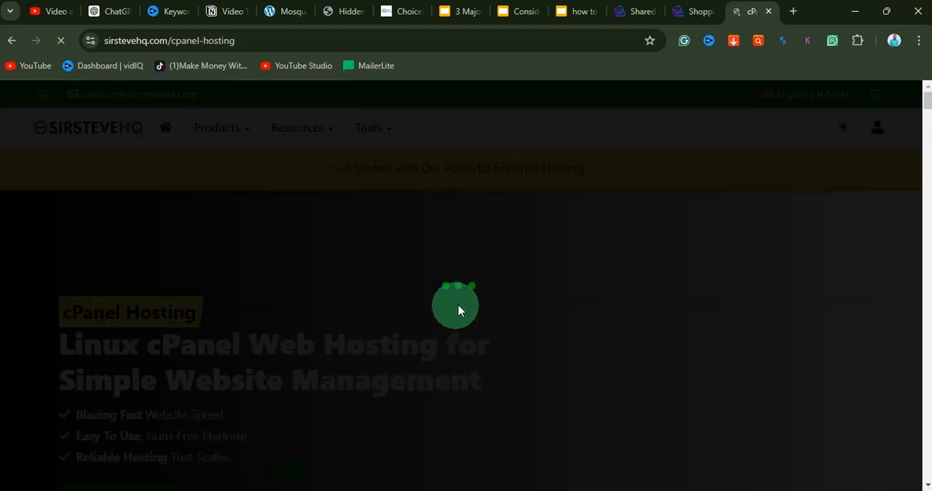
pyautogui.scroll(-7, 495, 286)
pyautogui.scroll(1, 495, 286)
pyautogui.scroll(-1, 495, 285)
pyautogui.scroll(1, 494, 285)
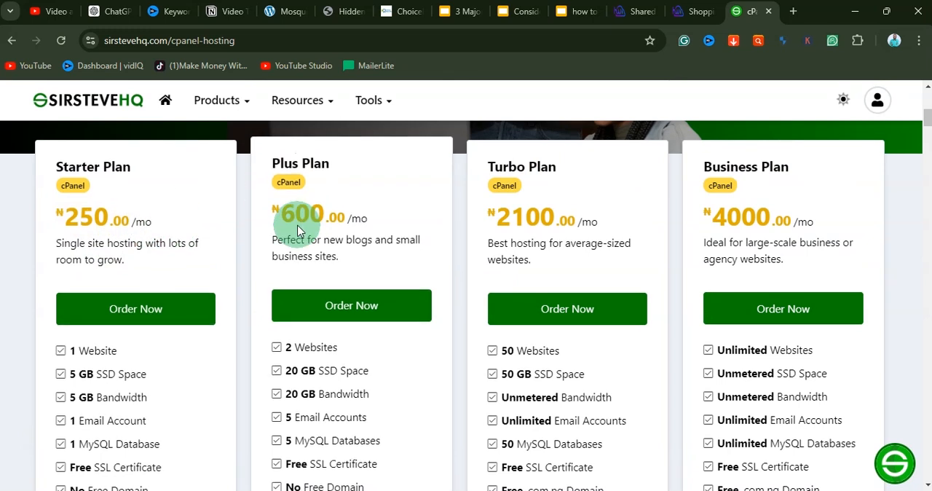
pyautogui.scroll(-2, 573, 232)
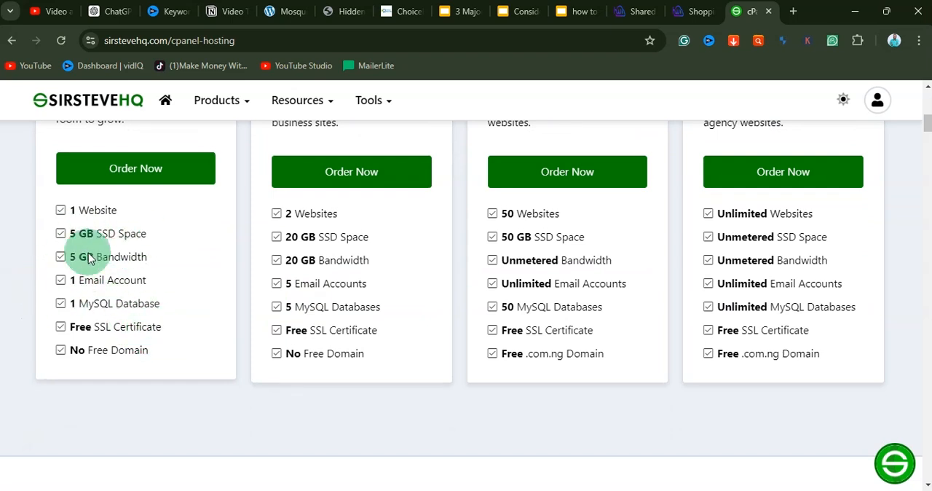
# Step: Start ordering the cPanel Plus Plan and look over its domain choice page
pyautogui.scroll(2, 340, 218)
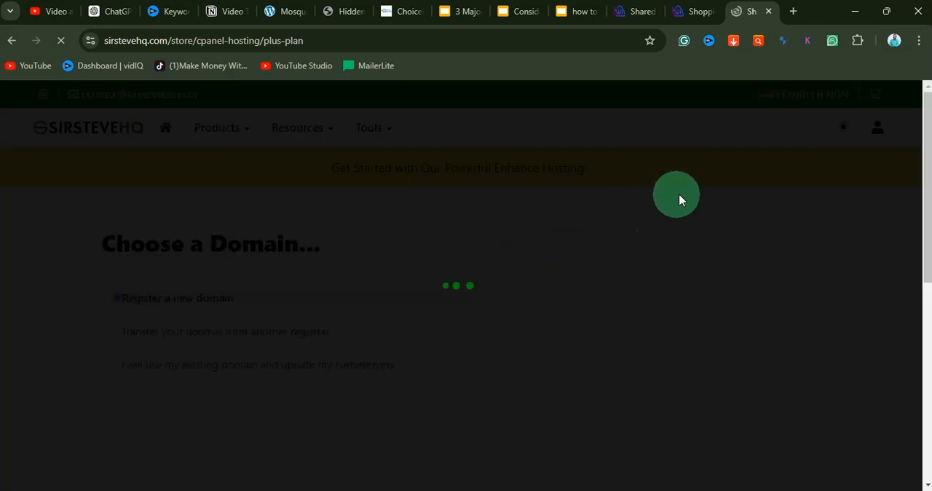
pyautogui.scroll(-3, 391, 267)
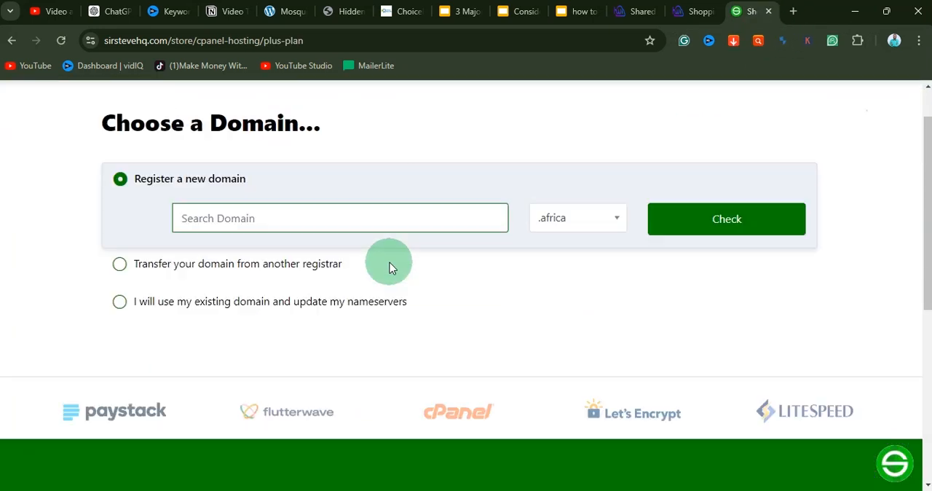
pyautogui.scroll(1, 391, 269)
pyautogui.scroll(2, 391, 268)
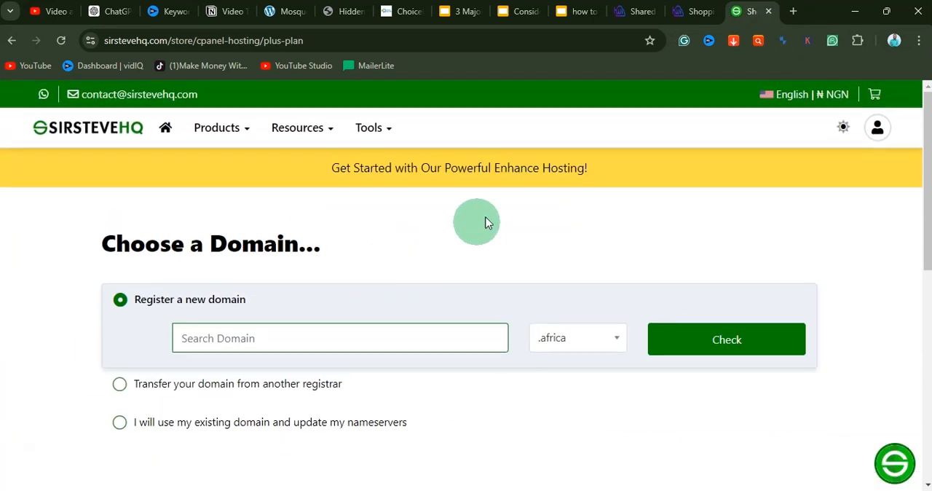
# Step: Open mochahost.com in a new tab and look through its hosting plan features
pyautogui.click(794, 12)
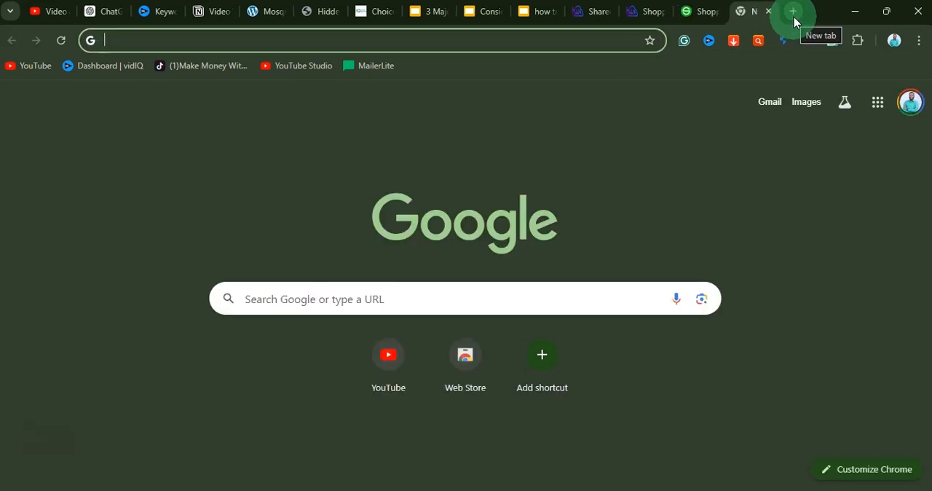
pyautogui.write('mo')
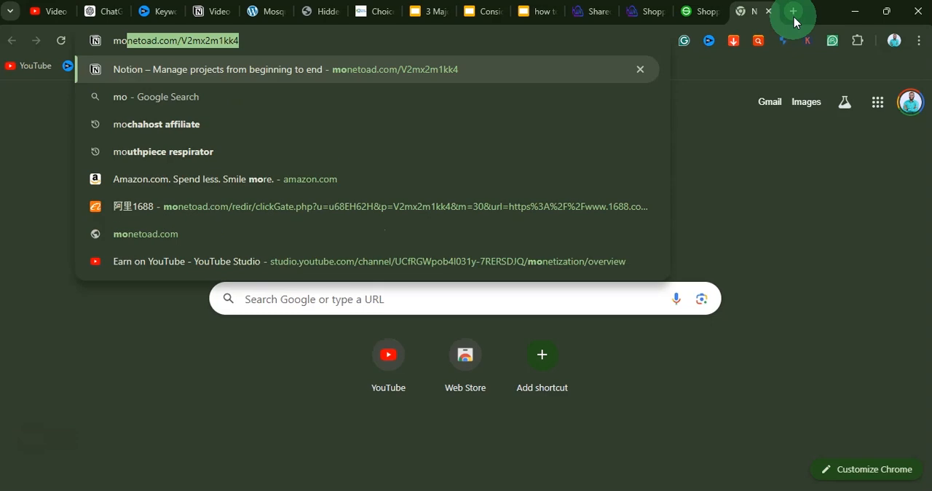
pyautogui.press('Return')
pyautogui.scroll(-4, 516, 306)
pyautogui.scroll(-10, 516, 306)
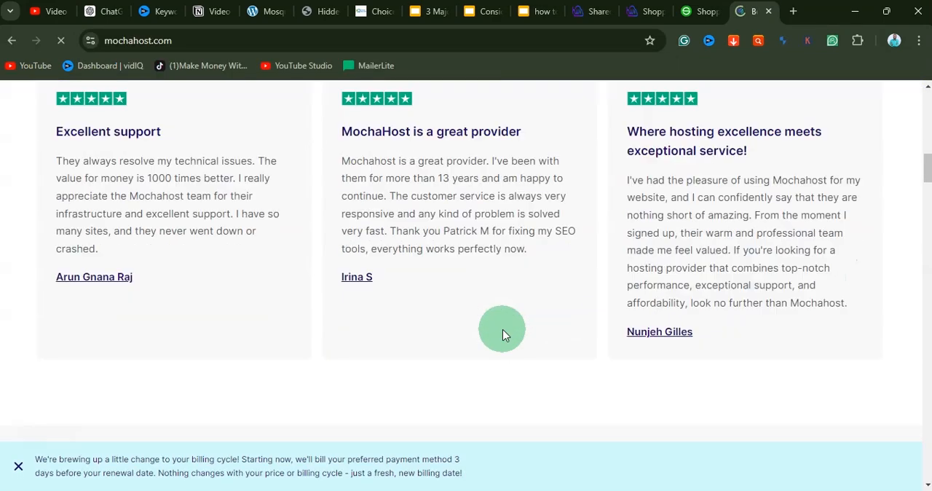
pyautogui.scroll(-2, 502, 330)
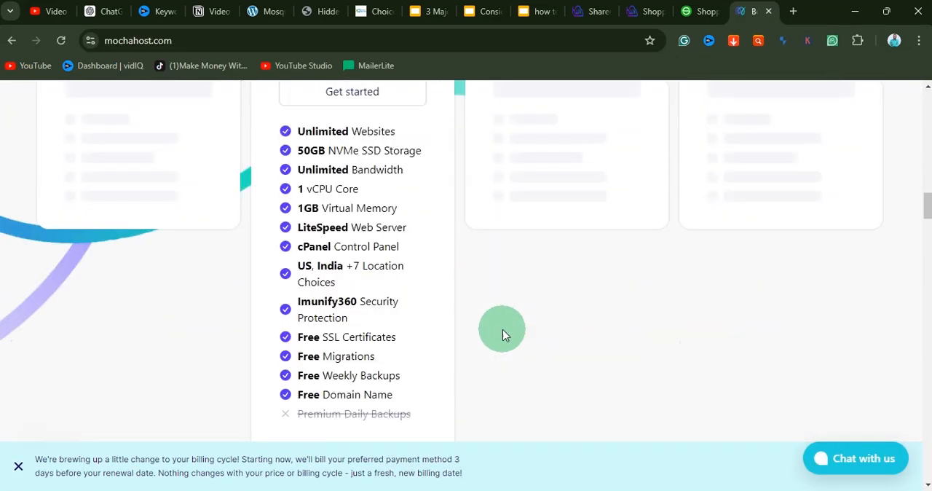
# Step: Compare the prices and features of MochaHost's Soho, Business, Mocha and Ultimate plans, highlighting the Soho plan's monthly price
pyautogui.scroll(5, 502, 329)
pyautogui.scroll(-4, 502, 329)
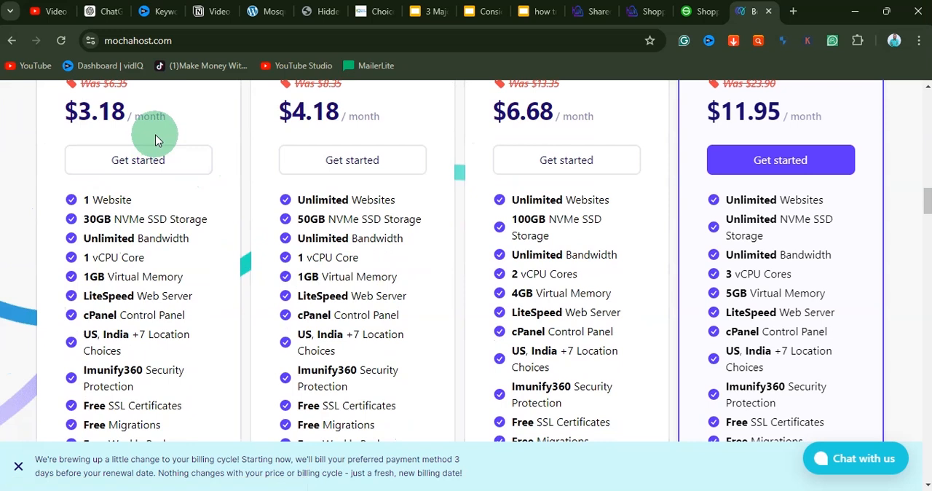
pyautogui.scroll(1, 209, 244)
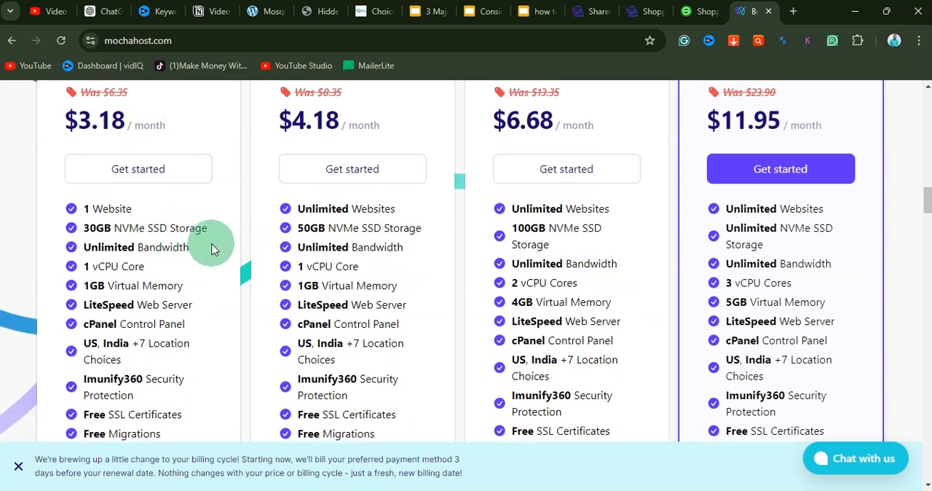
pyautogui.scroll(2, 162, 208)
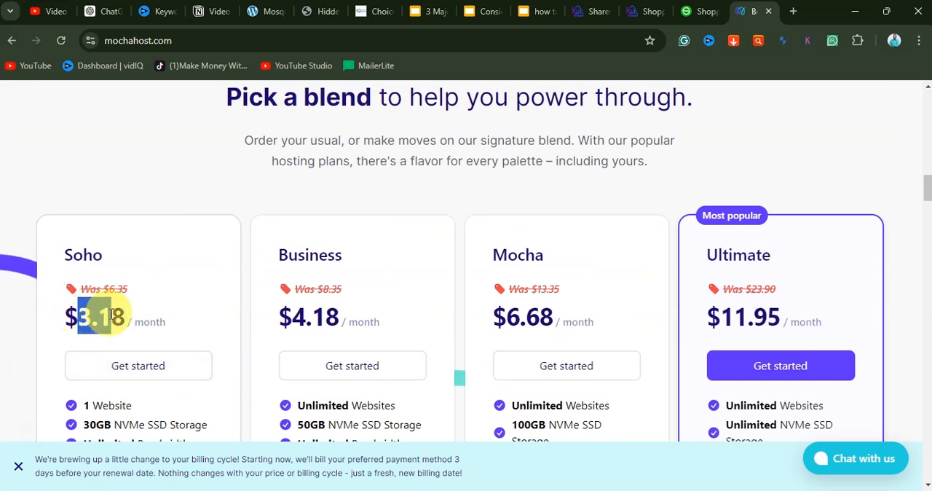
pyautogui.click(167, 322)
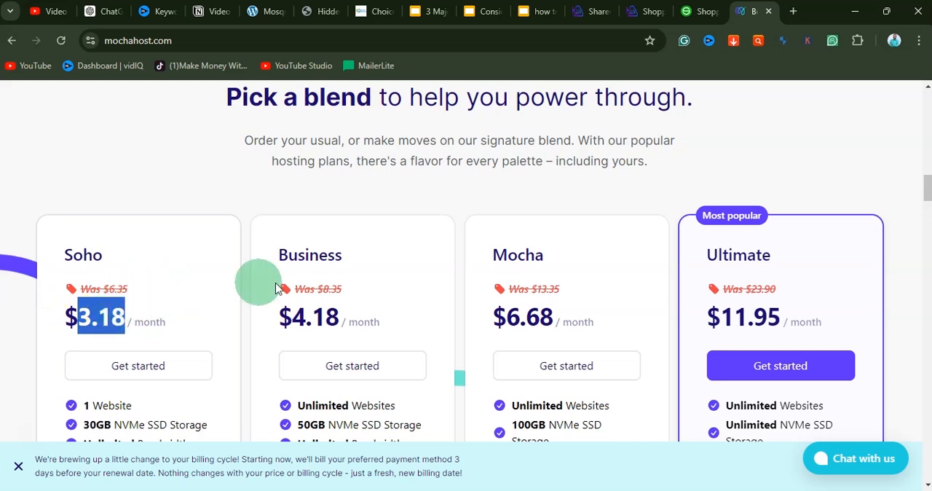
# Step: Open the Calculator and multiply 1650 by 3.18 to convert the Soho plan's monthly price to naira
pyautogui.click(242, 490)
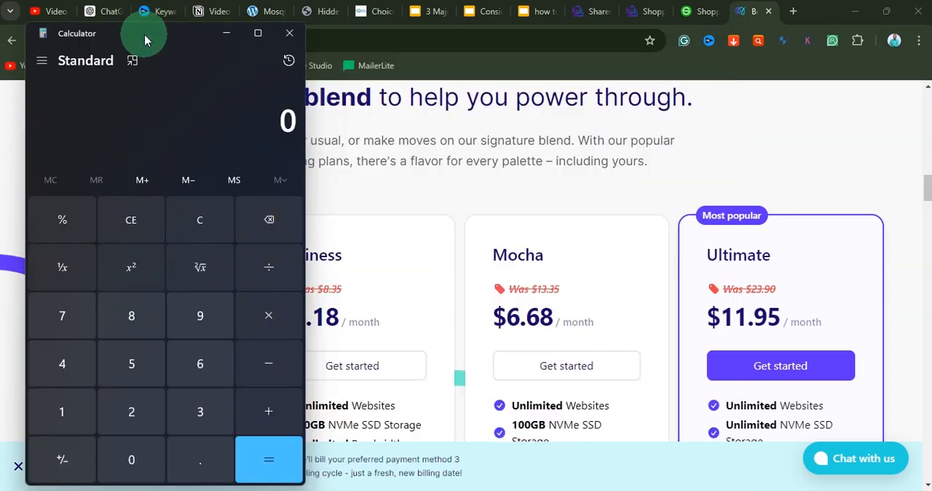
pyautogui.moveTo(145, 40); pyautogui.dragTo(585, 68)
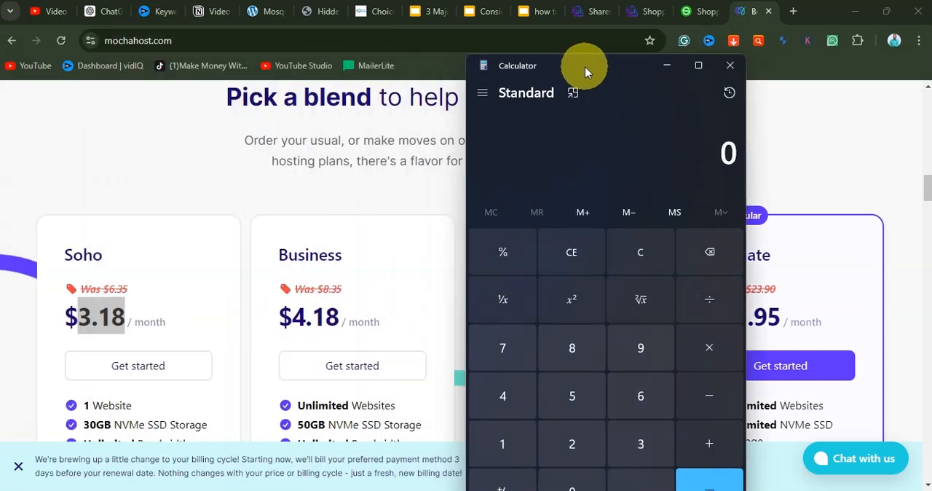
pyautogui.click(641, 396)
pyautogui.click(572, 395)
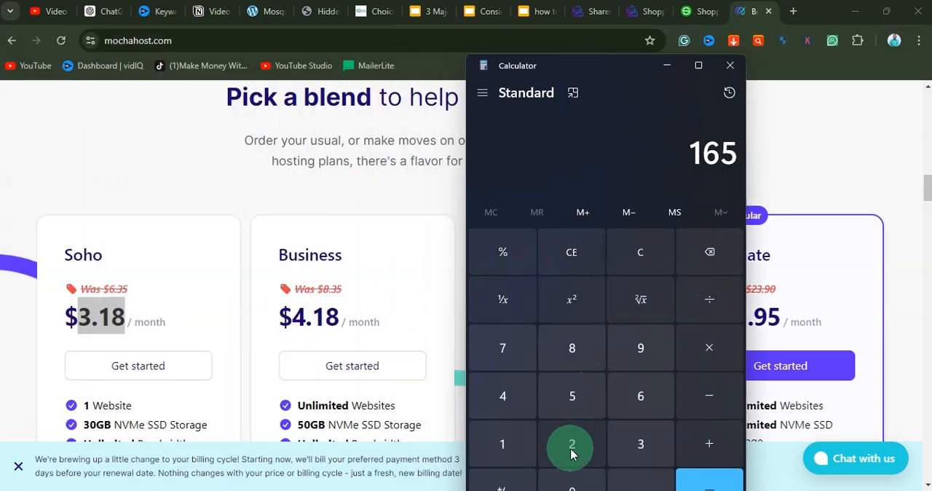
pyautogui.click(568, 485)
pyautogui.click(705, 350)
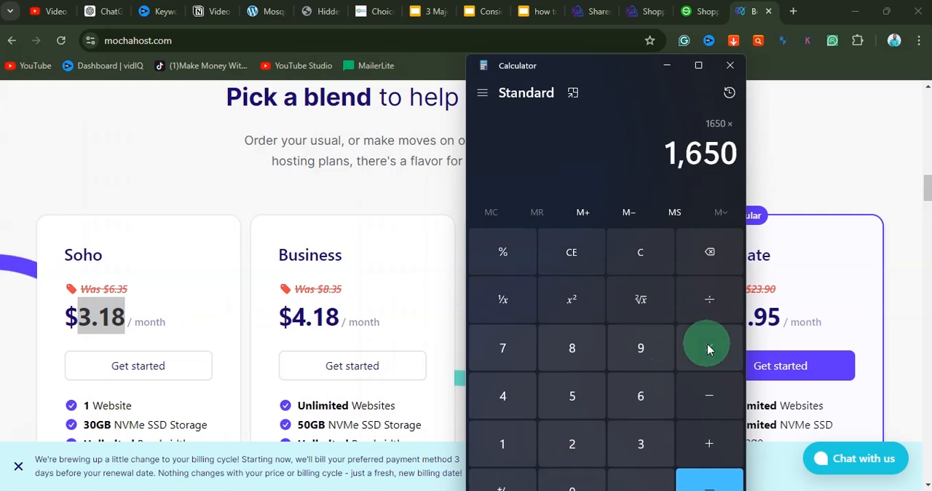
pyautogui.click(641, 441)
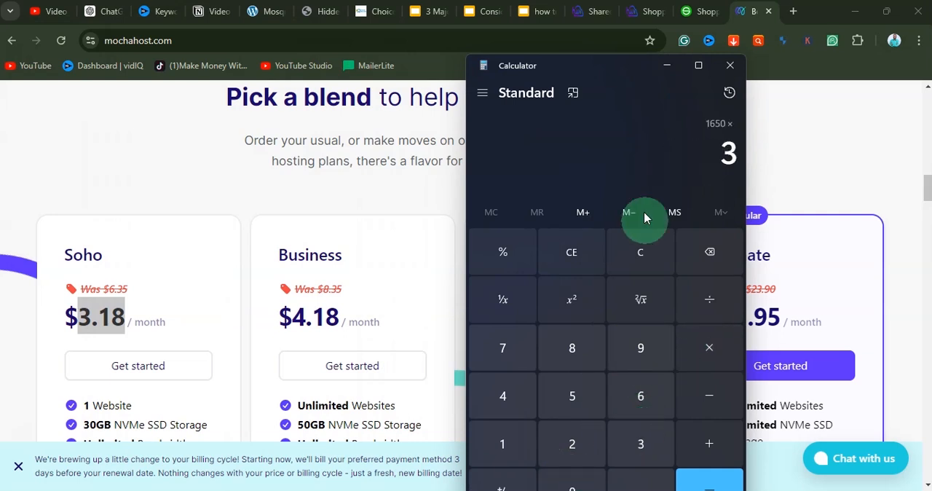
pyautogui.moveTo(605, 78); pyautogui.dragTo(605, 23)
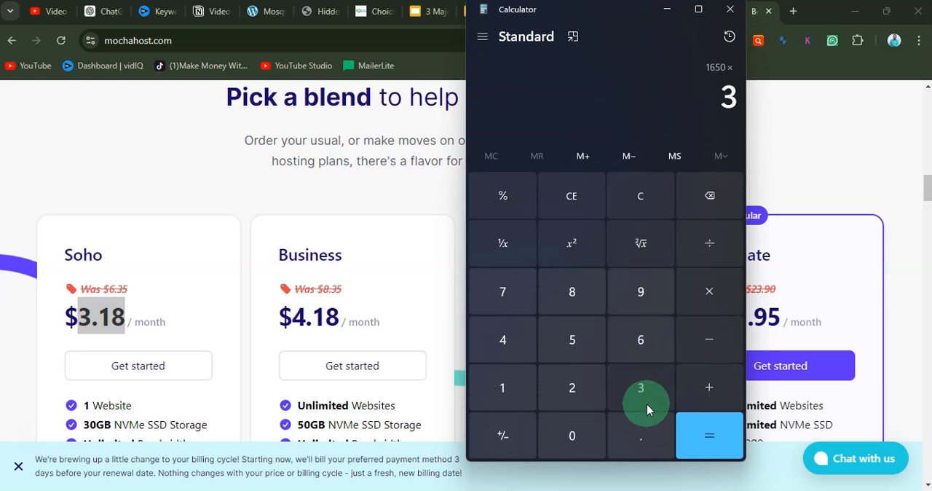
pyautogui.click(650, 438)
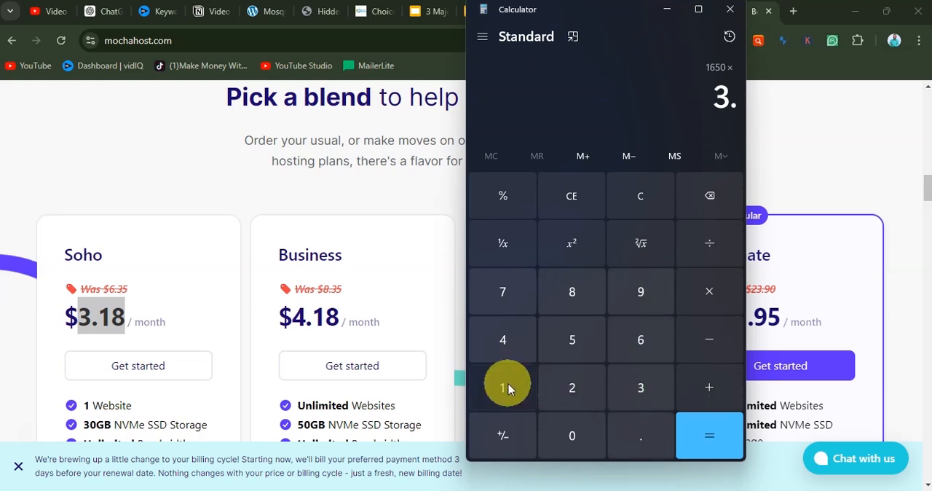
pyautogui.click(563, 291)
pyautogui.click(601, 49)
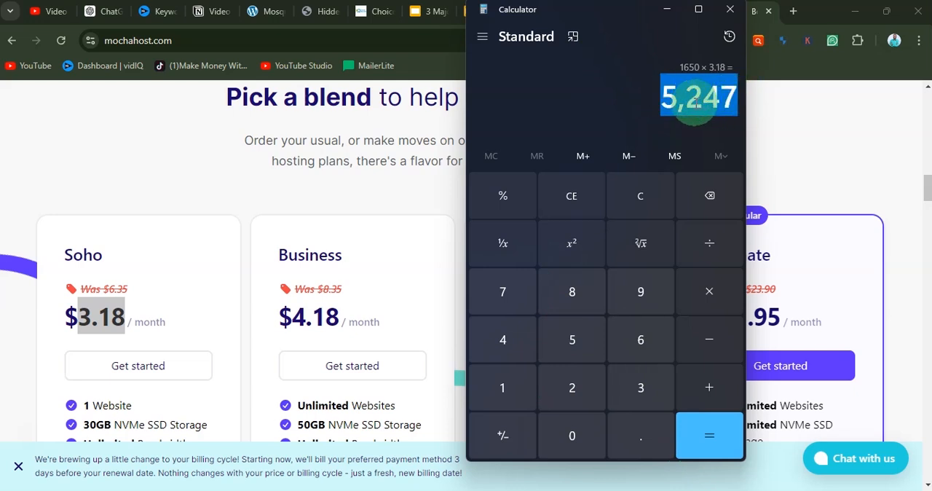
# Step: Multiply the converted monthly price by 12 for the yearly cost and return to the MochaHost page
pyautogui.click(716, 300)
pyautogui.click(528, 386)
pyautogui.click(572, 389)
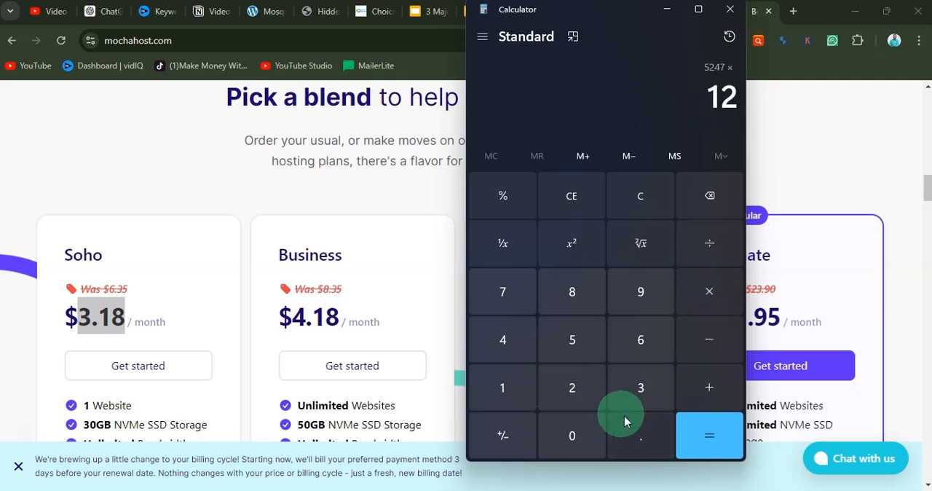
pyautogui.click(708, 435)
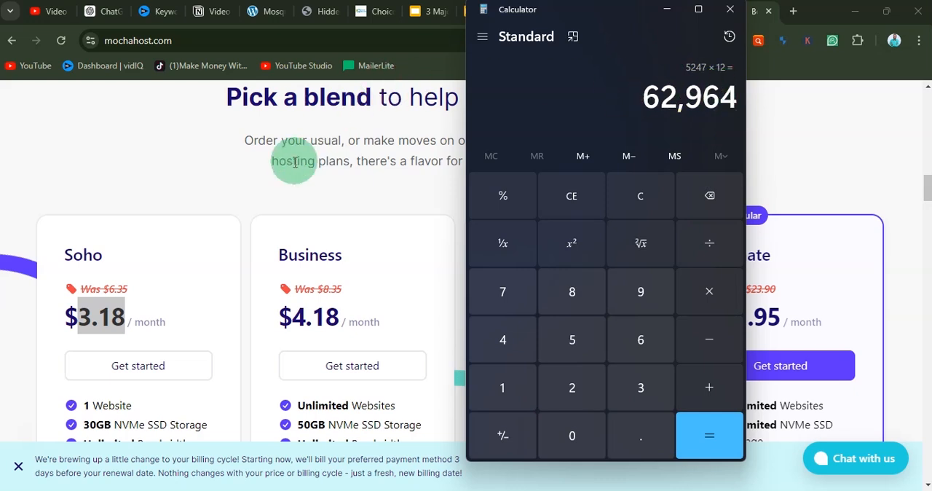
pyautogui.scroll(2, 393, 109)
pyautogui.click(412, 125)
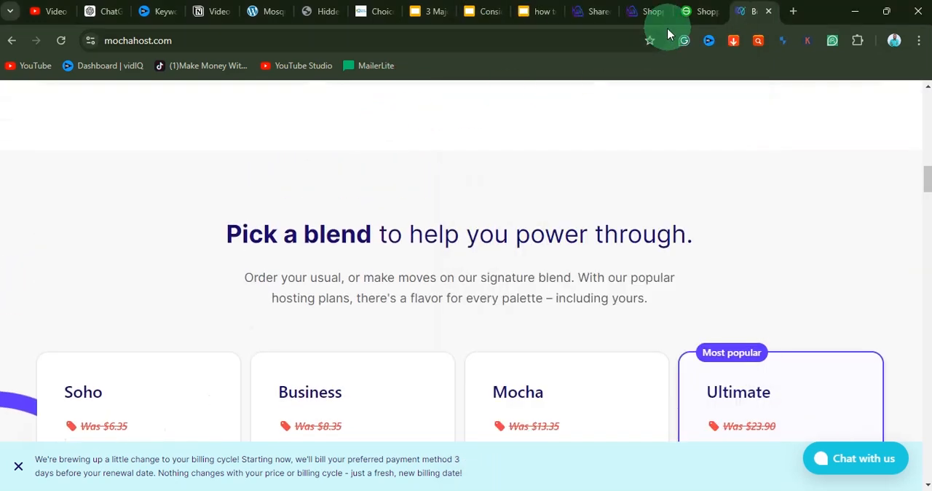
# Step: Switch back to SirsteveHQ and look over the domain choice page of the cPanel Plus Plan order
pyautogui.click(695, 11)
pyautogui.scroll(-2, 301, 259)
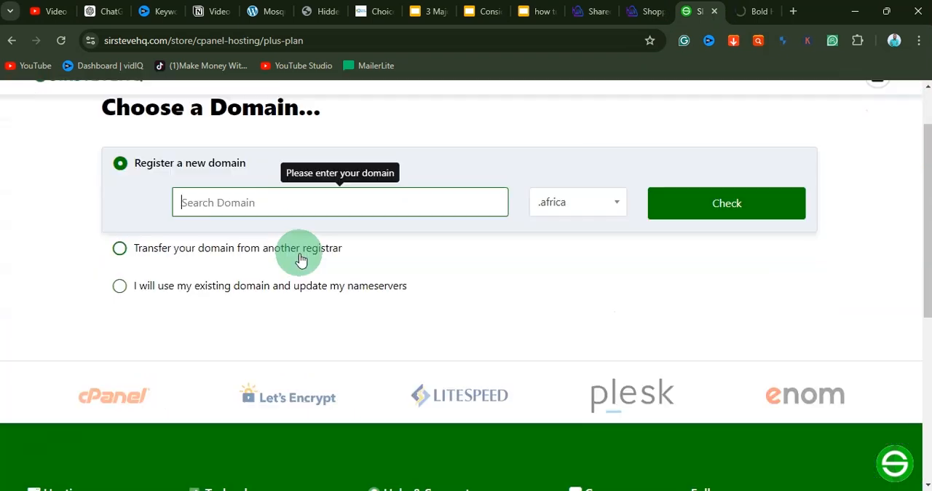
pyautogui.scroll(2, 347, 295)
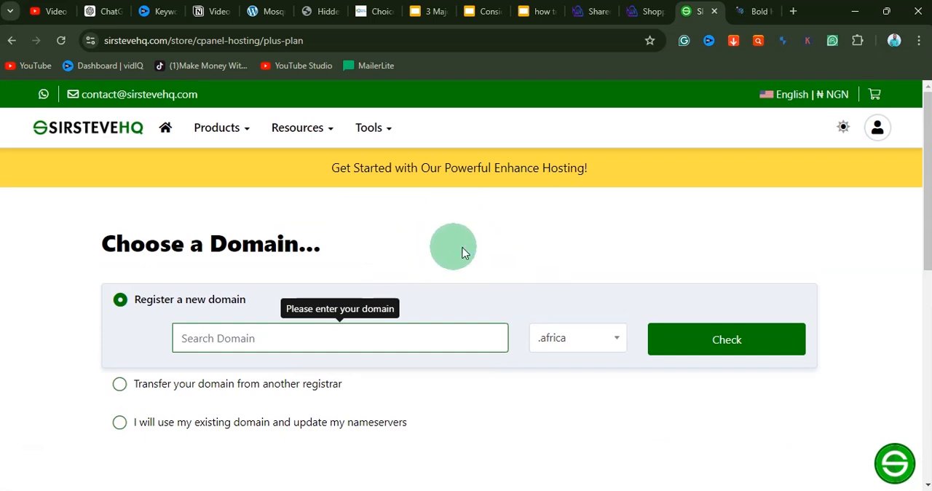
# Step: Return to HarmonWeb's shared hosting page, show yearly billing and highlight the Shared Starter plan's price
pyautogui.click(646, 13)
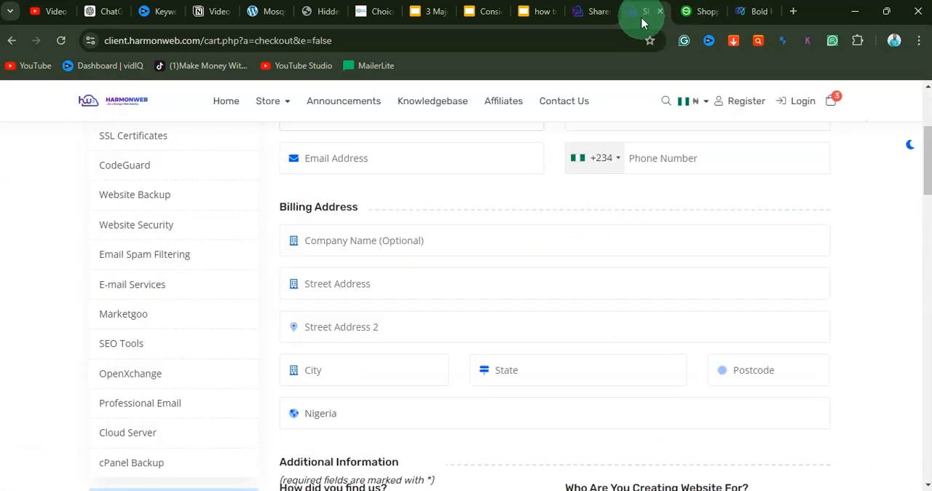
pyautogui.click(581, 13)
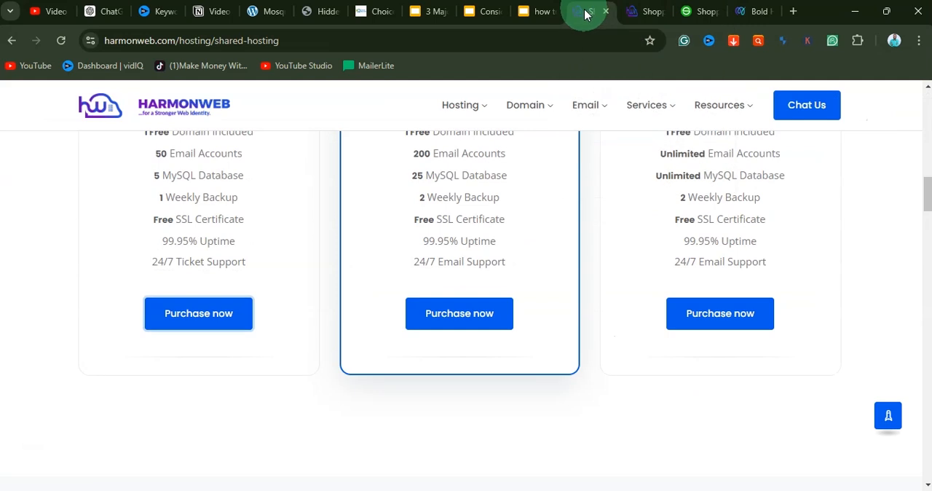
pyautogui.scroll(3, 559, 305)
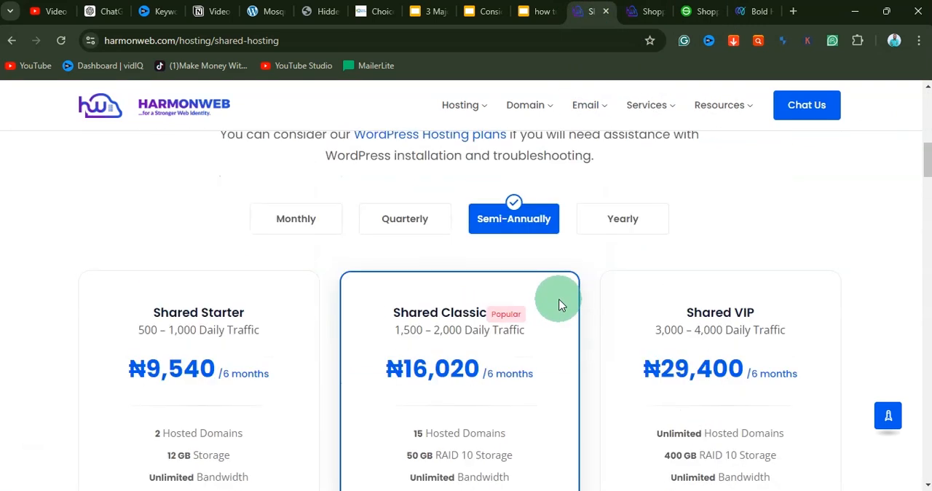
pyautogui.click(619, 211)
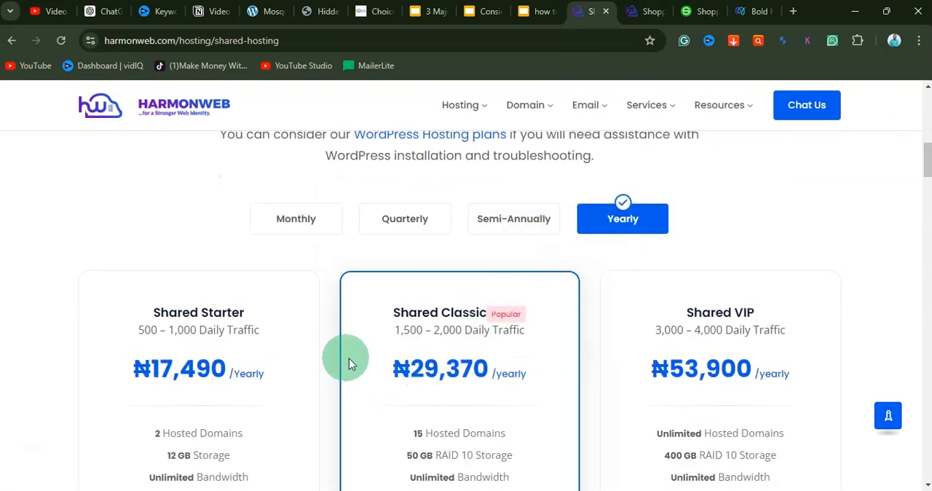
pyautogui.moveTo(142, 362); pyautogui.dragTo(276, 364)
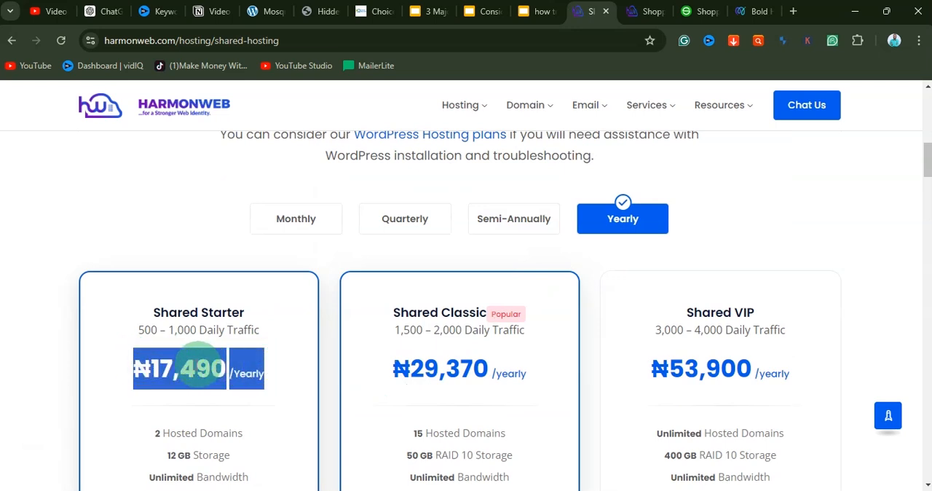
# Step: Go back to the MochaHost home page and look through its introduction and featured-in section
pyautogui.click(750, 11)
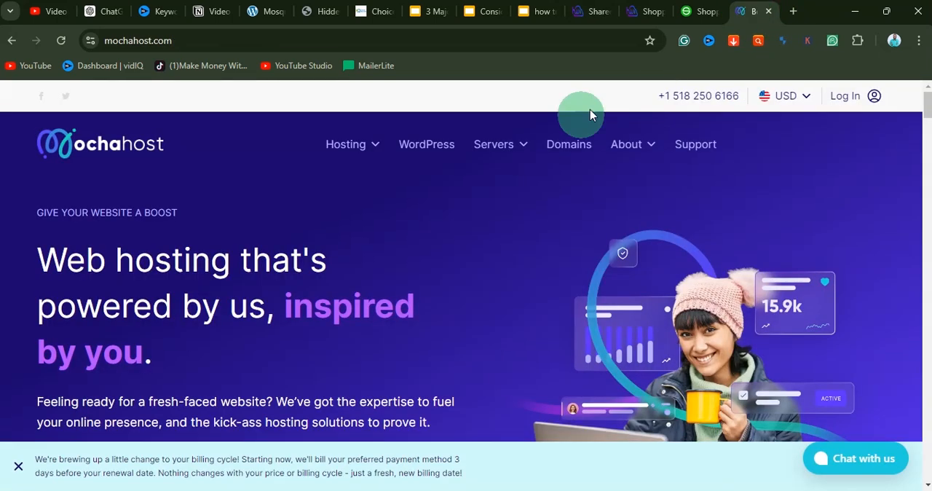
pyautogui.scroll(-10, 553, 331)
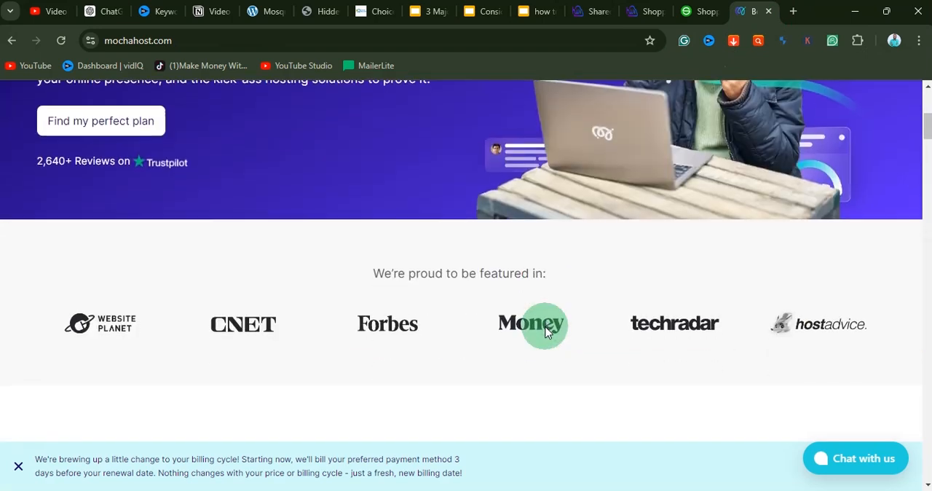
pyautogui.scroll(-5, 548, 332)
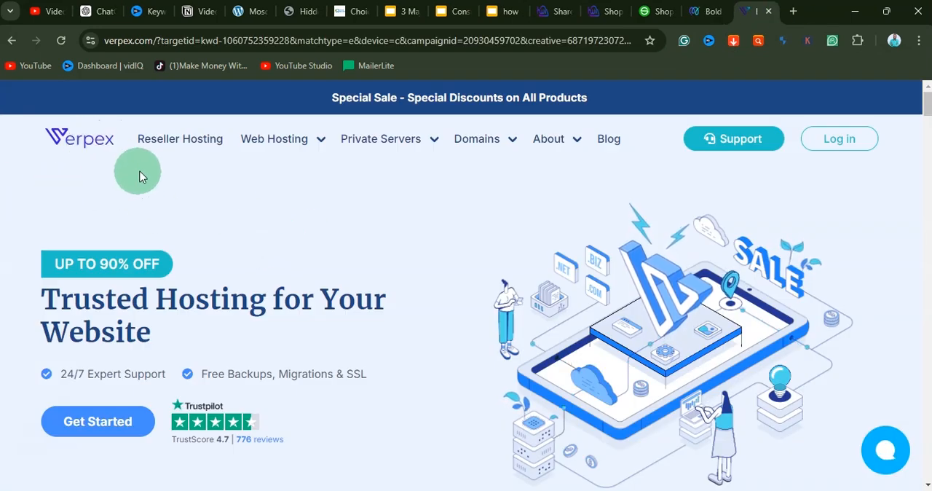
# Step: Look over the hosting types on the Verpex home page and open its Shared Hosting page
pyautogui.scroll(-10, 480, 237)
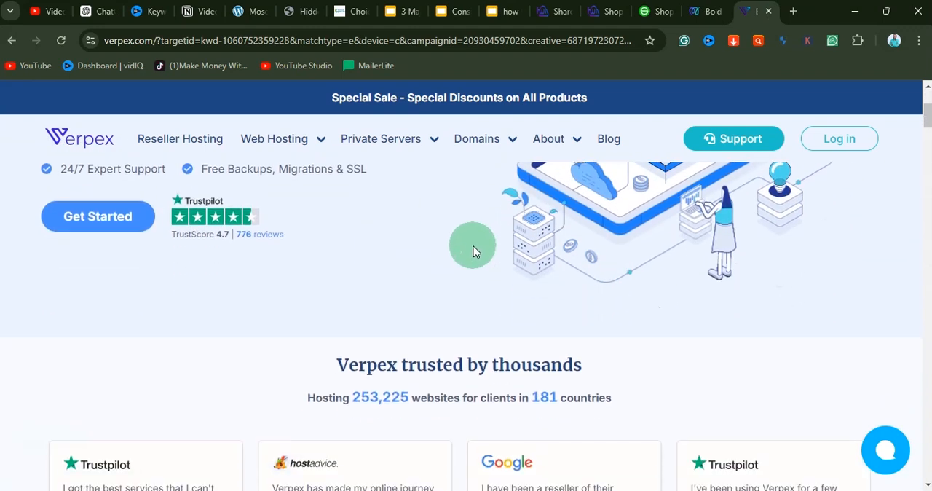
pyautogui.scroll(2, 472, 250)
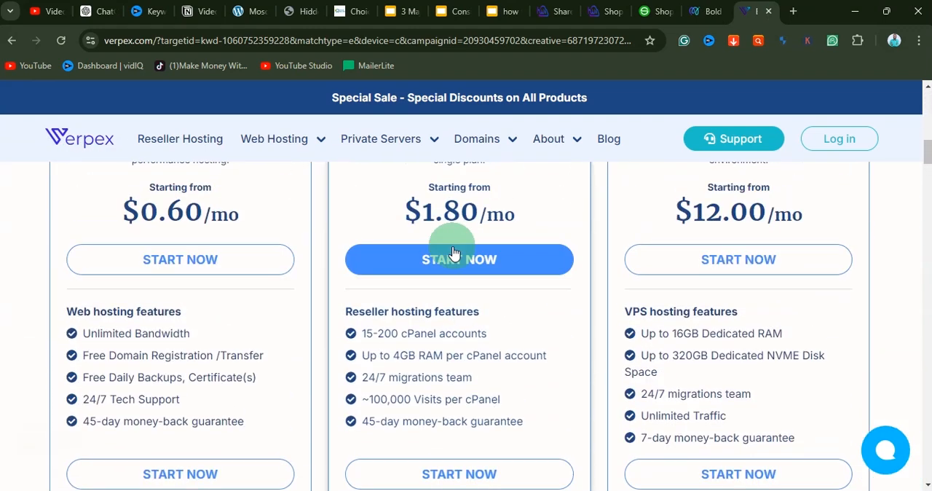
pyautogui.moveTo(304, 140)
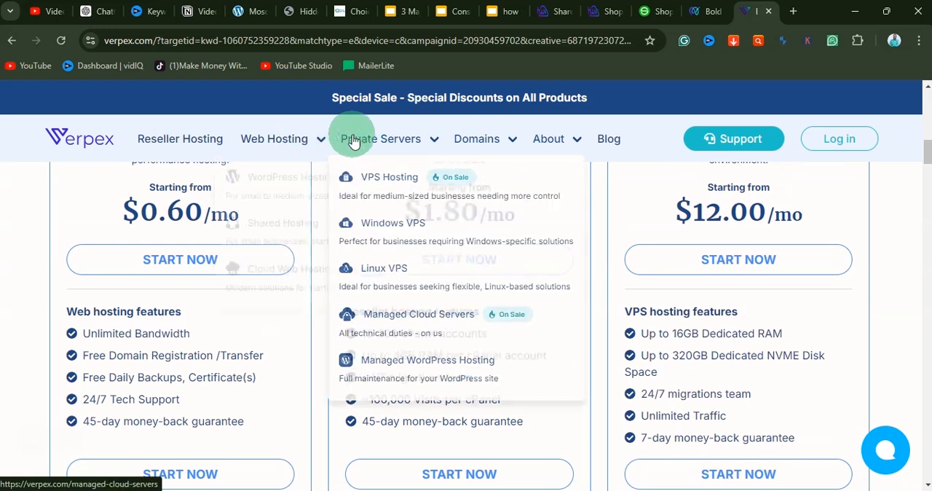
pyautogui.click(285, 223)
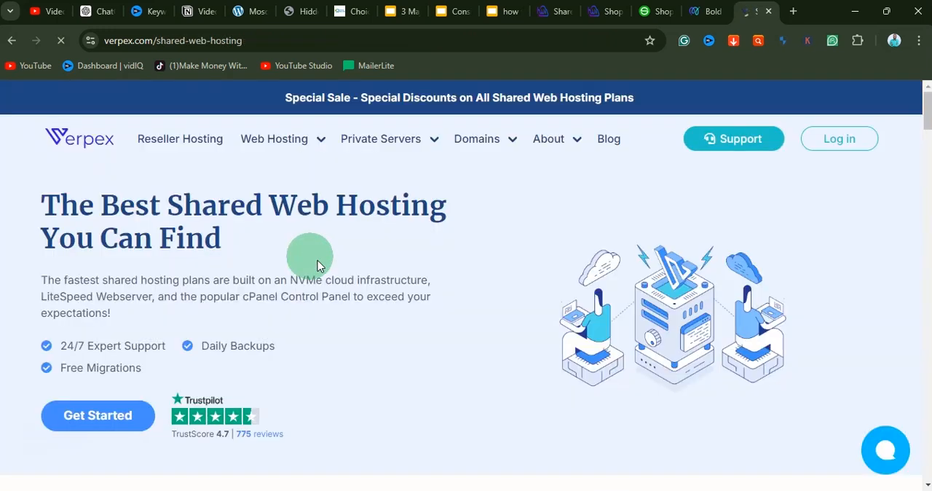
# Step: Look over Verpex's Bronze, Silver and Gold shared plans, highlighting the Bronze plan's monthly price
pyautogui.scroll(-7, 320, 259)
pyautogui.scroll(1, 324, 266)
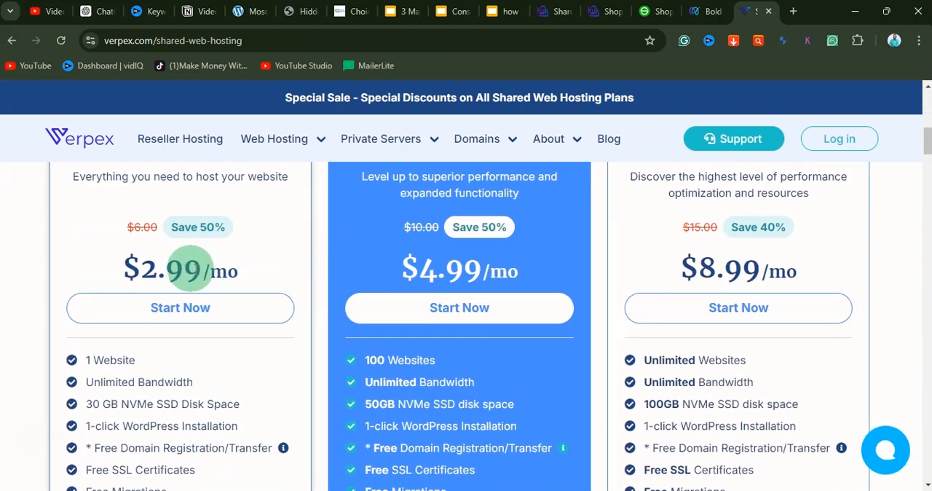
pyautogui.moveTo(141, 266); pyautogui.dragTo(196, 267)
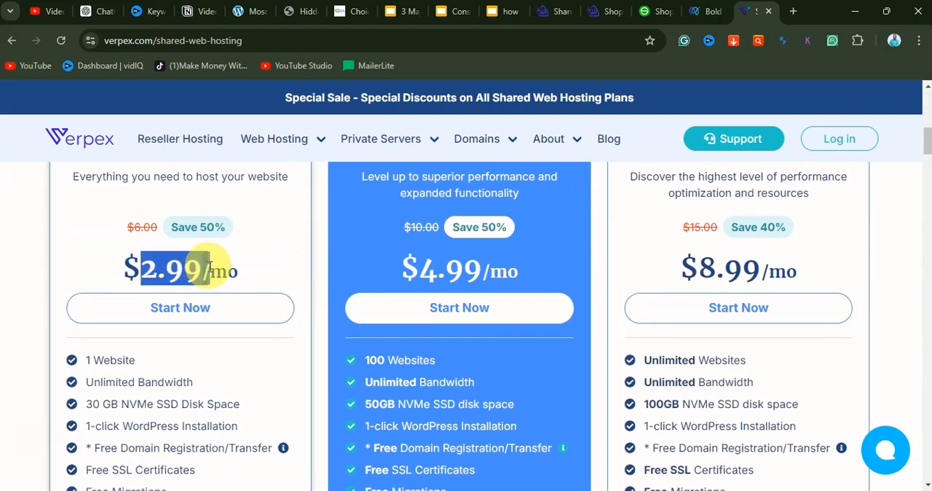
pyautogui.click(354, 281)
pyautogui.scroll(3, 301, 260)
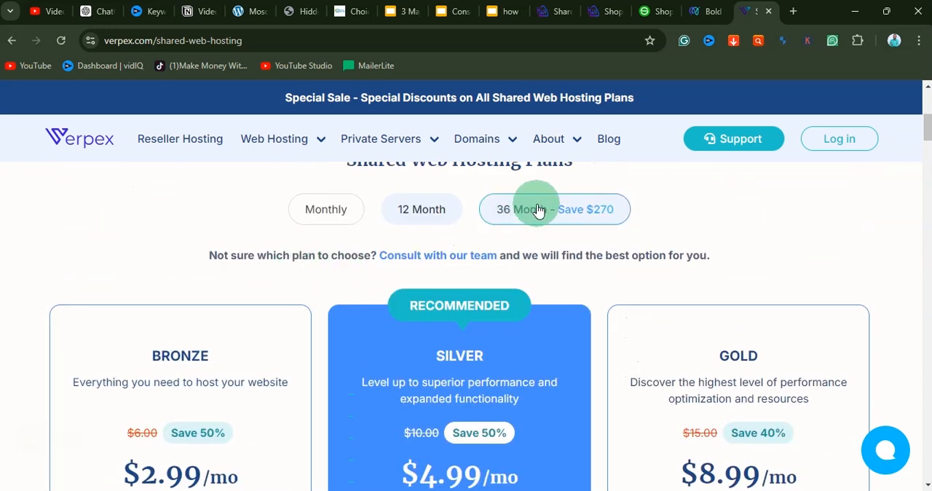
# Step: Compare Verpex's Monthly and 12 Month billing options and highlight the Bronze plan's price under 12 Month billing
pyautogui.click(425, 214)
pyautogui.click(348, 212)
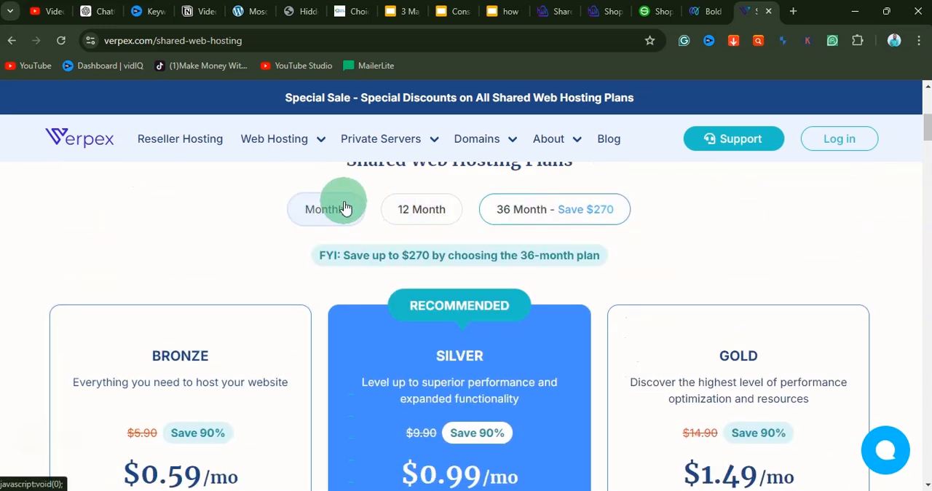
pyautogui.scroll(-2, 243, 343)
pyautogui.scroll(3, 348, 311)
pyautogui.click(426, 275)
pyautogui.scroll(-2, 328, 310)
pyautogui.scroll(-1, 324, 315)
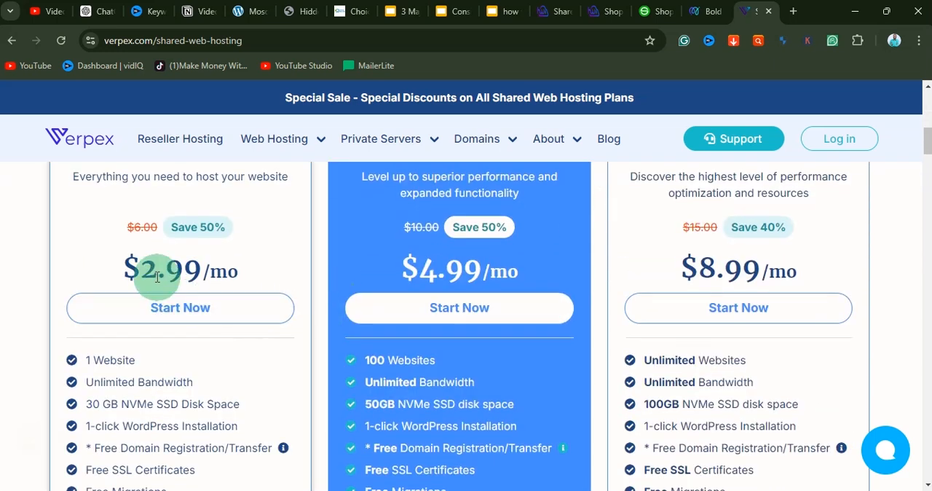
pyautogui.moveTo(149, 266); pyautogui.dragTo(197, 265)
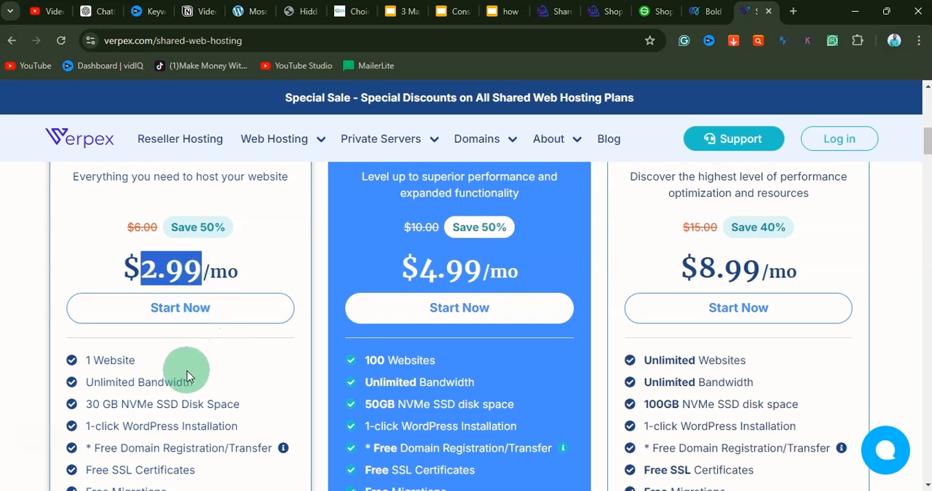
# Step: Look over the features included in Verpex's Bronze, Silver and Gold shared hosting plans
pyautogui.scroll(-2, 191, 373)
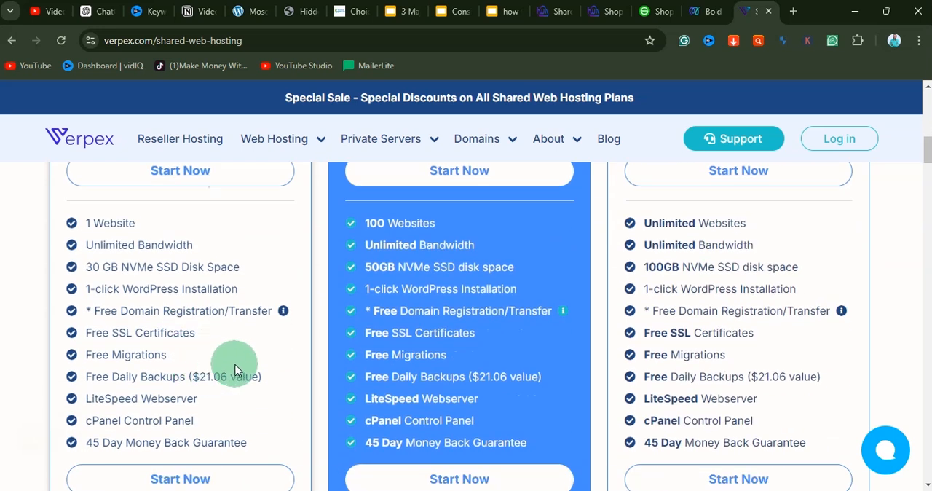
pyautogui.scroll(2, 235, 369)
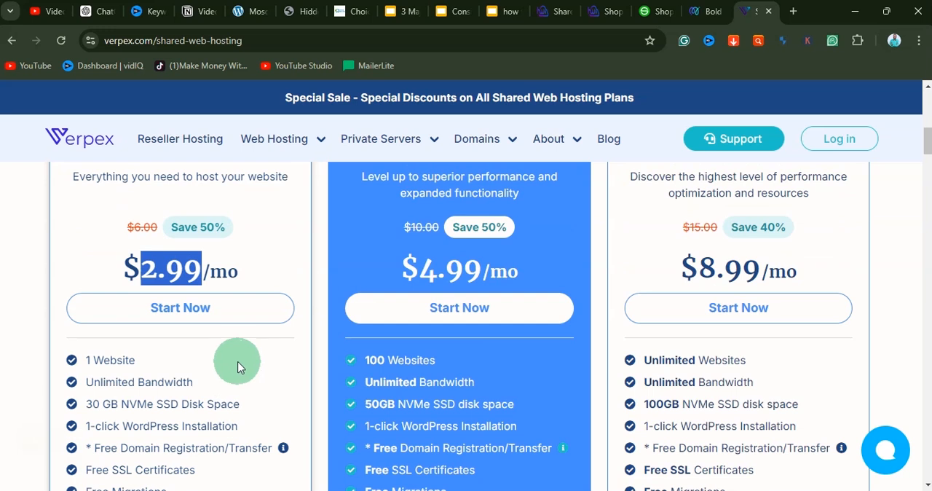
pyautogui.scroll(2, 238, 363)
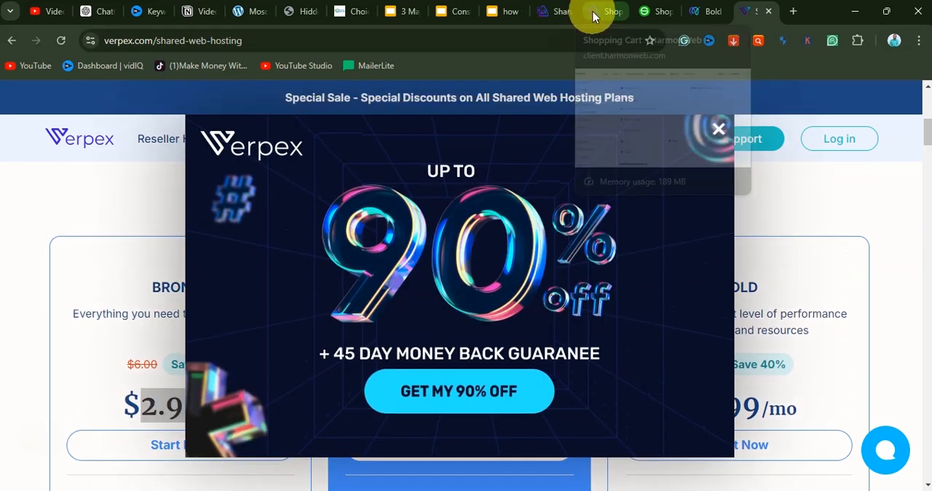
# Step: Revisit the HarmonWeb checkout page and switch to SirsteveHQ's domain selection page
pyautogui.click(594, 16)
pyautogui.scroll(4, 372, 273)
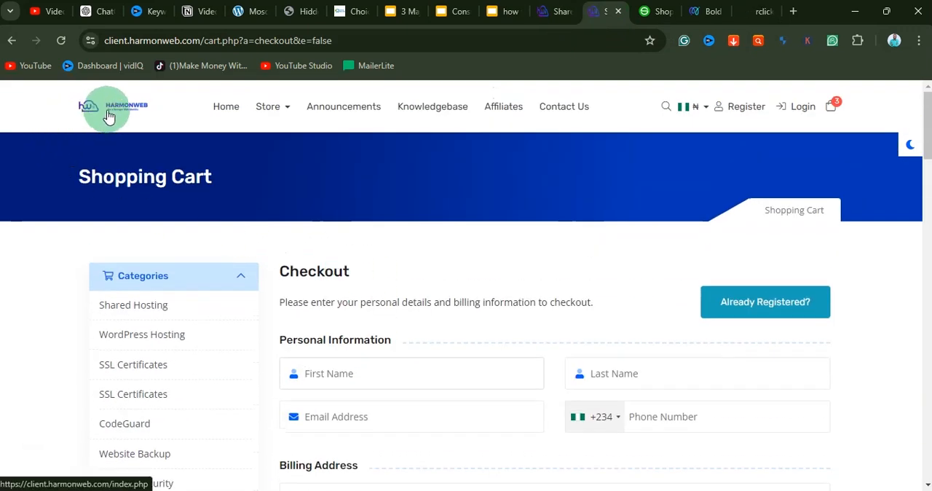
pyautogui.click(657, 16)
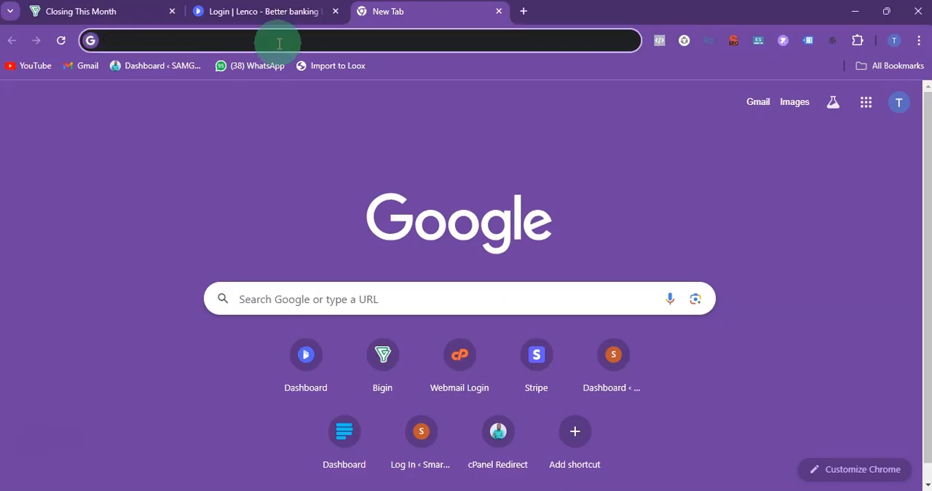
# Step: Go to samgreenacademy.com/cpanel in the other browser window and log in to cPanel with the saved credentials
pyautogui.write('samgreenacademy.com/cpanel')
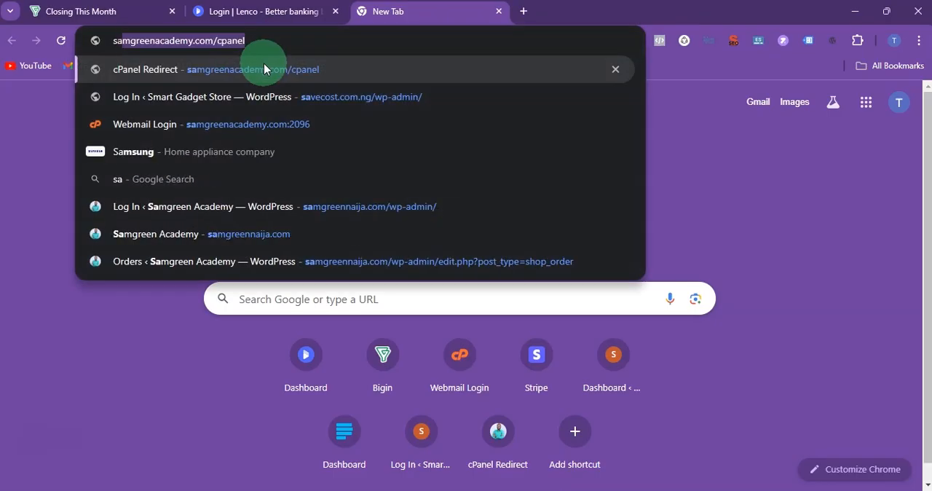
pyautogui.click(148, 36)
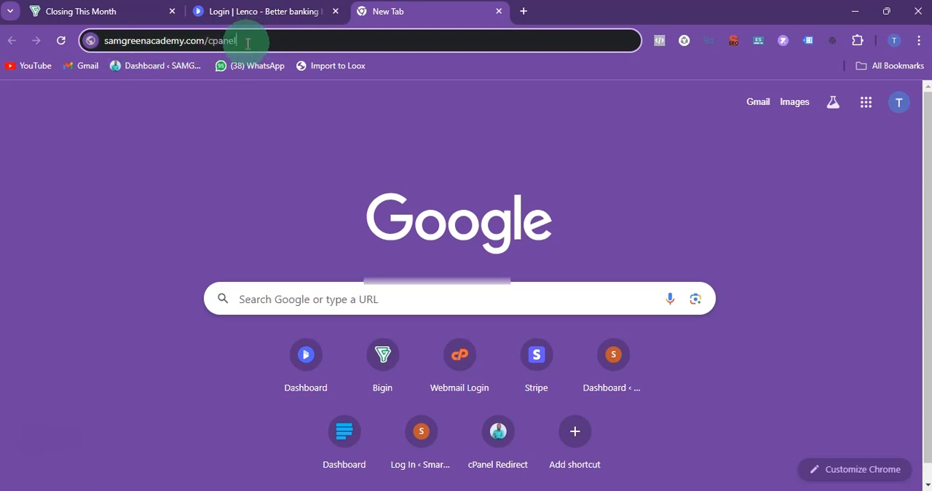
pyautogui.press('Return')
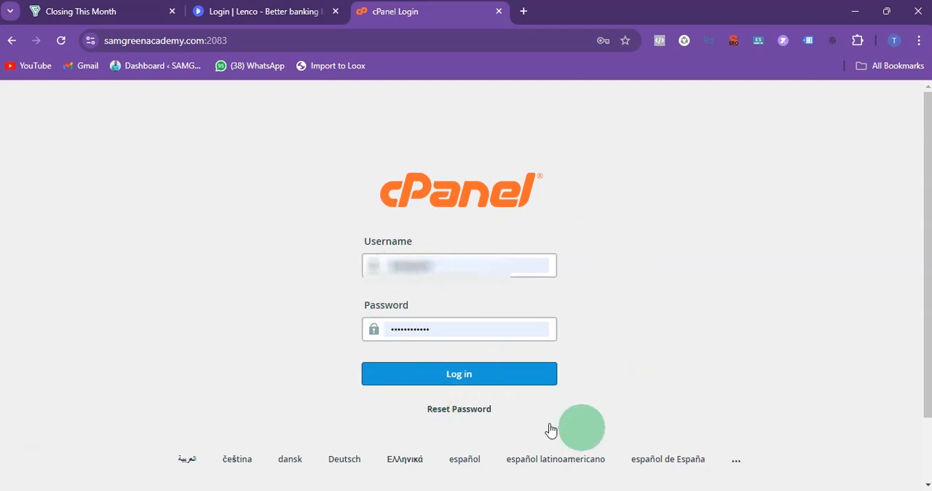
pyautogui.click(439, 374)
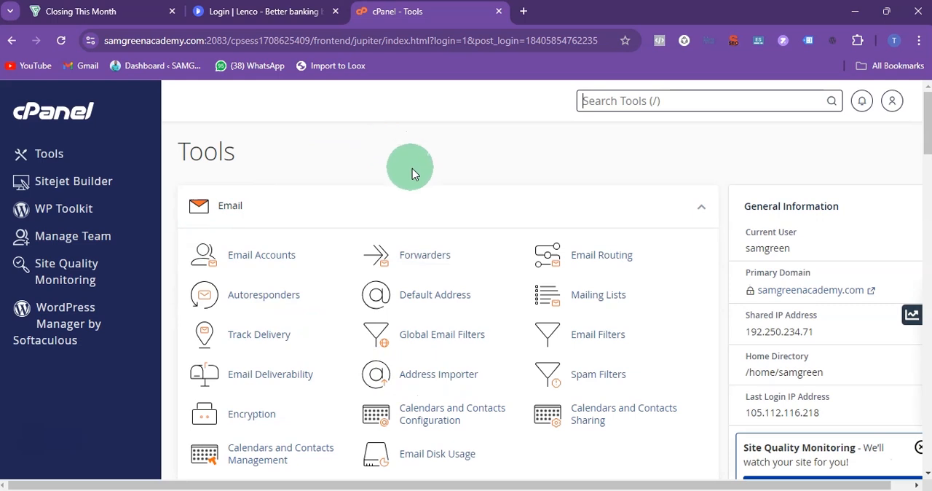
# Step: Open the Domains list from the cPanel tools
pyautogui.scroll(-8, 413, 173)
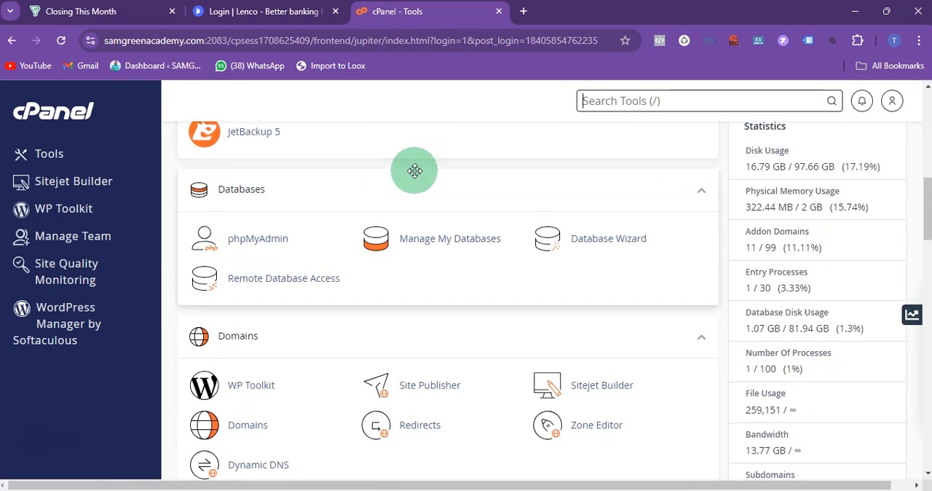
pyautogui.scroll(-1, 412, 171)
pyautogui.click(246, 360)
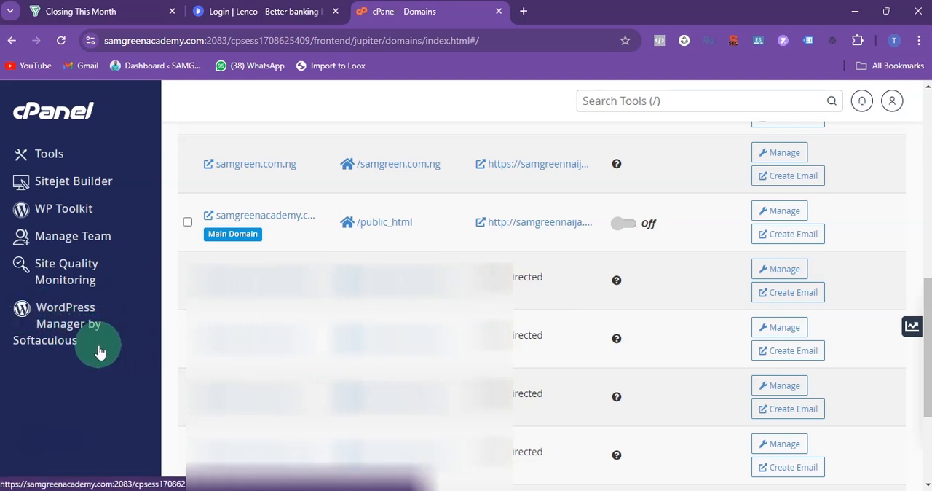
pyautogui.click(75, 328)
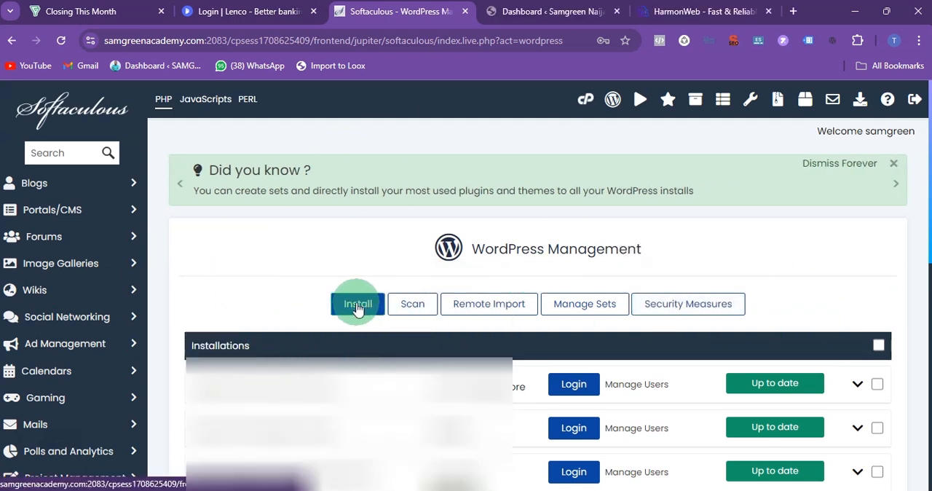
pyautogui.click(364, 307)
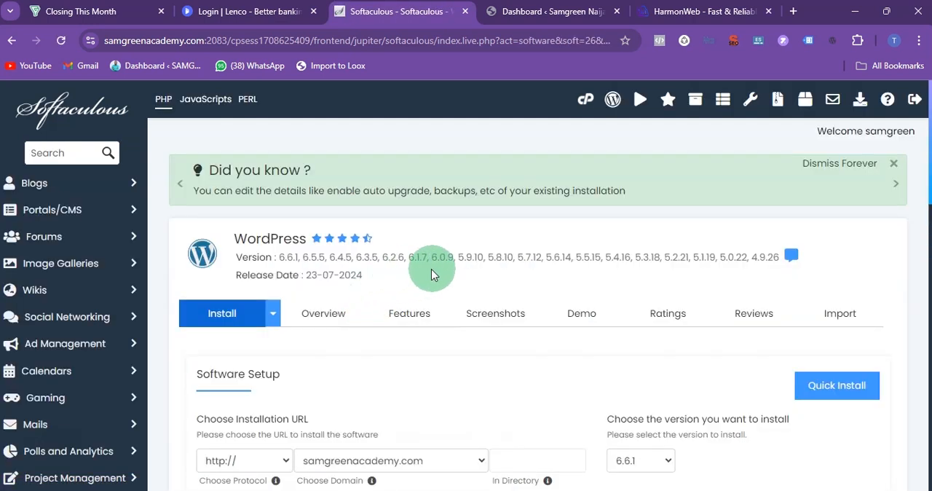
pyautogui.scroll(-1, 509, 251)
pyautogui.scroll(-5, 517, 233)
pyautogui.click(525, 261)
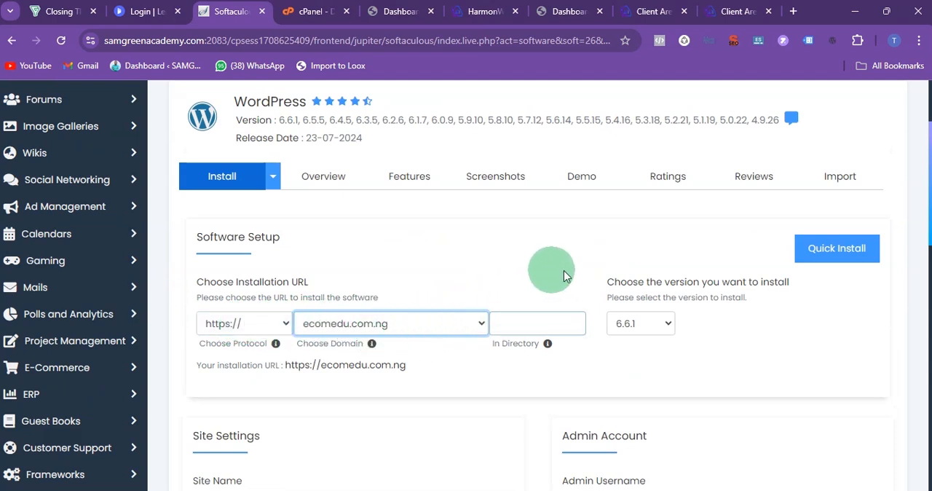
# Step: Review the site, admin account, language and plugin settings and install WordPress 6.6.1 on ecomedu.com.ng
pyautogui.scroll(-5, 554, 262)
pyautogui.click(586, 276)
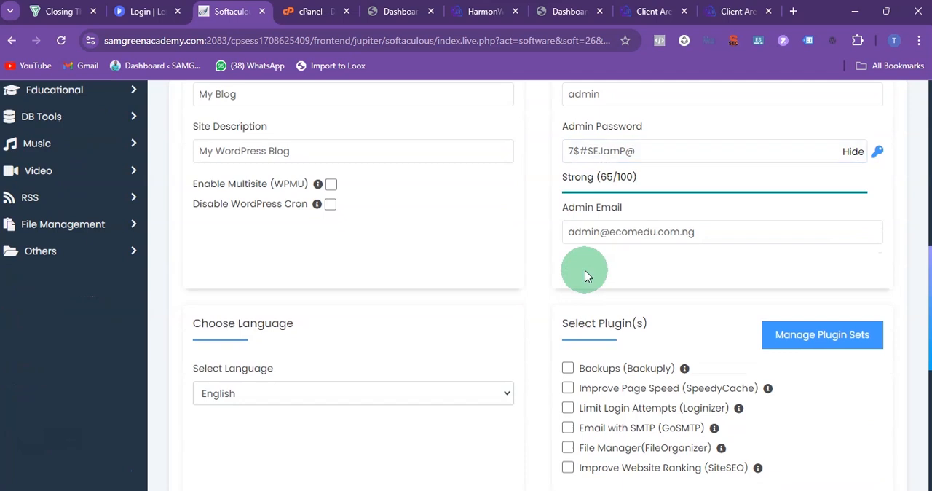
pyautogui.scroll(-5, 587, 277)
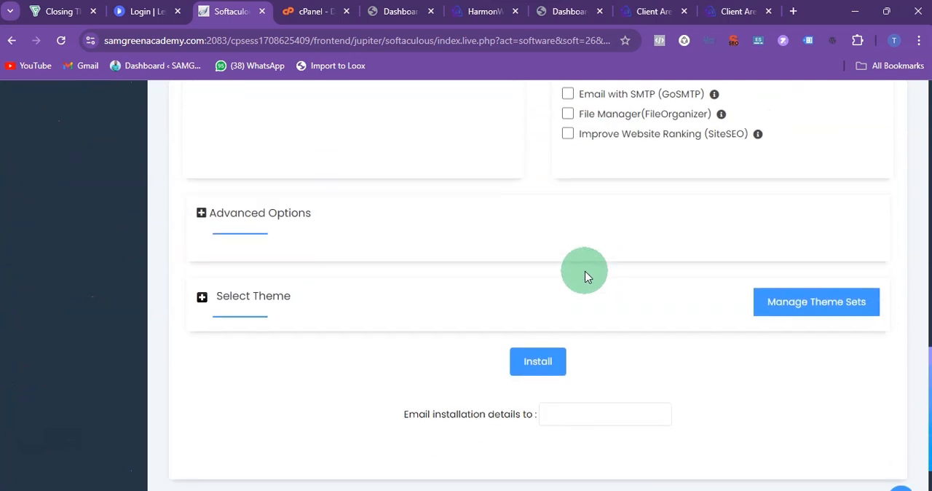
pyautogui.click(537, 354)
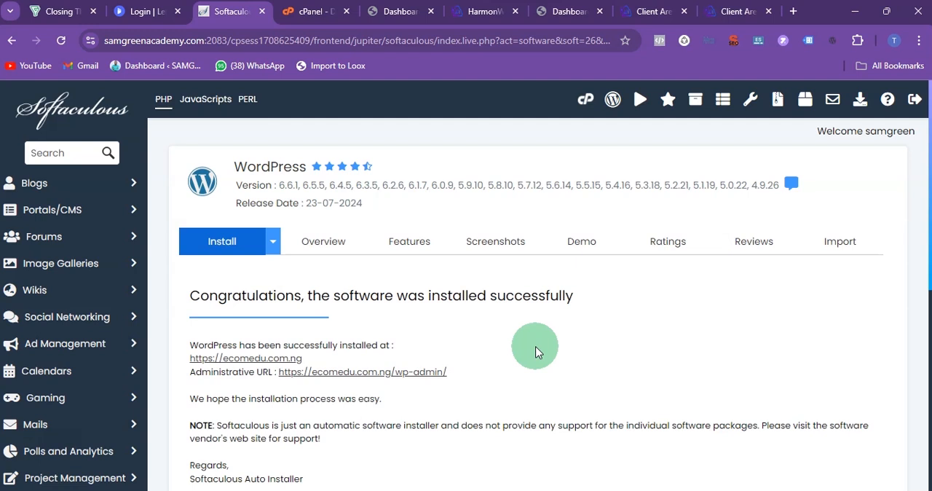
# Step: Open the new site's administrative link in a new tab and return to the Softaculous installation summary
pyautogui.rightClick(406, 372)
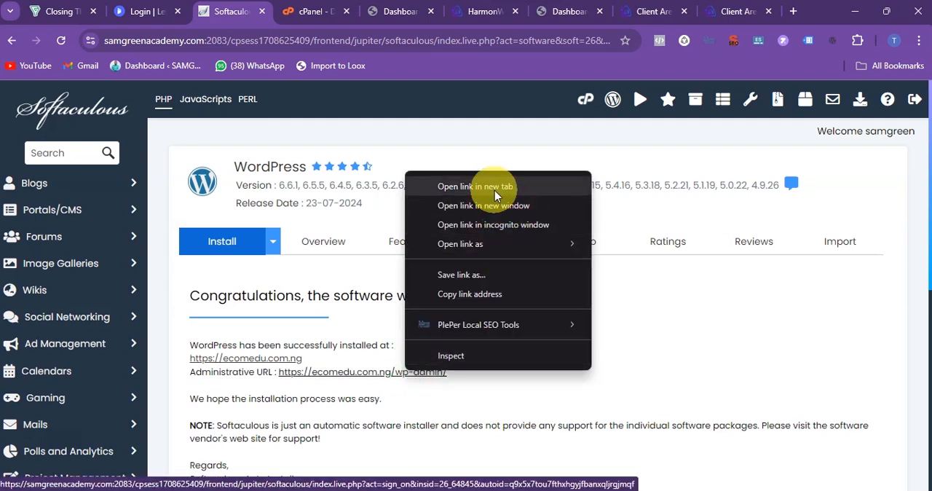
pyautogui.click(551, 186)
pyautogui.click(343, 20)
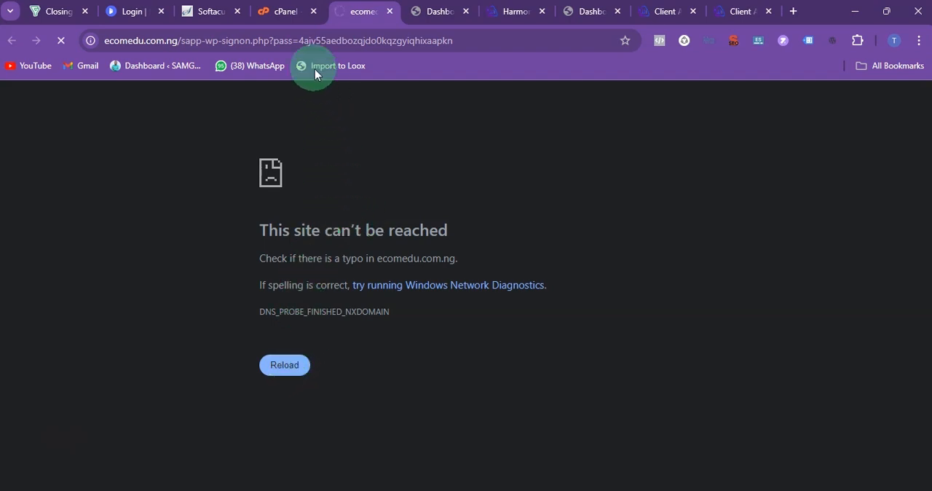
pyautogui.click(213, 12)
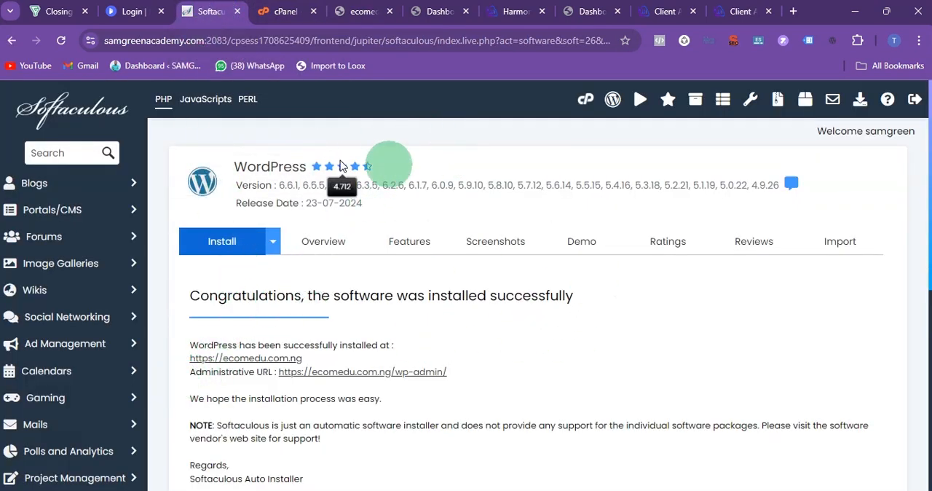
pyautogui.scroll(-3, 270, 291)
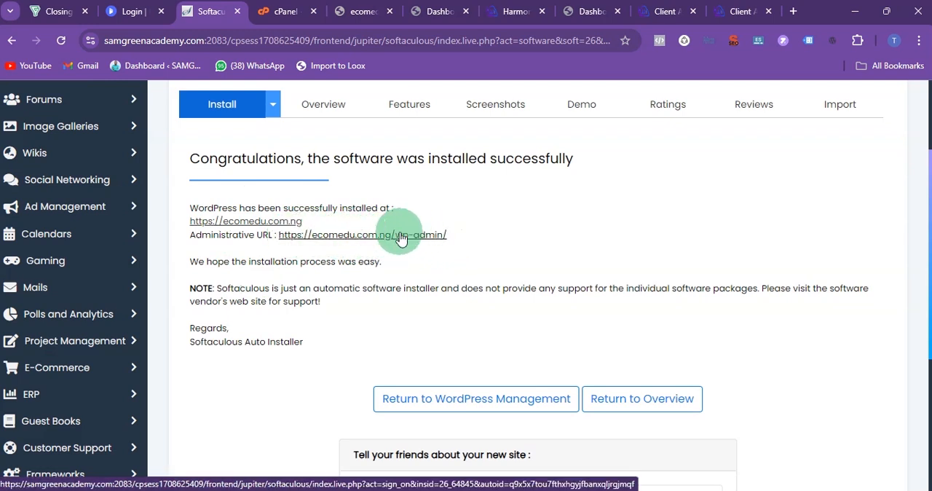
# Step: Try to load the new site's admin login page at ecomedu.com.ng/wp-admin
pyautogui.click(357, 10)
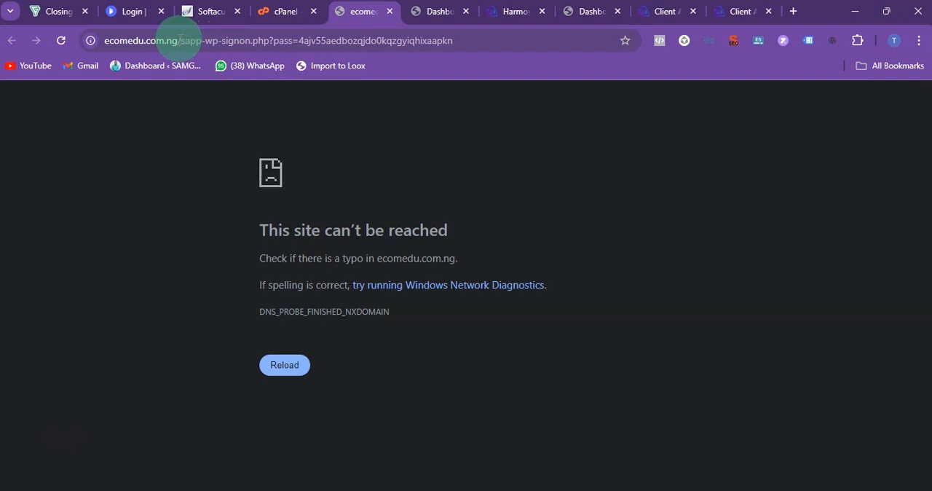
pyautogui.moveTo(184, 40); pyautogui.dragTo(662, 94)
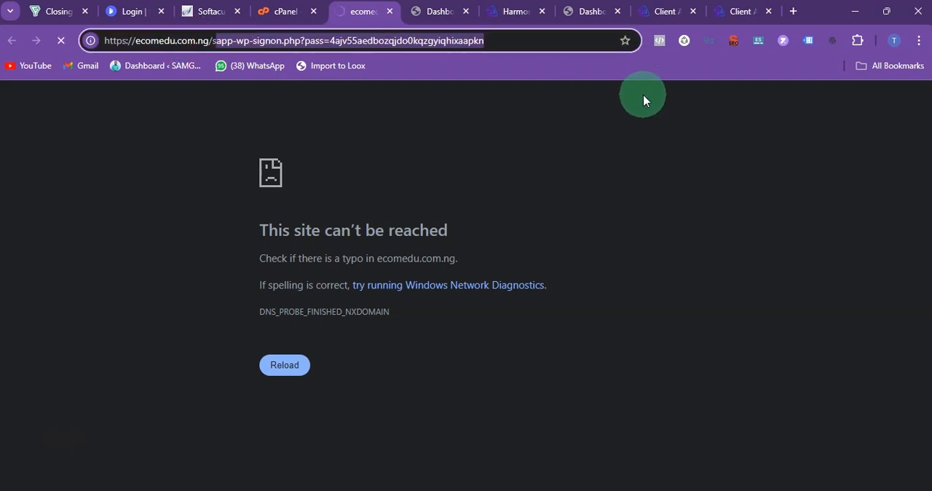
pyautogui.press('BackSpace')
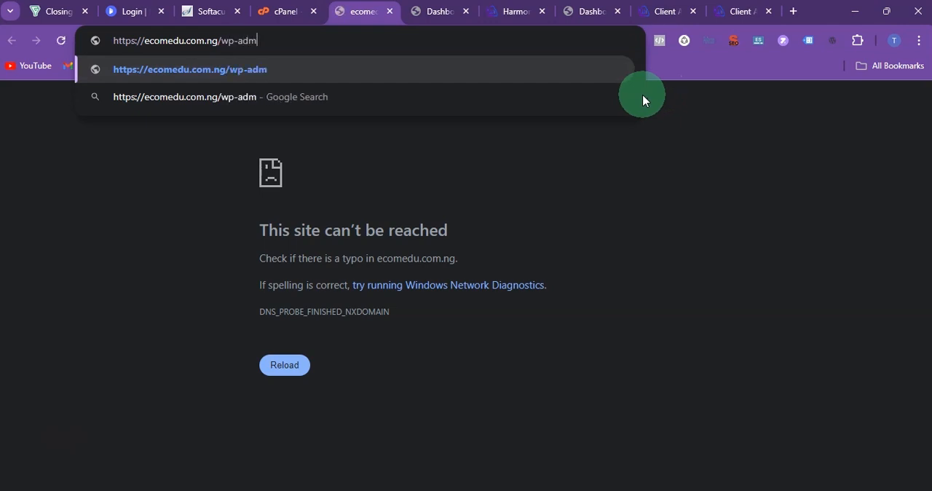
pyautogui.press('Return')
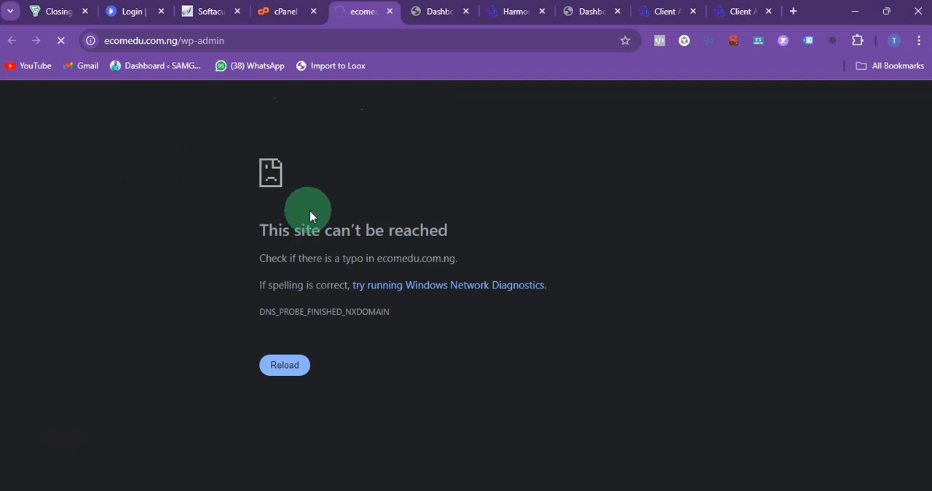
# Step: Switch to the existing WordPress dashboard at lab.samgreennaija.com/wp-admin and look over its admin options
pyautogui.click(205, 11)
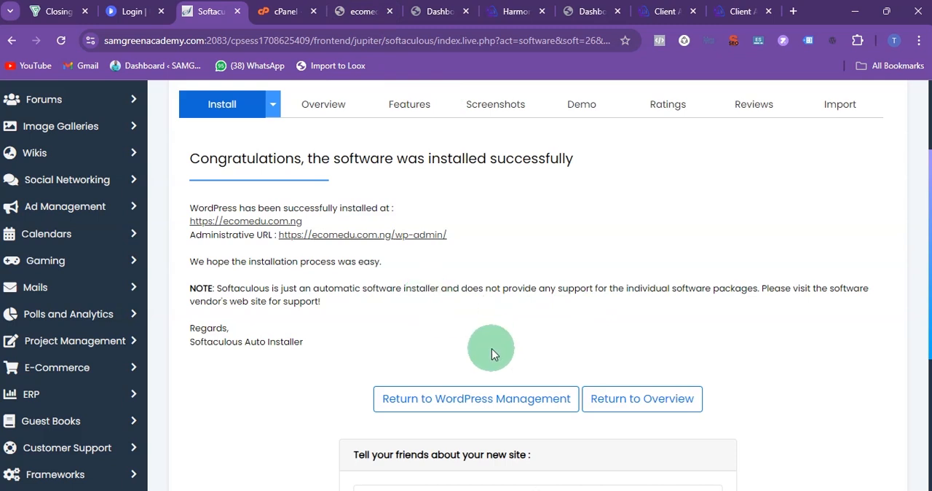
pyautogui.click(434, 11)
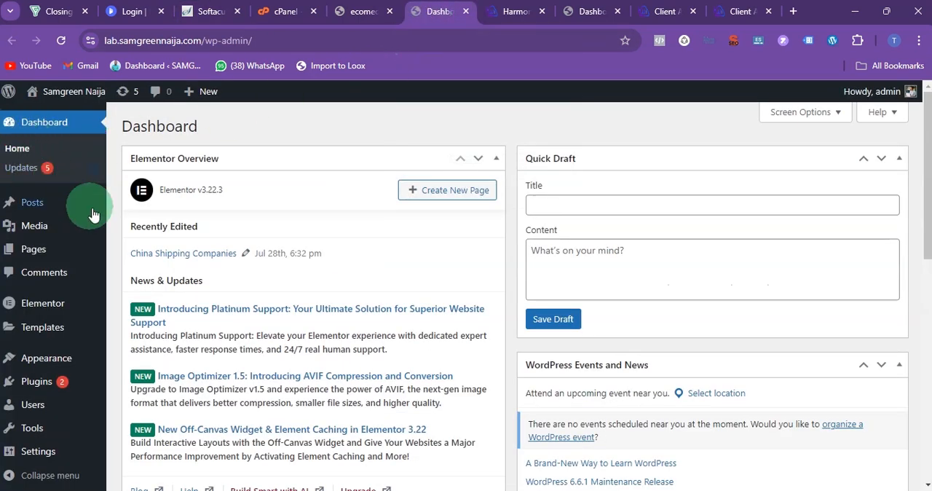
pyautogui.moveTo(95, 207)
pyautogui.scroll(-3, 291, 211)
pyautogui.scroll(3, 291, 204)
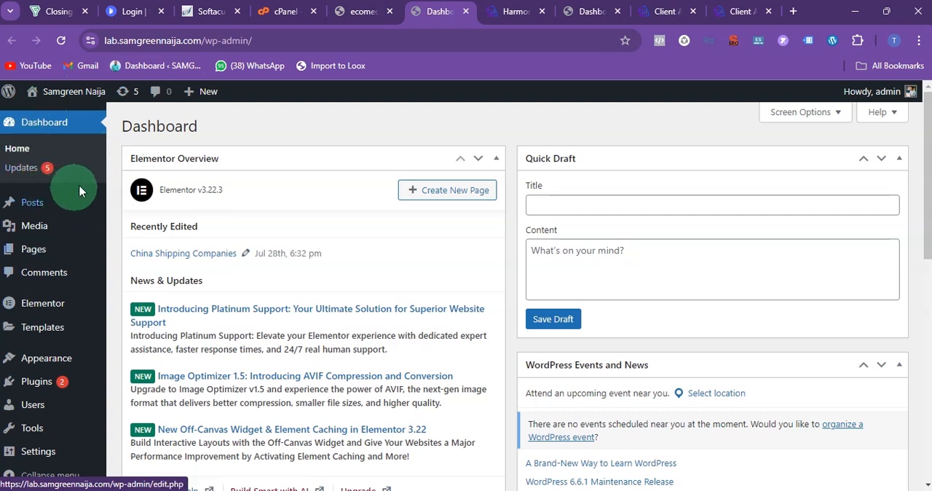
# Step: Search for the "classic editor" plugin among the new plugins and update Classic Editor
pyautogui.moveTo(38, 386)
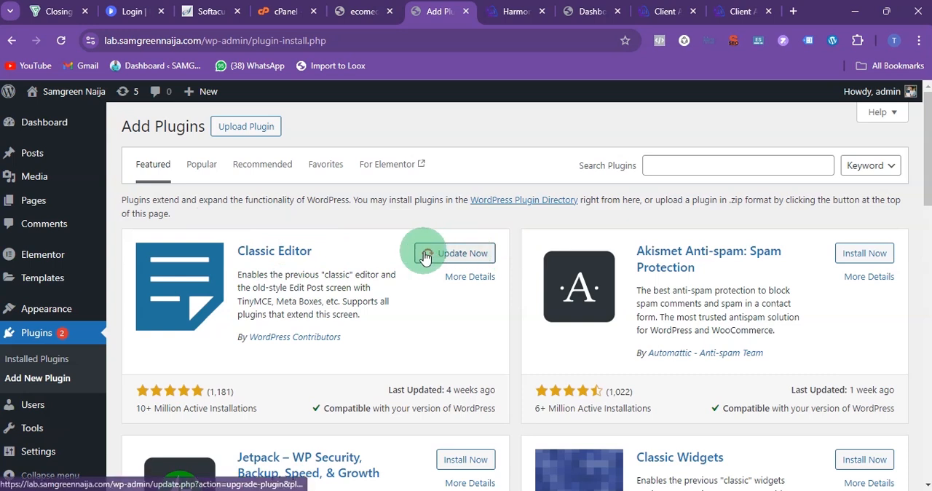
pyautogui.click(681, 167)
pyautogui.write('c')
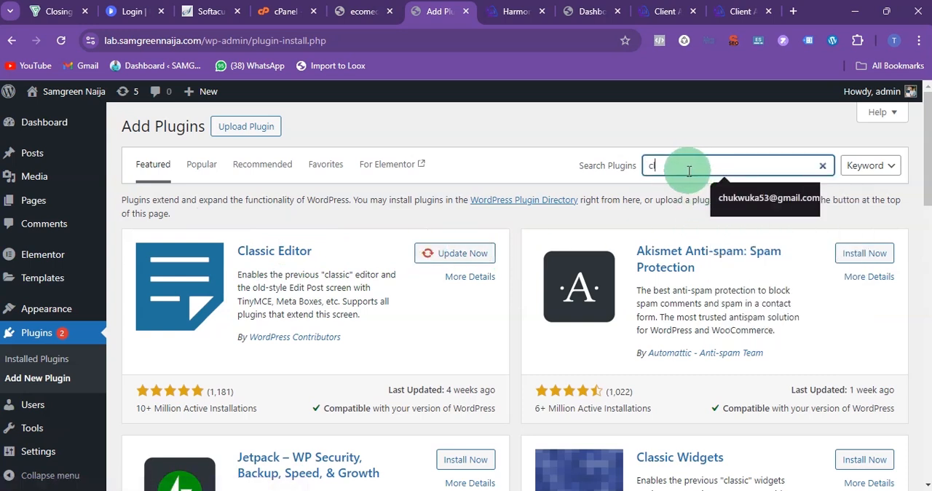
pyautogui.write('lassic editor')
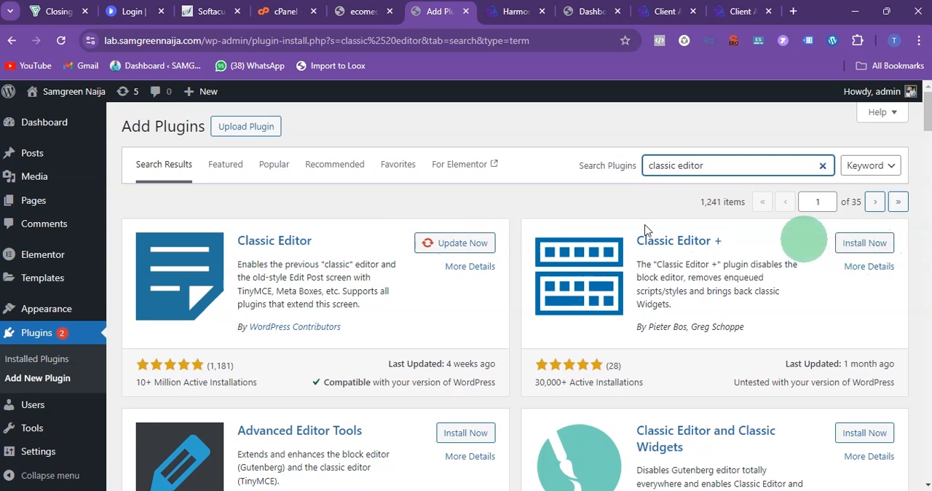
pyautogui.click(453, 243)
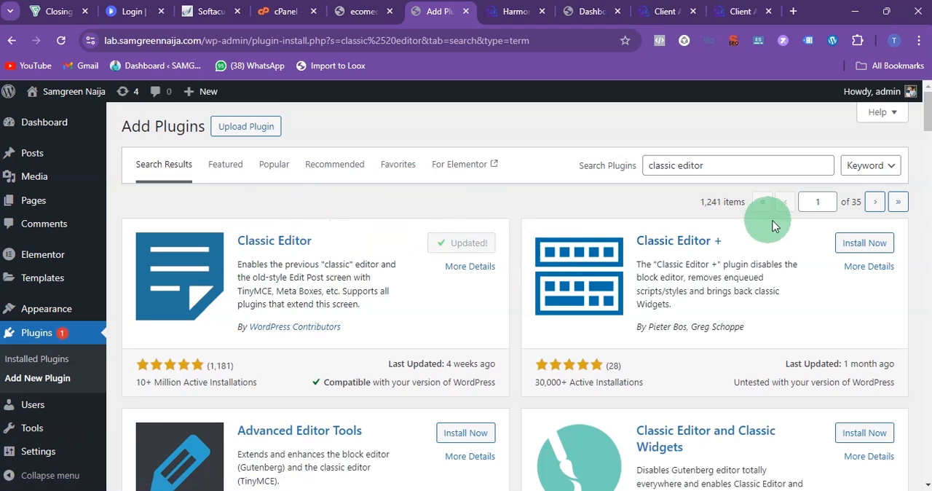
# Step: Search the plugins for "elementor" and update Elementor Website Builder
pyautogui.moveTo(710, 166); pyautogui.dragTo(641, 169)
pyautogui.press('BackSpace')
pyautogui.write('elementor')
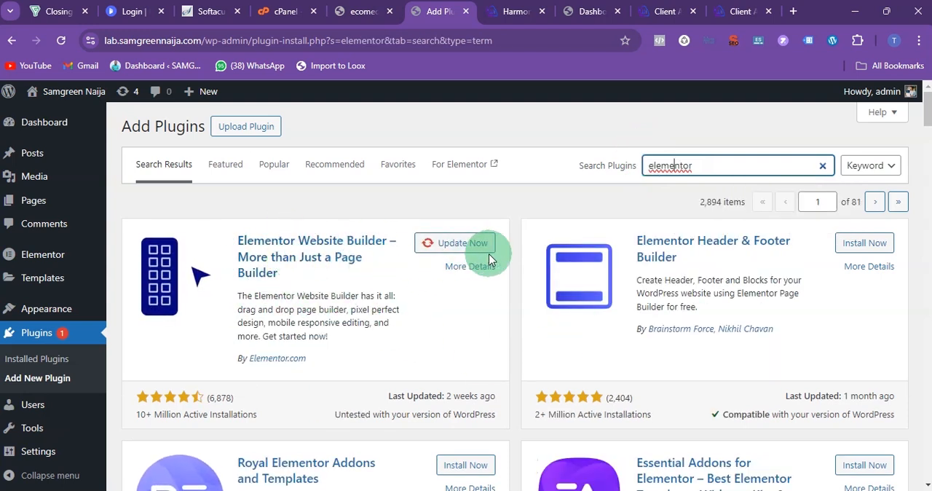
pyautogui.click(469, 245)
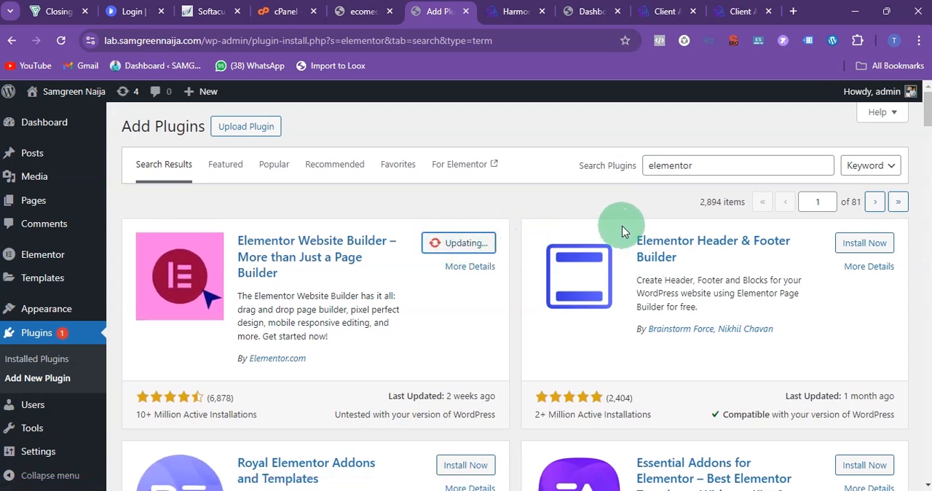
# Step: Search the new plugins for "fluent form", then install and activate the Contact Form Plugin by Fluent Forms
pyautogui.doubleClick(742, 169)
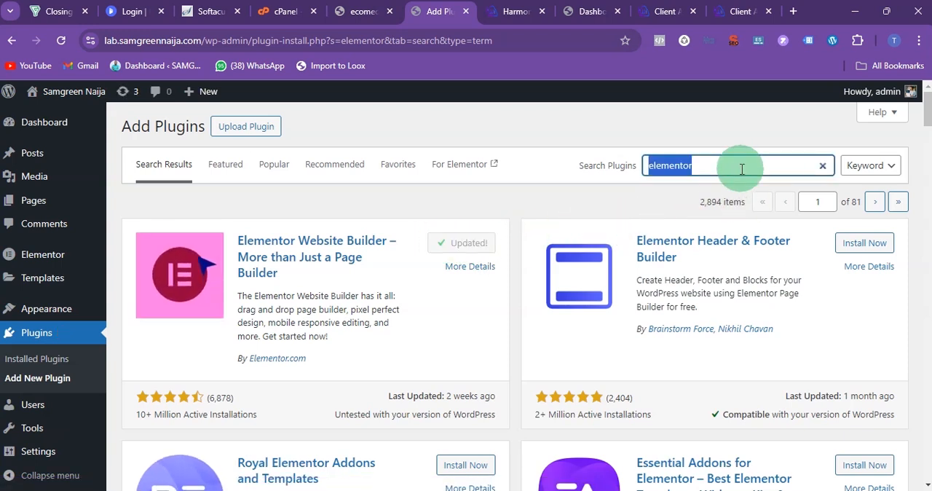
pyautogui.press('BackSpace')
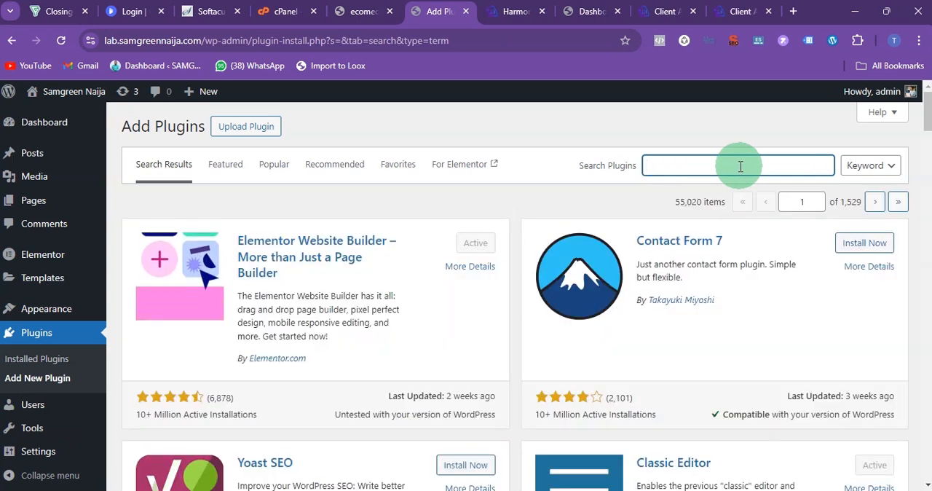
pyautogui.write('flu')
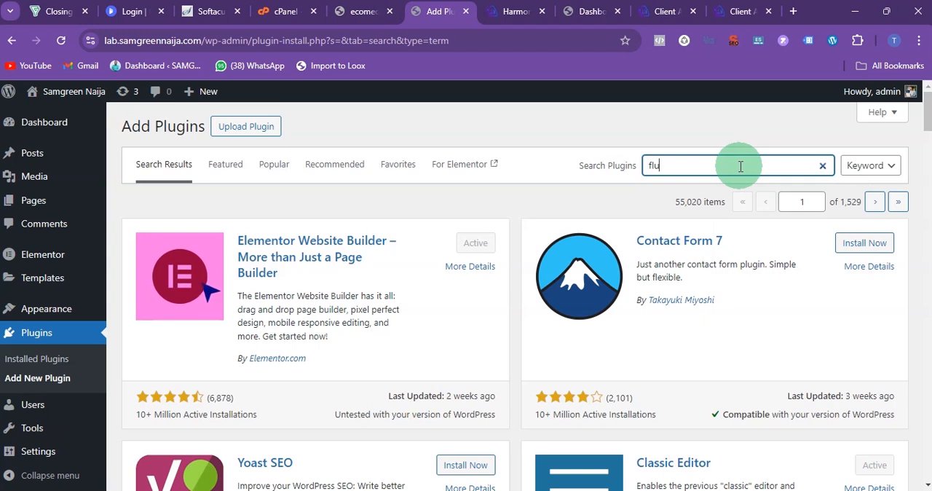
pyautogui.write('ent form')
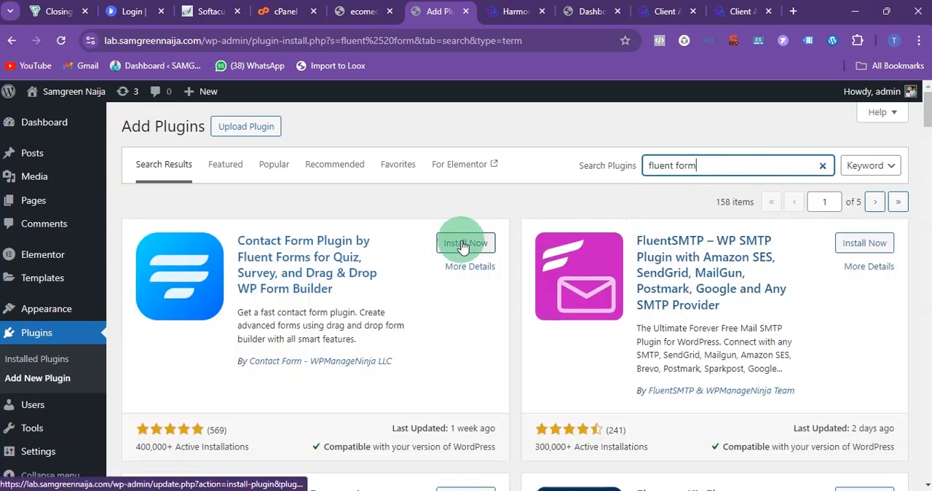
pyautogui.click(466, 243)
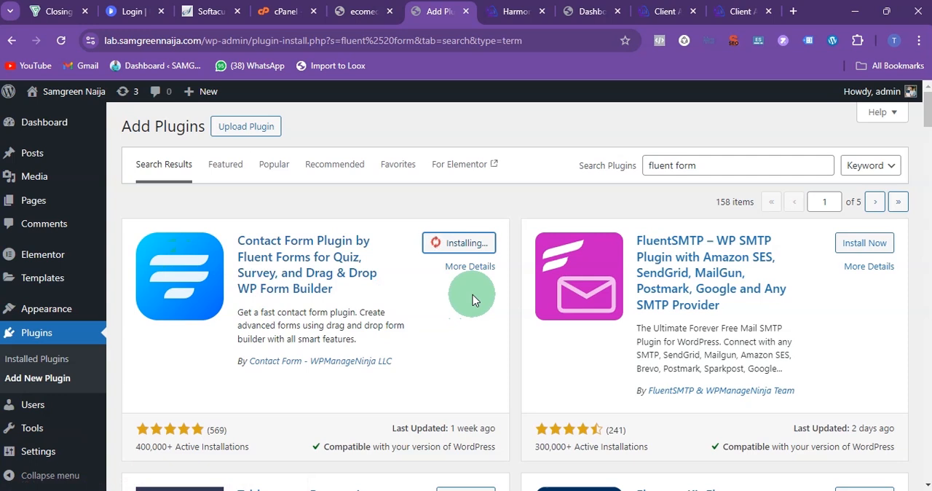
pyautogui.click(472, 245)
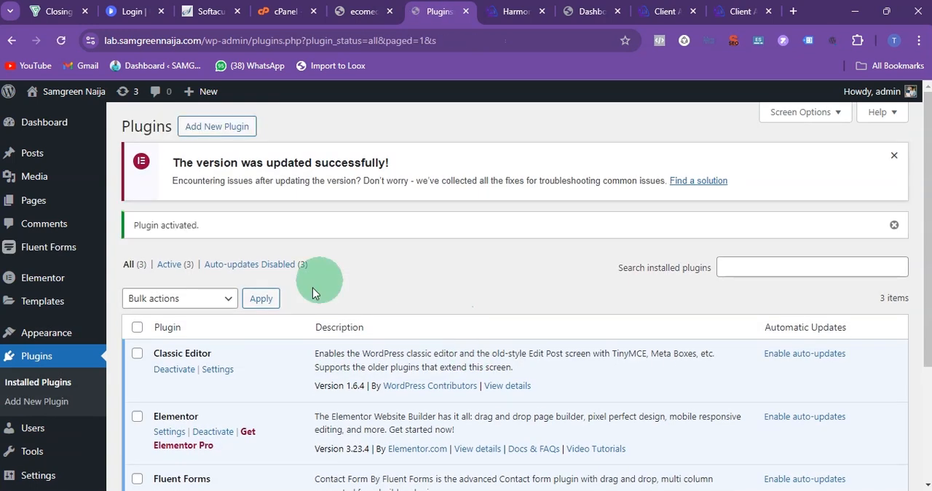
pyautogui.scroll(-3, 336, 345)
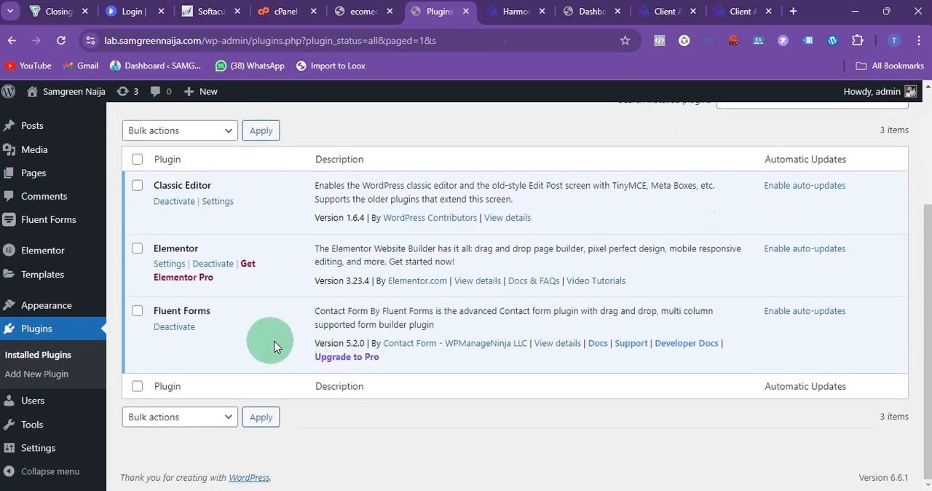
pyautogui.scroll(3, 198, 327)
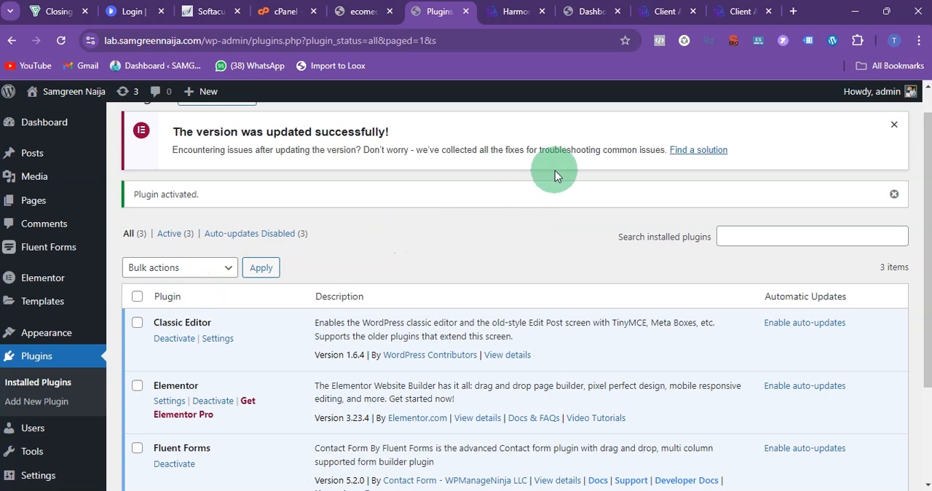
# Step: Switch to the other Chrome window and review the sales page outline in the Google Slides presentation
pyautogui.moveTo(568, 489)
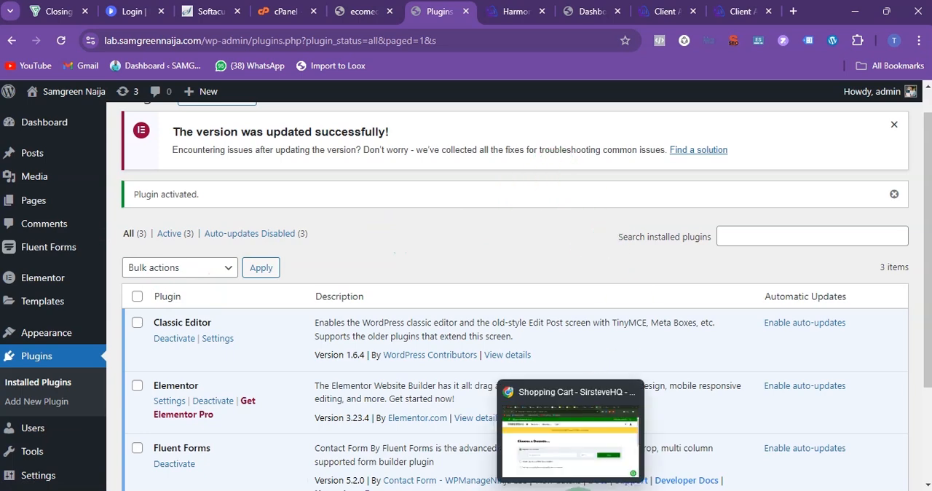
pyautogui.click(569, 437)
pyautogui.click(489, 12)
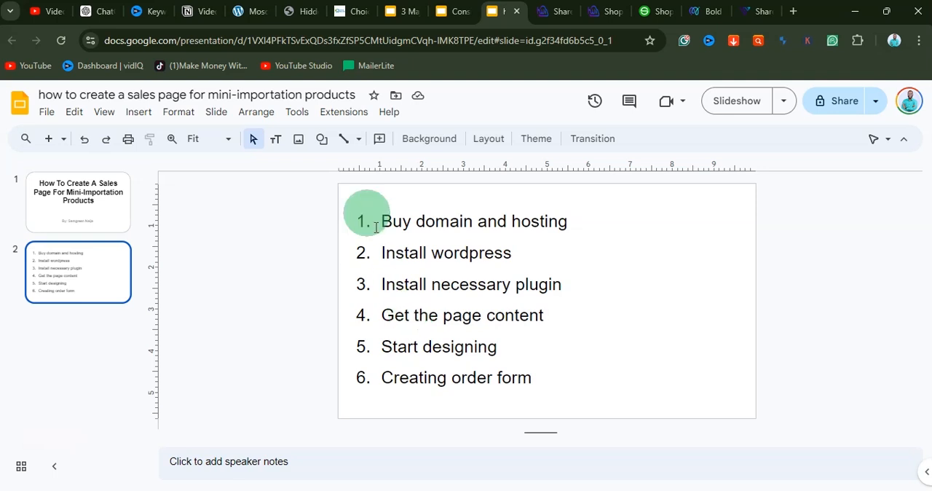
# Step: Examine the example mosquito zapper sales page at easytouse.com.ng, including its product images, promo prices and order notices
pyautogui.click(247, 13)
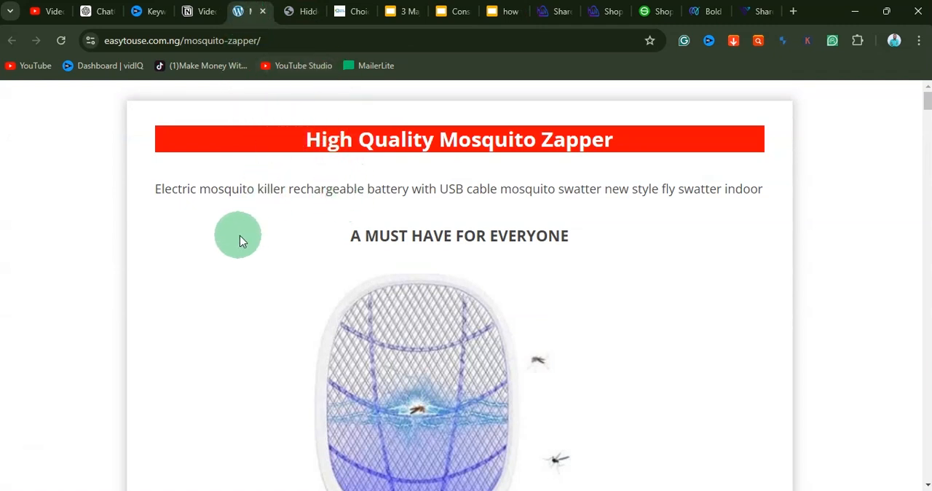
pyautogui.scroll(-10, 466, 392)
pyautogui.scroll(-15, 450, 390)
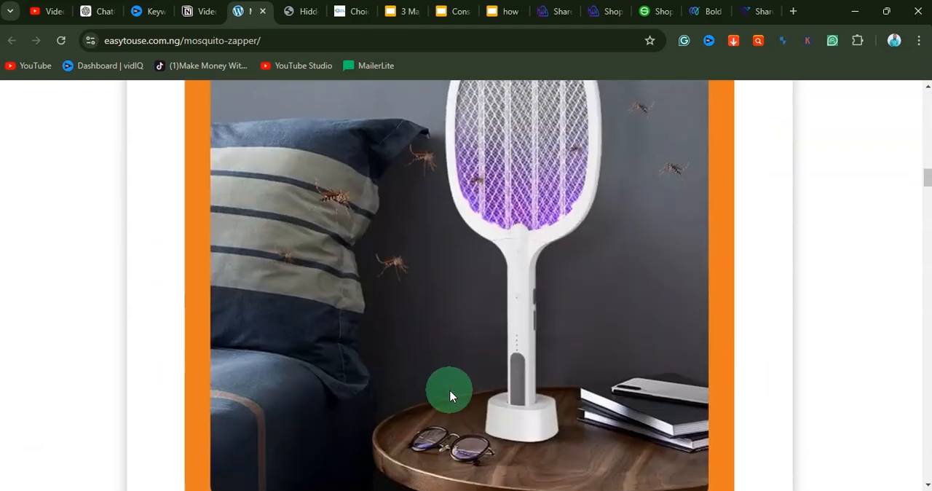
pyautogui.scroll(-15, 447, 394)
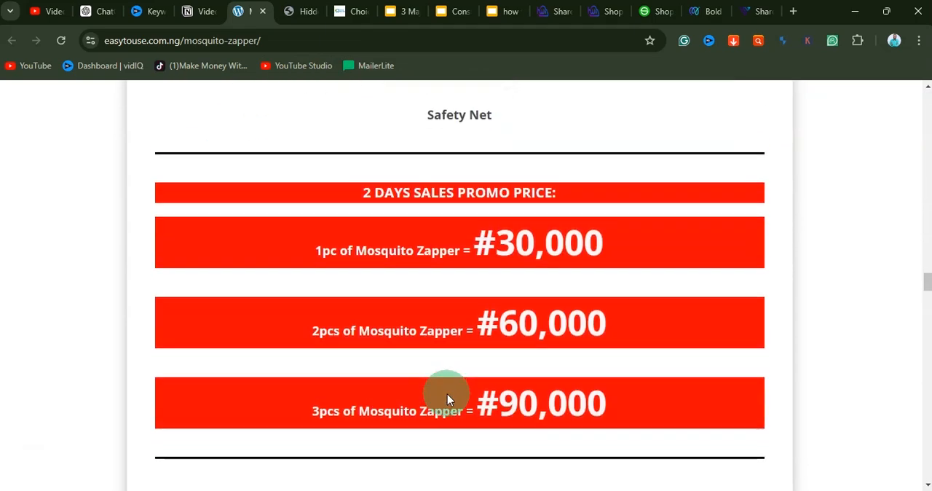
pyautogui.scroll(-5, 446, 401)
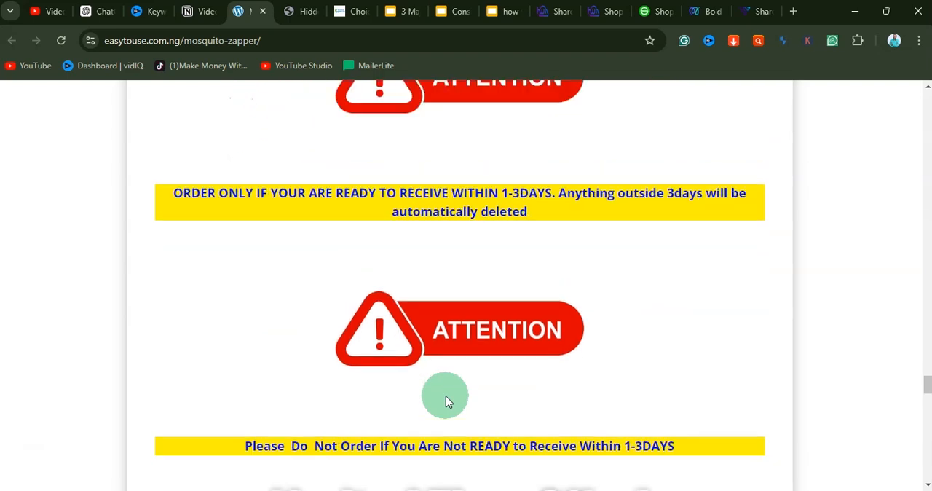
# Step: Examine the headline, product introduction and customer reviews of the hidden camera detector sales page at smartiemall.com/cam-detector
pyautogui.click(308, 13)
pyautogui.scroll(5, 459, 247)
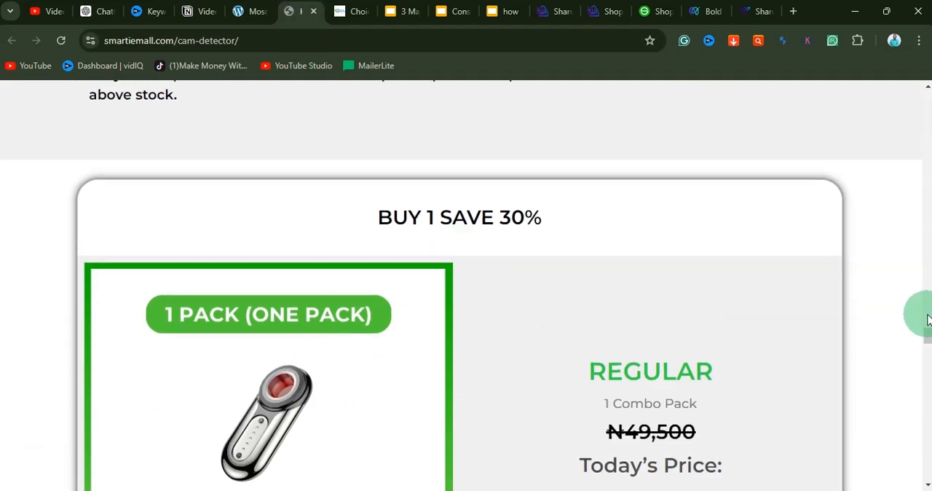
pyautogui.moveTo(928, 332); pyautogui.dragTo(928, 100)
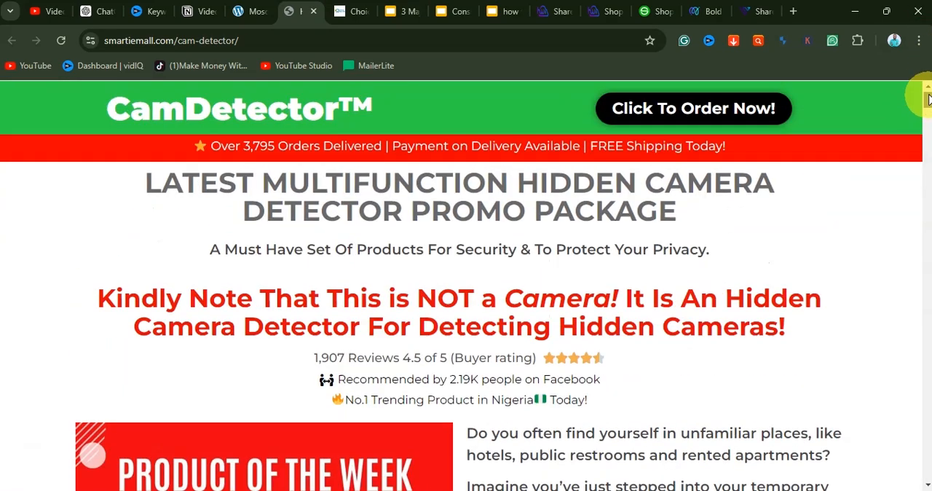
pyautogui.scroll(-8, 351, 263)
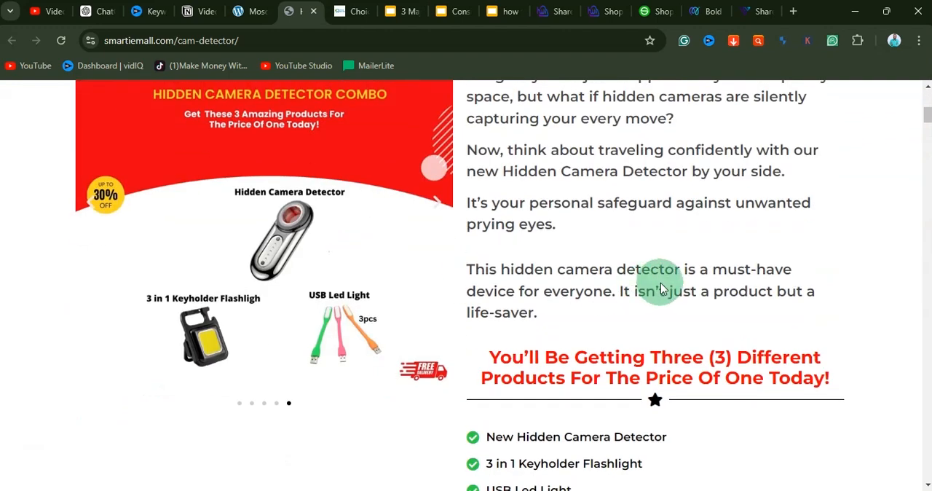
pyautogui.scroll(-15, 492, 278)
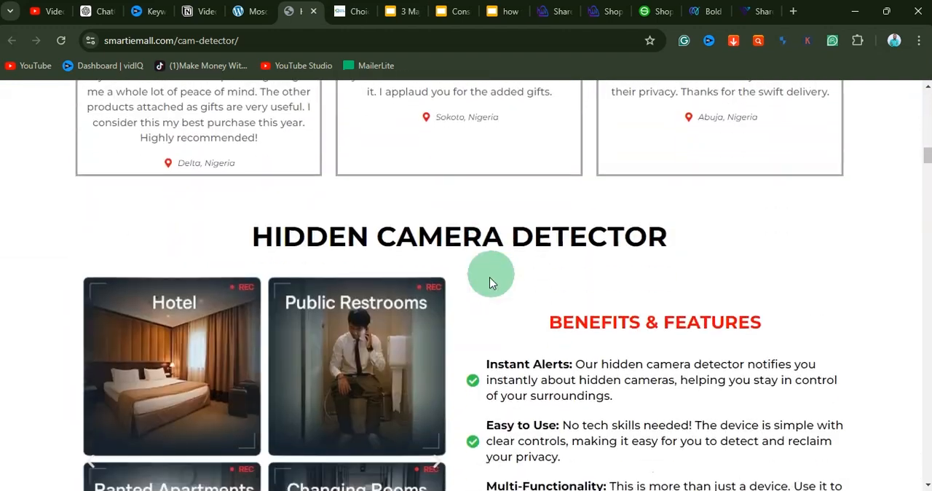
pyautogui.scroll(8, 493, 166)
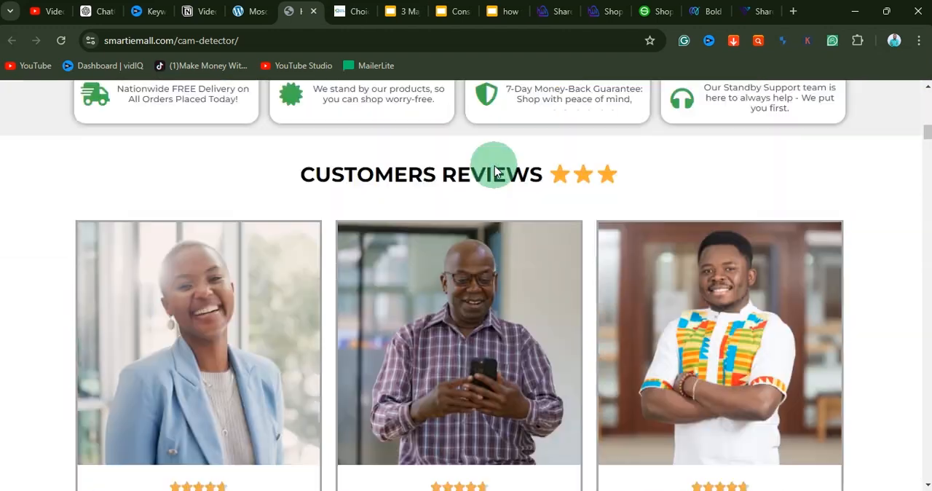
pyautogui.scroll(-1, 437, 218)
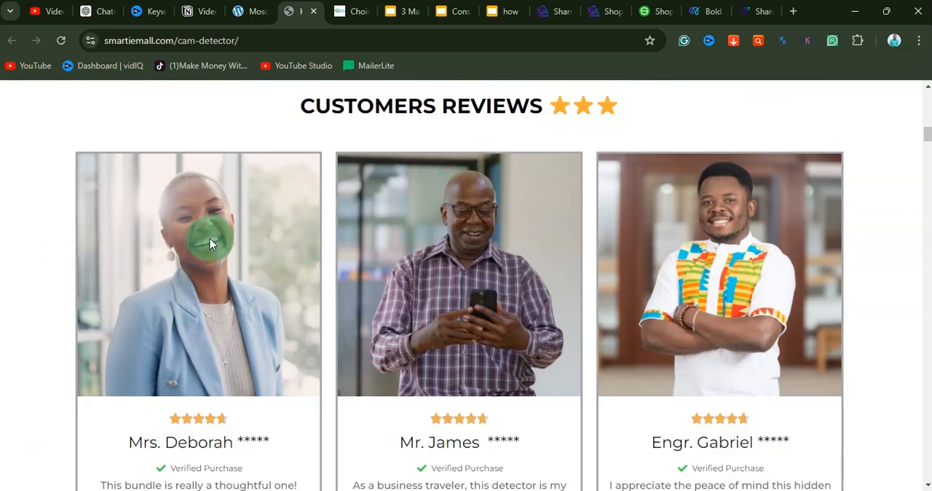
pyautogui.scroll(-2, 731, 260)
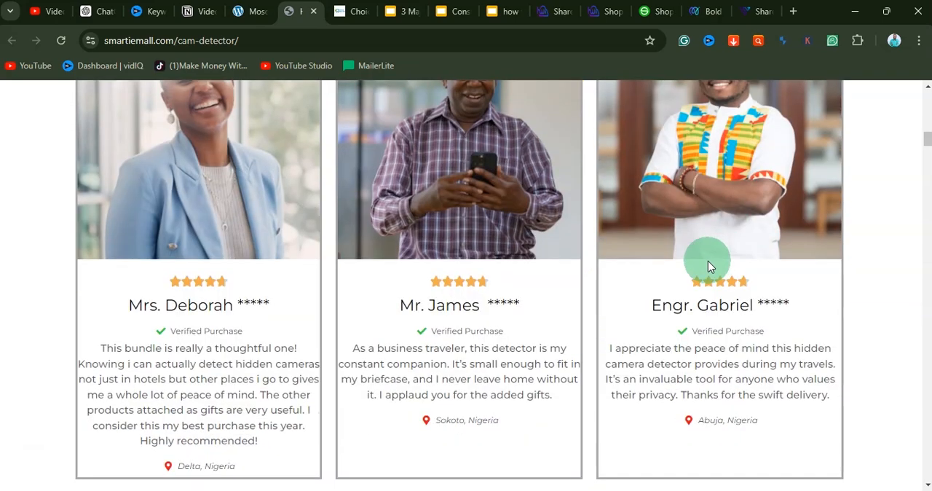
pyautogui.scroll(2, 655, 255)
pyautogui.scroll(-15, 429, 244)
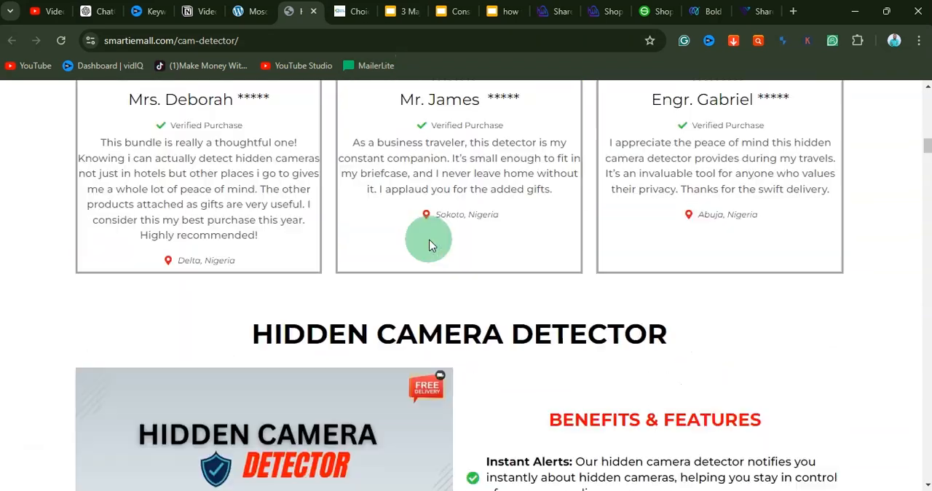
# Step: Examine the camera detector page's product images, embedded video, order button and premium bonus sections
pyautogui.scroll(-15, 429, 245)
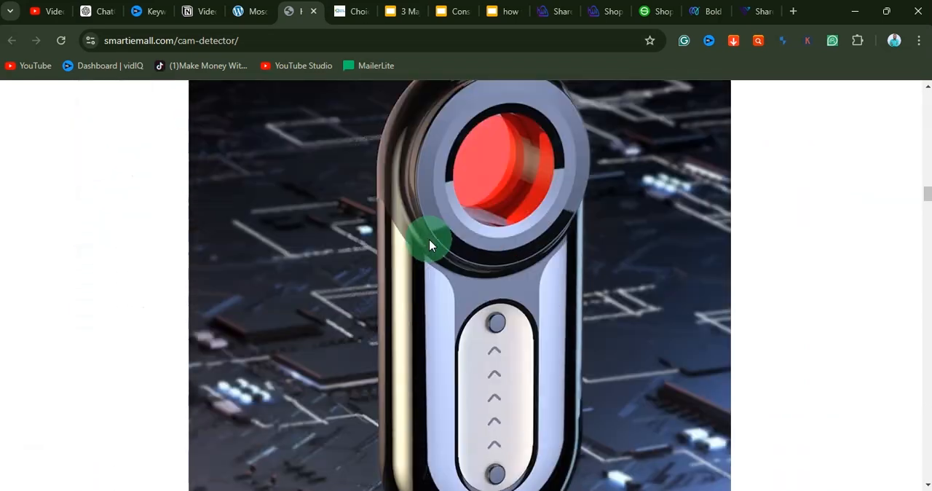
pyautogui.scroll(-11, 429, 245)
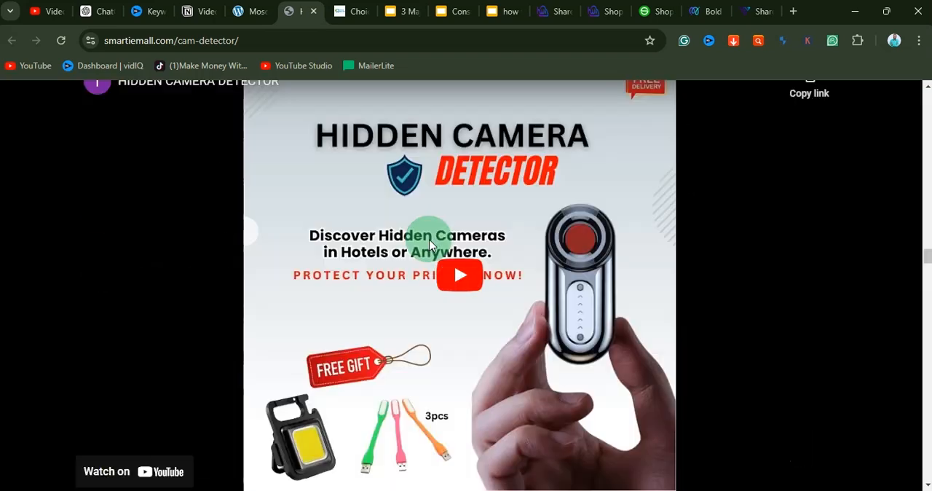
pyautogui.scroll(4, 429, 235)
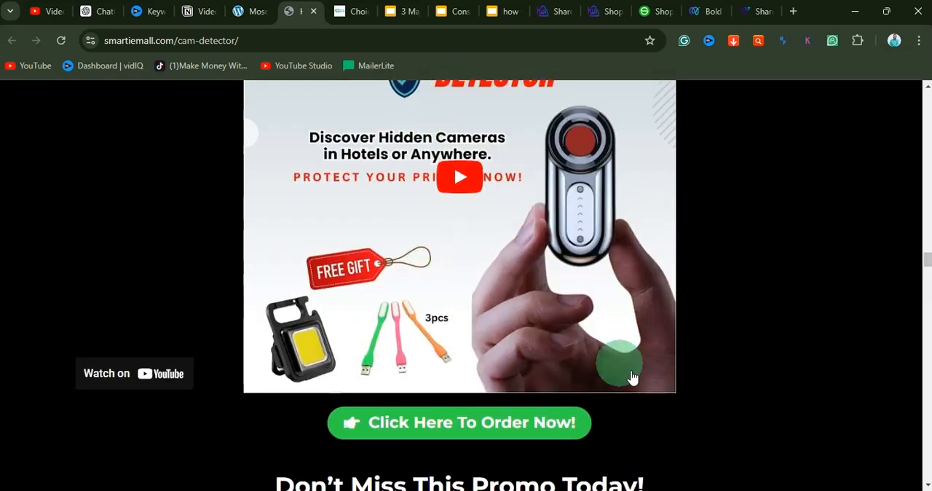
pyautogui.scroll(-9, 592, 379)
pyautogui.scroll(-10, 587, 379)
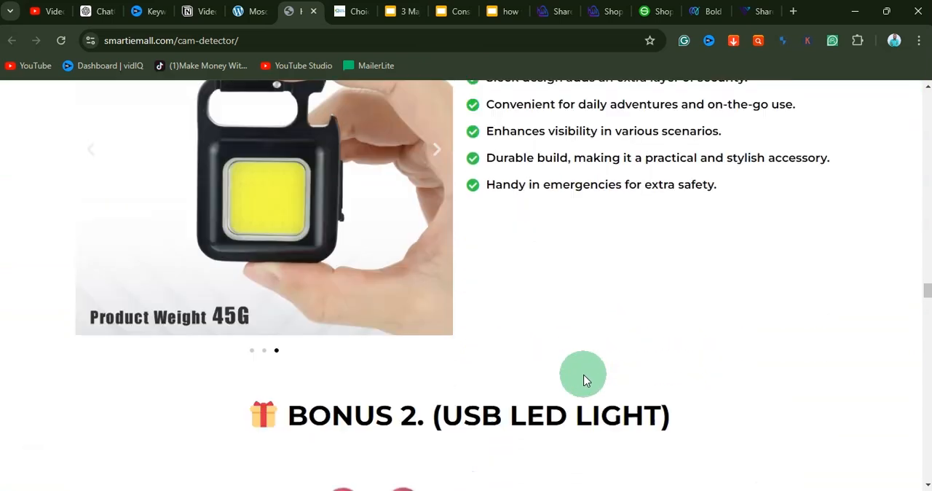
pyautogui.scroll(3, 586, 378)
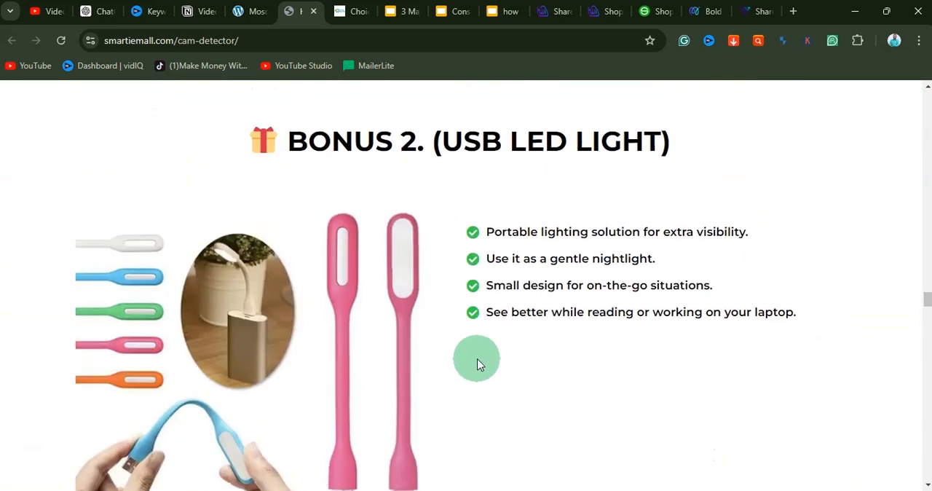
pyautogui.scroll(-1, 464, 305)
pyautogui.scroll(2, 466, 306)
pyautogui.scroll(8, 463, 305)
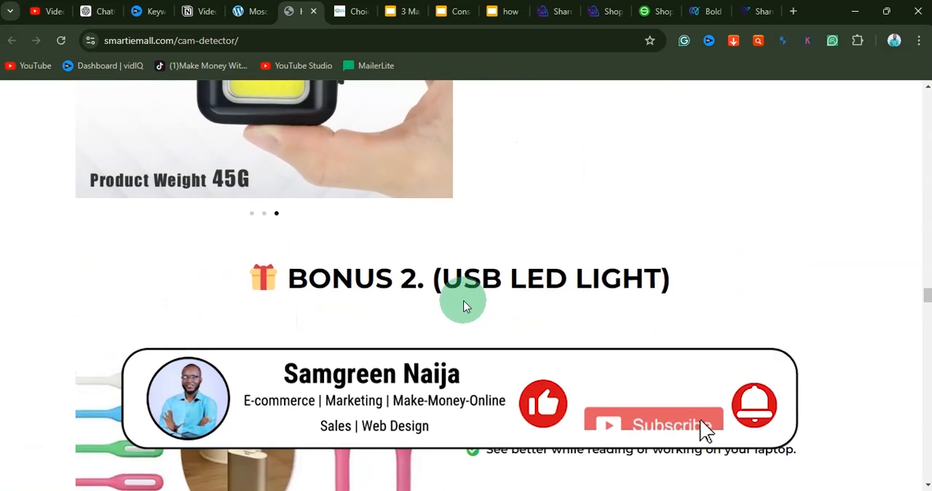
pyautogui.scroll(-10, 501, 284)
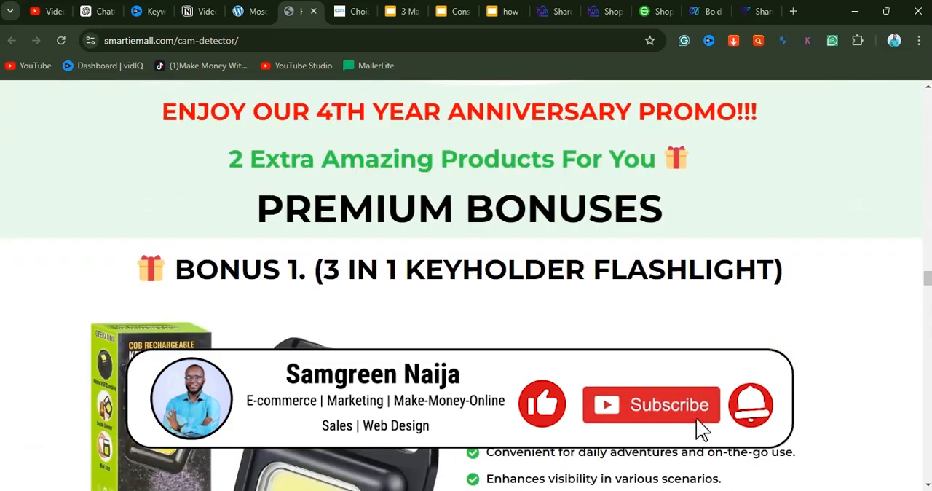
# Step: Examine the camera detector page's ordering instructions, remaining-quantity bar and package price offers
pyautogui.scroll(-8, 501, 284)
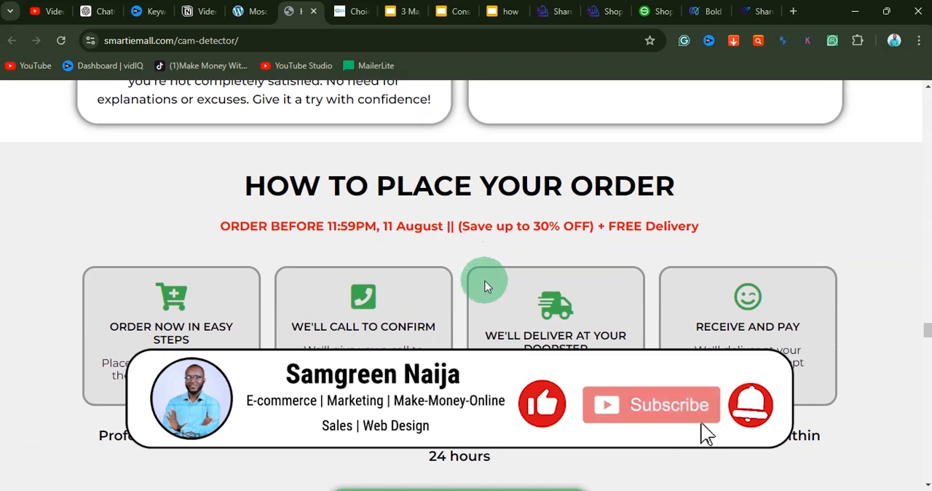
pyautogui.scroll(-6, 454, 270)
pyautogui.scroll(1, 453, 270)
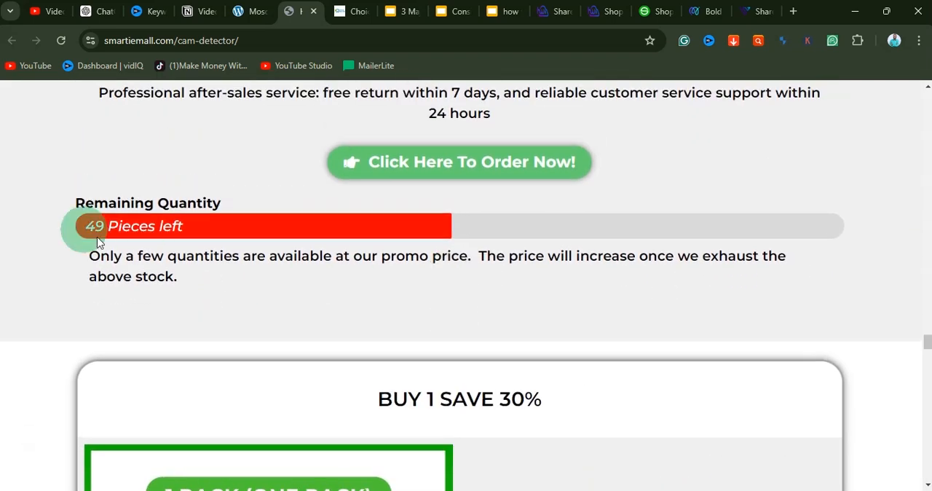
pyautogui.scroll(-8, 405, 248)
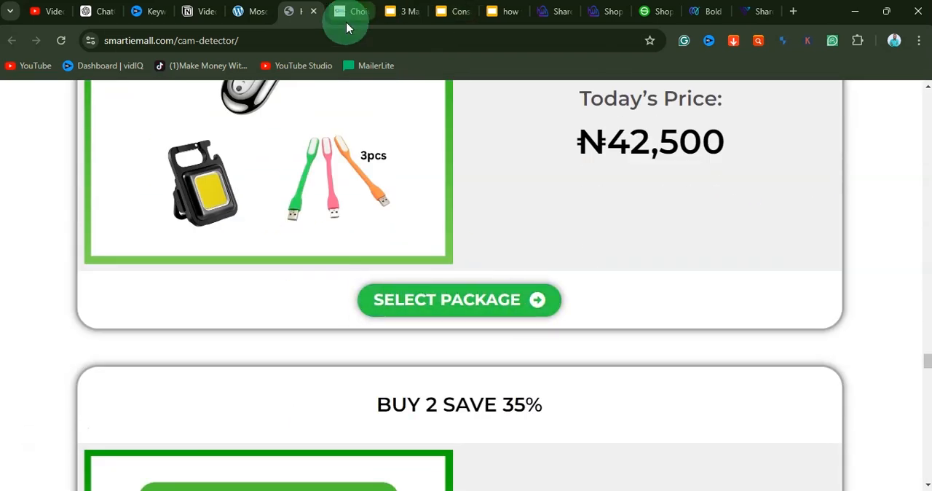
# Step: Look over the electric foot grinder sales page at choicemartng.com, including its headline, order button and usage instructions
pyautogui.click(346, 22)
pyautogui.scroll(-10, 420, 301)
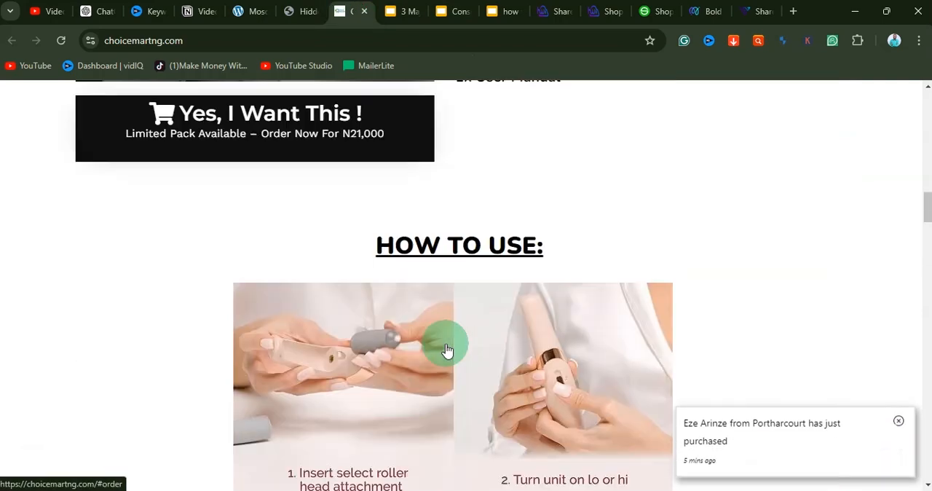
pyautogui.scroll(15, 447, 351)
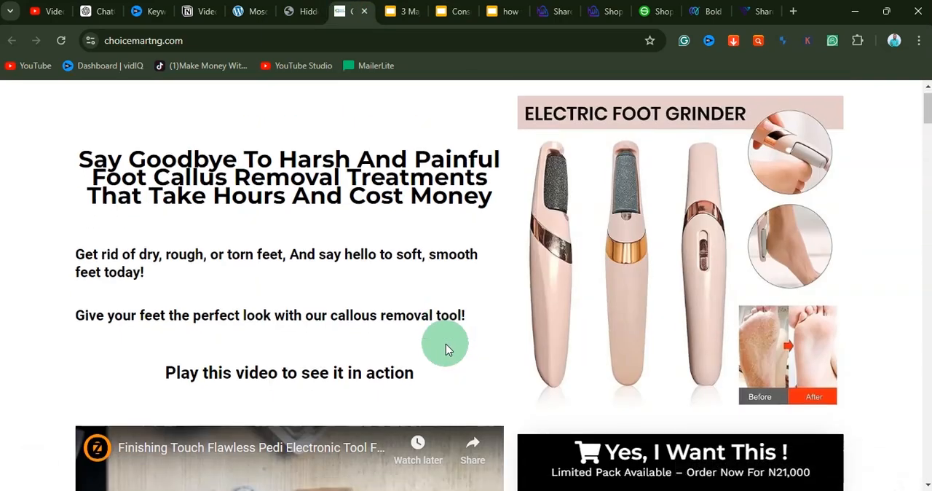
pyautogui.scroll(-15, 446, 348)
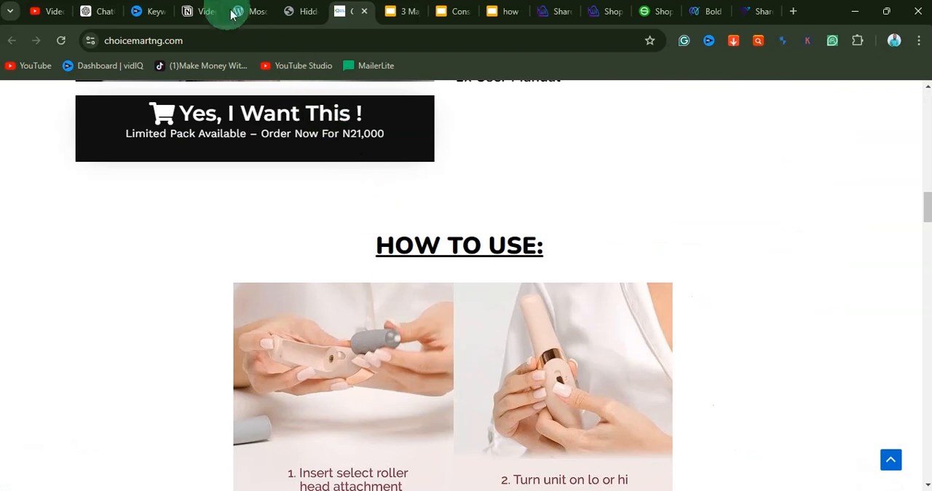
# Step: Inspect the mosquito zapper sales page from its beginning and preview it in the developer tools' responsive device view
pyautogui.click(242, 12)
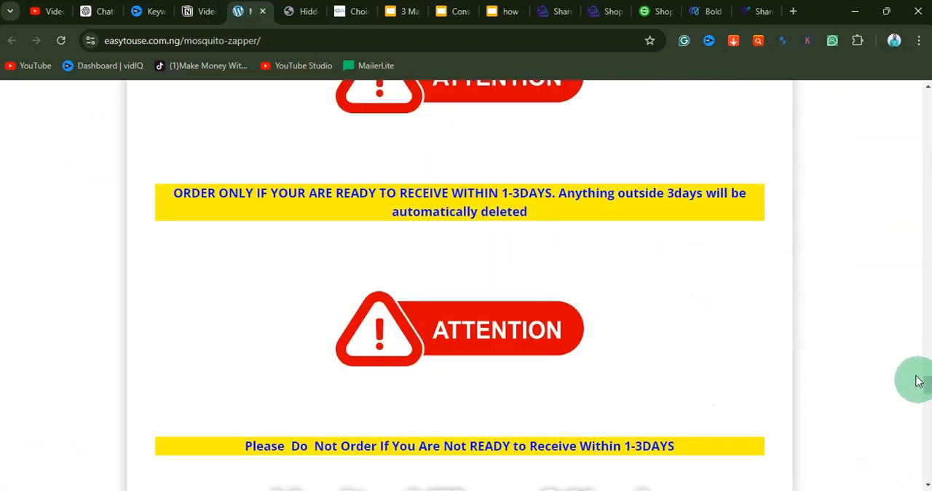
pyautogui.moveTo(926, 391); pyautogui.dragTo(927, 86)
pyautogui.rightClick(456, 163)
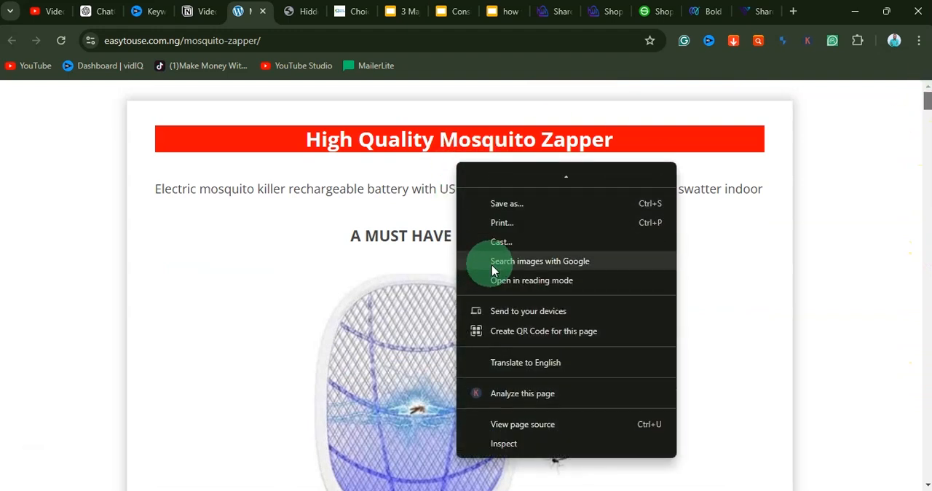
pyautogui.click(535, 446)
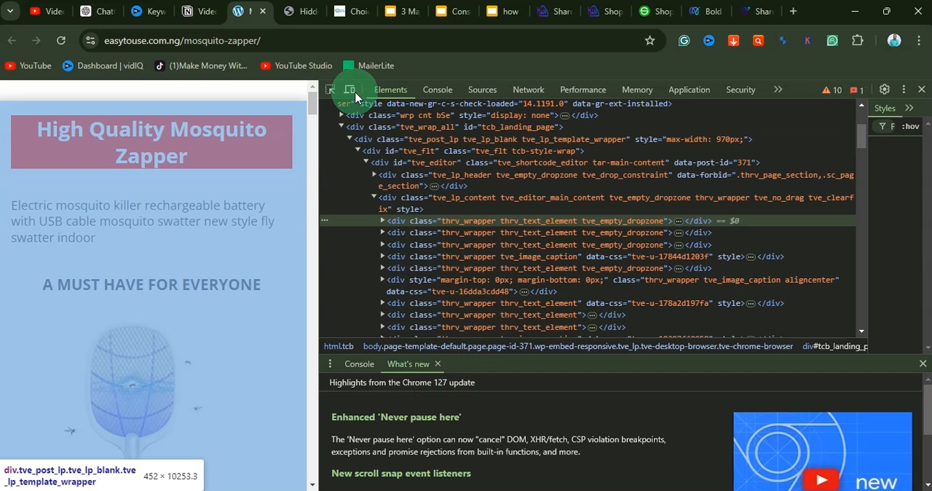
pyautogui.click(349, 90)
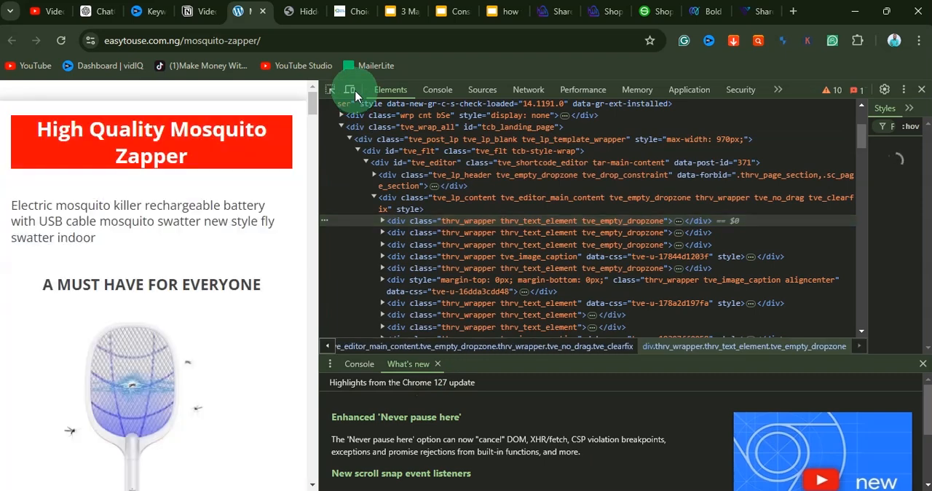
# Step: Examine the mobile layout of the mosquito zapper page, including its key features, component description, package prices and order form
pyautogui.scroll(-3, 267, 326)
pyautogui.scroll(-15, 266, 325)
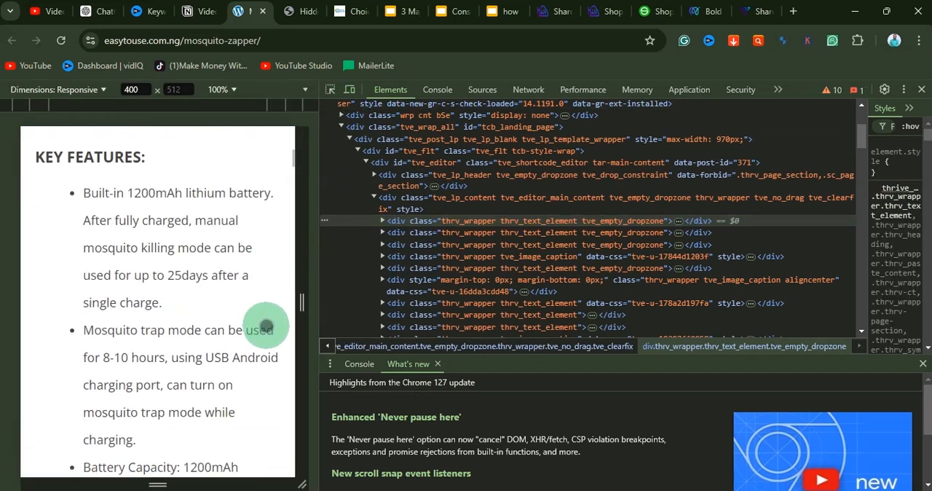
pyautogui.scroll(-15, 267, 325)
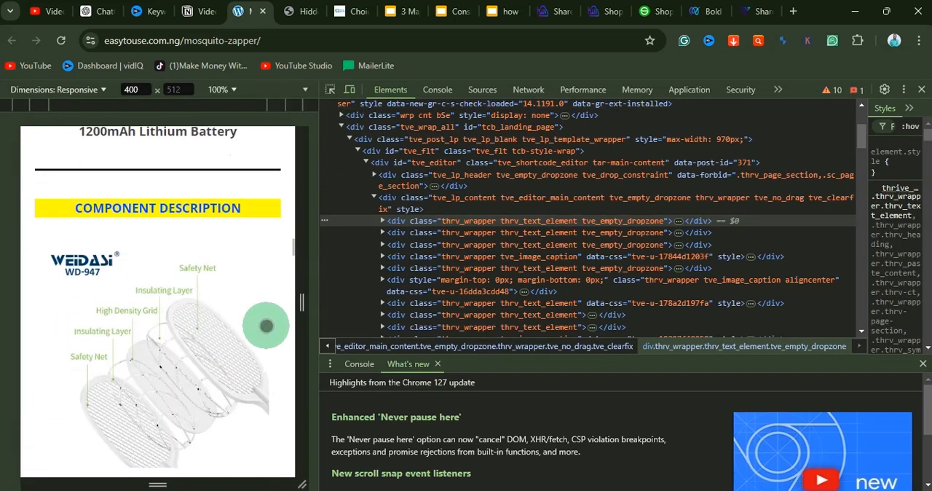
pyautogui.scroll(3, 267, 325)
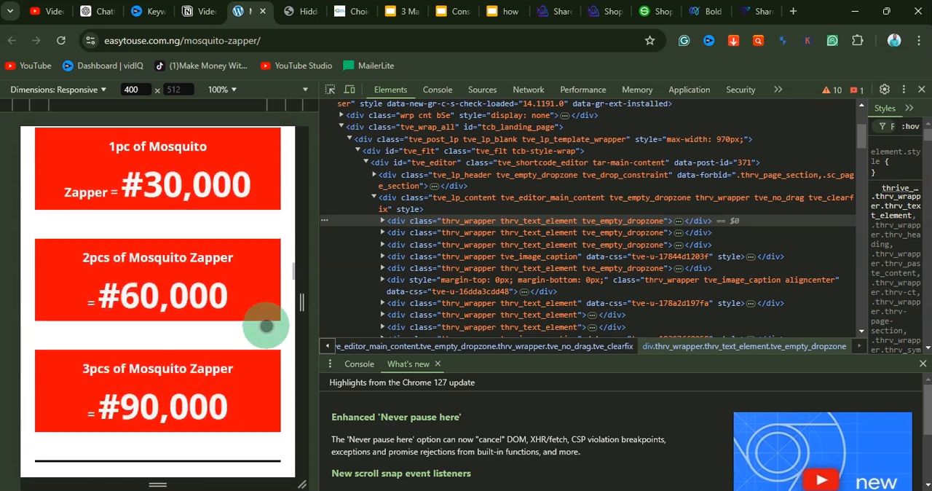
pyautogui.scroll(-10, 262, 324)
pyautogui.scroll(-15, 266, 327)
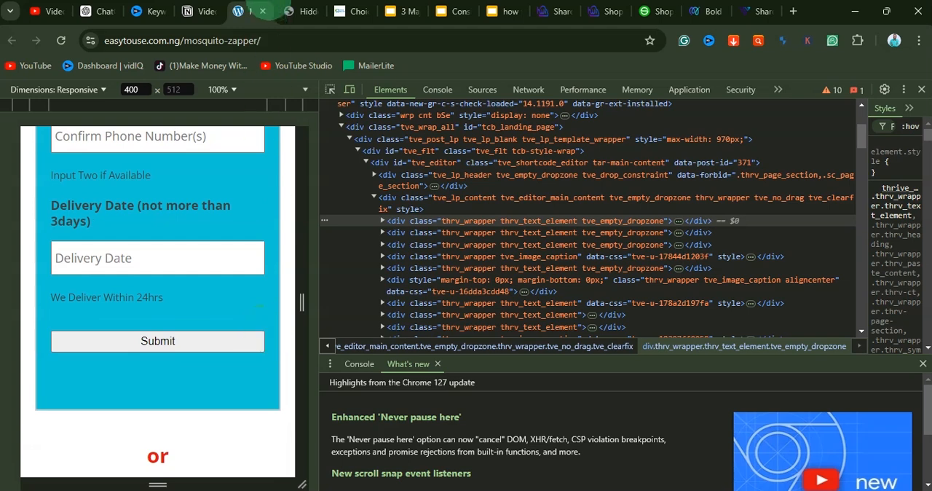
# Step: Revisit the camera detector and foot grinder sales pages for comparison, and close the developer tools on the mosquito zapper page
pyautogui.click(286, 13)
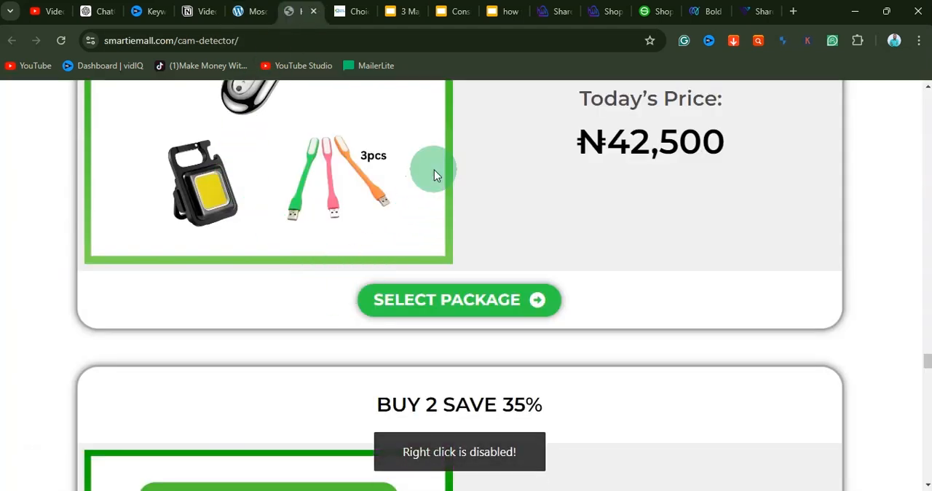
pyautogui.click(346, 11)
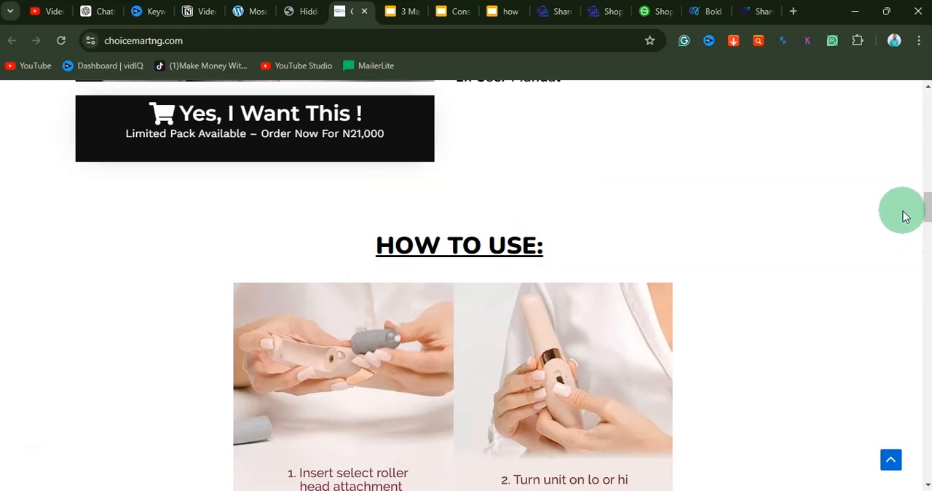
pyautogui.click(322, 13)
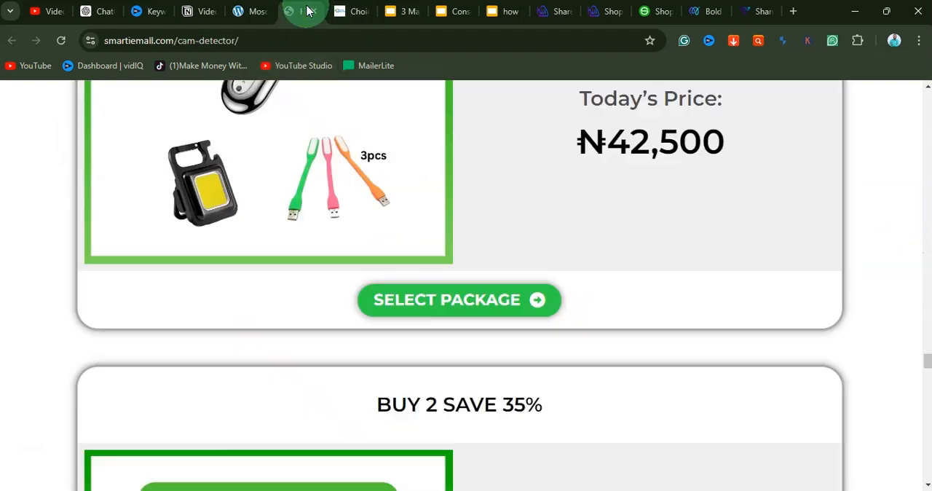
pyautogui.click(376, 110)
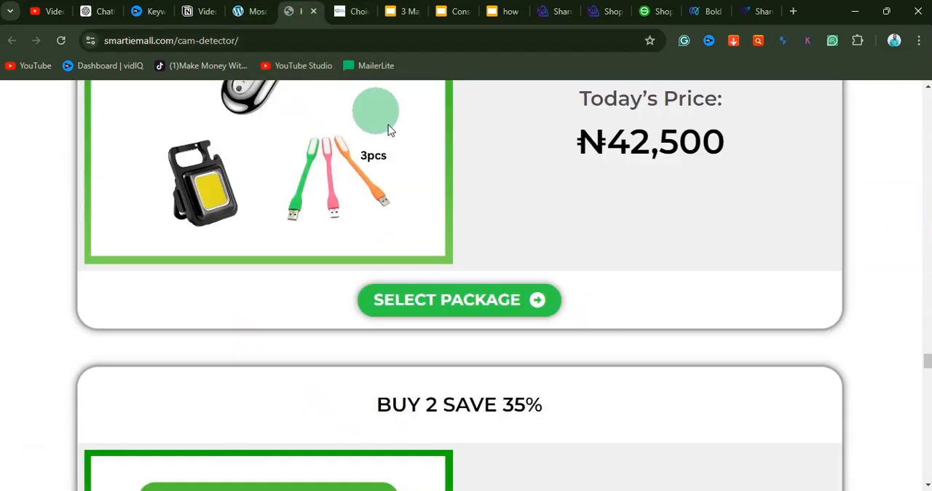
pyautogui.click(342, 13)
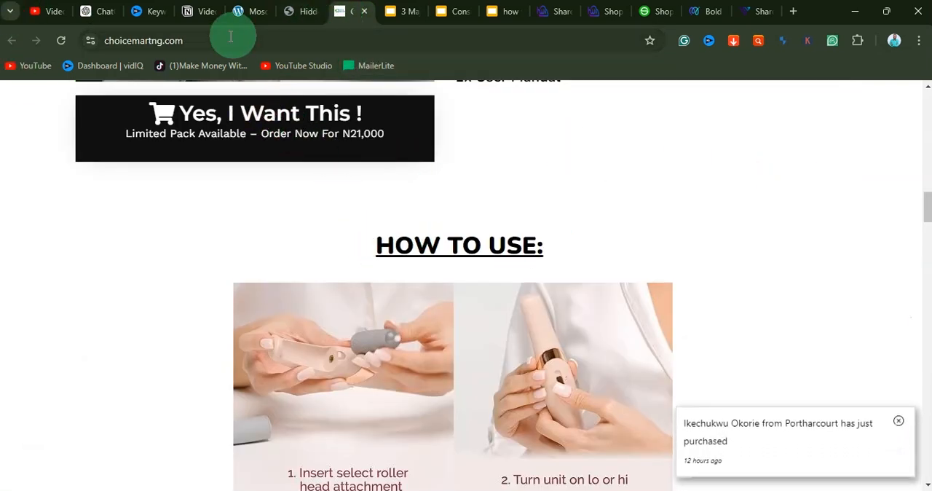
pyautogui.click(256, 13)
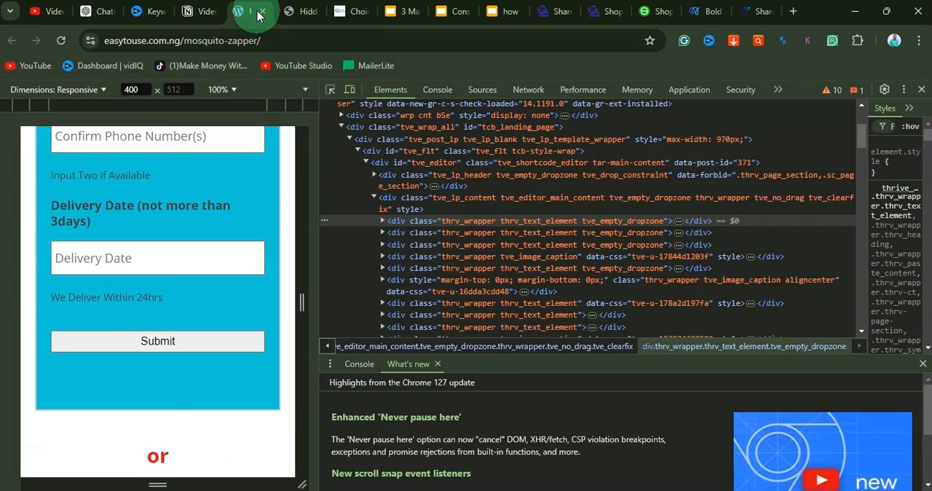
pyautogui.click(922, 91)
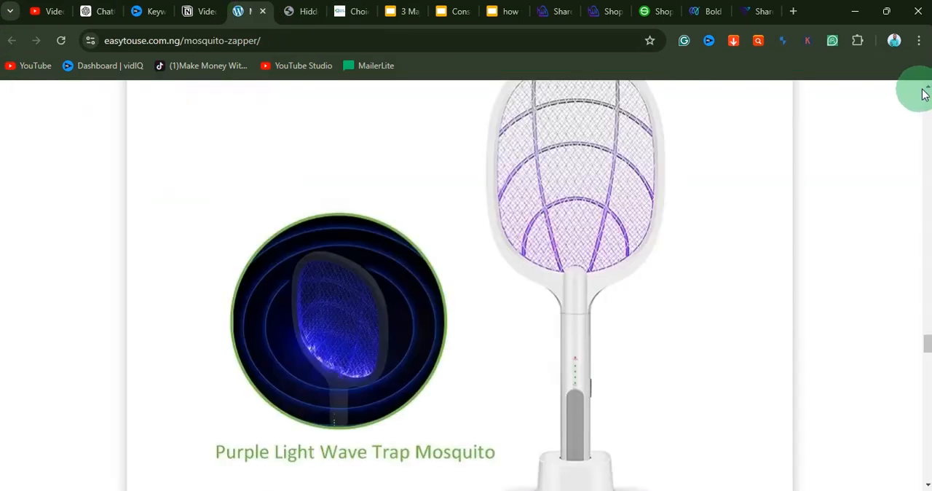
pyautogui.click(506, 11)
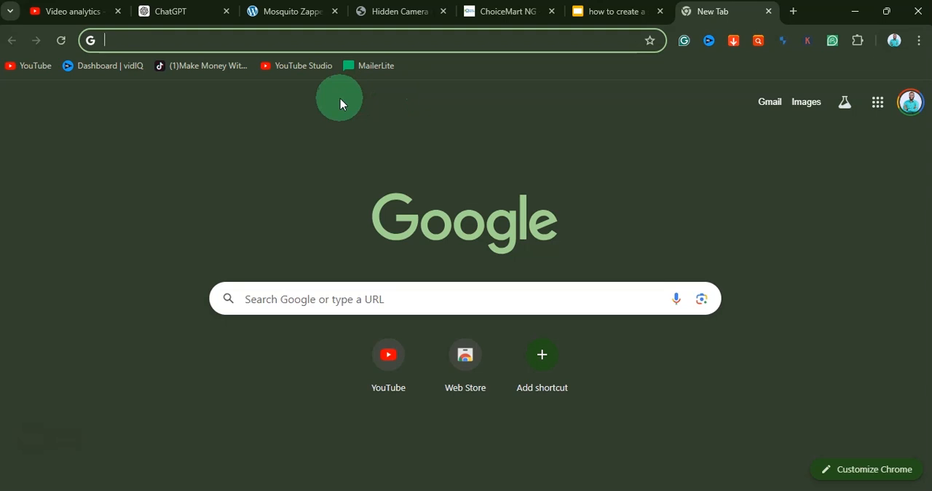
# Step: Open Amazon and AliExpress in separate browser tabs and dismiss Amazon's delivery country notice
pyautogui.write('ama')
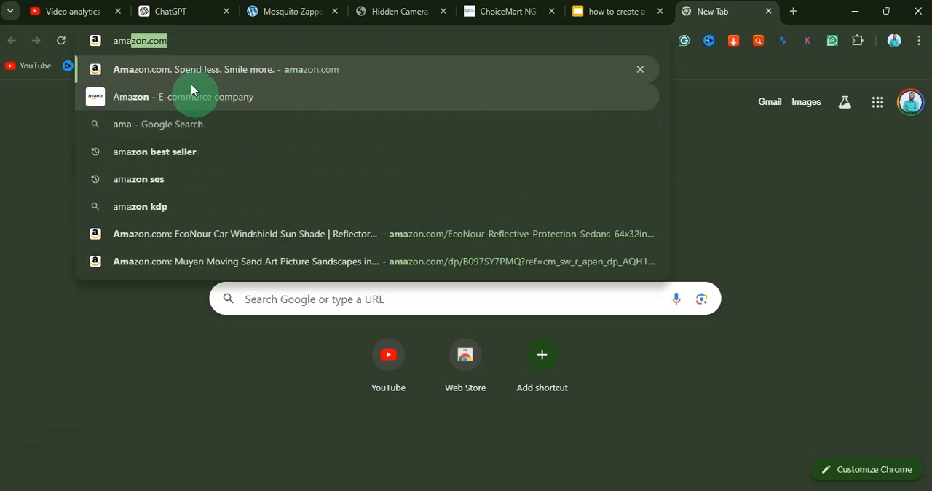
pyautogui.press('Return')
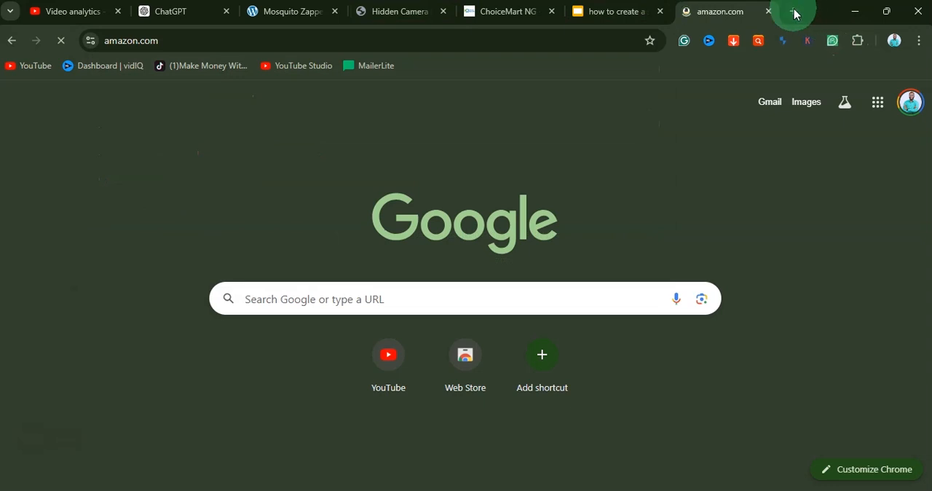
pyautogui.click(795, 14)
pyautogui.write('a')
pyautogui.press('Return')
pyautogui.click(636, 12)
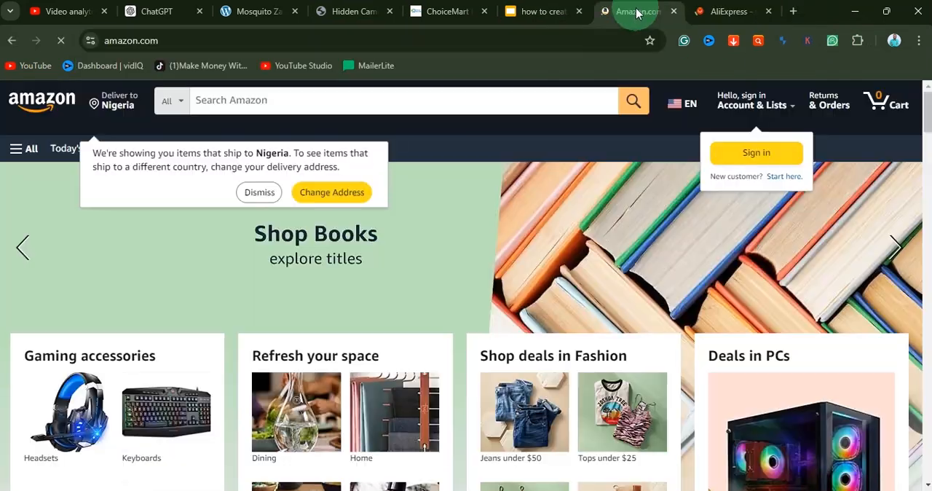
pyautogui.click(245, 192)
# Step: Search Amazon for "mosquito repellent" and look through the product results for a matching zapper
pyautogui.click(227, 103)
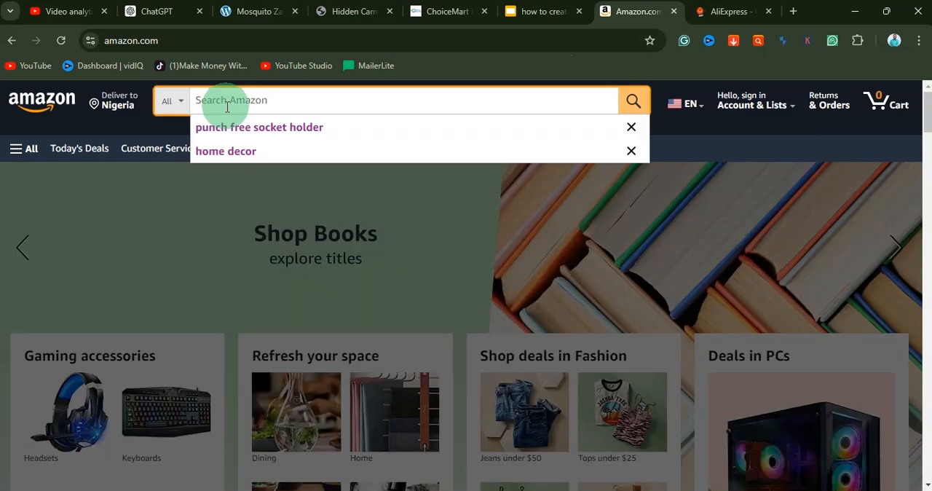
pyautogui.write('mosqui')
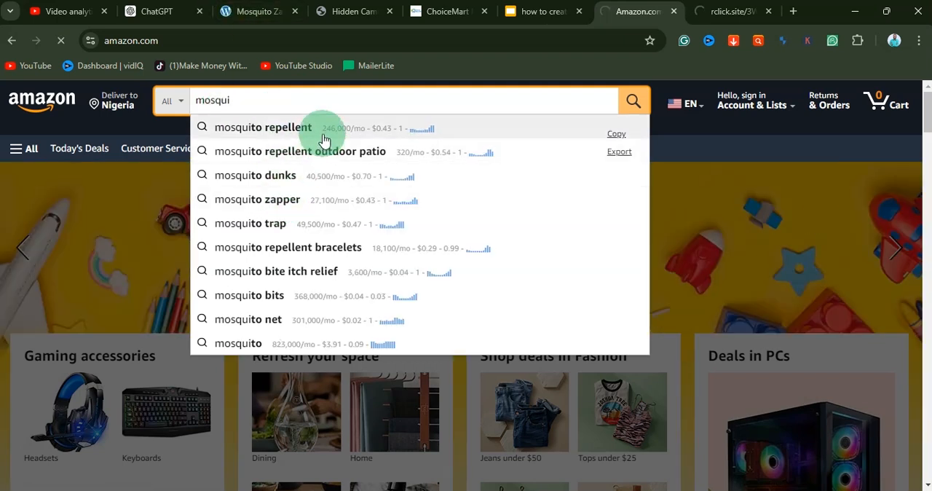
pyautogui.click(324, 139)
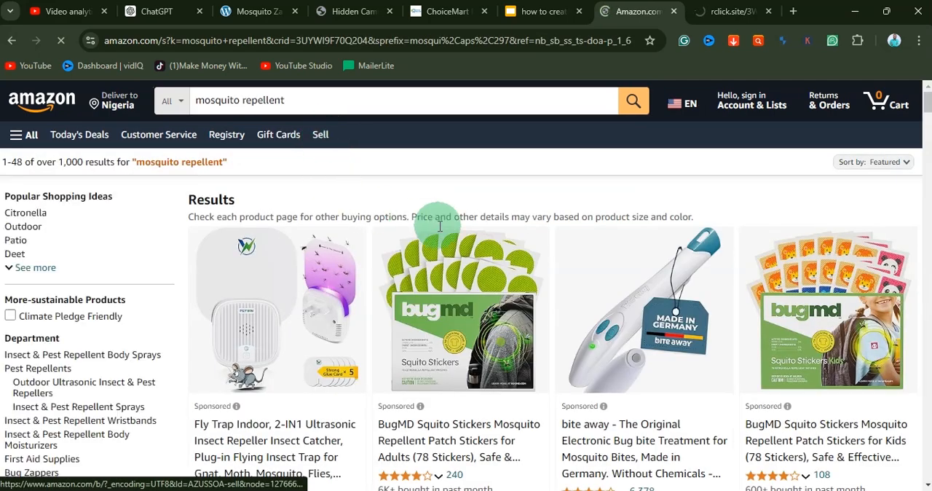
pyautogui.scroll(-10, 454, 233)
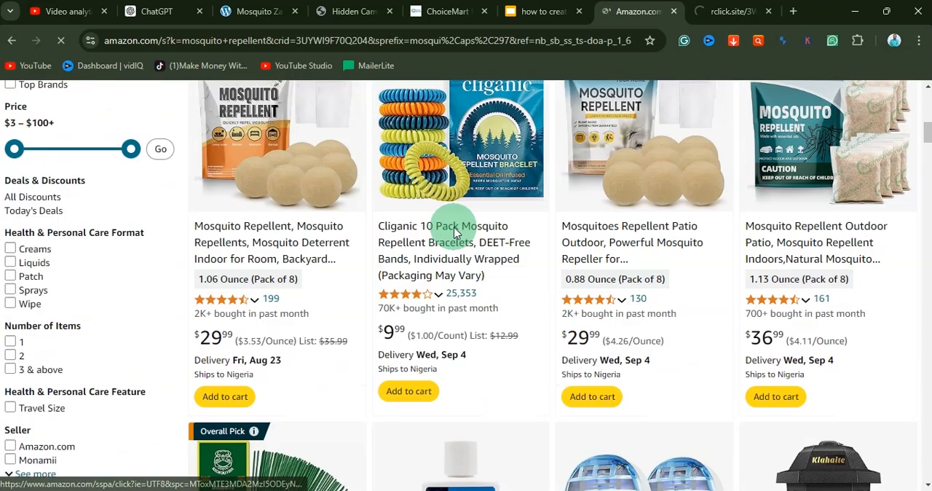
pyautogui.scroll(-7, 453, 233)
pyautogui.scroll(3, 453, 233)
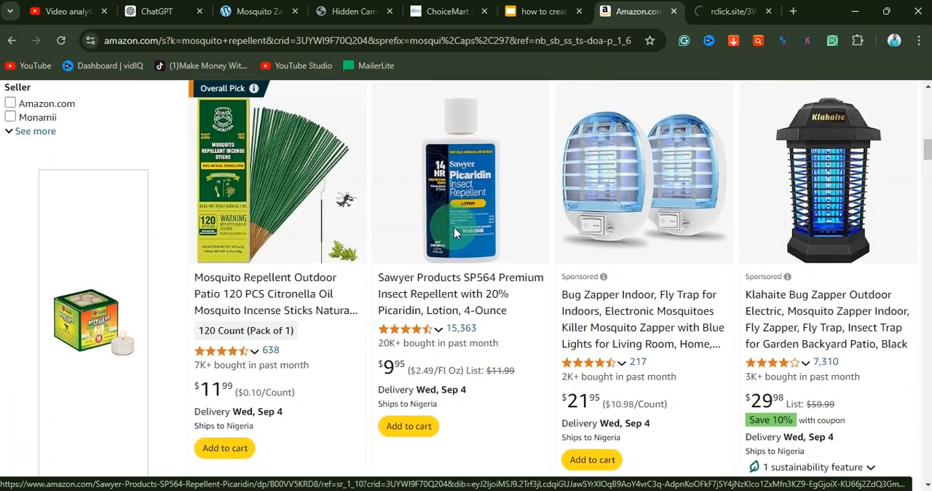
pyautogui.scroll(-6, 459, 233)
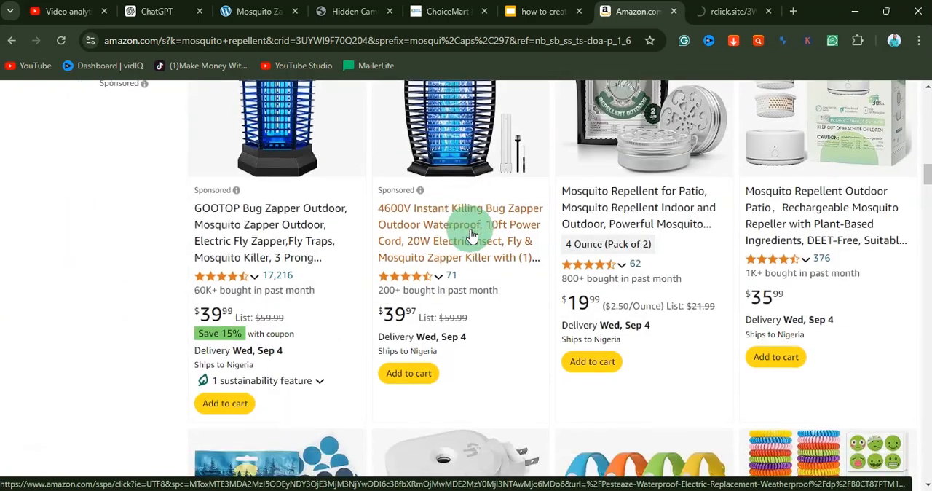
pyautogui.scroll(-9, 472, 235)
pyautogui.scroll(-4, 471, 235)
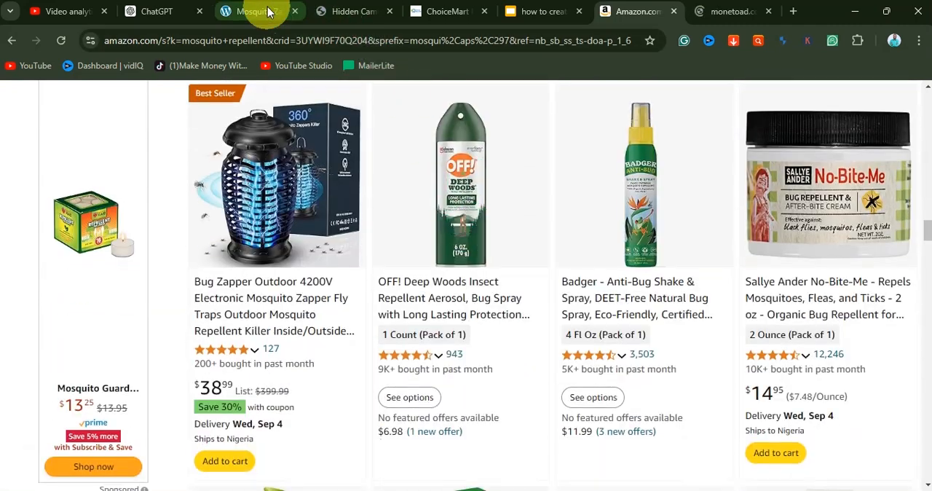
# Step: Copy "Mosquito Zapper" from the example sales page's headline and search Amazon for it
pyautogui.click(268, 12)
pyautogui.moveTo(929, 345); pyautogui.dragTo(919, 22)
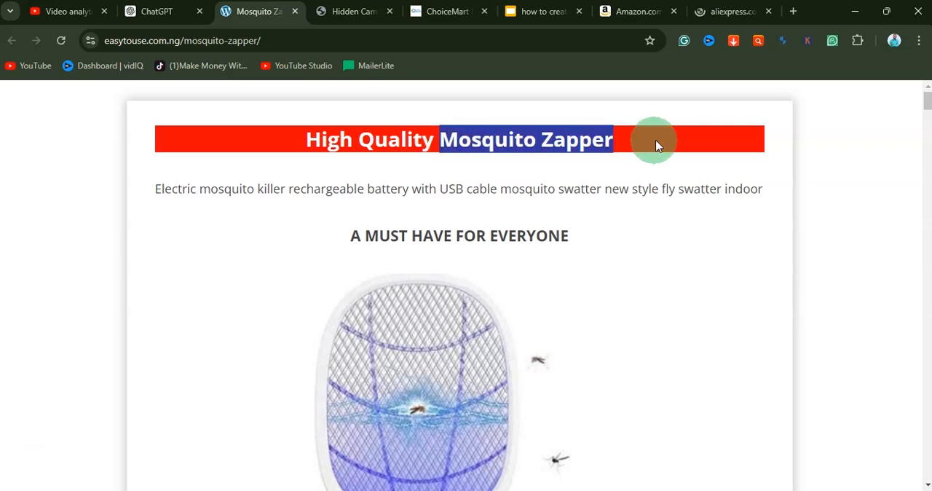
pyautogui.click(628, 11)
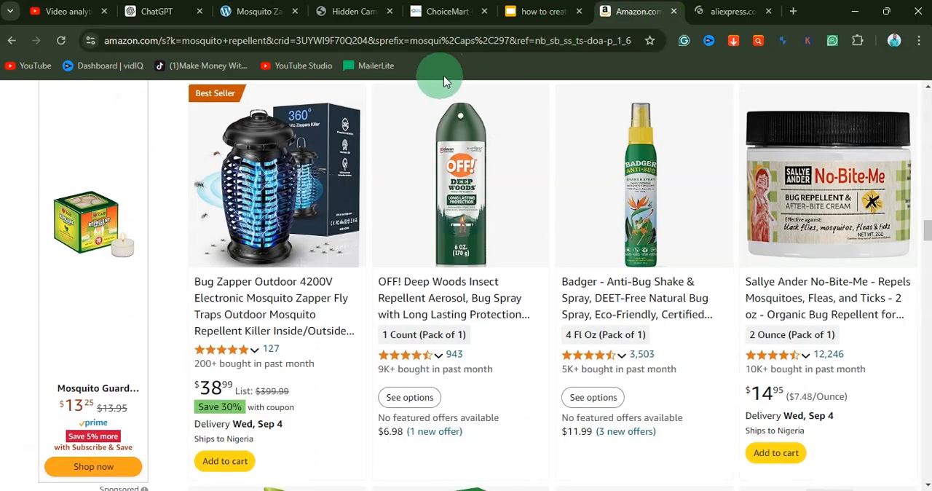
pyautogui.scroll(-10, 302, 155)
pyautogui.scroll(10, 302, 155)
pyautogui.tripleClick(266, 100)
pyautogui.write('Mosquito Zapper')
pyautogui.press('Return')
# Step: Open the YISSVIC Electric Fly Swatter 4000V Bug Zapper Racket listing in a new tab
pyautogui.scroll(-8, 443, 265)
pyautogui.rightClick(626, 327)
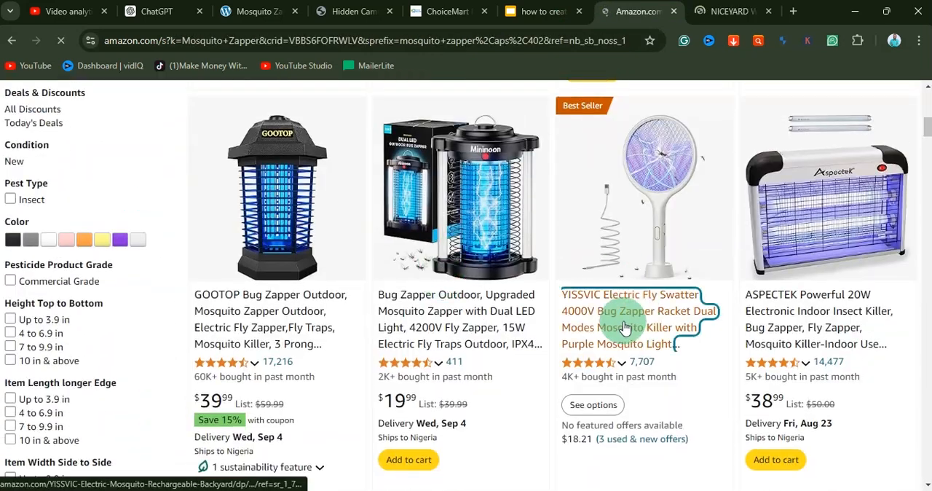
pyautogui.click(674, 162)
# Step: Search AliExpress for "Mosquito Zapper" using the copied product name
pyautogui.click(736, 11)
pyautogui.click(345, 105)
pyautogui.write('Mosquito Zapper')
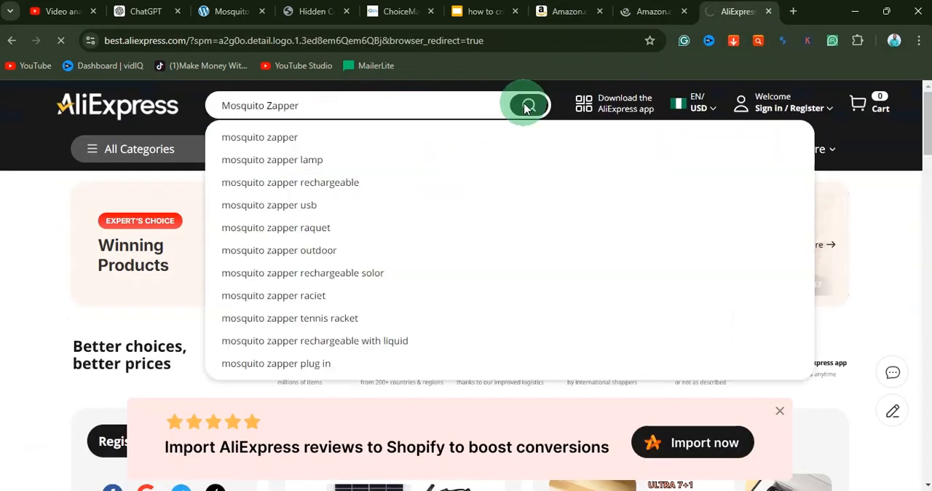
pyautogui.click(527, 107)
# Step: Open AliExpress's 3 IN 1 Electric Mosquito Swatter listing in a new tab, and switch to the YISSVIC swatter's Amazon page
pyautogui.scroll(-5, 501, 305)
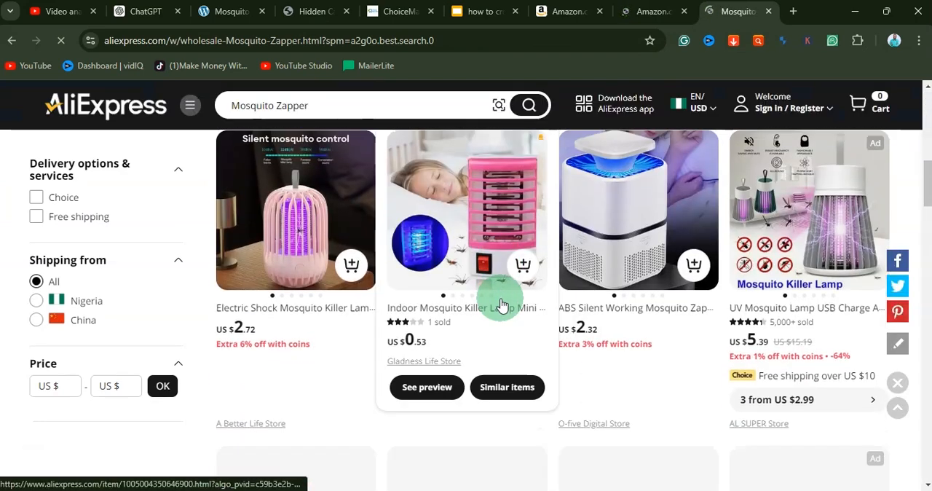
pyautogui.scroll(-6, 500, 304)
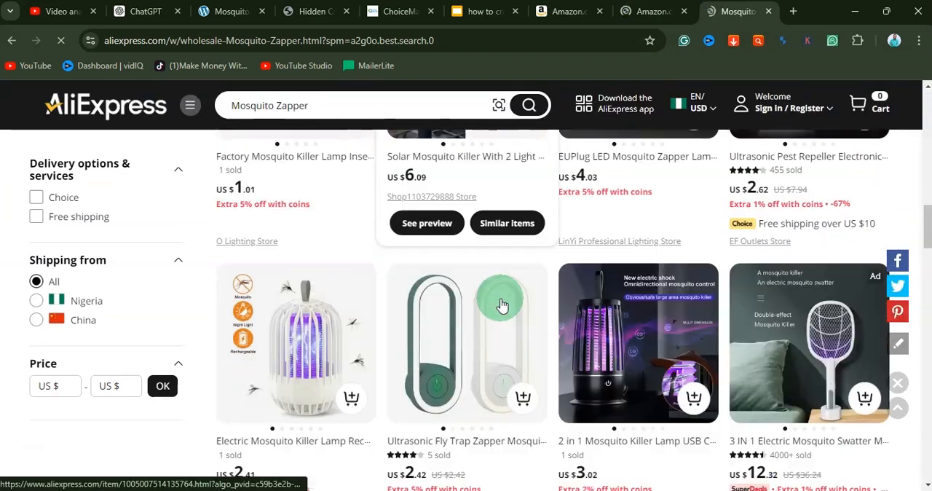
pyautogui.scroll(-1, 500, 305)
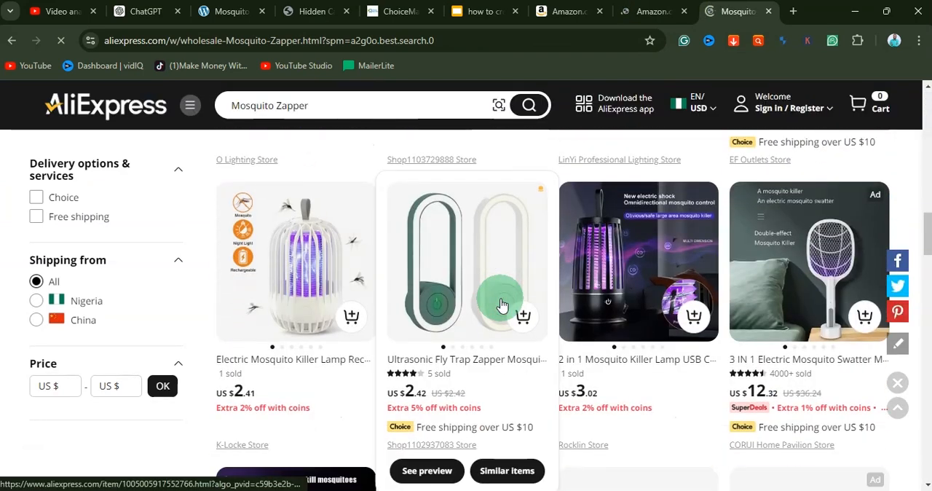
pyautogui.rightClick(802, 358)
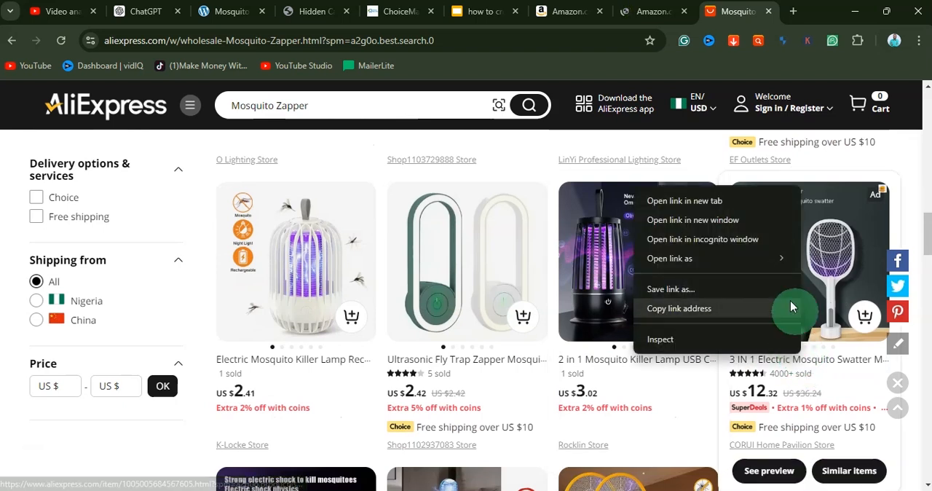
pyautogui.click(701, 201)
pyautogui.click(594, 11)
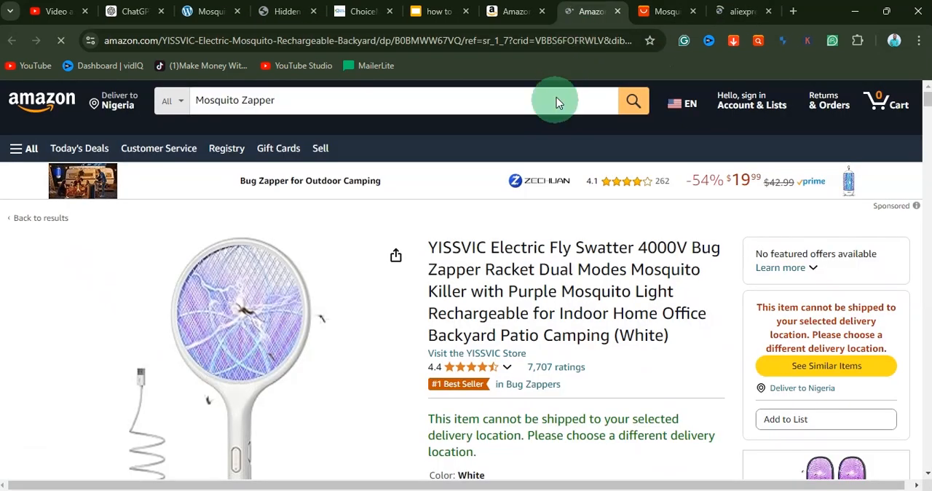
# Step: Examine the YISSVIC swatter listing's About this item details, feature ratings, similar items and product photos
pyautogui.scroll(-8, 460, 355)
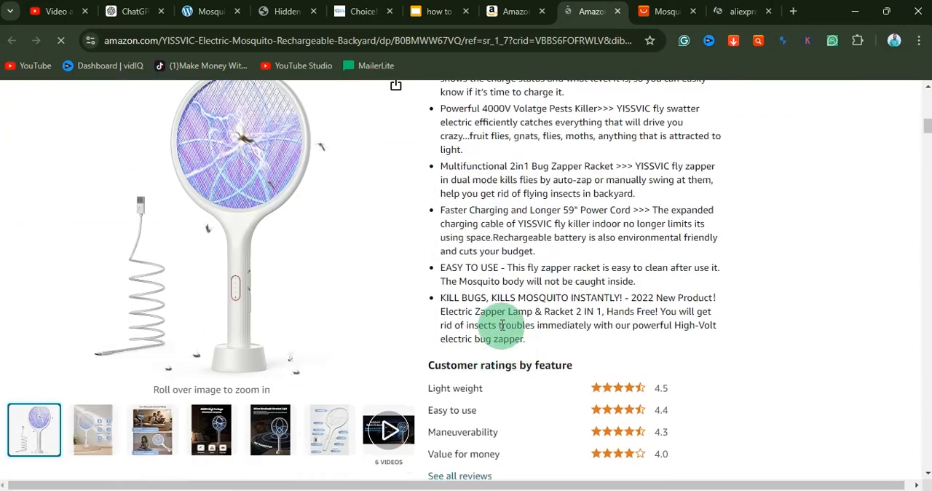
pyautogui.scroll(4, 489, 332)
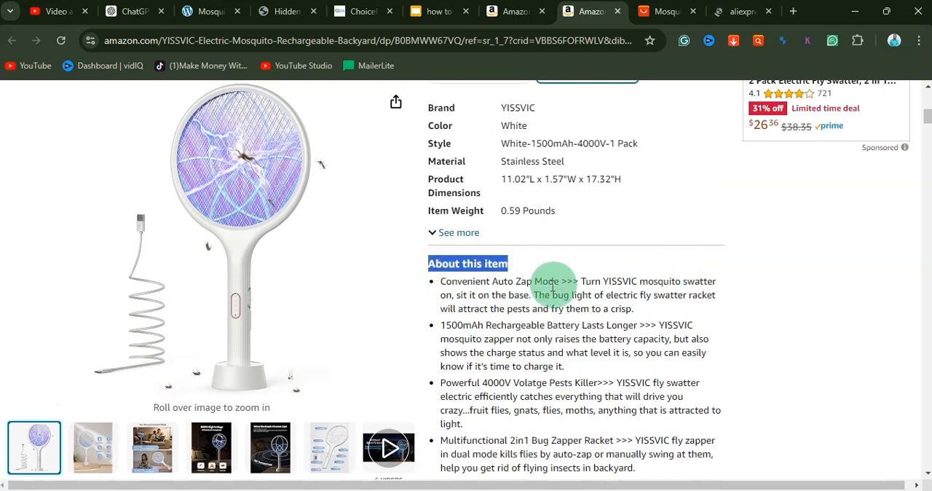
pyautogui.scroll(-4, 470, 352)
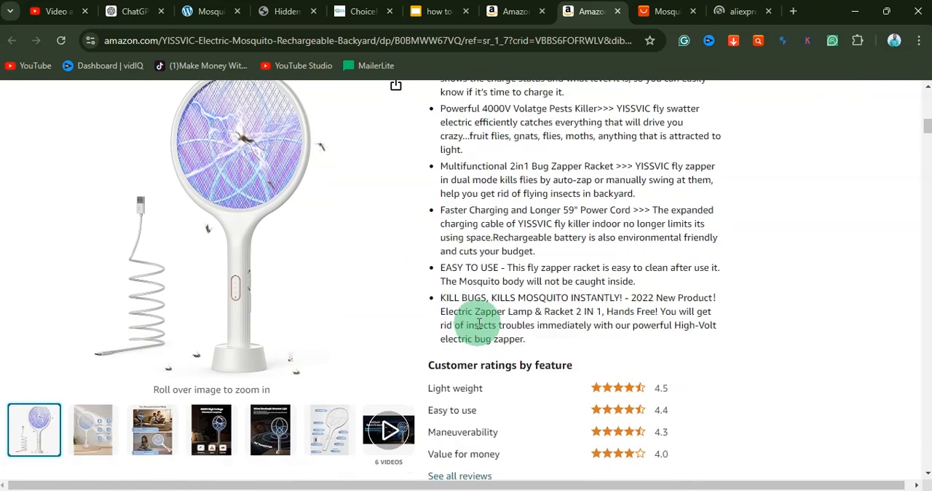
pyautogui.scroll(-9, 519, 266)
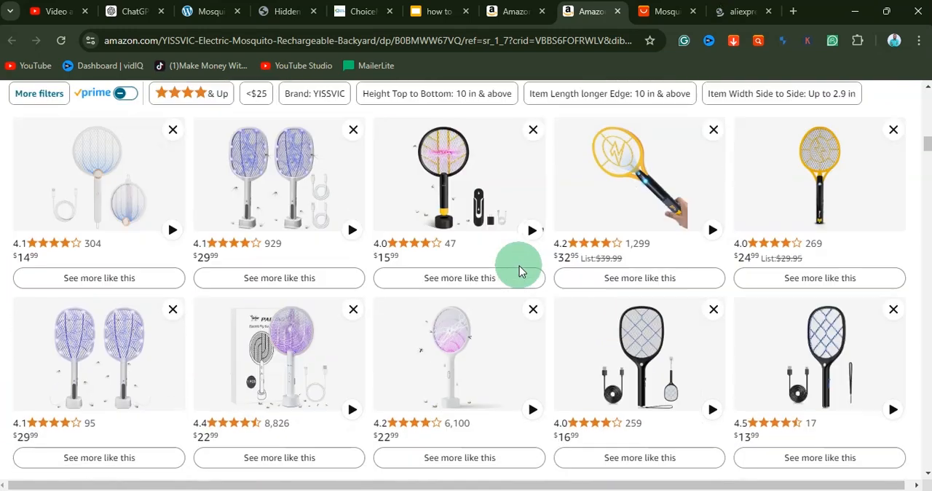
pyautogui.scroll(-7, 519, 275)
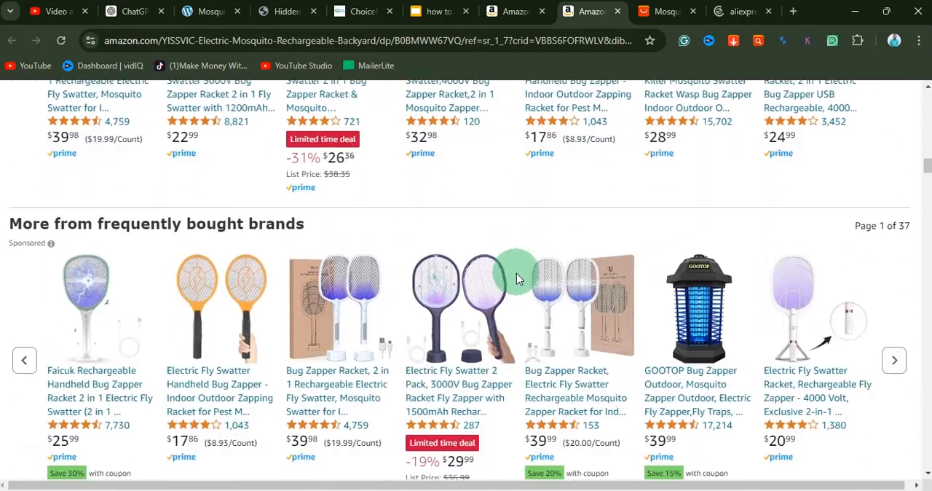
pyautogui.scroll(18, 516, 273)
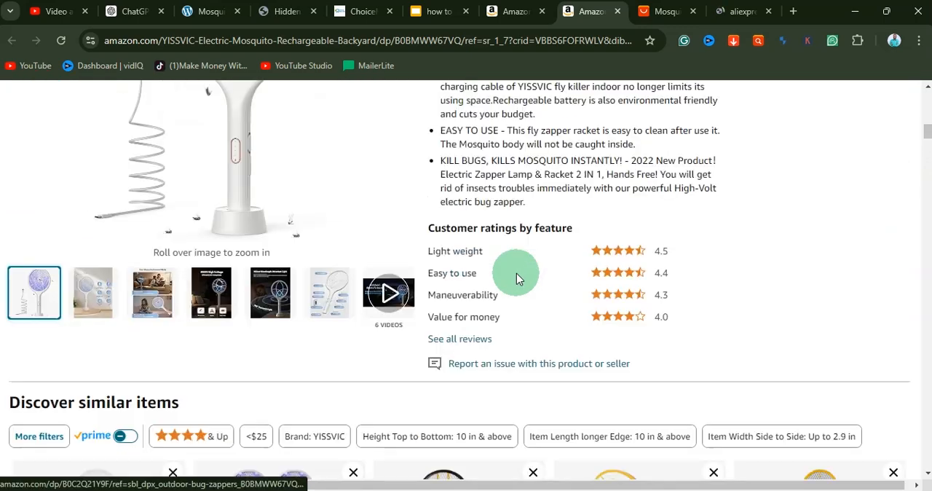
pyautogui.scroll(1, 517, 279)
pyautogui.moveTo(120, 455)
pyautogui.scroll(-2, 350, 437)
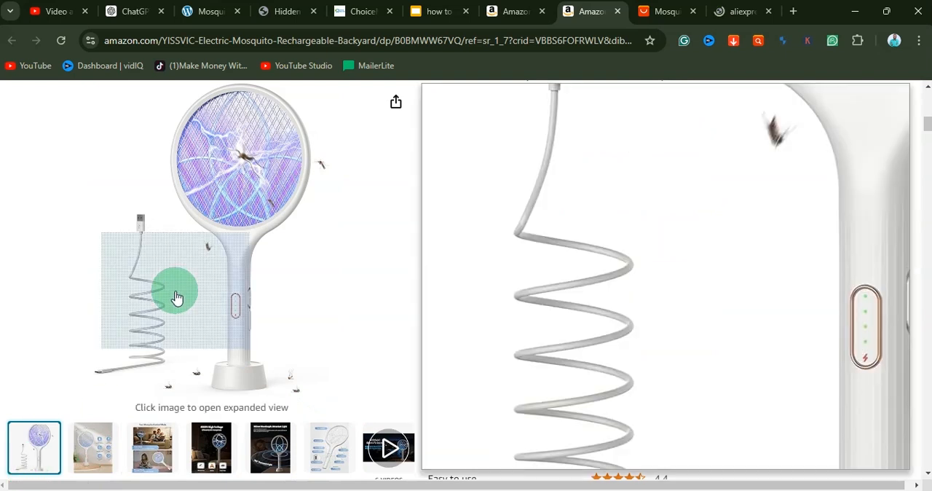
# Step: Open the swatter's expanded image gallery and look through its feature, high-voltage, charging, attractant-light and battery-indicator images
pyautogui.click(180, 306)
pyautogui.scroll(-1, 370, 307)
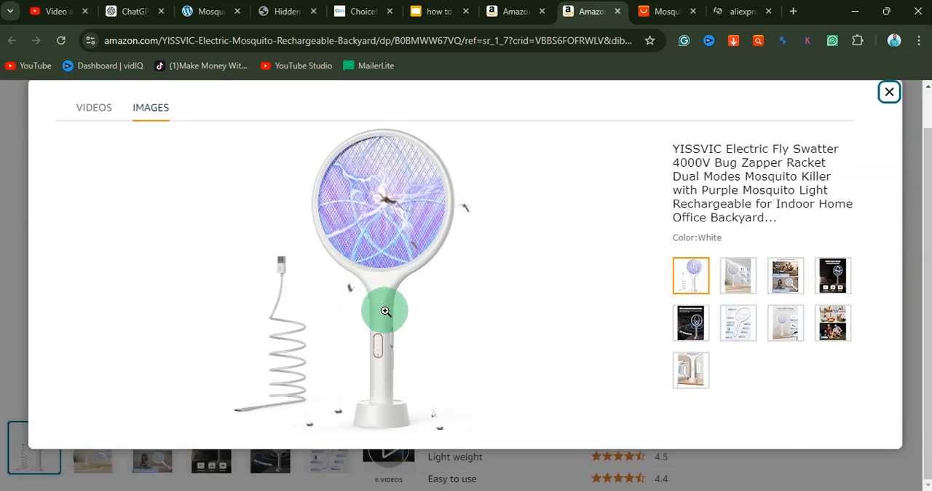
pyautogui.click(745, 282)
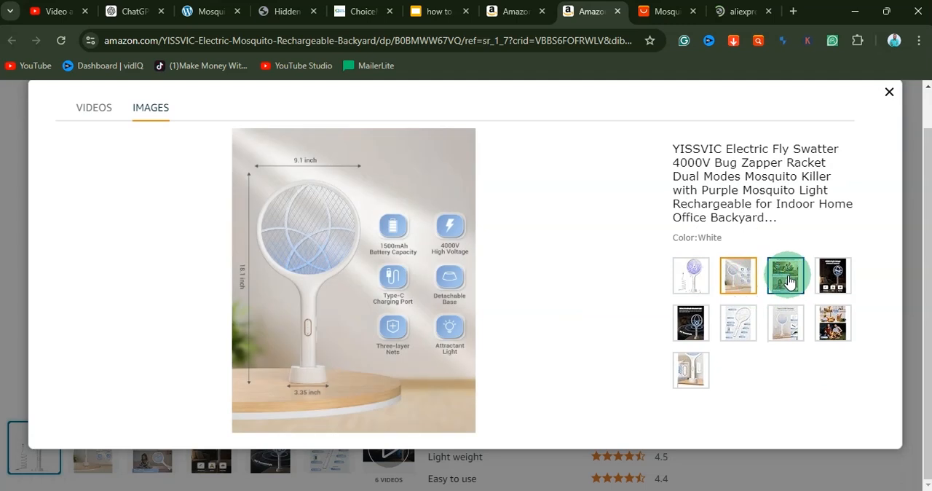
pyautogui.click(786, 275)
pyautogui.click(836, 277)
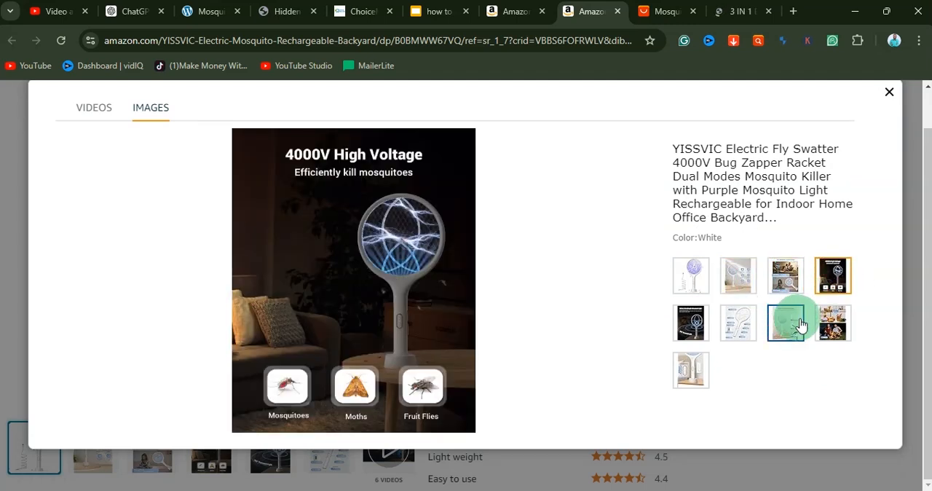
pyautogui.click(843, 332)
pyautogui.click(787, 336)
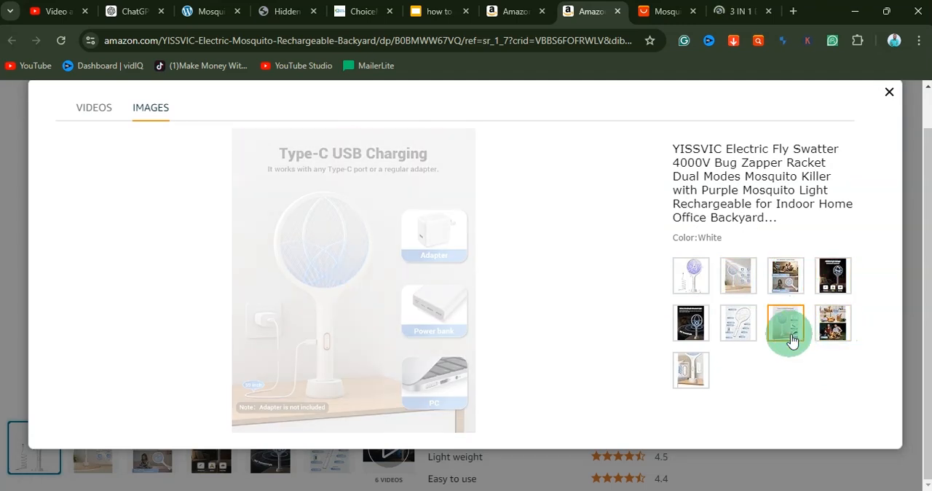
pyautogui.click(735, 325)
pyautogui.click(692, 320)
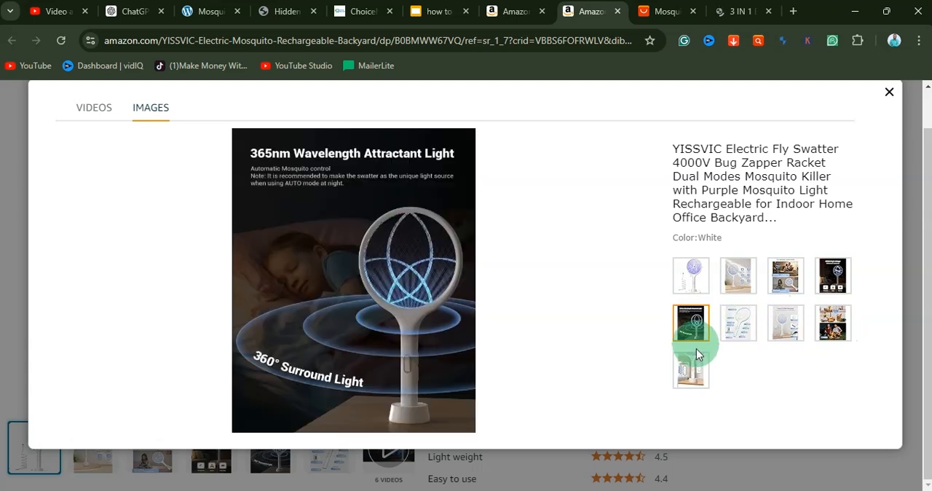
pyautogui.click(697, 371)
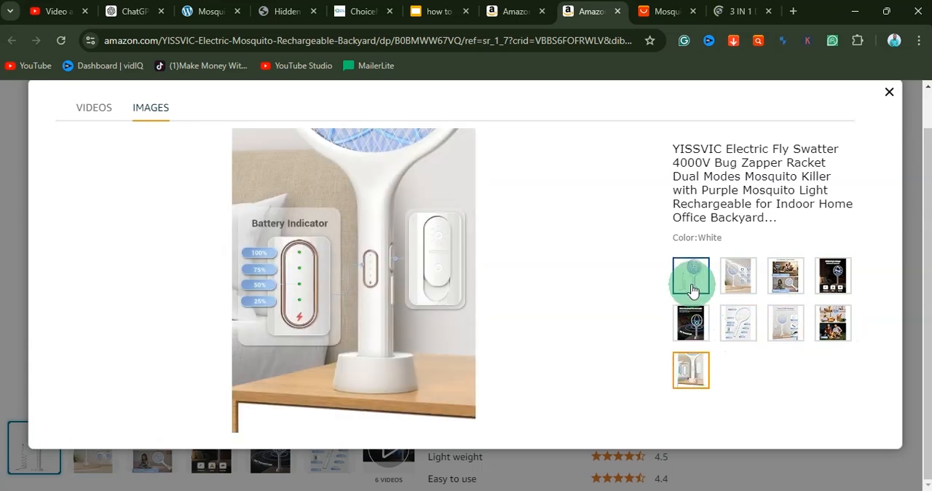
# Step: Save the gallery's main product image of the swatter with its charging cable as a JPEG in Downloads
pyautogui.click(692, 290)
pyautogui.rightClick(335, 196)
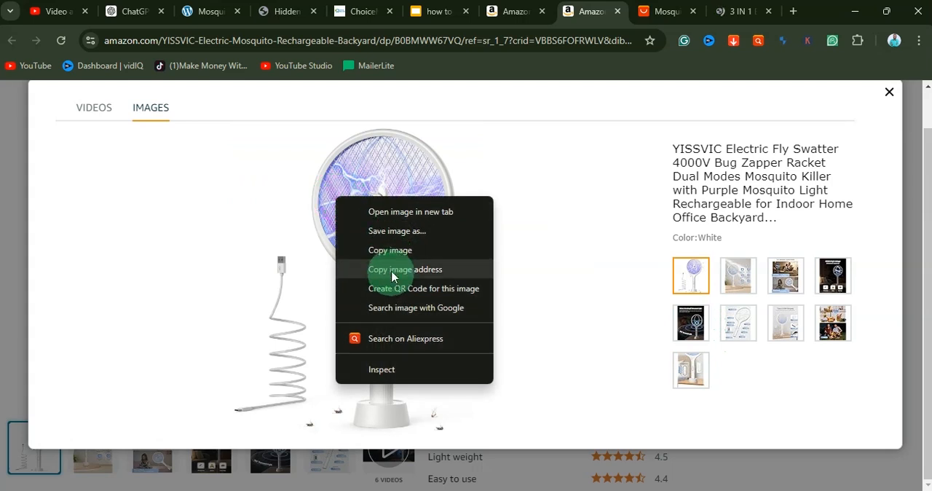
pyautogui.rightClick(349, 182)
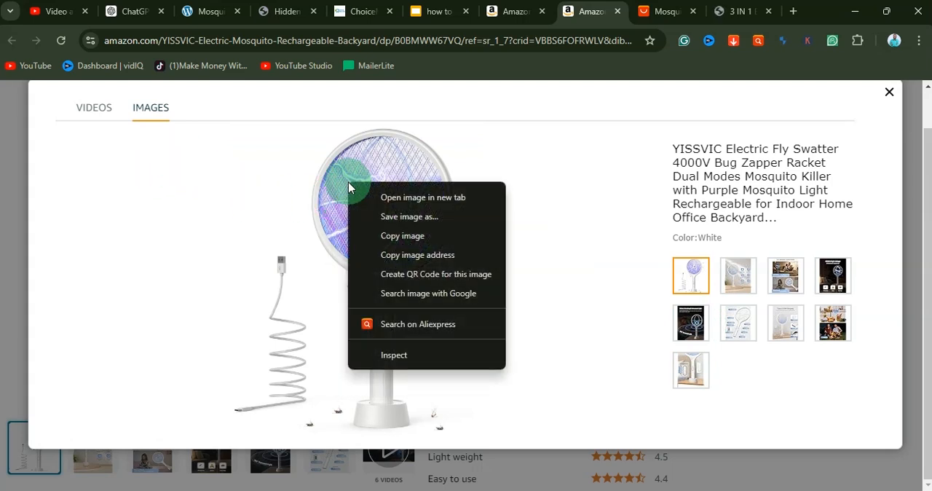
pyautogui.click(423, 218)
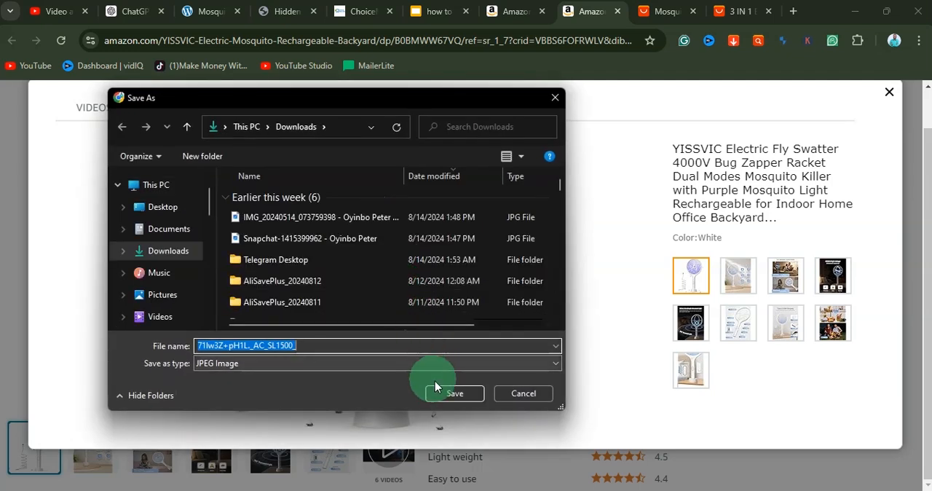
pyautogui.click(443, 394)
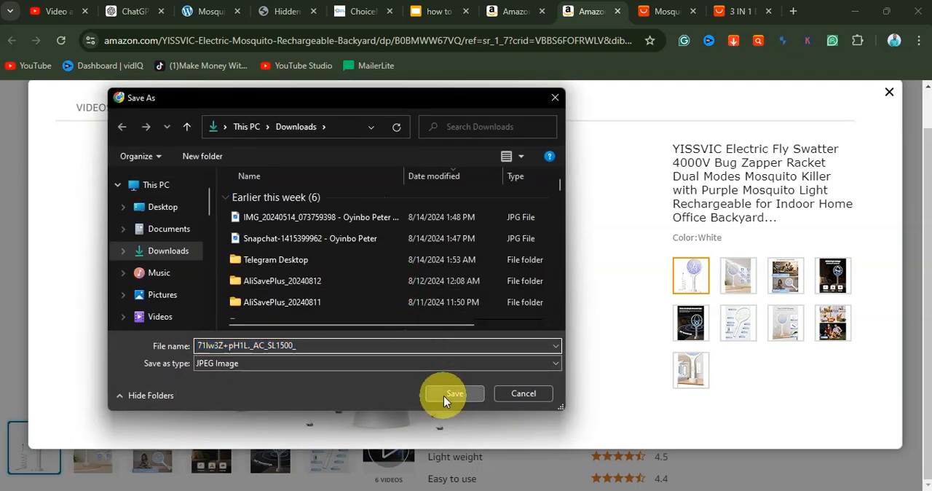
# Step: Save the second gallery image, showing the swatter's dimensions and feature icons, to Downloads
pyautogui.click(724, 283)
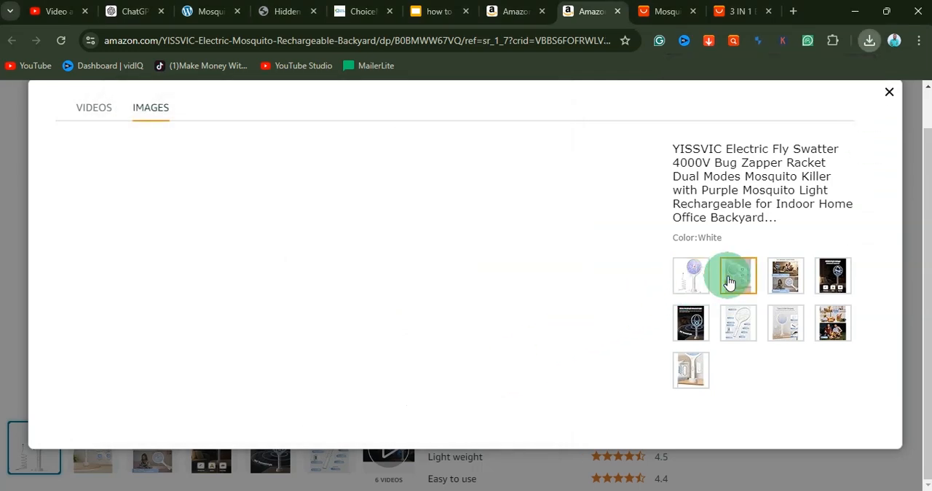
pyautogui.rightClick(330, 239)
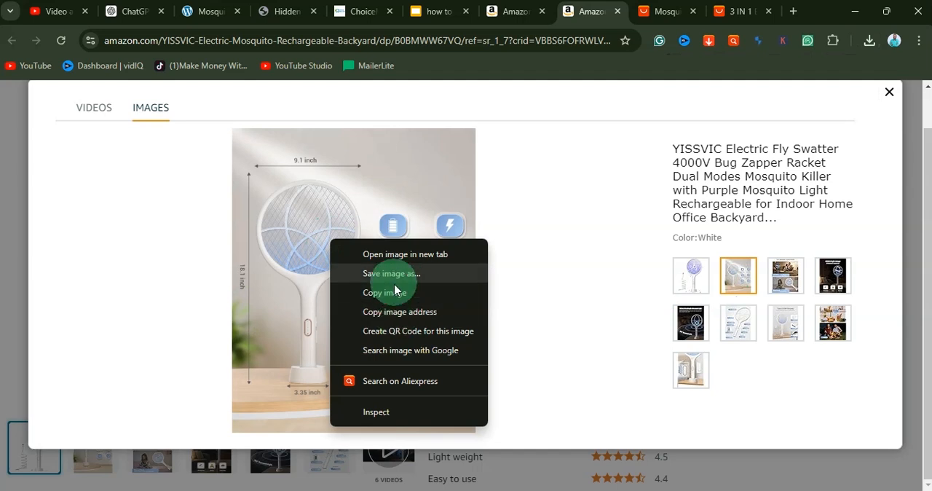
pyautogui.click(393, 271)
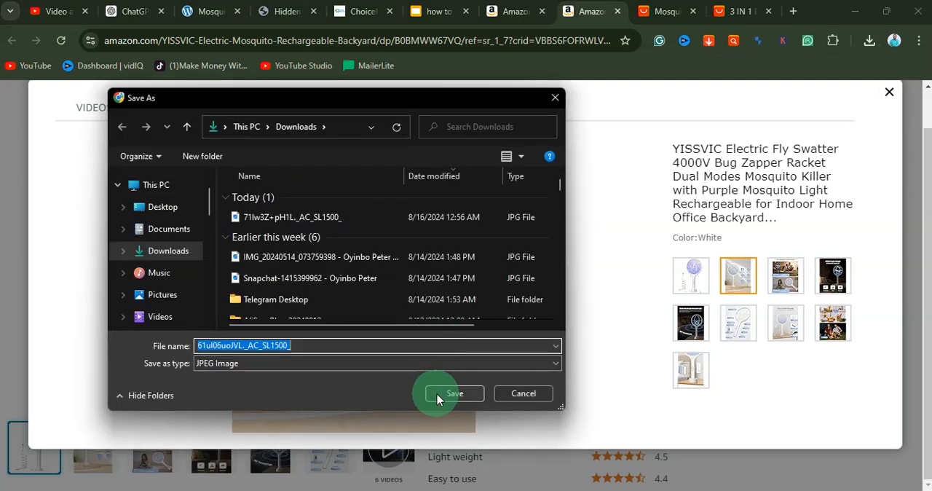
pyautogui.click(437, 394)
# Step: Save the third gallery image and the image following it to Downloads
pyautogui.click(786, 276)
pyautogui.rightClick(305, 224)
pyautogui.click(366, 259)
pyautogui.click(445, 391)
pyautogui.press('Right')
pyautogui.rightClick(386, 237)
pyautogui.click(423, 274)
pyautogui.click(452, 391)
# Step: Save the eighth gallery image, the collage of usage scenes, to Downloads
pyautogui.click(830, 320)
pyautogui.rightClick(346, 104)
pyautogui.click(408, 130)
pyautogui.click(436, 391)
# Step: Save the last gallery image, showing the Battery Indicator, to Downloads and close the image viewer
pyautogui.click(691, 370)
pyautogui.rightClick(324, 244)
pyautogui.click(354, 270)
pyautogui.click(433, 391)
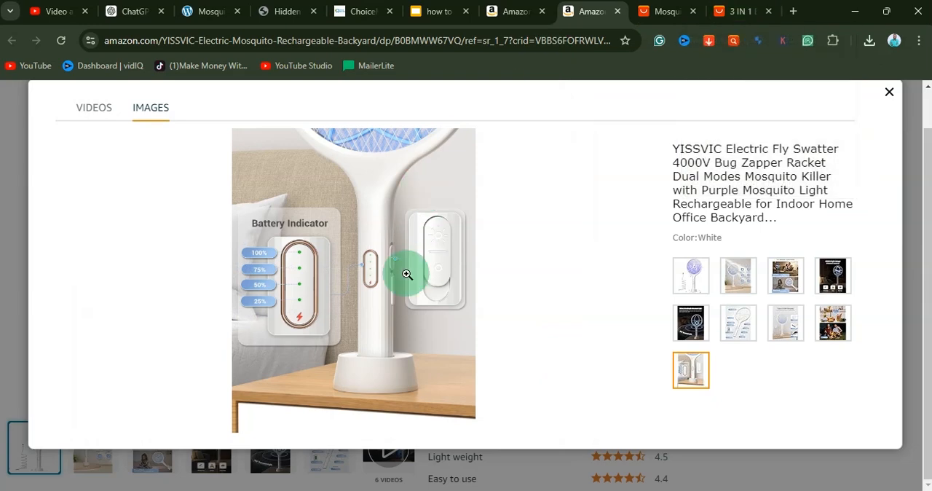
pyautogui.scroll(1, 416, 272)
pyautogui.scroll(-1, 415, 273)
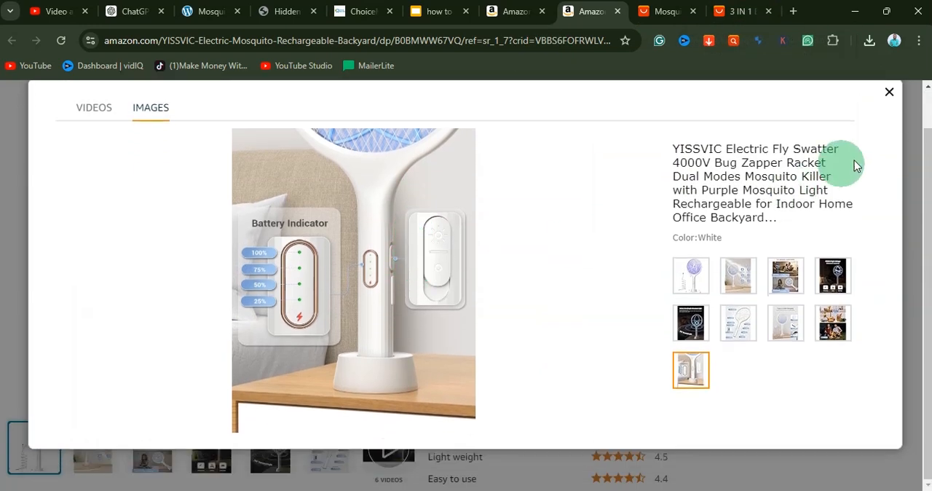
pyautogui.click(885, 98)
# Step: Examine the listing's similar items, brand section, product description, working modes and product information table
pyautogui.scroll(-5, 554, 211)
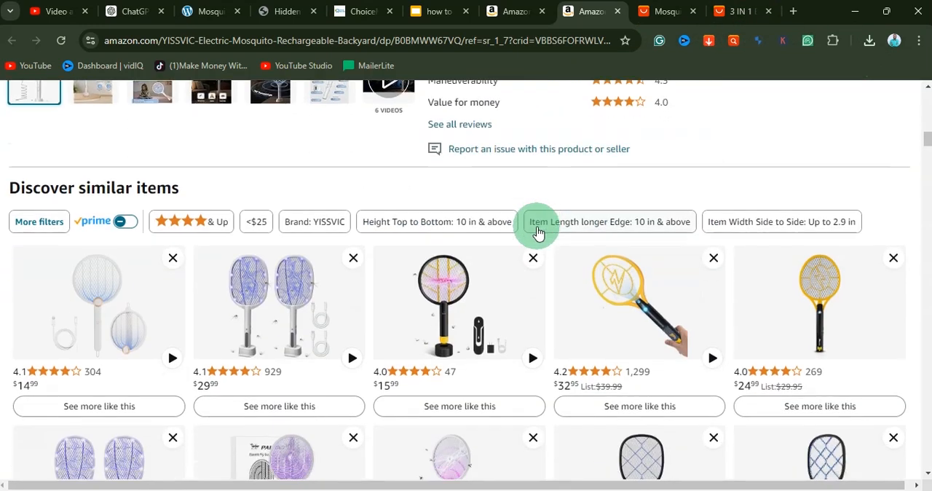
pyautogui.scroll(-1, 537, 231)
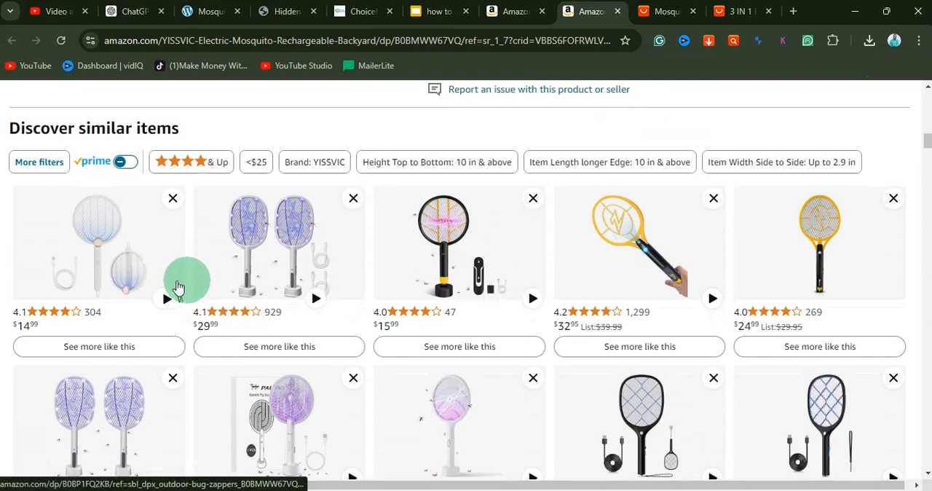
pyautogui.scroll(-10, 257, 243)
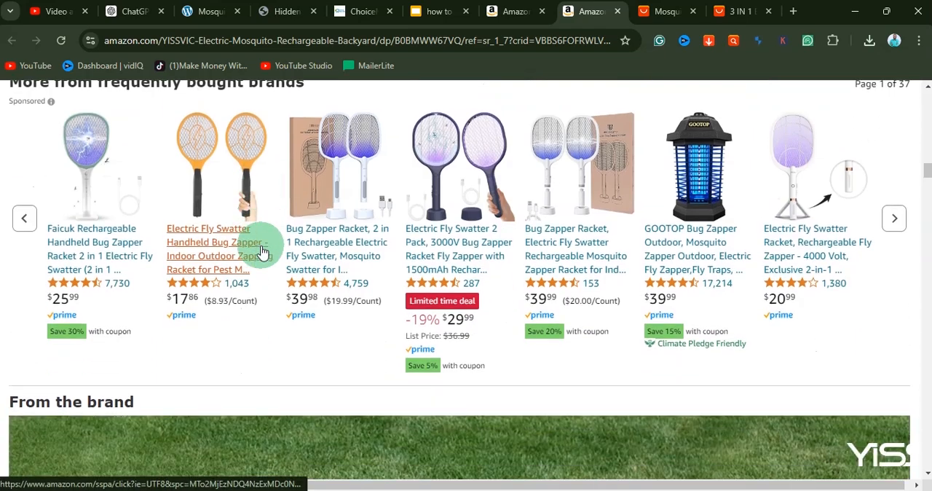
pyautogui.scroll(-15, 495, 240)
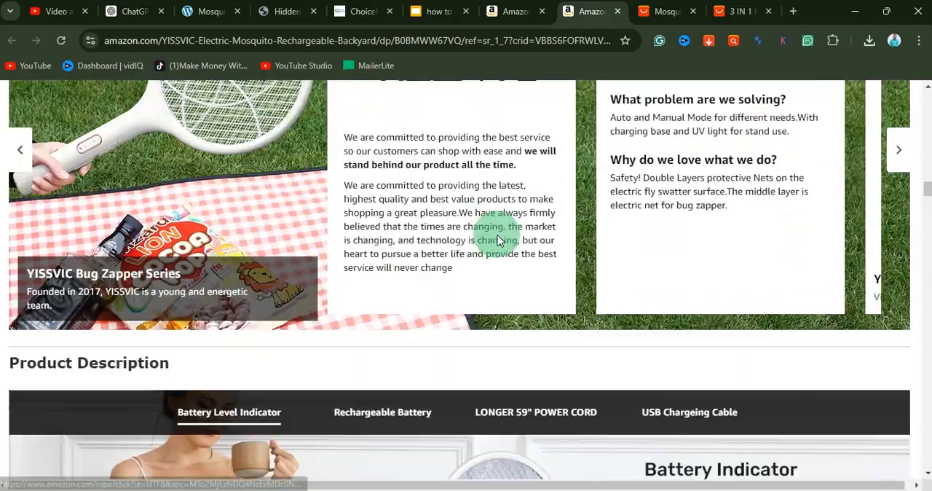
pyautogui.scroll(-6, 497, 241)
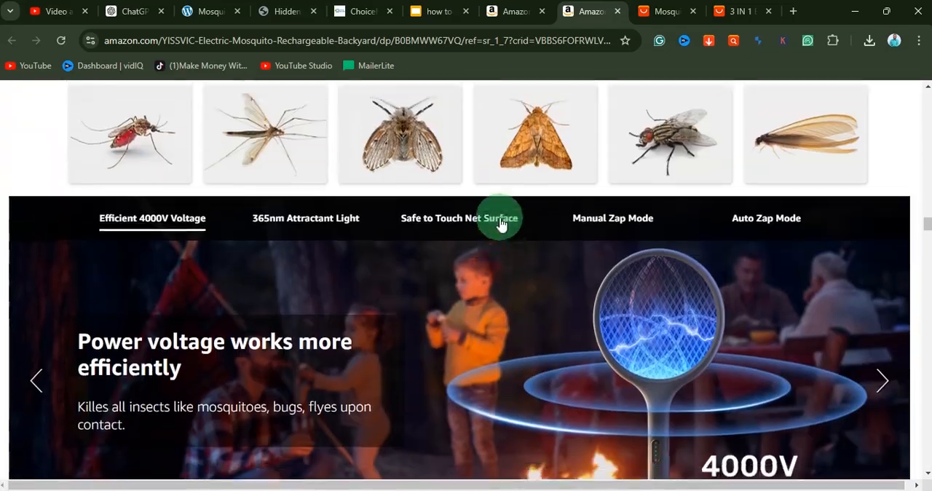
pyautogui.scroll(5, 500, 217)
pyautogui.scroll(-15, 572, 285)
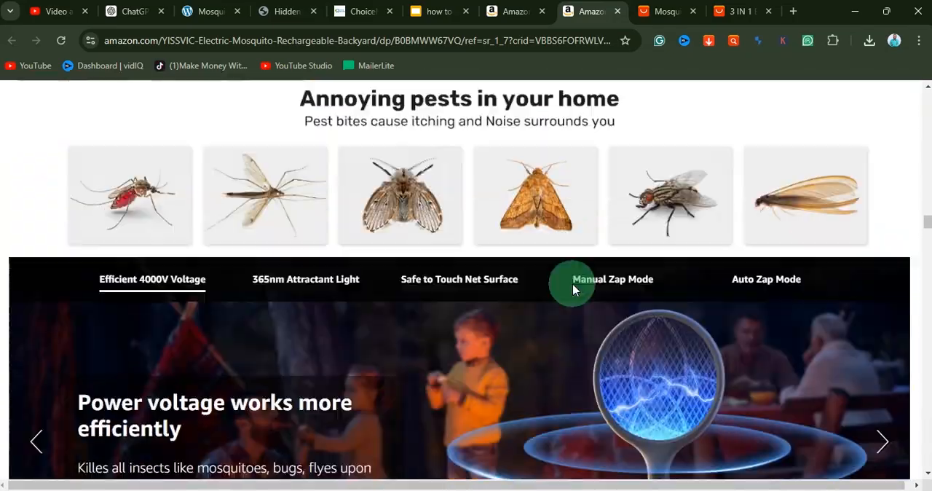
pyautogui.scroll(3, 572, 290)
pyautogui.scroll(-10, 572, 290)
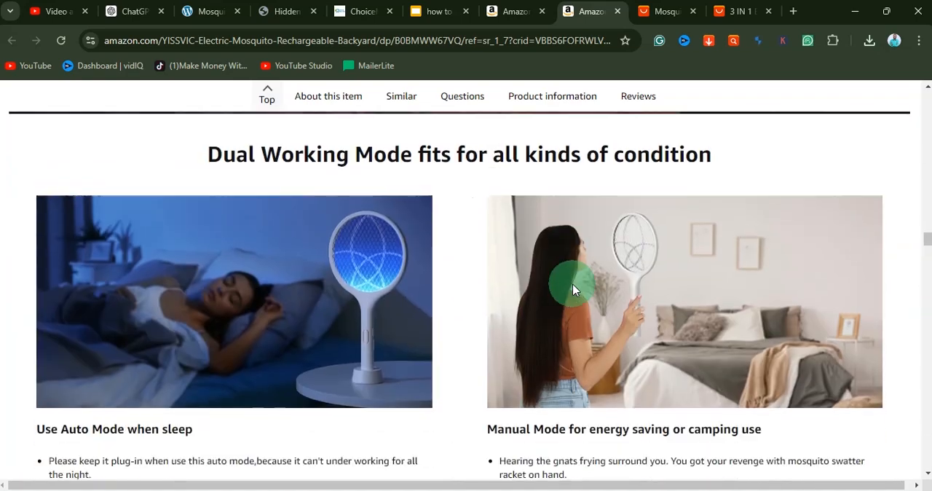
pyautogui.scroll(-5, 572, 290)
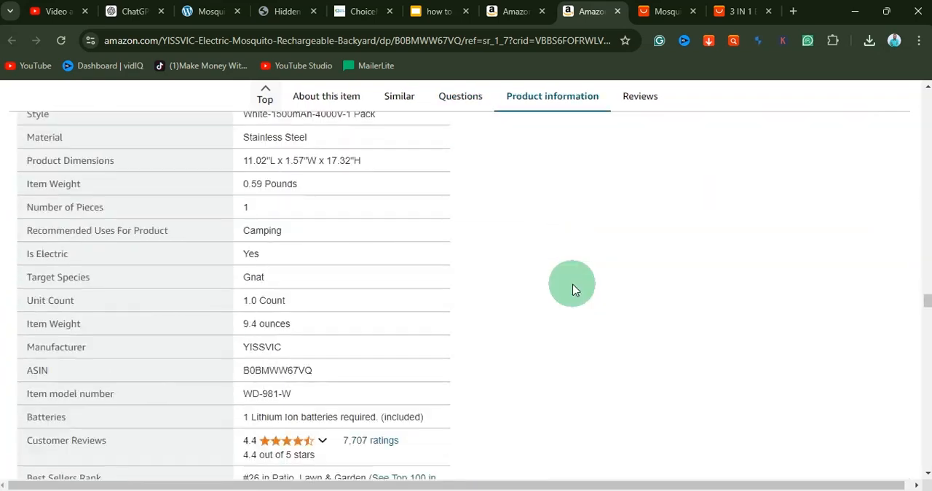
pyautogui.scroll(-1, 380, 271)
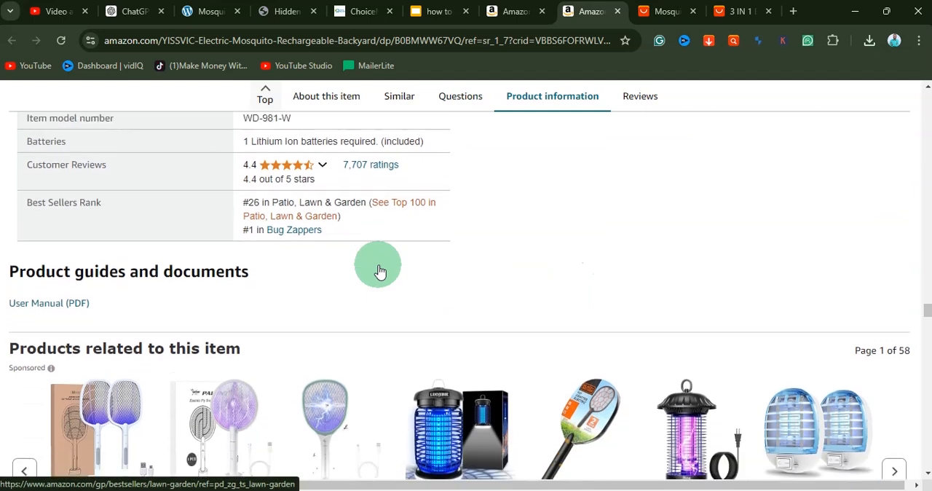
# Step: Open the swatter's customer reviews, restrict them to 5 star ratings, and read through them
pyautogui.click(372, 155)
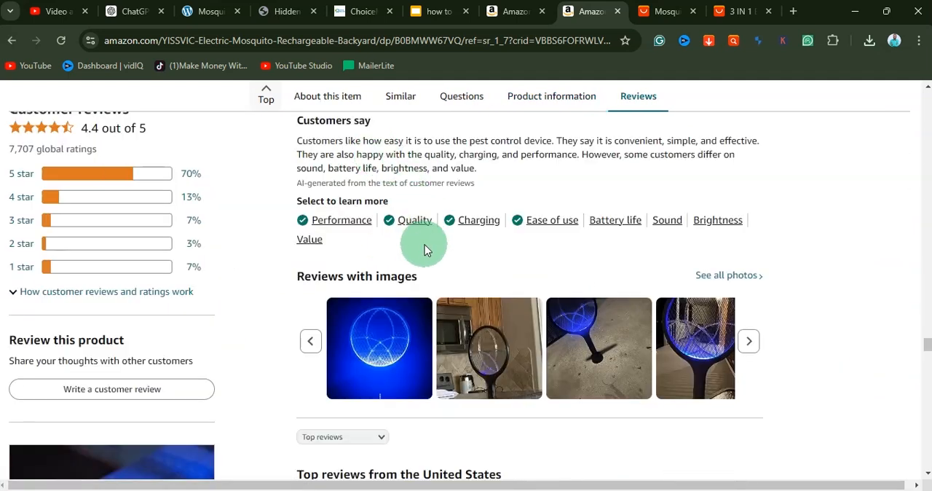
pyautogui.scroll(-1, 424, 245)
pyautogui.scroll(1, 424, 245)
pyautogui.click(106, 176)
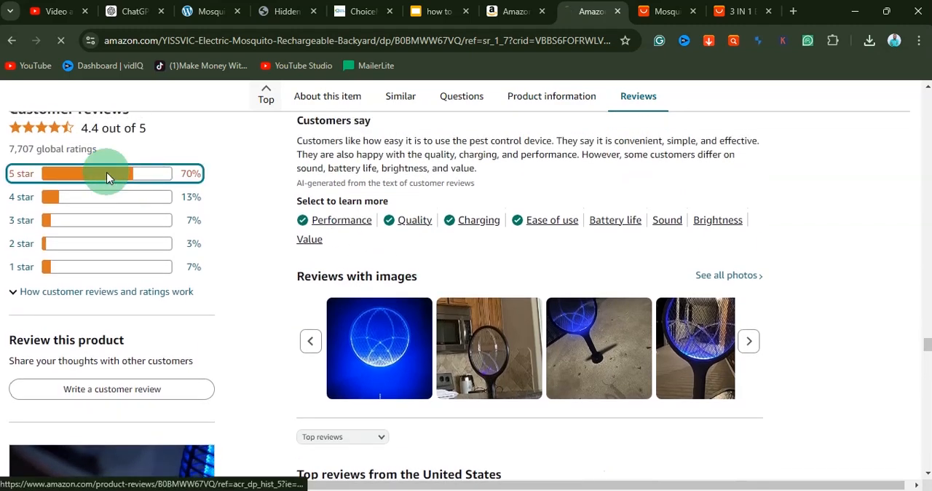
pyautogui.scroll(-10, 453, 250)
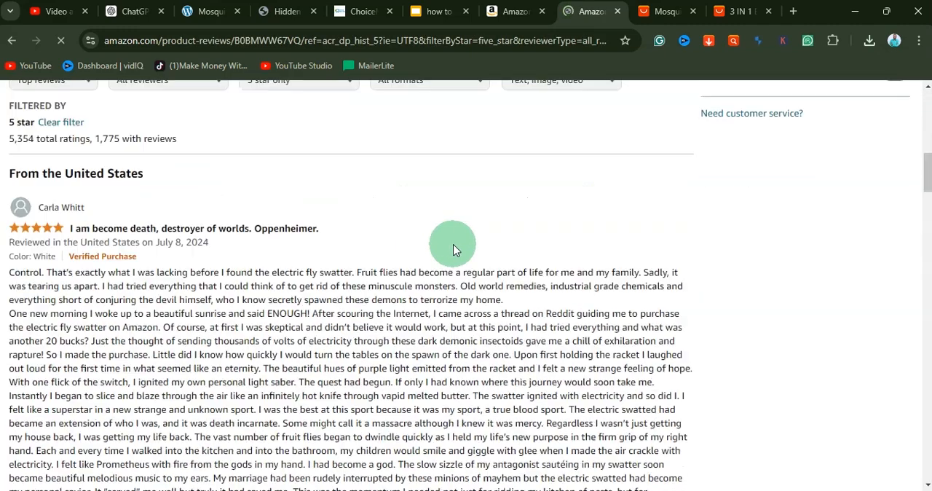
pyautogui.scroll(-6, 255, 229)
pyautogui.scroll(2, 255, 229)
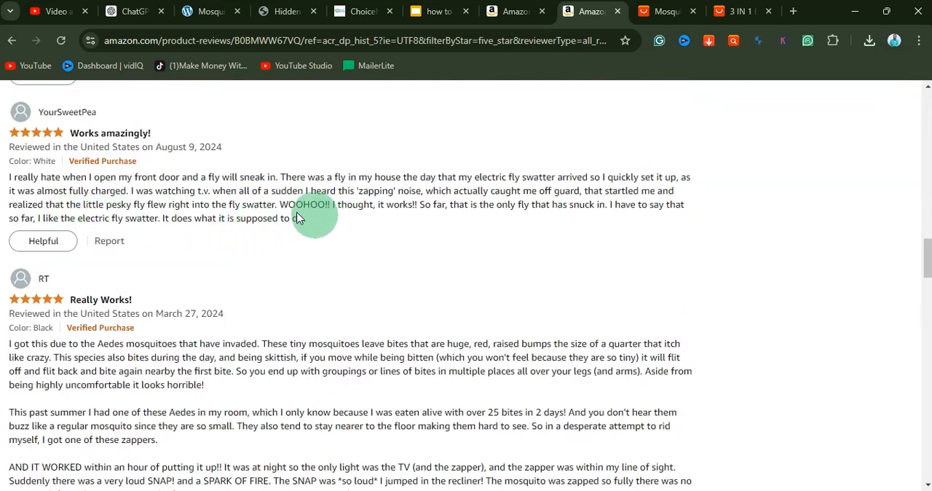
# Step: Copy the five-star review titled "insanely good at attracting and killing flying bugs." into the Notepad notes
pyautogui.scroll(-7, 362, 253)
pyautogui.scroll(-4, 362, 252)
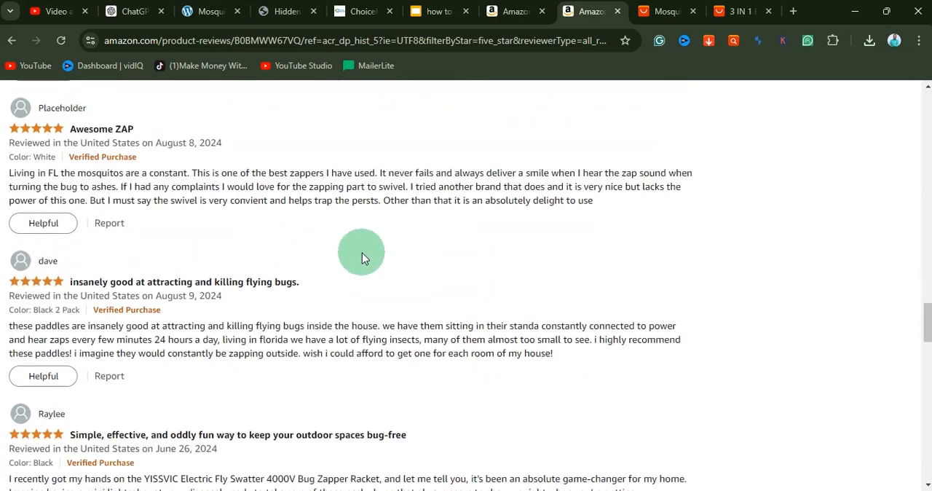
pyautogui.scroll(1, 364, 249)
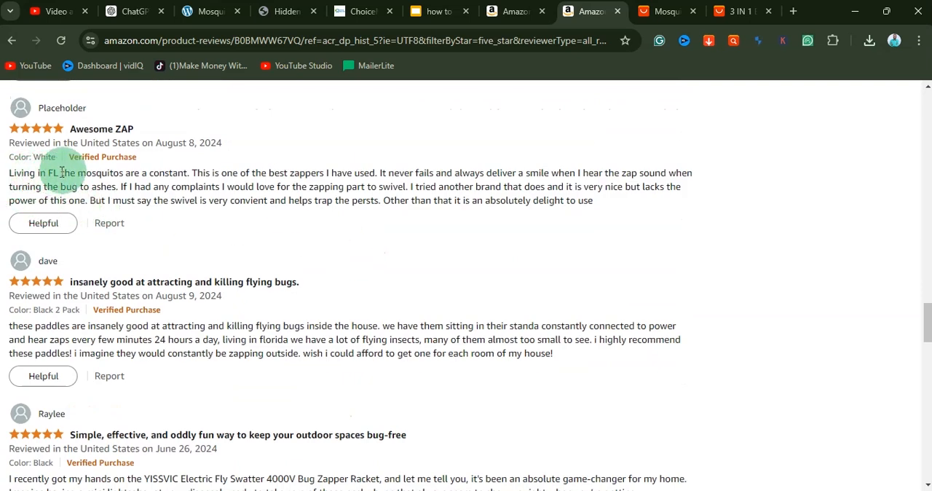
pyautogui.scroll(-2, 10, 192)
pyautogui.moveTo(11, 191); pyautogui.dragTo(566, 227)
pyautogui.hotkey('ctrl', 'c')
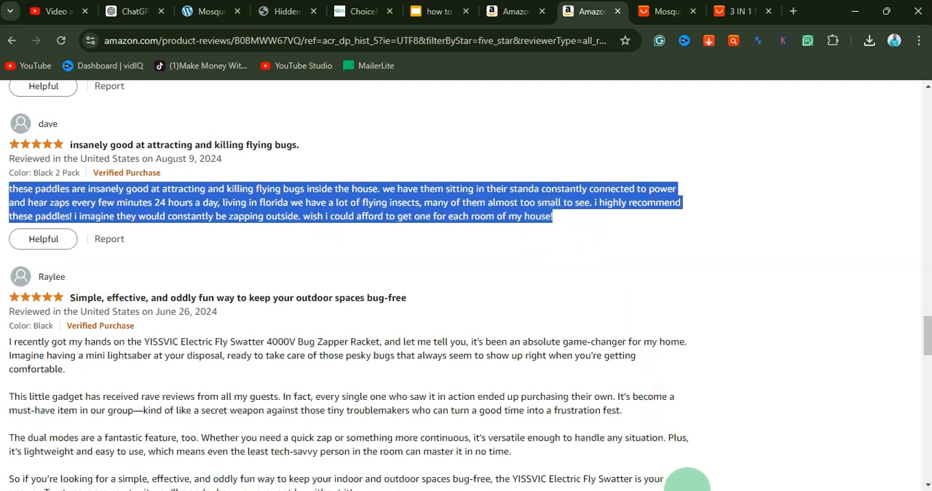
pyautogui.click(688, 490)
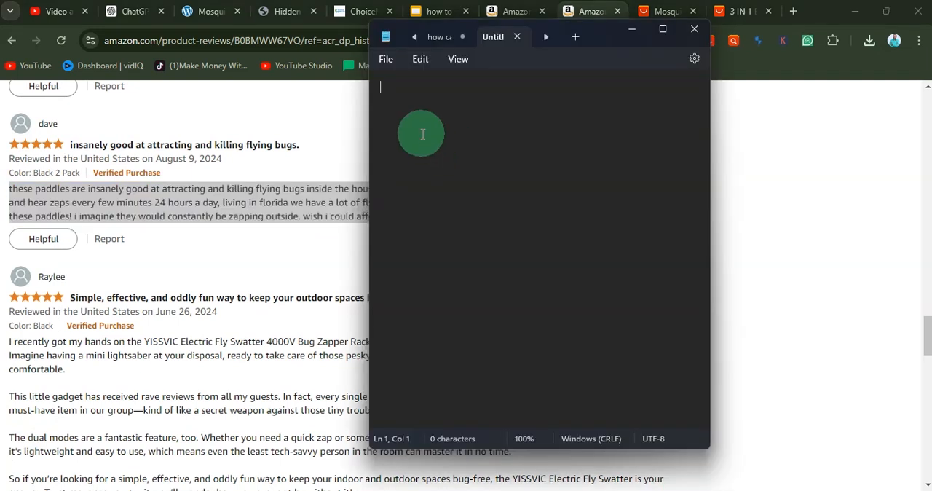
pyautogui.hotkey('ctrl', 'v')
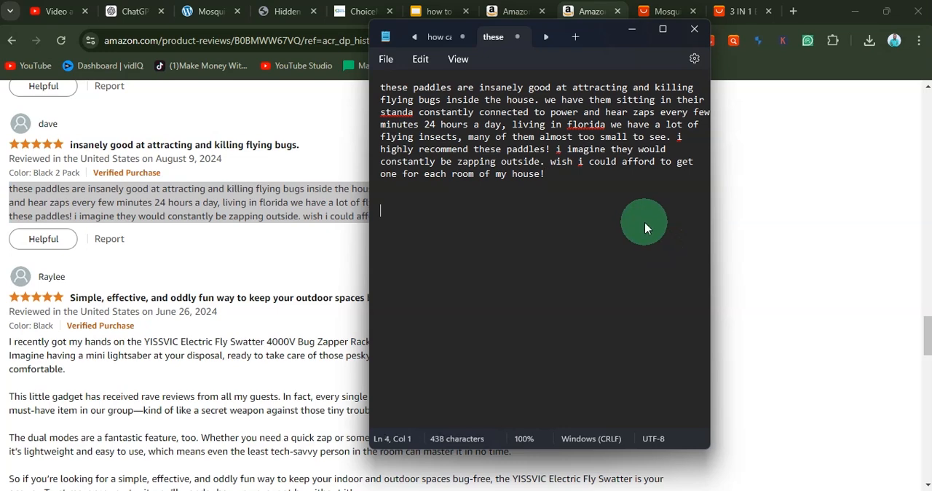
# Step: Add the text of the "Bye bye bugs" review below the first review in the Notepad notes
pyautogui.click(182, 354)
pyautogui.scroll(-3, 181, 355)
pyautogui.scroll(-2, 178, 354)
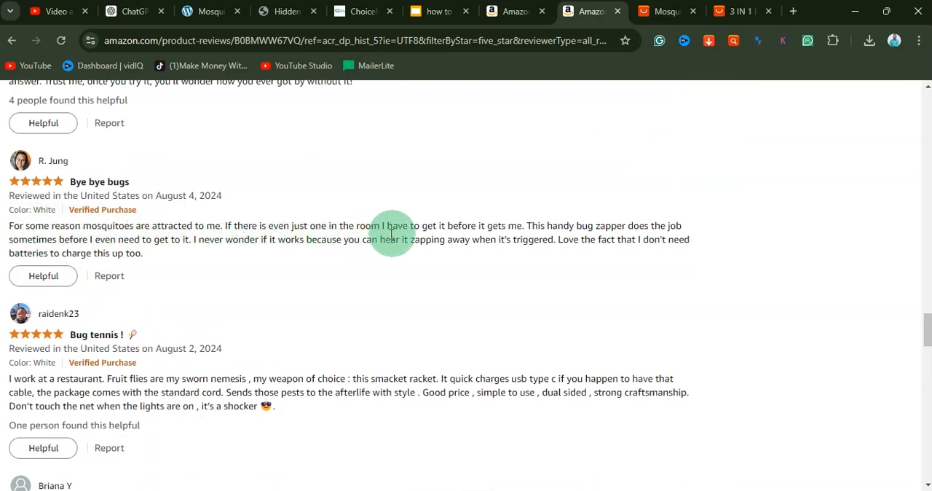
pyautogui.moveTo(156, 258); pyautogui.dragTo(6, 226)
pyautogui.hotkey('ctrl', 'c')
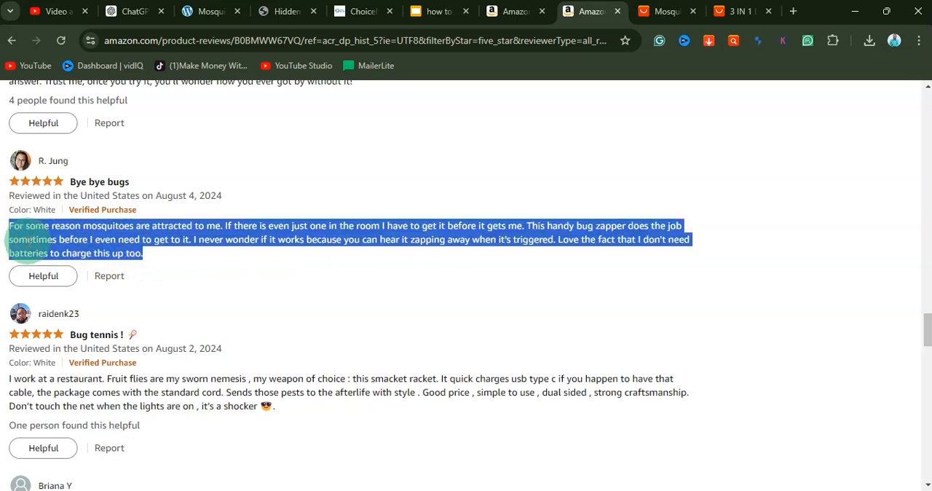
pyautogui.moveTo(681, 490)
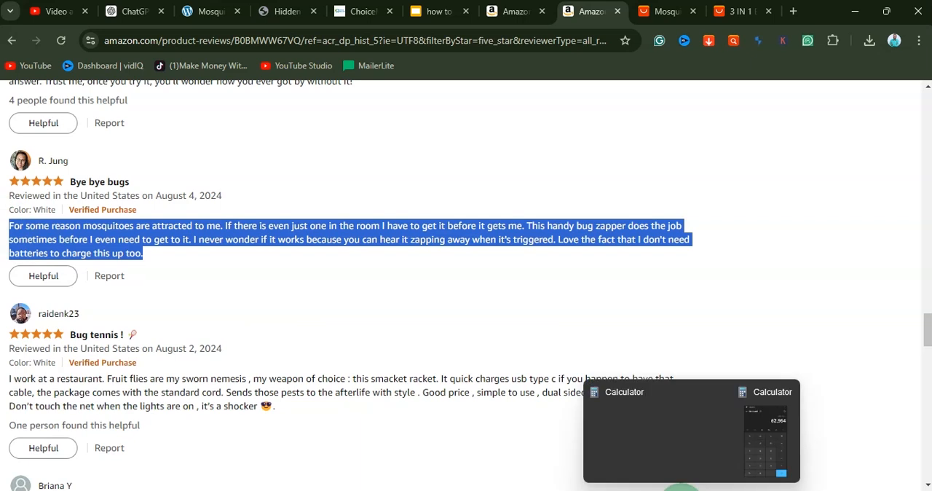
pyautogui.click(597, 490)
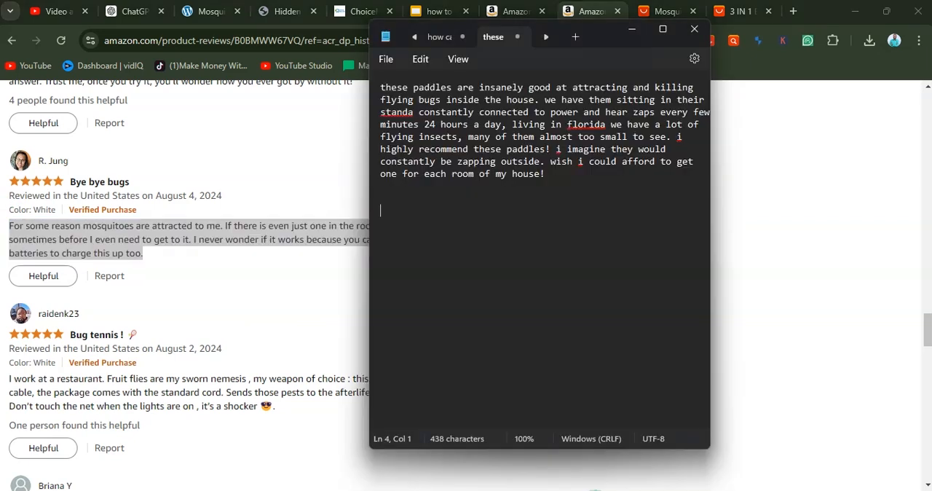
pyautogui.hotkey('ctrl', 'v')
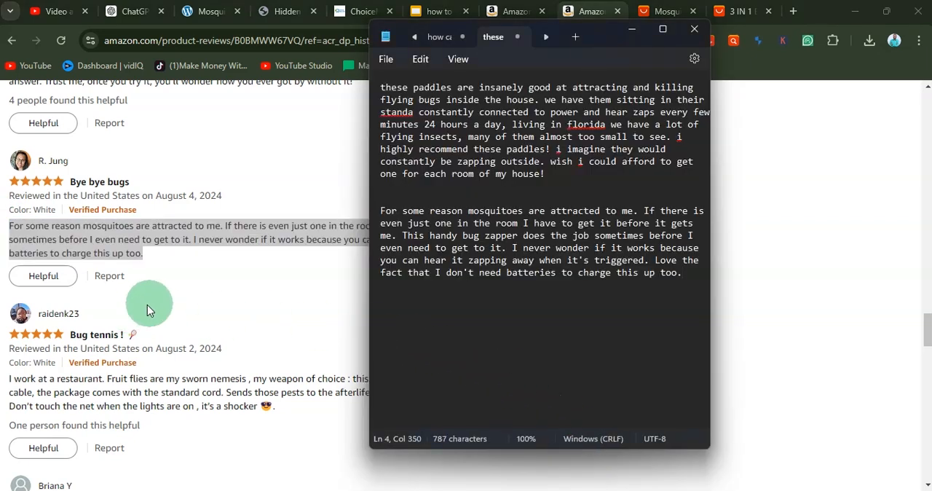
# Step: Add the "Bug tennis !" review about fruit flies in a restaurant to the Notepad notes
pyautogui.click(140, 379)
pyautogui.scroll(-1, 140, 379)
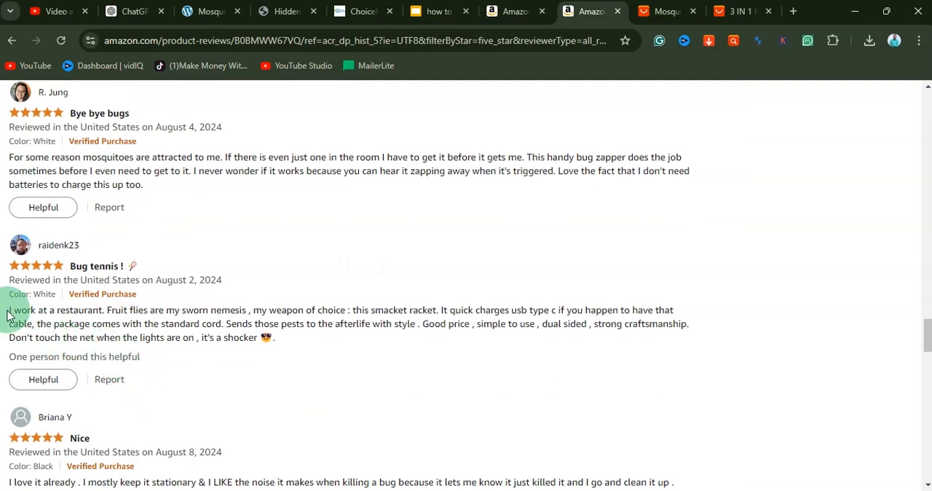
pyautogui.moveTo(9, 314); pyautogui.dragTo(308, 344)
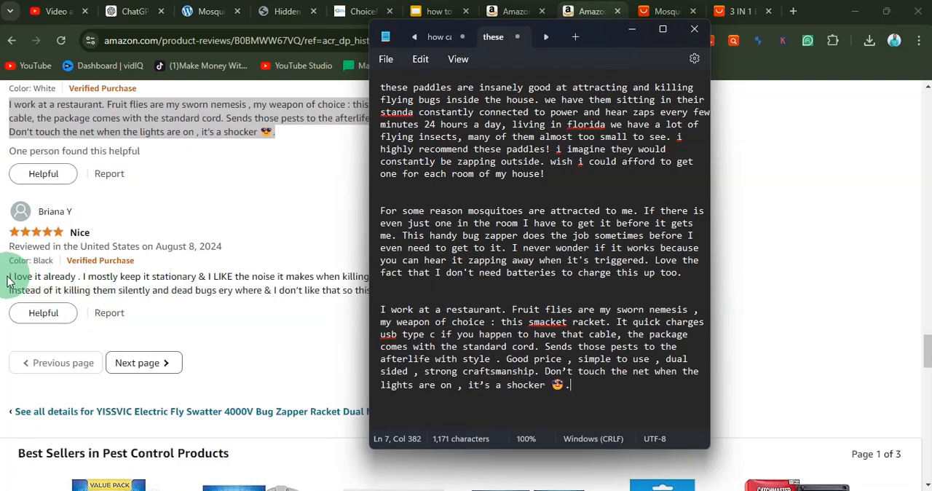
# Step: Add the "Nice" review, beginning "I love it already", as a separate paragraph at the end of the Notepad notes
pyautogui.moveTo(4, 283); pyautogui.dragTo(431, 297)
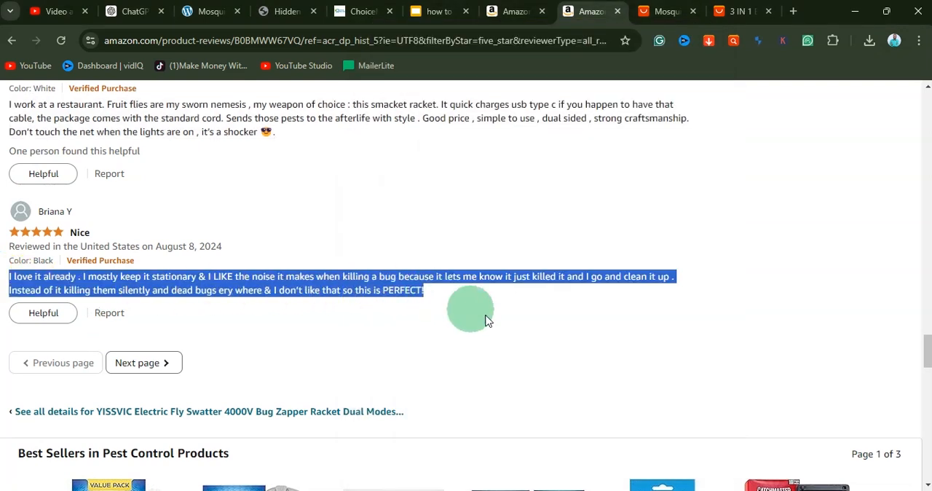
pyautogui.click(590, 490)
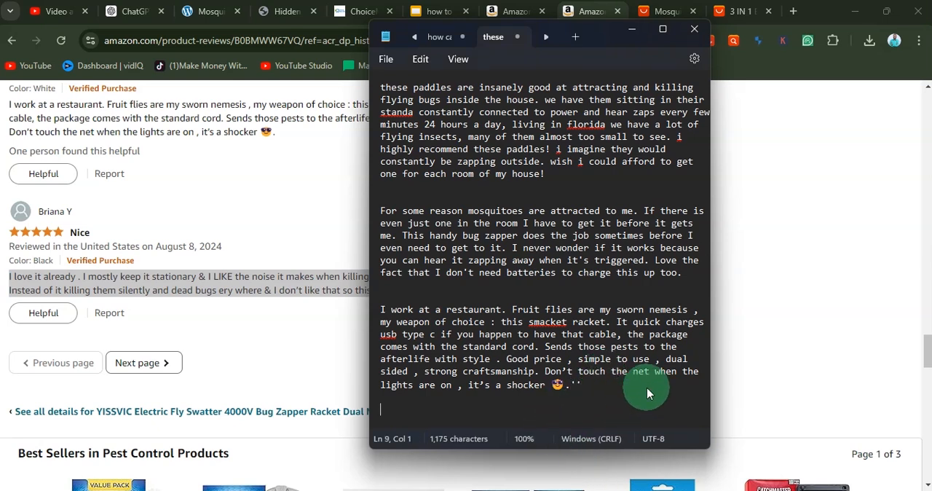
pyautogui.press('Return')
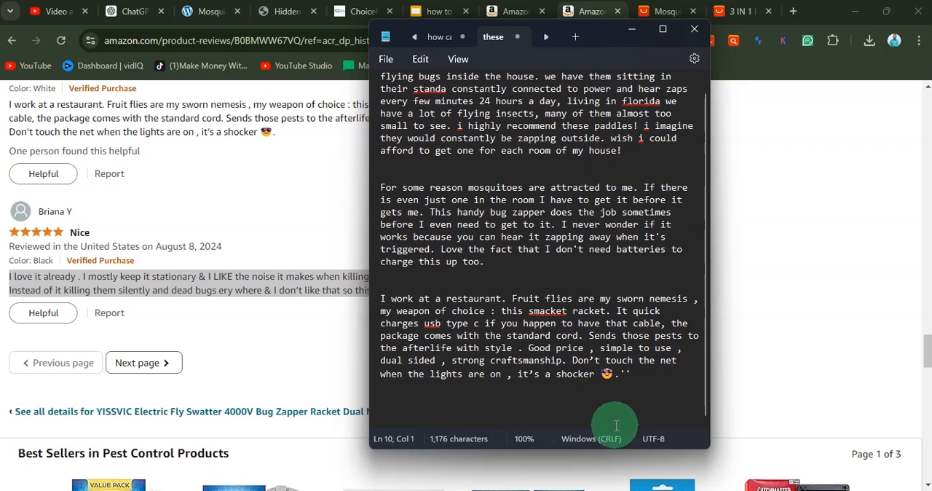
pyautogui.write('I love it already . I mostly keep it stationary & I LIKE the noise it makes when killing a bug because it lets me know it just killed it and I go and clean it up . Instead of it killing them silently and dead bugs ery where & I don’t like that so this is PERFECT!')
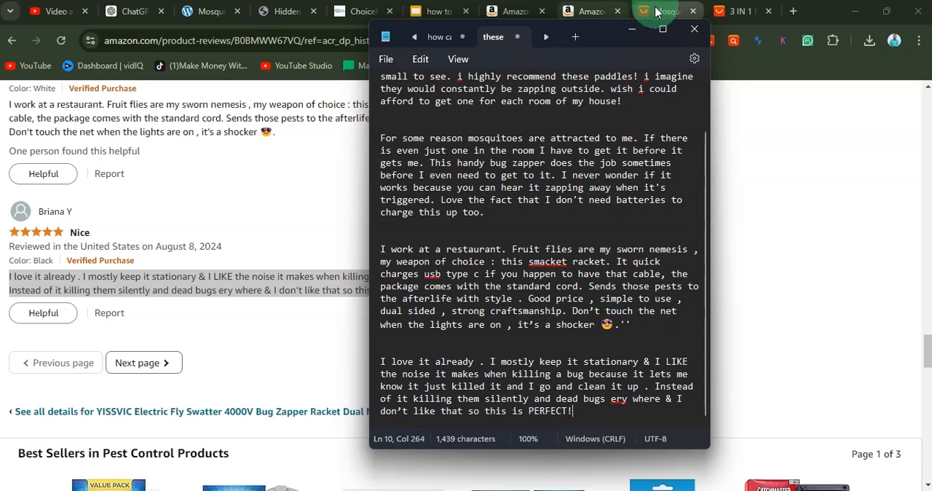
# Step: Switch to the AliExpress 3 IN 1 Electric Mosquito Swatter listing and look through its analytics, related items and customer reviews
pyautogui.click(731, 16)
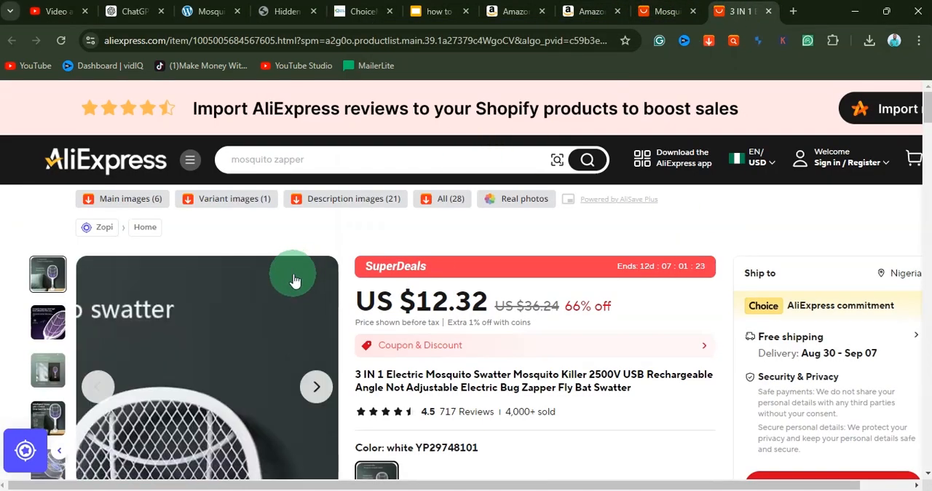
pyautogui.scroll(-2, 378, 277)
pyautogui.scroll(-3, 479, 273)
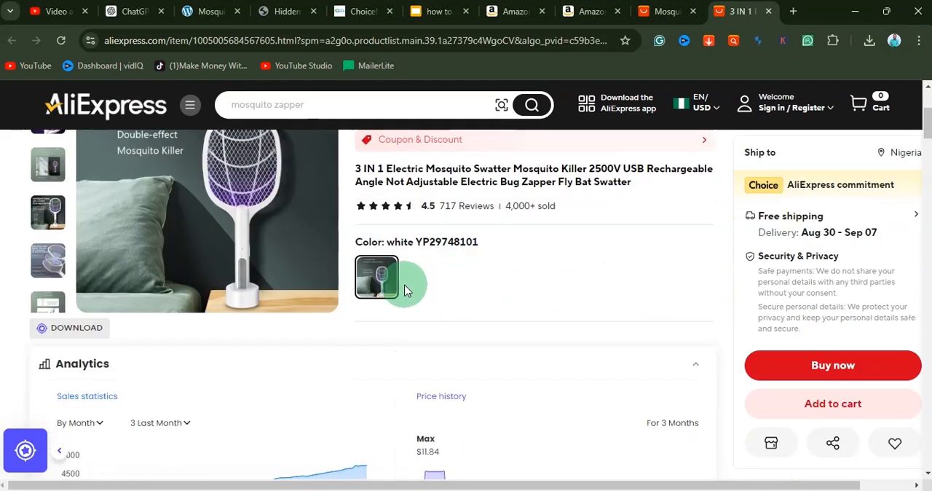
pyautogui.scroll(-7, 388, 296)
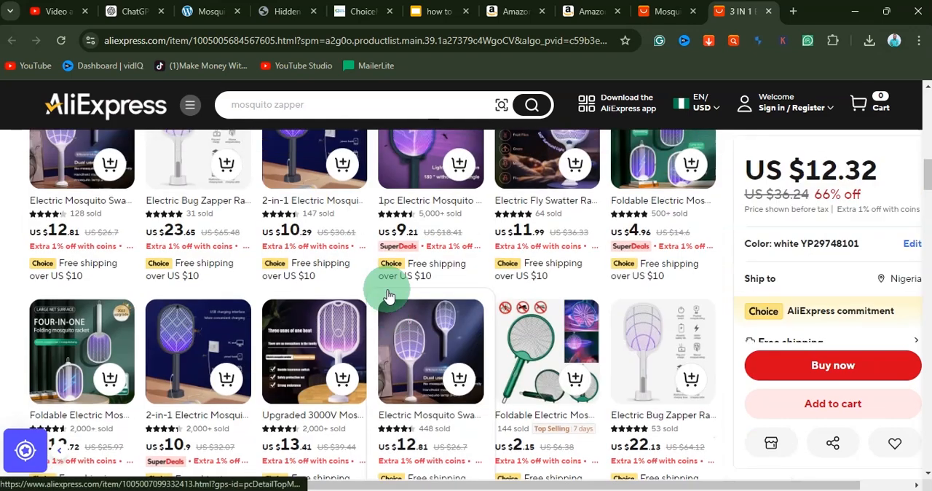
pyautogui.scroll(2, 388, 296)
pyautogui.scroll(5, 388, 296)
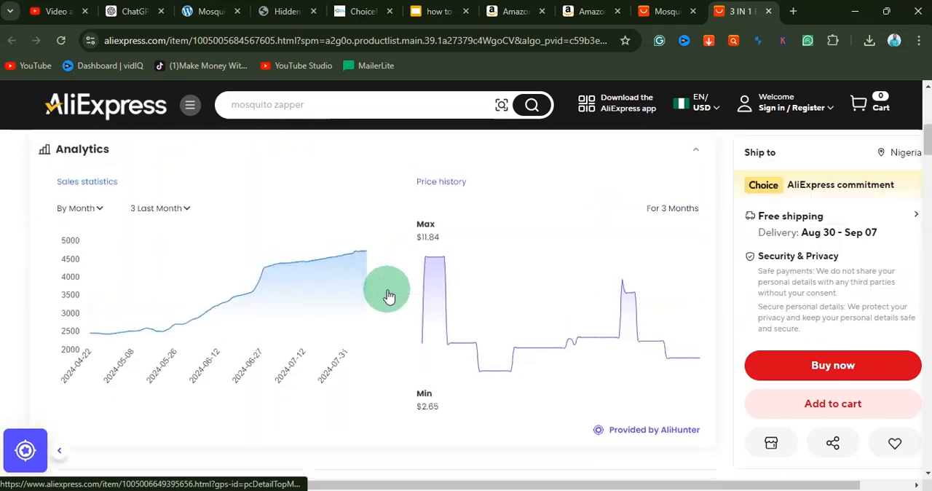
pyautogui.scroll(-8, 388, 296)
pyautogui.scroll(-10, 387, 295)
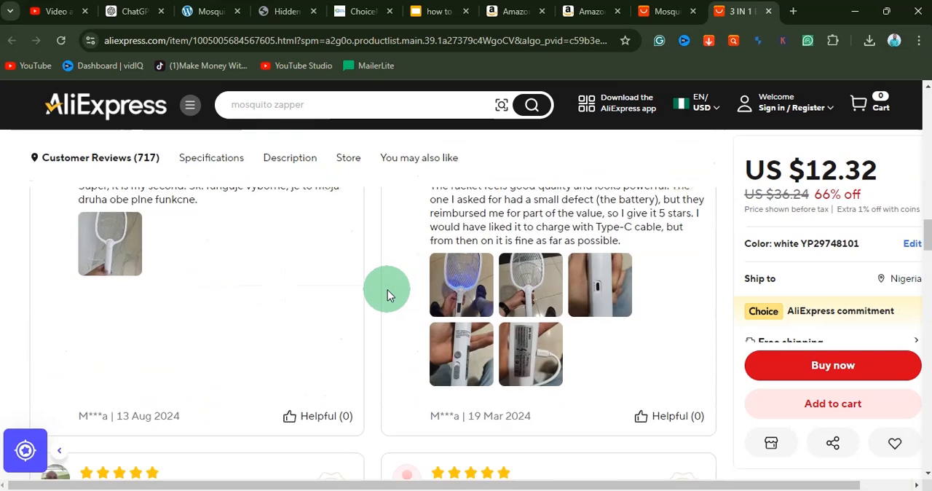
# Step: Examine the AliExpress listing's specifications and expand its full description to view the product images
pyautogui.click(217, 155)
pyautogui.scroll(-8, 251, 273)
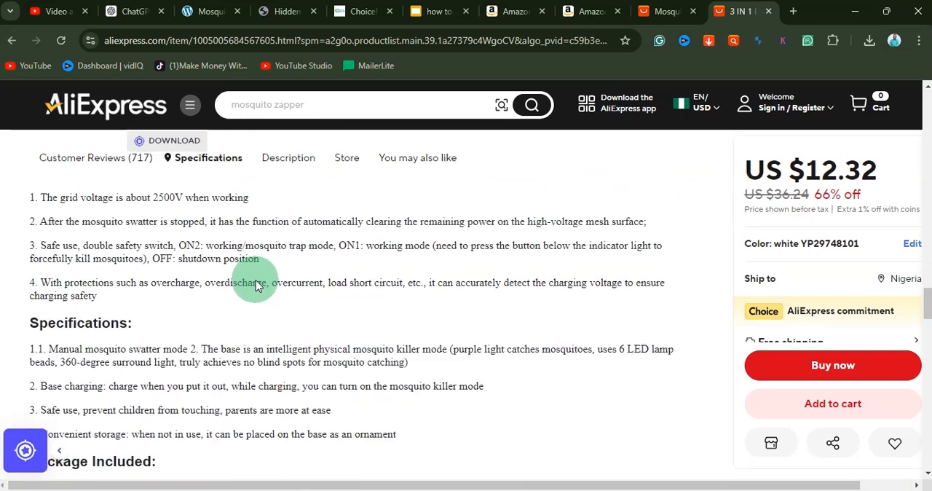
pyautogui.scroll(-4, 256, 281)
pyautogui.click(359, 262)
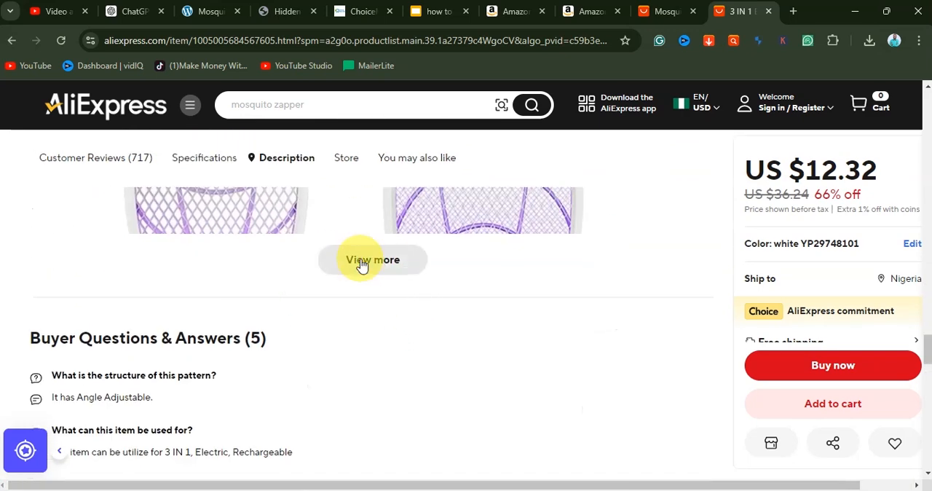
pyautogui.scroll(-12, 429, 372)
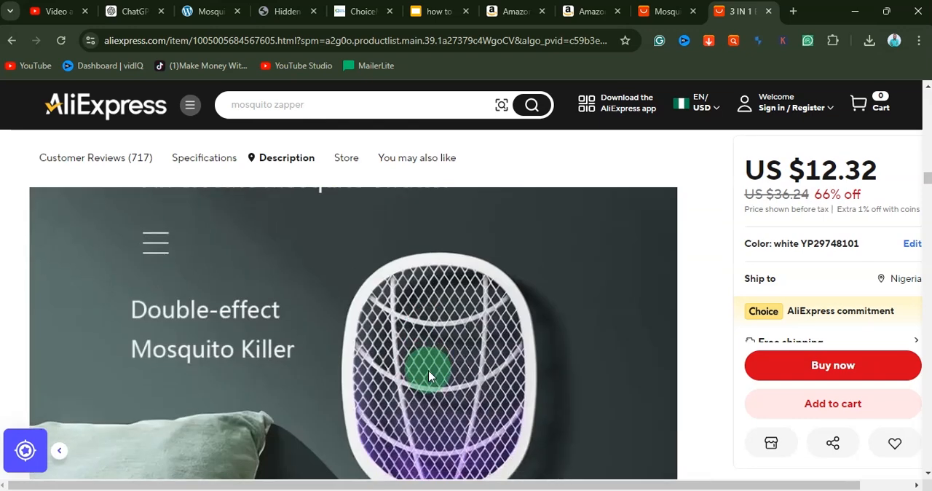
pyautogui.scroll(-12, 430, 376)
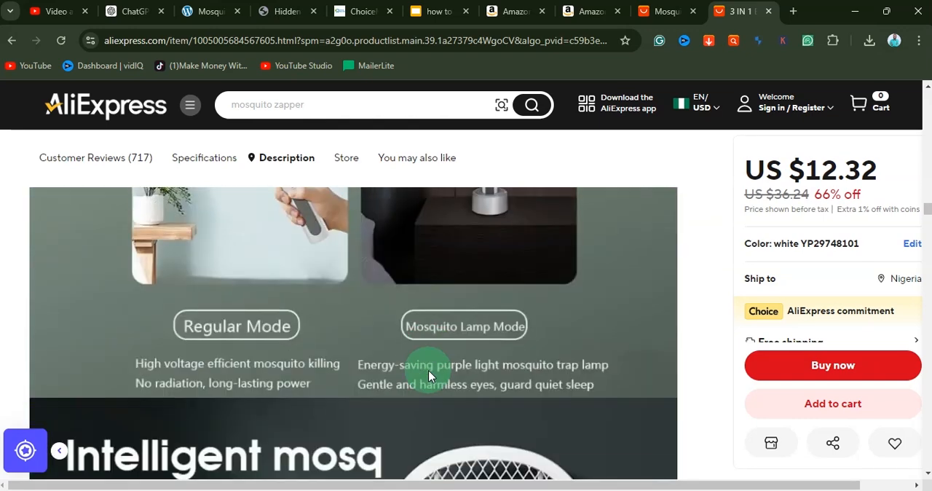
# Step: Download all 21 description images of the AliExpress swatter listing with AliSave Plus
pyautogui.moveTo(927, 209); pyautogui.dragTo(919, 48)
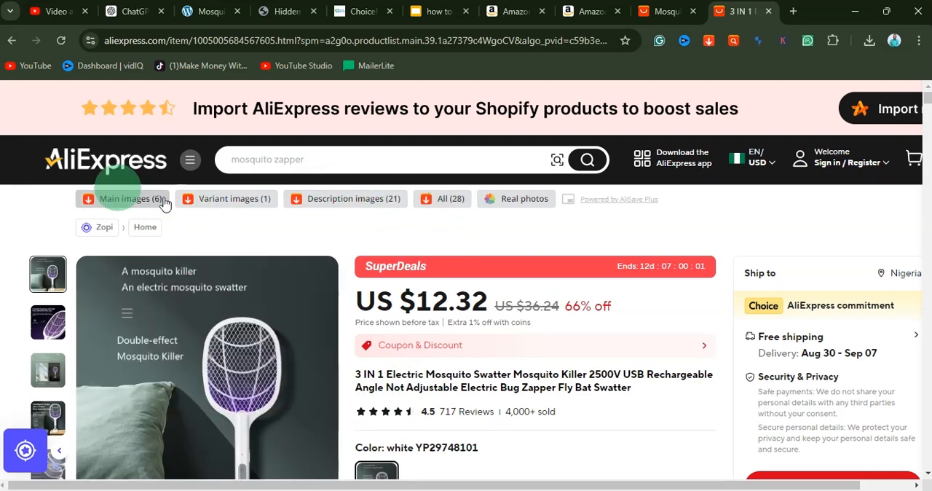
pyautogui.click(329, 201)
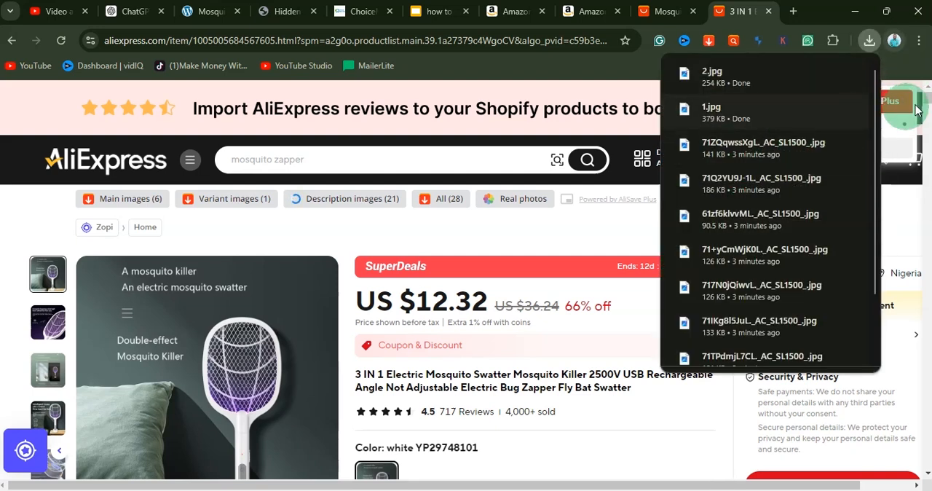
pyautogui.click(869, 41)
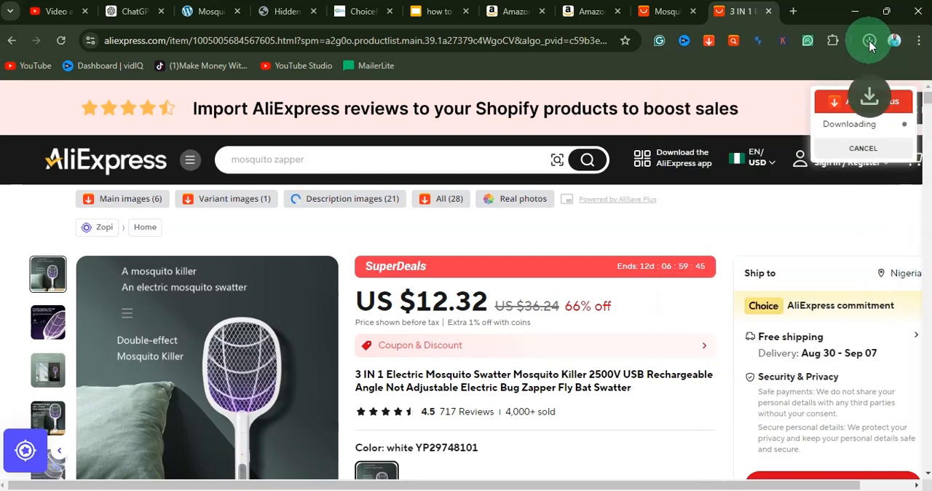
# Step: Show the downloaded files in the description_images folder, look over the images and minimize the folder window
pyautogui.click(870, 43)
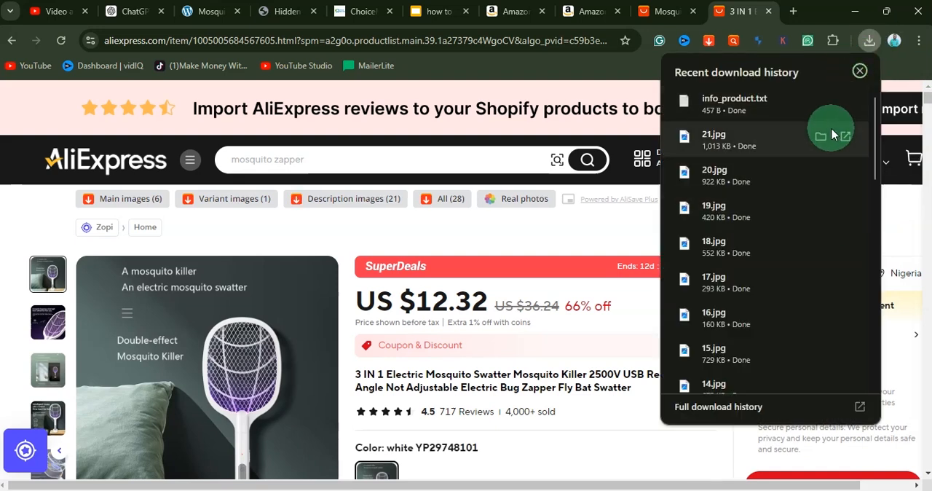
pyautogui.click(816, 142)
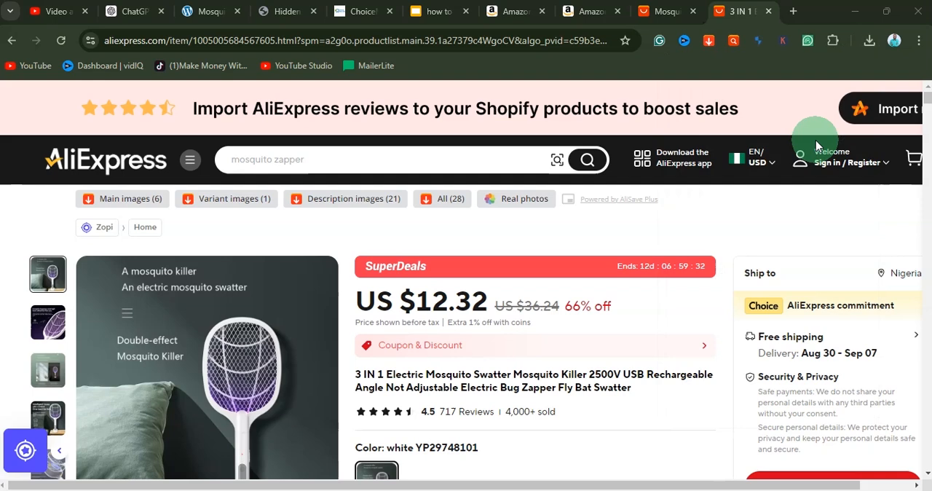
pyautogui.scroll(-3, 308, 264)
pyautogui.scroll(3, 308, 265)
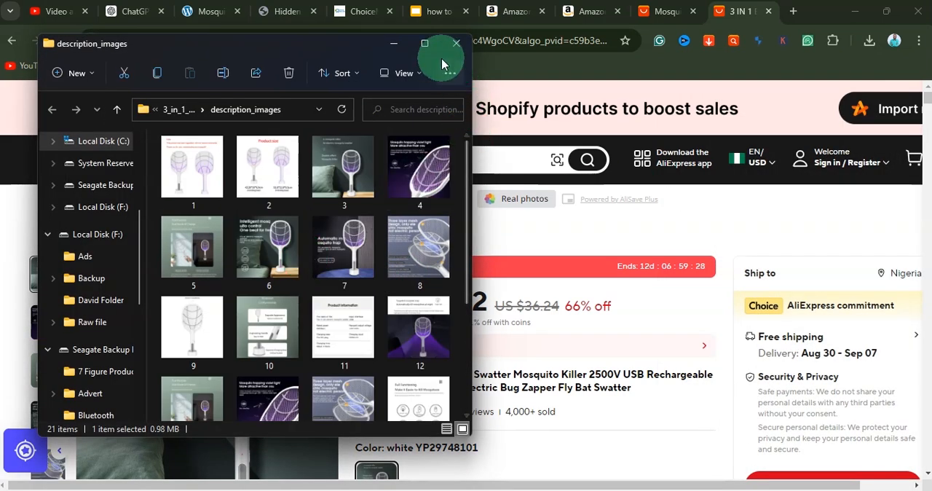
pyautogui.click(425, 43)
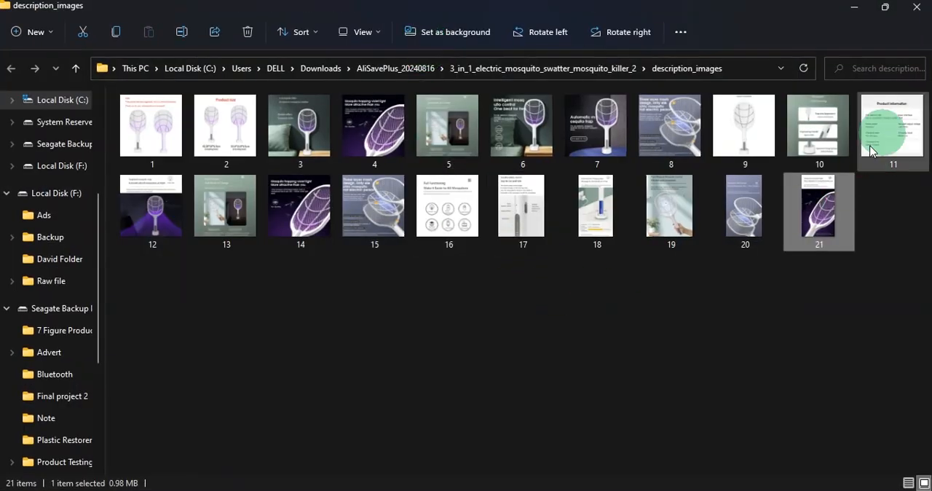
pyautogui.click(885, 7)
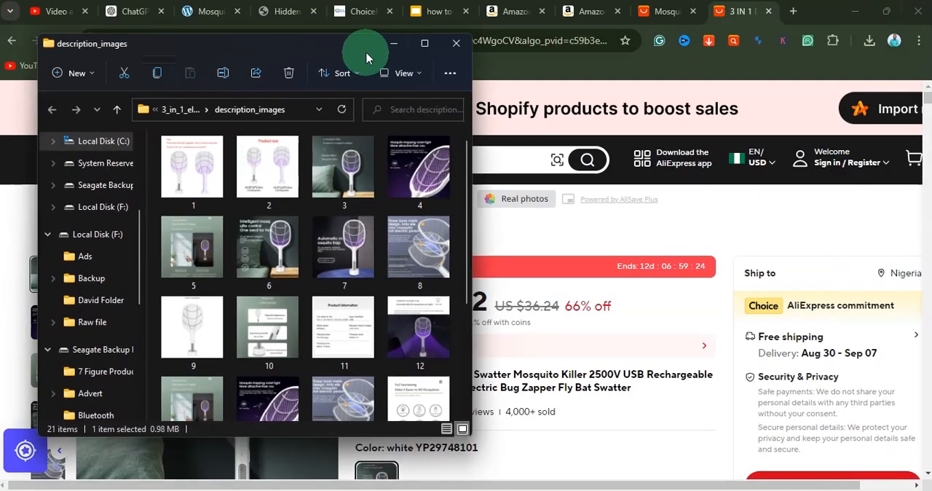
pyautogui.click(394, 44)
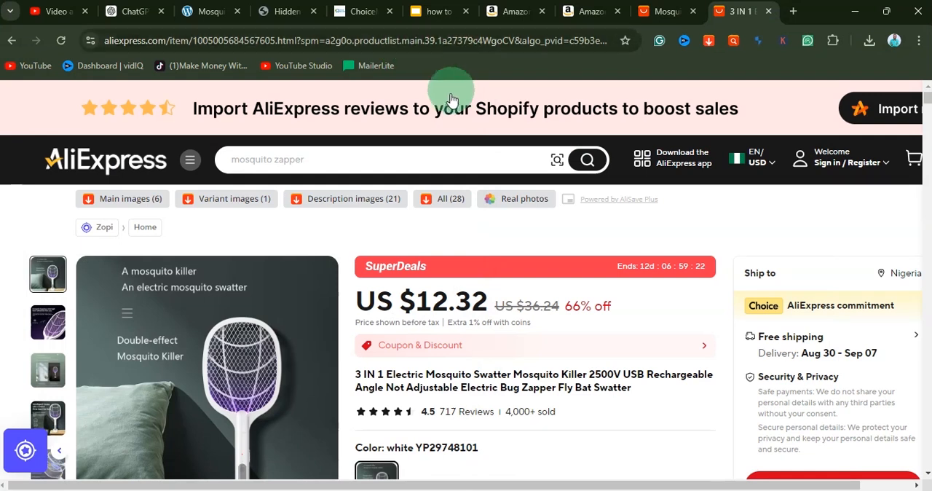
# Step: Open ChatGPT in a new browser tab
pyautogui.click(794, 13)
pyautogui.write('chatgpt.com')
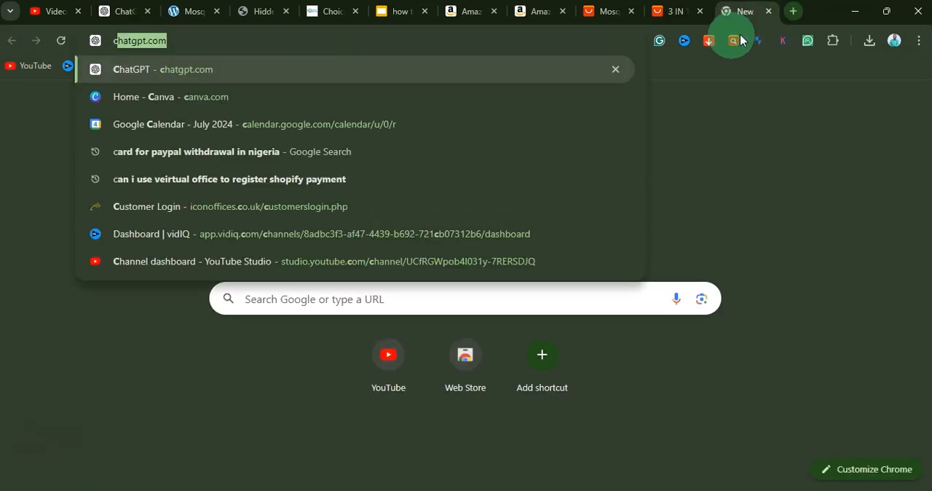
pyautogui.click(169, 73)
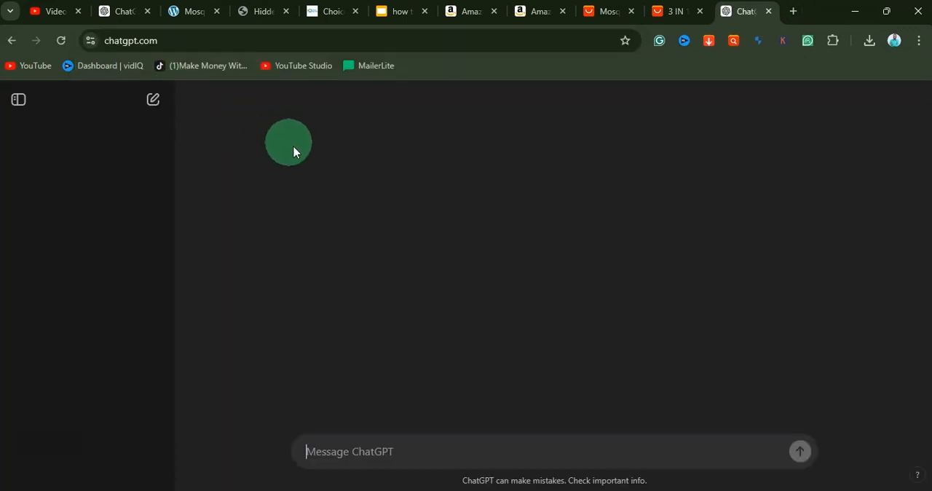
# Step: Copy "Mosquito Zapper" from the AliExpress search and draft a ChatGPT prompt asking for the negative emotional benefits of this mosquito and bug killing product
pyautogui.click(600, 13)
pyautogui.moveTo(320, 108); pyautogui.dragTo(227, 105)
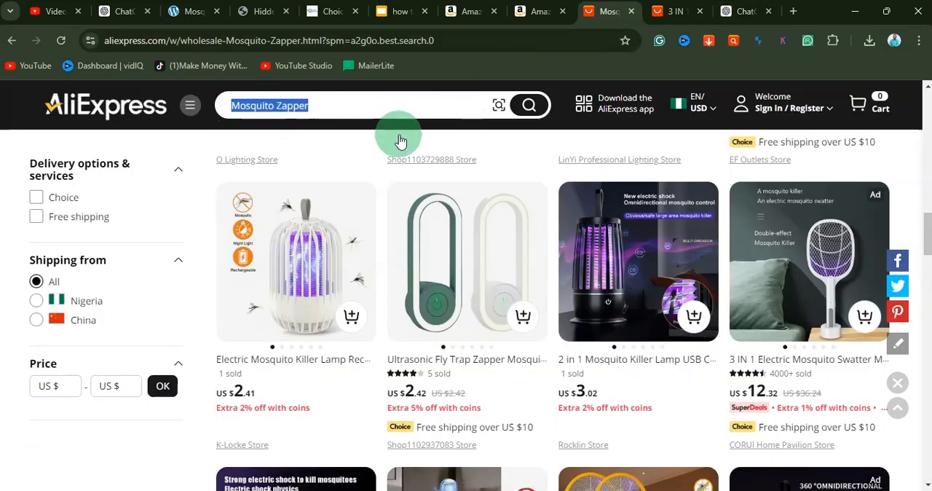
pyautogui.click(739, 11)
pyautogui.click(371, 452)
pyautogui.write('I am selling a product on my store called Mosquito Zapper that helps to kill mosquitos and other bugs what are the negative emotional benefits of this product')
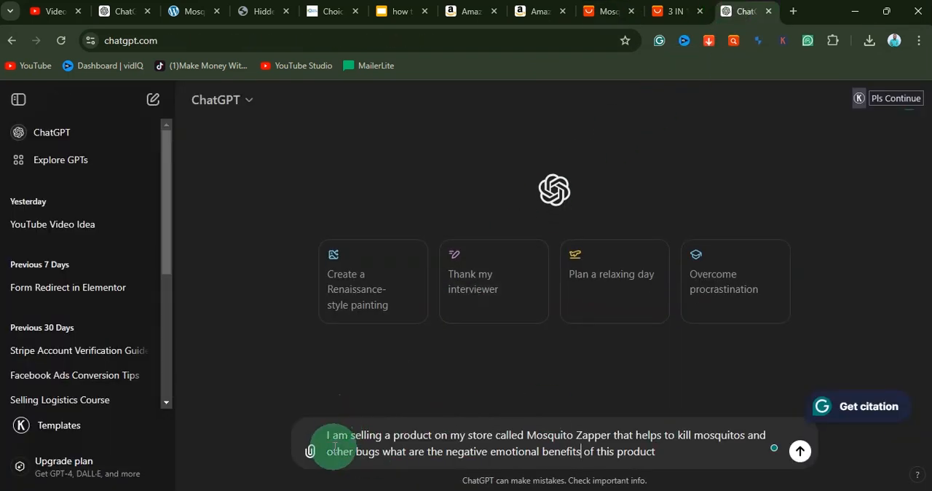
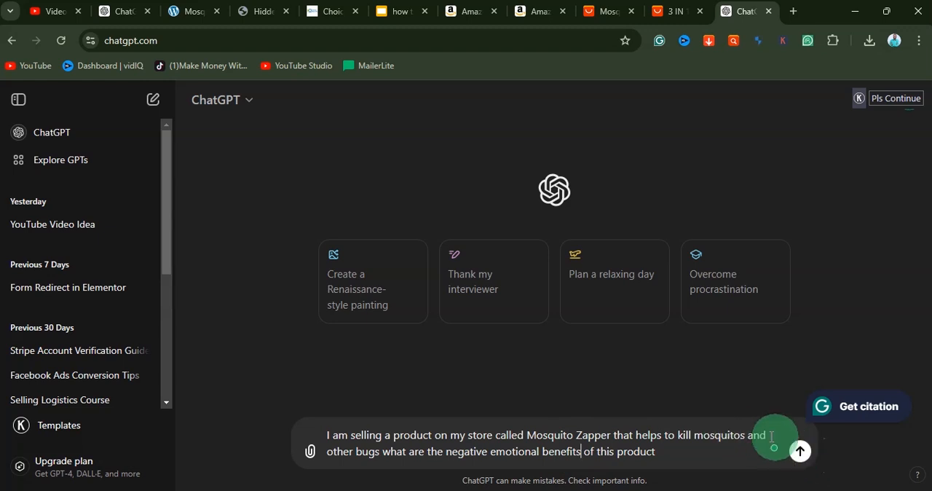
# Step: Send the drafted negative emotional benefits prompt and follow up by asking "what is the main point of my audience"
pyautogui.click(804, 452)
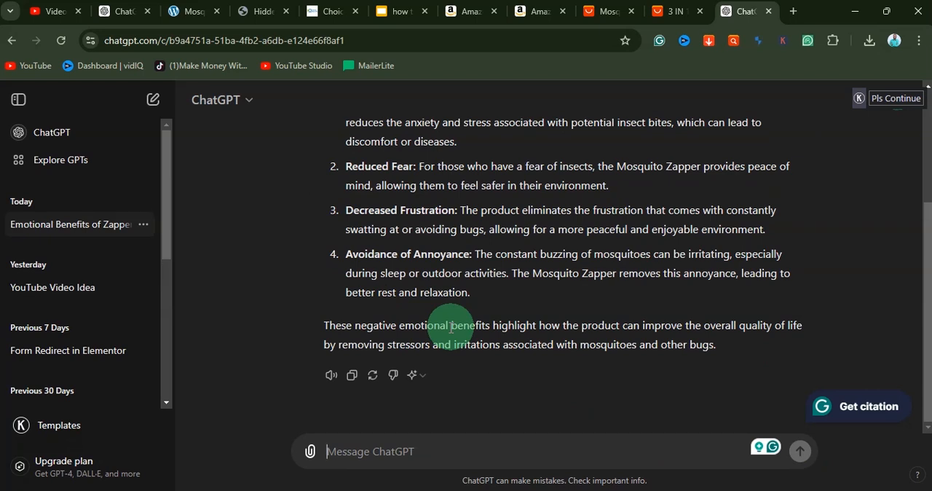
pyautogui.write('what')
pyautogui.write(' is the main point of my audience')
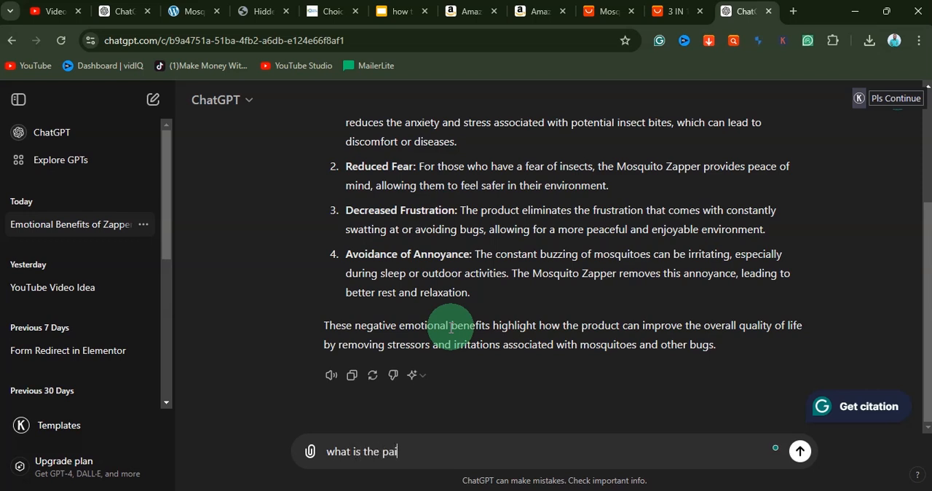
pyautogui.press('Return')
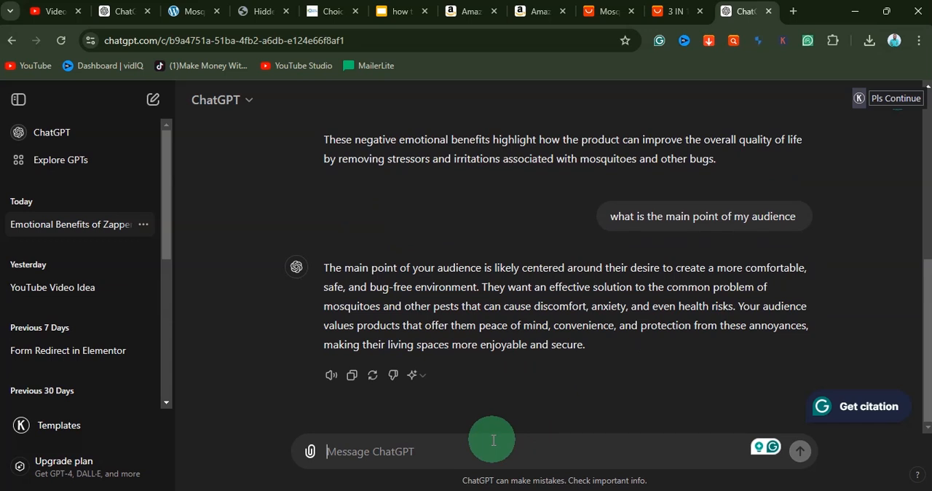
# Step: Ask ChatGPT to "list out the pain points"
pyautogui.write('list y')
pyautogui.press('BackSpace')
pyautogui.write('th')
pyautogui.write('pain points')
pyautogui.click(343, 450)
pyautogui.write('out')
pyautogui.press('Return')
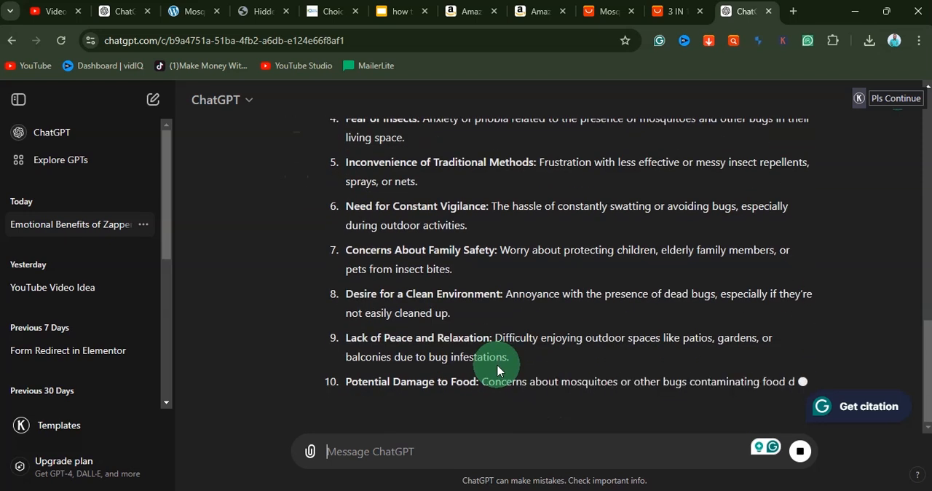
# Step: Examine the audience pain points ChatGPT lists, highlighting the one about concerns for family safety
pyautogui.scroll(5, 498, 371)
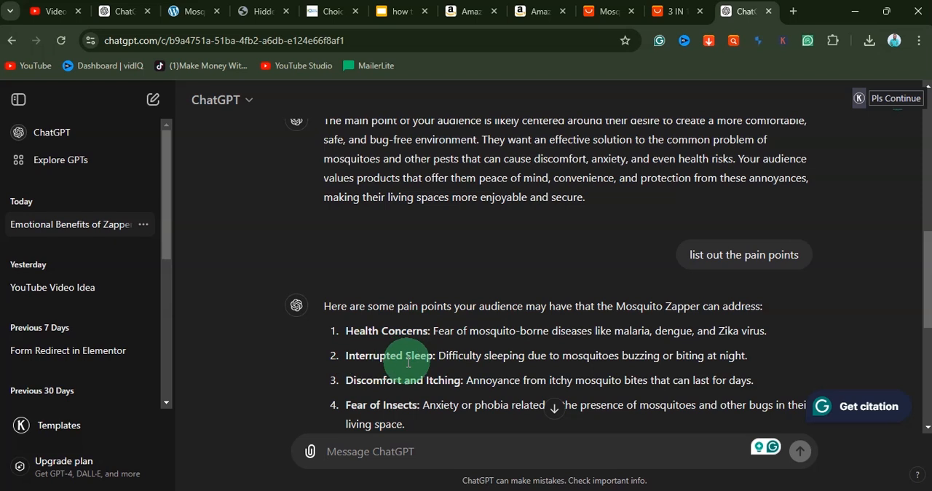
pyautogui.scroll(-1, 430, 375)
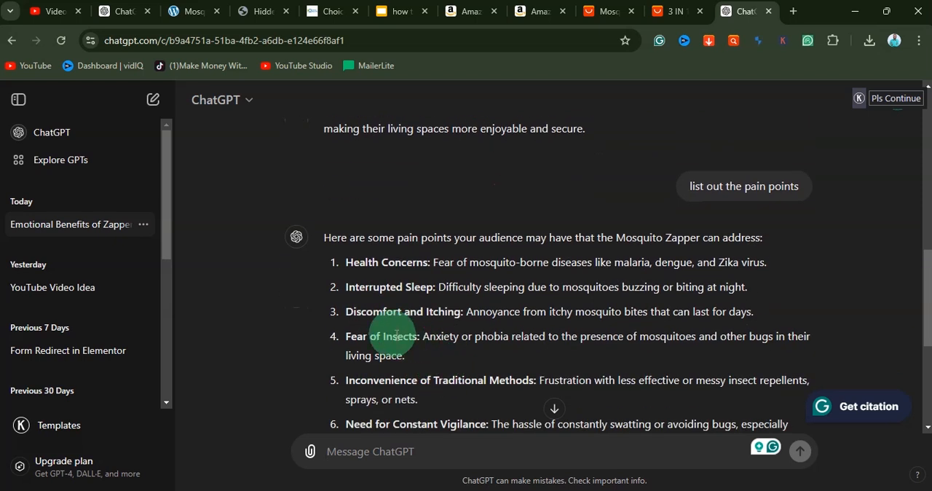
pyautogui.scroll(-2, 426, 333)
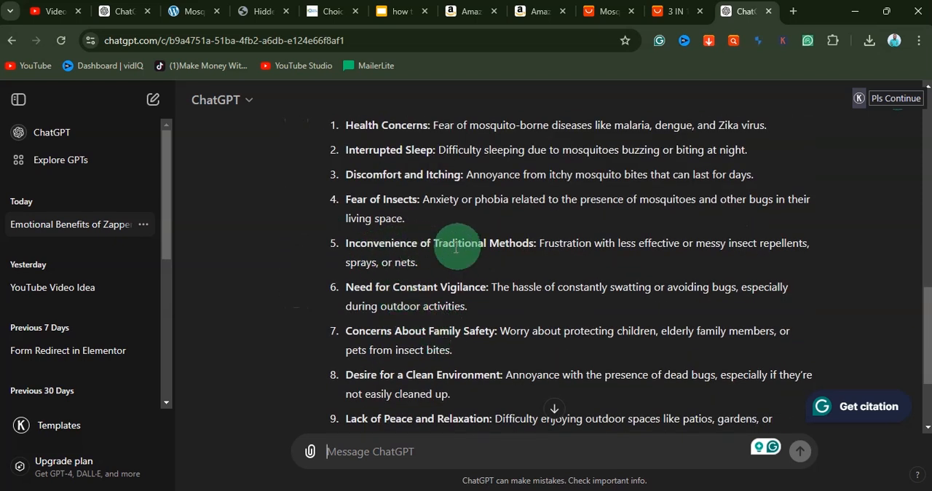
pyautogui.scroll(-1, 466, 247)
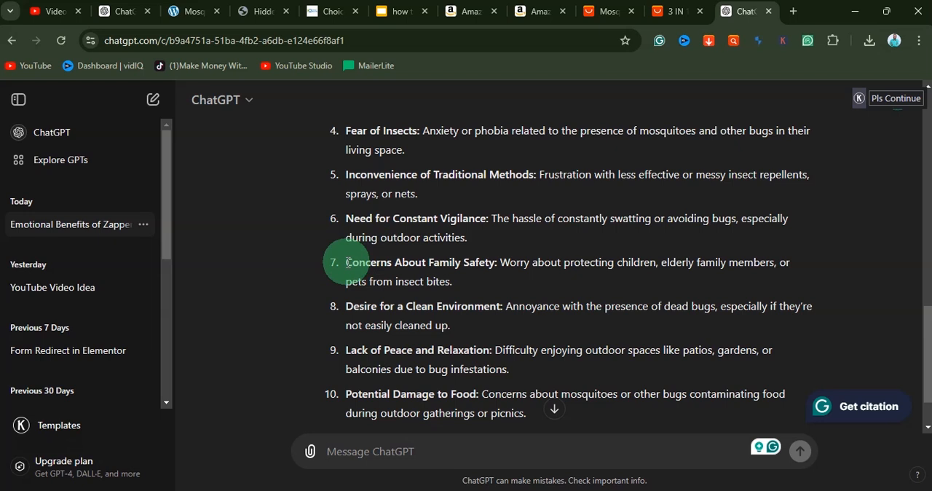
pyautogui.moveTo(347, 262); pyautogui.dragTo(478, 287)
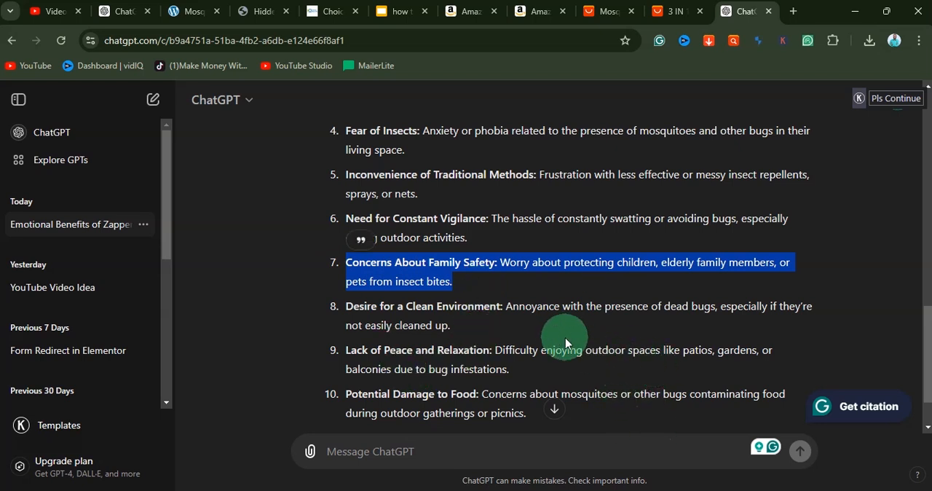
pyautogui.click(460, 284)
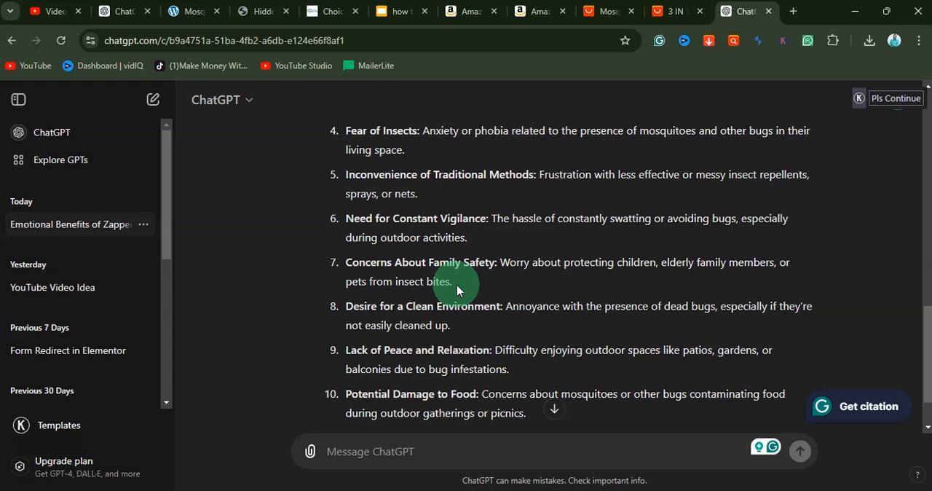
pyautogui.moveTo(457, 285); pyautogui.dragTo(503, 263)
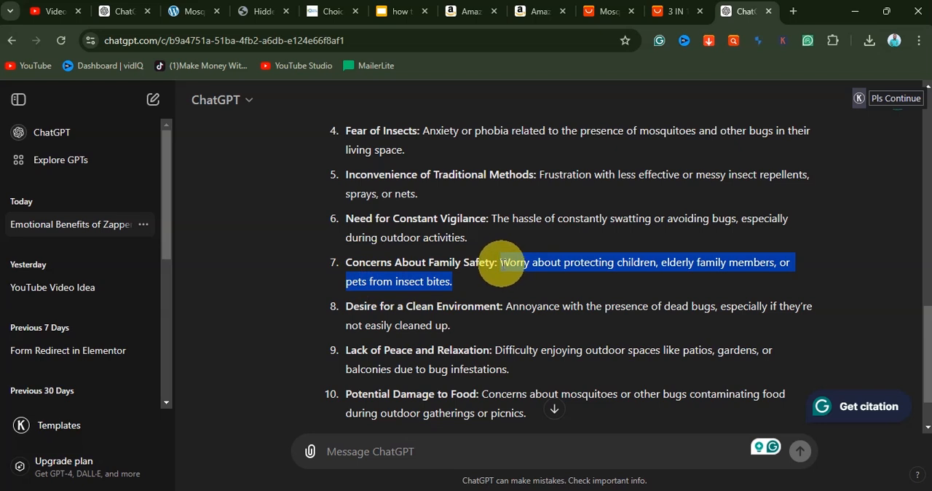
pyautogui.click(502, 263)
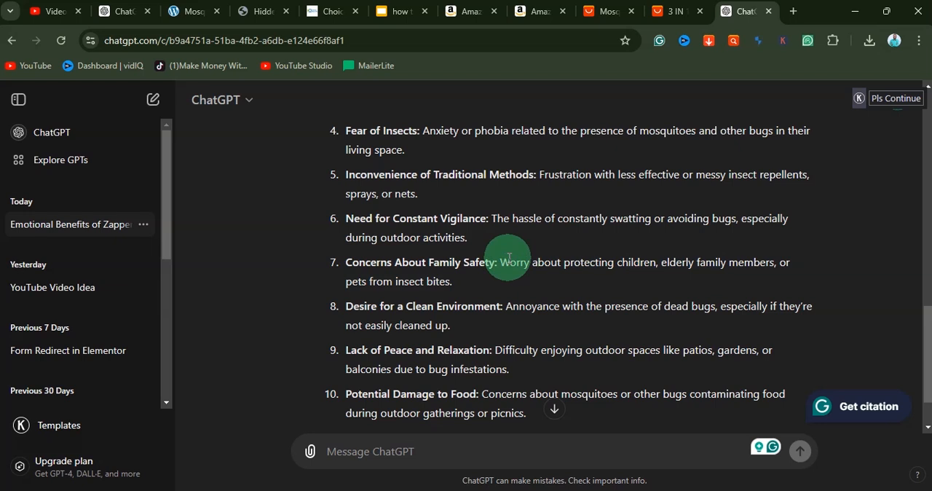
# Step: Regenerate ChatGPT's pain points response to get another version of the list
pyautogui.scroll(-1, 464, 313)
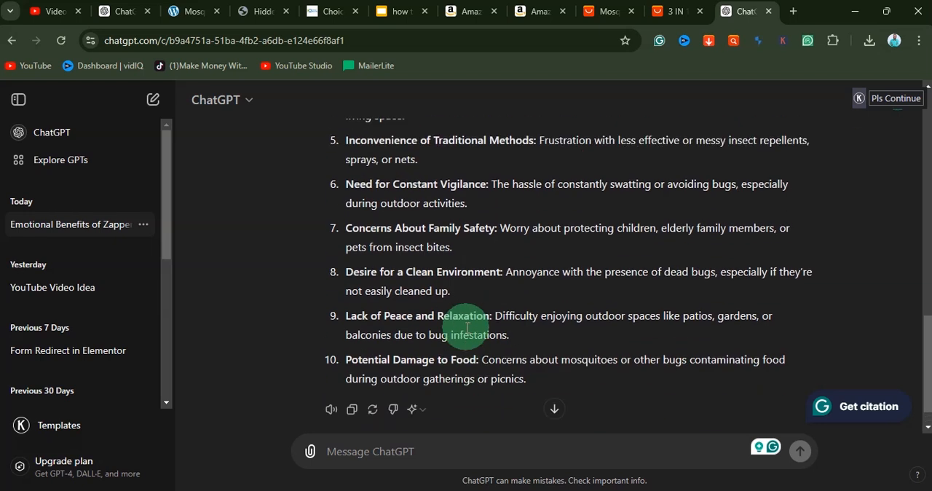
pyautogui.scroll(1, 467, 328)
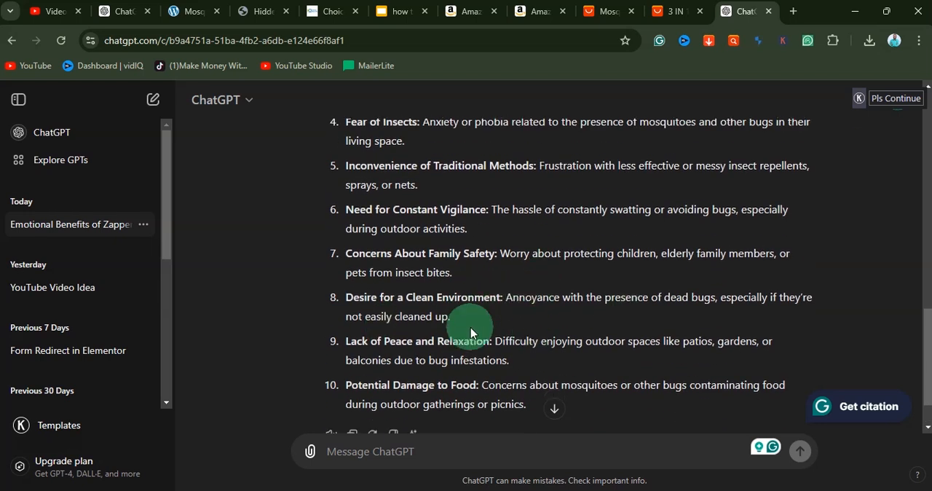
pyautogui.scroll(-2, 470, 326)
pyautogui.click(374, 375)
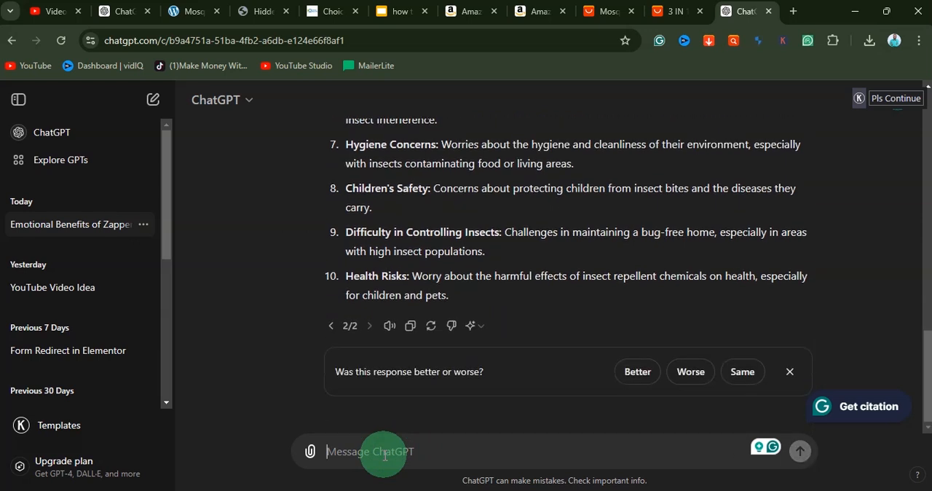
# Step: Ask ChatGPT to "List out 10 benefits of this product using some emotional words"
pyautogui.click(385, 454)
pyautogui.write('List o')
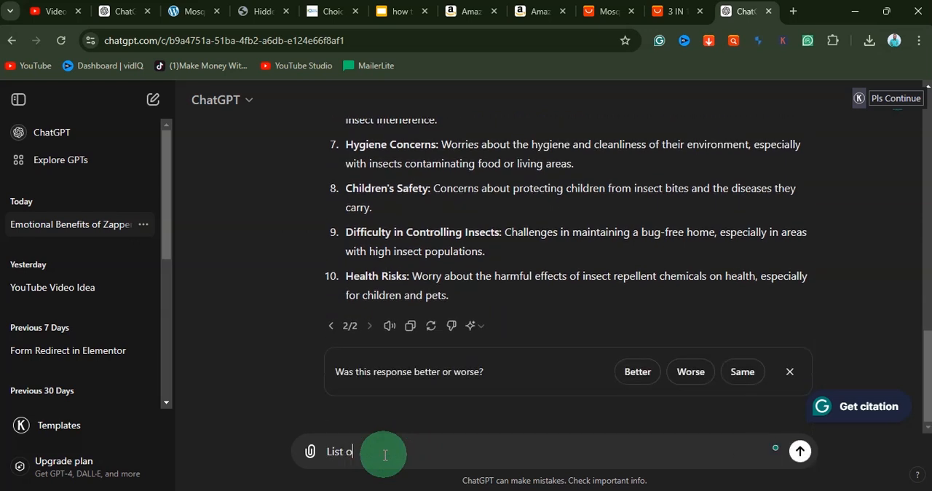
pyautogui.write('ut 10')
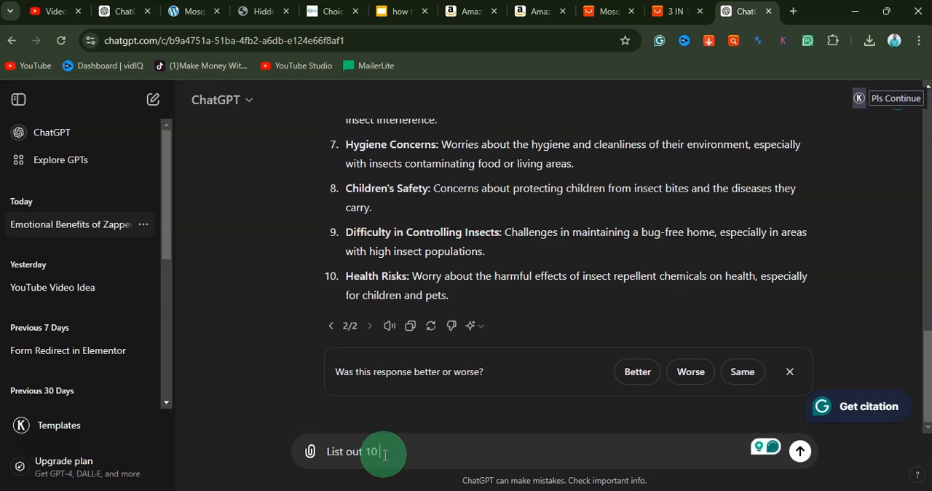
pyautogui.write(' Lenifit')
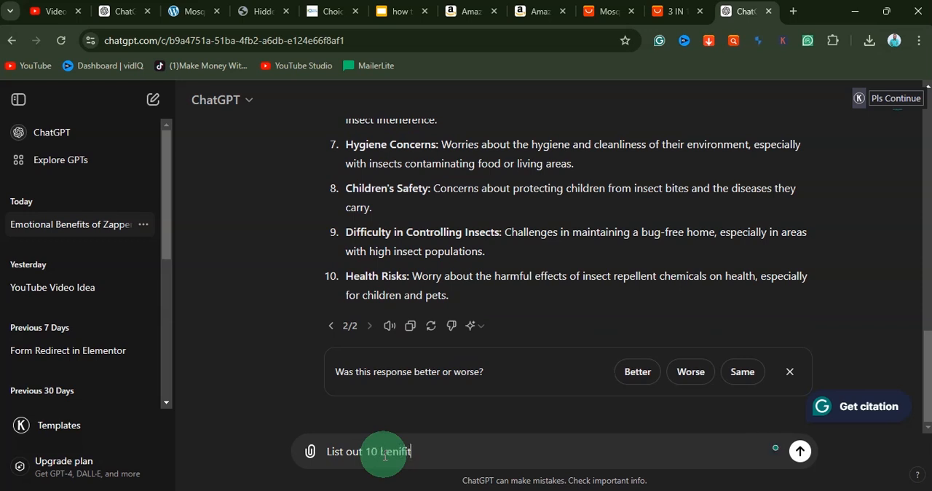
pyautogui.write(' of this product')
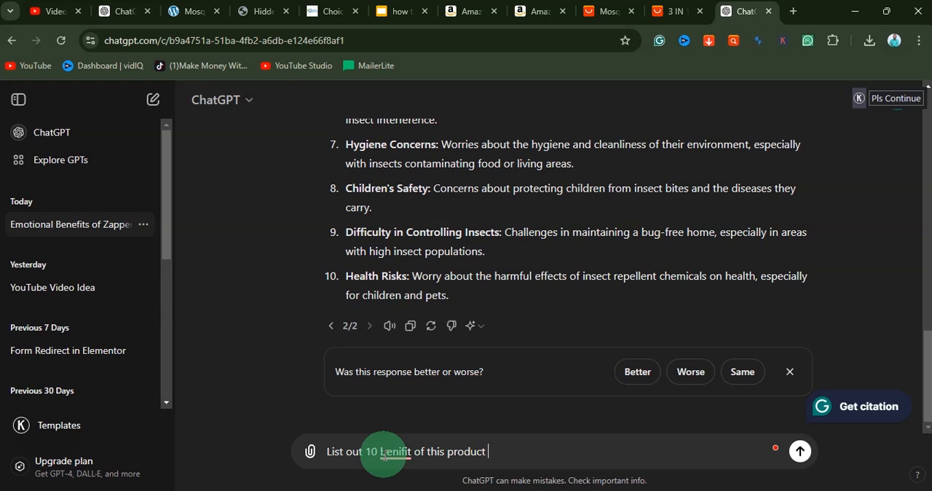
pyautogui.write(' usingsome emotional words')
pyautogui.click(415, 369)
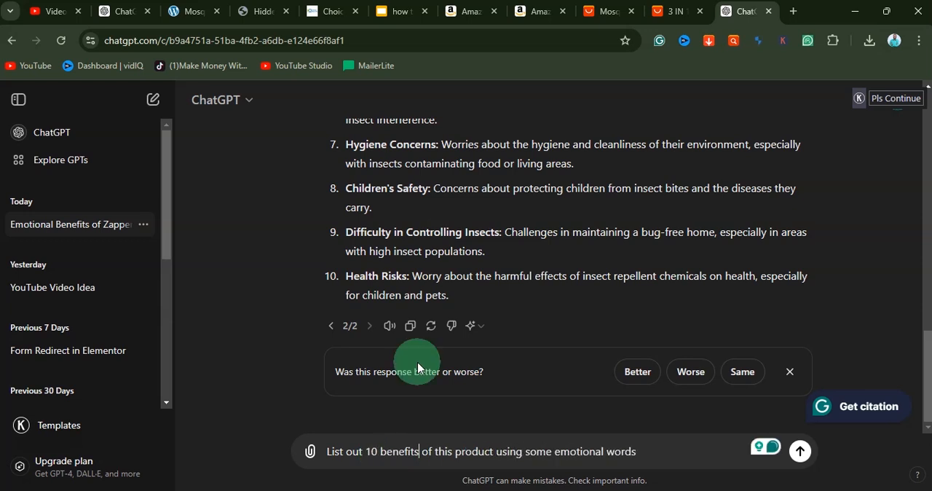
pyautogui.click(799, 452)
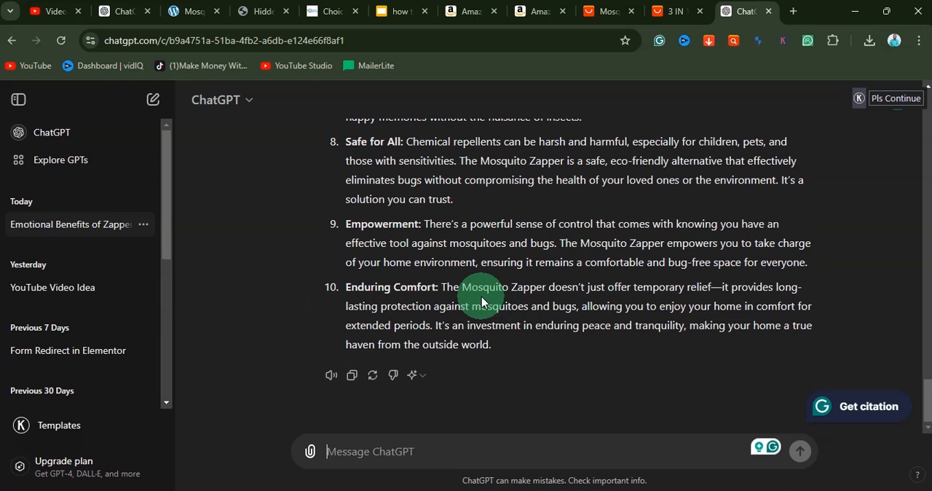
# Step: Glance over the benefits and ask ChatGPT to "generate 15 powerful headlines using emotion, urgency, pain, persuasion, and scarcity"
pyautogui.scroll(1, 481, 302)
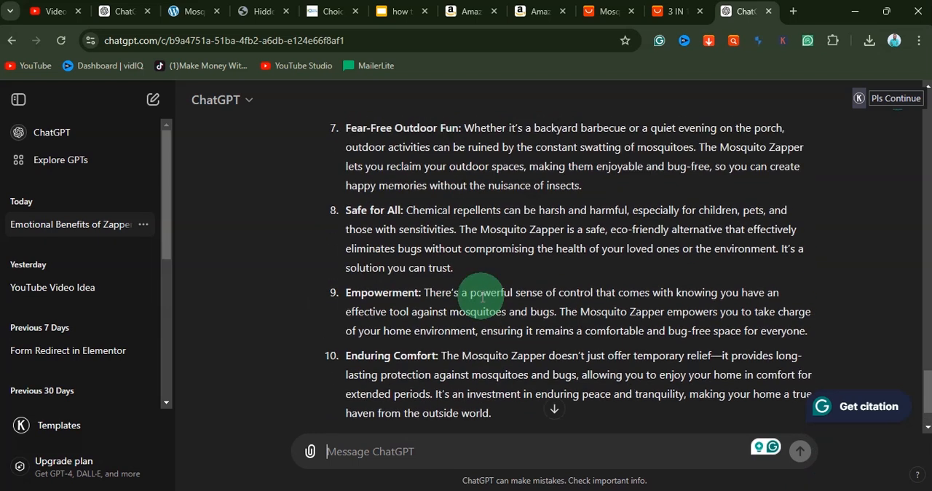
pyautogui.scroll(-1, 481, 297)
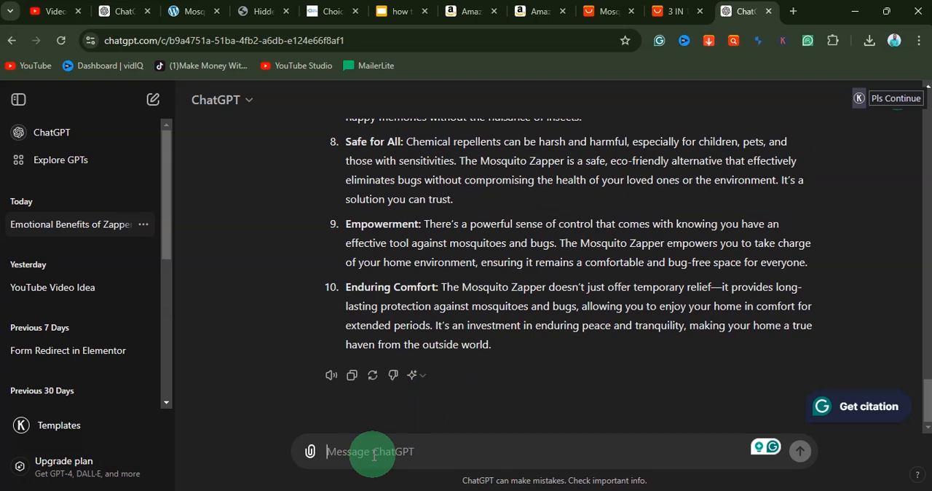
pyautogui.write('ge')
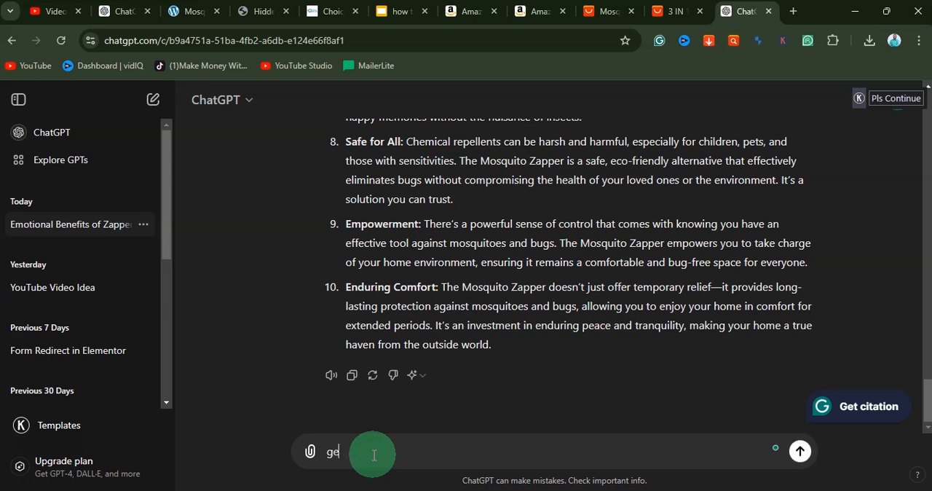
pyautogui.write('narte')
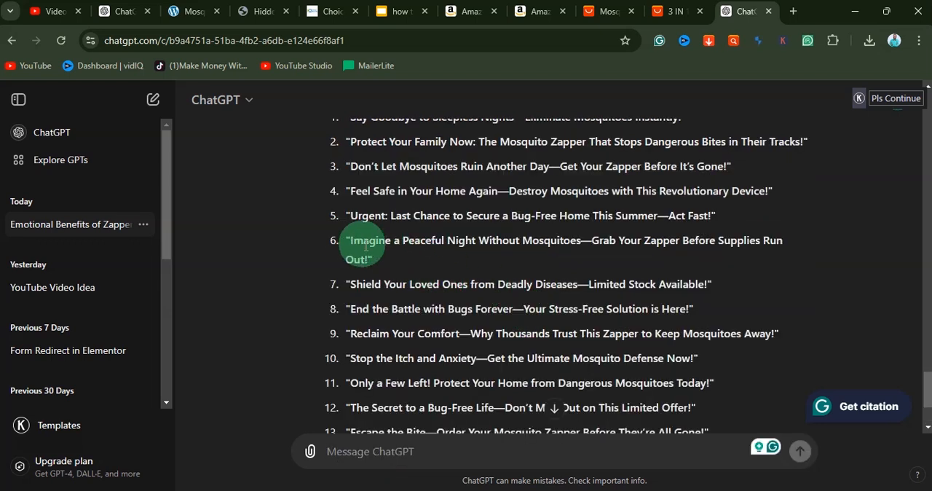
# Step: Copy "Imagine a Peaceful Night Without Mosquitoe" from headline 6, paste it below the last review in the Notepad notes, and return to ChatGPT
pyautogui.moveTo(350, 240); pyautogui.dragTo(577, 251)
pyautogui.rightClick(411, 246)
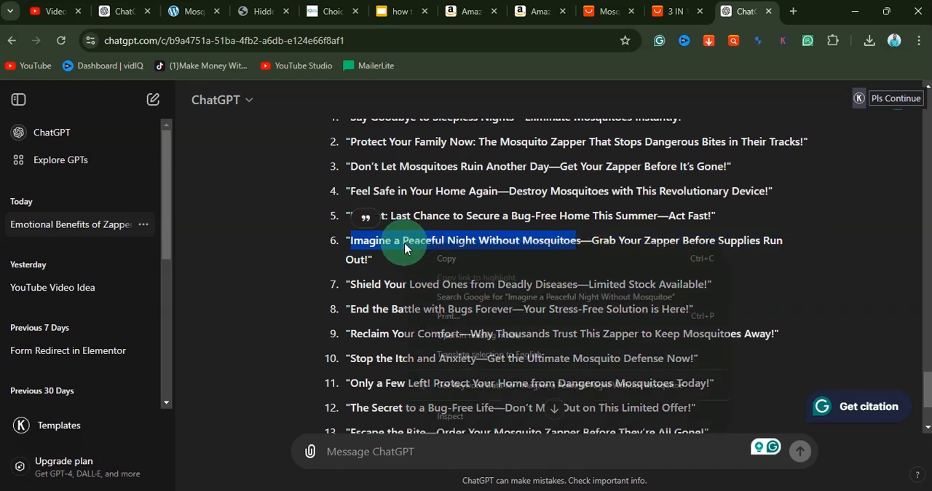
pyautogui.click(446, 259)
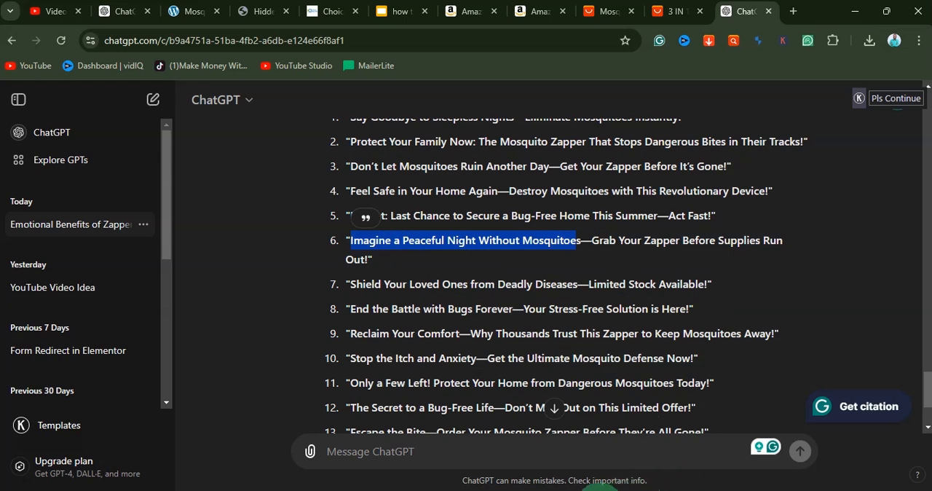
pyautogui.click(604, 489)
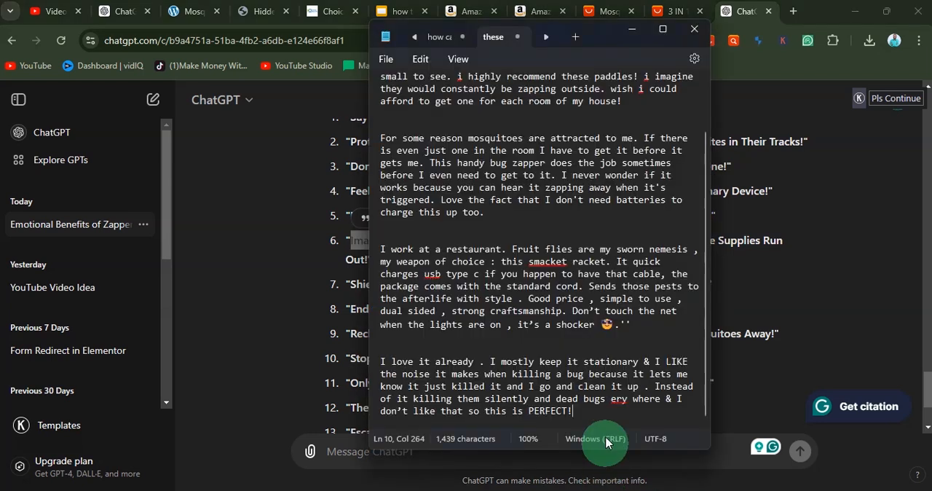
pyautogui.scroll(1, 597, 382)
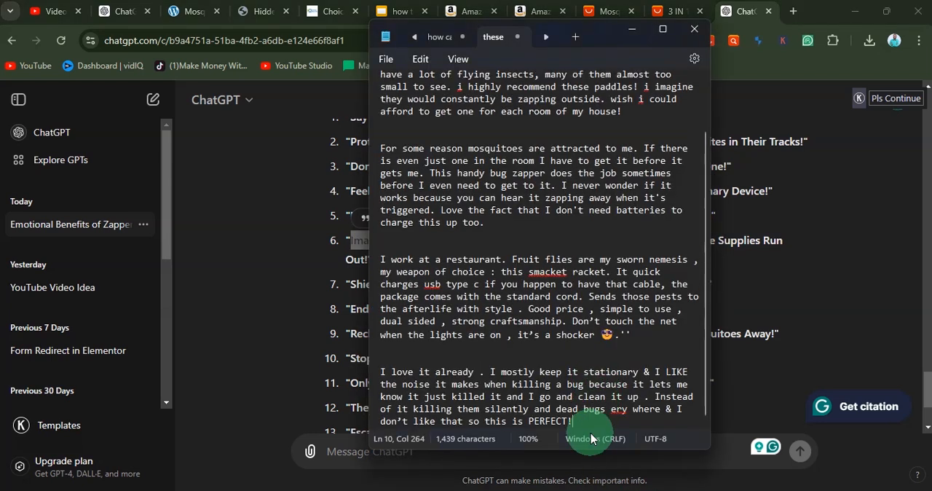
pyautogui.press('Return')
pyautogui.press('Return')
pyautogui.press('Return')
pyautogui.hotkey('ctrl', 'v')
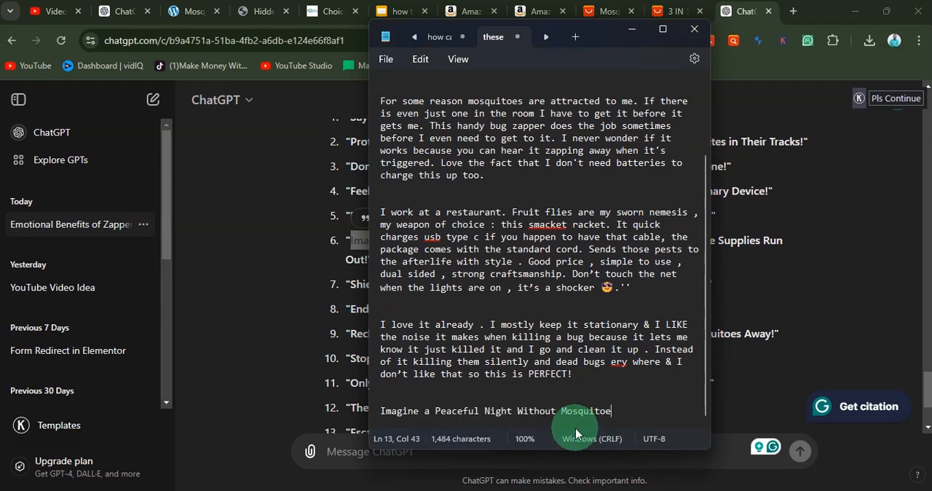
pyautogui.click(359, 245)
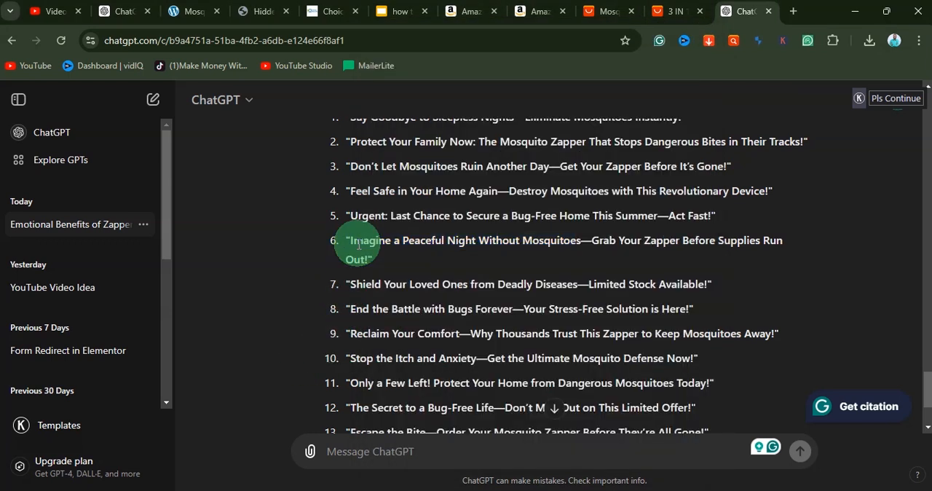
# Step: Look over all 15 headlines and regenerate the response for a new set
pyautogui.scroll(1, 423, 262)
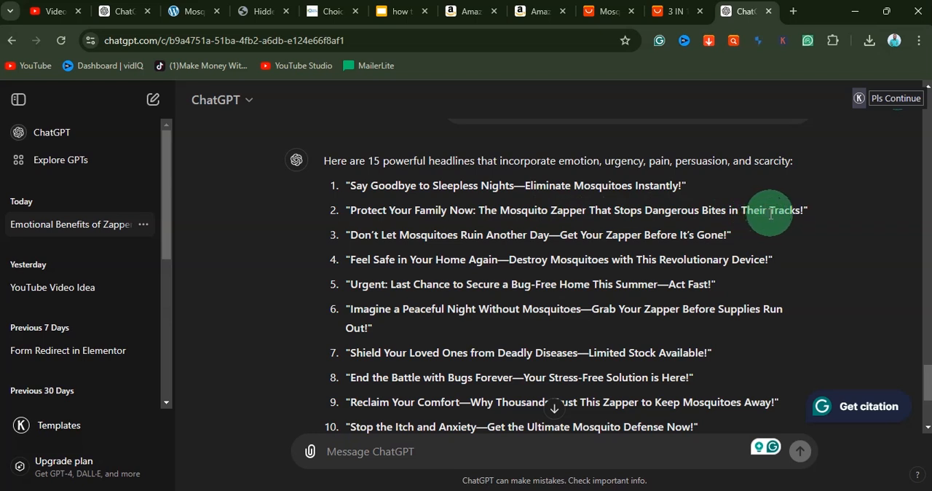
pyautogui.scroll(-2, 466, 247)
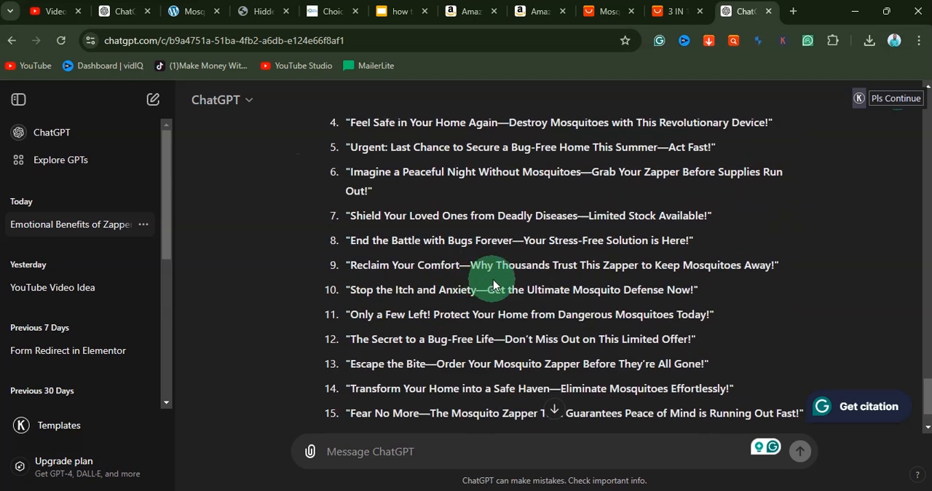
pyautogui.scroll(-1, 495, 276)
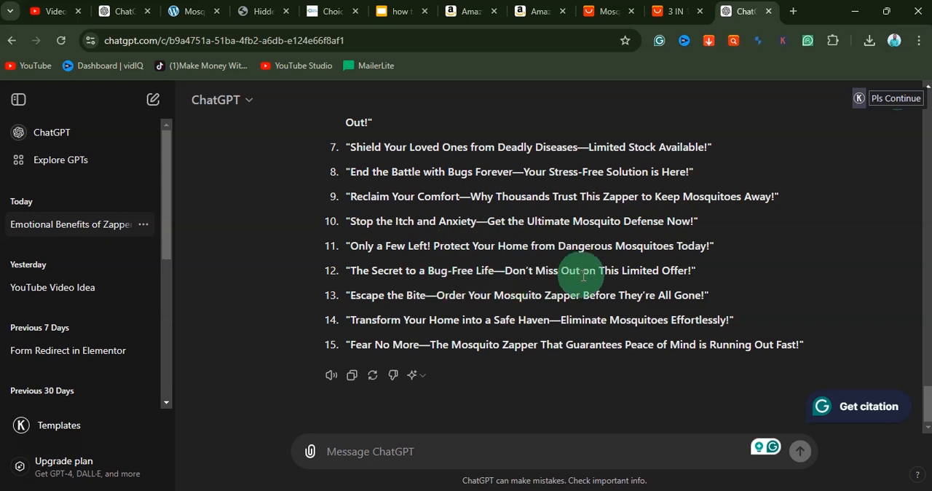
pyautogui.click(376, 378)
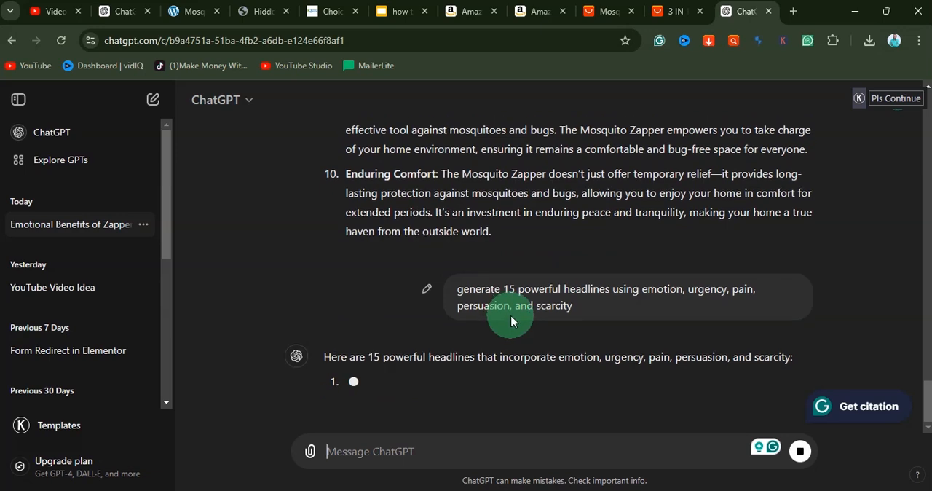
# Step: Copy headline 2, "Protect Your Family from Deadly Mosquitoes—Act Now Before It's Too Late!", to a new line in the Notepad notes and return to ChatGPT
pyautogui.click(430, 327)
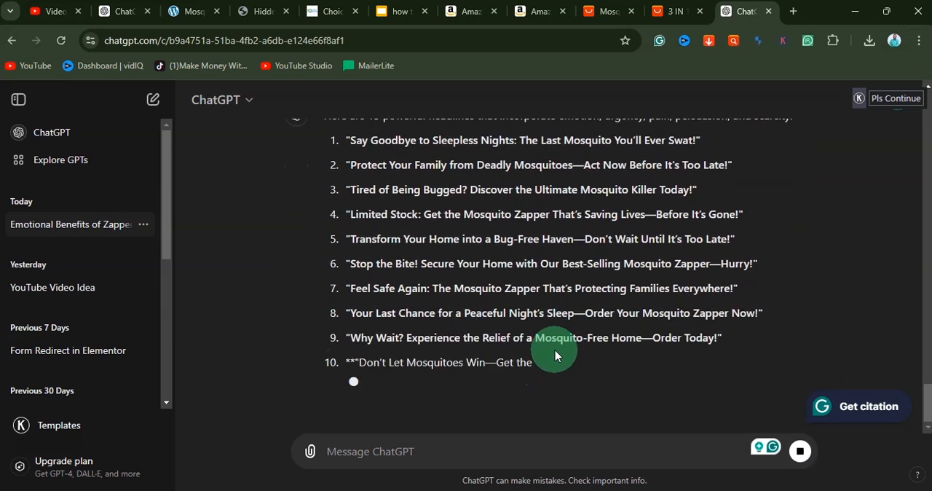
pyautogui.scroll(2, 548, 350)
pyautogui.moveTo(350, 301); pyautogui.dragTo(603, 311)
pyautogui.moveTo(686, 311); pyautogui.dragTo(735, 310)
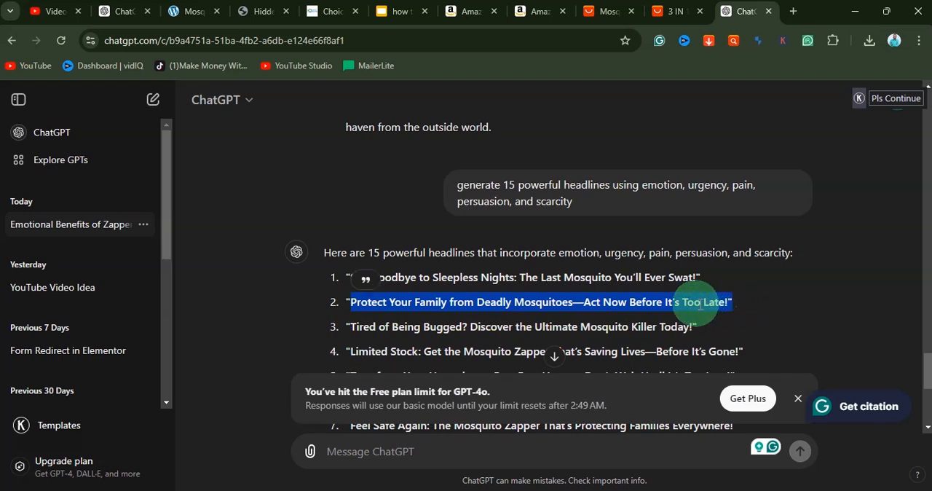
pyautogui.click(431, 295)
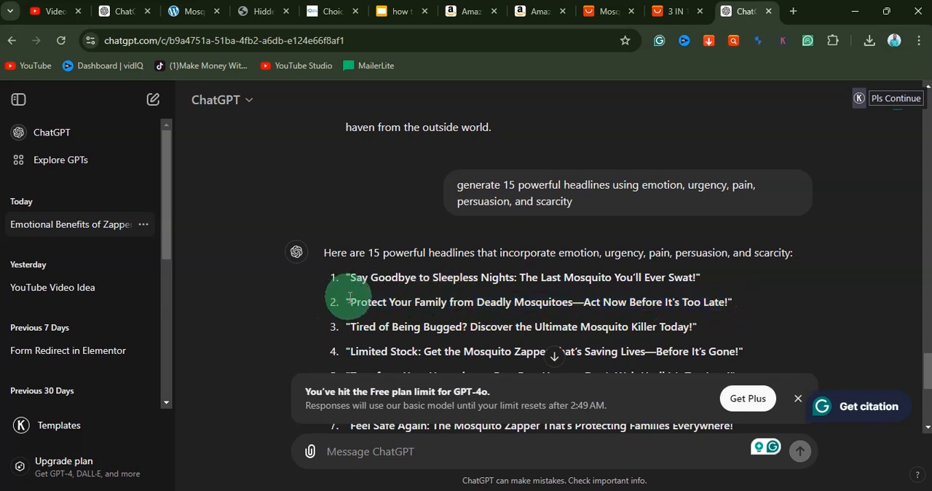
pyautogui.moveTo(352, 298); pyautogui.dragTo(567, 315)
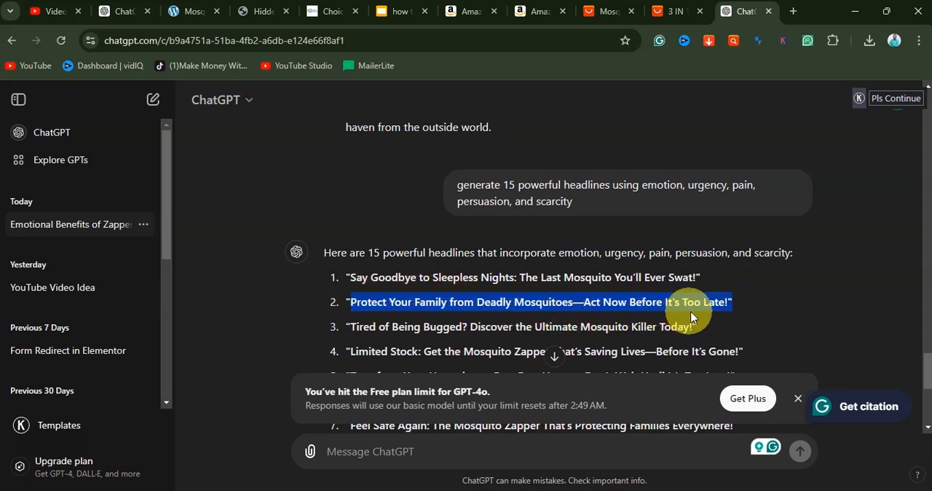
pyautogui.moveTo(727, 311); pyautogui.dragTo(718, 301)
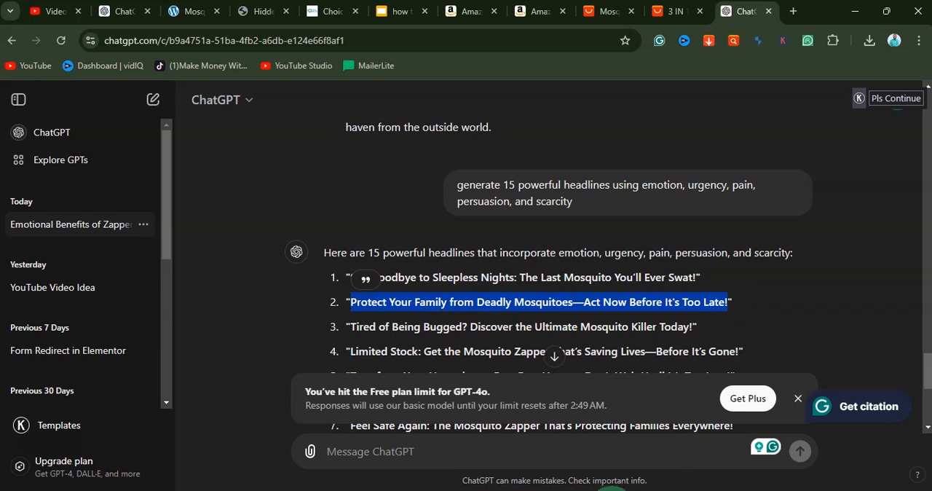
pyautogui.click(600, 490)
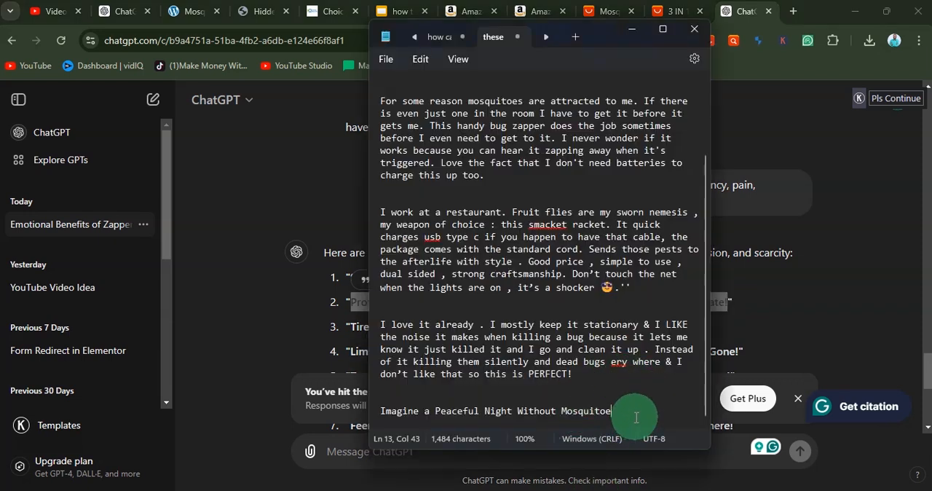
pyautogui.press('Return')
pyautogui.hotkey('ctrl', 'v')
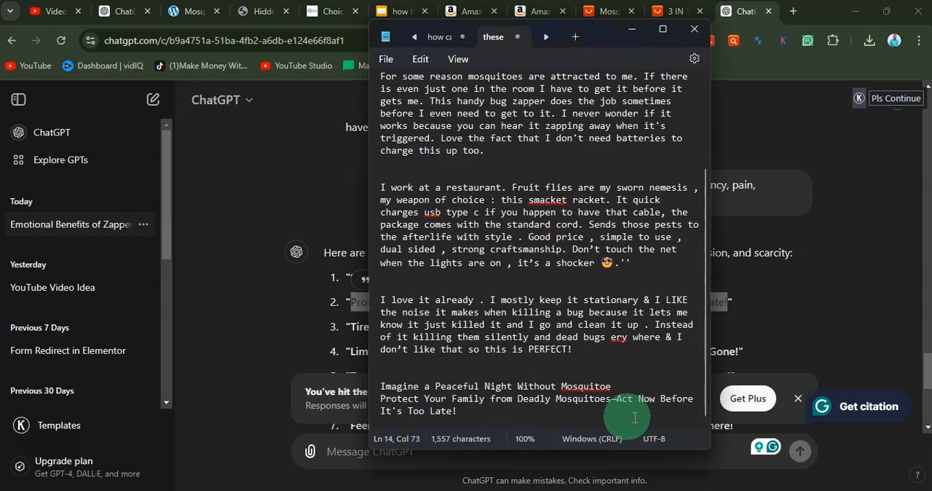
pyautogui.click(362, 322)
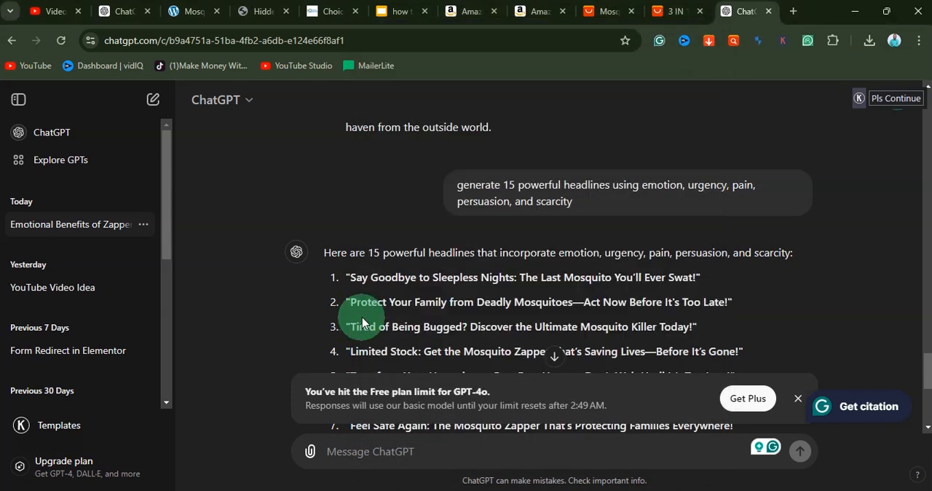
# Step: Dismiss the Free plan limit notice and look over the remaining regenerated headlines
pyautogui.scroll(-3, 393, 320)
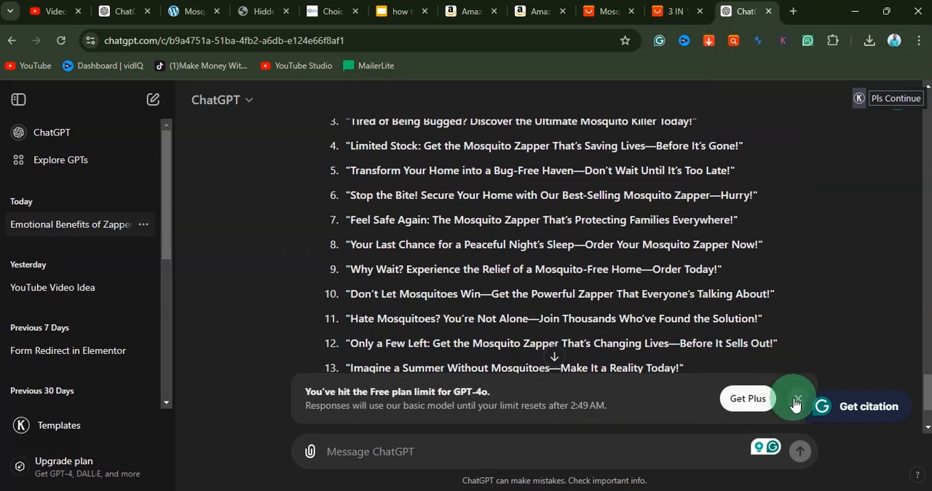
pyautogui.click(797, 402)
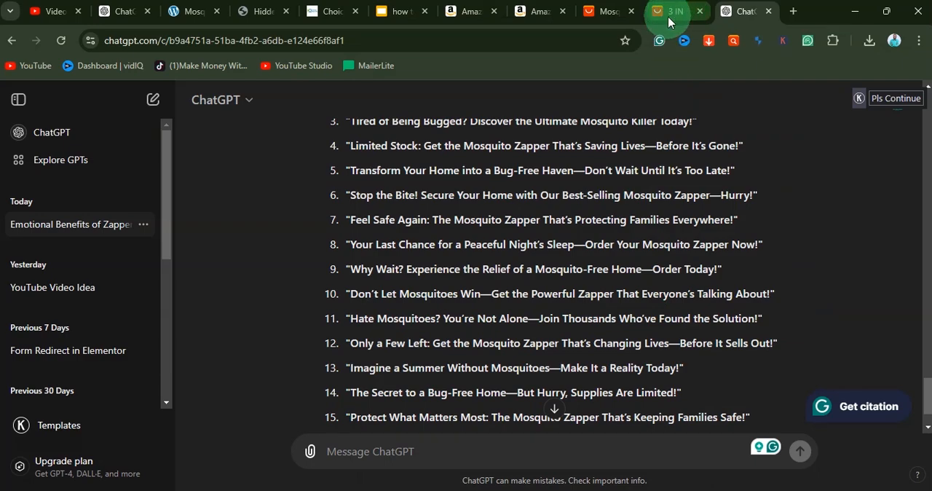
pyautogui.scroll(8, 469, 287)
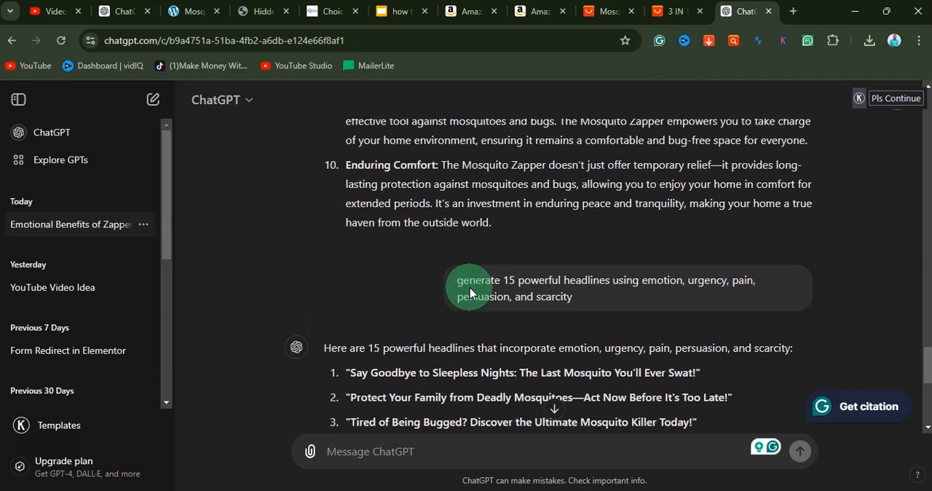
pyautogui.scroll(-6, 470, 288)
pyautogui.scroll(-4, 470, 288)
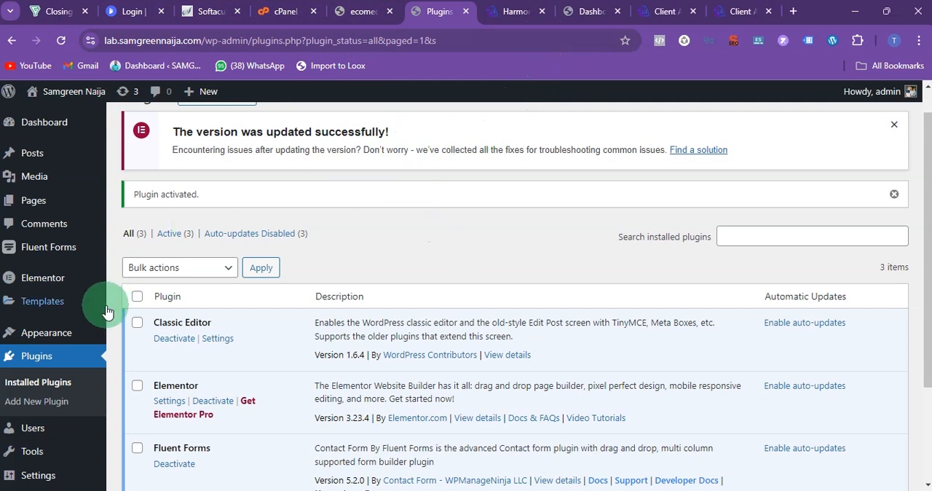
# Step: In the WordPress admin, add a new page titled "Mosquito Zapper" and publish it
pyautogui.moveTo(40, 204)
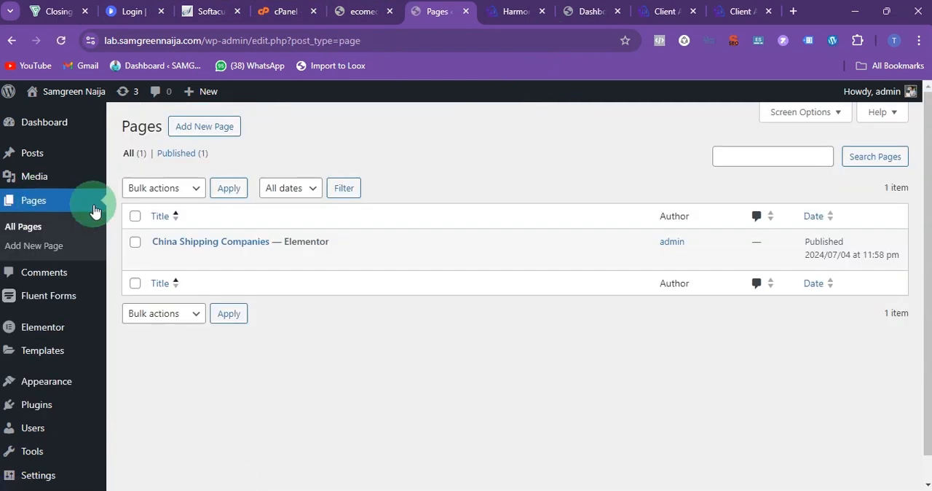
pyautogui.click(231, 130)
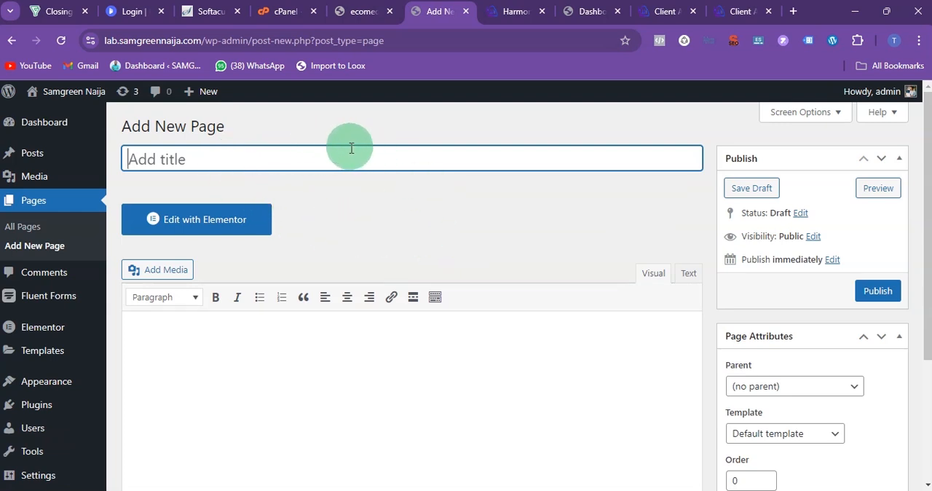
pyautogui.write('Mosquito Zapper')
pyautogui.click(431, 214)
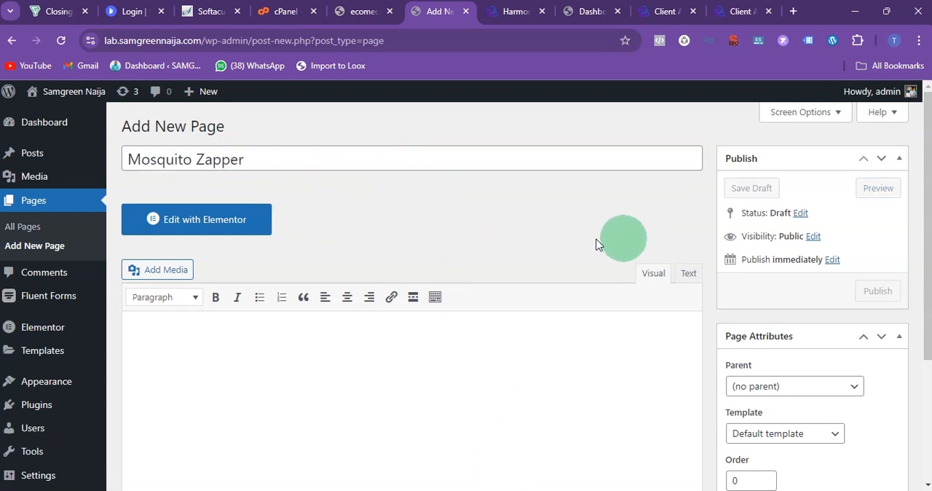
pyautogui.click(881, 293)
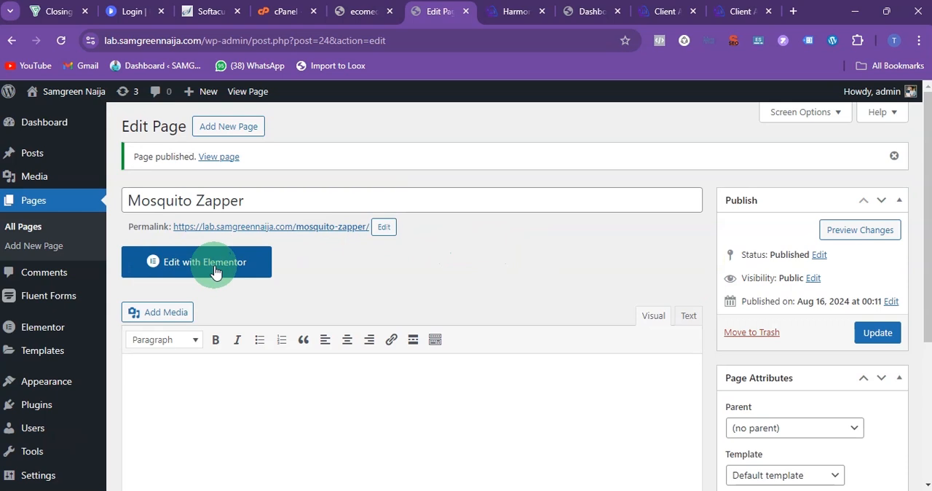
# Step: Open the Mosquito Zapper page in the Elementor editor and look over its default layout
pyautogui.click(214, 272)
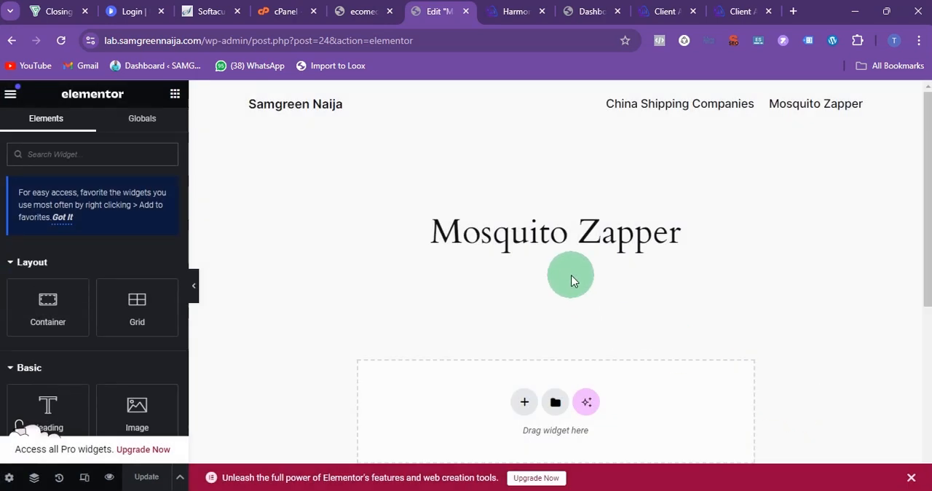
pyautogui.scroll(-3, 573, 276)
pyautogui.scroll(3, 572, 277)
pyautogui.scroll(-1, 571, 281)
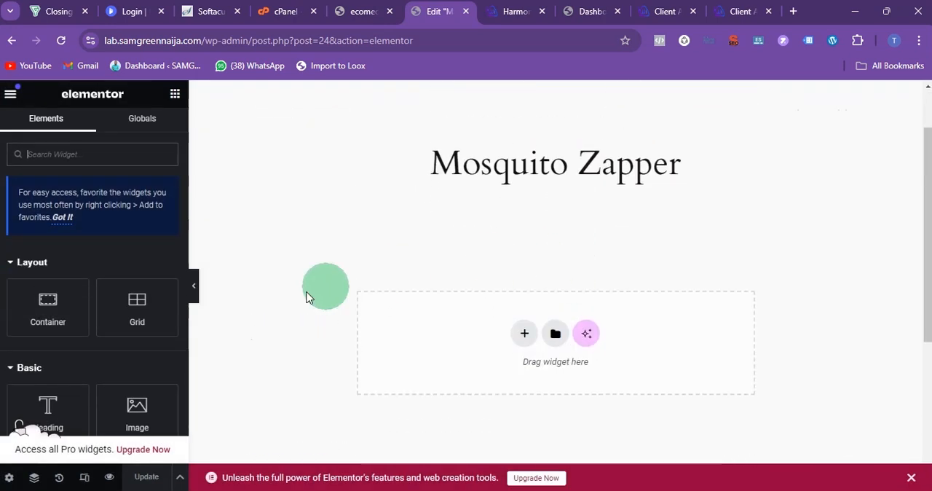
# Step: Set the page layout to Elementor Canvas, update the page and dismiss the upgrade banner
pyautogui.click(10, 478)
pyautogui.scroll(-2, 99, 347)
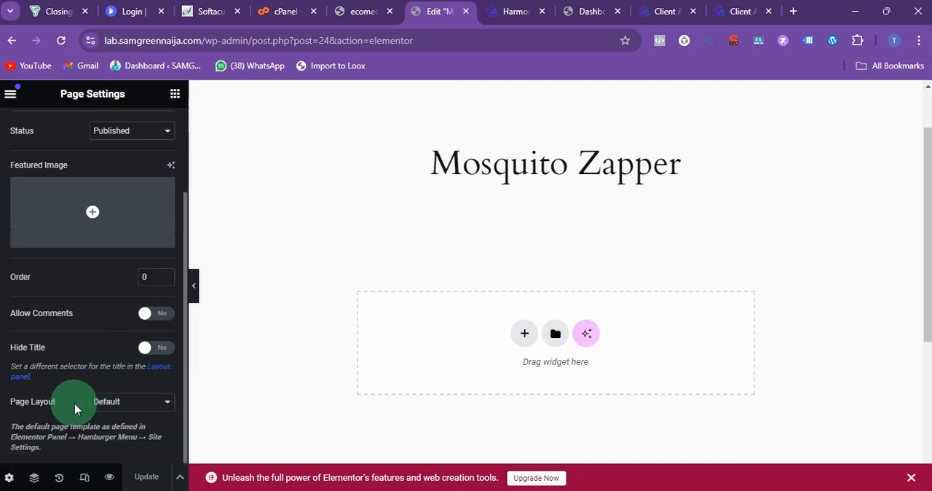
pyautogui.click(135, 404)
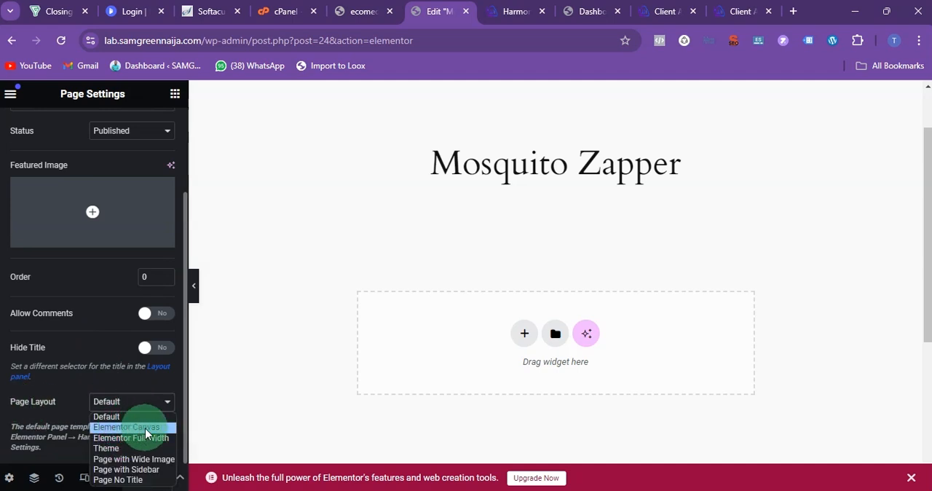
pyautogui.click(159, 432)
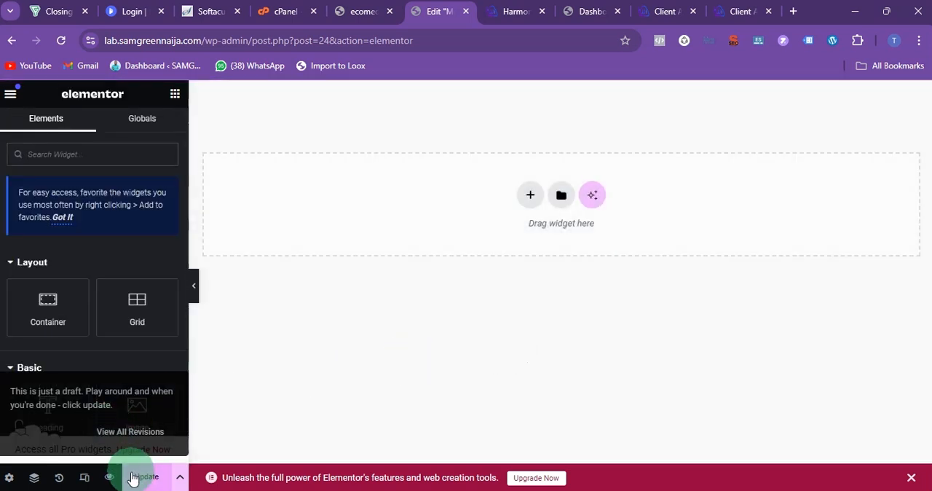
pyautogui.click(138, 482)
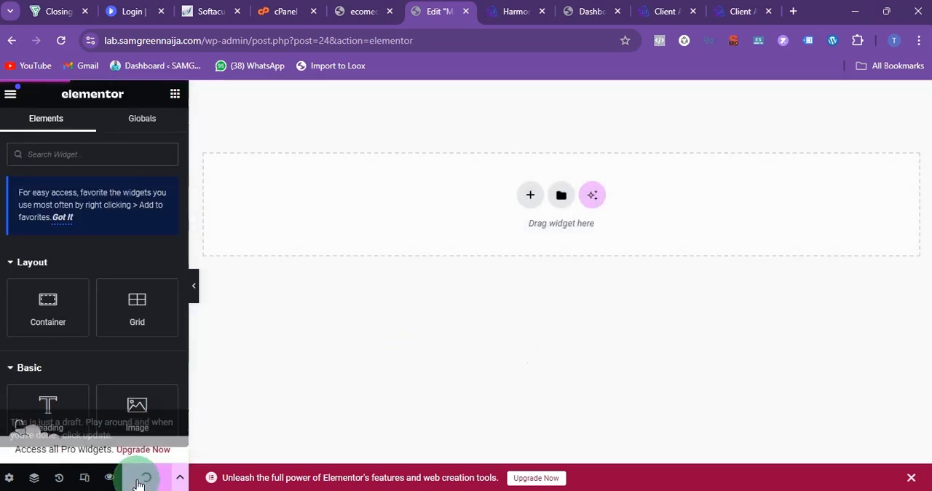
pyautogui.click(911, 478)
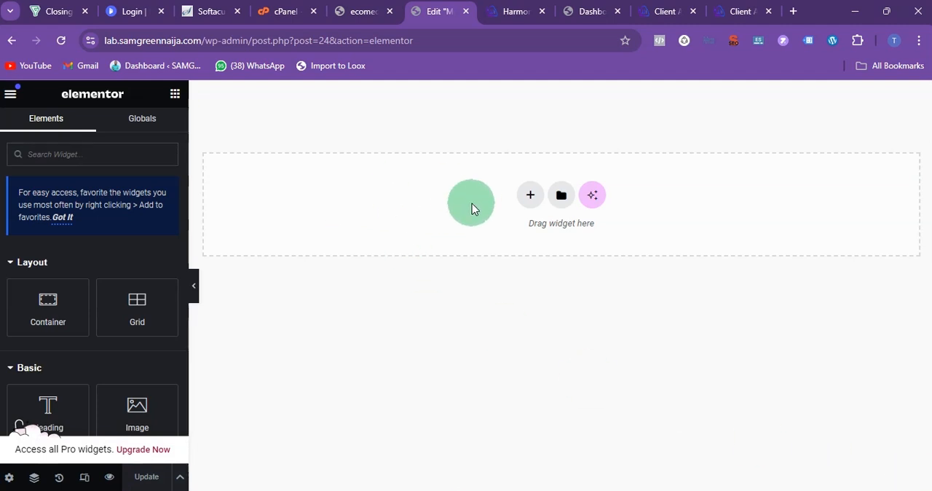
# Step: Copy the address of the WordPress mosquito page in the other browser window, return to the Elementor window and open a new tab
pyautogui.click(568, 490)
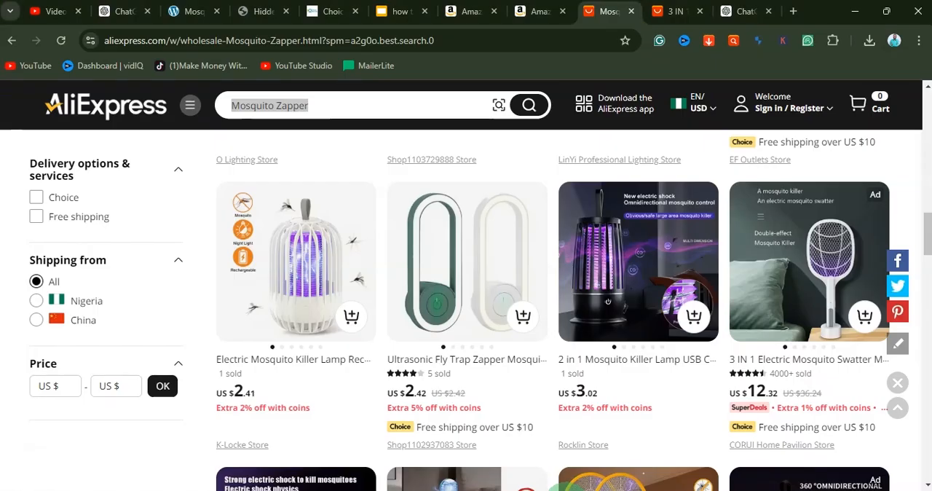
pyautogui.click(191, 11)
pyautogui.click(275, 41)
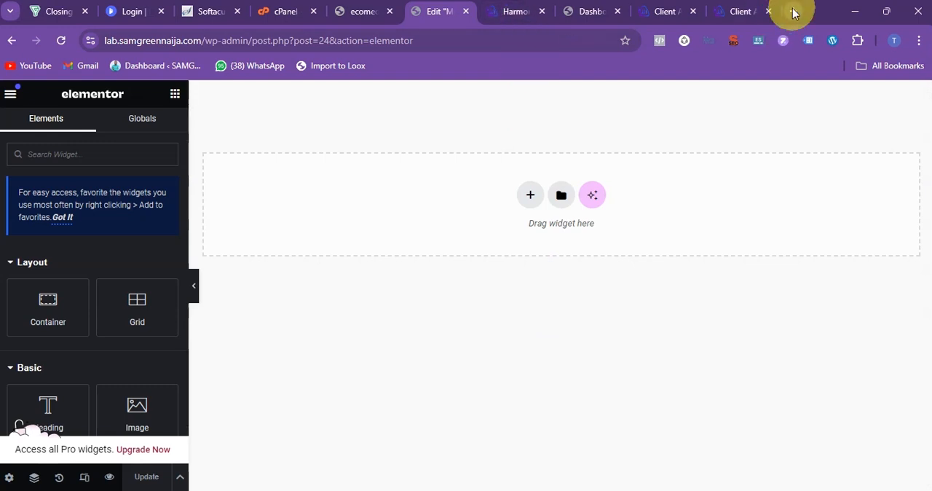
pyautogui.click(792, 11)
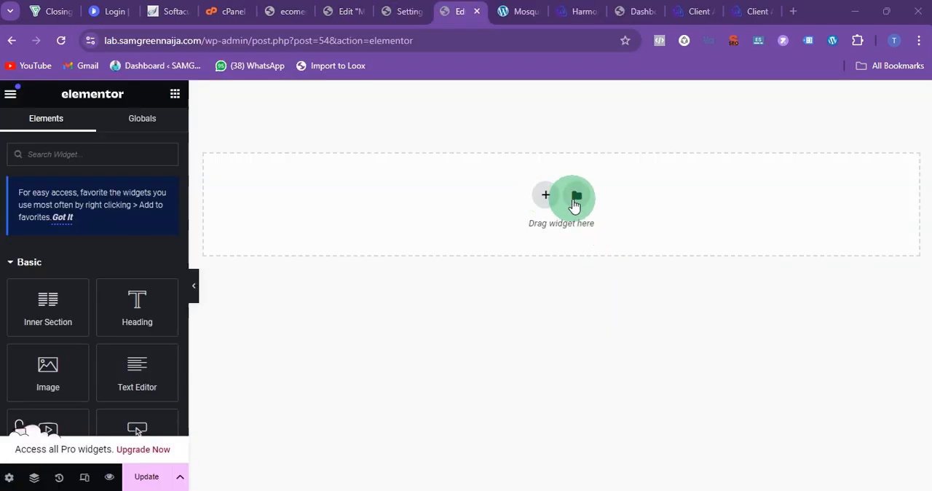
# Step: Add a section with three equal columns and set the widths of its first and third columns to 20%
pyautogui.click(548, 197)
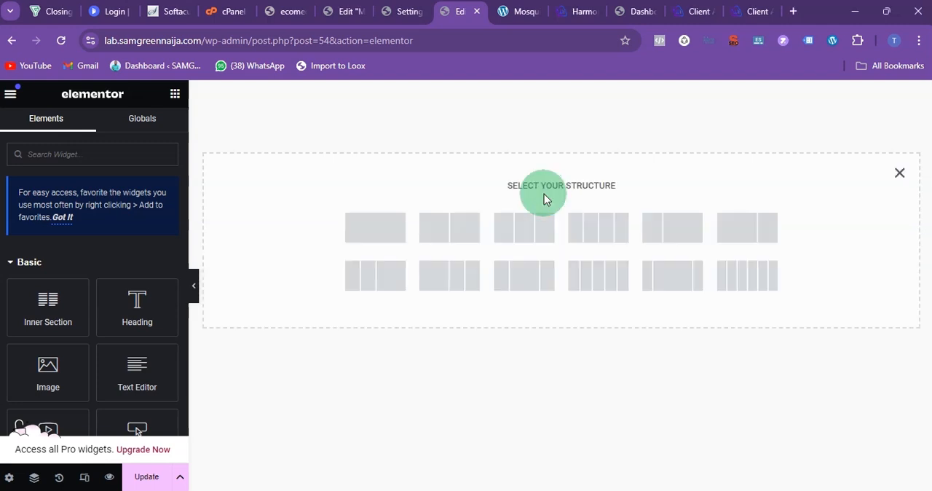
pyautogui.click(524, 233)
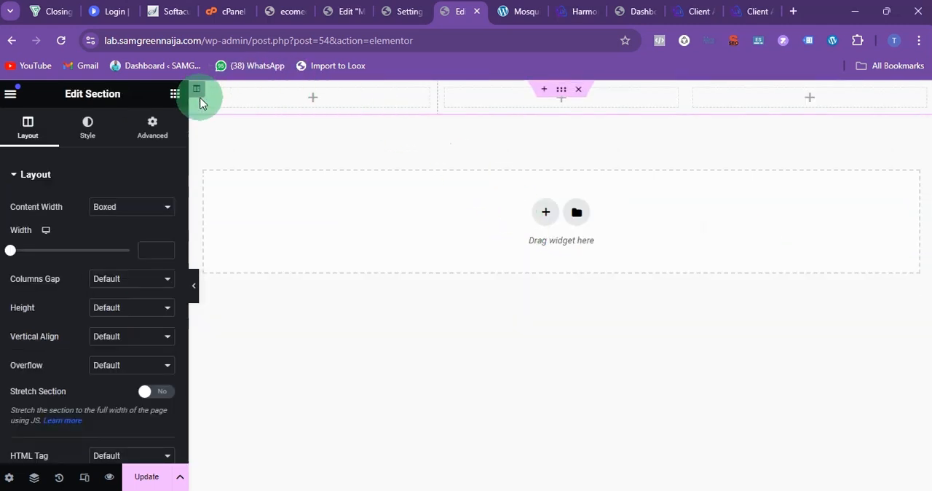
pyautogui.click(200, 92)
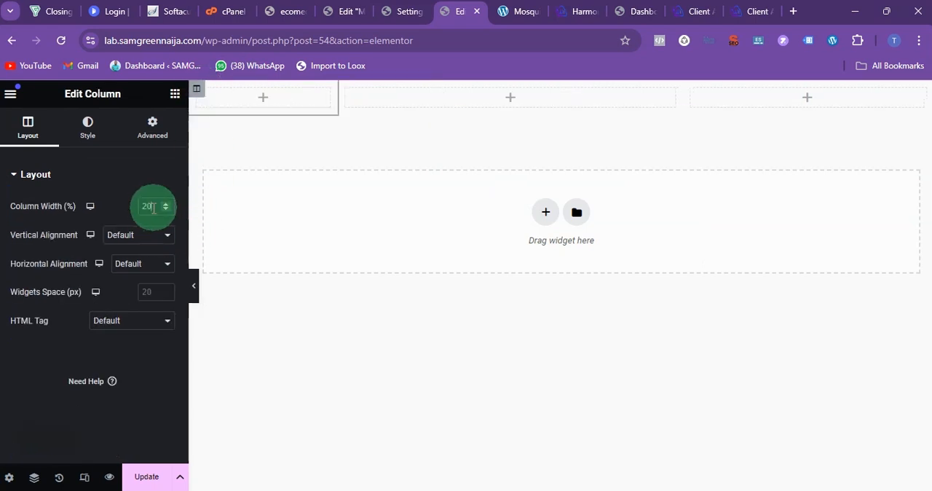
pyautogui.click(615, 142)
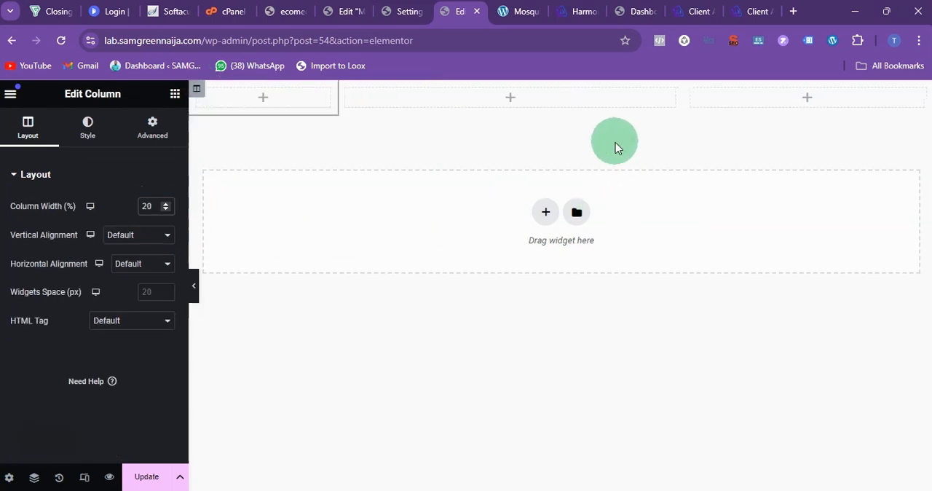
pyautogui.click(692, 90)
pyautogui.click(142, 204)
pyautogui.write('20')
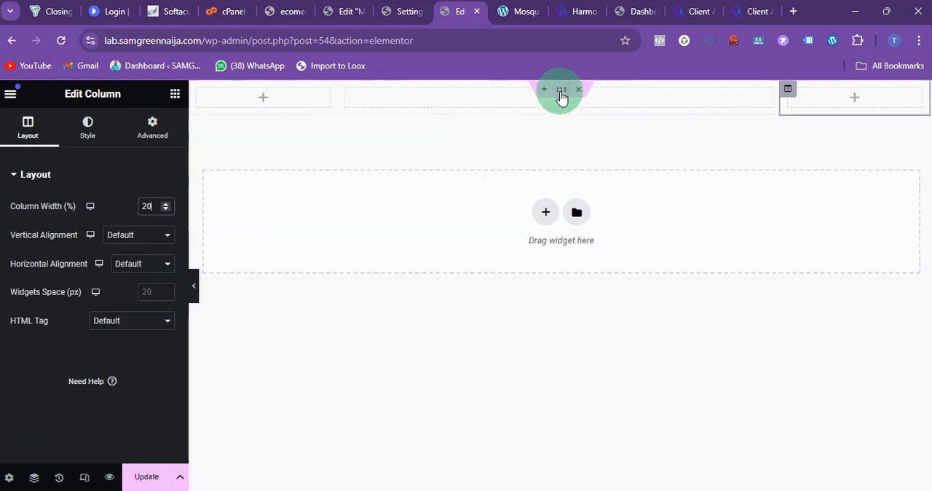
# Step: Give the three-column section a classic background in light grey #E9E9E9 and select its middle column for editing
pyautogui.click(561, 91)
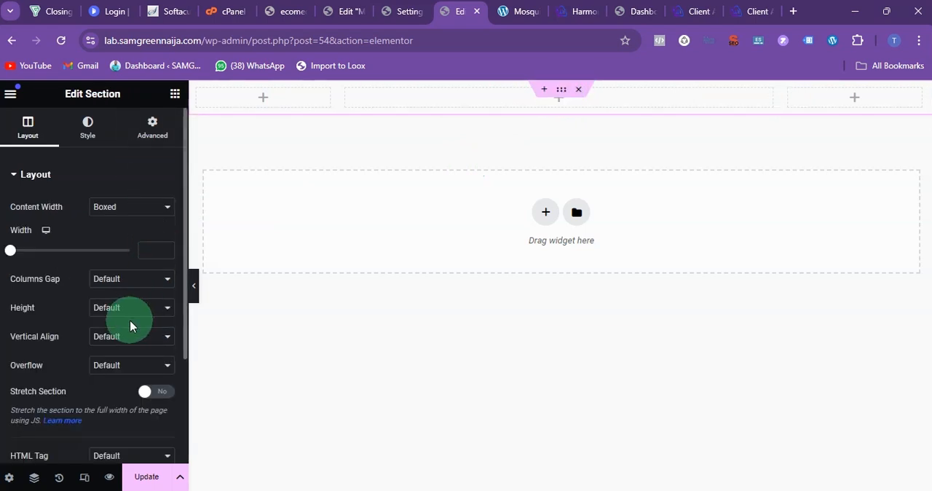
pyautogui.click(86, 136)
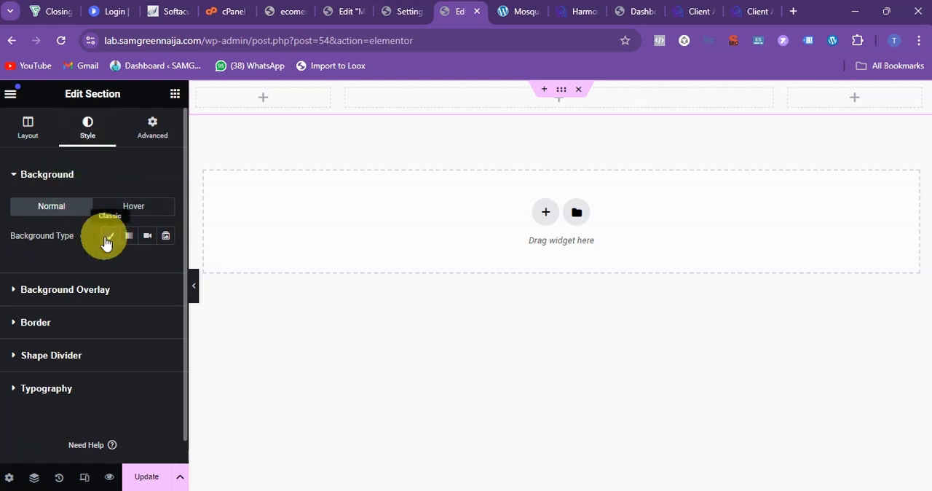
pyautogui.click(108, 236)
pyautogui.click(166, 264)
pyautogui.moveTo(164, 327)
pyautogui.mouseDown()
pyautogui.moveTo(123, 360)
pyautogui.moveTo(84, 329)
pyautogui.mouseUp()
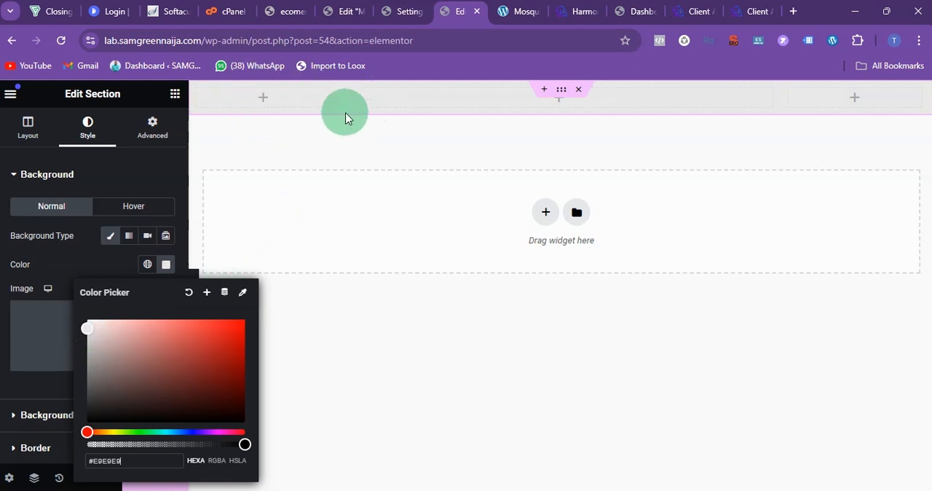
pyautogui.click(344, 91)
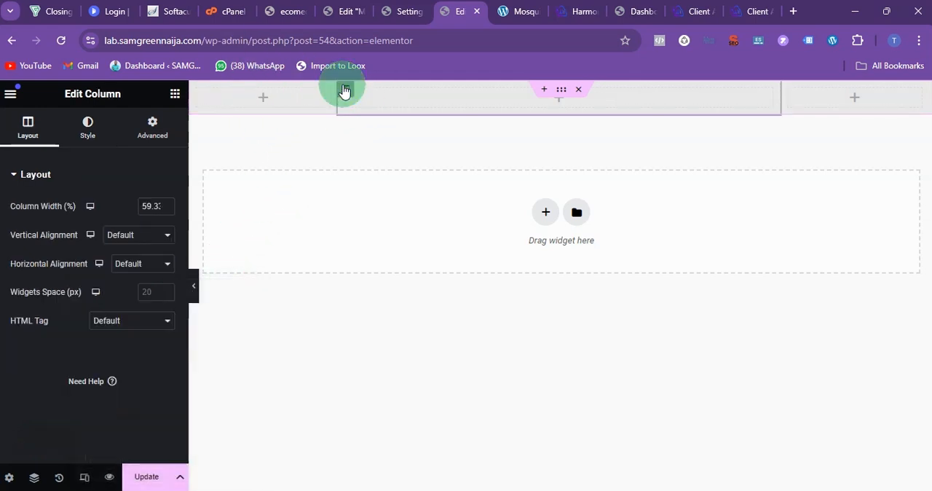
# Step: Give the middle column a classic background in white #FFFFFF
pyautogui.click(91, 130)
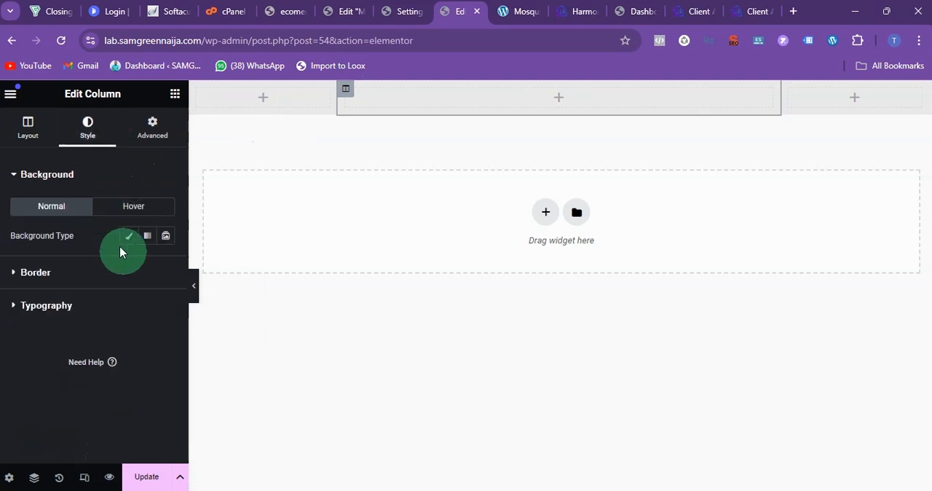
pyautogui.click(125, 238)
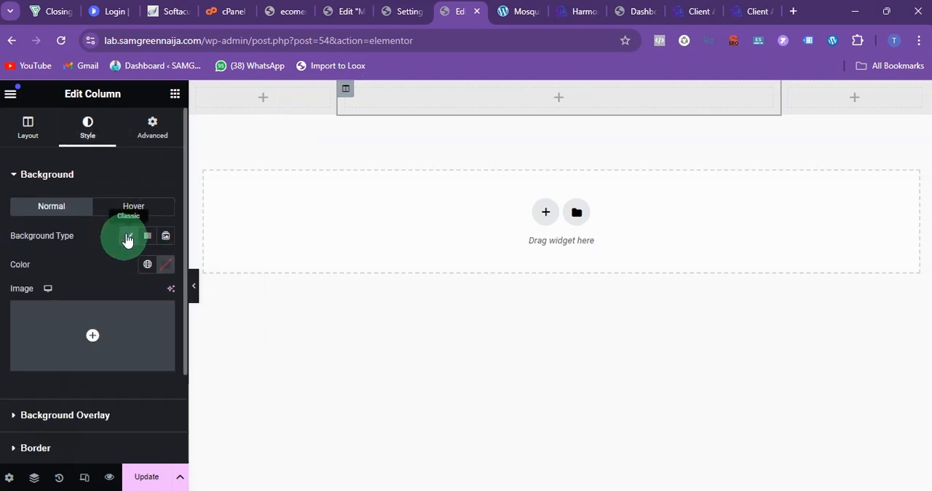
pyautogui.click(165, 265)
pyautogui.moveTo(145, 375); pyautogui.dragTo(58, 302)
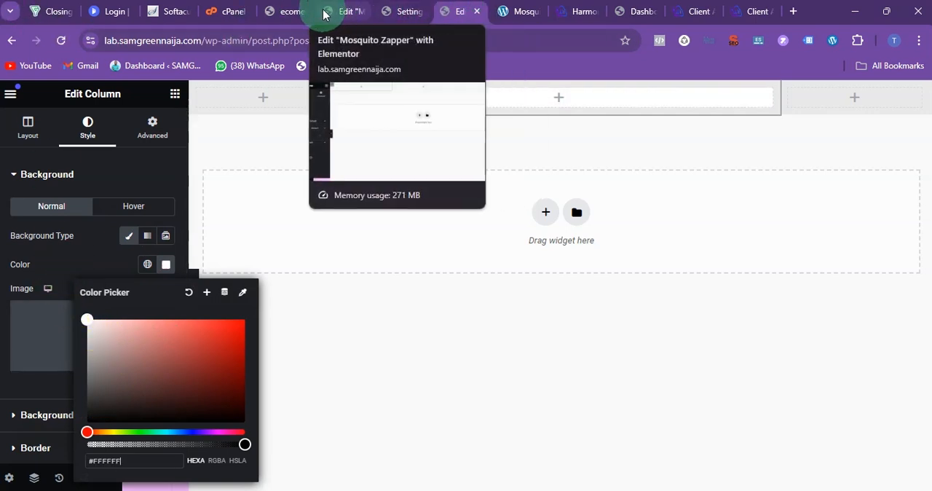
# Step: Examine the red headline banner on the reference mosquito zapper page and return to the Elementor editor
pyautogui.click(511, 12)
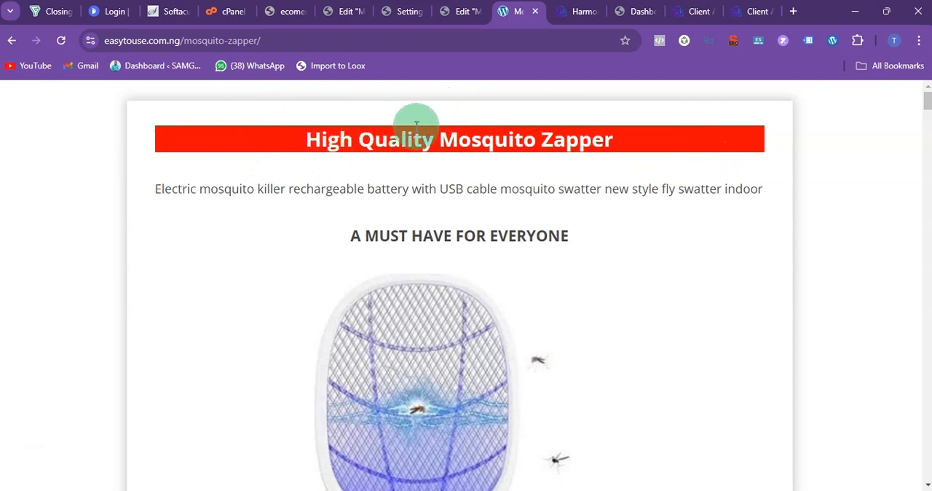
pyautogui.moveTo(241, 132); pyautogui.dragTo(632, 126)
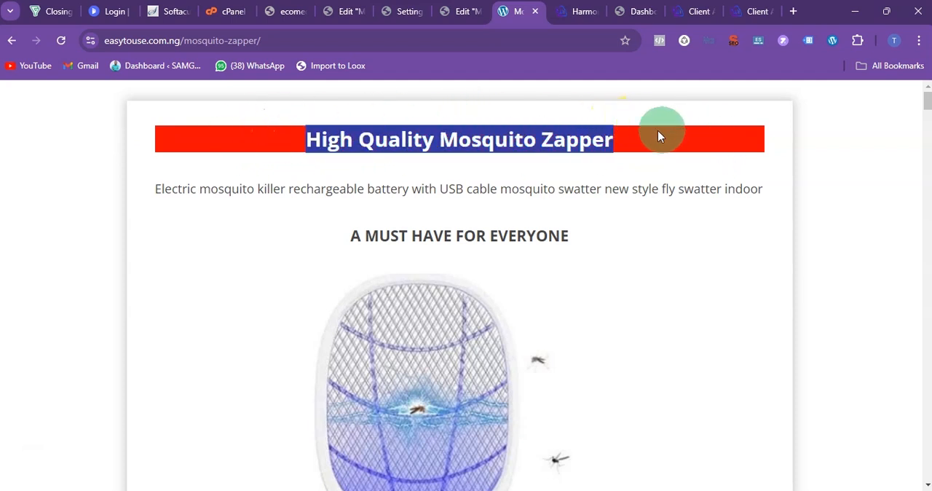
pyautogui.click(458, 11)
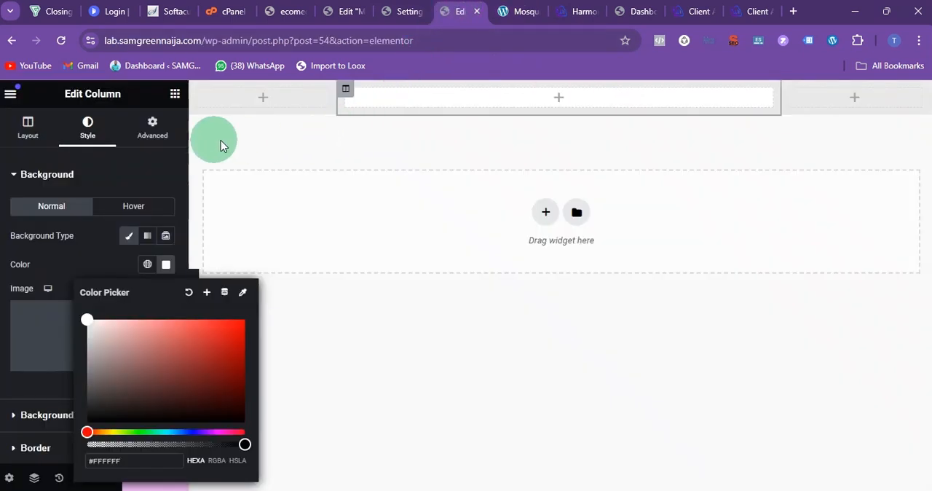
# Step: Add a Text Editor widget to the white middle column
pyautogui.click(175, 95)
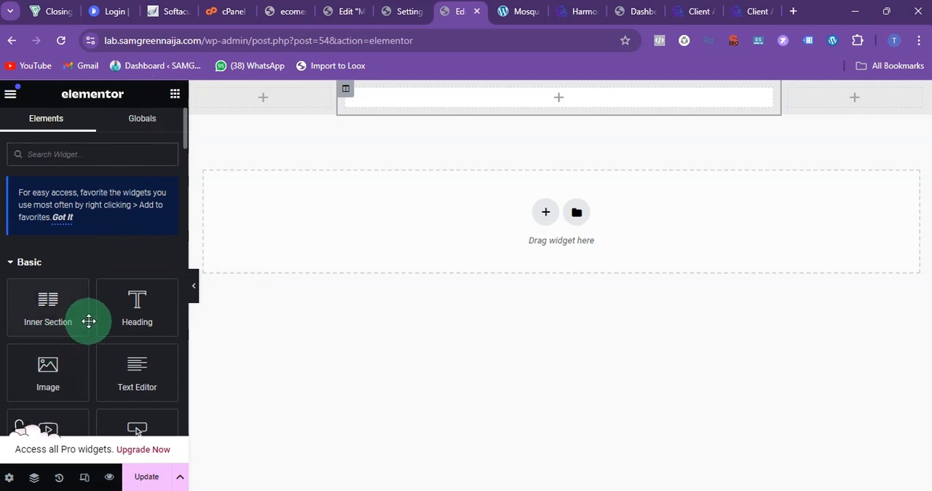
pyautogui.scroll(-2, 89, 321)
pyautogui.click(153, 168)
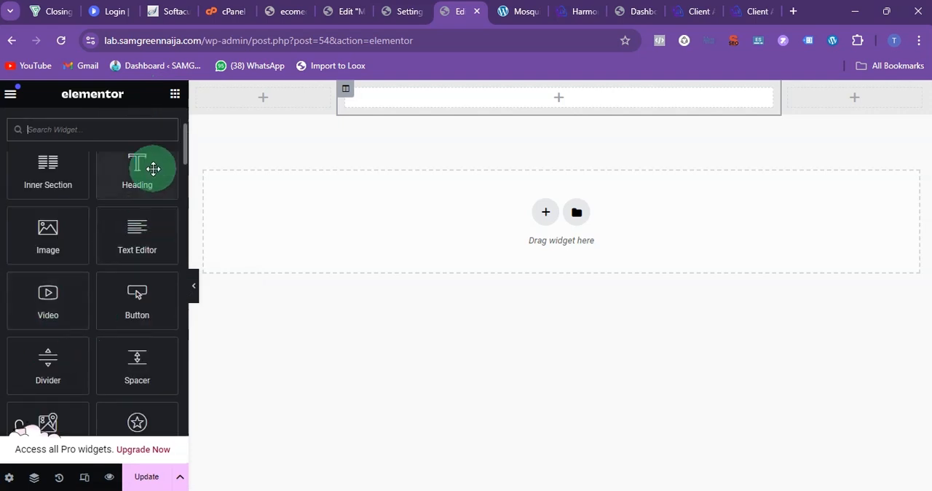
pyautogui.moveTo(124, 240); pyautogui.dragTo(437, 113)
pyautogui.click(239, 228)
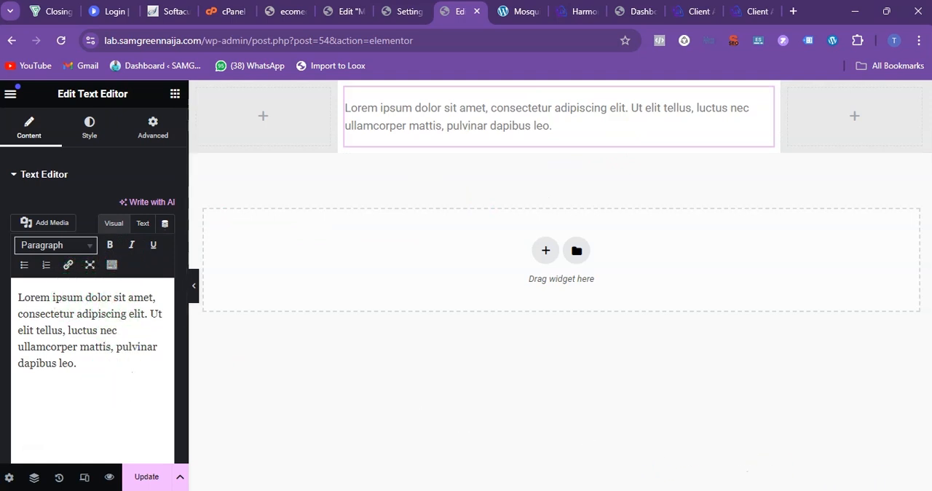
# Step: Copy the two headlines at the end of the notes file and replace the widget's placeholder text with them
pyautogui.click(604, 490)
pyautogui.moveTo(475, 415); pyautogui.dragTo(357, 385)
pyautogui.hotkey('ctrl', 'c')
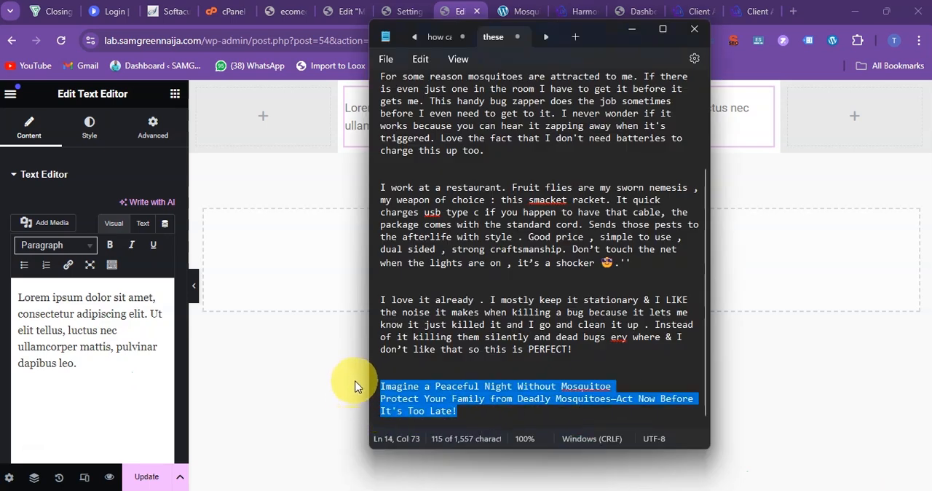
pyautogui.click(314, 367)
pyautogui.click(115, 359)
pyautogui.hotkey('ctrl', 'a')
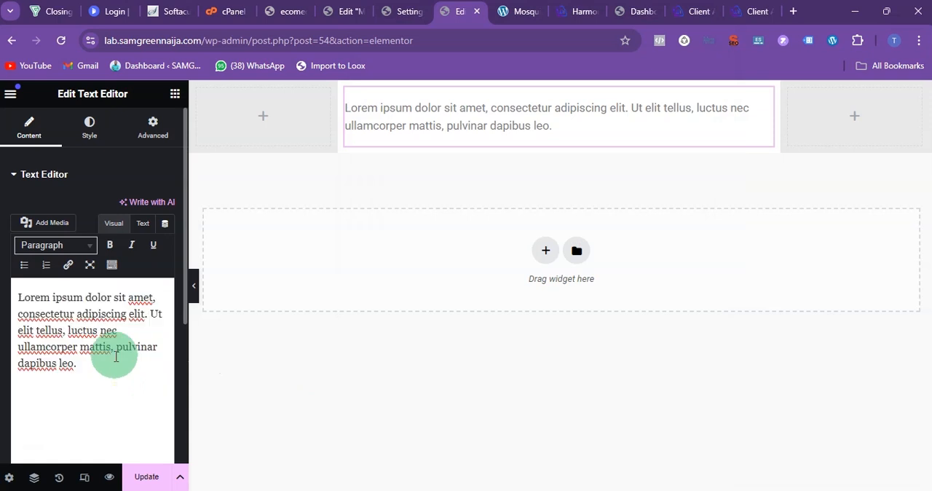
pyautogui.hotkey('ctrl', 'v')
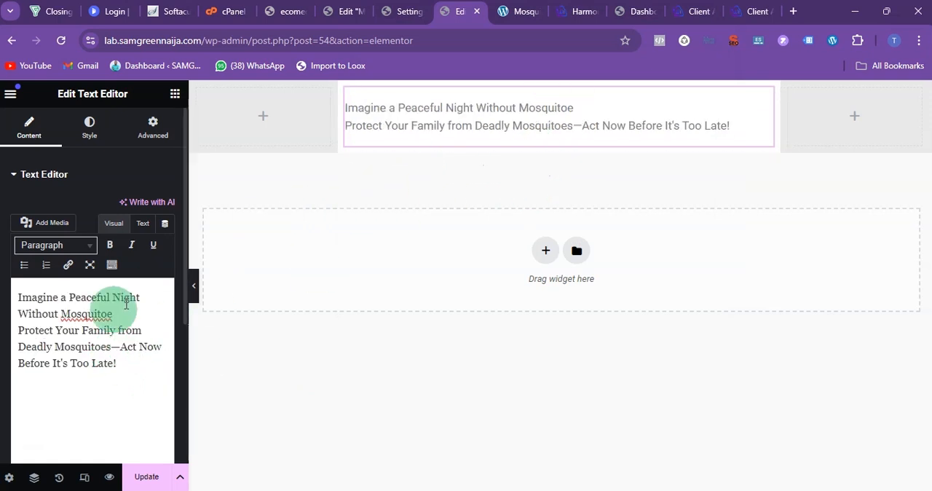
pyautogui.moveTo(129, 313); pyautogui.dragTo(12, 296)
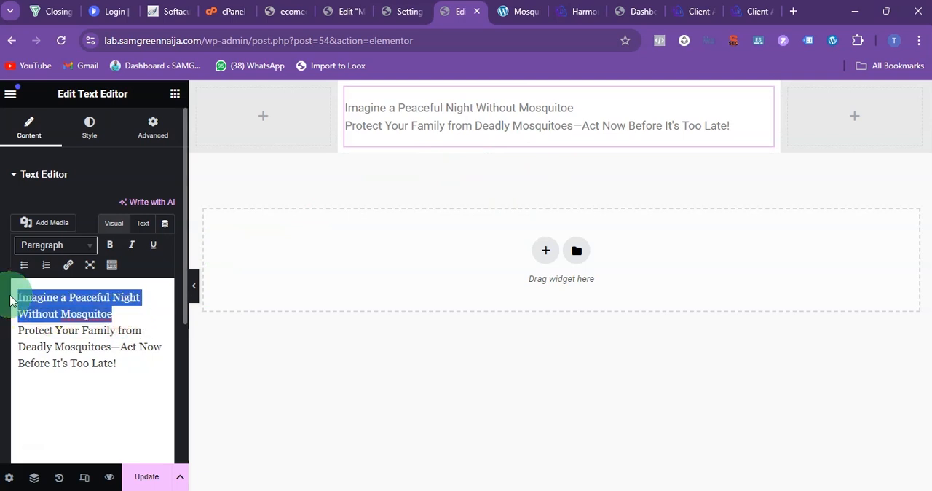
pyautogui.press('BackSpace')
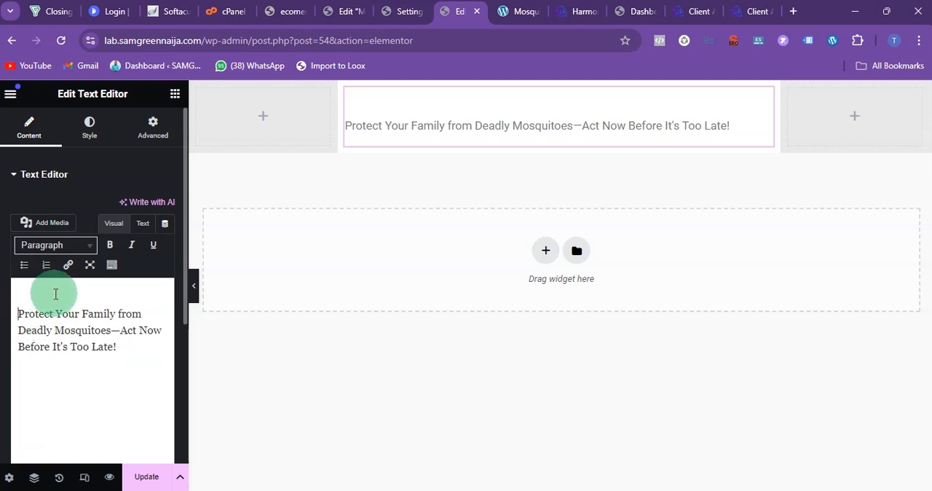
pyautogui.click(62, 480)
pyautogui.click(72, 205)
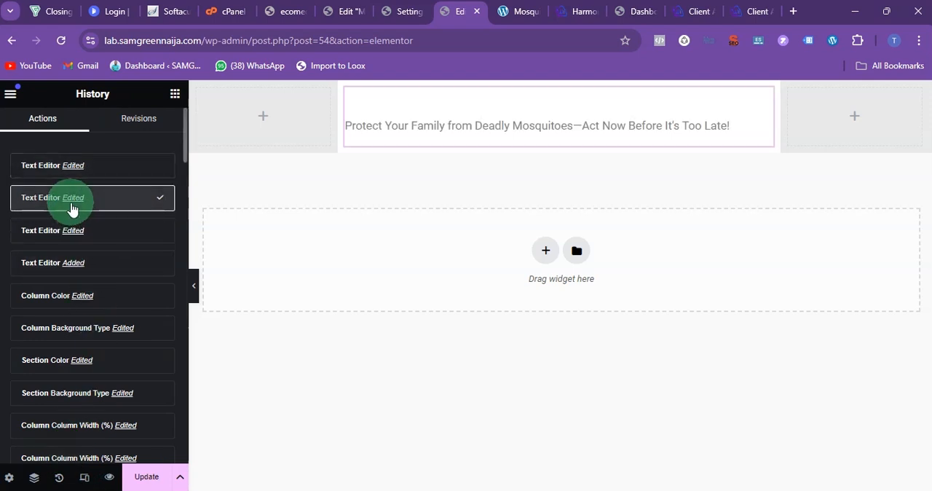
pyautogui.click(66, 228)
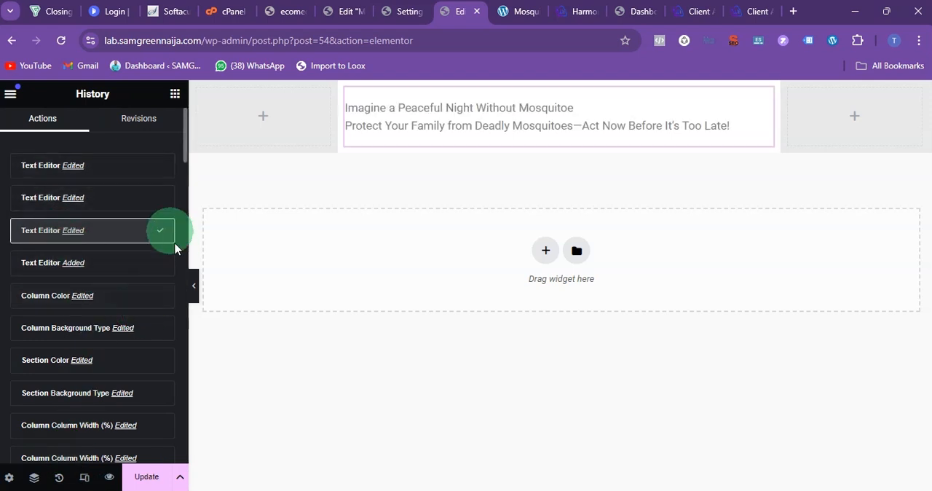
# Step: Correct "Mosquitoe" to "Mosquitoes" in the text widget and join the two headlines into one sentence with a hyphen
pyautogui.click(470, 125)
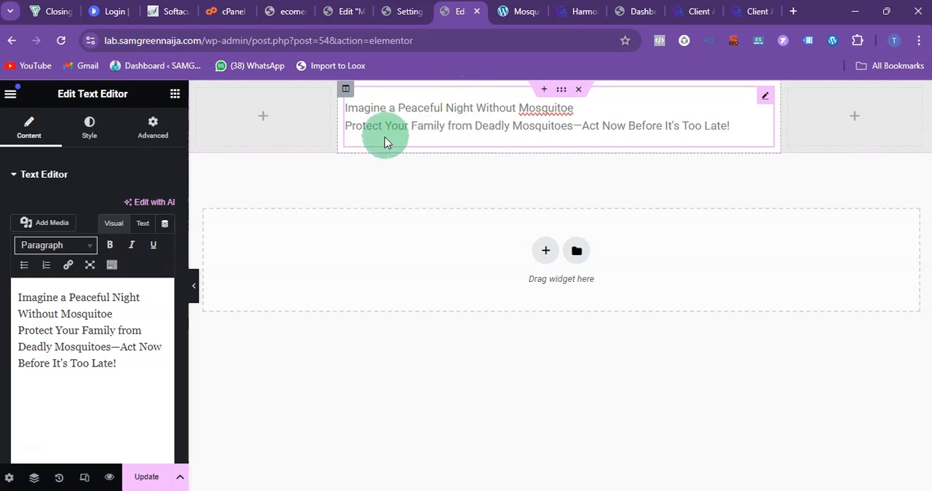
pyautogui.click(103, 314)
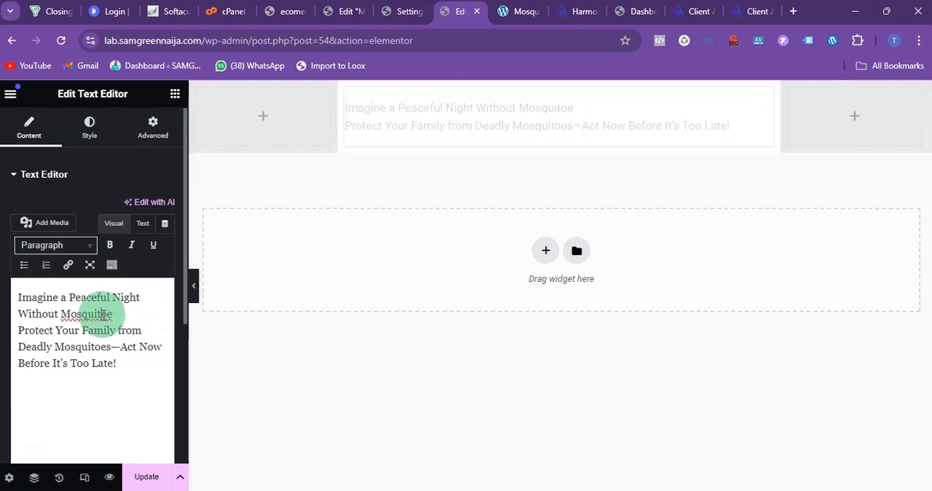
pyautogui.rightClick(80, 314)
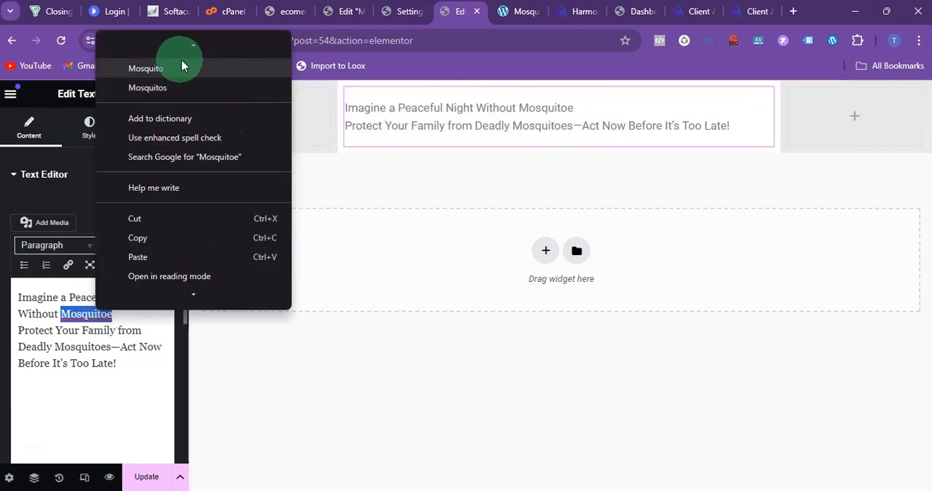
pyautogui.click(178, 44)
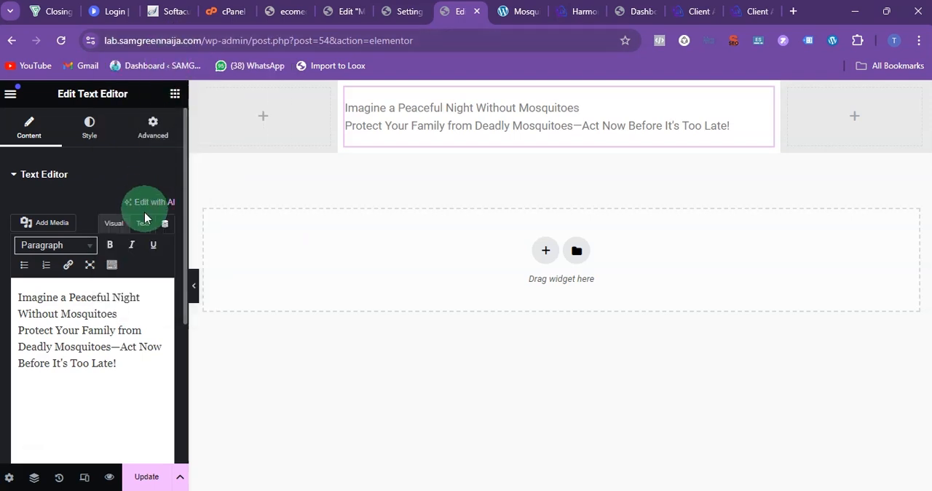
pyautogui.click(19, 333)
pyautogui.press('BackSpace')
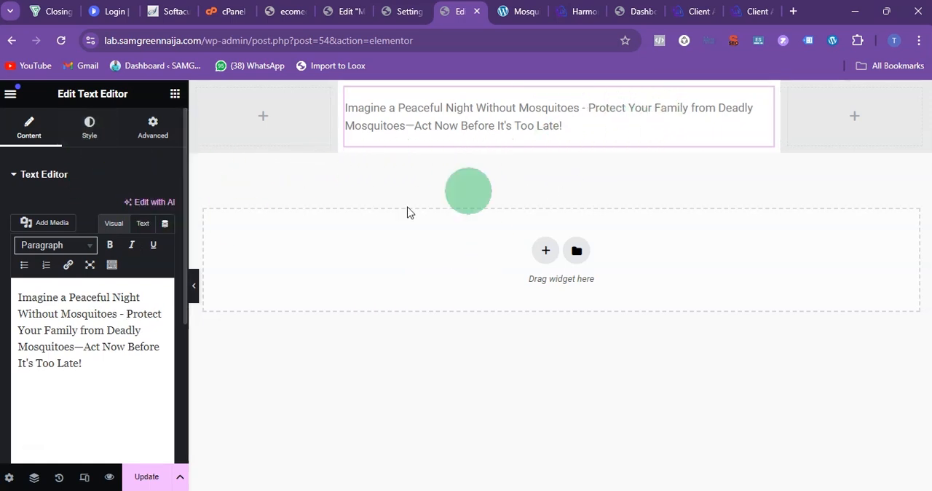
# Step: Set the headline's text color to white #FFFFFF
pyautogui.click(87, 128)
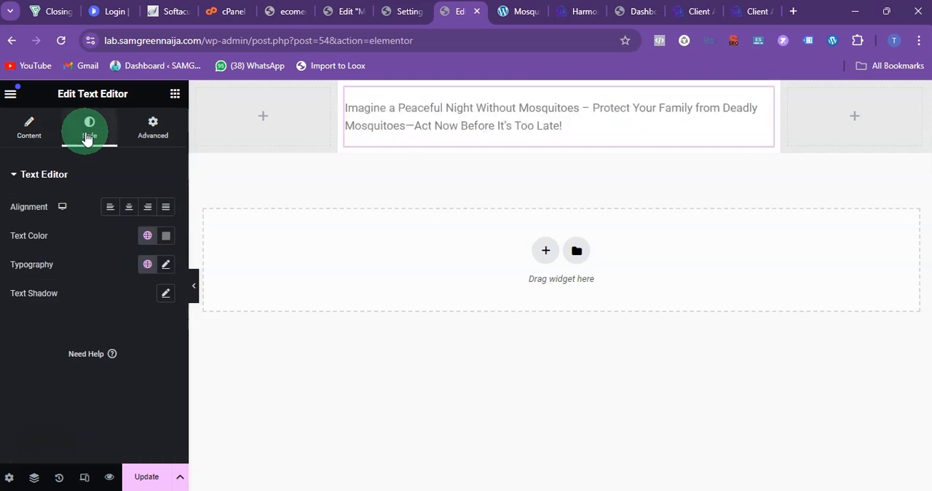
pyautogui.click(171, 243)
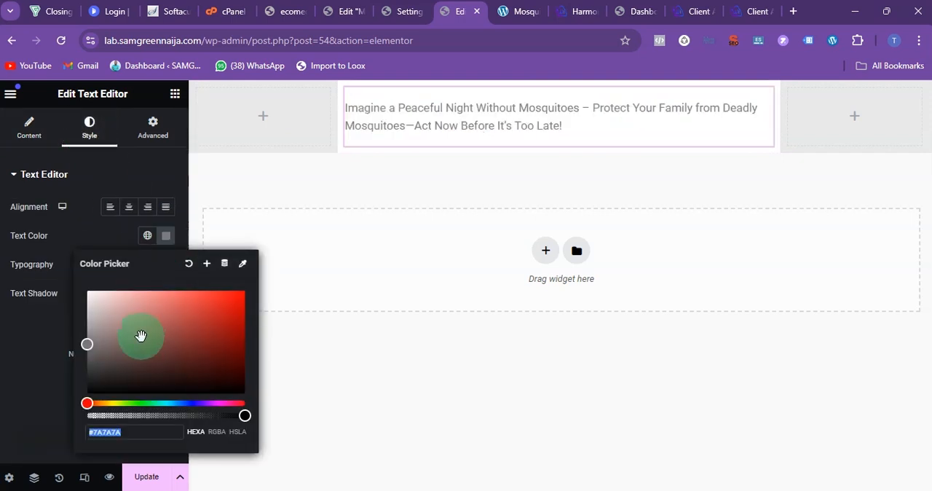
pyautogui.moveTo(141, 335); pyautogui.dragTo(81, 289)
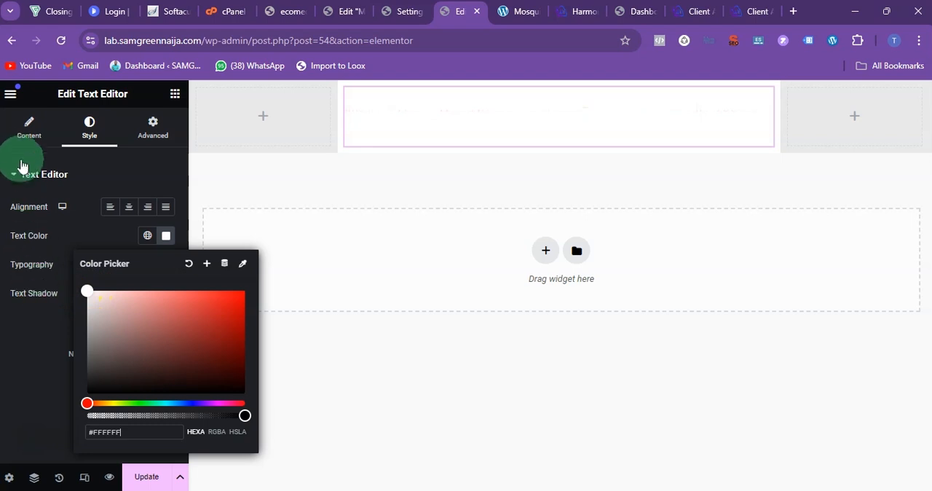
# Step: Give the headline text widget a classic background in dark red
pyautogui.click(153, 130)
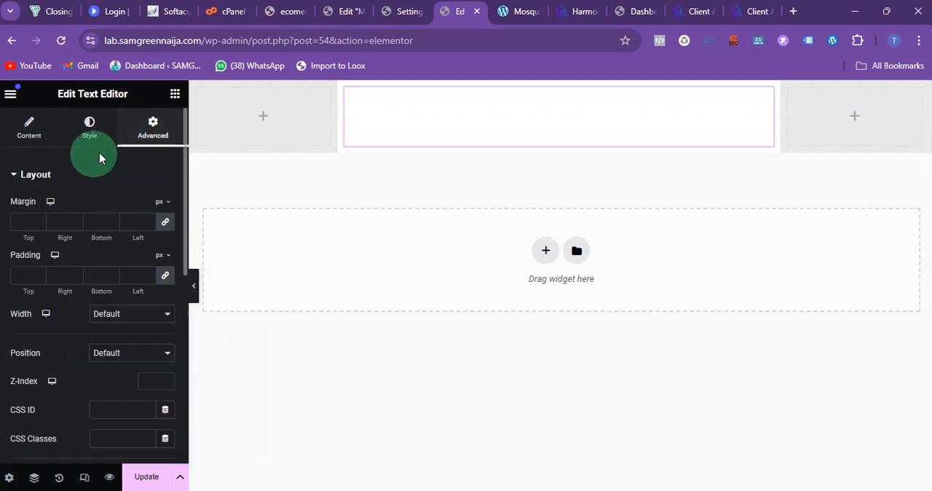
pyautogui.click(34, 180)
pyautogui.scroll(-1, 58, 364)
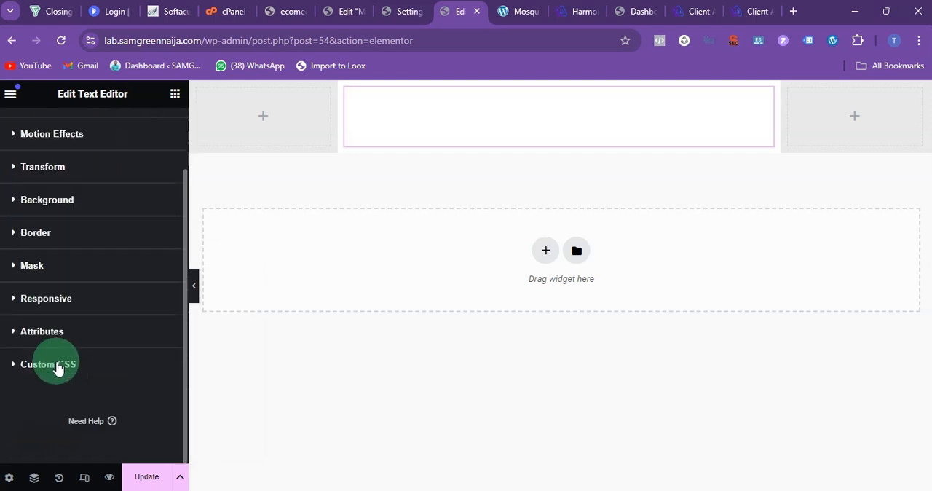
pyautogui.click(95, 200)
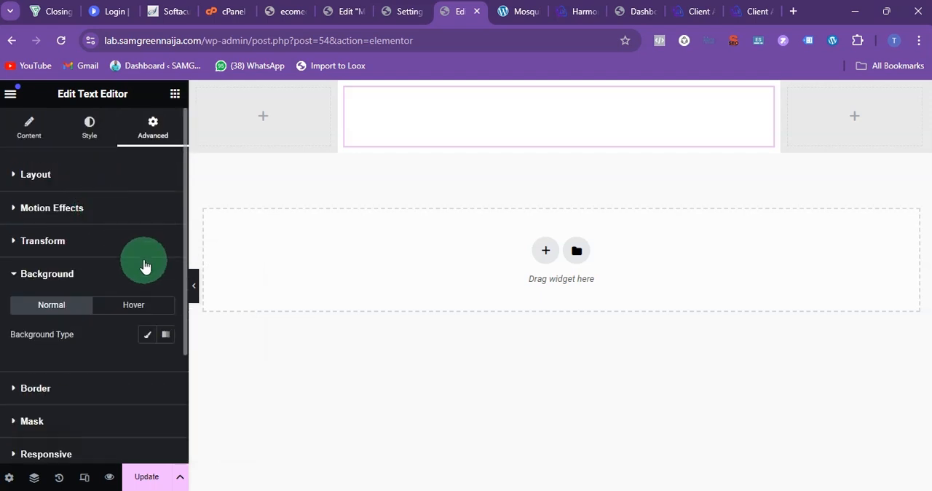
pyautogui.click(147, 337)
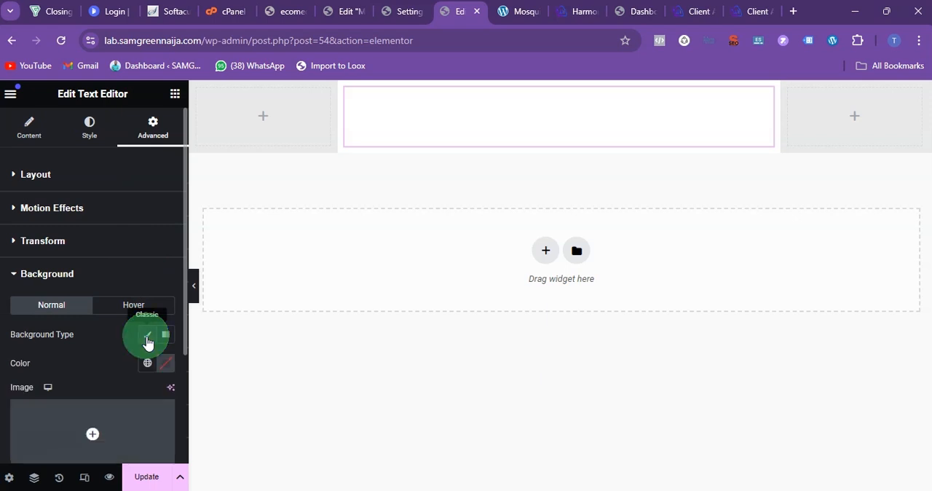
pyautogui.click(166, 363)
pyautogui.moveTo(226, 290); pyautogui.dragTo(248, 193)
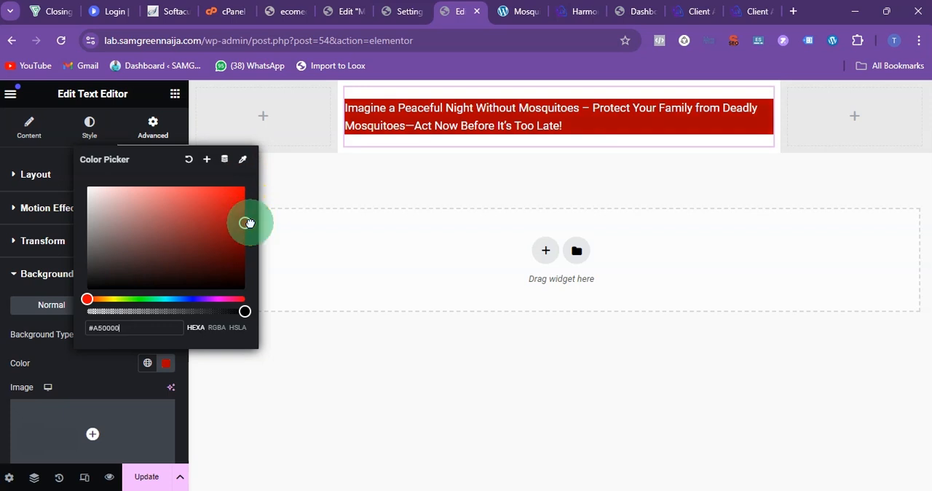
# Step: Center the headline text and set its font size to 22 px
pyautogui.click(90, 127)
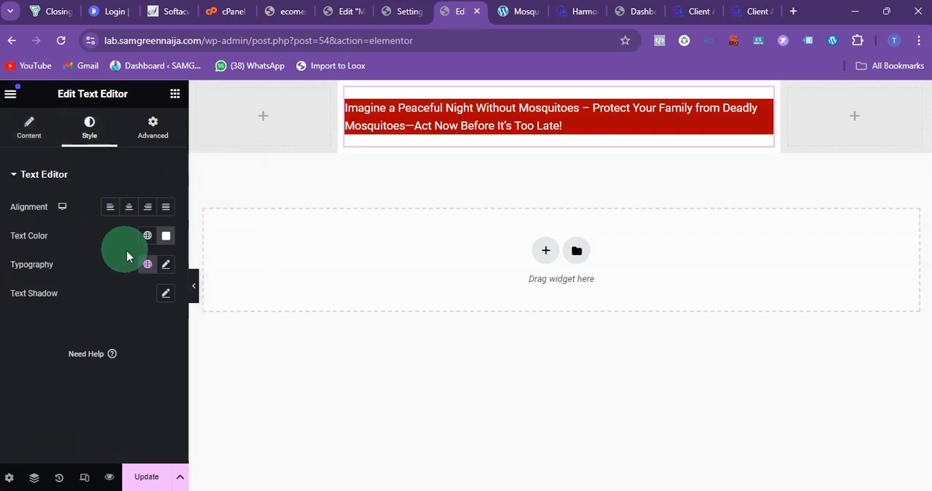
pyautogui.click(130, 209)
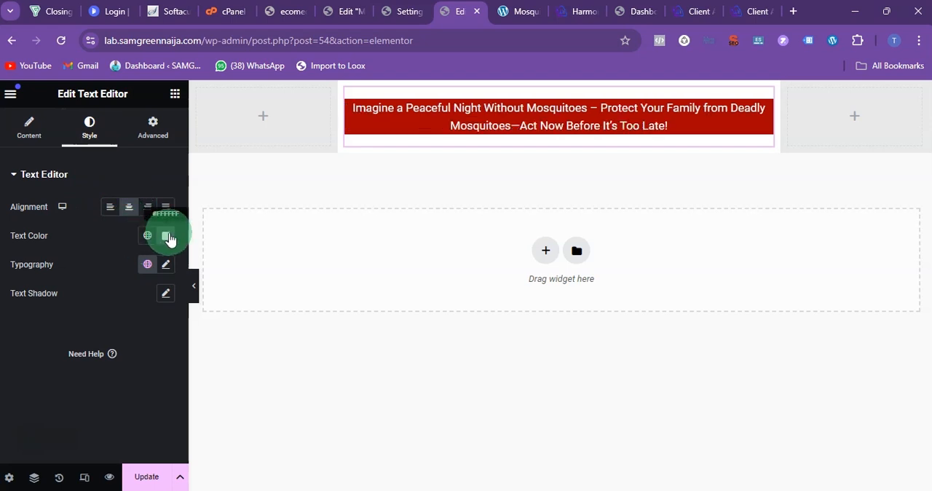
pyautogui.click(169, 268)
pyautogui.scroll(-2, 139, 331)
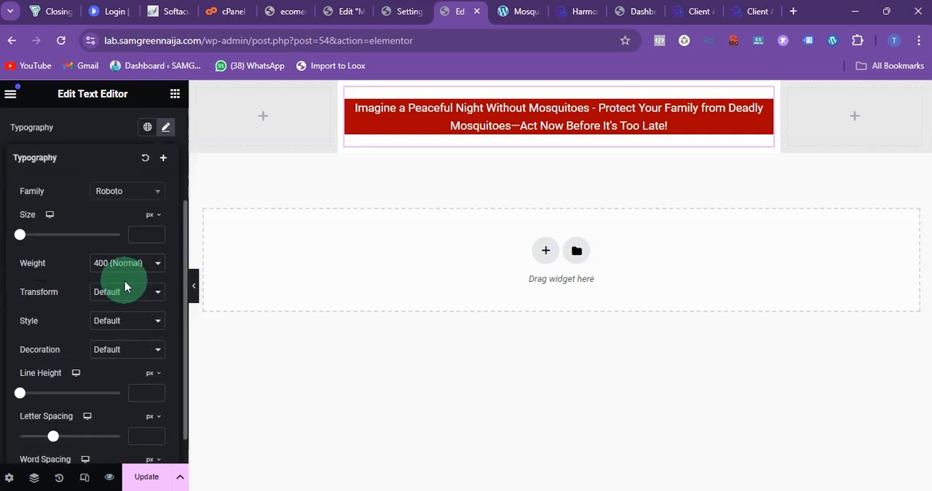
pyautogui.click(150, 234)
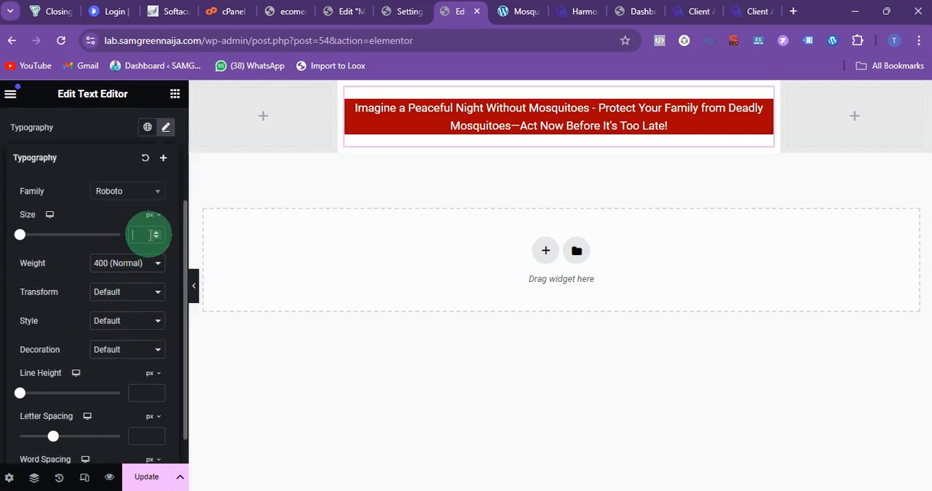
pyautogui.write('33')
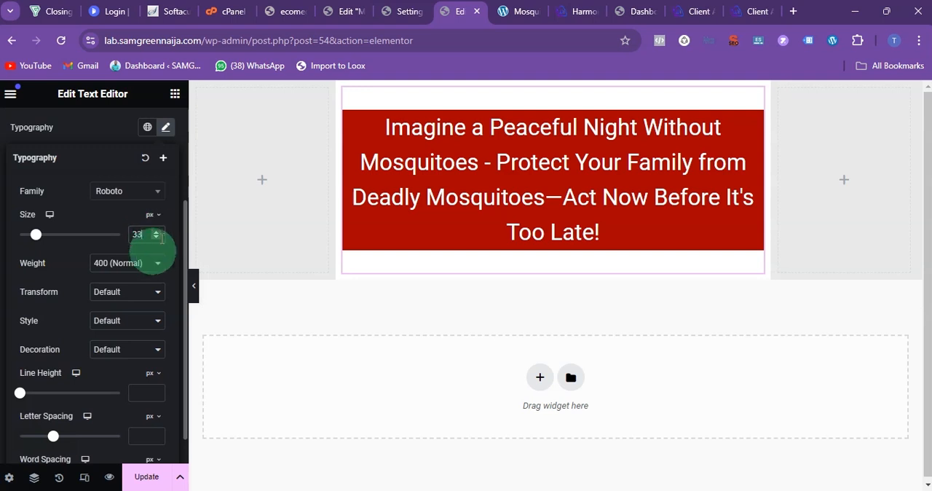
pyautogui.moveTo(156, 238); pyautogui.dragTo(156, 238)
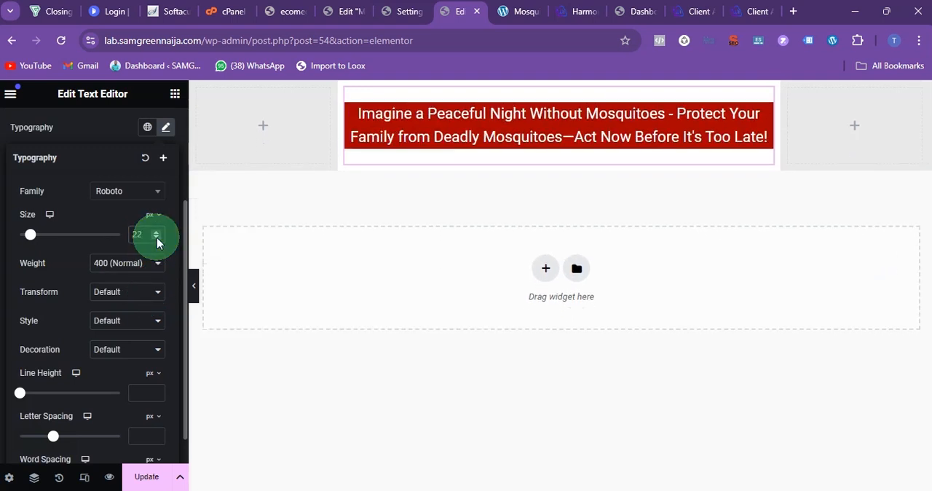
# Step: Set the headline's font size to 23 px and change its font family to Montserrat
pyautogui.click(157, 233)
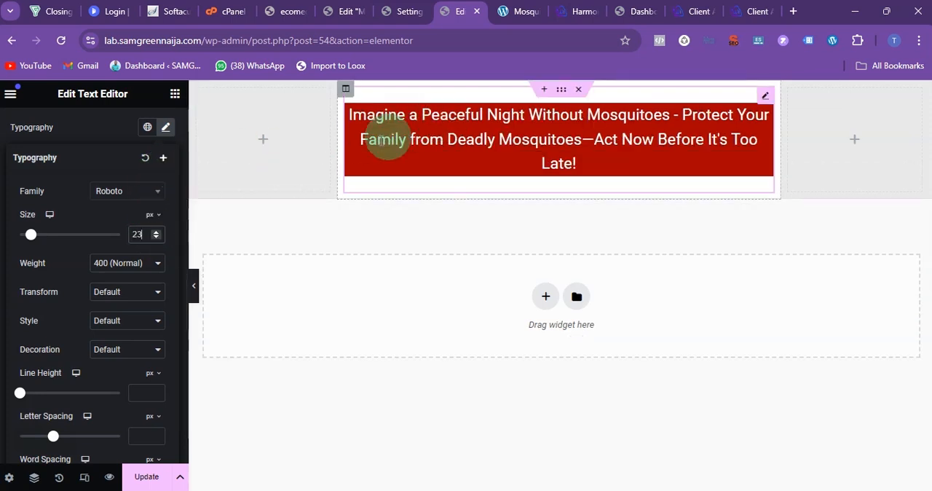
pyautogui.click(108, 193)
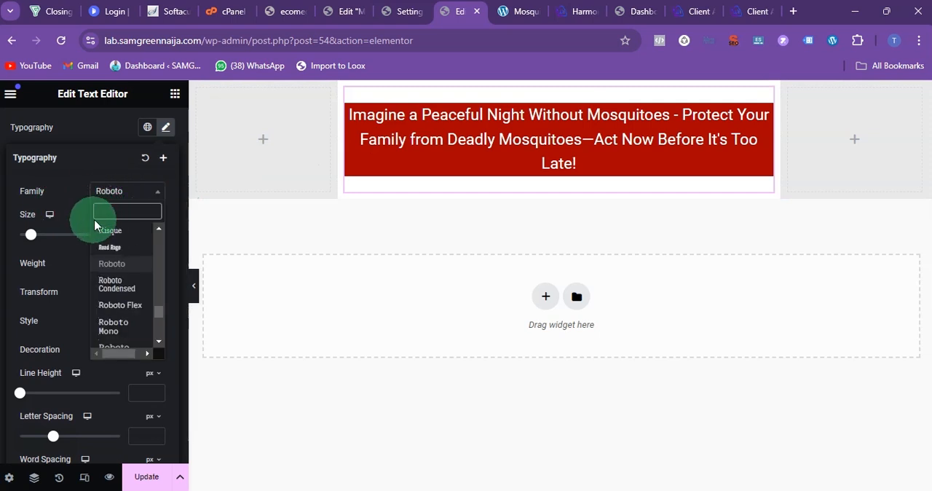
pyautogui.write('mont')
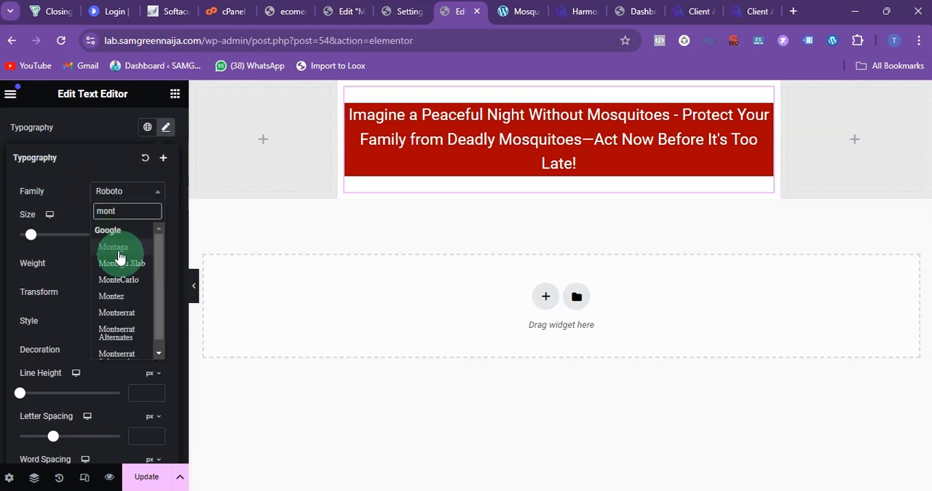
pyautogui.click(132, 313)
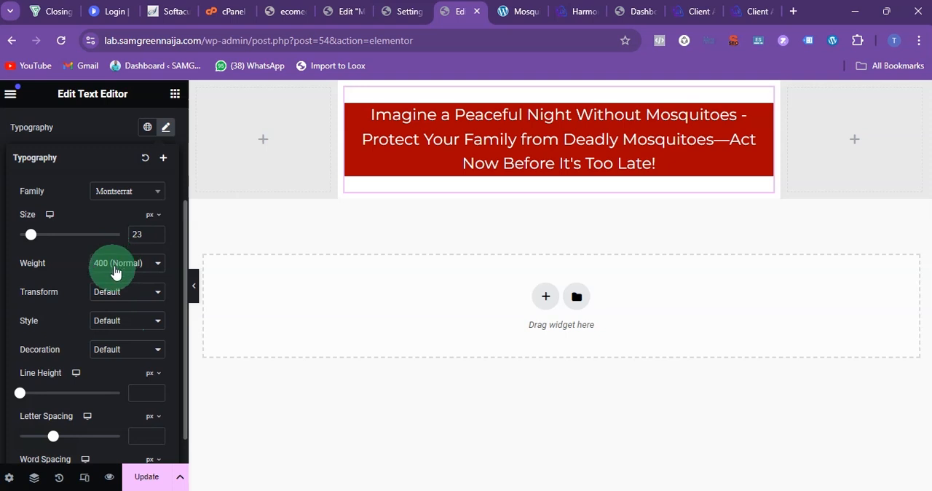
# Step: Change the headline's font family to Lato and its weight to 700 (Bold)
pyautogui.click(158, 197)
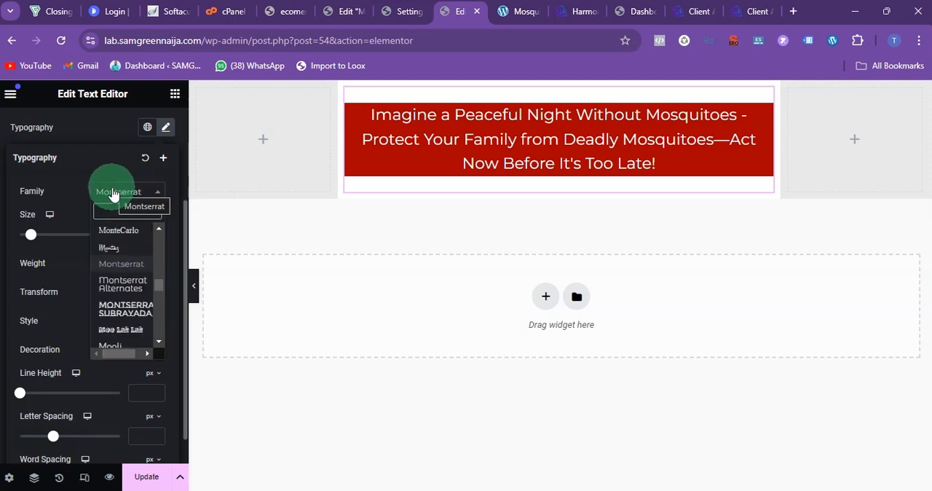
pyautogui.write('lato')
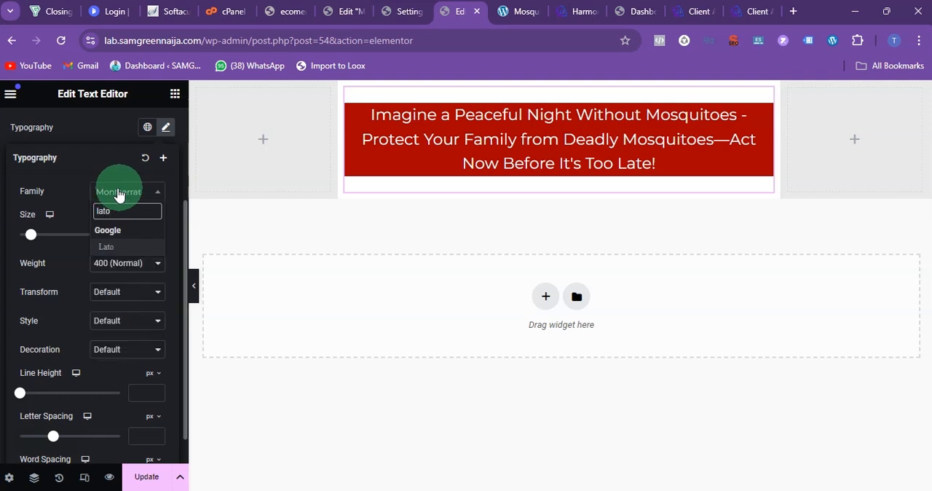
pyautogui.click(120, 249)
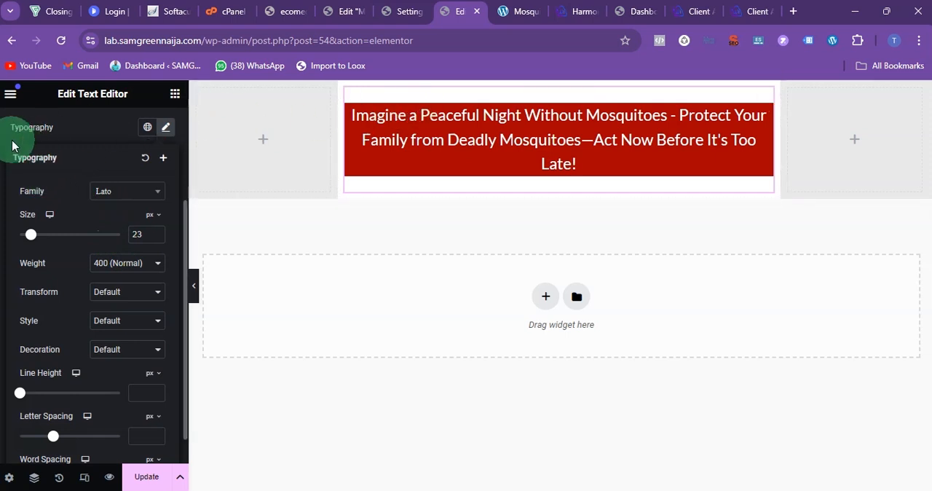
pyautogui.click(140, 270)
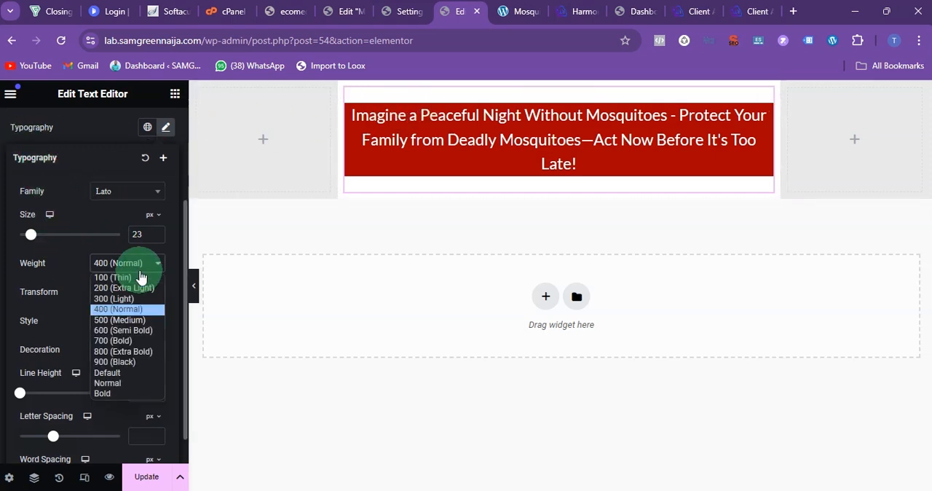
pyautogui.click(129, 342)
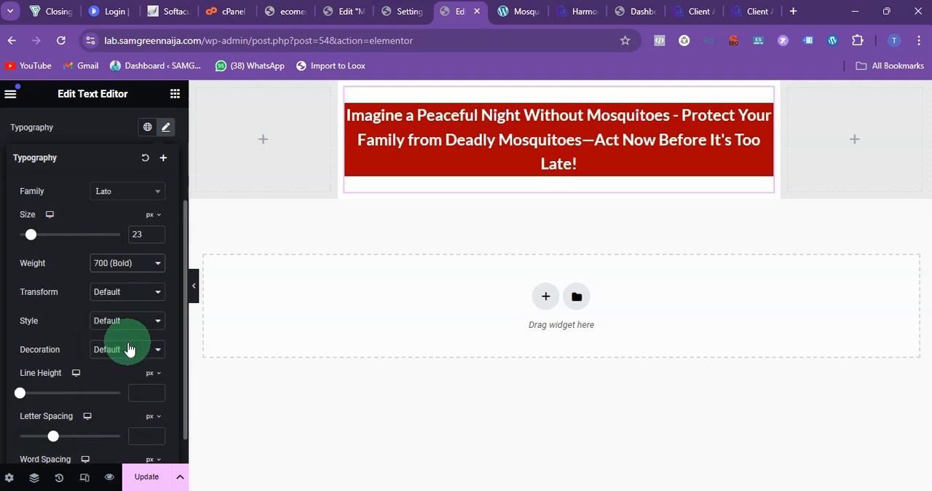
pyautogui.click(16, 143)
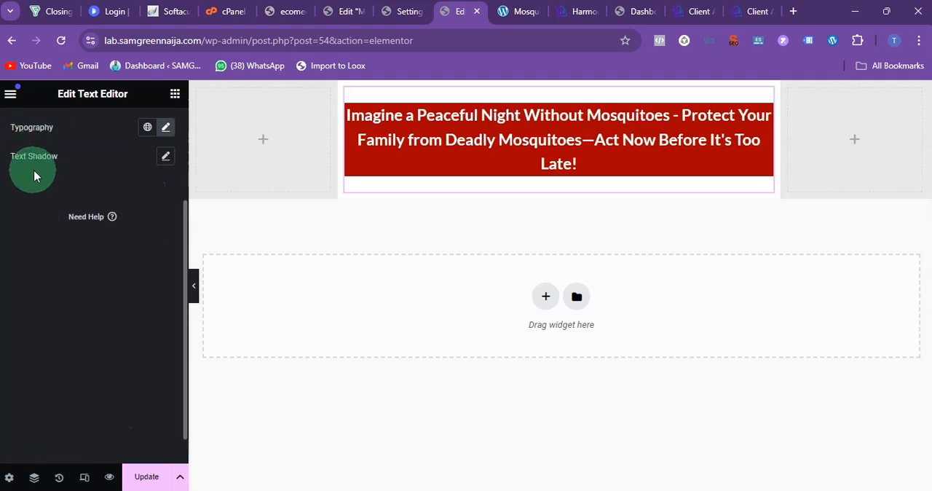
# Step: Try bold formatting on the whole headline within the text widget's content
pyautogui.scroll(2, 39, 177)
pyautogui.click(33, 125)
pyautogui.click(90, 301)
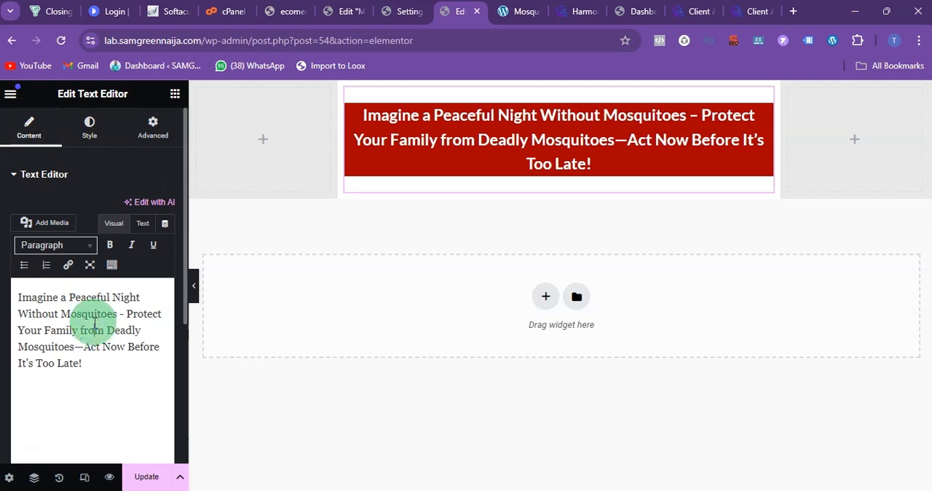
pyautogui.tripleClick(95, 320)
pyautogui.click(112, 246)
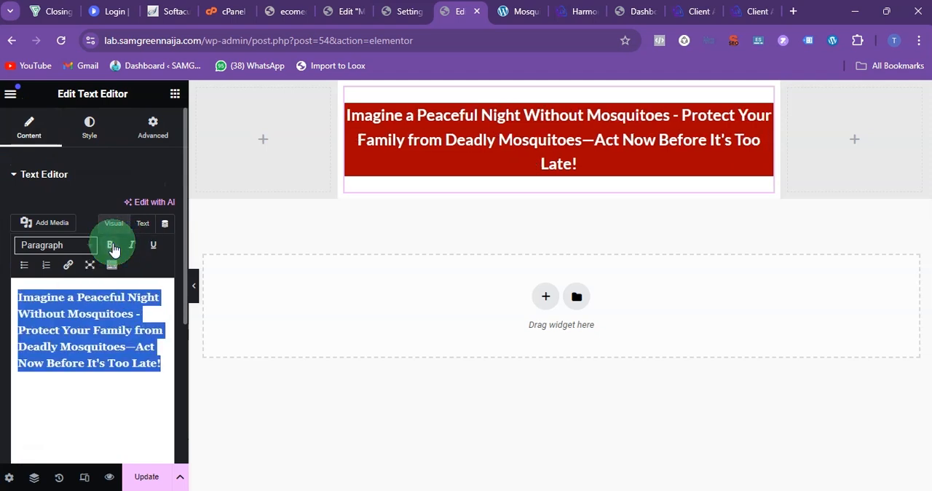
pyautogui.click(113, 248)
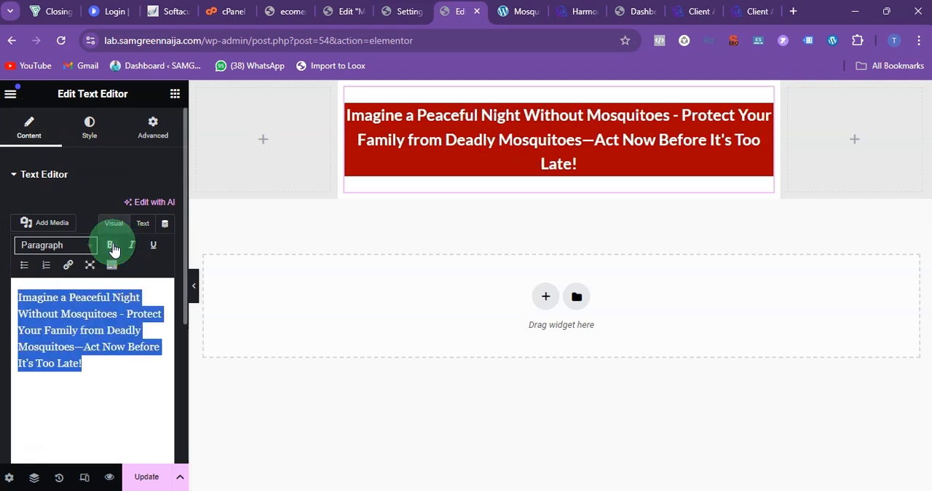
pyautogui.click(113, 248)
pyautogui.click(113, 248)
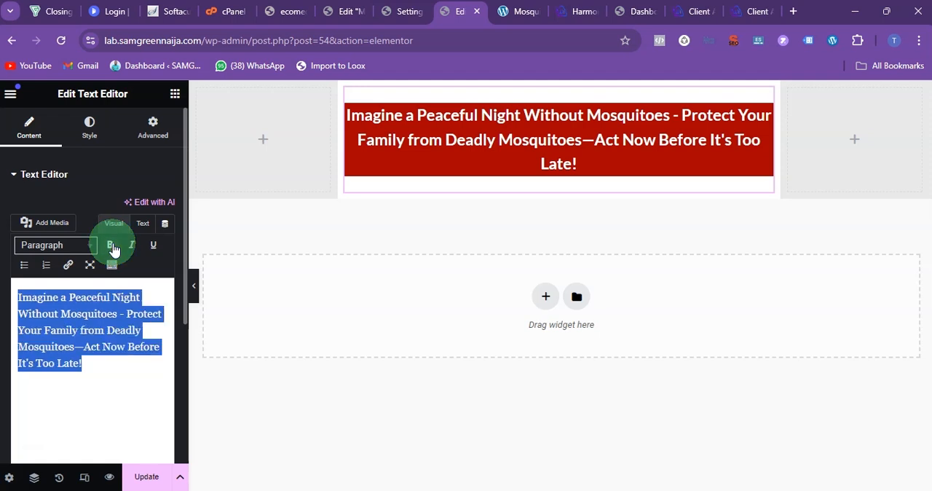
pyautogui.click(104, 360)
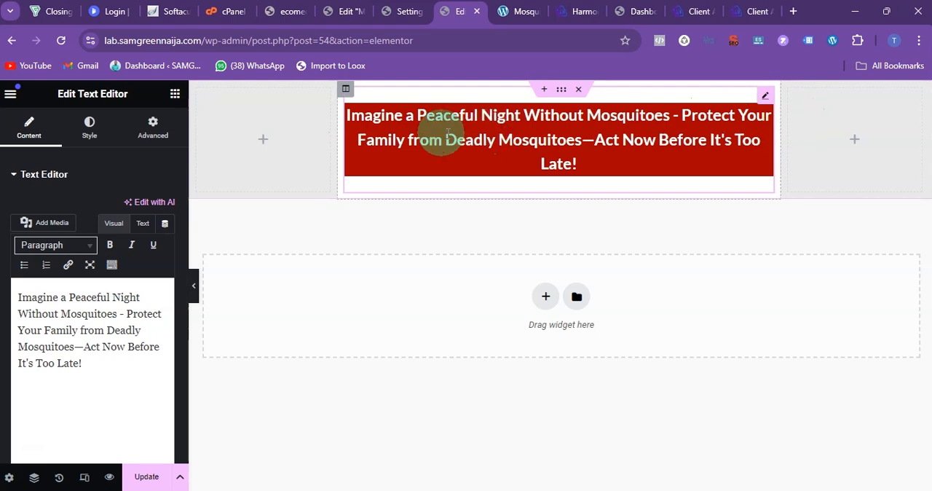
# Step: Unlink the headline widget's margin and padding values and set its right and left padding to 10 px each
pyautogui.click(153, 139)
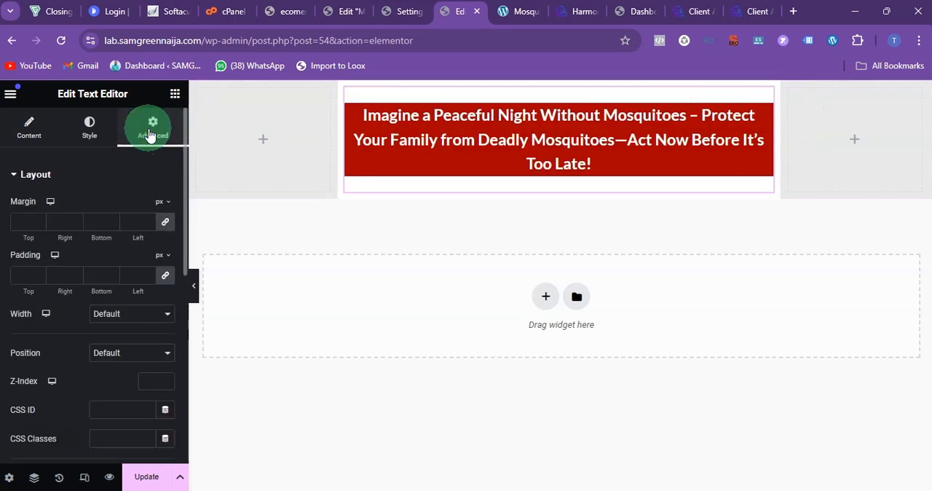
pyautogui.click(164, 225)
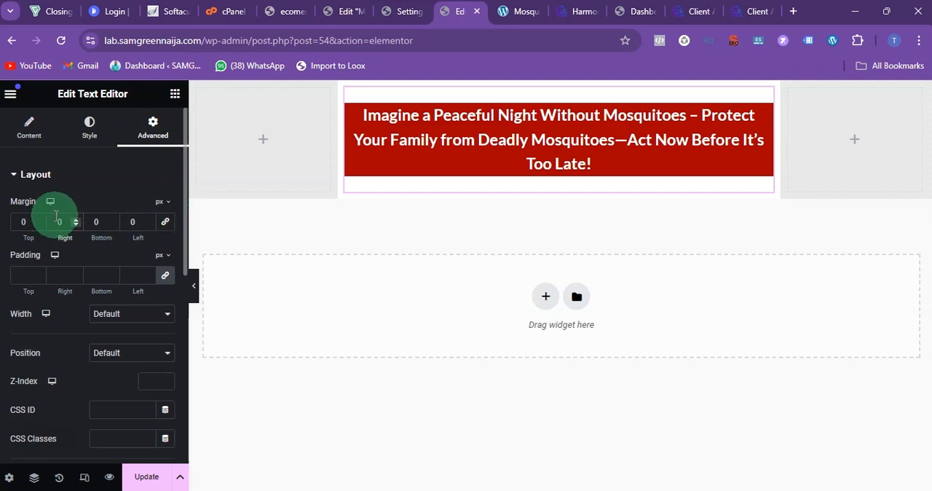
pyautogui.write('1')
pyautogui.press('BackSpace')
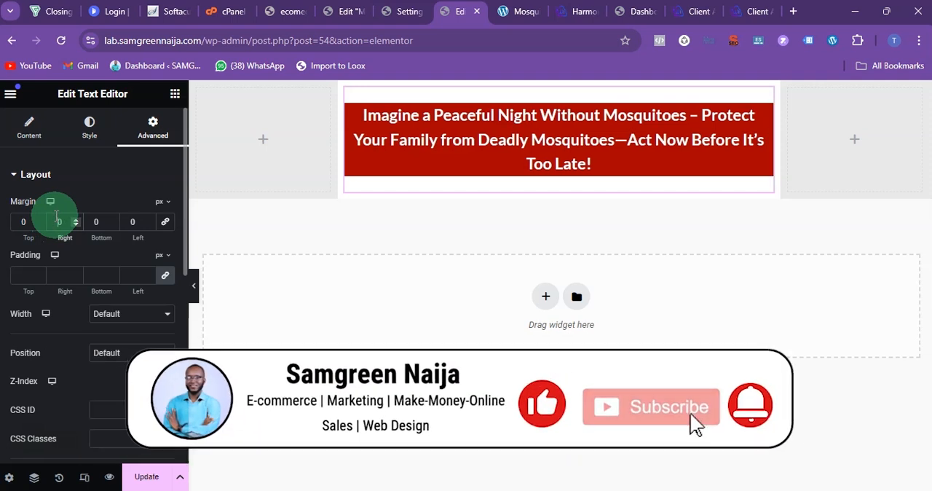
pyautogui.click(166, 277)
pyautogui.click(52, 274)
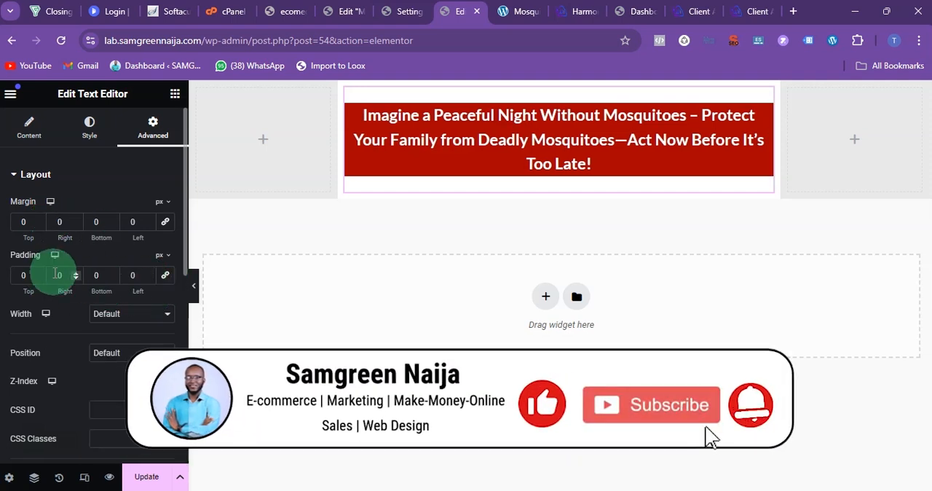
pyautogui.write('1')
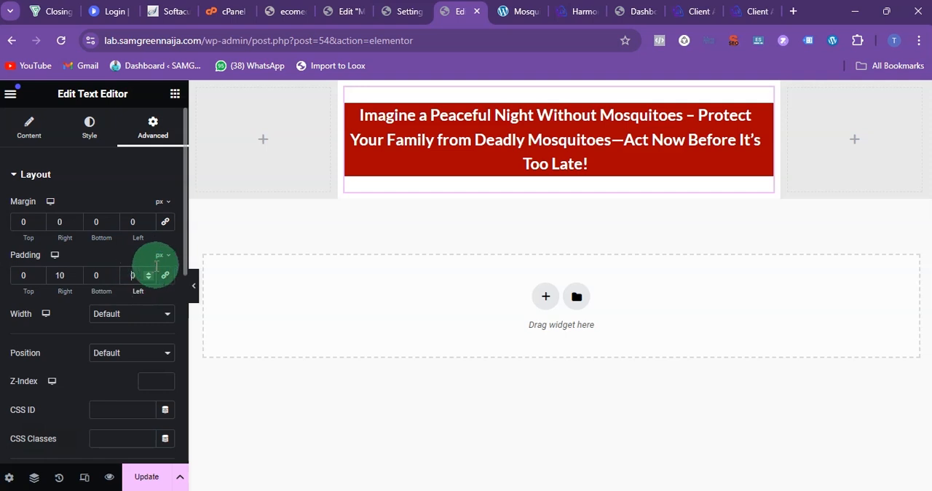
pyautogui.write('1')
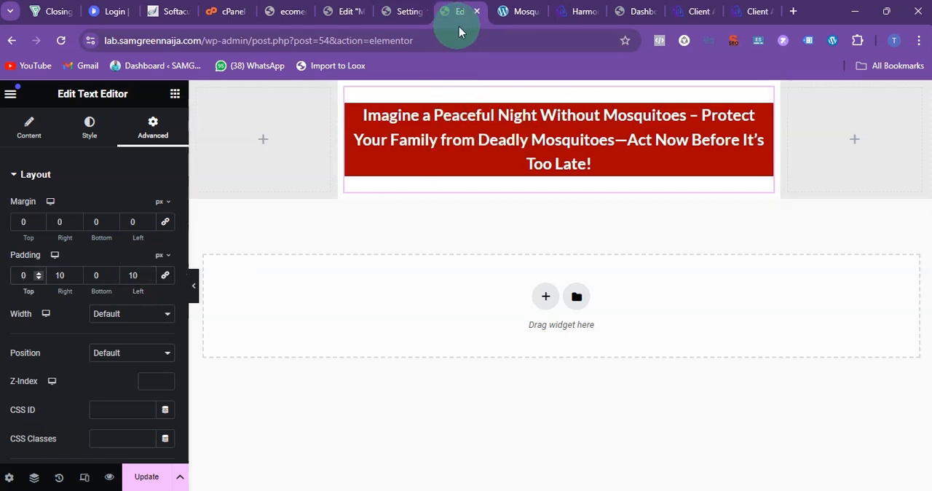
# Step: Check the lines below the headline on the easytouse.com.ng mosquito zapper page, and add an Image widget under the headline in Elementor
pyautogui.click(510, 10)
pyautogui.moveTo(156, 188); pyautogui.dragTo(765, 191)
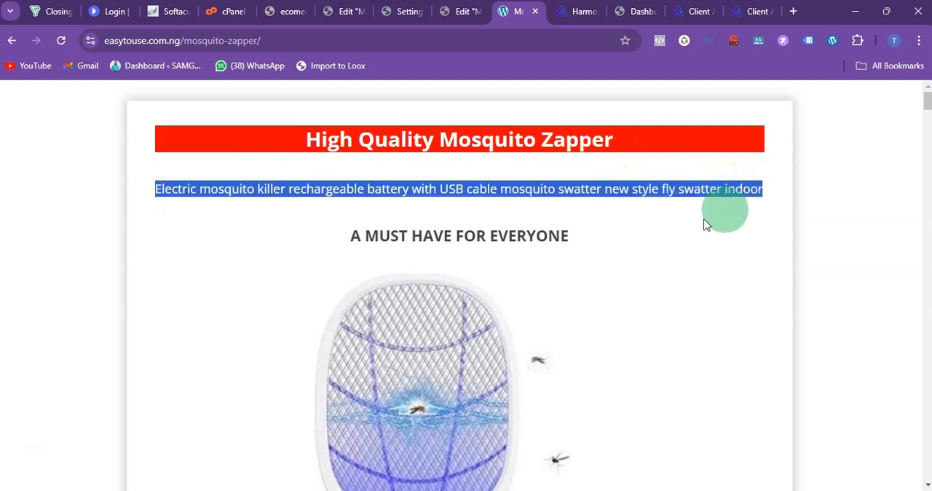
pyautogui.moveTo(345, 236); pyautogui.dragTo(610, 231)
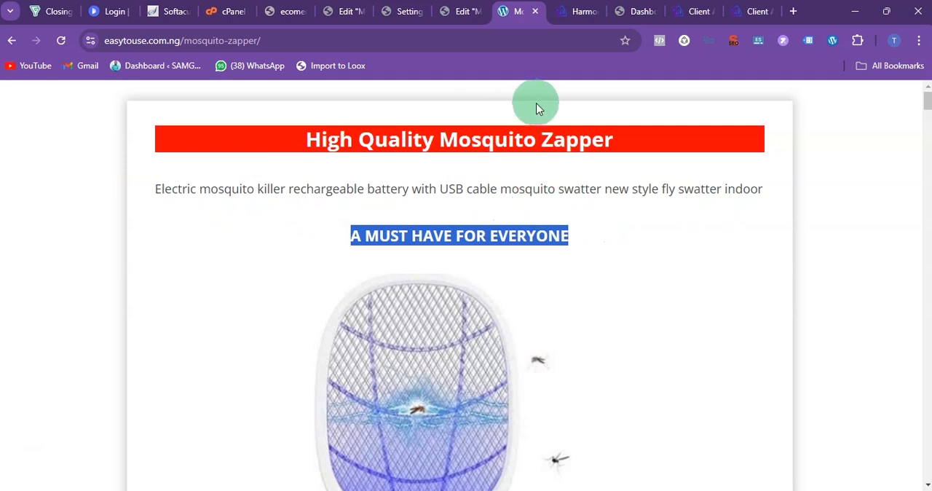
pyautogui.click(459, 11)
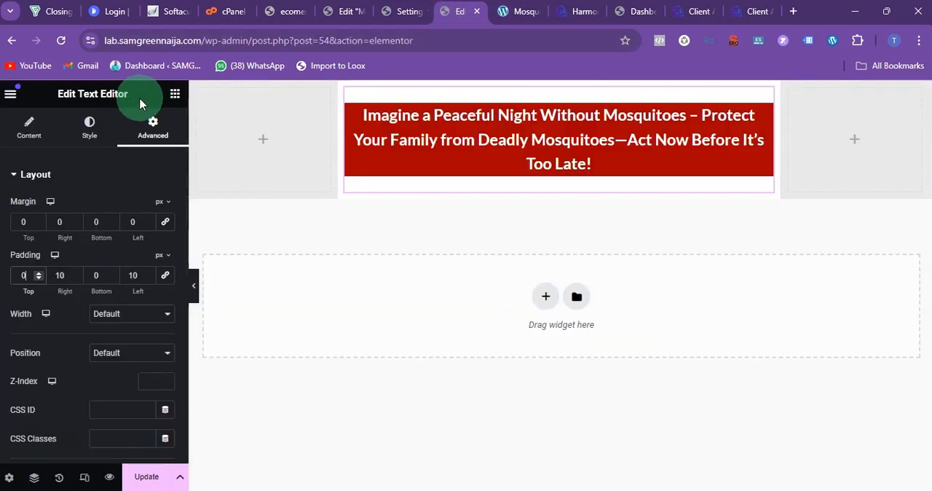
pyautogui.click(174, 94)
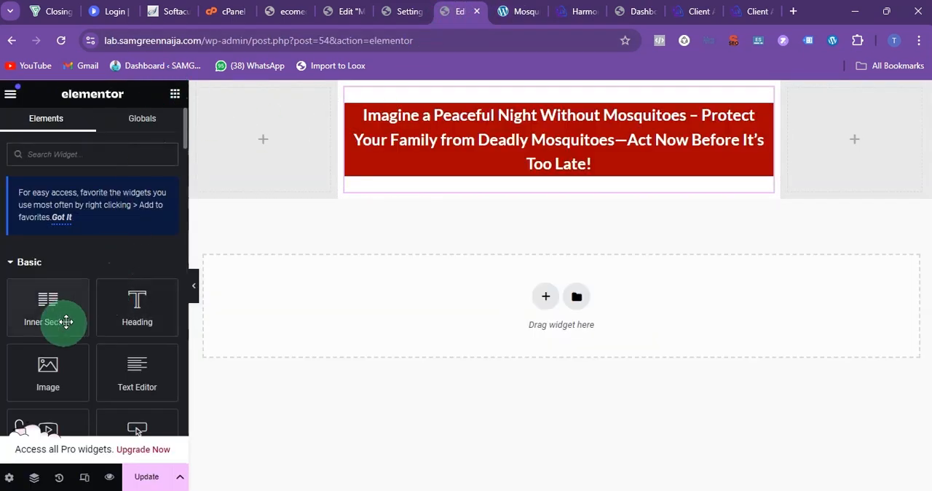
pyautogui.scroll(-1, 65, 320)
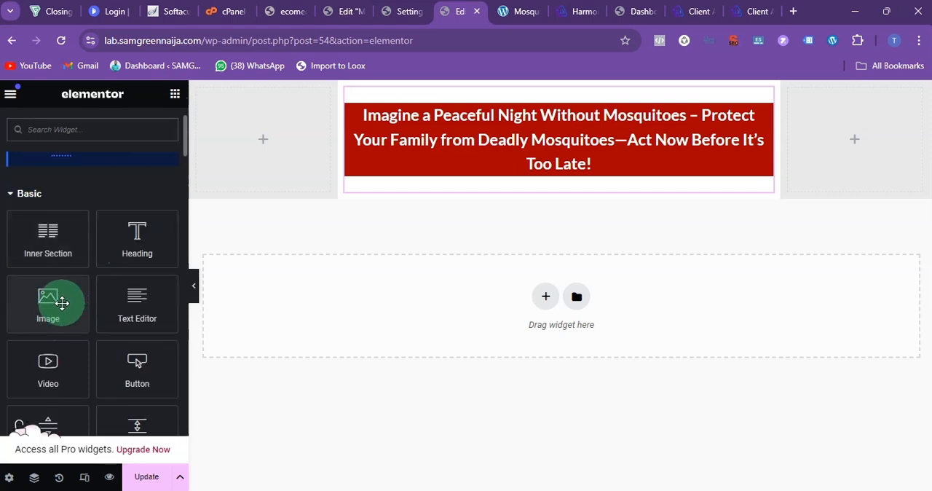
pyautogui.moveTo(48, 299); pyautogui.dragTo(414, 182)
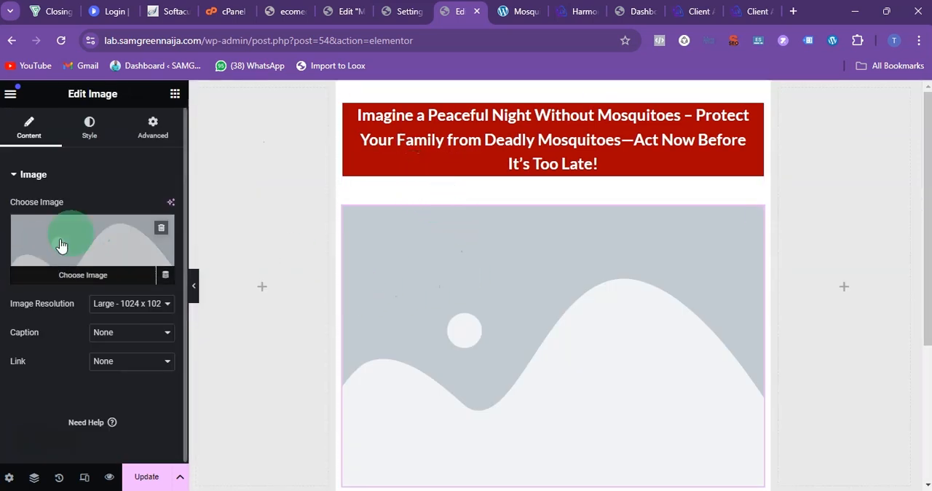
# Step: Fill the image widget with the two-mode family picture 71TPdmjL7CL._AC_SL1500_.jpg from the media library
pyautogui.click(73, 242)
pyautogui.scroll(-4, 444, 265)
pyautogui.scroll(1, 444, 265)
pyautogui.scroll(3, 440, 262)
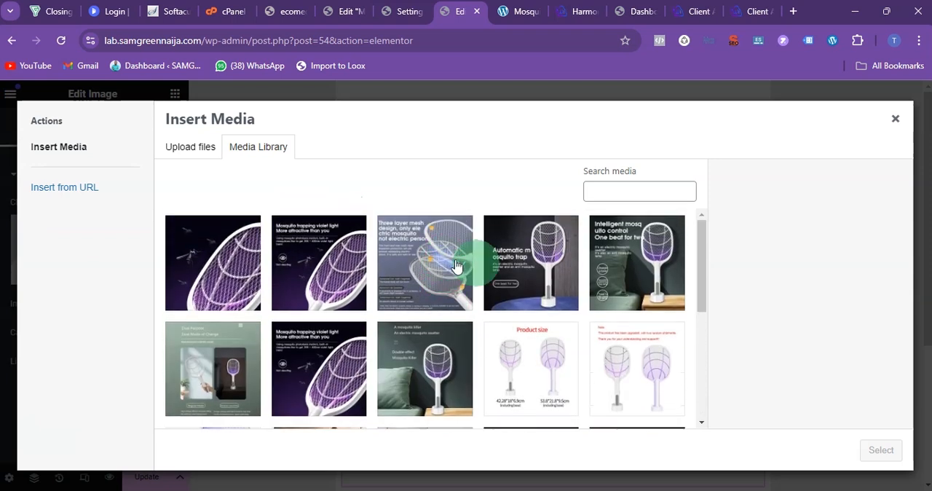
pyautogui.click(188, 148)
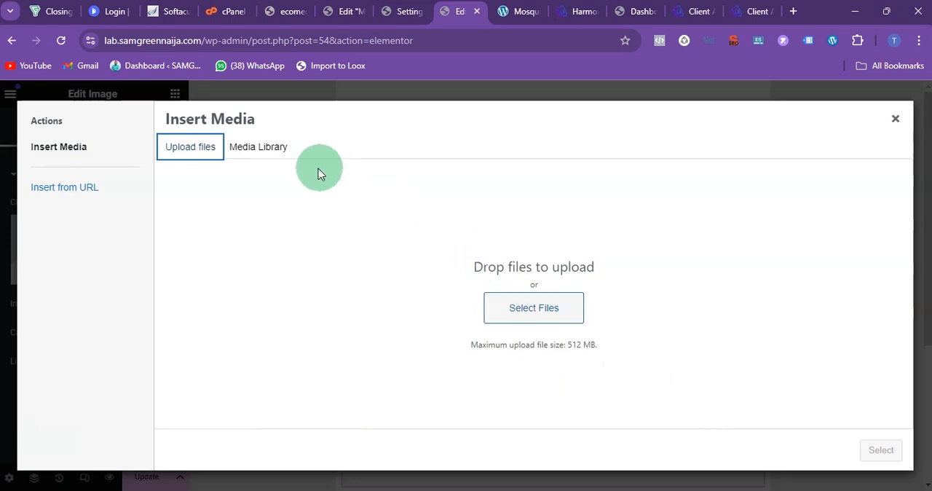
pyautogui.click(268, 160)
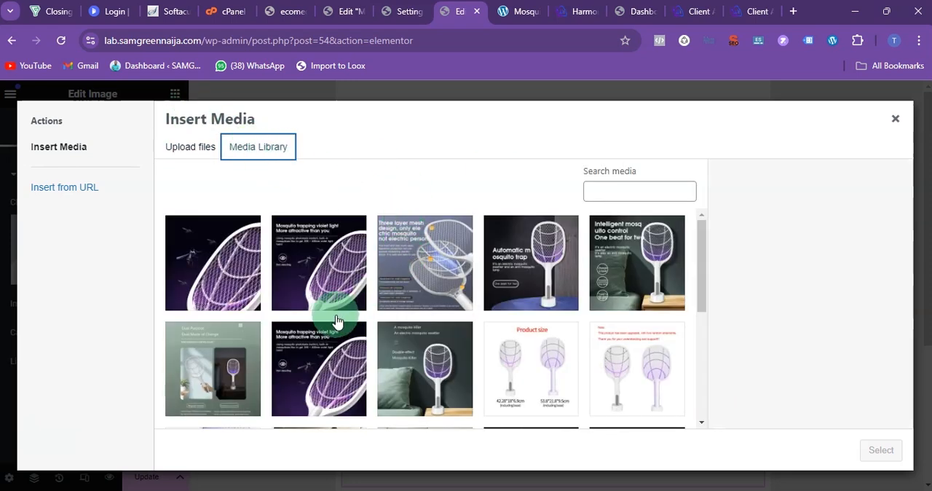
pyautogui.scroll(-5, 342, 315)
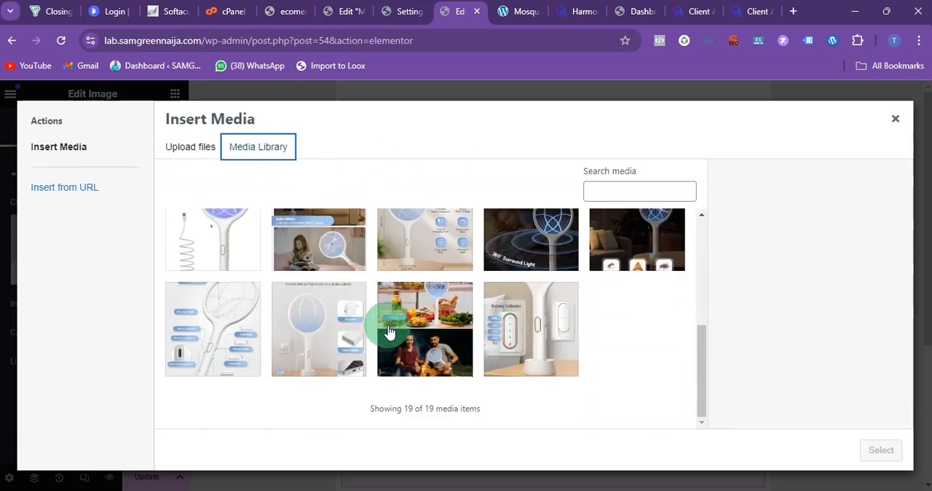
pyautogui.click(419, 324)
pyautogui.scroll(2, 473, 357)
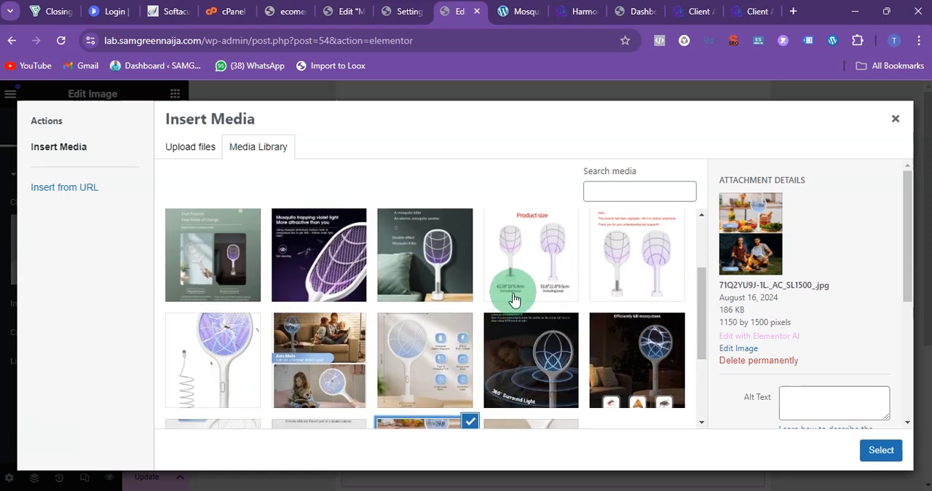
pyautogui.scroll(3, 578, 306)
pyautogui.scroll(-3, 643, 297)
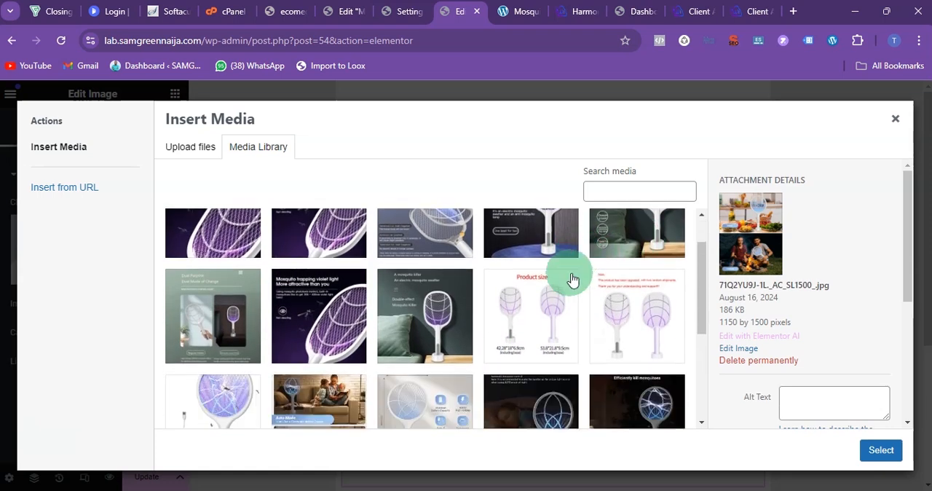
pyautogui.click(296, 235)
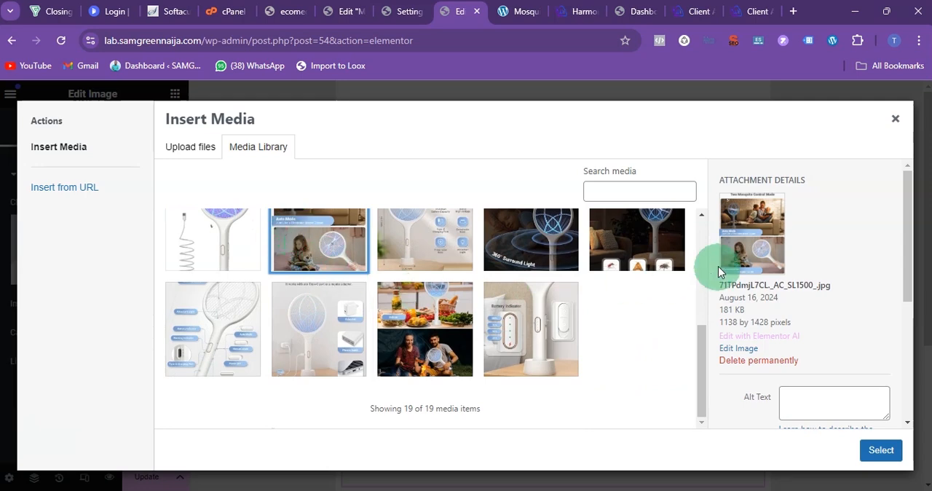
pyautogui.click(879, 450)
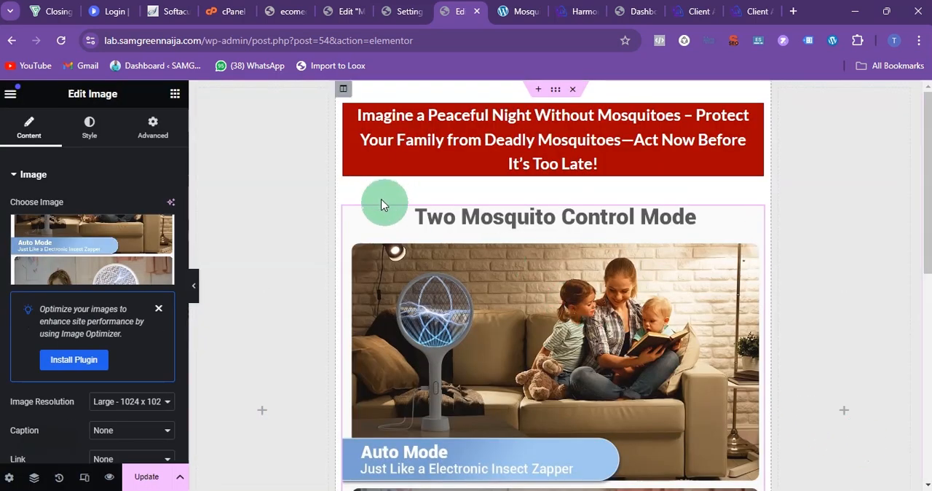
# Step: Review the two-mode family picture below the headline and duplicate its image widget
pyautogui.scroll(-5, 645, 361)
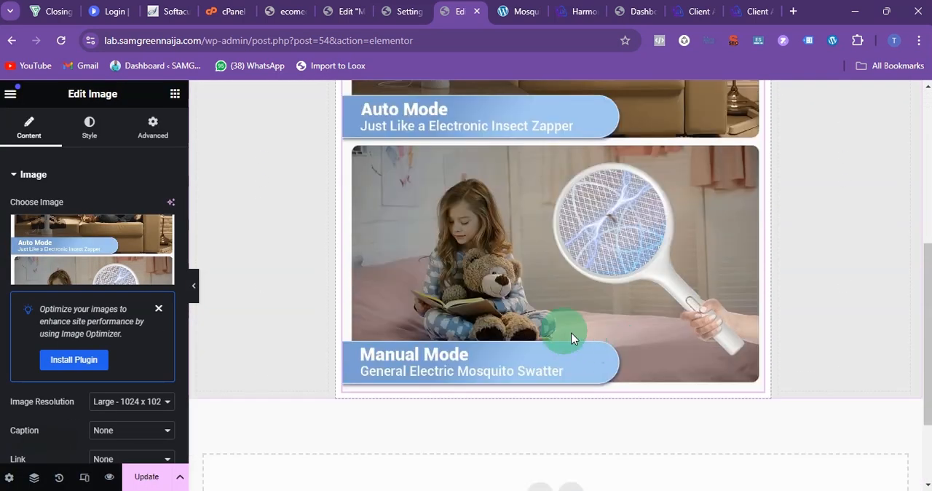
pyautogui.scroll(1, 470, 309)
pyautogui.scroll(4, 470, 305)
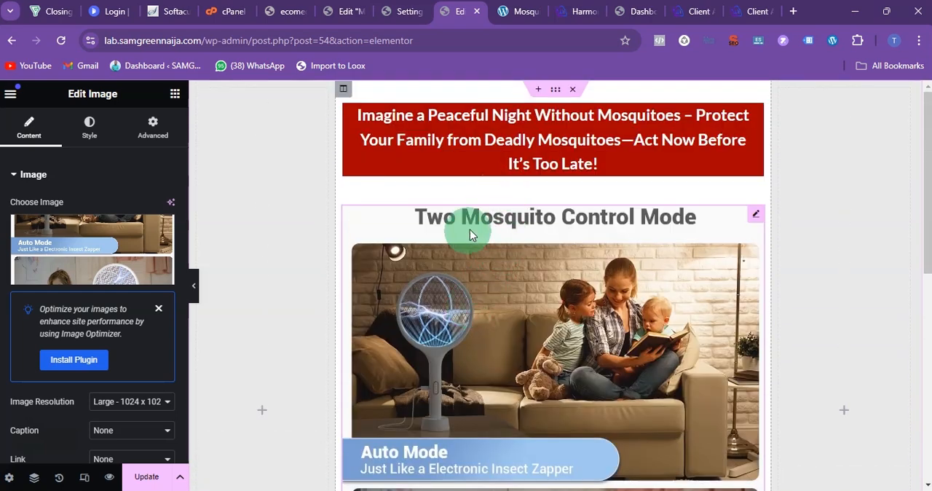
pyautogui.scroll(-2, 479, 308)
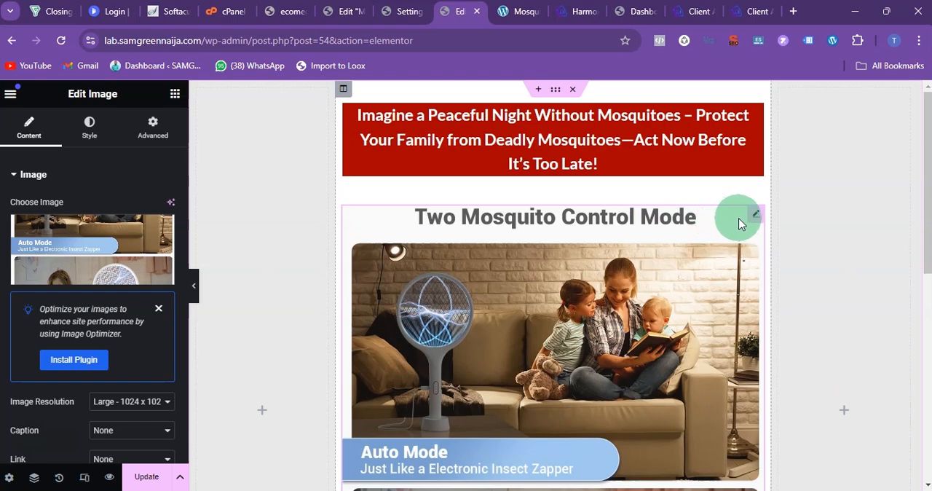
pyautogui.rightClick(753, 216)
pyautogui.click(776, 205)
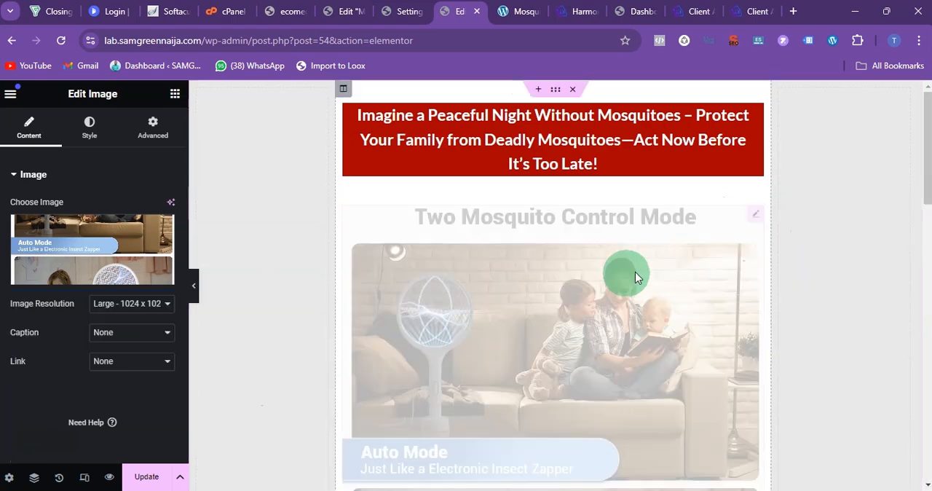
# Step: Replace the duplicated widget's picture with the 4000V High Voltage image 71IKg8I5JuL._AC_SL1500_.jpg from the media library
pyautogui.scroll(-3, 609, 283)
pyautogui.scroll(-3, 464, 294)
pyautogui.click(122, 251)
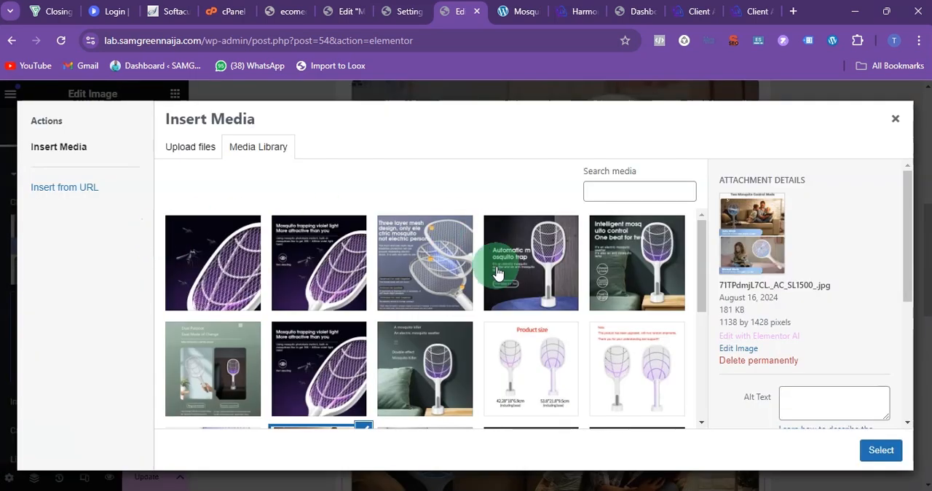
pyautogui.scroll(-5, 495, 266)
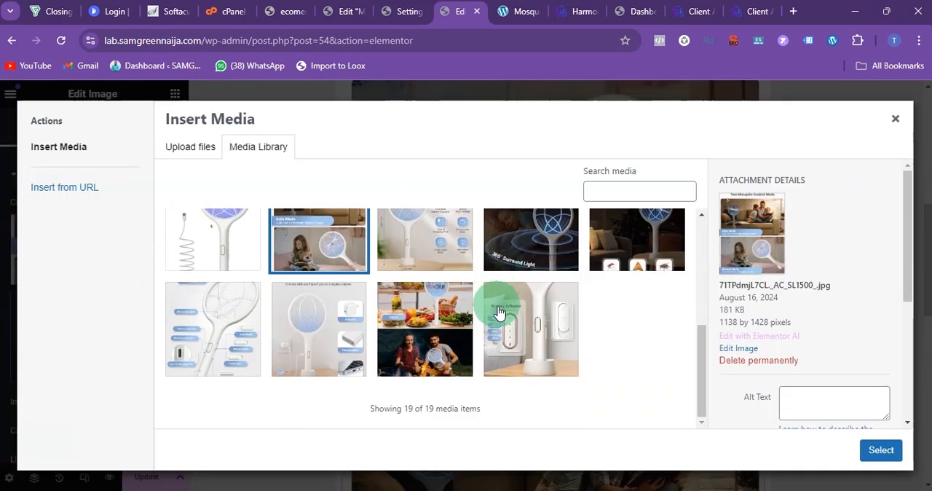
pyautogui.scroll(1, 503, 320)
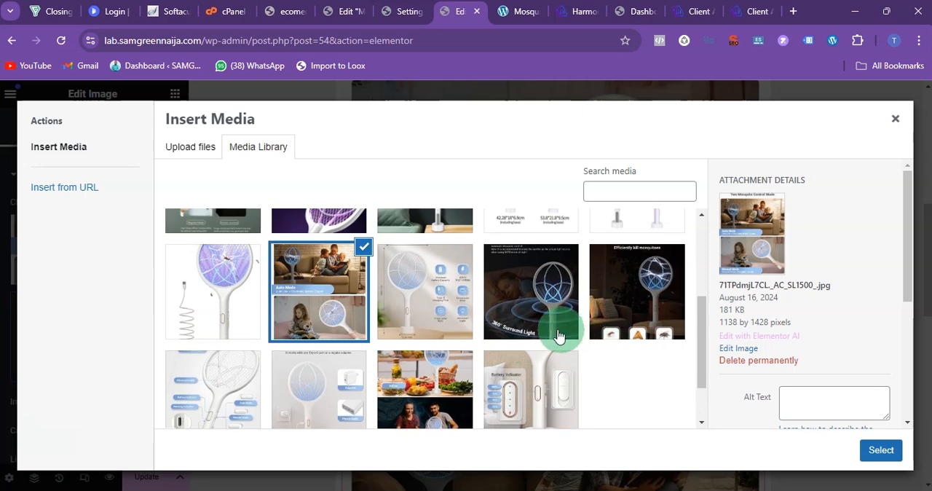
pyautogui.scroll(1, 510, 335)
pyautogui.click(608, 337)
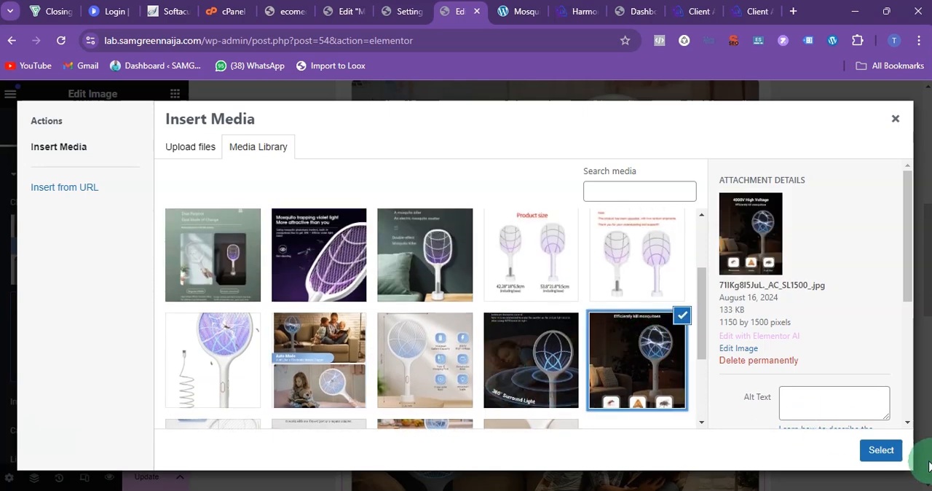
pyautogui.click(873, 443)
pyautogui.scroll(-1, 648, 360)
pyautogui.scroll(5, 640, 354)
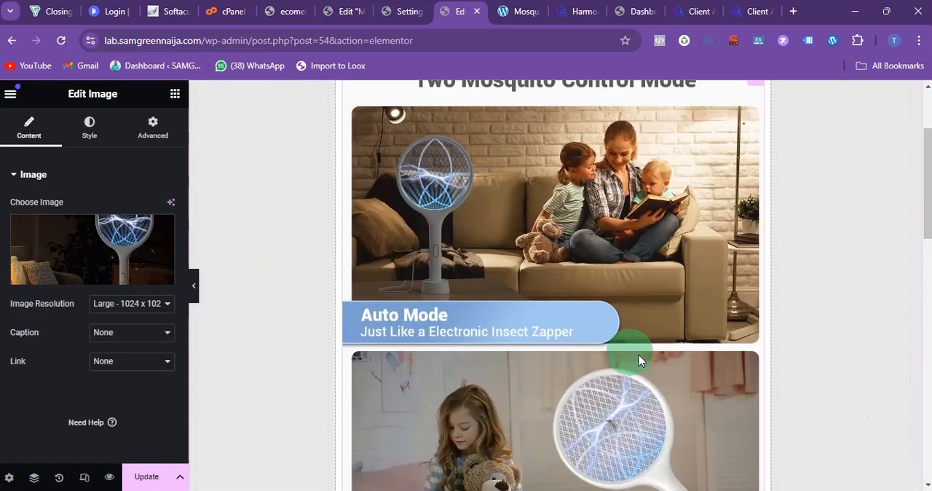
pyautogui.scroll(2, 489, 328)
pyautogui.scroll(-5, 518, 258)
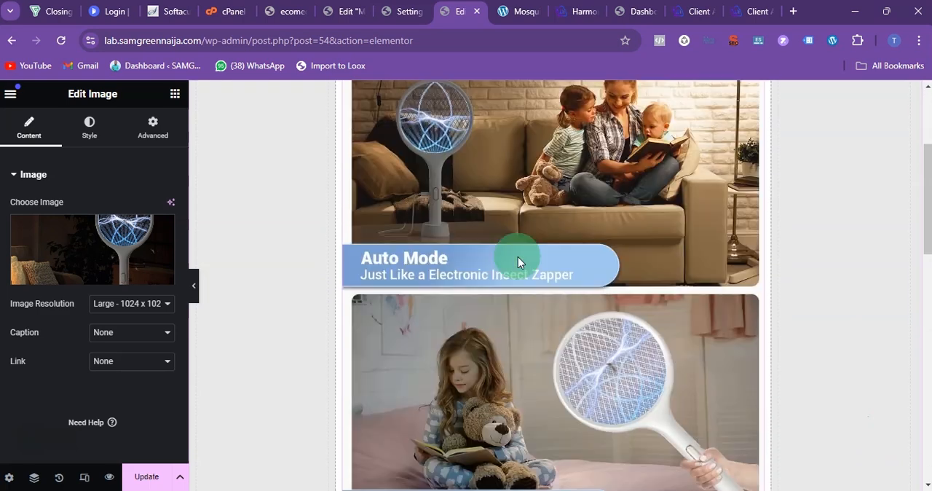
pyautogui.scroll(-8, 518, 257)
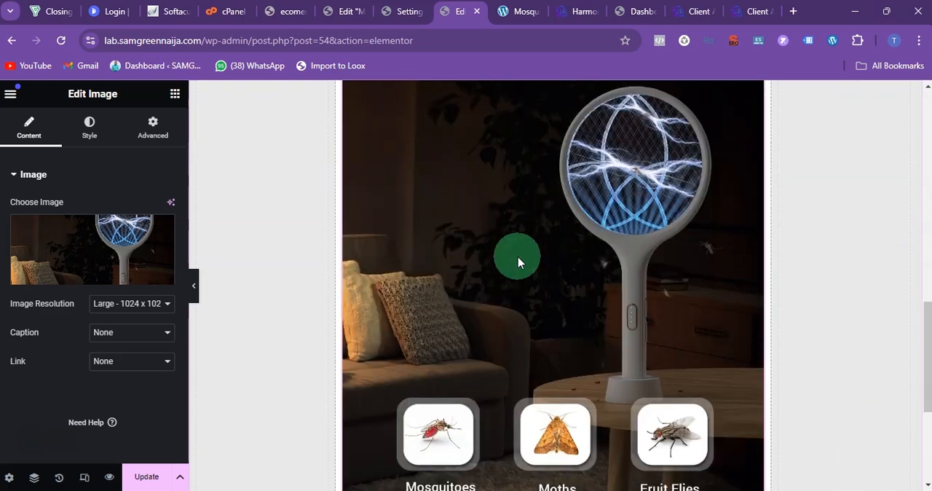
# Step: Examine the key features, product pictures and promo price sections on the easytouse.com.ng mosquito zapper page
pyautogui.click(504, 11)
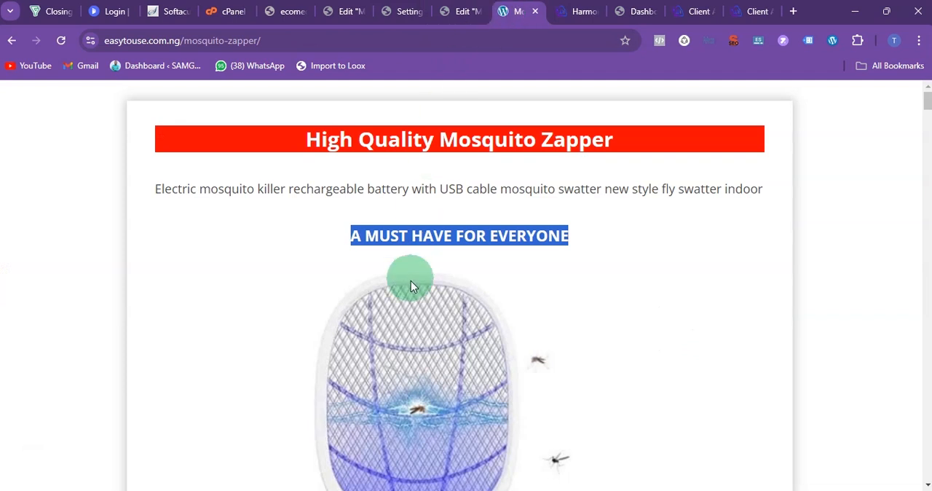
pyautogui.scroll(-9, 393, 256)
pyautogui.scroll(1, 393, 256)
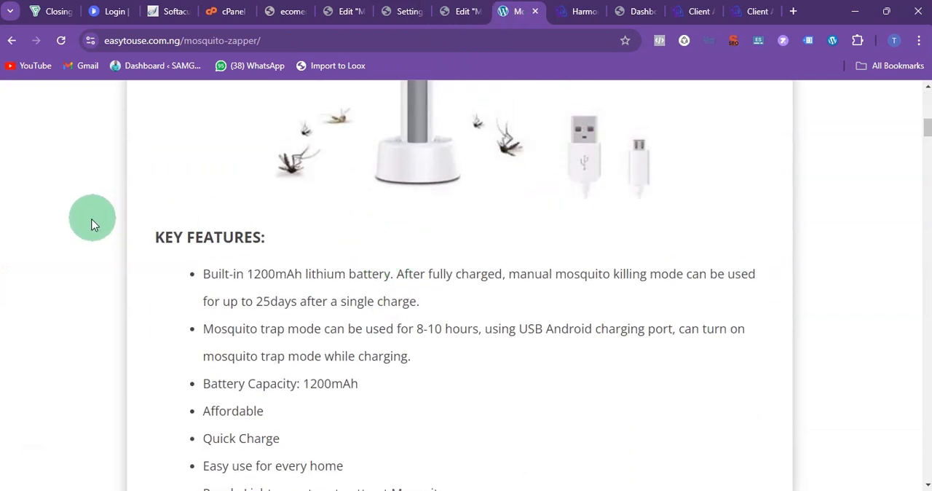
pyautogui.moveTo(151, 238); pyautogui.dragTo(567, 274)
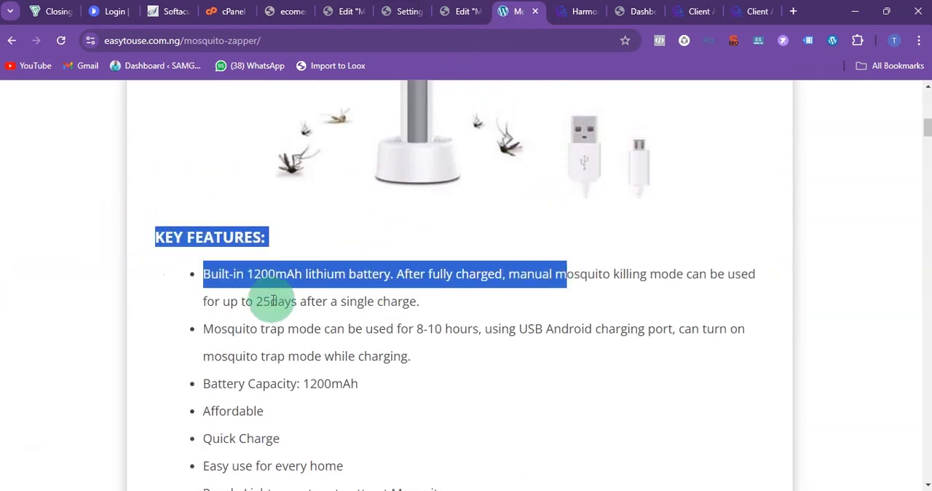
pyautogui.scroll(-20, 269, 301)
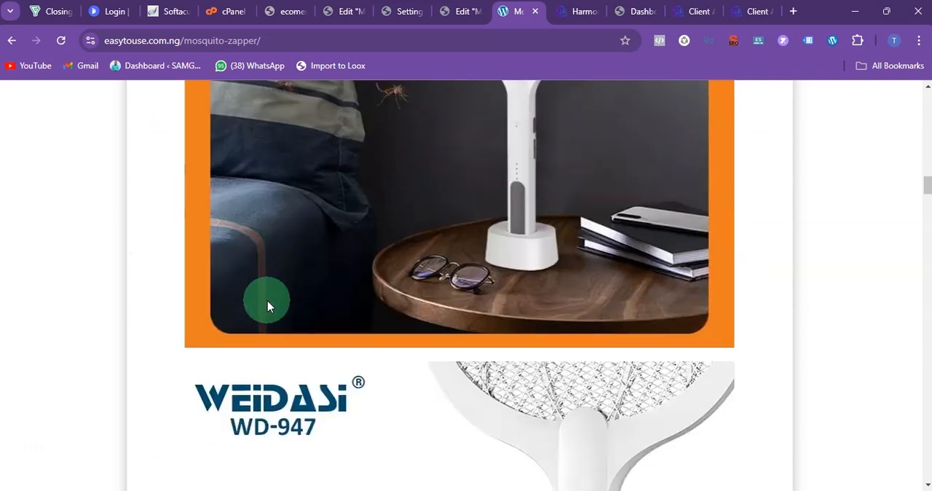
pyautogui.scroll(-15, 267, 306)
pyautogui.scroll(-15, 267, 306)
pyautogui.scroll(4, 268, 306)
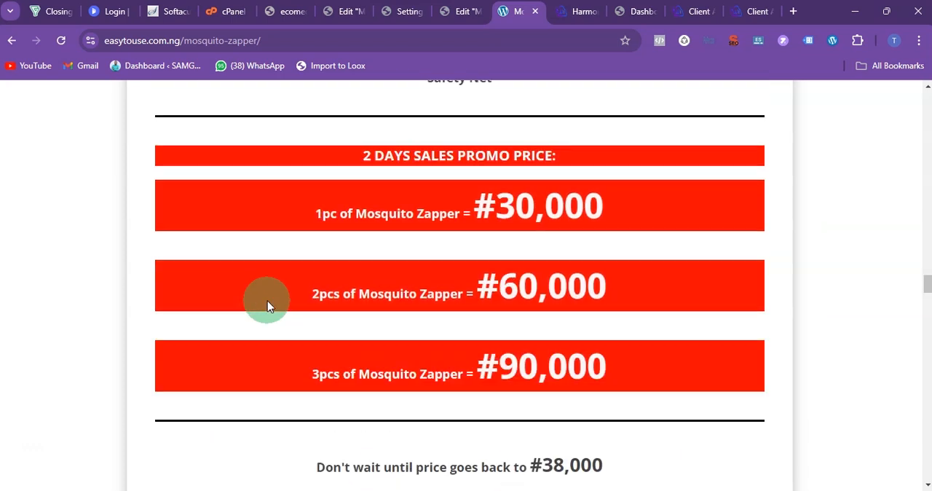
pyautogui.scroll(2, 267, 306)
# Step: Back in Elementor, add a Text Editor widget below the 4000V picture and replace its placeholder text with "Key Benefits" in bold
pyautogui.click(463, 11)
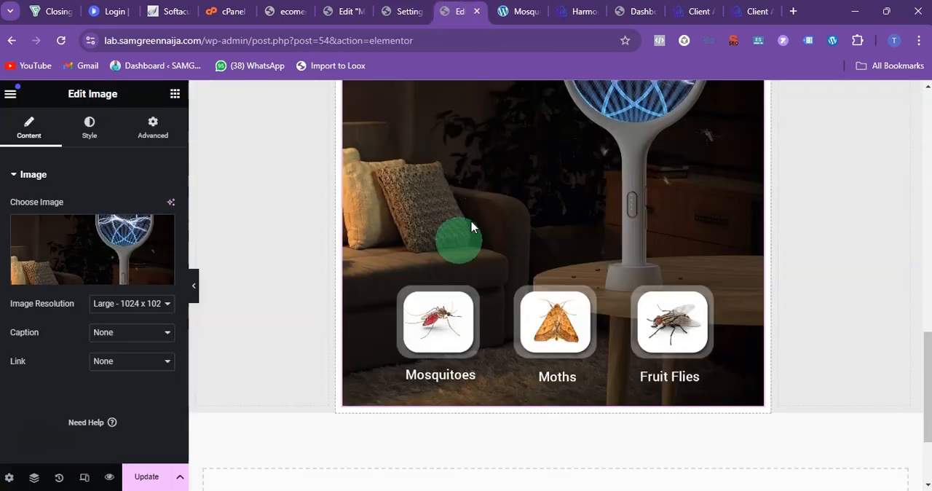
pyautogui.click(174, 94)
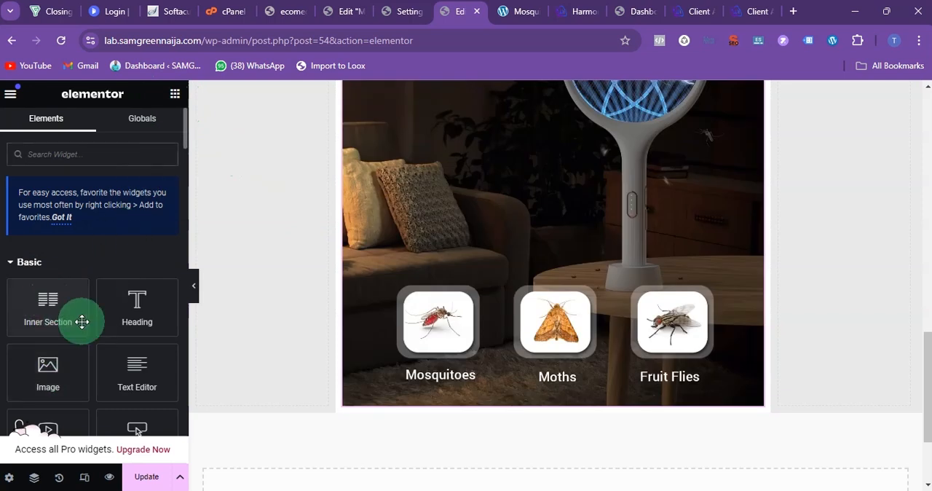
pyautogui.moveTo(132, 373); pyautogui.dragTo(370, 378)
pyautogui.click(81, 362)
pyautogui.tripleClick(47, 347)
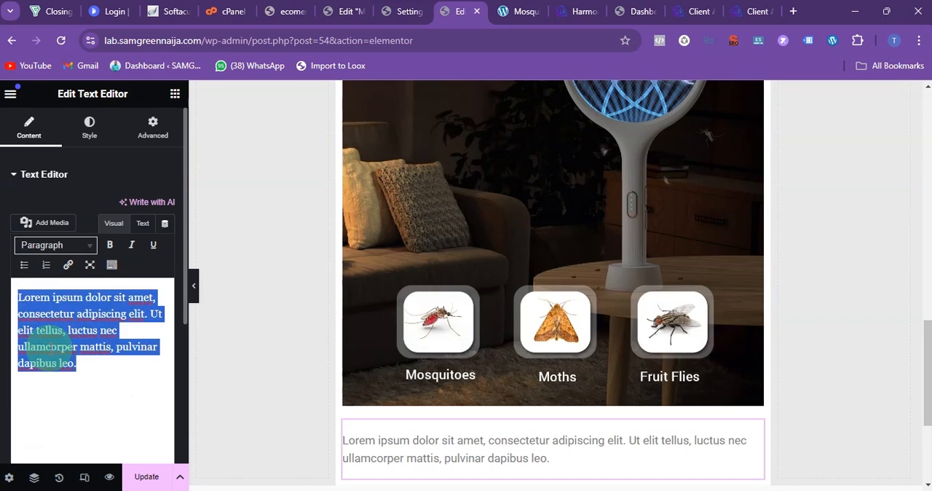
pyautogui.write('Key Benefits')
pyautogui.tripleClick(47, 346)
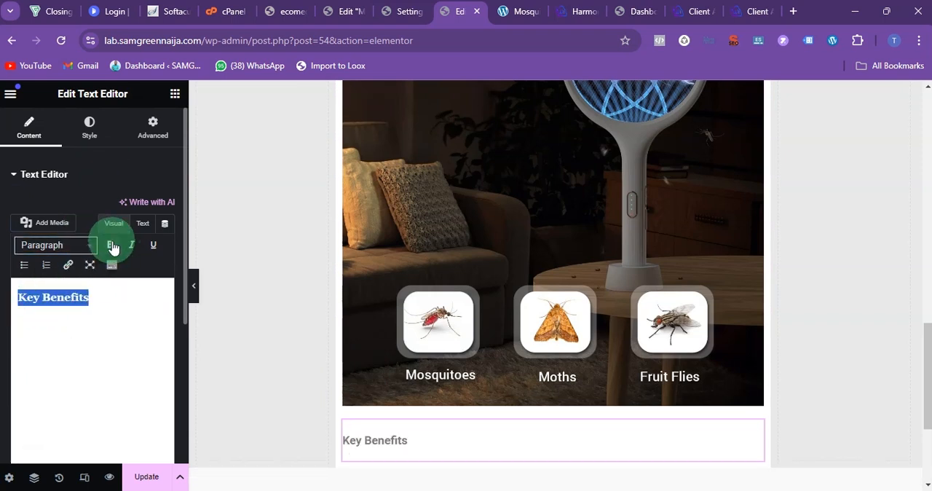
# Step: Style the Key Benefits text with colour #000000 and a font size of 22 px
pyautogui.click(86, 131)
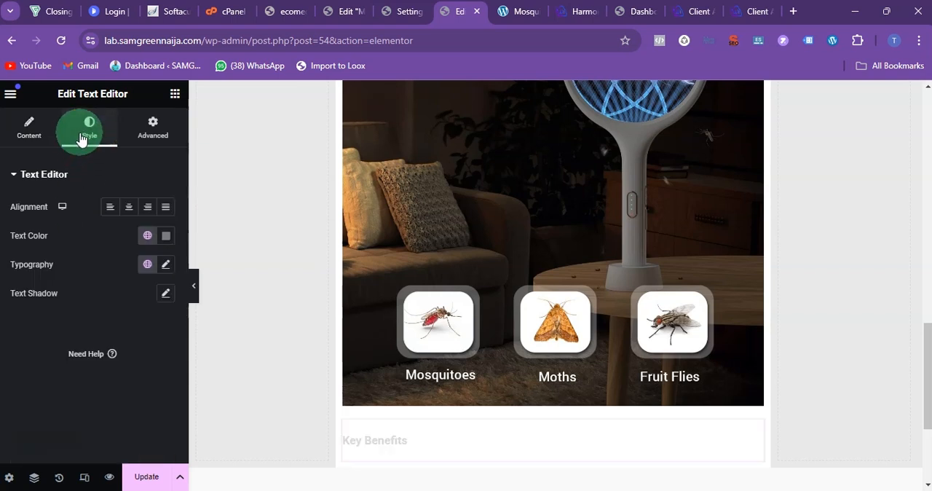
pyautogui.click(166, 235)
pyautogui.moveTo(156, 328); pyautogui.dragTo(35, 431)
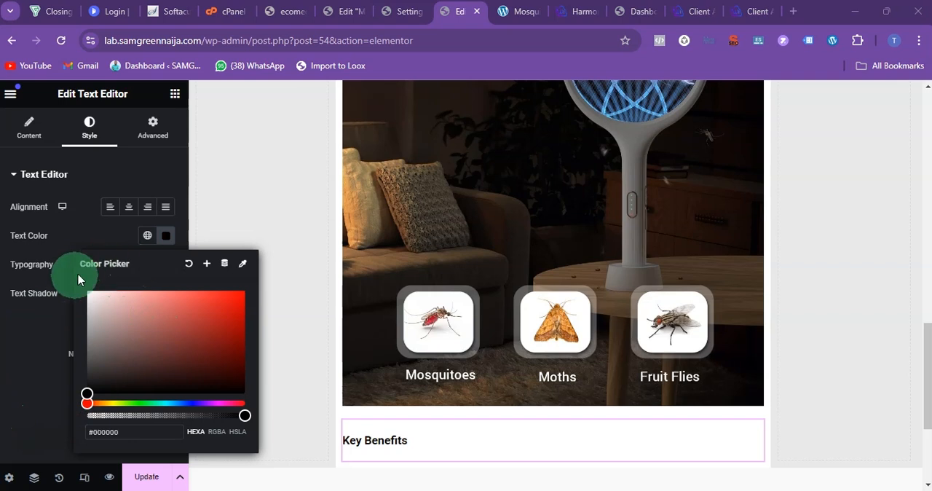
pyautogui.click(16, 246)
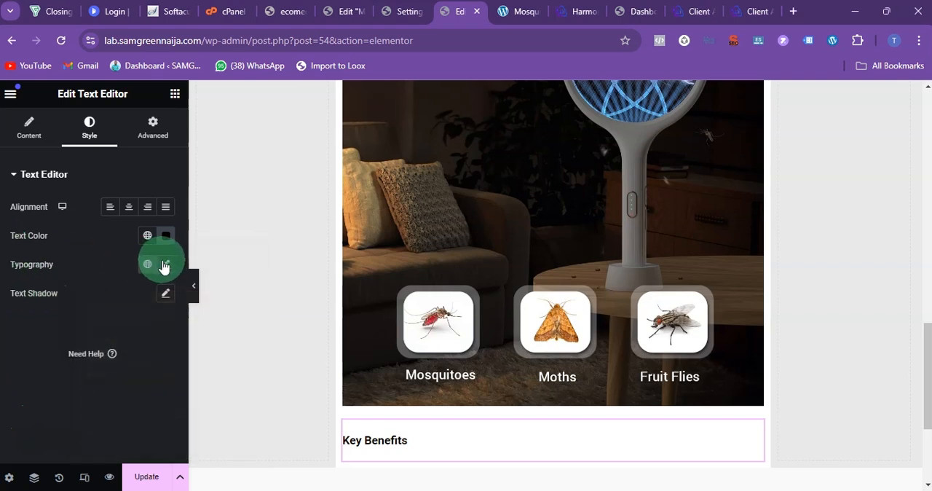
pyautogui.click(165, 265)
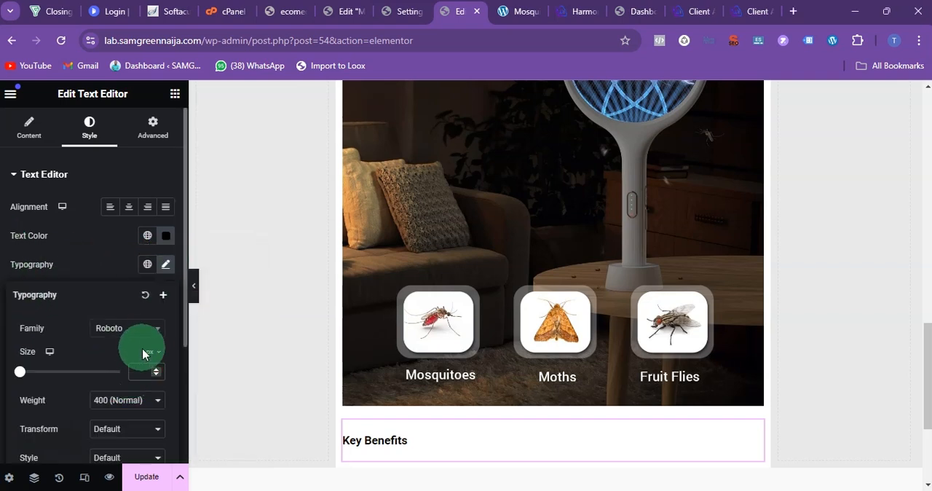
pyautogui.write('22')
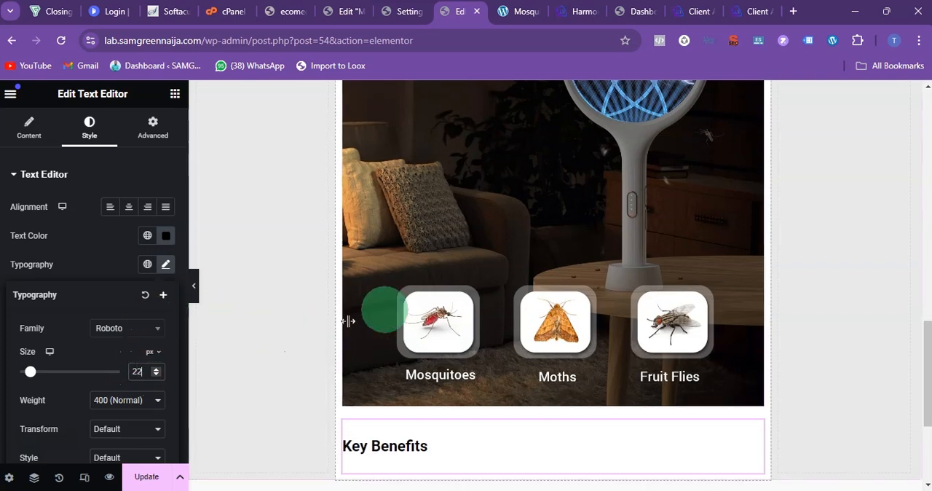
# Step: Find the Icon List widget and place it directly below the Key Benefits text
pyautogui.scroll(-2, 433, 302)
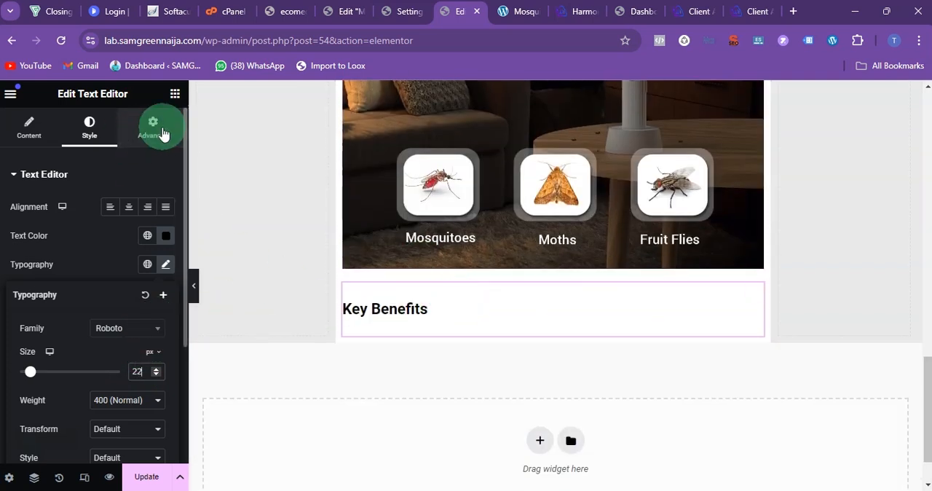
pyautogui.click(174, 97)
pyautogui.click(76, 150)
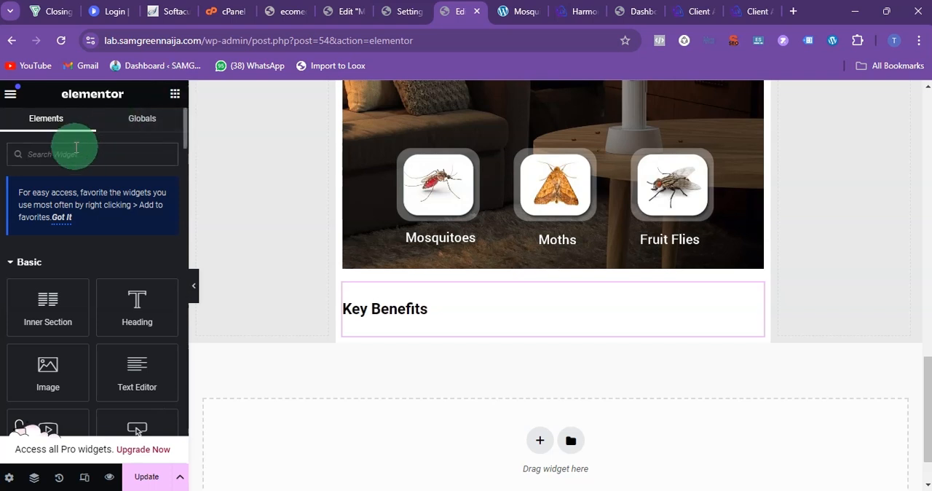
pyautogui.write('icon')
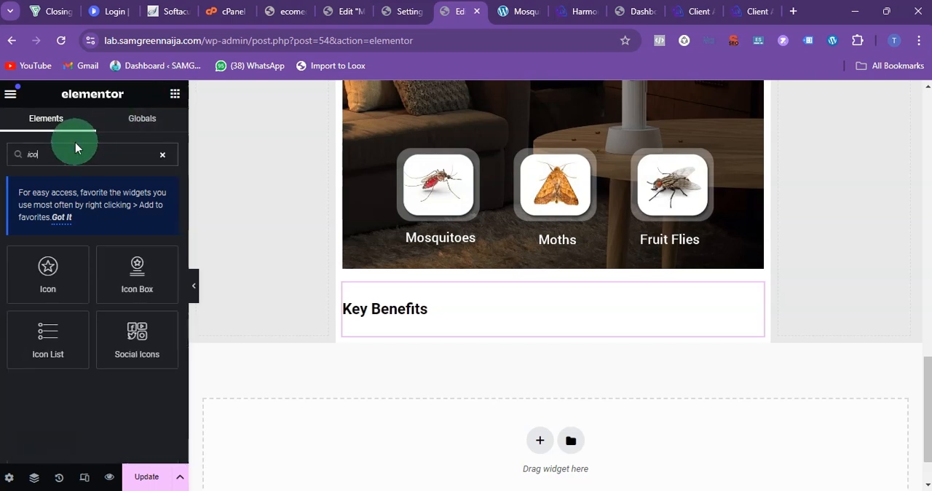
pyautogui.moveTo(46, 342); pyautogui.dragTo(422, 328)
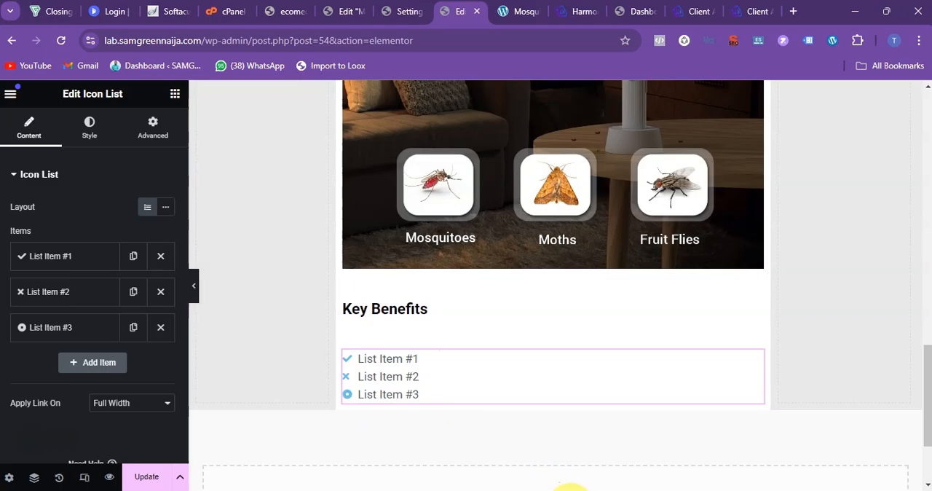
# Step: Copy the "Peace of Mind" benefit from the ChatGPT answer and use it as the text of the icon list's first item
pyautogui.click(570, 490)
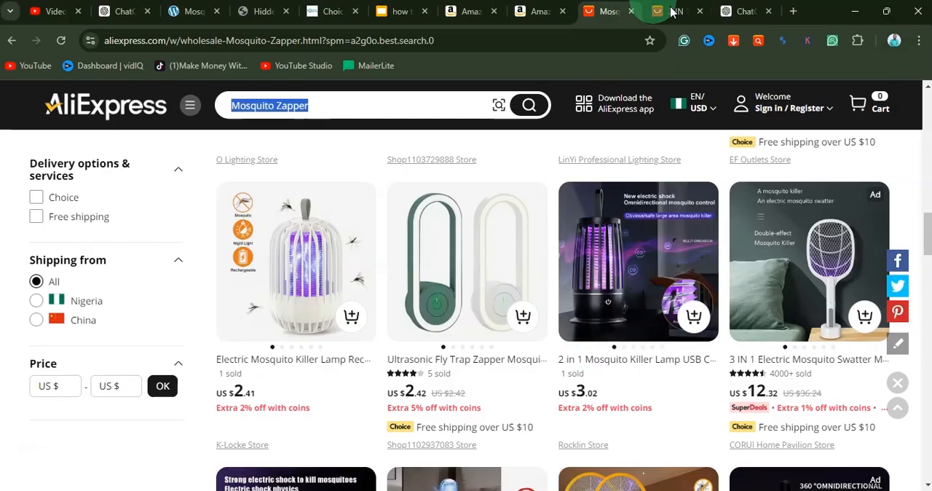
pyautogui.click(741, 11)
pyautogui.scroll(4, 479, 248)
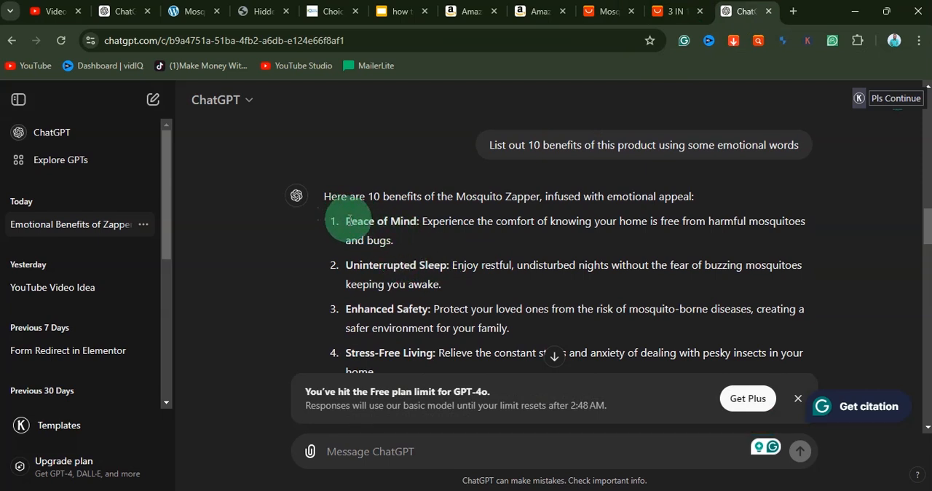
pyautogui.moveTo(347, 217); pyautogui.dragTo(404, 245)
pyautogui.hotkey('ctrl', 'c')
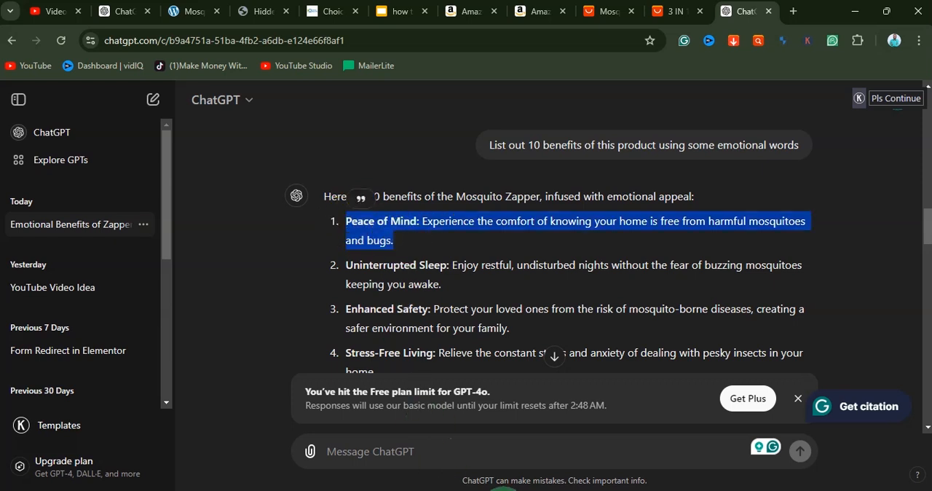
pyautogui.click(510, 437)
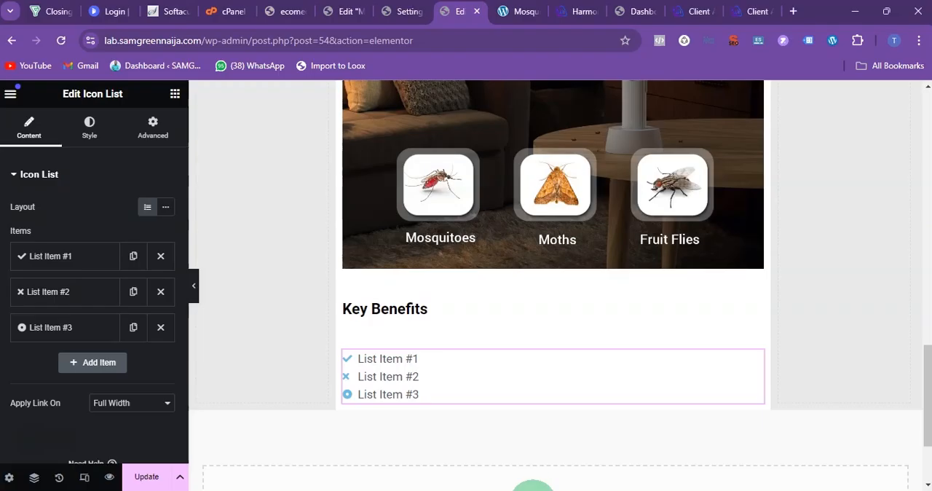
pyautogui.click(37, 268)
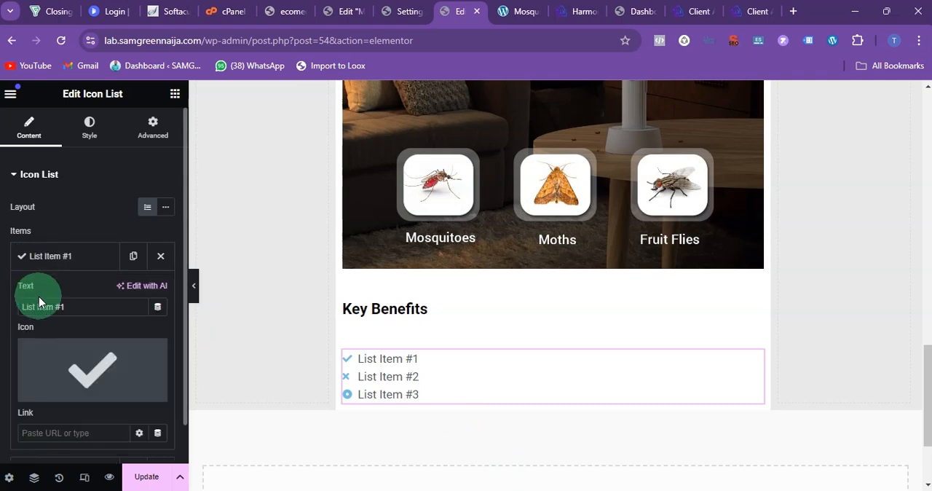
pyautogui.hotkey('ctrl', 'v')
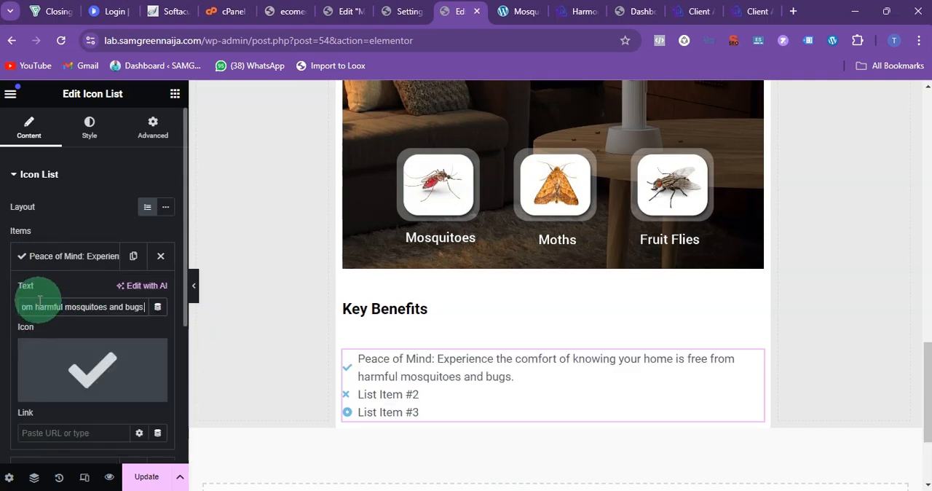
# Step: Copy the "Uninterrupted Sleep" benefit from the ChatGPT answer and use it as the text of the icon list's second item
pyautogui.click(43, 257)
pyautogui.click(48, 294)
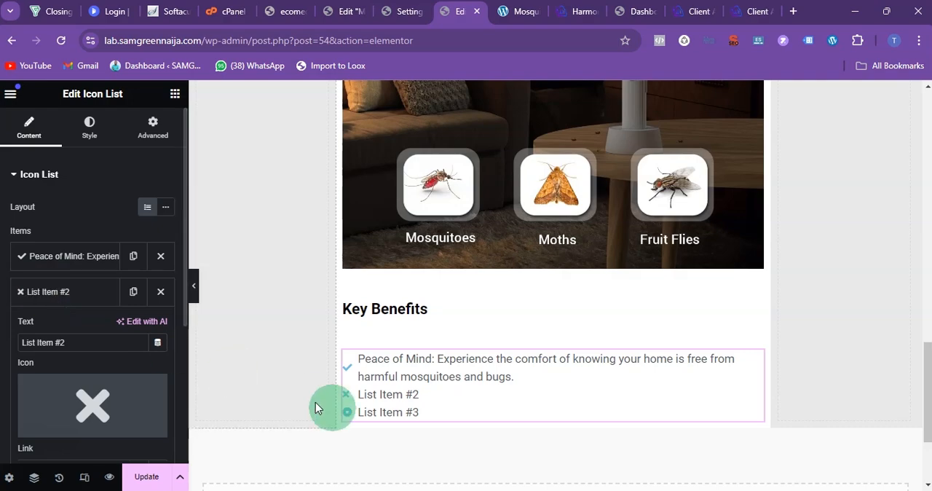
pyautogui.click(576, 490)
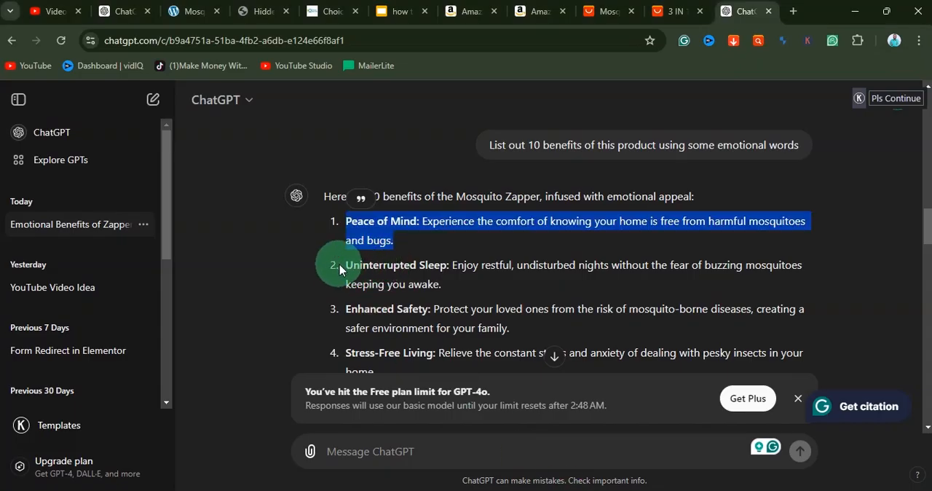
pyautogui.moveTo(347, 265); pyautogui.dragTo(474, 284)
pyautogui.hotkey('ctrl', 'c')
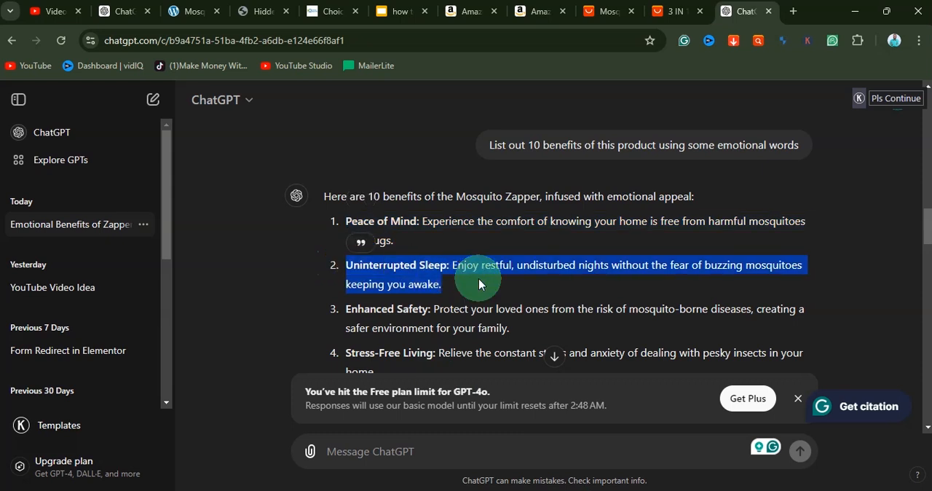
pyautogui.click(543, 490)
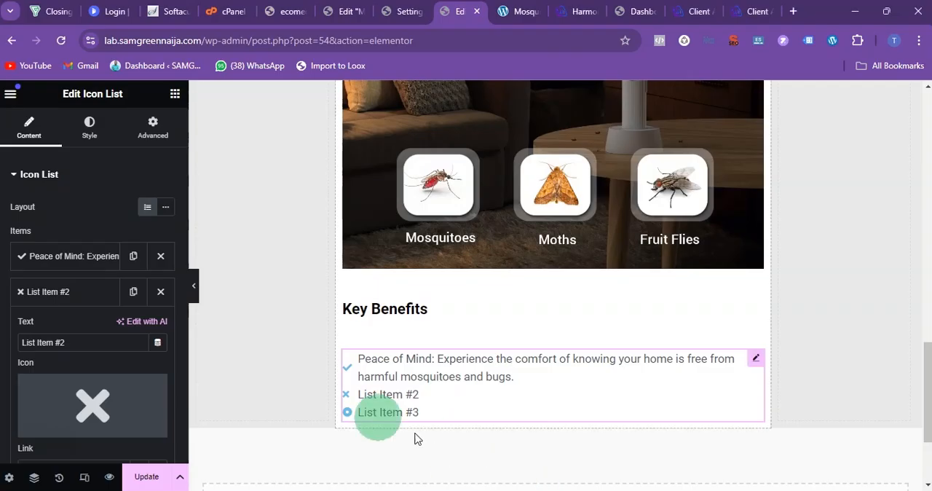
pyautogui.click(51, 290)
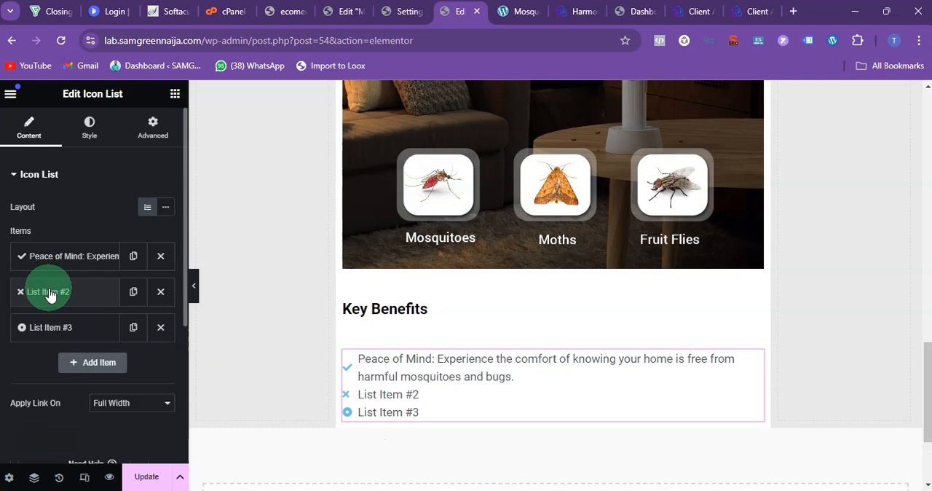
pyautogui.click(51, 292)
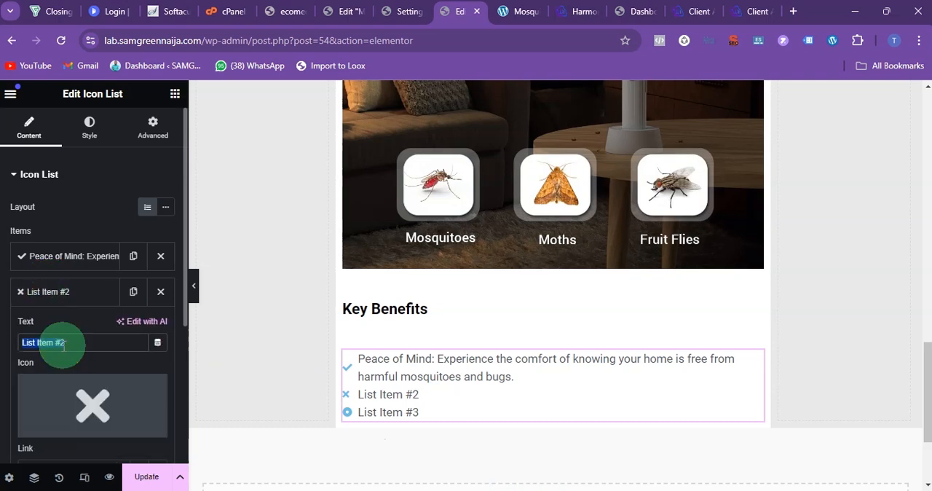
pyautogui.hotkey('ctrl', 'v')
pyautogui.click(72, 291)
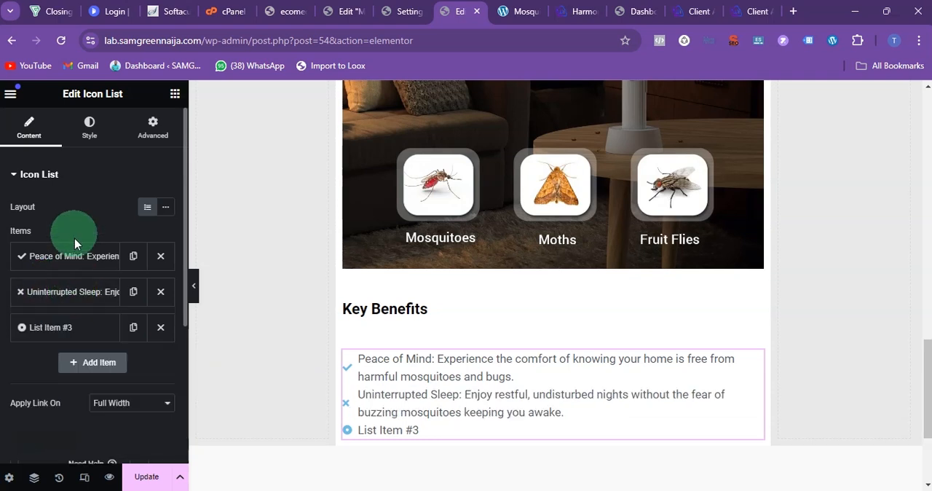
# Step: Copy the "Enhanced Safety" benefit from ChatGPT and replace the third list item's placeholder text with it
pyautogui.click(49, 285)
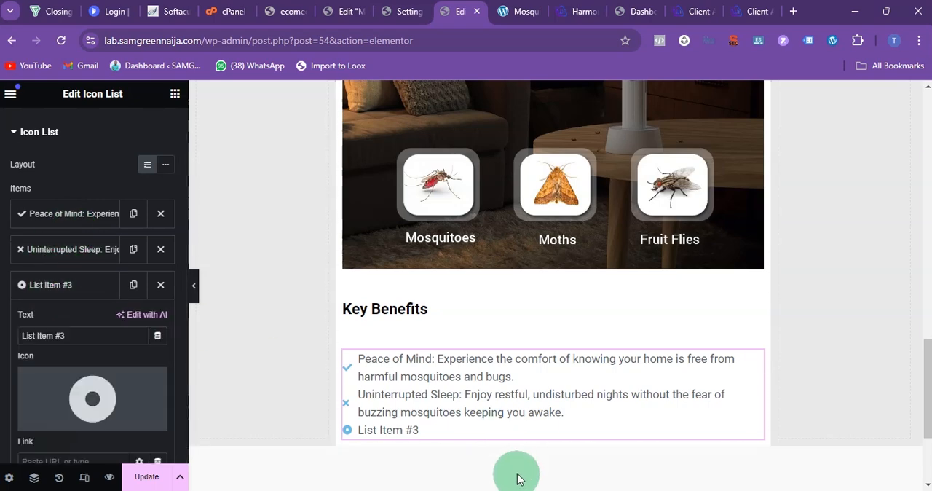
pyautogui.click(563, 489)
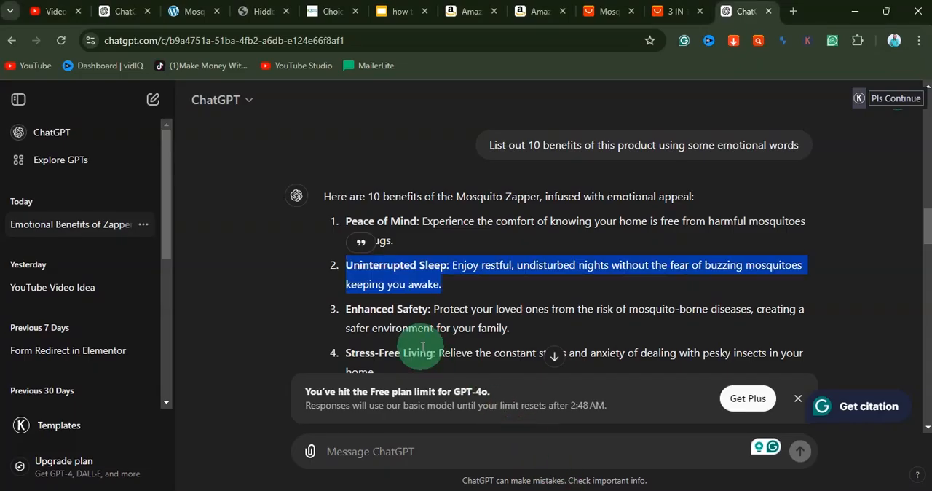
pyautogui.scroll(-1, 386, 321)
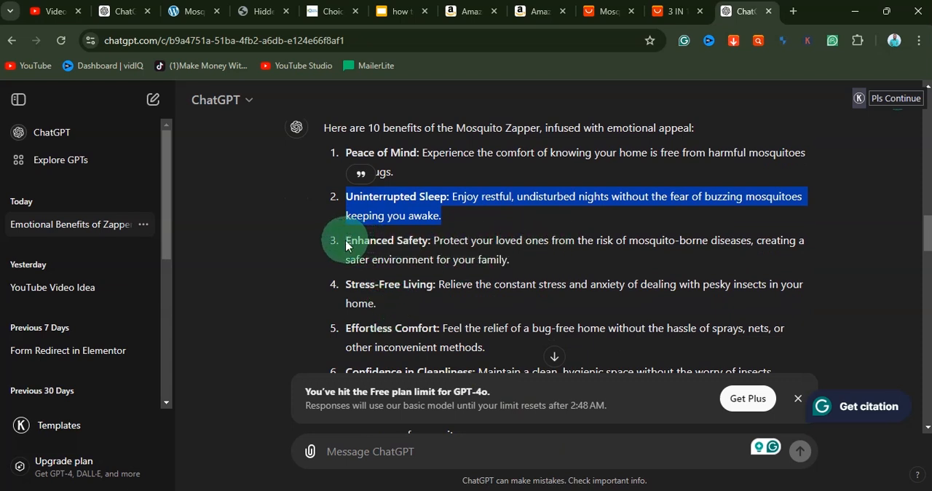
pyautogui.moveTo(345, 246); pyautogui.dragTo(559, 259)
pyautogui.hotkey('ctrl', 'c')
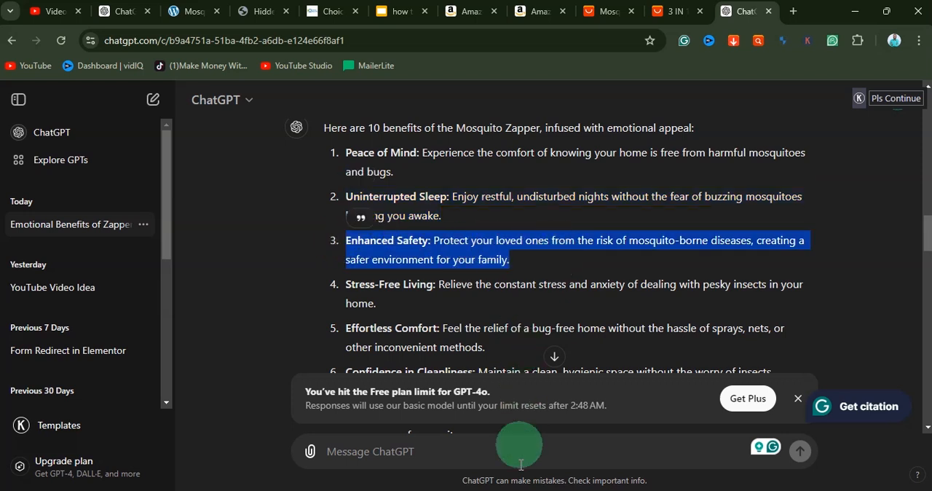
pyautogui.click(535, 490)
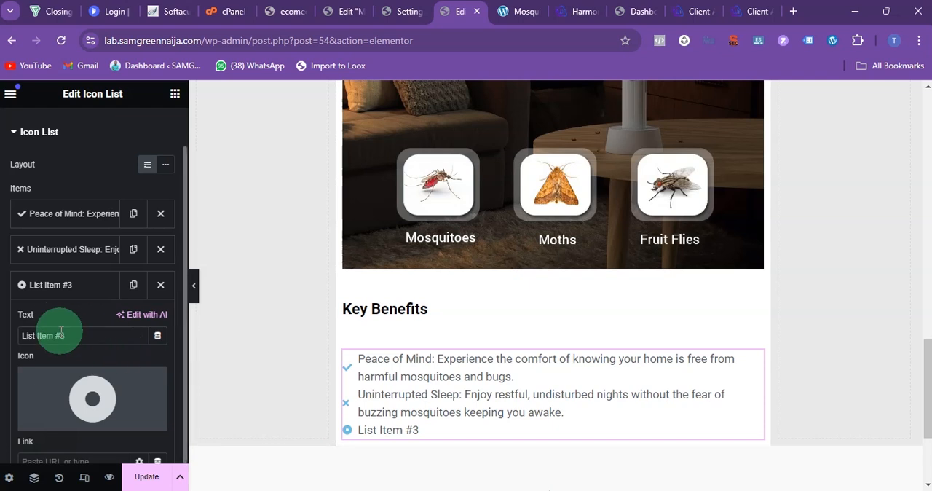
pyautogui.hotkey('ctrl', 'v')
pyautogui.click(47, 285)
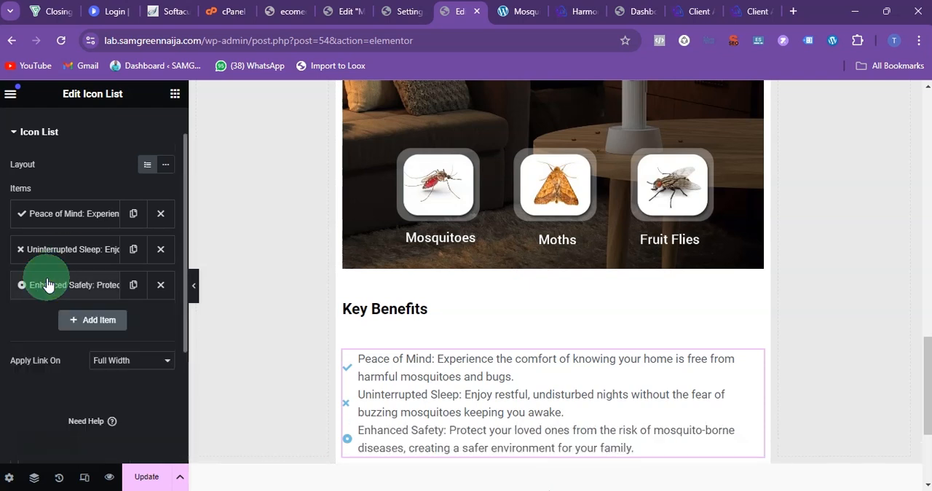
# Step: Find the solid right-pointing hand in the icon library and insert it as the "Peace of Mind" item's icon
pyautogui.click(56, 217)
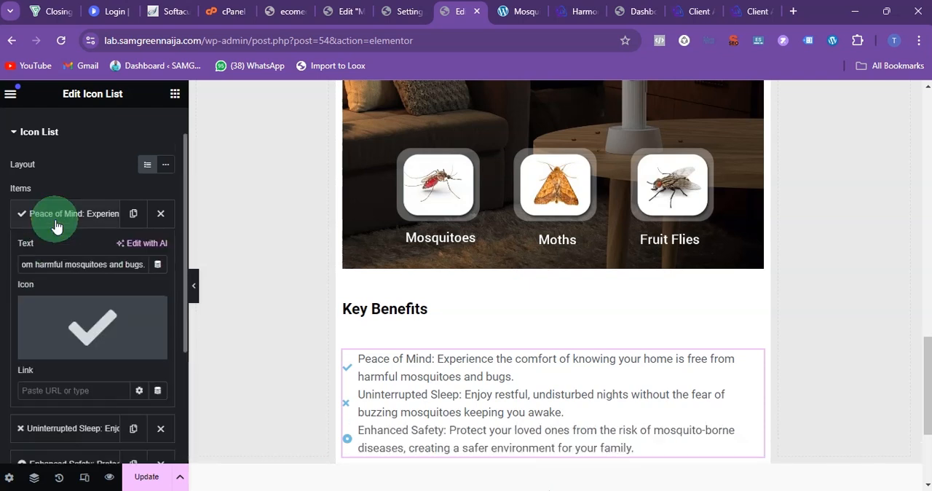
pyautogui.click(83, 312)
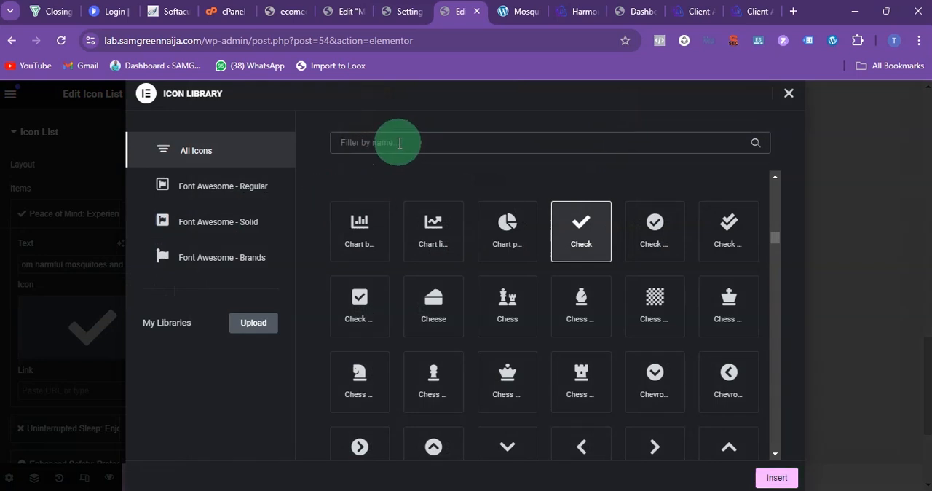
pyautogui.write('poin')
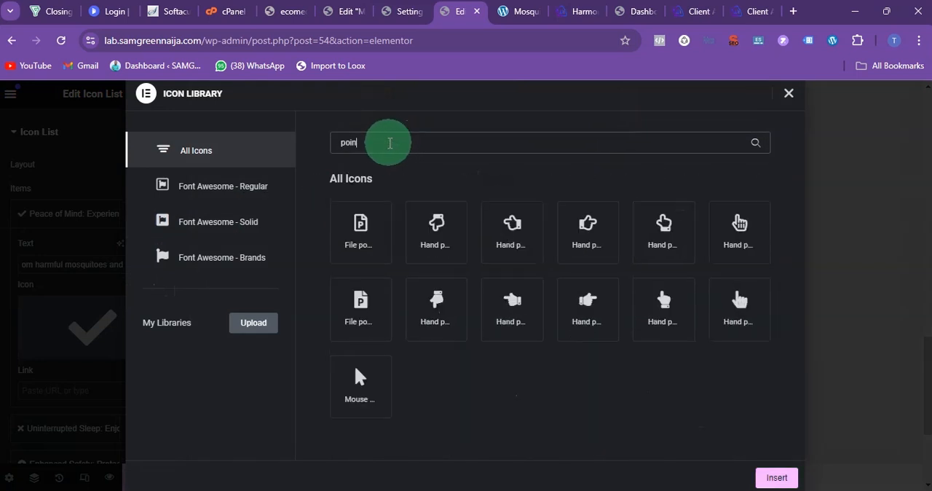
pyautogui.click(511, 310)
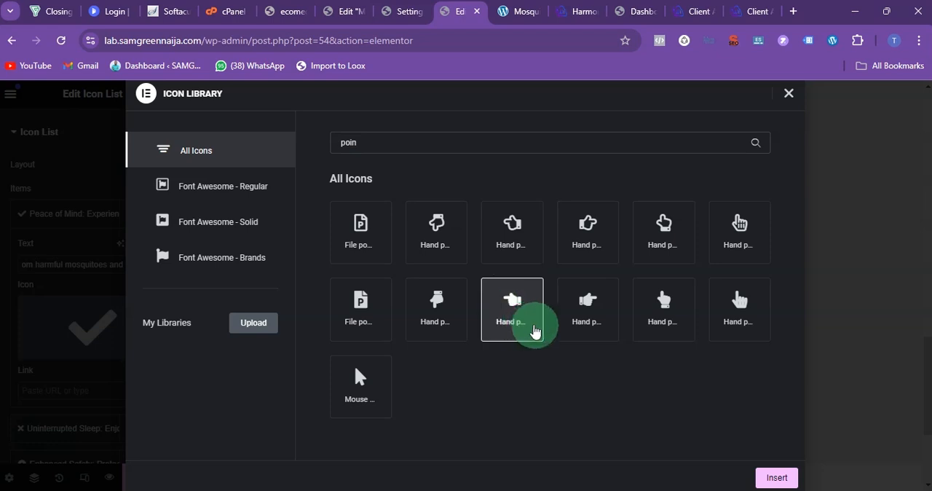
pyautogui.click(615, 321)
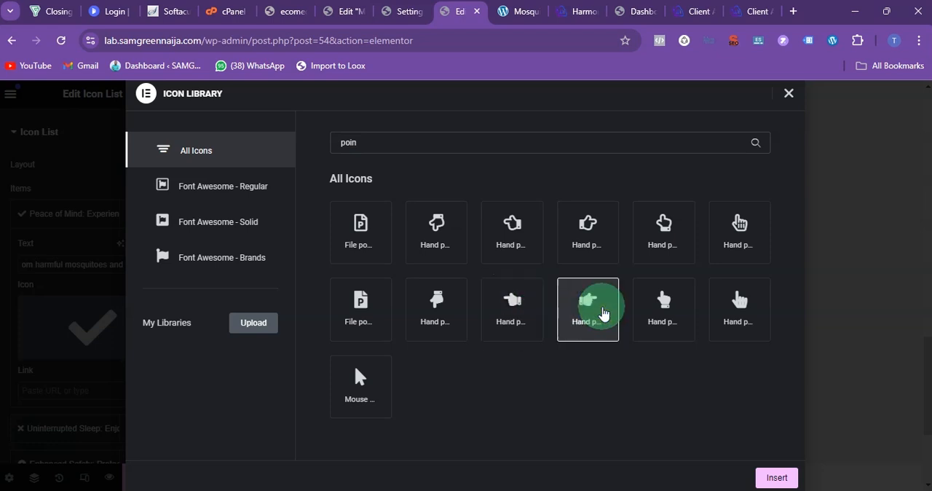
pyautogui.click(783, 471)
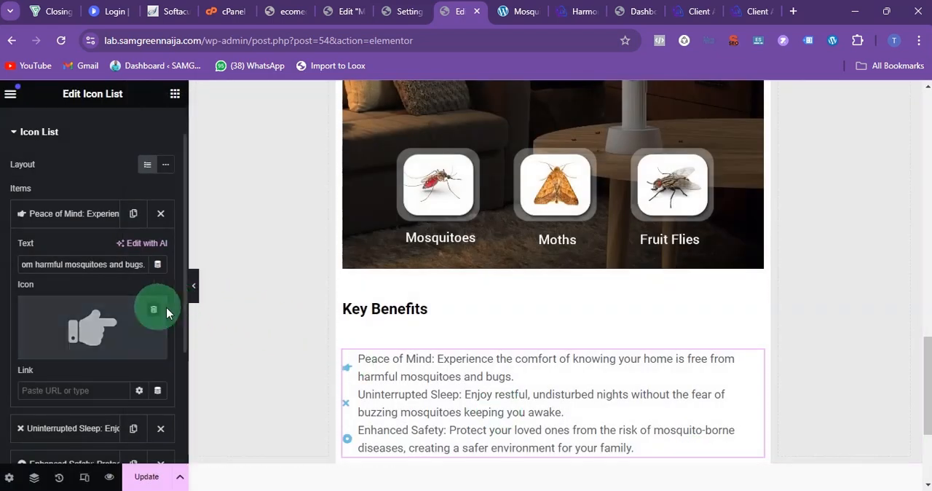
pyautogui.click(68, 213)
# Step: Change the "Uninterrupted Sleep" item's icon to the solid right-pointing hand from the icon library
pyautogui.click(58, 249)
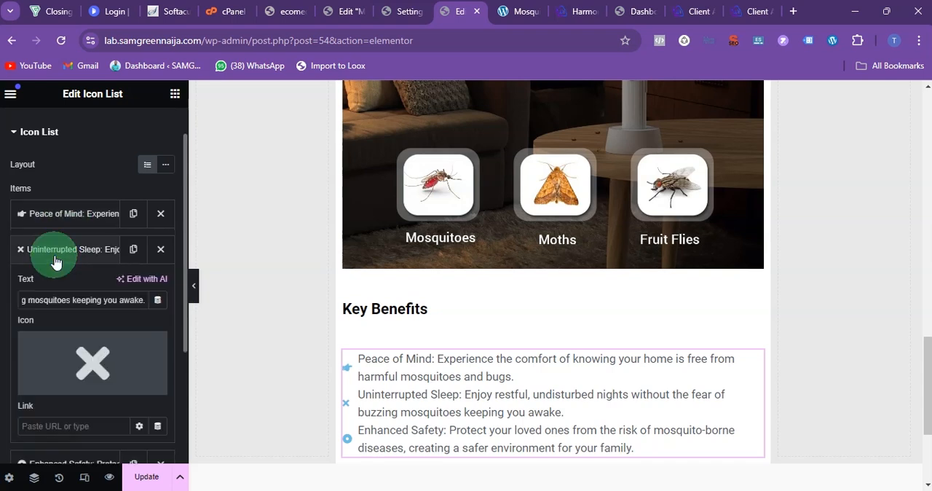
pyautogui.click(63, 334)
pyautogui.click(354, 144)
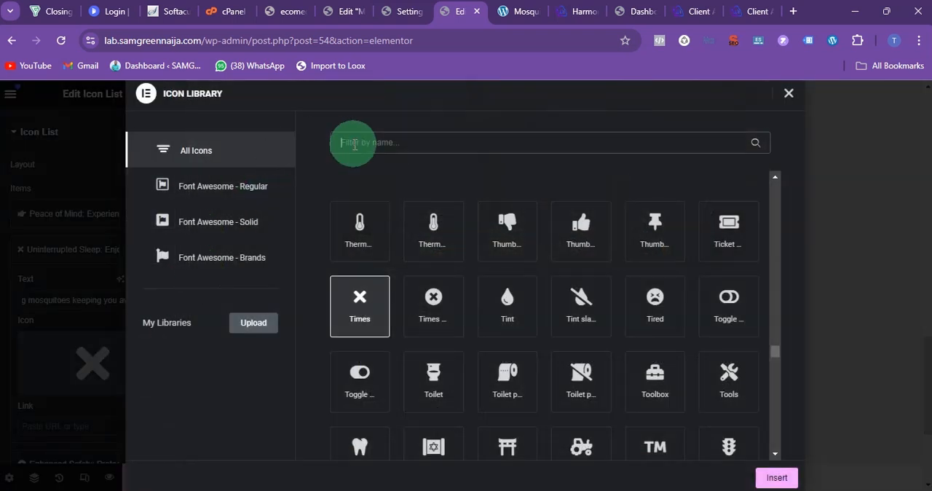
pyautogui.write('poin')
pyautogui.click(587, 306)
pyautogui.click(777, 477)
pyautogui.click(59, 249)
# Step: Change the "Enhanced Safety" item's icon to the same solid right-pointing hand
pyautogui.click(58, 289)
pyautogui.click(91, 393)
pyautogui.click(333, 144)
pyautogui.write('poi')
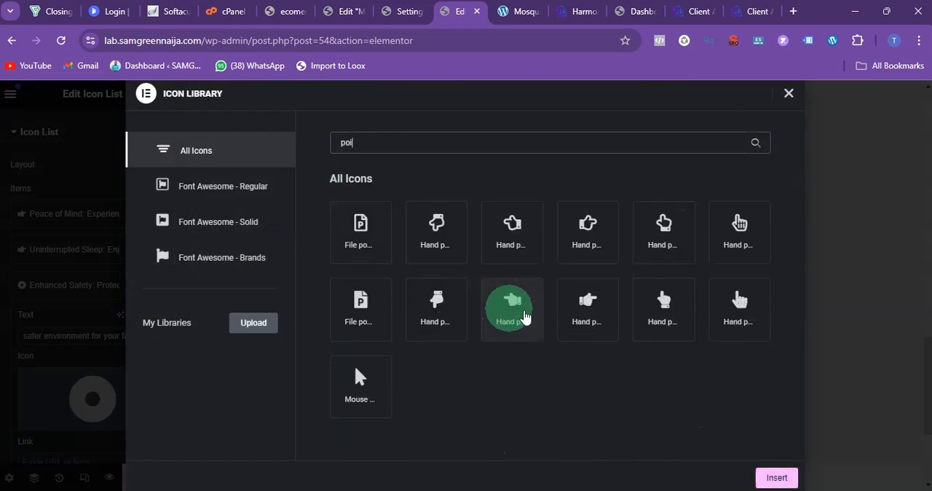
pyautogui.click(586, 306)
pyautogui.click(777, 477)
pyautogui.click(72, 287)
# Step: Make the lead-in "Peace of Mind:" bold in the first list item on the page
pyautogui.click(416, 360)
pyautogui.scroll(-1, 423, 367)
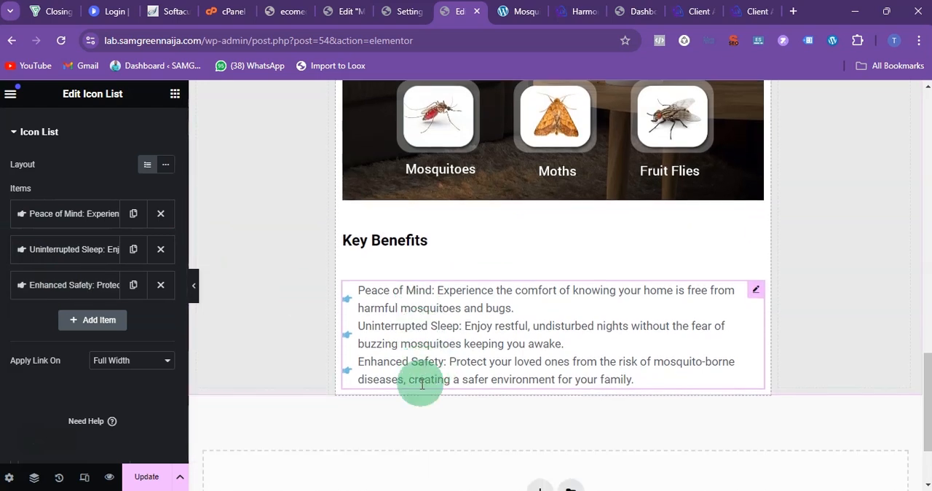
pyautogui.click(439, 291)
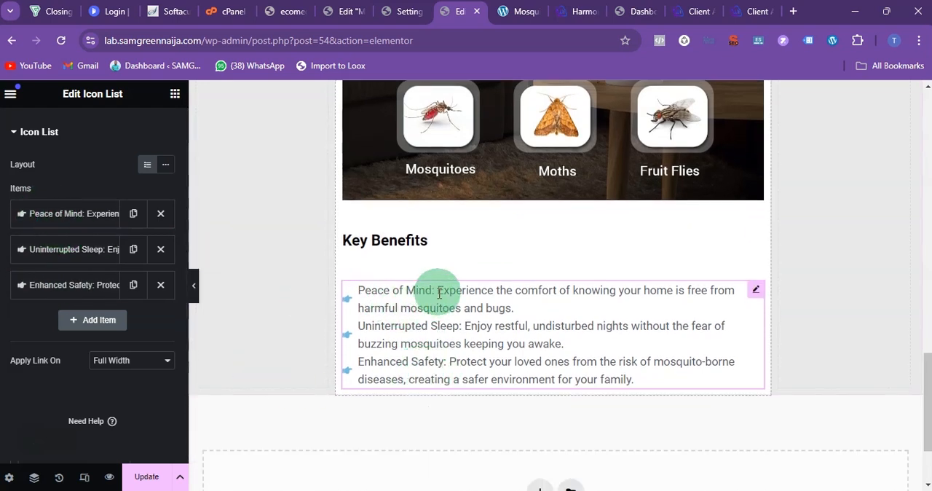
pyautogui.moveTo(435, 288); pyautogui.dragTo(352, 295)
pyautogui.click(368, 265)
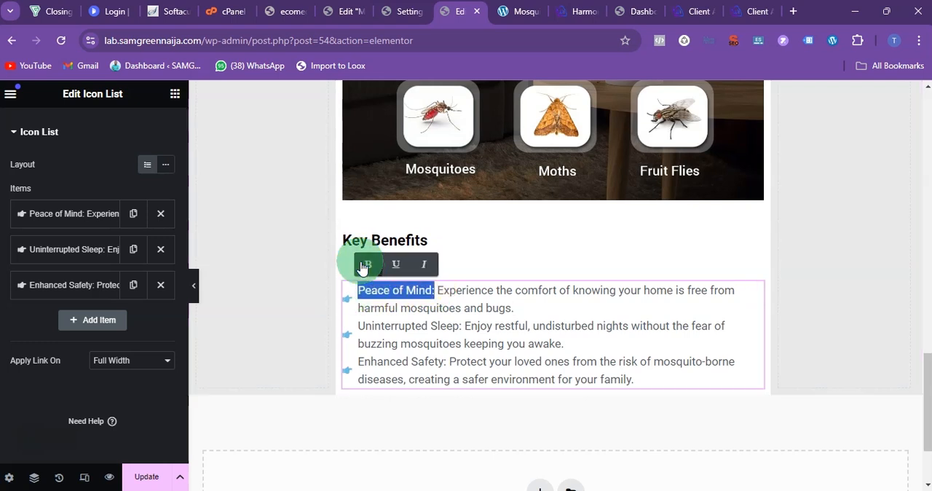
# Step: Make the lead-ins "Uninterrupted Sleep:" and "Enhanced Safety:" bold in the second and third list items
pyautogui.click(463, 327)
pyautogui.moveTo(463, 327); pyautogui.dragTo(352, 327)
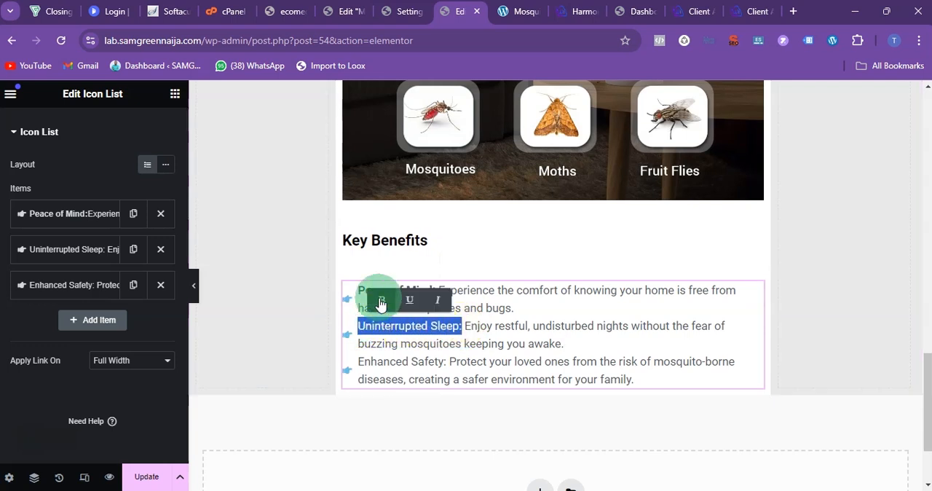
pyautogui.click(378, 298)
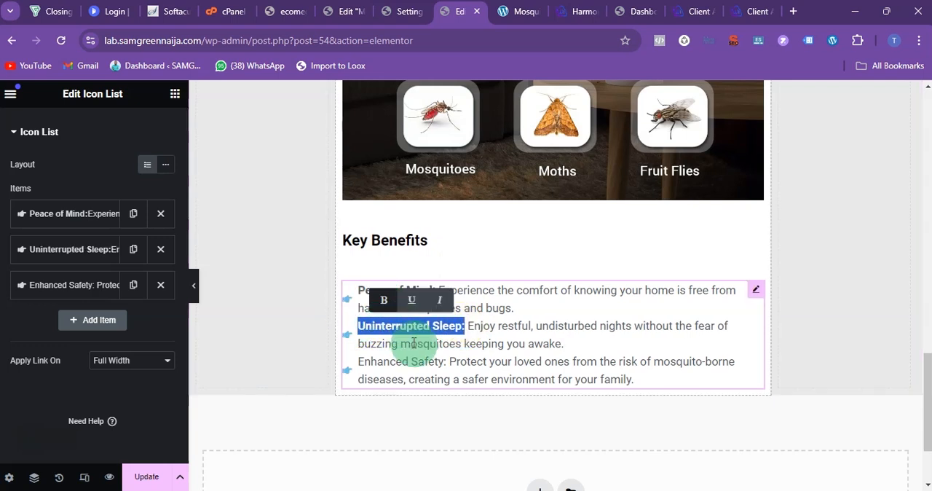
pyautogui.click(447, 363)
pyautogui.click(384, 363)
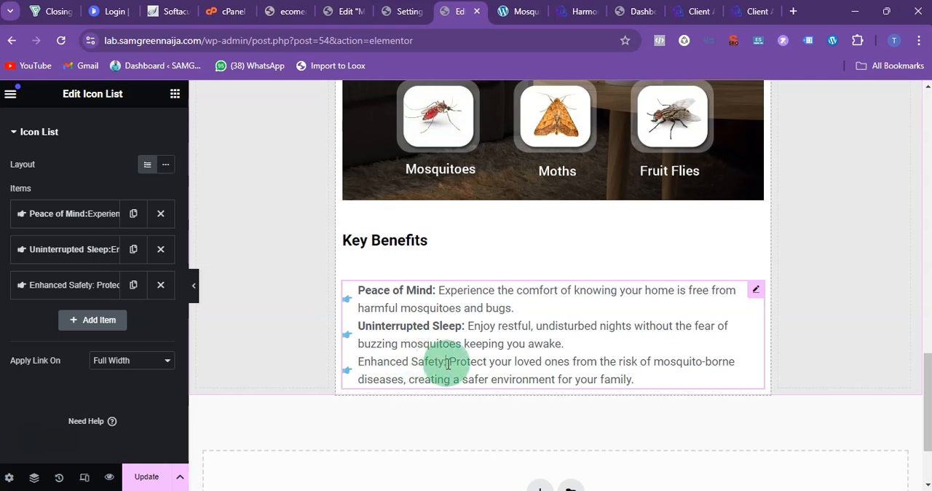
pyautogui.moveTo(446, 361); pyautogui.dragTo(339, 366)
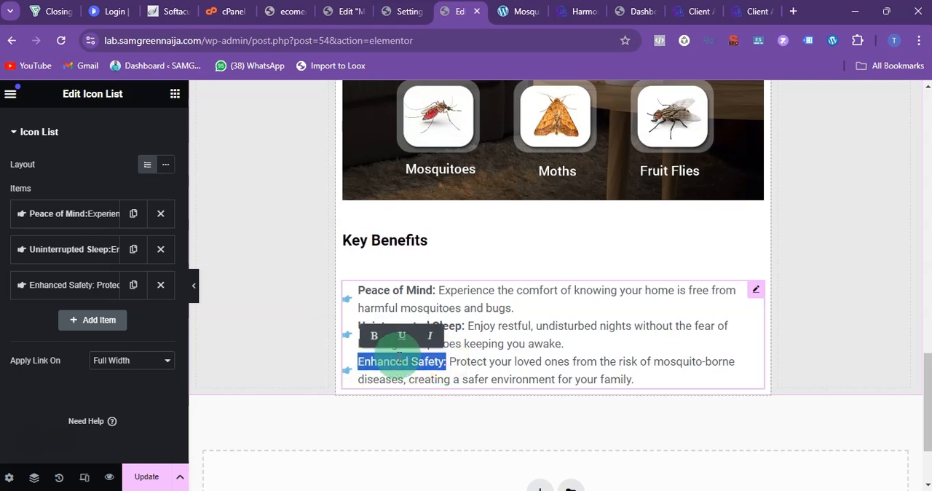
pyautogui.click(372, 335)
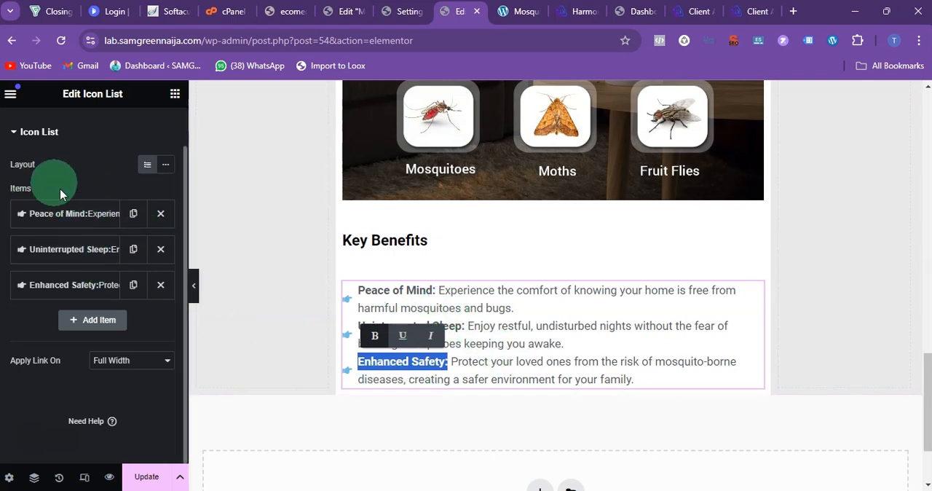
# Step: Set the space between the icon list's items to 12 px in its style settings
pyautogui.scroll(1, 43, 188)
pyautogui.click(87, 131)
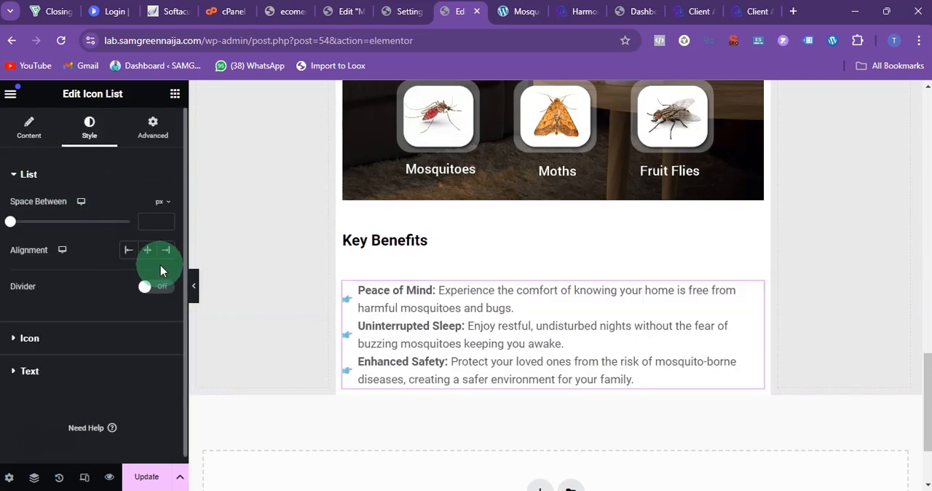
pyautogui.click(393, 295)
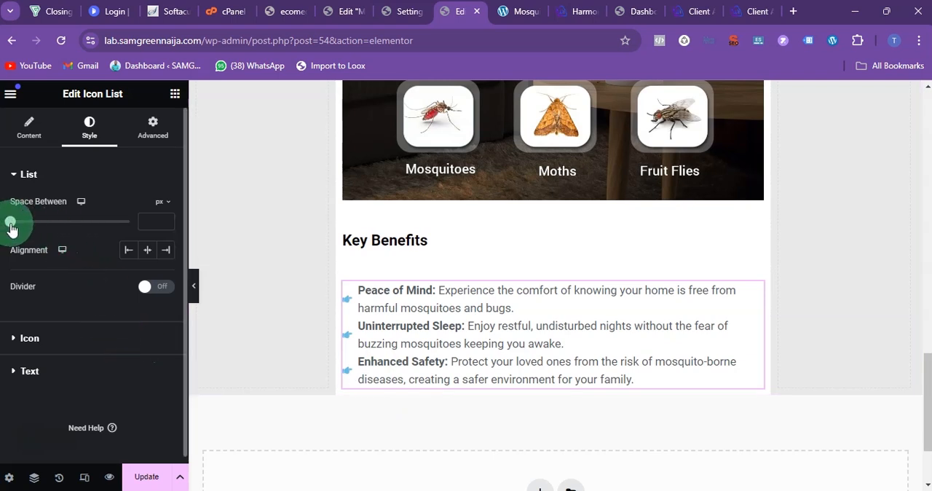
pyautogui.moveTo(11, 227); pyautogui.dragTo(39, 226)
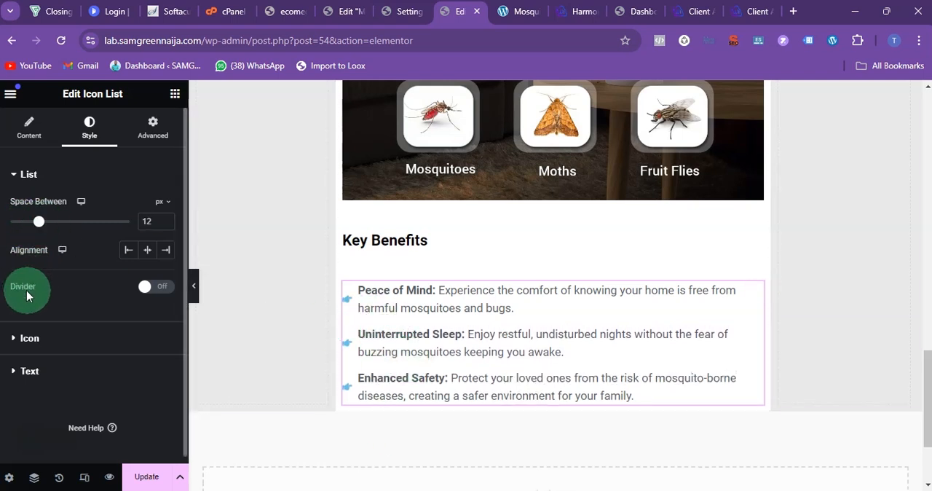
# Step: Colour the icon list's icons dark green and set their size to 17 px
pyautogui.click(31, 339)
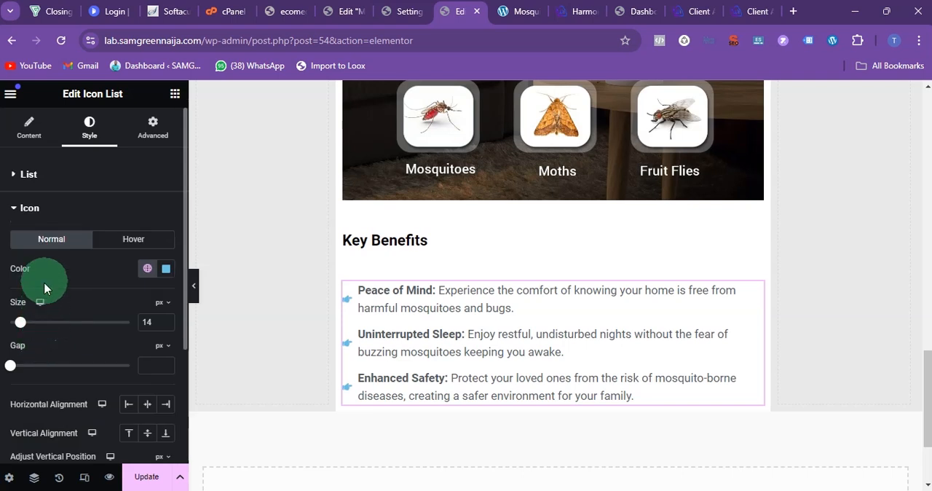
pyautogui.click(166, 270)
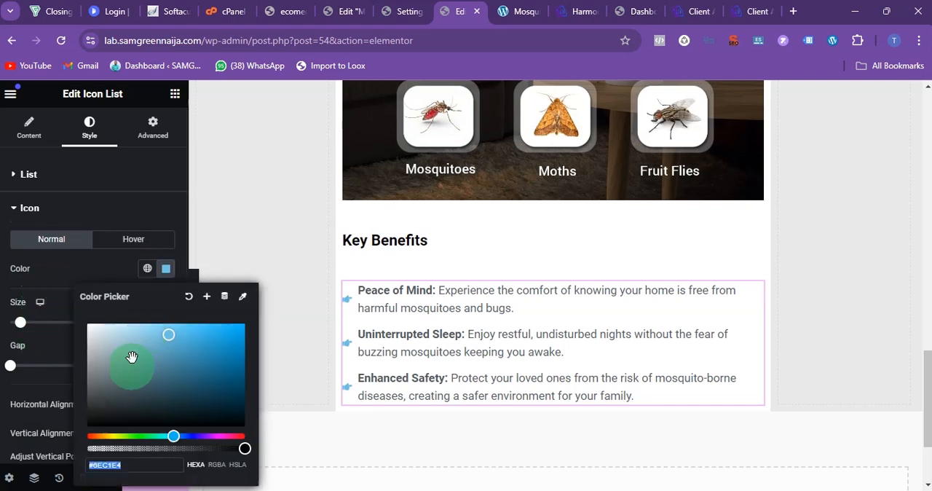
pyautogui.moveTo(165, 433); pyautogui.dragTo(134, 436)
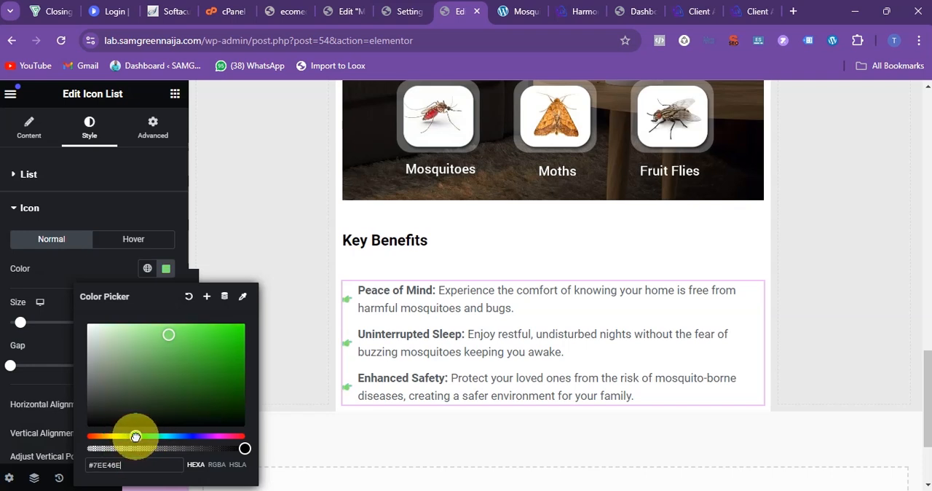
pyautogui.moveTo(218, 369); pyautogui.dragTo(237, 381)
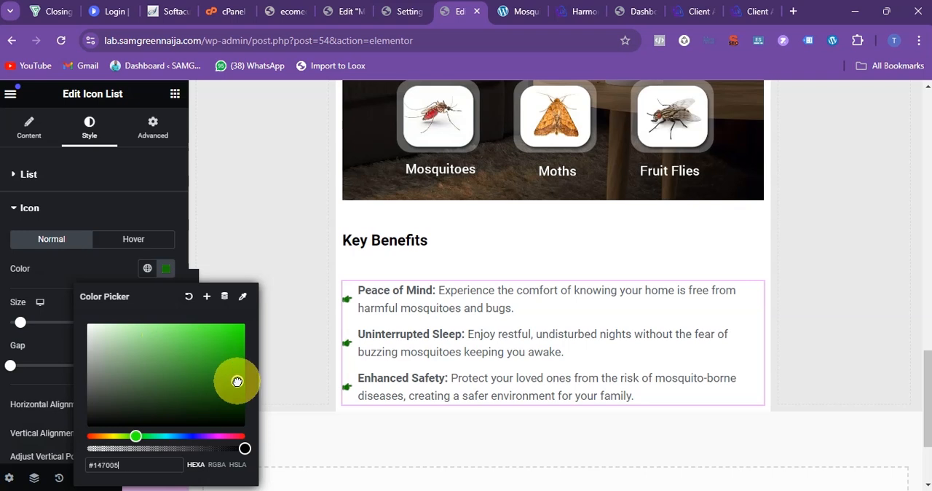
pyautogui.click(38, 284)
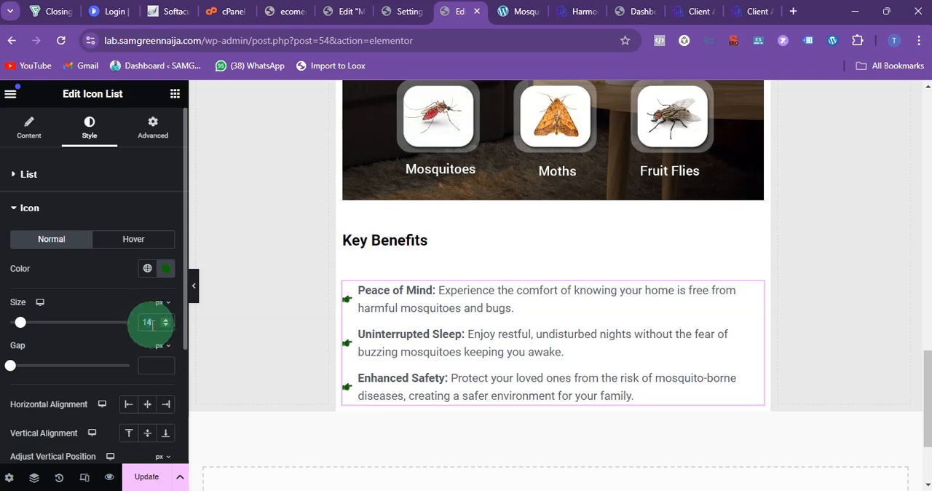
pyautogui.write('7')
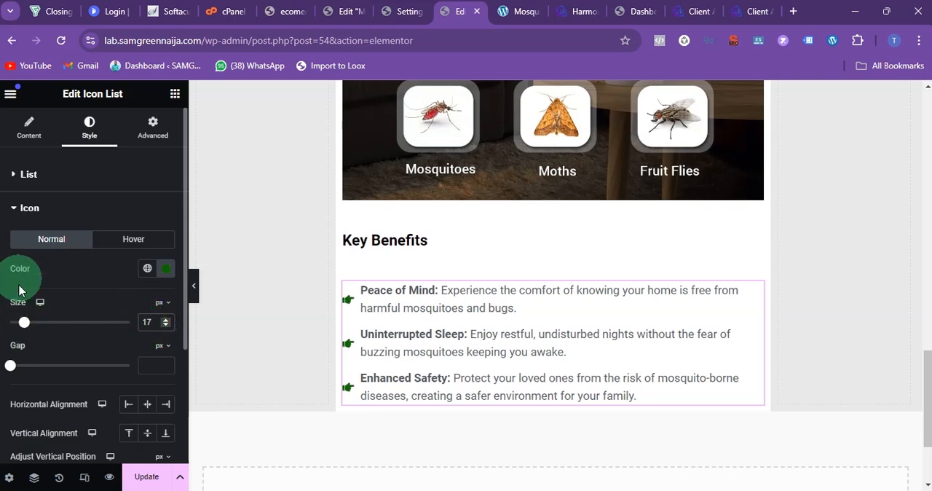
# Step: Change the icon list's text colour to black (#000000)
pyautogui.click(34, 211)
pyautogui.click(32, 241)
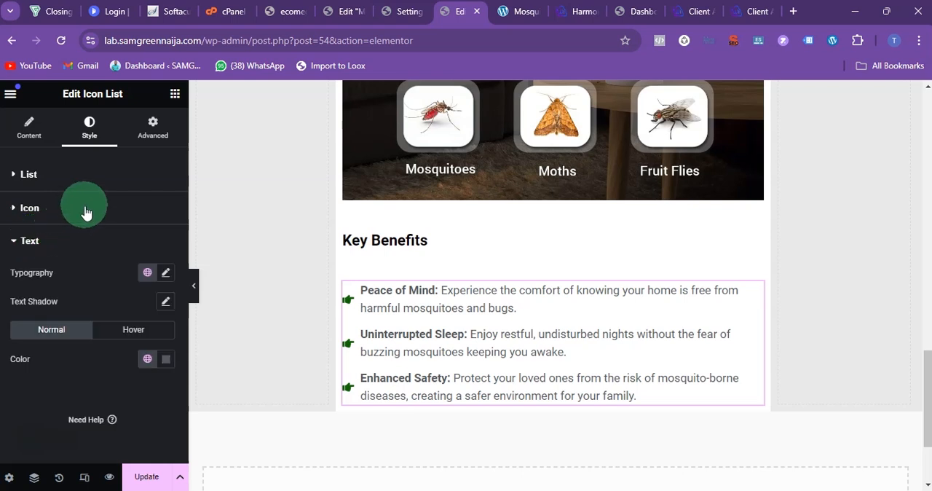
pyautogui.click(166, 364)
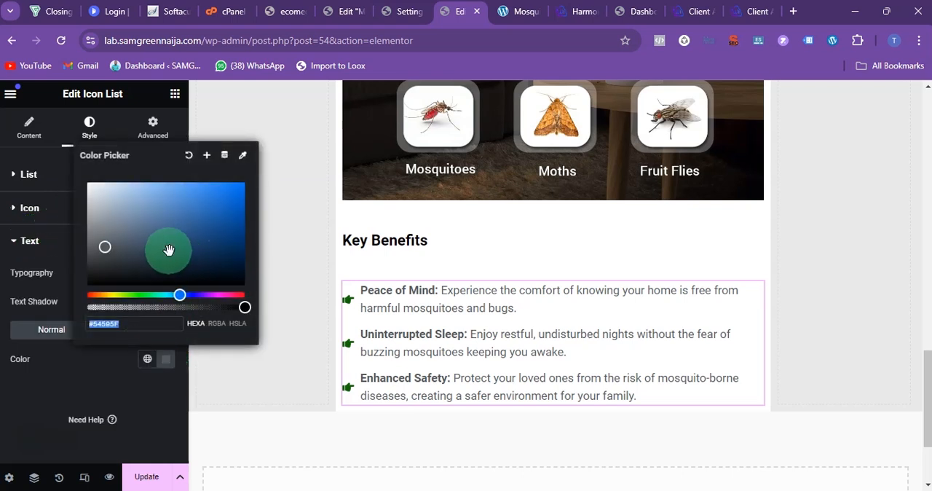
pyautogui.moveTo(171, 250); pyautogui.dragTo(85, 297)
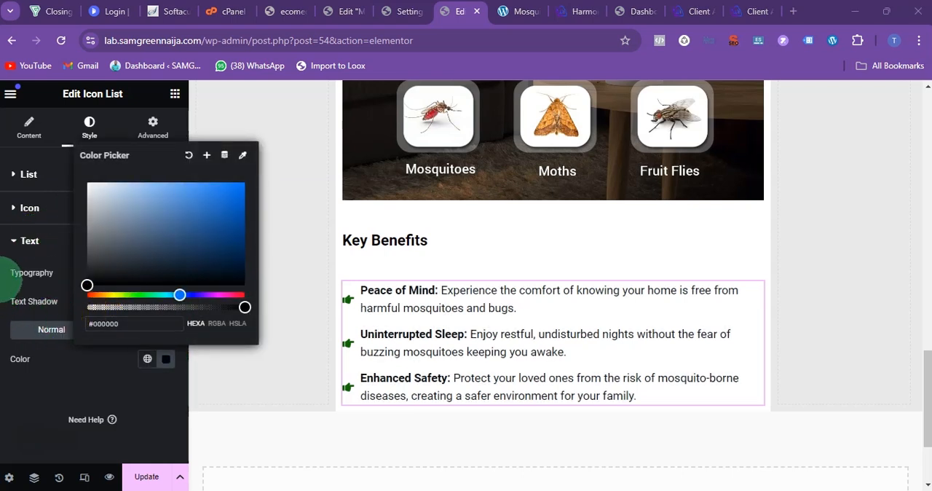
pyautogui.click(46, 274)
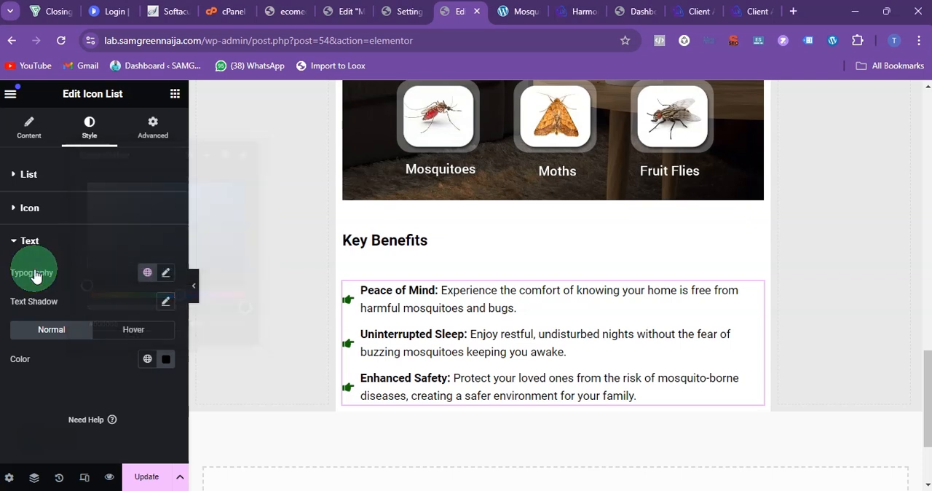
# Step: Try Lato as the icon list text's font family, and settle on Montserrat instead
pyautogui.click(161, 275)
pyautogui.click(114, 337)
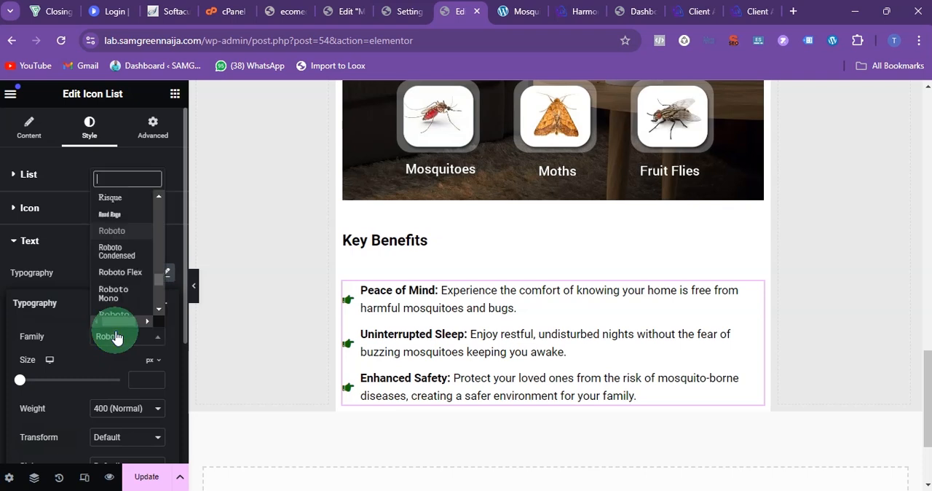
pyautogui.write('lato')
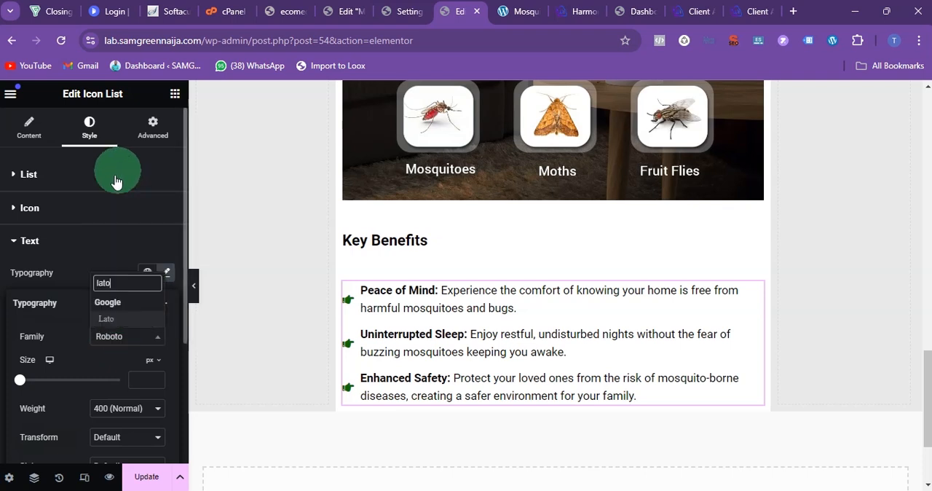
pyautogui.click(108, 318)
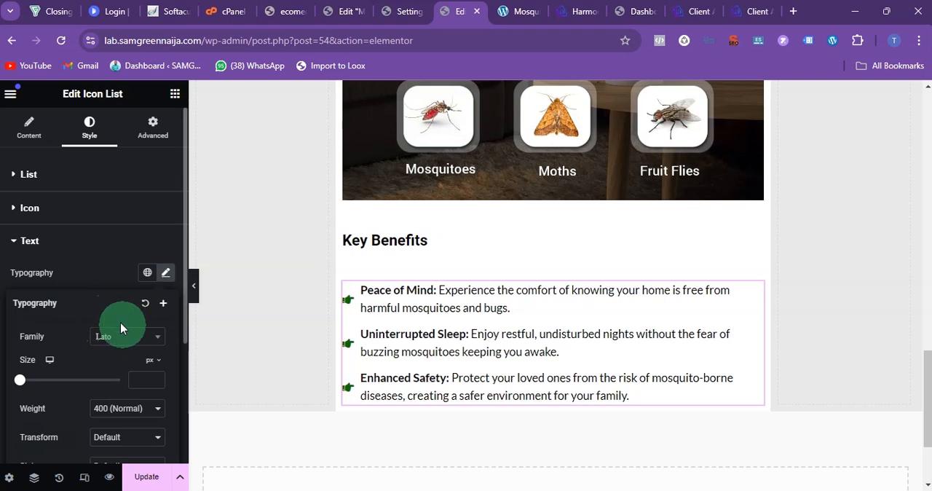
pyautogui.click(115, 337)
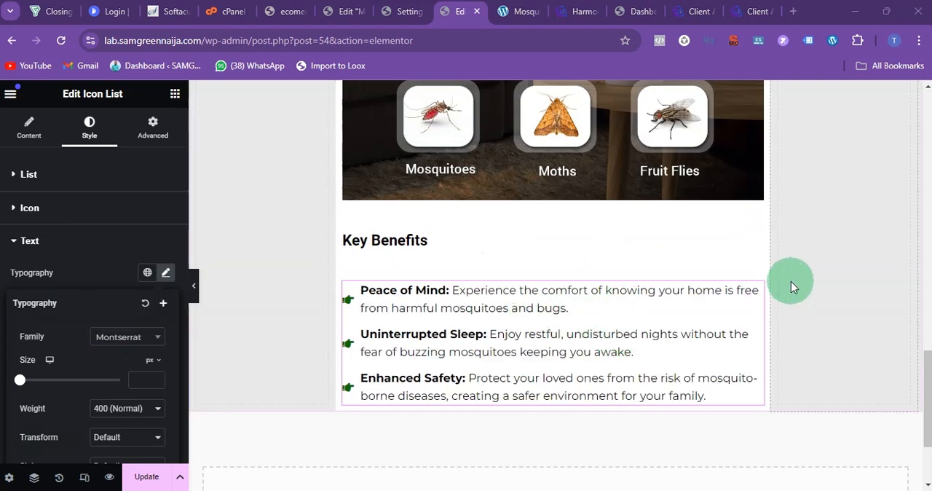
# Step: Set the font size of the "Key Benefits" heading to 44 px
pyautogui.click(754, 227)
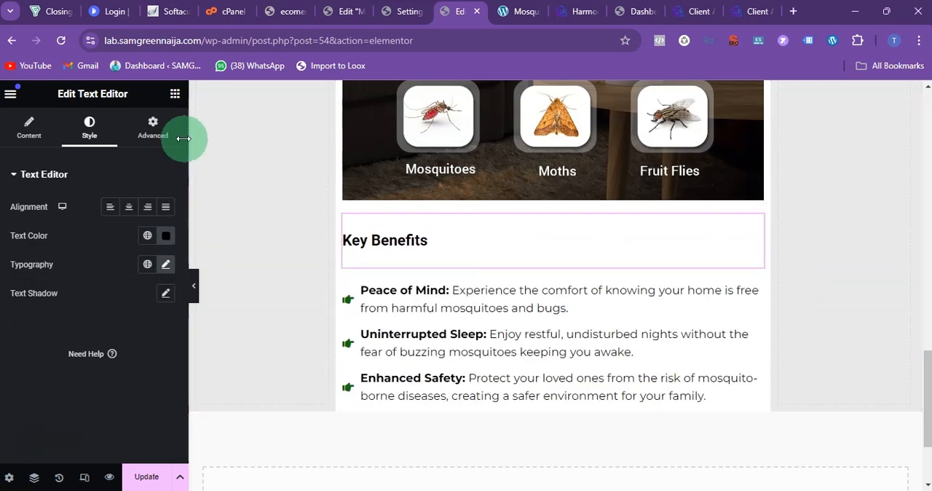
pyautogui.click(165, 264)
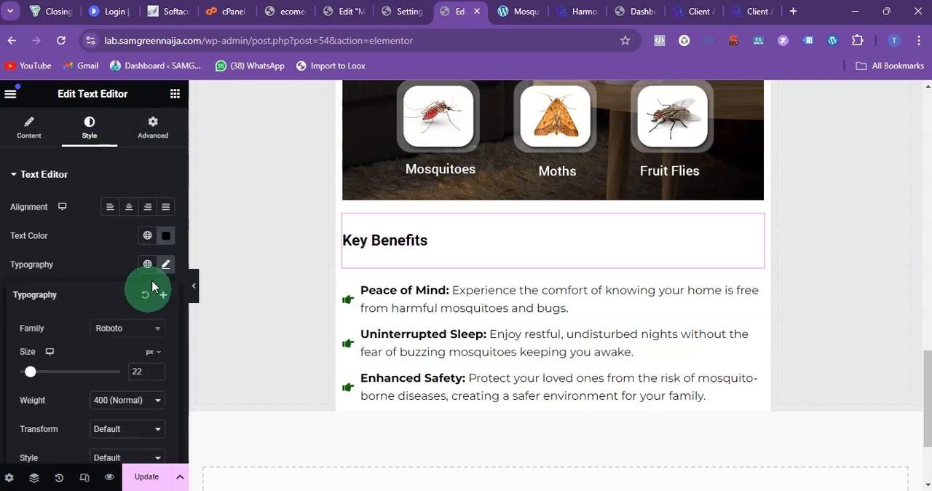
pyautogui.moveTo(143, 370); pyautogui.dragTo(104, 374)
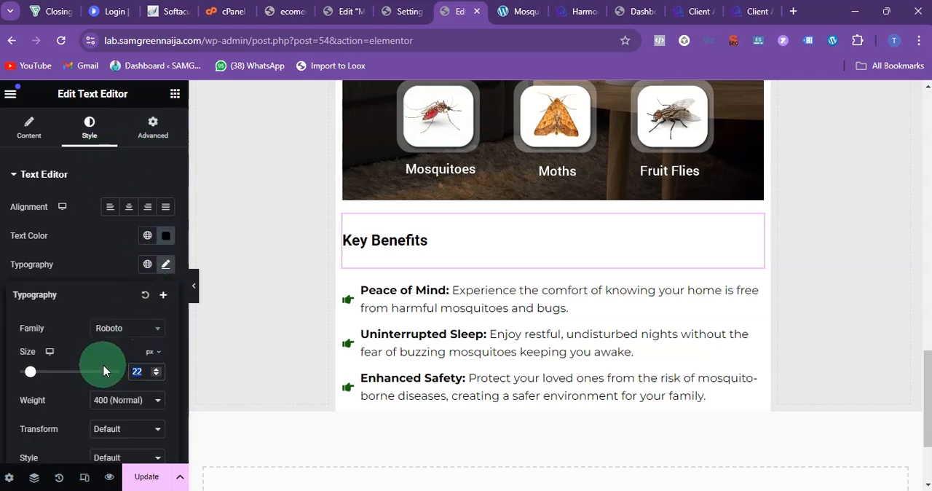
pyautogui.write('44')
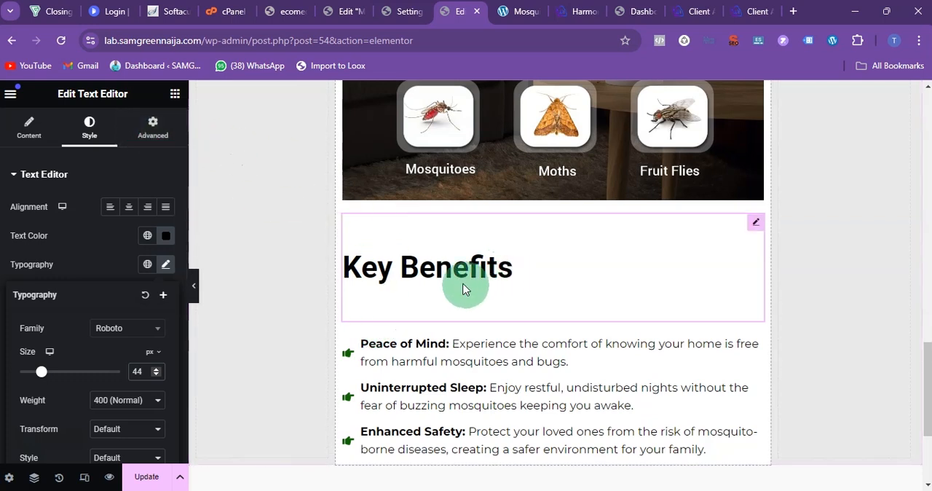
# Step: Unlink the "Key Benefits" heading's margin values and set both its top and bottom margins to -55 px
pyautogui.click(153, 127)
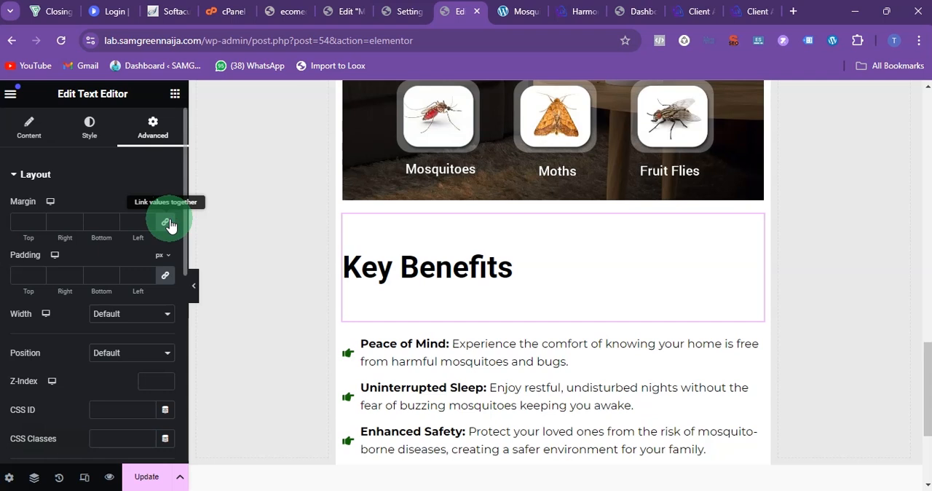
pyautogui.click(167, 222)
pyautogui.moveTo(98, 218); pyautogui.dragTo(73, 222)
pyautogui.write('-')
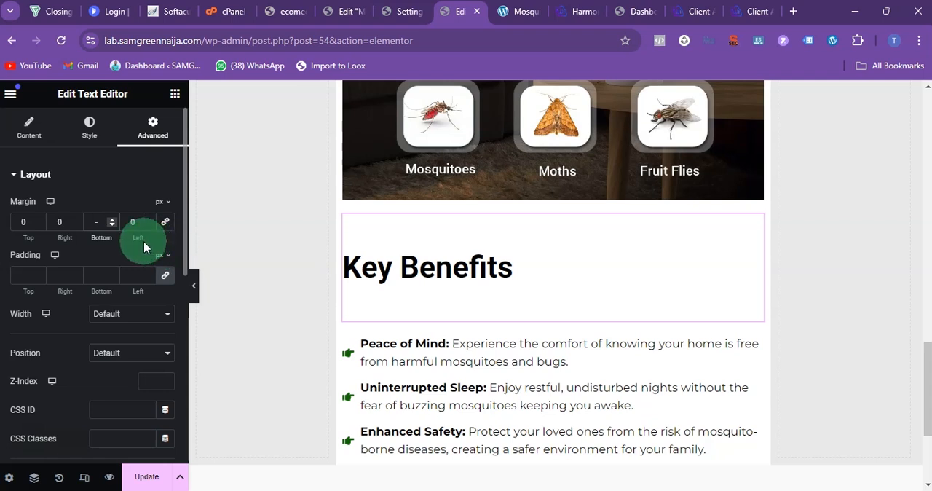
pyautogui.write('55')
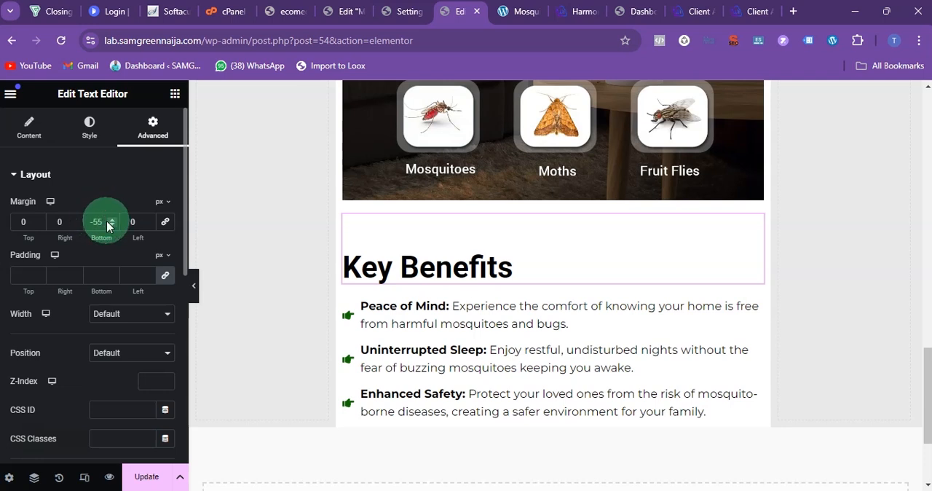
pyautogui.click(24, 222)
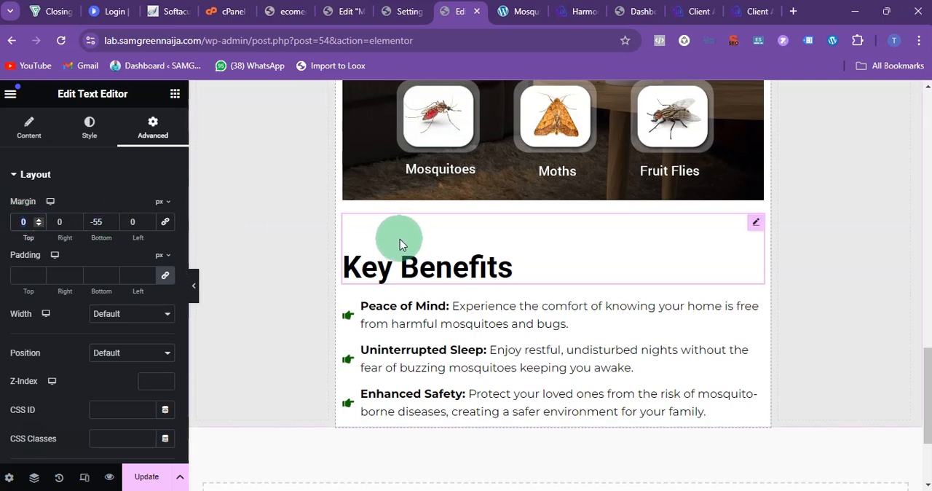
pyautogui.write('-55')
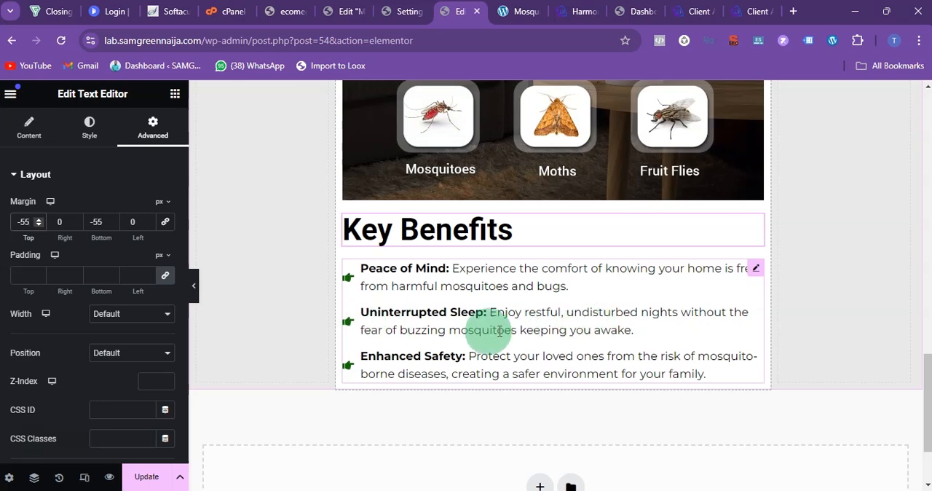
# Step: Add an image below the benefits list, using the media library picture of the white zapper with its dimensions and six feature icons
pyautogui.scroll(1, 545, 301)
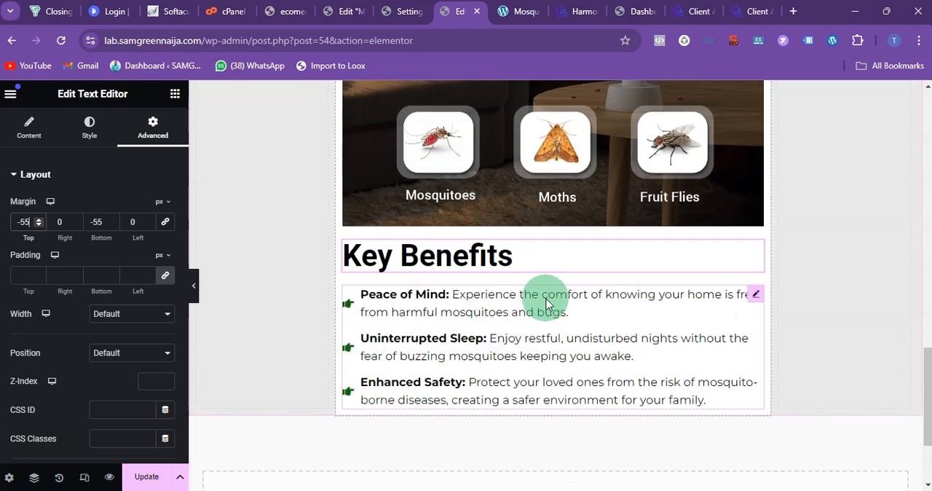
pyautogui.scroll(-10, 545, 301)
pyautogui.scroll(5, 546, 301)
pyautogui.scroll(-15, 546, 304)
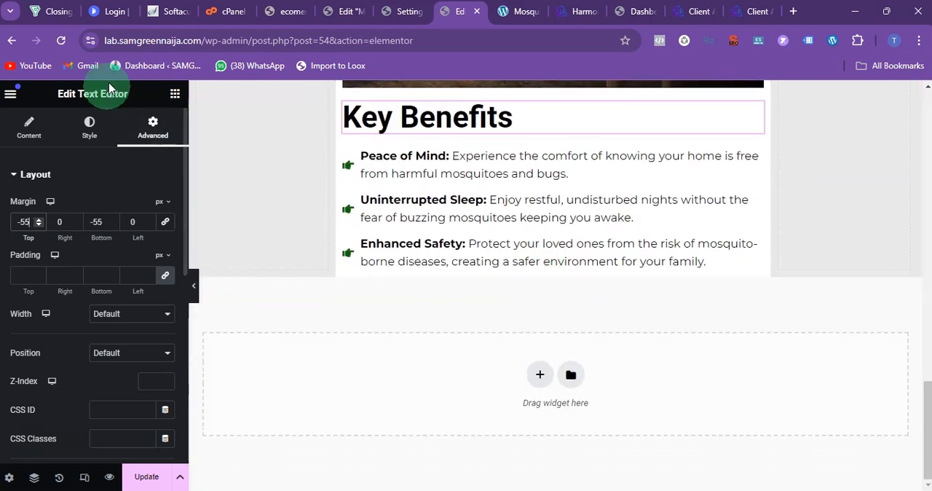
pyautogui.click(174, 93)
pyautogui.moveTo(44, 368); pyautogui.dragTo(318, 278)
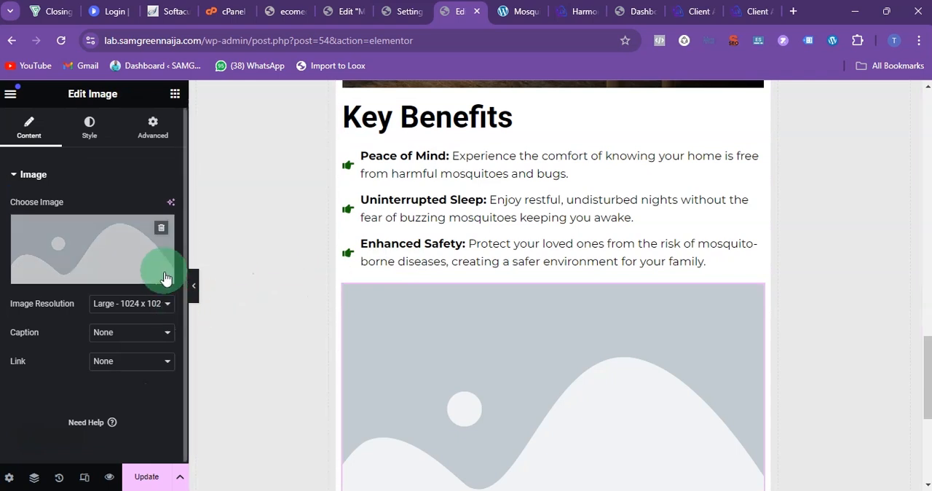
pyautogui.click(82, 242)
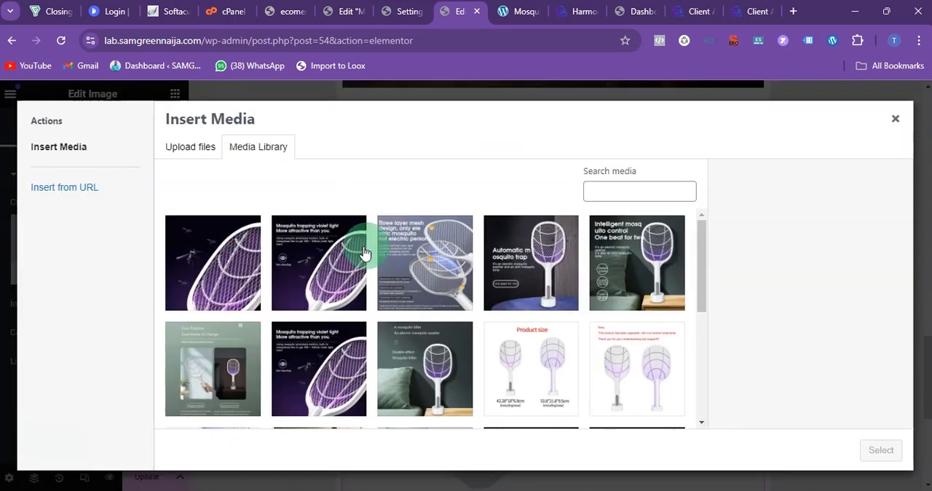
pyautogui.scroll(-3, 416, 245)
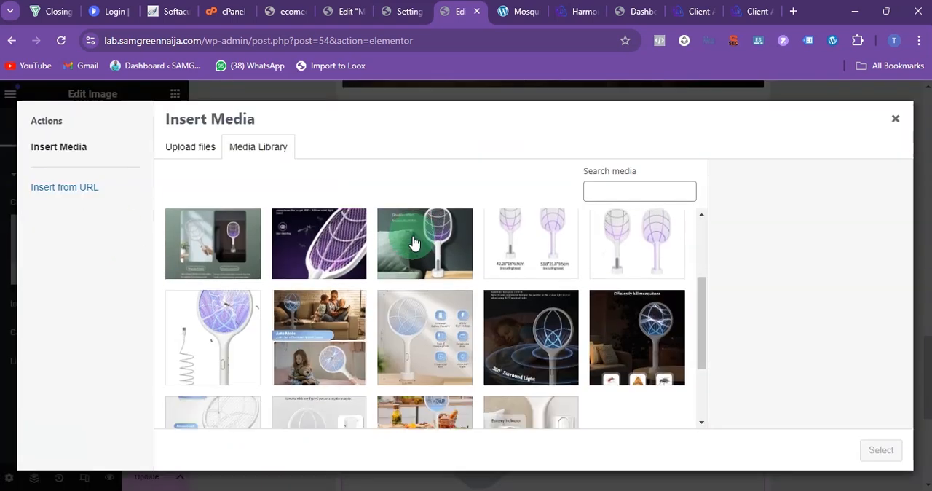
pyautogui.click(441, 356)
pyautogui.click(882, 451)
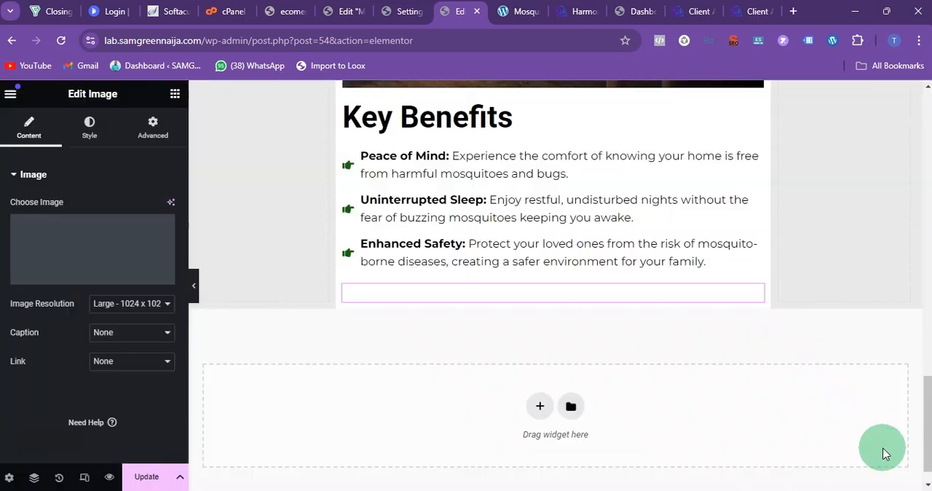
# Step: Add another image below the zapper feature picture, using the "365nm Wavelength Attractant Light" picture from the media library
pyautogui.scroll(-3, 523, 302)
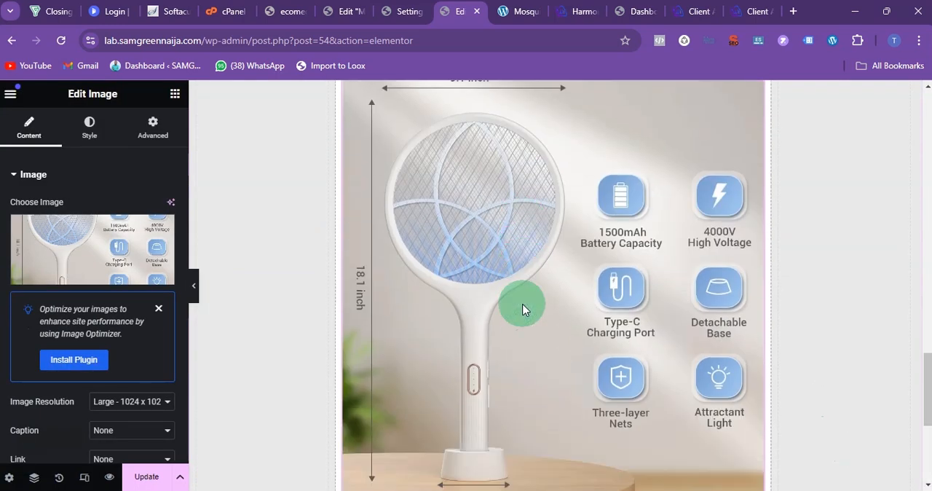
pyautogui.scroll(-2, 522, 308)
pyautogui.scroll(2, 524, 309)
pyautogui.scroll(-10, 526, 309)
pyautogui.scroll(-12, 526, 307)
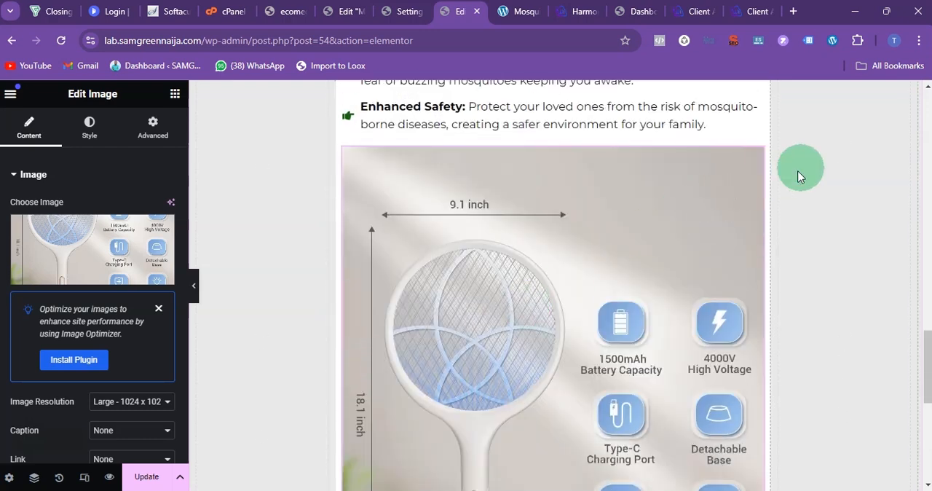
pyautogui.rightClick(750, 164)
pyautogui.click(766, 171)
pyautogui.click(880, 450)
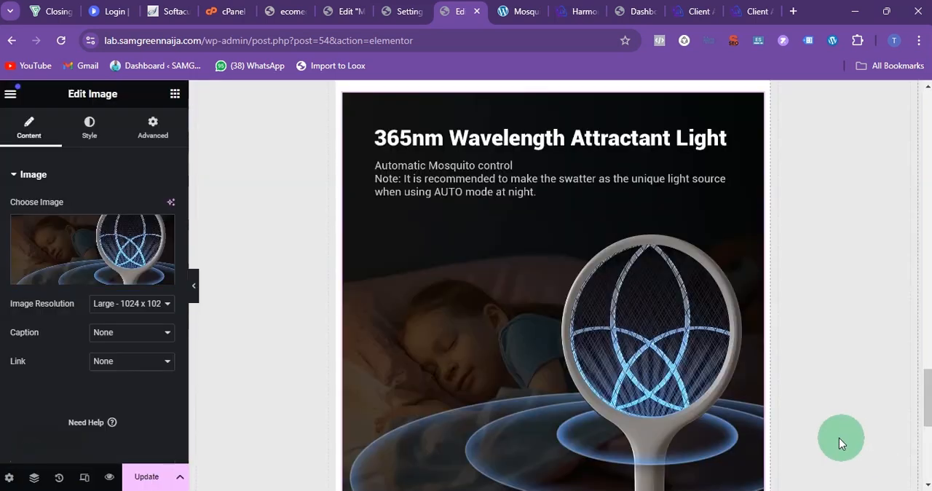
pyautogui.scroll(2, 448, 158)
pyautogui.scroll(9, 448, 153)
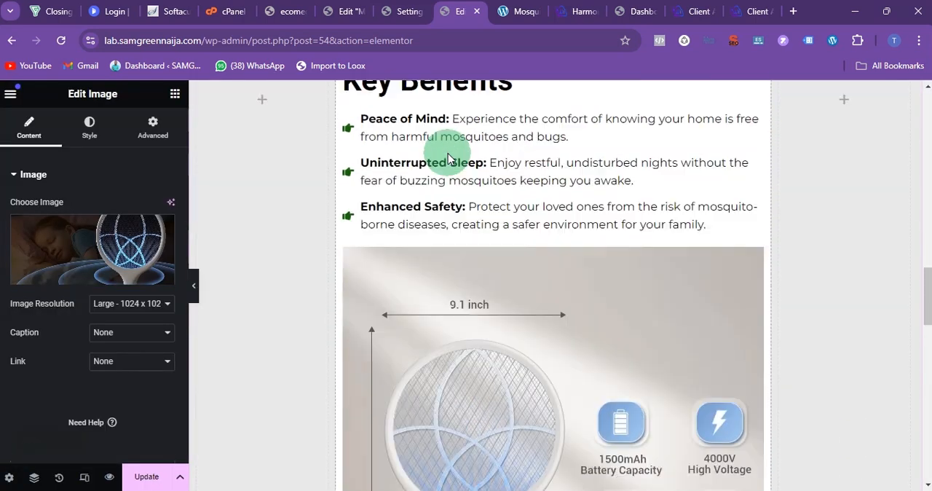
pyautogui.scroll(-8, 477, 351)
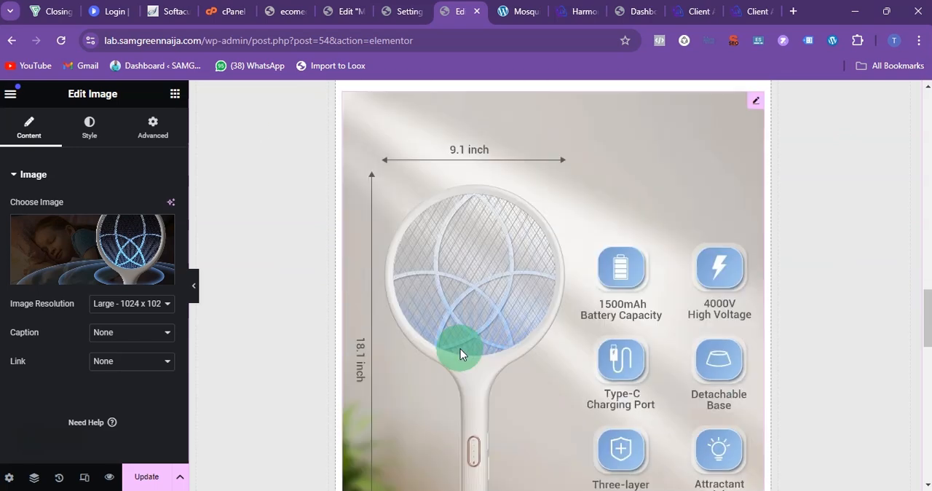
pyautogui.scroll(7, 466, 360)
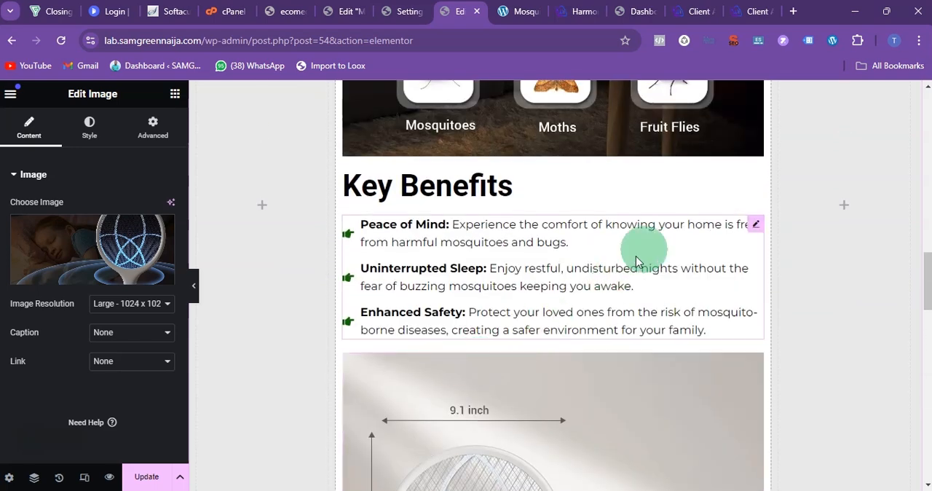
# Step: Copy the Key Benefits icon list and paste the copy below the "365nm Wavelength Attractant Light" image
pyautogui.rightClick(756, 228)
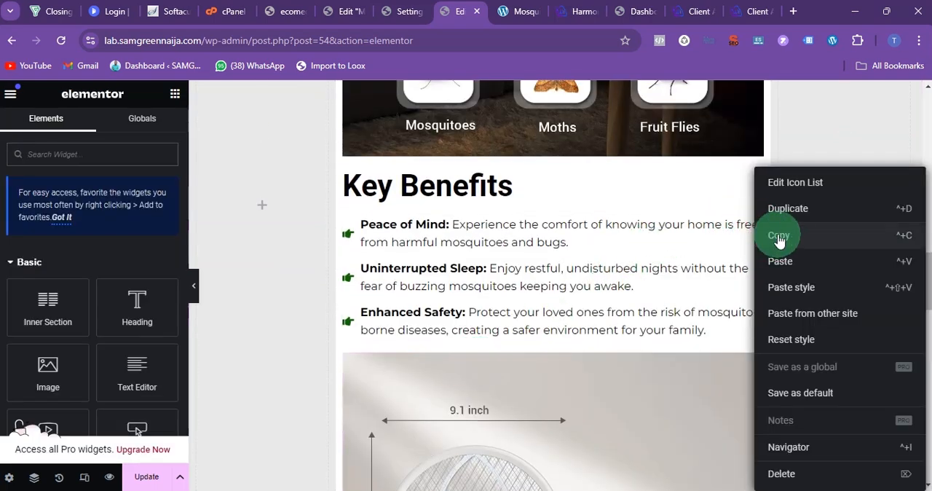
pyautogui.click(778, 235)
pyautogui.scroll(-10, 583, 277)
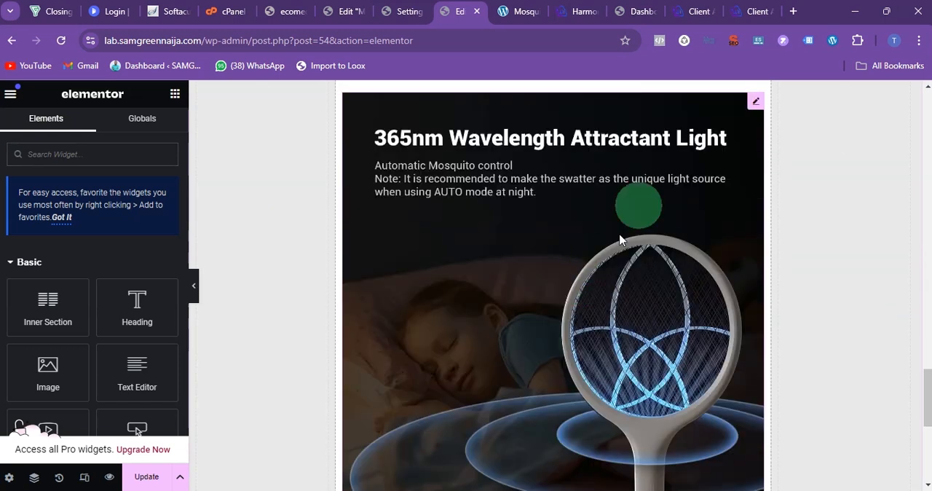
pyautogui.rightClick(754, 106)
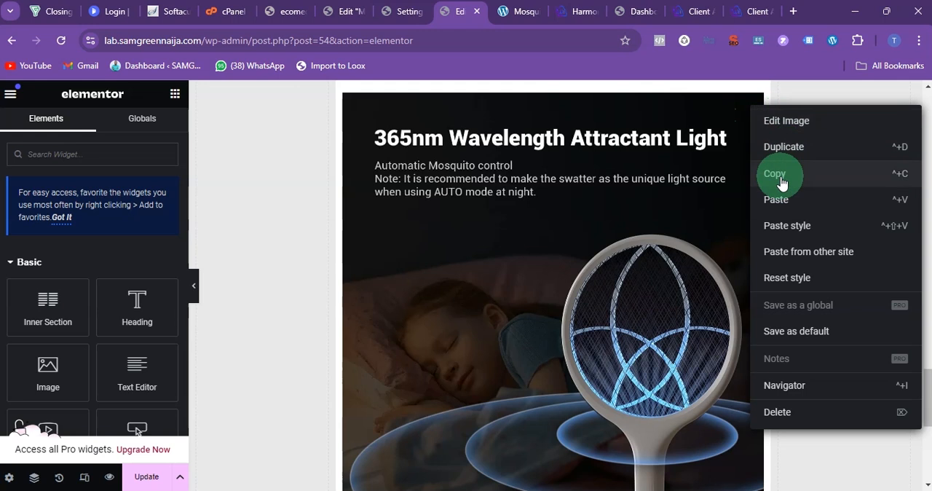
pyautogui.click(775, 208)
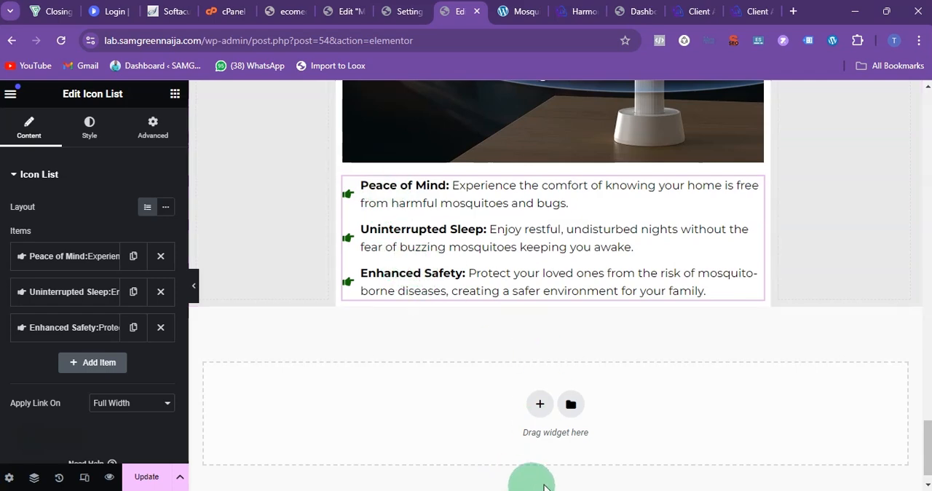
# Step: Replace the "Peace of Mind" text in the copied icon list with the full "Safe for All" benefit from the ChatGPT list
pyautogui.click(571, 490)
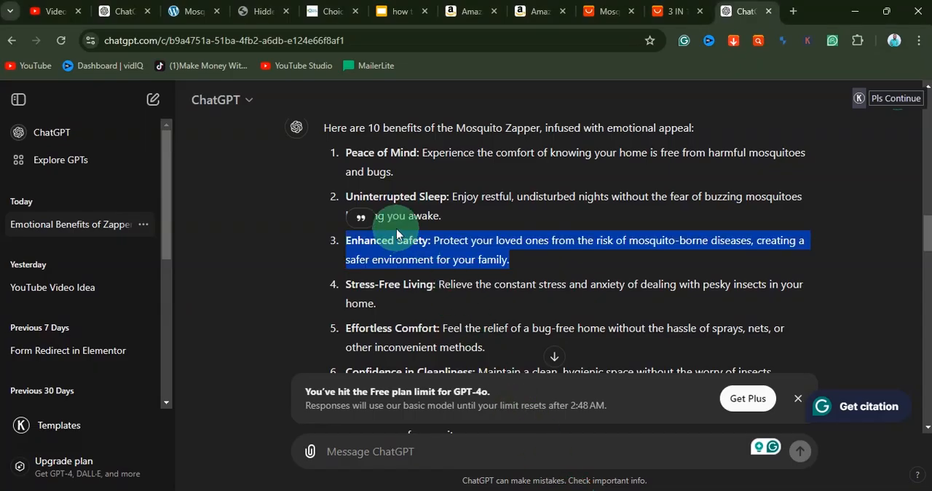
pyautogui.scroll(-1, 395, 231)
pyautogui.scroll(-1, 379, 218)
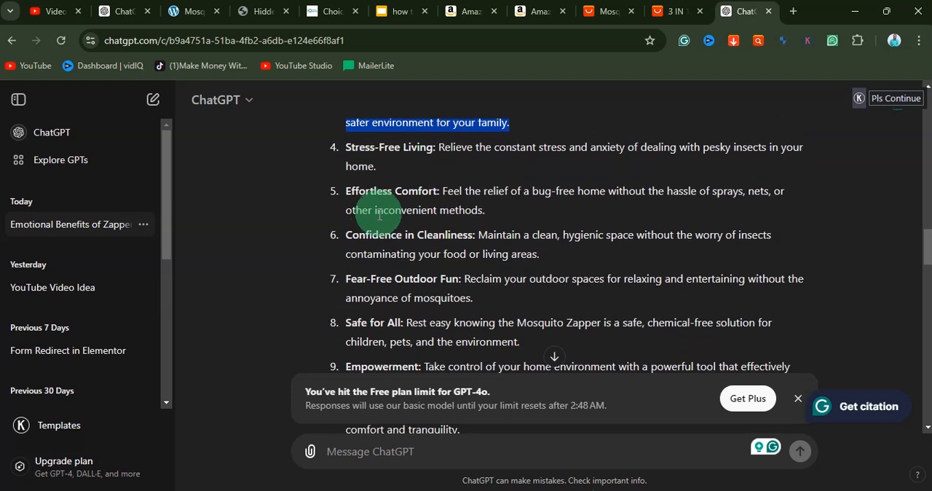
pyautogui.scroll(-1, 364, 262)
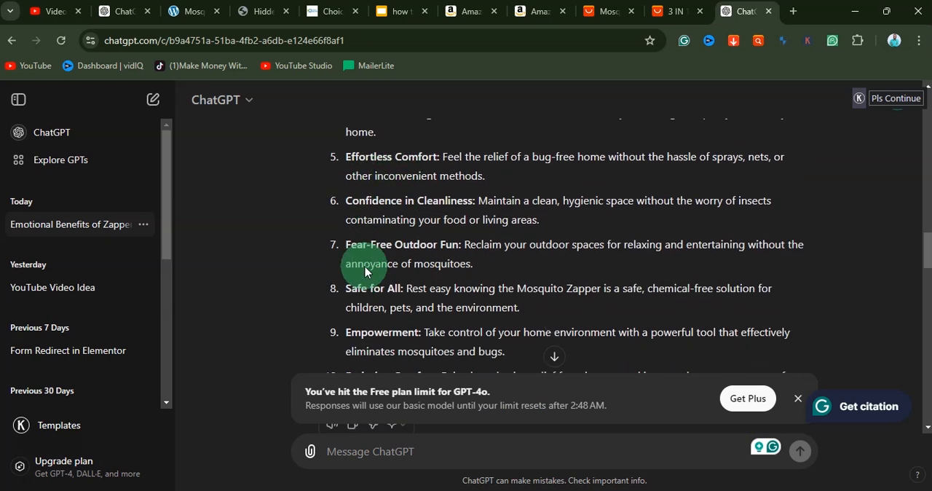
pyautogui.moveTo(345, 255); pyautogui.dragTo(523, 280)
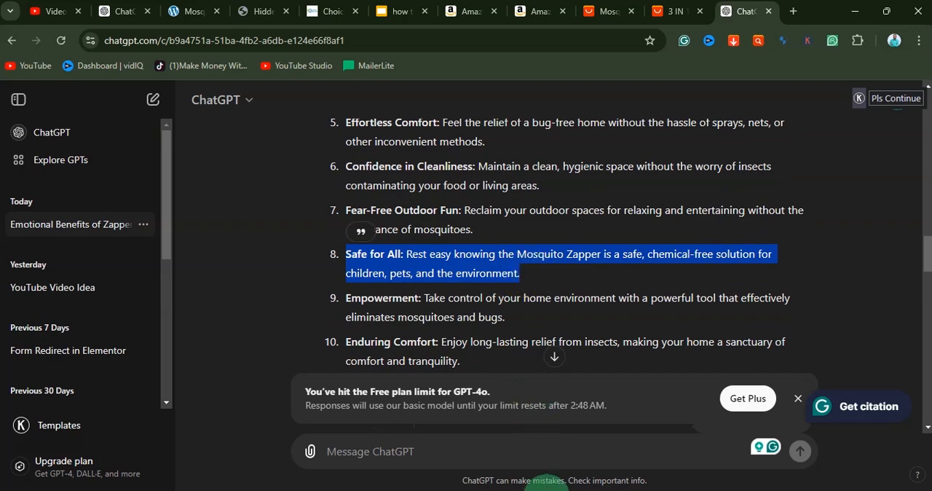
pyautogui.click(542, 490)
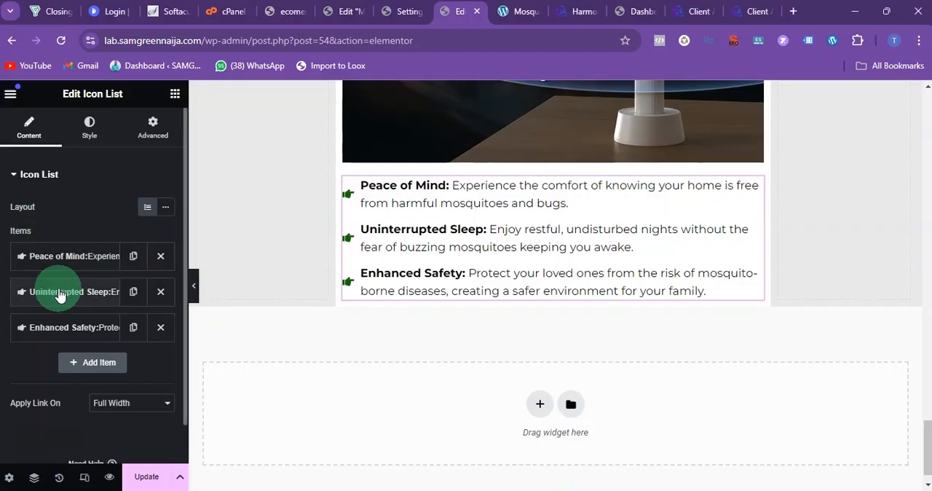
pyautogui.click(51, 255)
pyautogui.tripleClick(54, 303)
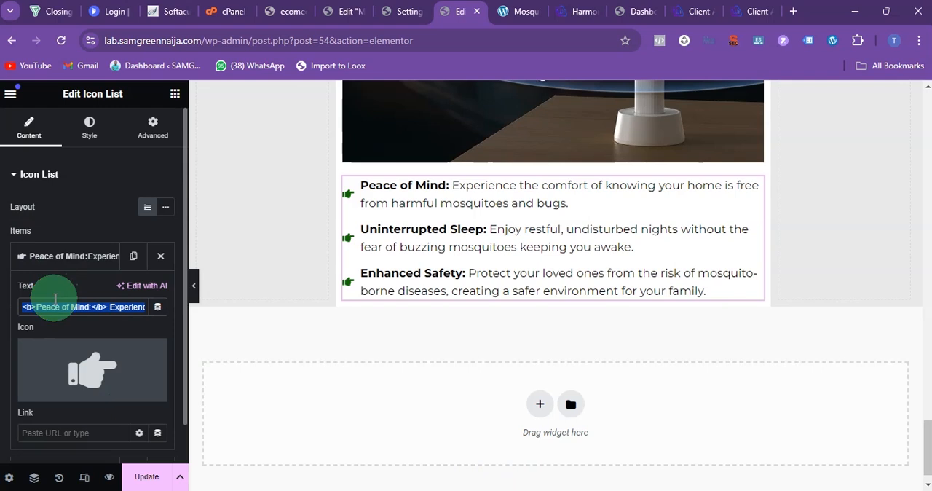
pyautogui.hotkey('ctrl', 'v')
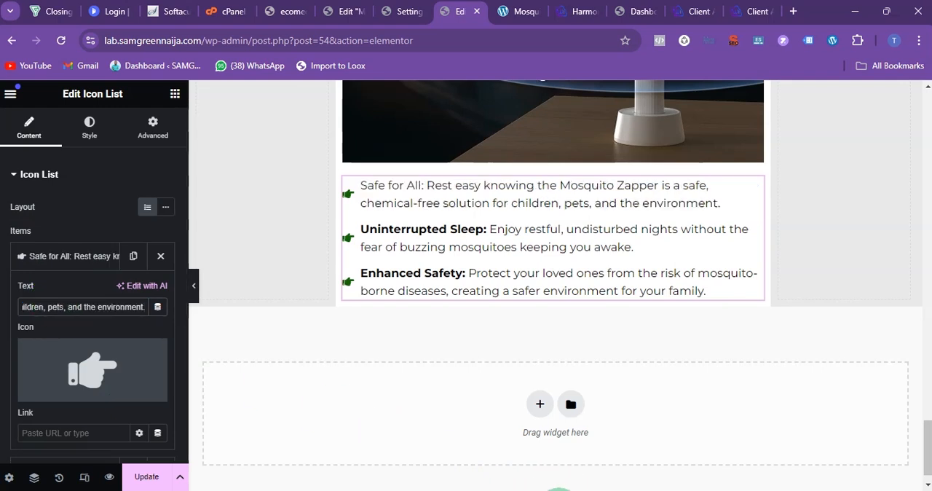
# Step: Replace the "Uninterrupted Sleep" text in the copied icon list with the full "Enduring Comfort" benefit from ChatGPT
pyautogui.click(559, 488)
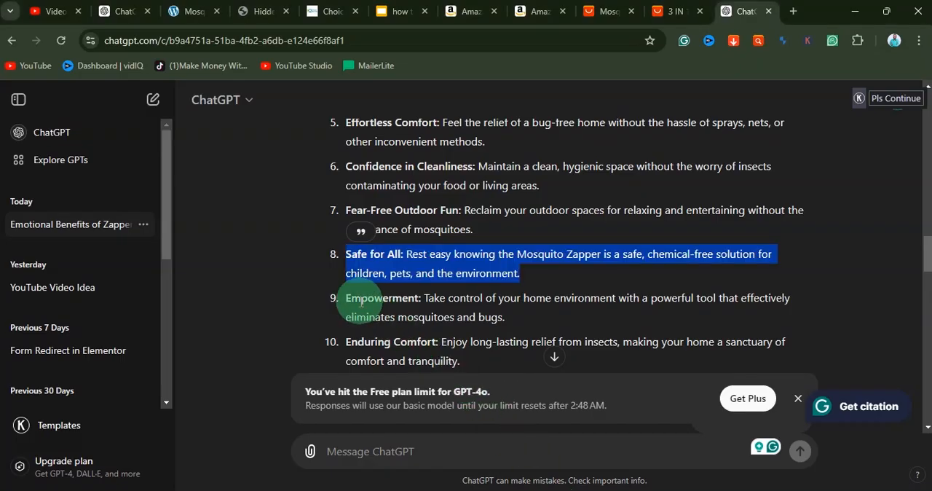
pyautogui.scroll(-1, 361, 301)
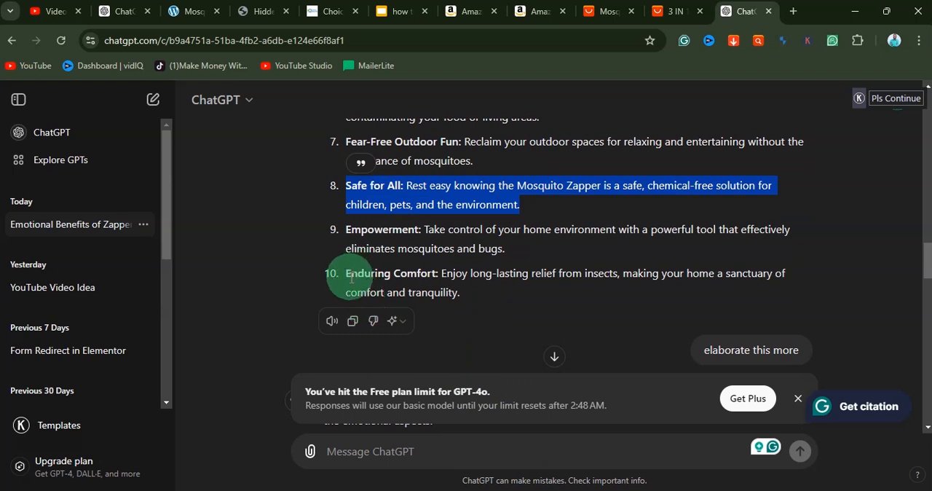
pyautogui.moveTo(347, 272); pyautogui.dragTo(461, 293)
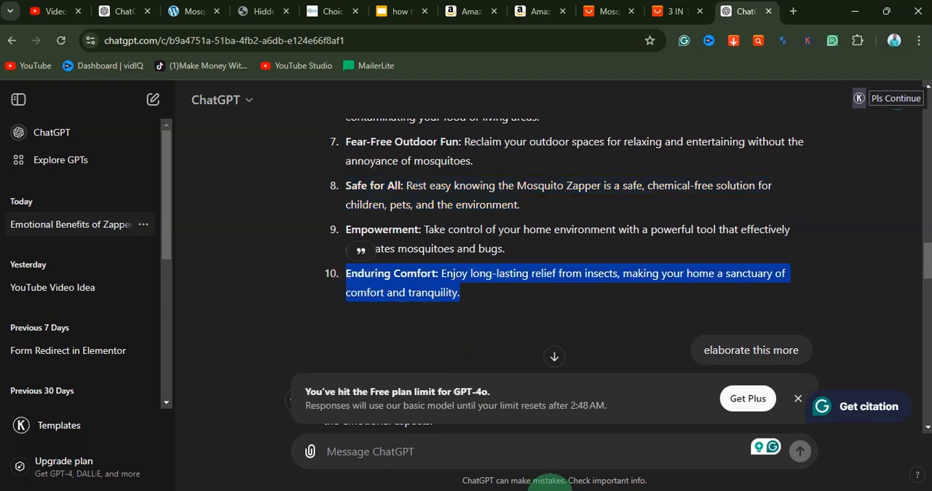
pyautogui.click(553, 489)
pyautogui.click(61, 257)
pyautogui.click(66, 291)
pyautogui.tripleClick(72, 341)
pyautogui.hotkey('ctrl', 'v')
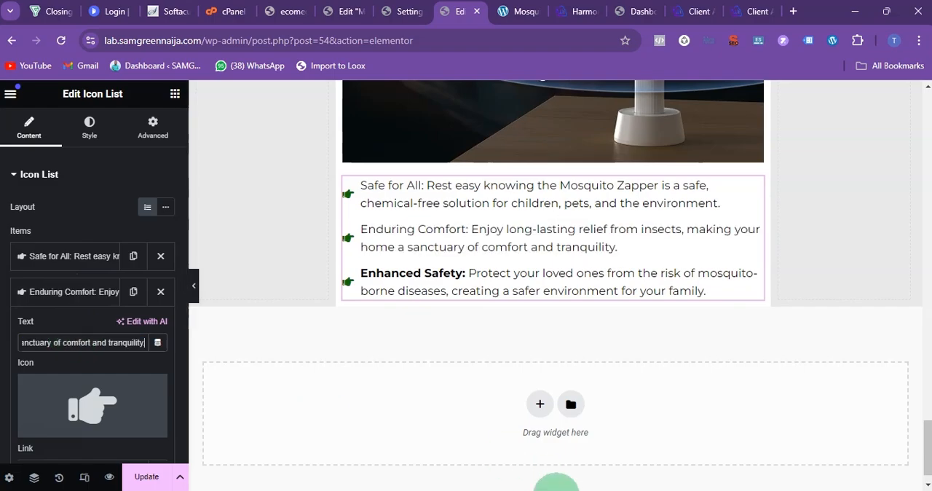
# Step: Return to the ChatGPT benefits list to pick a replacement for the copied list's "Enhanced Safety" item
pyautogui.click(564, 489)
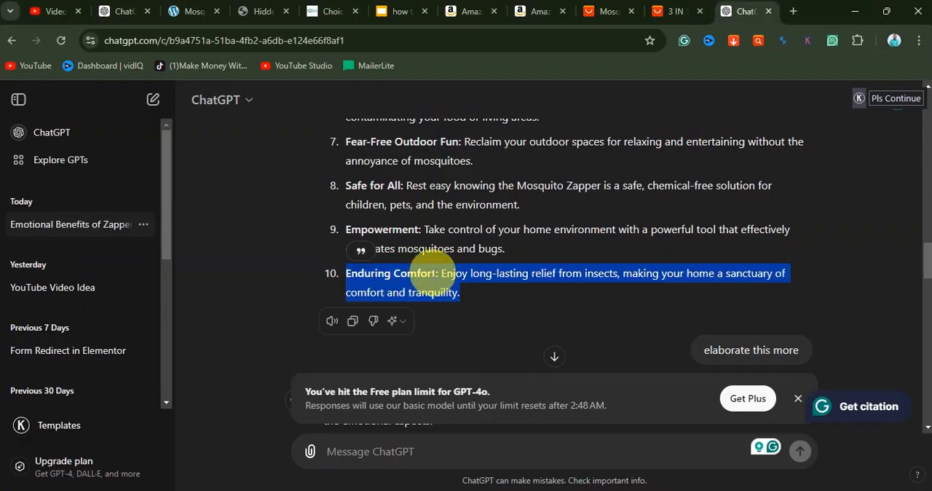
pyautogui.click(437, 272)
pyautogui.scroll(1, 454, 271)
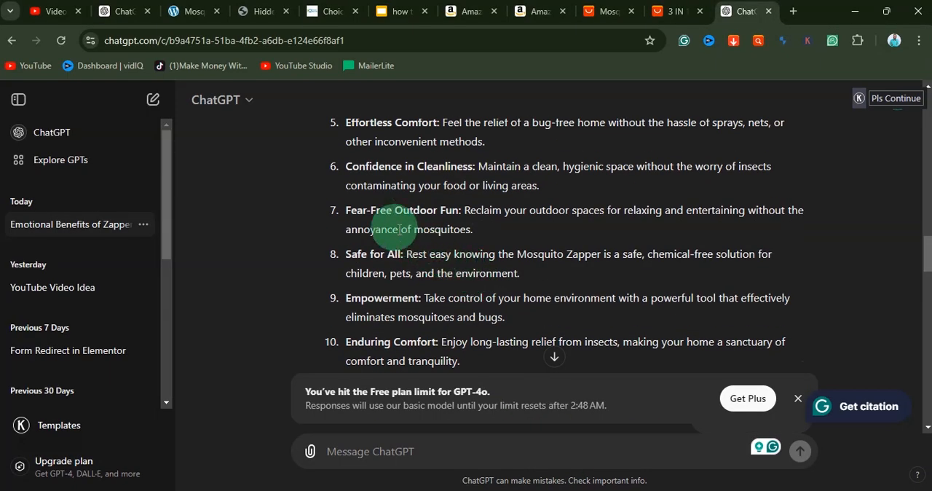
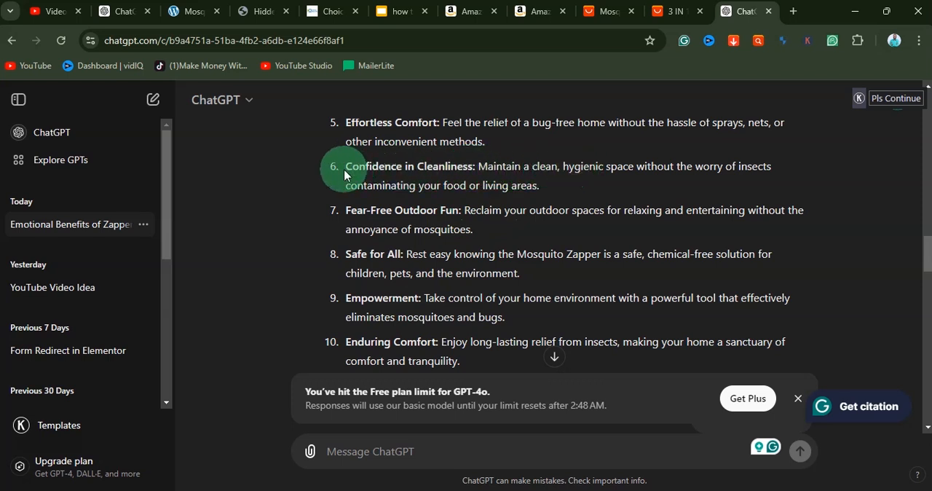
# Step: Replace the copied list's "Enhanced Safety" item with the full "Confidence in Cleanliness" benefit from the ChatGPT list
pyautogui.moveTo(427, 168); pyautogui.dragTo(541, 188)
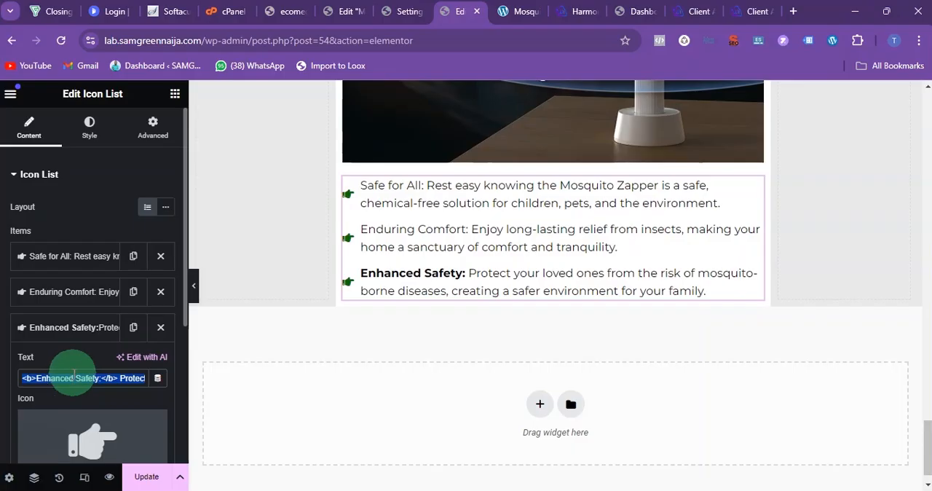
pyautogui.write('Confidence in Cleanliness: Maintain a clean, hygienic space without the worry of insects contaminating your food or living areas.')
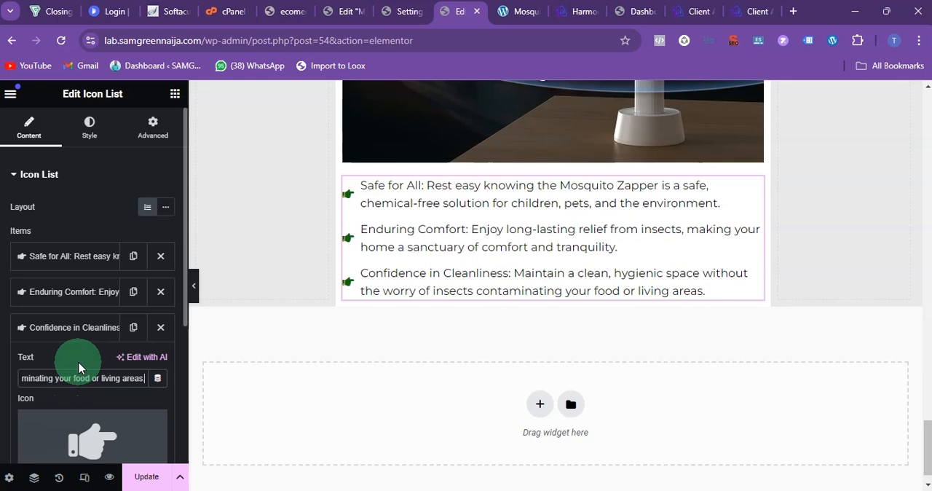
pyautogui.click(64, 322)
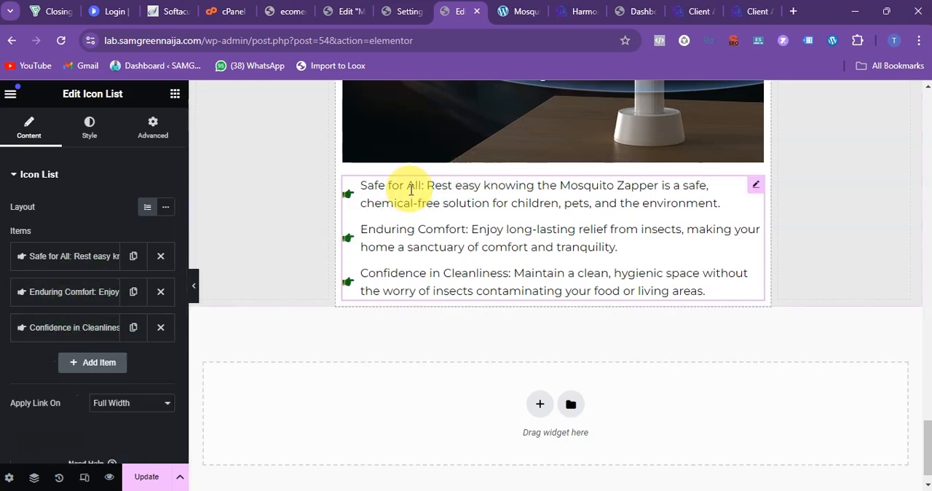
# Step: Bold the lead phrases "Safe for All:", "Enduring Comfort:" and "Confidence in Cleanliness:" in the copied icon list
pyautogui.moveTo(427, 187); pyautogui.dragTo(319, 193)
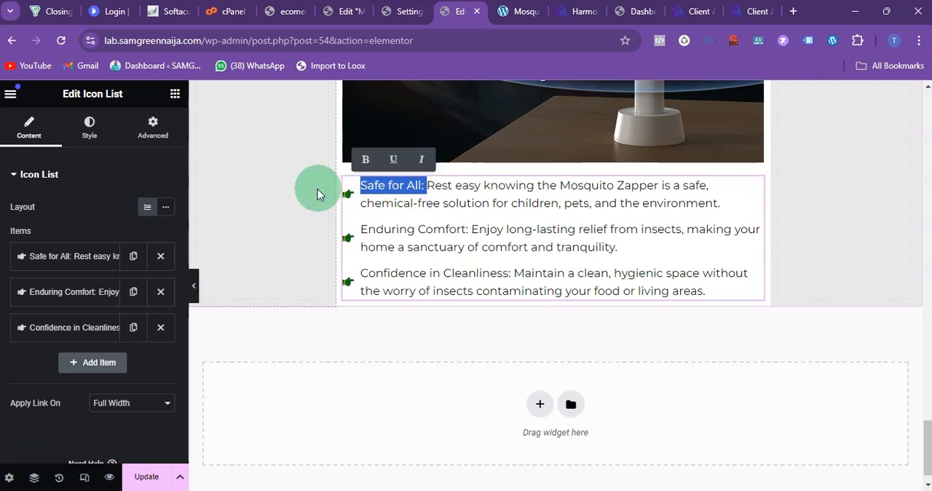
pyautogui.click(365, 159)
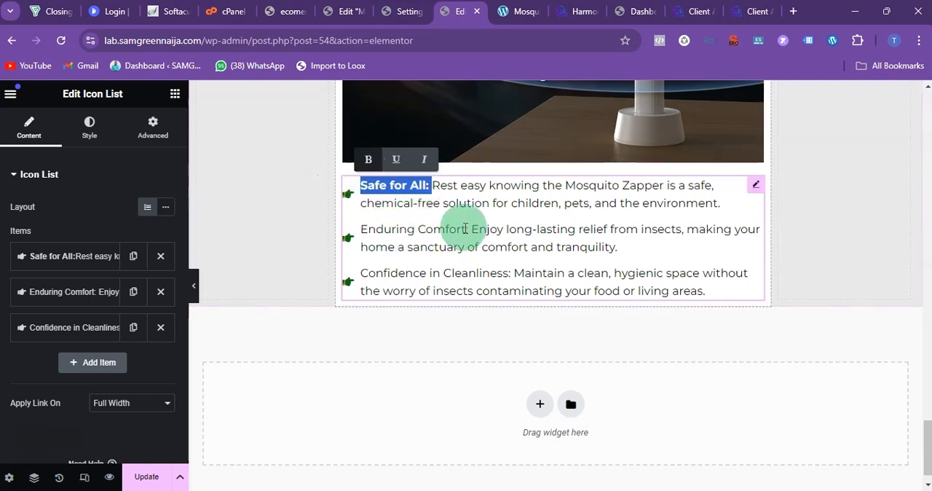
pyautogui.moveTo(360, 229); pyautogui.dragTo(473, 229)
pyautogui.click(389, 202)
pyautogui.moveTo(369, 277); pyautogui.dragTo(509, 272)
pyautogui.click(411, 247)
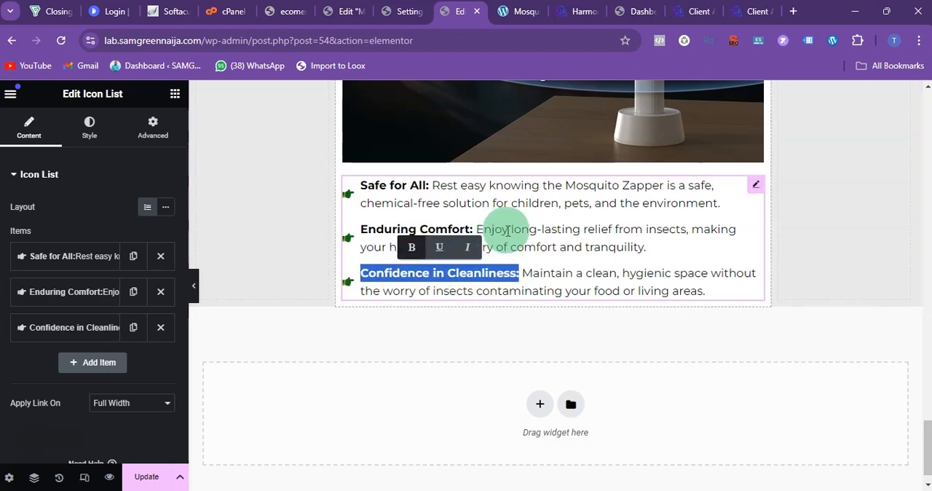
# Step: Add an Image widget directly below the "Safe for All" icon list
pyautogui.scroll(3, 536, 218)
pyautogui.scroll(7, 537, 228)
pyautogui.scroll(-8, 537, 228)
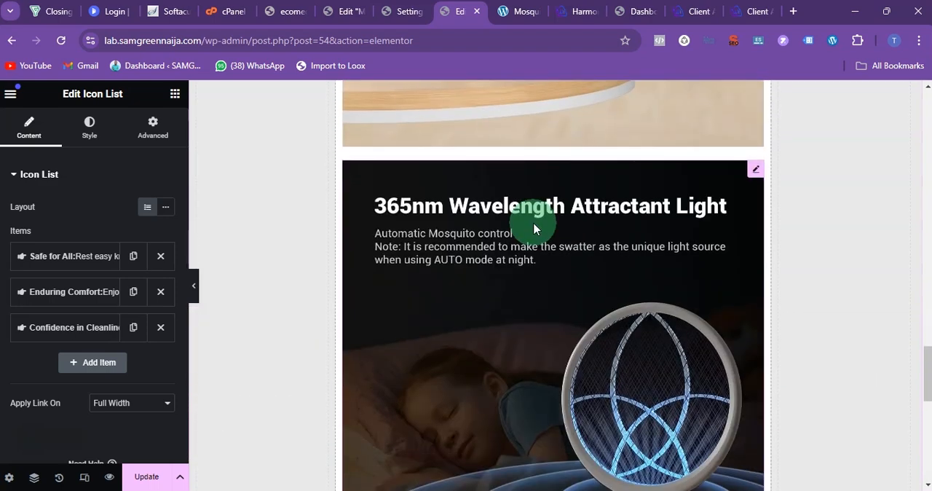
pyautogui.scroll(1, 536, 228)
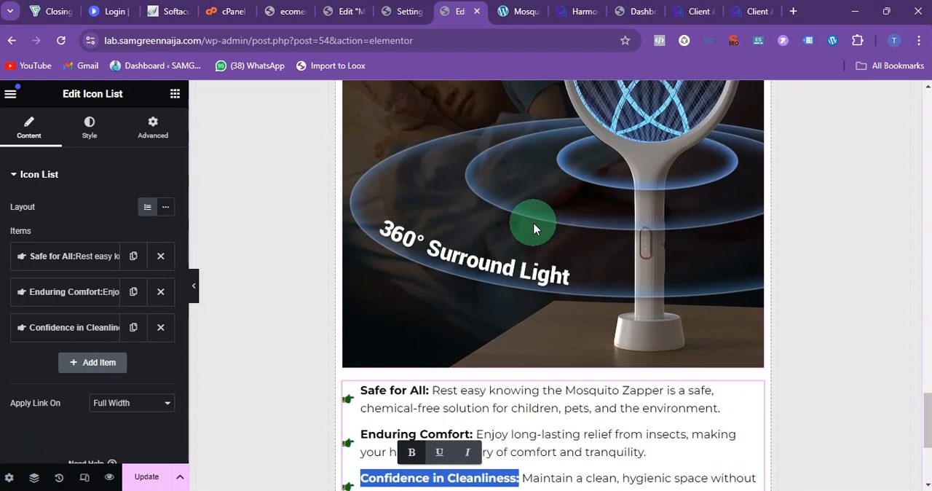
pyautogui.click(174, 93)
pyautogui.scroll(-2, 166, 210)
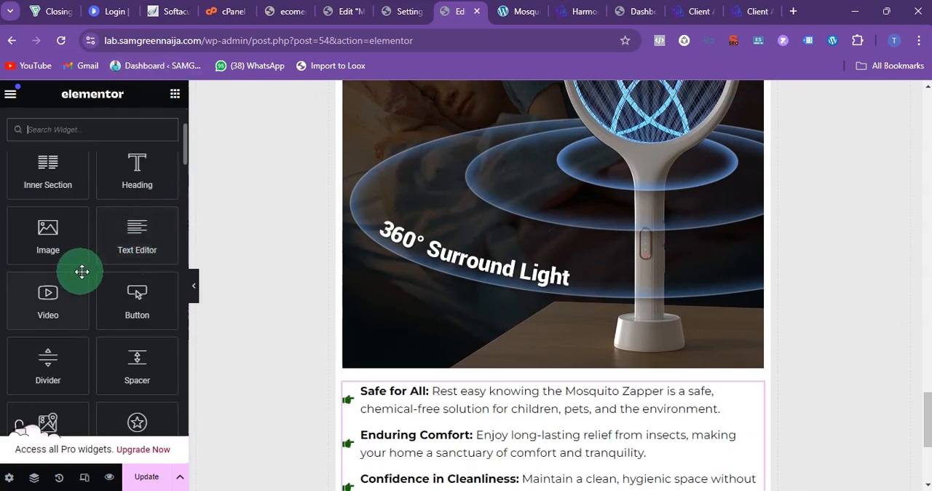
pyautogui.scroll(-3, 458, 276)
pyautogui.moveTo(73, 235); pyautogui.dragTo(461, 291)
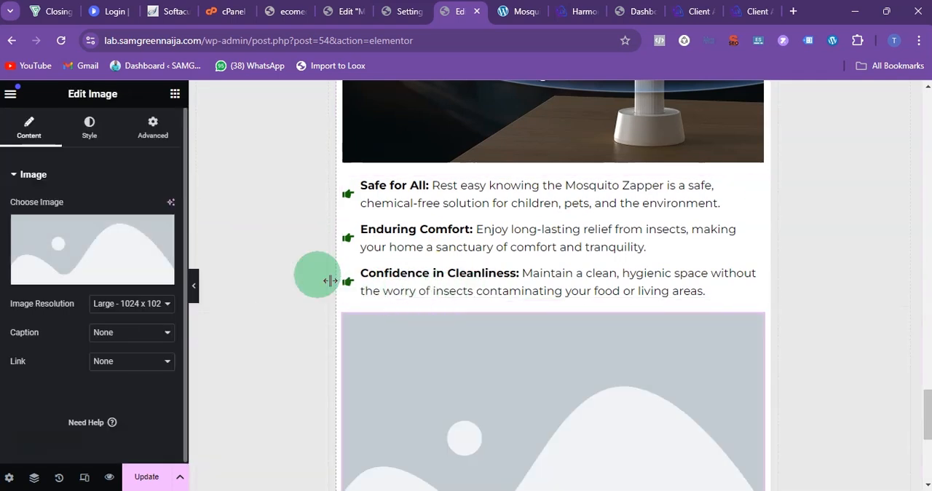
# Step: Fill the new Image widget with the media library picture 61ul06uoJVL._AC_SL1500_.jpg showing the zapper's dimensions and features
pyautogui.scroll(-3, 774, 354)
pyautogui.click(133, 253)
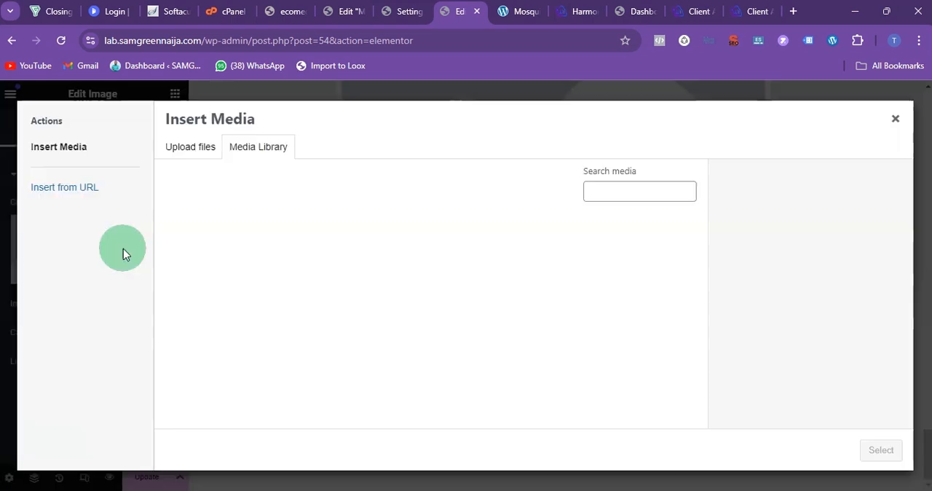
pyautogui.scroll(-1, 559, 275)
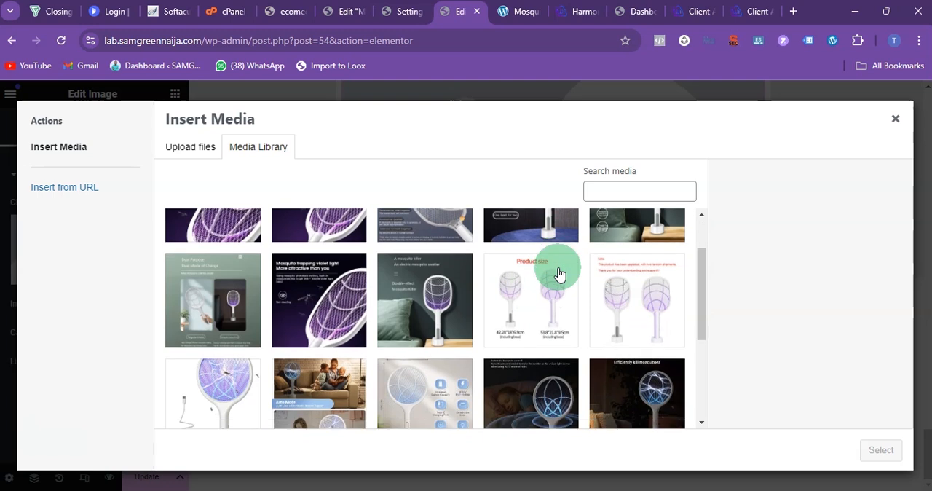
pyautogui.click(447, 298)
pyautogui.scroll(-2, 551, 317)
pyautogui.click(433, 299)
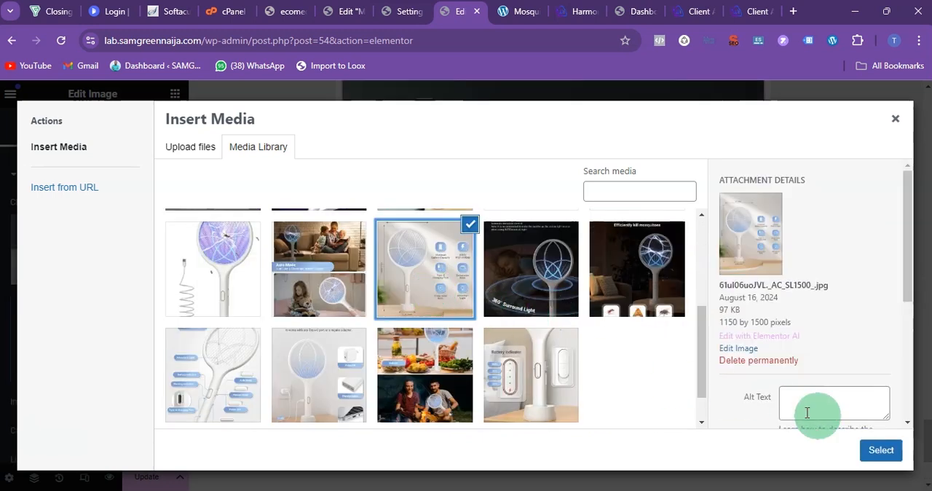
pyautogui.click(868, 447)
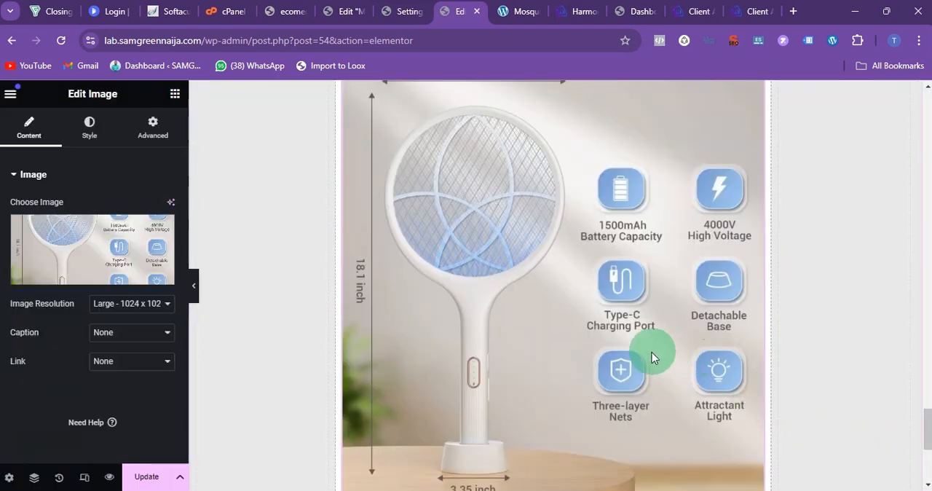
# Step: Check the page for a duplicate of the dimensions picture and swap the new widget's image for the "Type-C USB Charging" picture
pyautogui.scroll(5, 628, 332)
pyautogui.scroll(15, 629, 339)
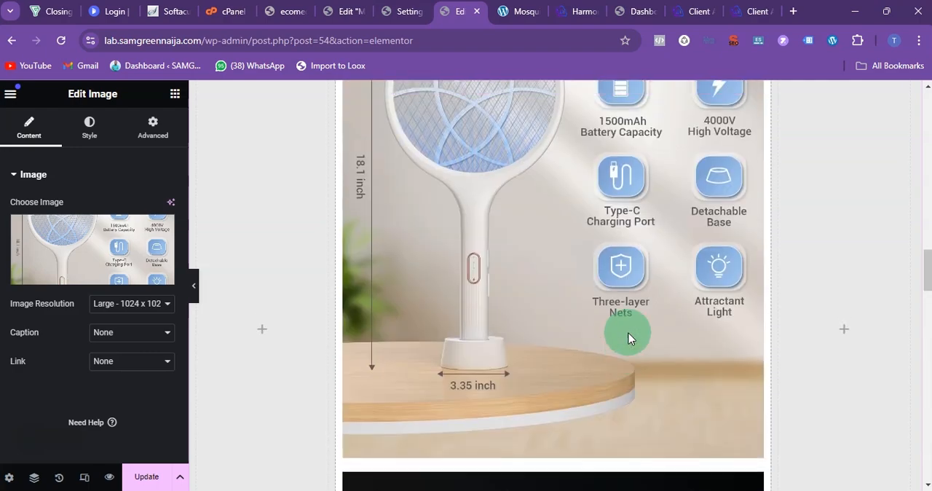
pyautogui.scroll(-15, 628, 339)
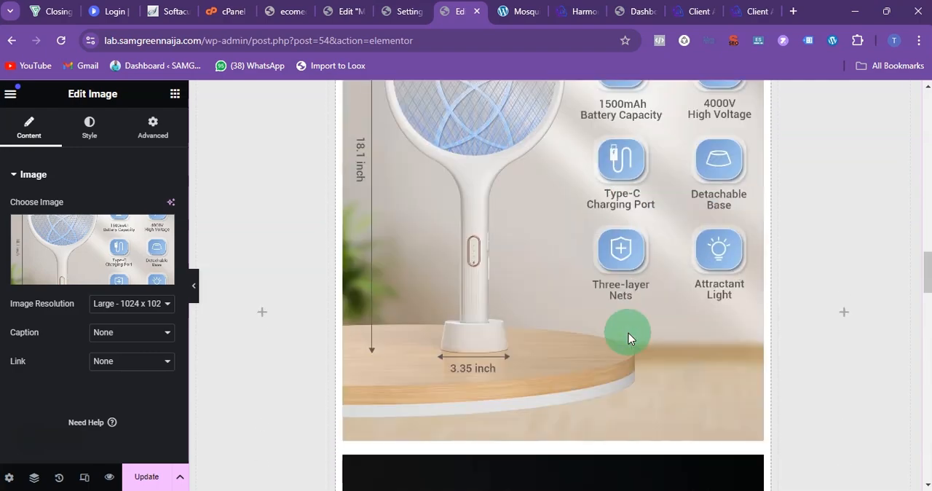
pyautogui.scroll(-10, 628, 338)
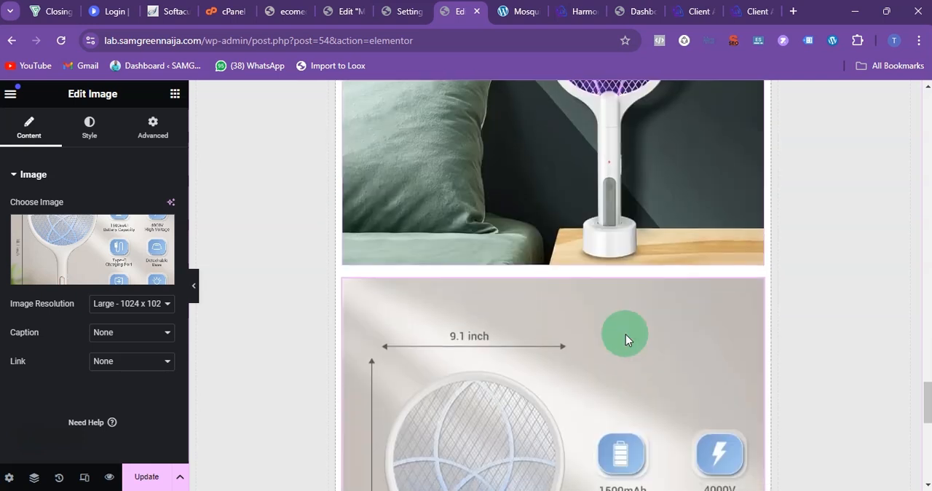
pyautogui.click(87, 247)
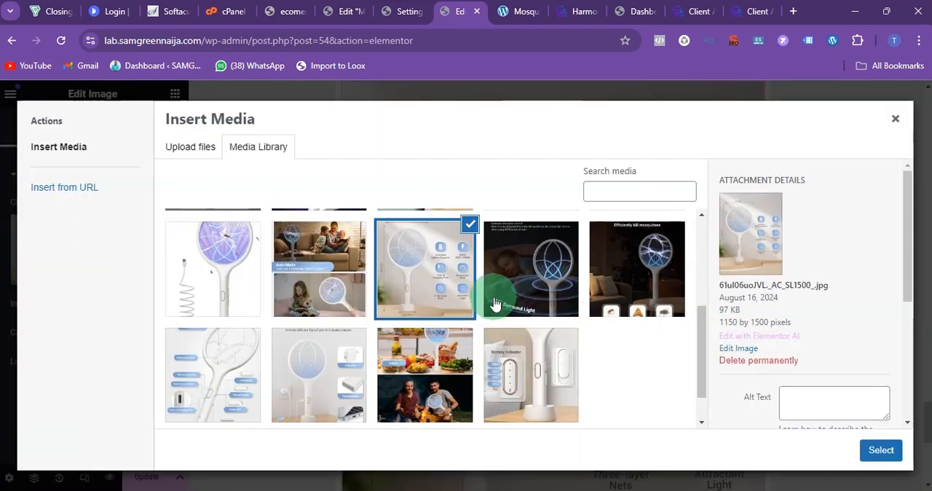
pyautogui.click(339, 374)
pyautogui.click(860, 457)
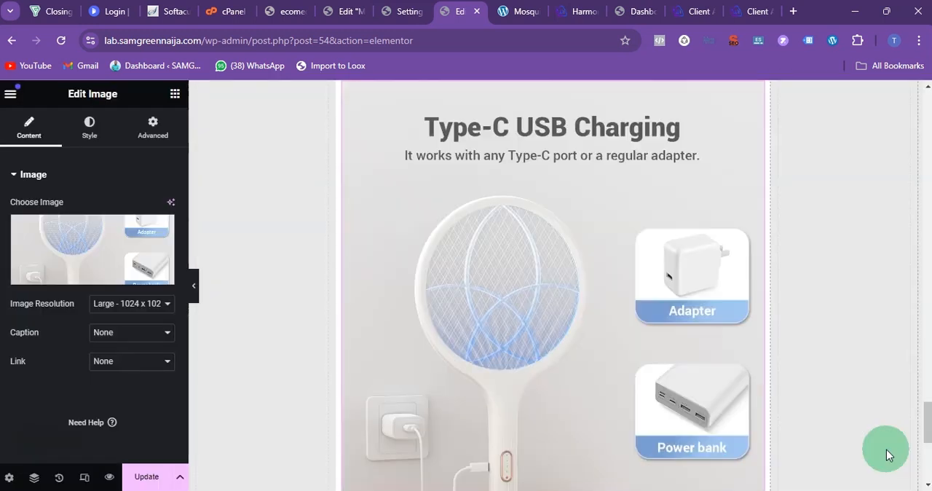
pyautogui.scroll(-3, 568, 287)
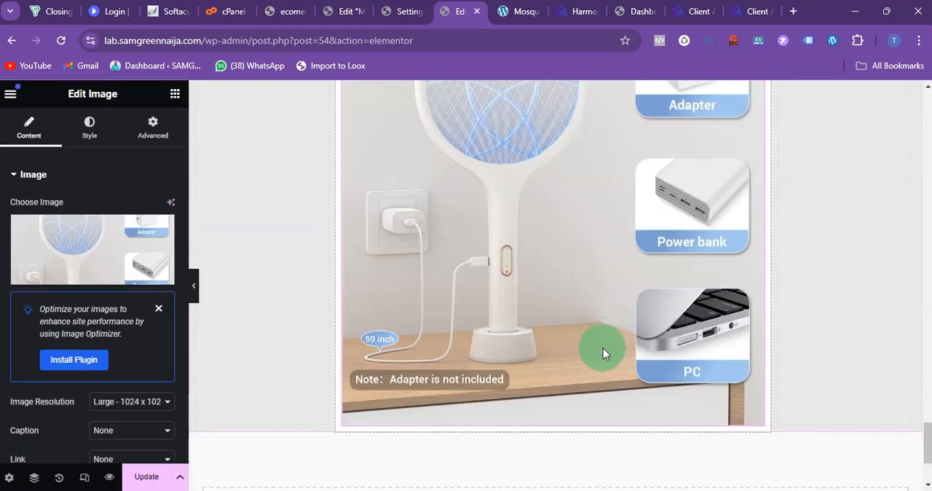
# Step: Update the page and open its published version in a new browser tab
pyautogui.scroll(15, 532, 314)
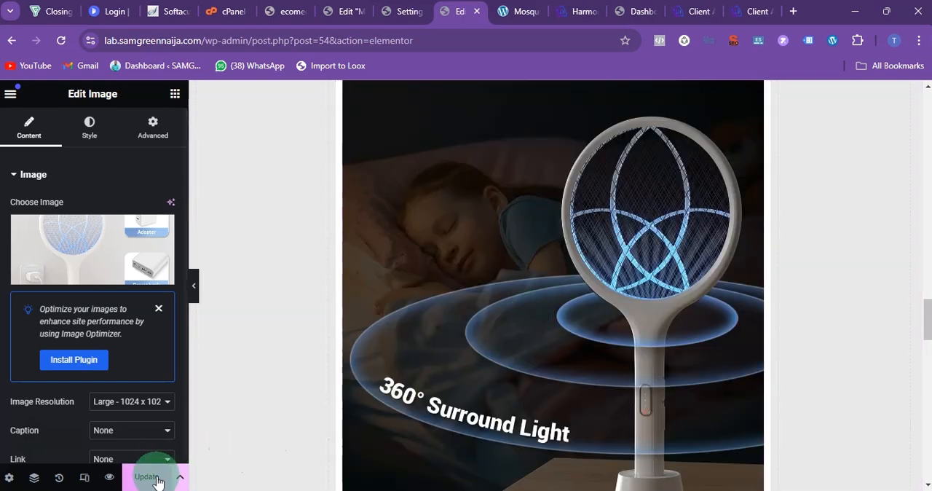
pyautogui.click(10, 93)
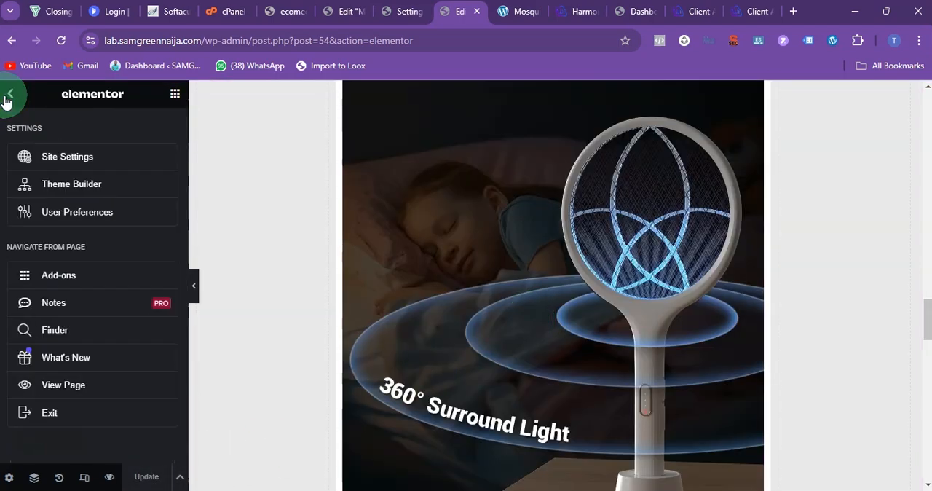
pyautogui.rightClick(92, 390)
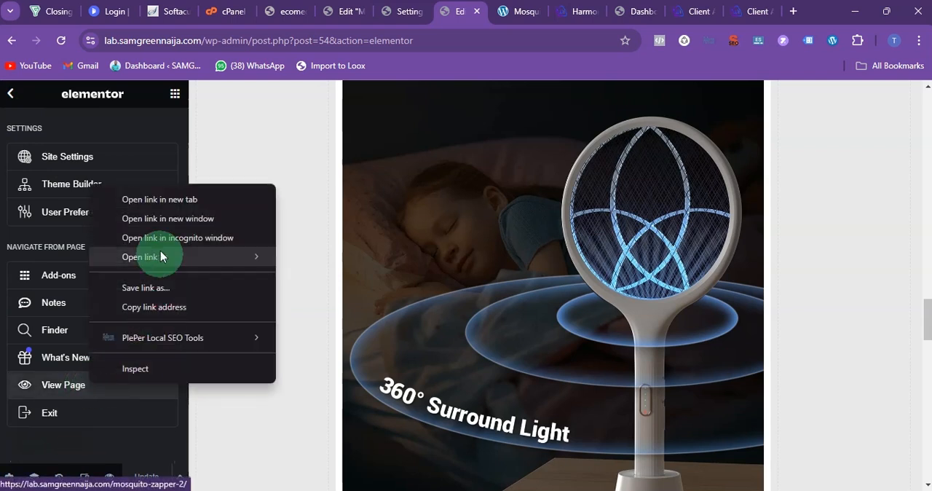
pyautogui.click(145, 190)
pyautogui.click(468, 16)
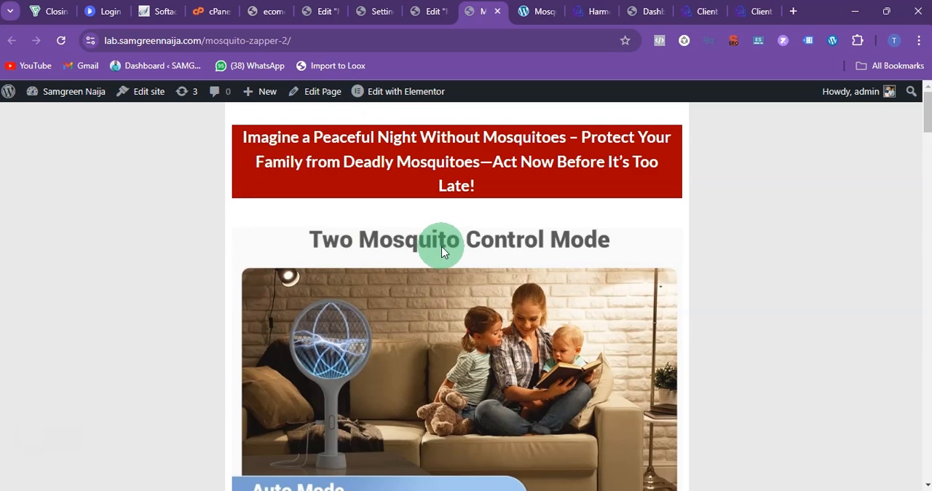
# Step: Review the published sales page's headline, images and benefit lists from top to bottom and back
pyautogui.scroll(-15, 442, 251)
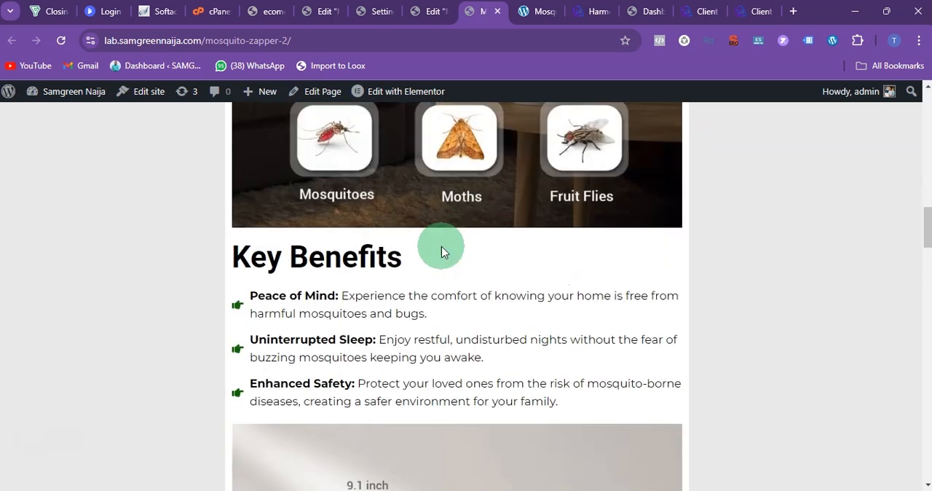
pyautogui.scroll(-15, 441, 251)
pyautogui.scroll(-10, 441, 251)
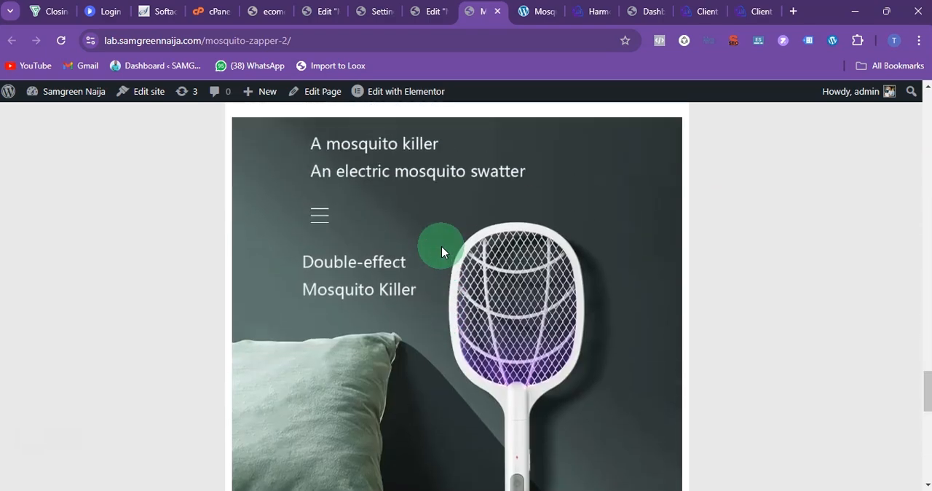
pyautogui.scroll(15, 441, 251)
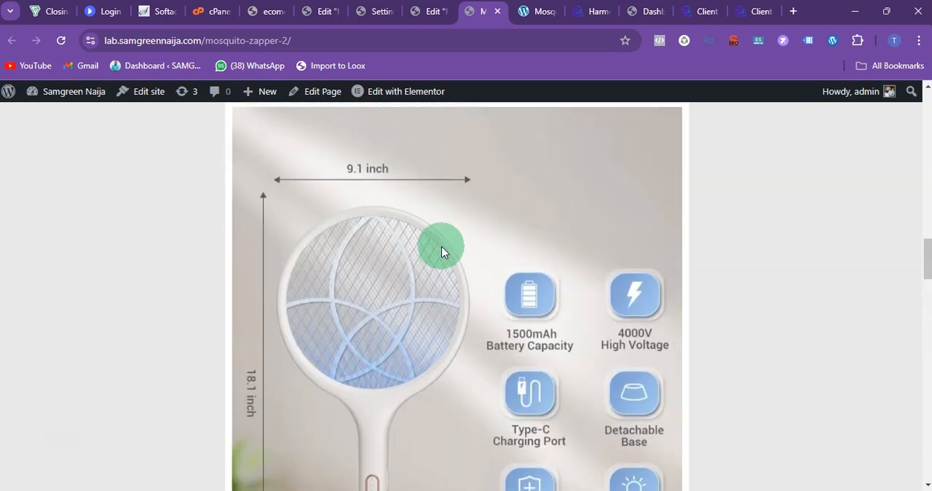
pyautogui.scroll(15, 441, 251)
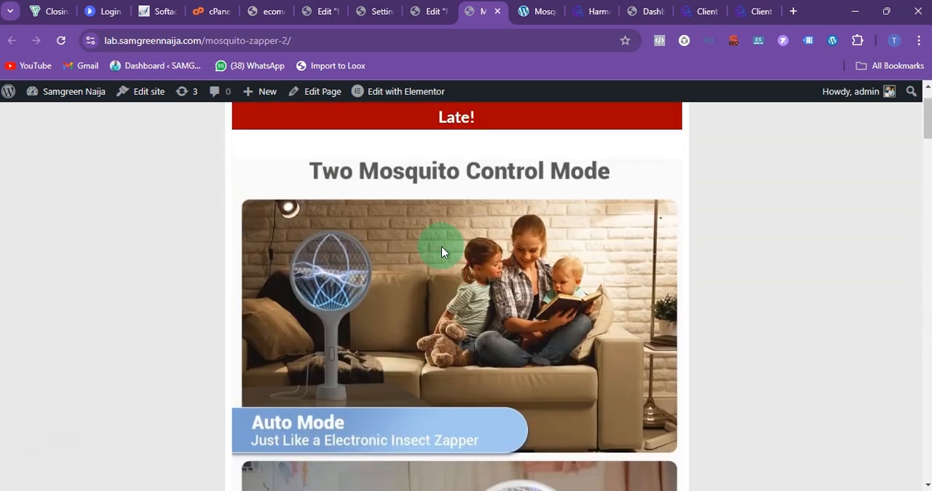
pyautogui.scroll(1, 441, 251)
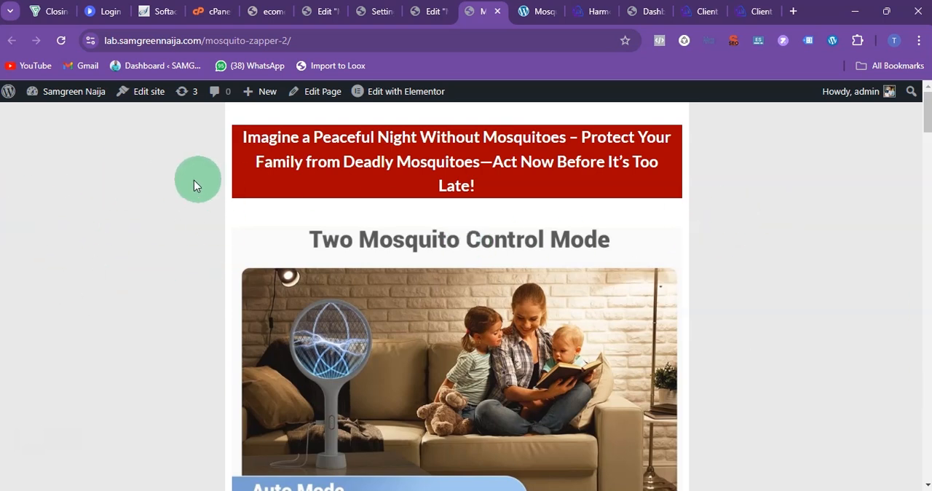
# Step: Return to the Elementor editor and set the empty left column's width to 15%
pyautogui.click(433, 11)
pyautogui.scroll(5, 374, 248)
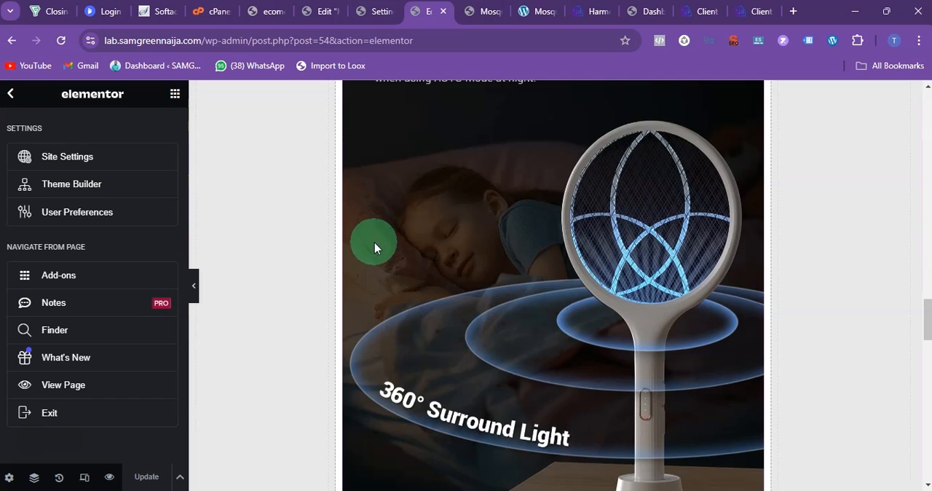
pyautogui.scroll(15, 374, 243)
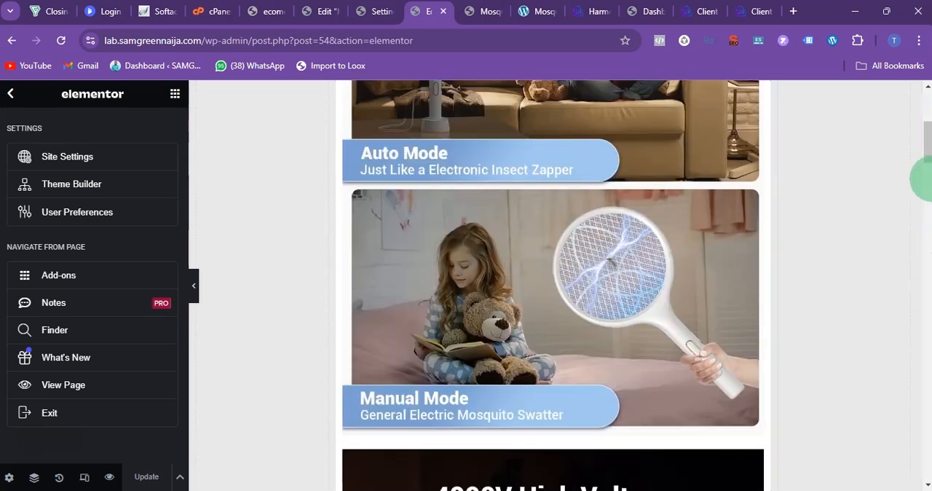
pyautogui.moveTo(929, 149); pyautogui.dragTo(921, 114)
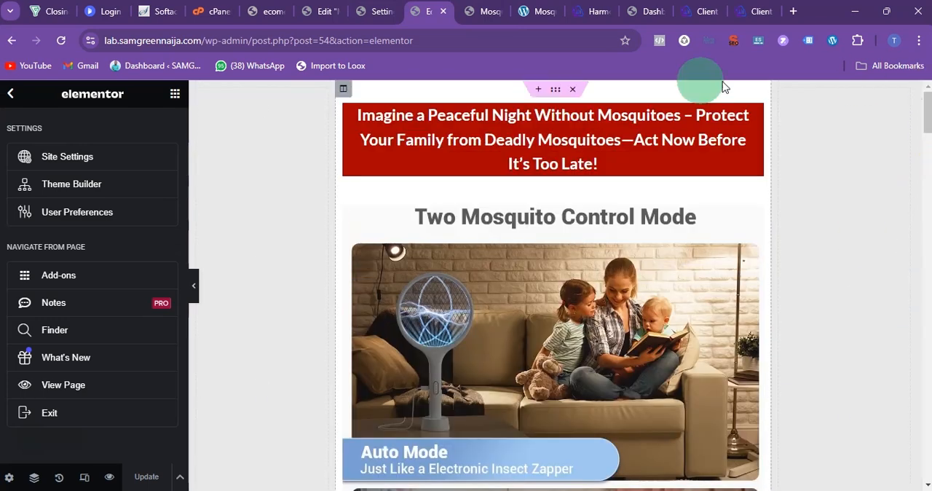
pyautogui.click(201, 96)
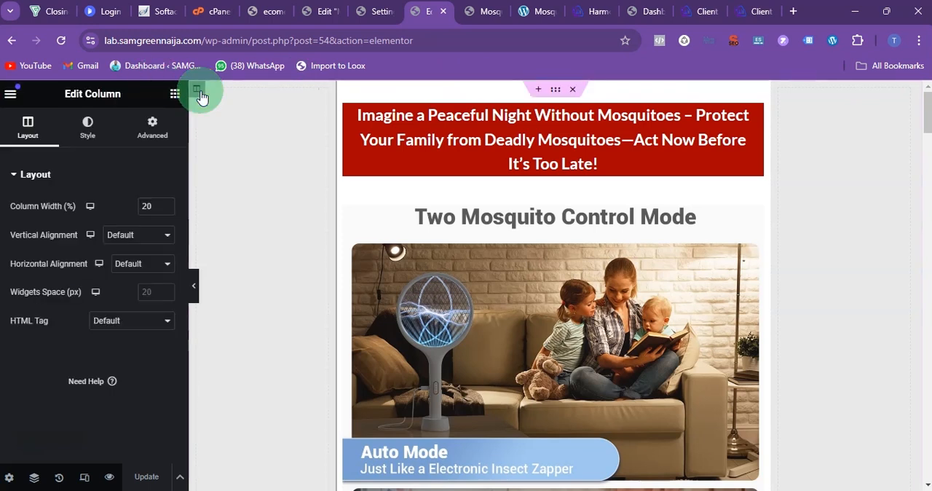
pyautogui.click(161, 210)
pyautogui.moveTo(153, 207); pyautogui.dragTo(42, 207)
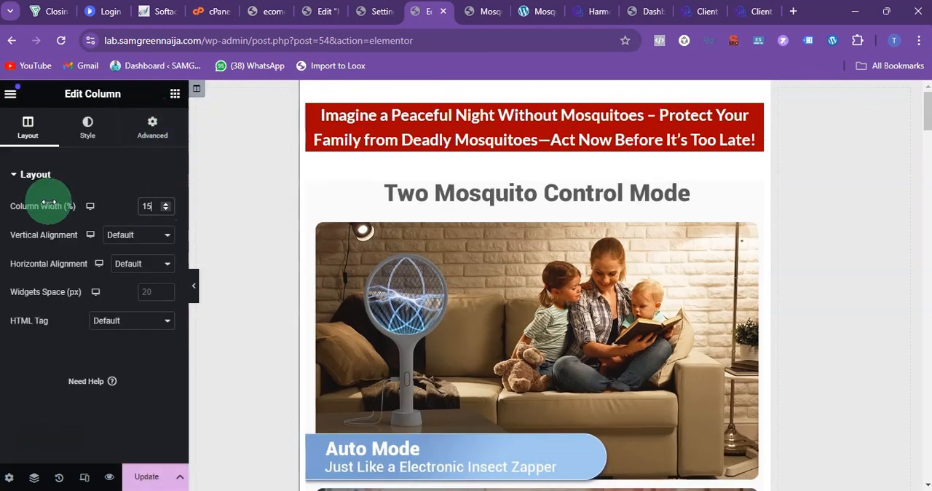
# Step: Set the empty right column's width to 15%, matching the left one
pyautogui.click(780, 92)
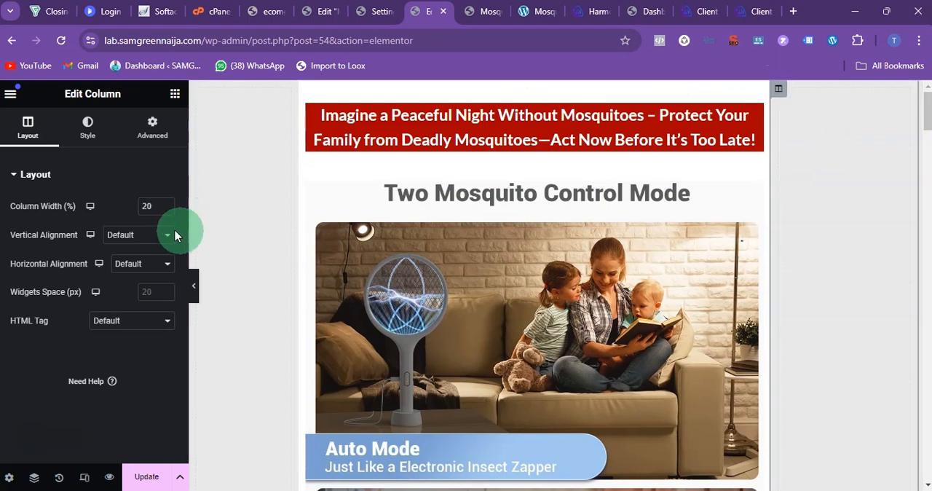
pyautogui.doubleClick(161, 206)
pyautogui.write('1')
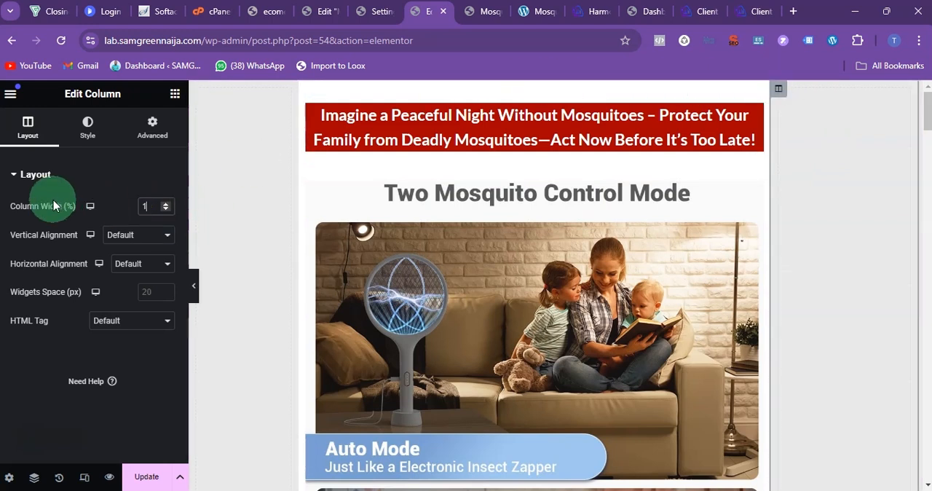
pyautogui.write('5')
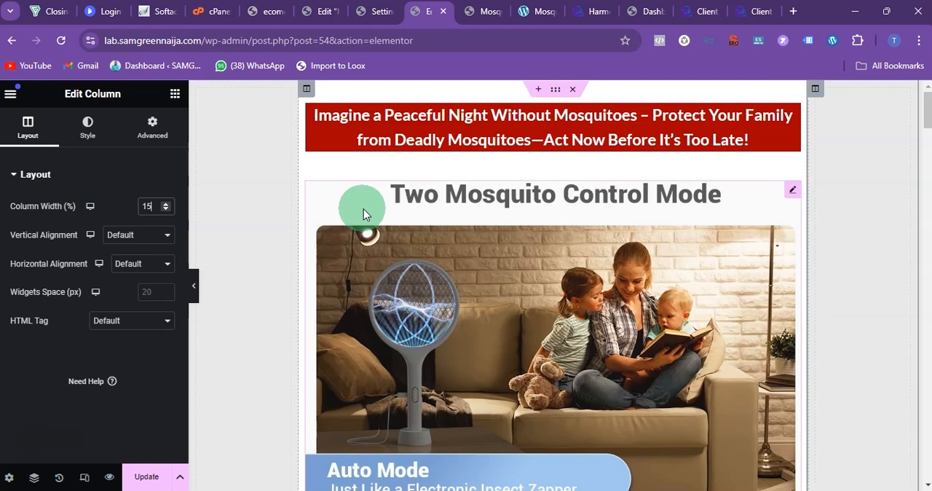
# Step: Open the middle content column's advanced settings and unlink its padding values so each side can differ
pyautogui.click(308, 91)
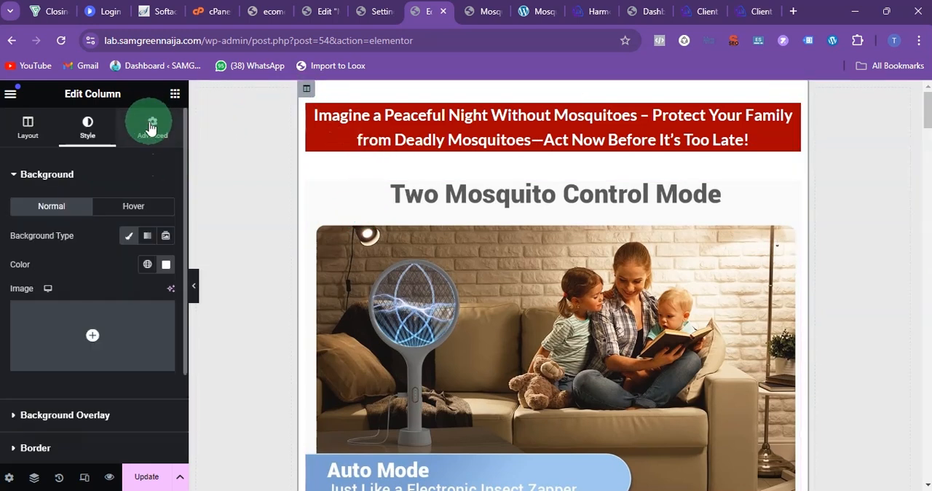
pyautogui.click(151, 127)
pyautogui.click(164, 275)
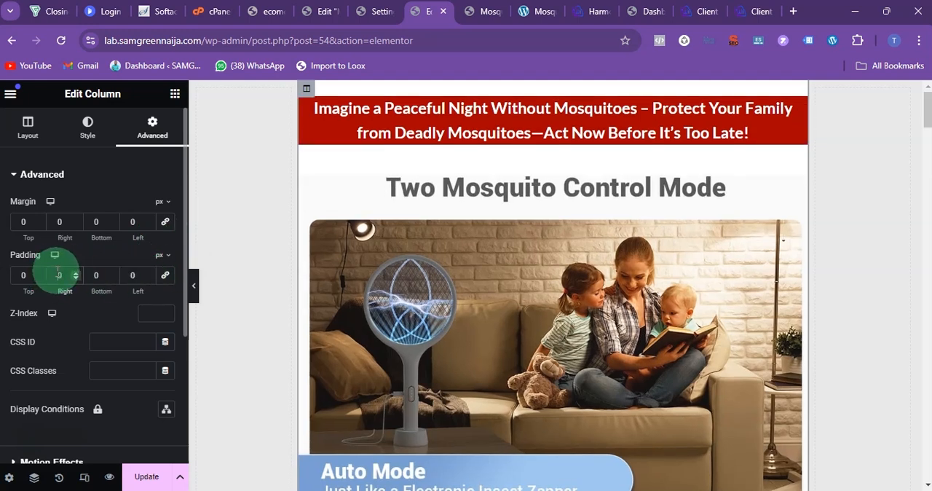
# Step: Try a right padding of 100 px on the middle content column
pyautogui.write('100')
pyautogui.click(163, 295)
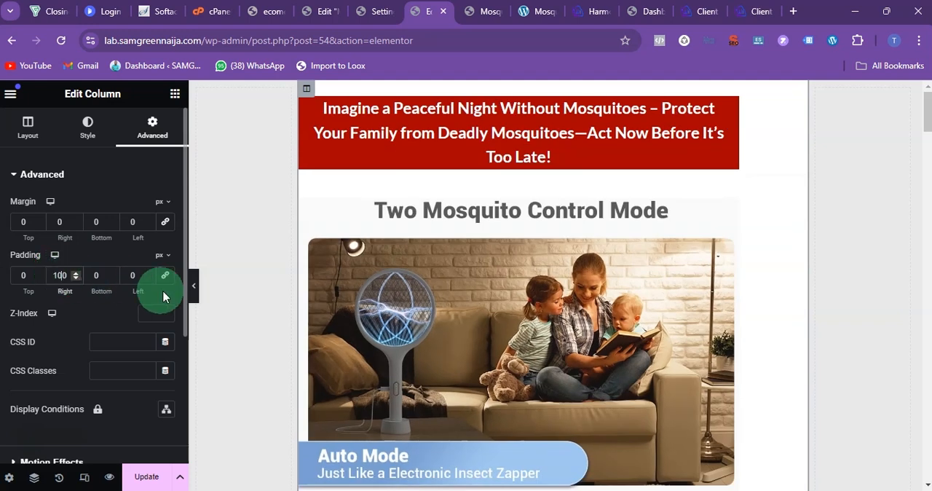
pyautogui.press('BackSpace')
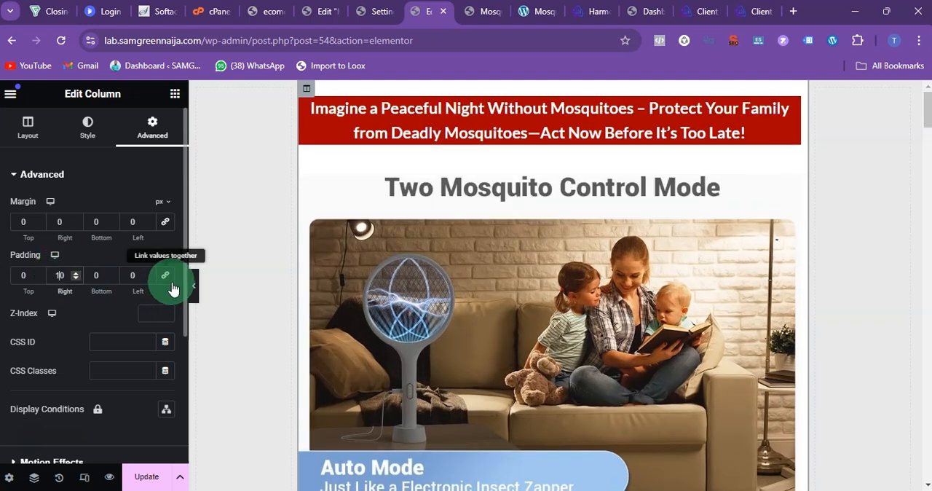
pyautogui.click(69, 287)
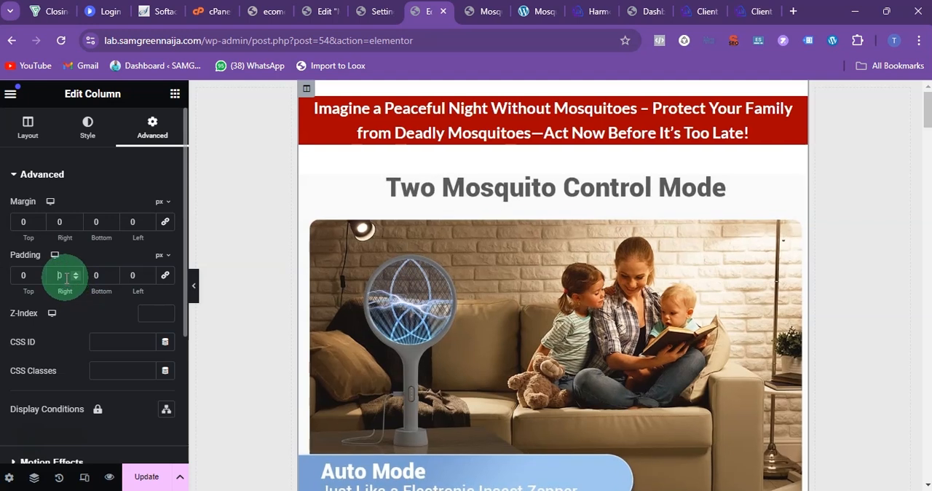
# Step: Set the middle content column's right and left padding to 50 px each
pyautogui.write('50')
pyautogui.click(97, 277)
pyautogui.click(131, 274)
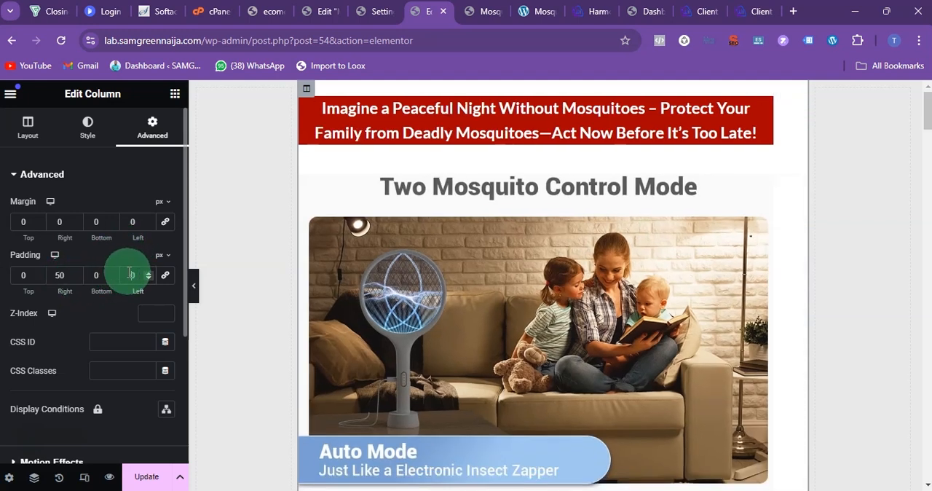
pyautogui.write('50')
# Step: Update the page and reload its published version in the other browser tab
pyautogui.scroll(-5, 419, 225)
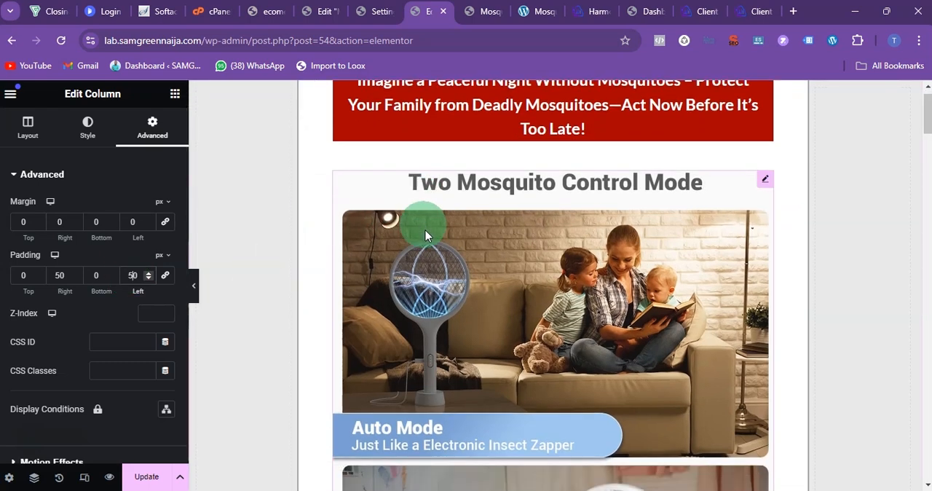
pyautogui.click(146, 476)
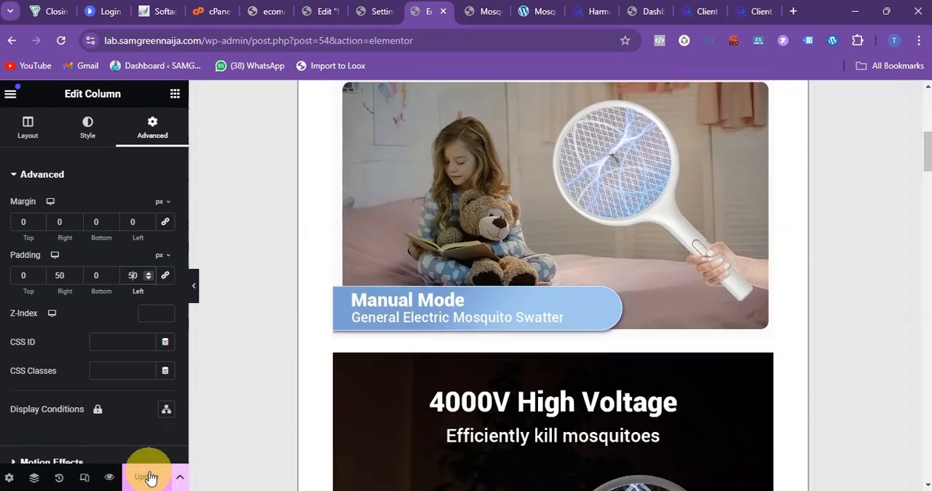
pyautogui.click(473, 11)
pyautogui.click(54, 40)
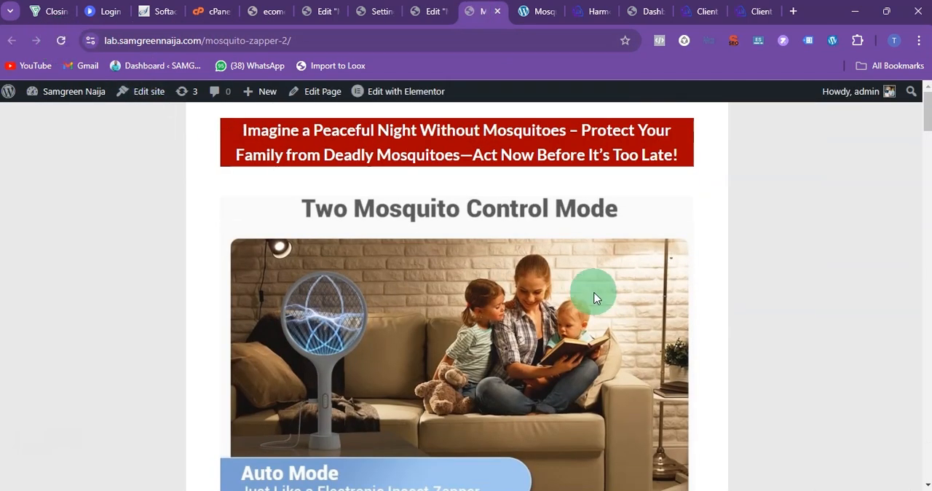
# Step: Review the padded content on the published sales page, from the headline through the benefit lists to the charging picture
pyautogui.scroll(-7, 593, 297)
pyautogui.scroll(5, 593, 297)
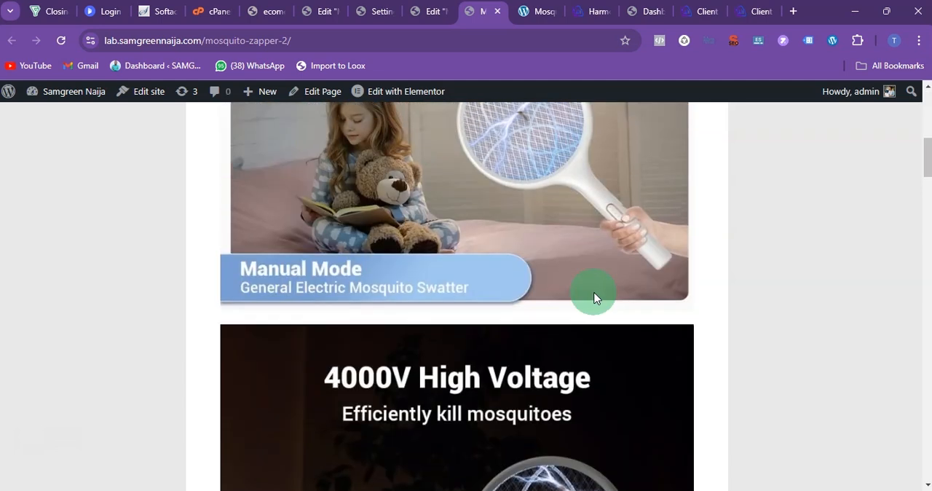
pyautogui.scroll(2, 593, 297)
pyautogui.scroll(-15, 593, 297)
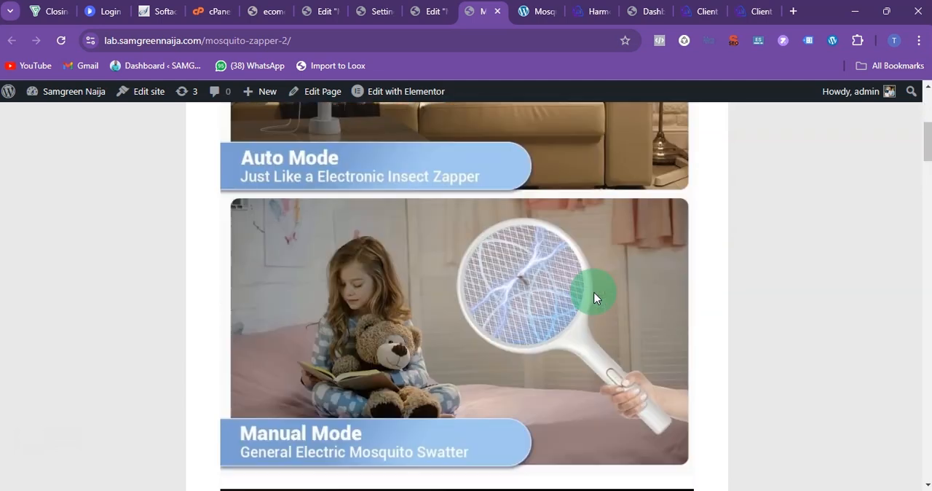
pyautogui.scroll(-3, 592, 295)
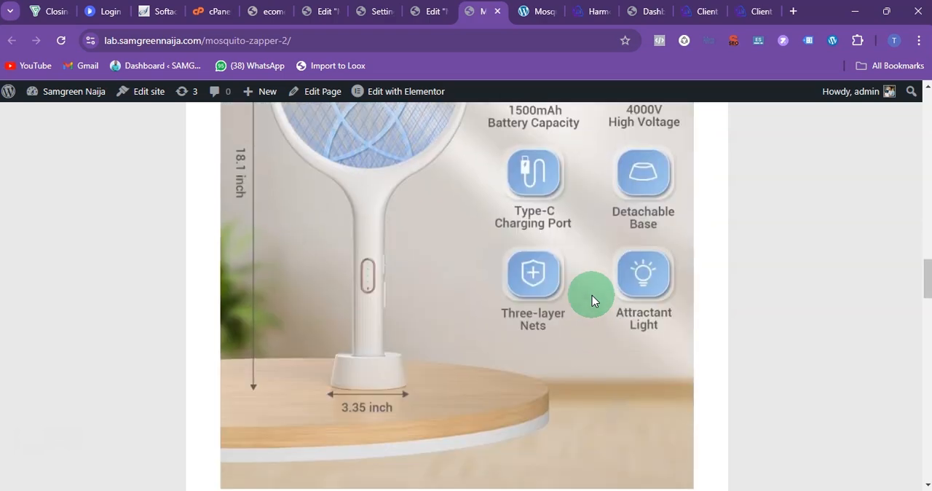
pyautogui.scroll(7, 591, 295)
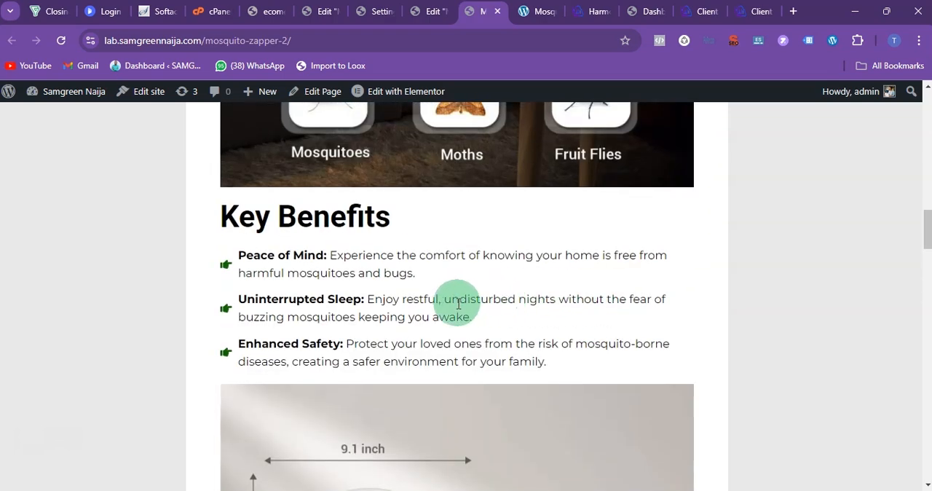
pyautogui.scroll(-12, 449, 308)
pyautogui.scroll(-10, 447, 321)
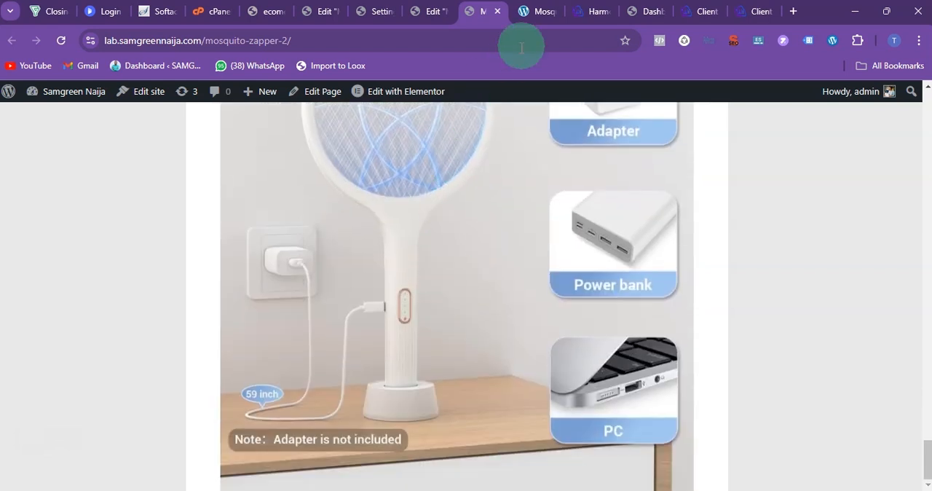
# Step: Examine the reference mosquito zapper page on easytouse.com.ng for its product images, component description and promo price section
pyautogui.click(539, 14)
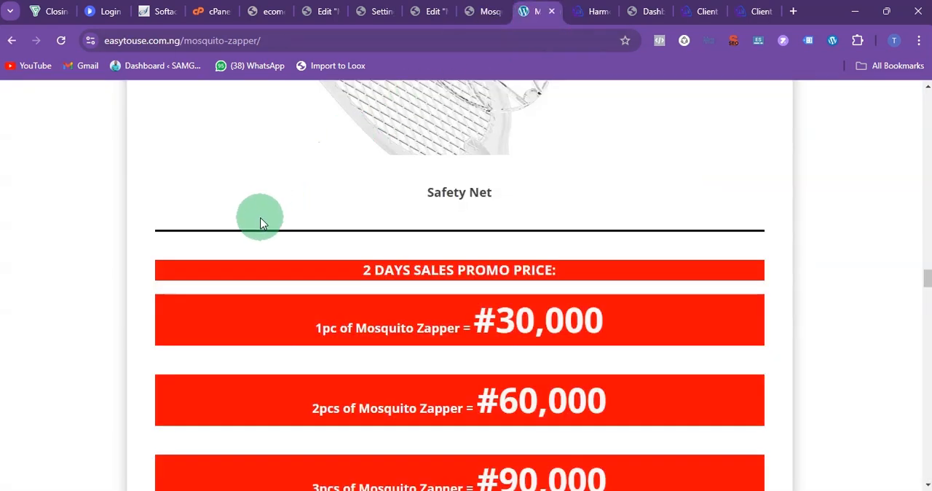
pyautogui.scroll(-1, 263, 224)
pyautogui.scroll(12, 263, 223)
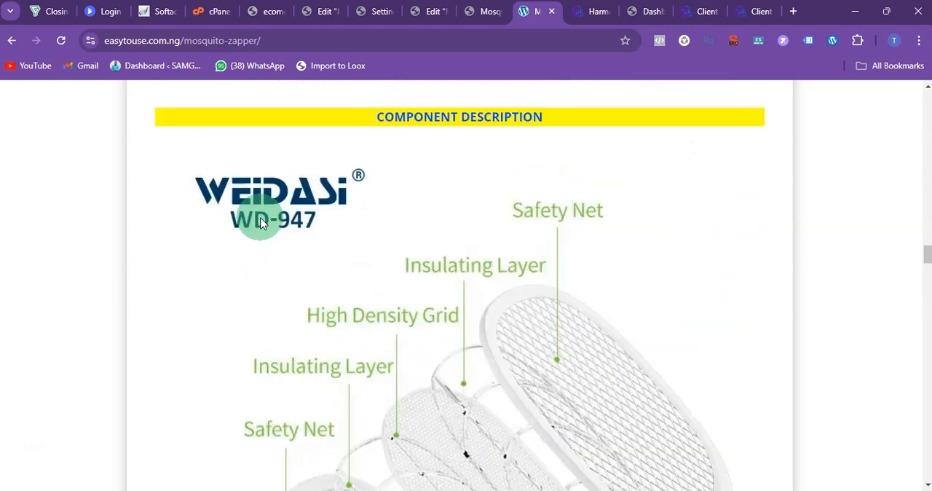
pyautogui.scroll(15, 263, 223)
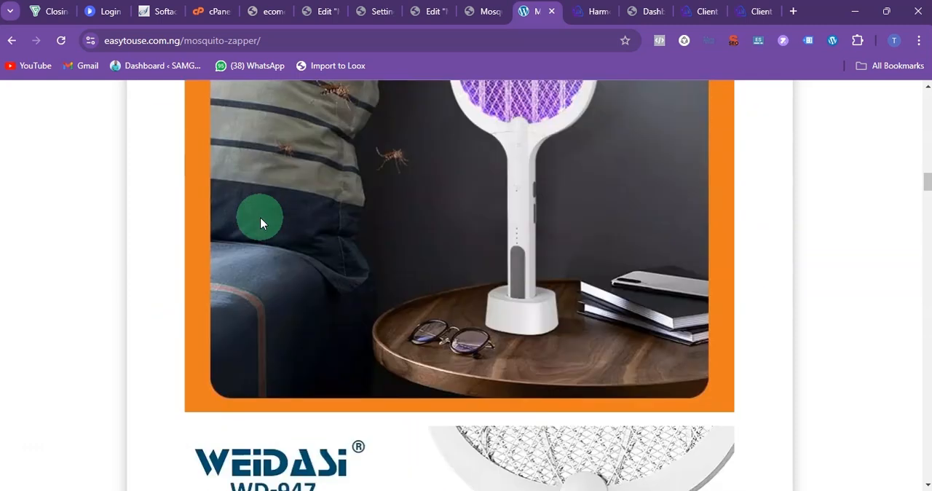
pyautogui.scroll(7, 263, 224)
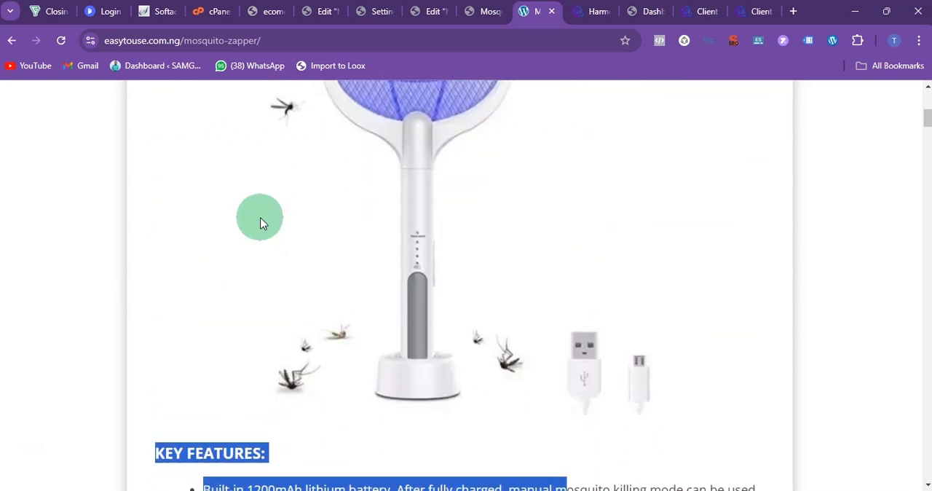
pyautogui.scroll(-12, 235, 240)
pyautogui.scroll(-15, 232, 256)
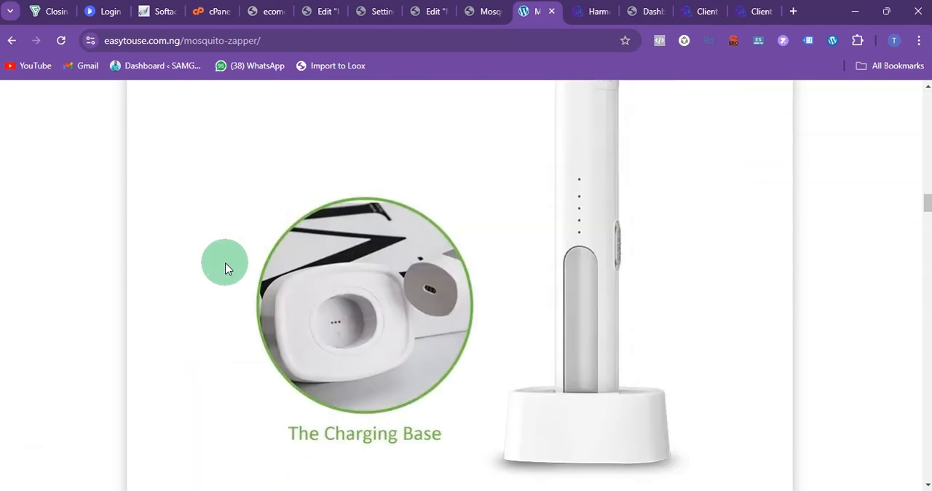
pyautogui.scroll(-20, 221, 277)
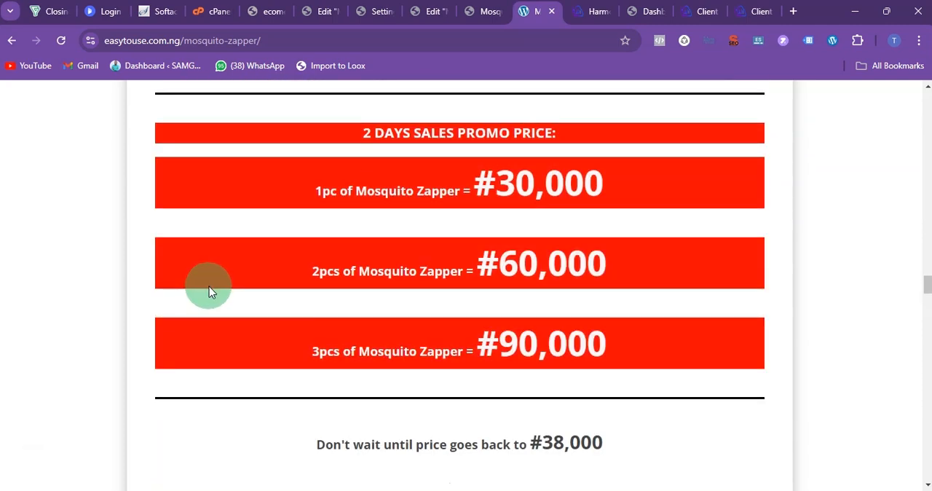
pyautogui.scroll(-6, 200, 308)
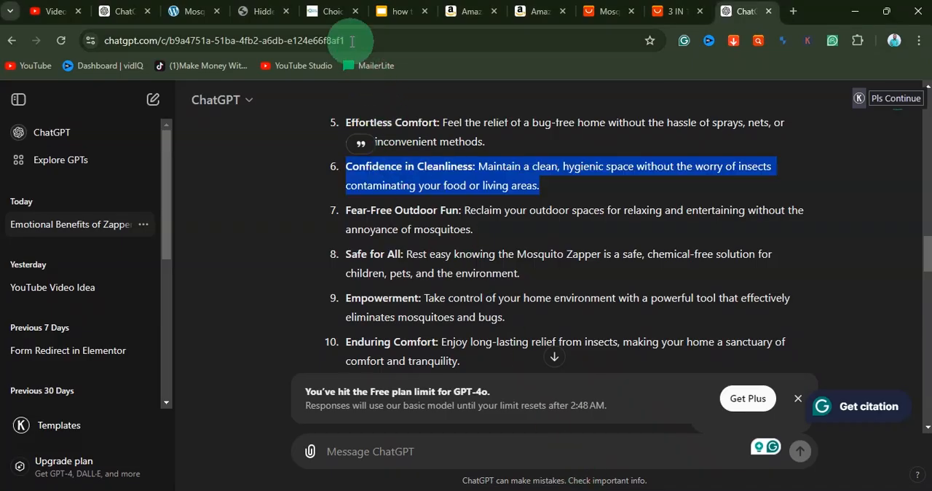
# Step: Examine the choicemartng.com sales page for its package contents, customer reviews, special offer and order form sections
pyautogui.click(324, 11)
pyautogui.scroll(15, 511, 293)
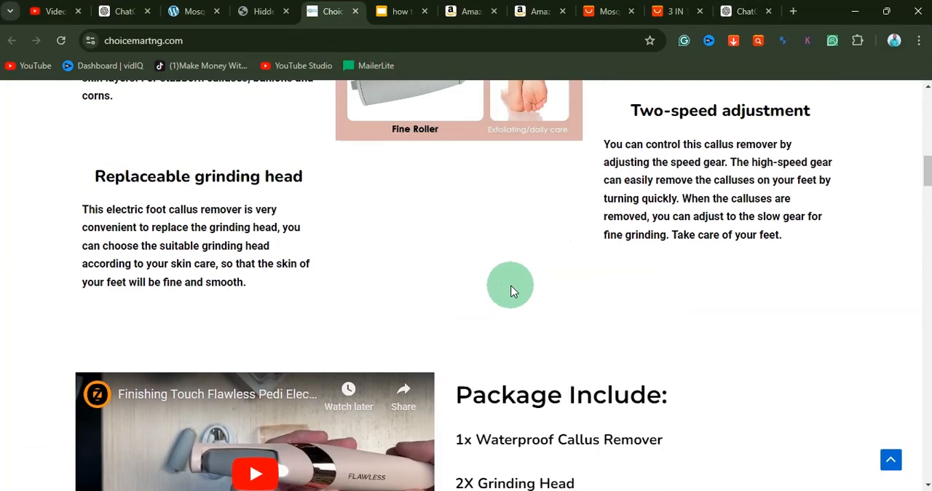
pyautogui.scroll(-5, 511, 291)
pyautogui.scroll(-20, 507, 294)
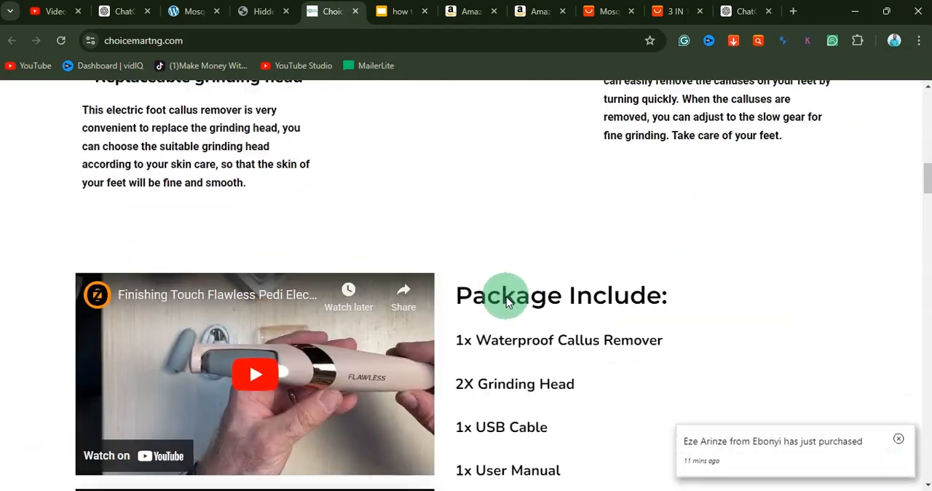
pyautogui.scroll(-10, 498, 310)
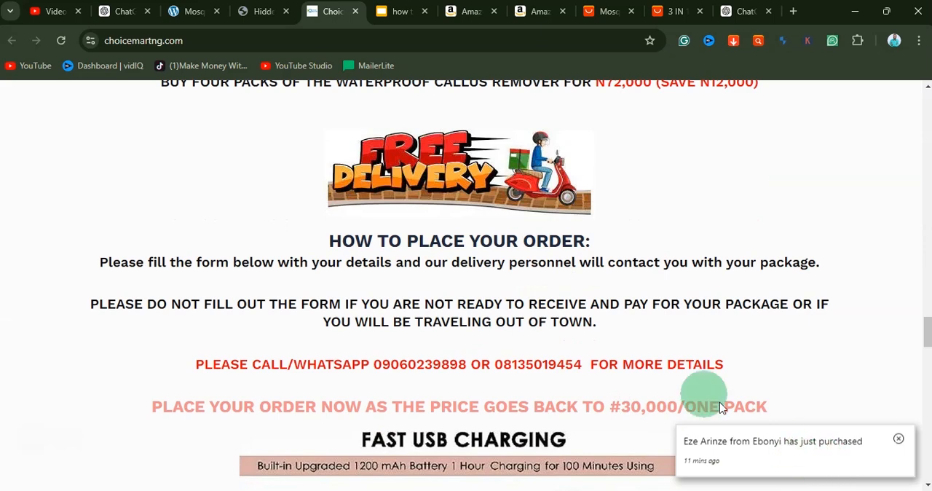
pyautogui.scroll(-10, 527, 295)
pyautogui.scroll(-7, 527, 302)
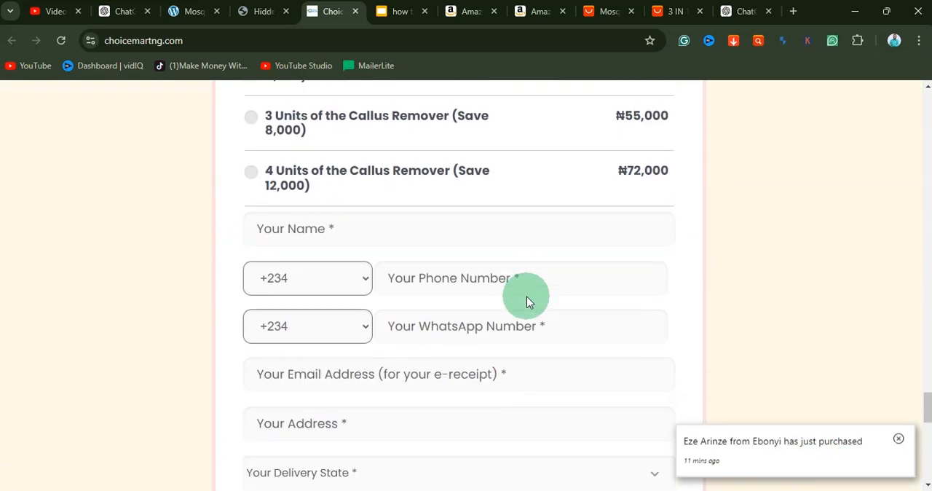
pyautogui.scroll(20, 522, 305)
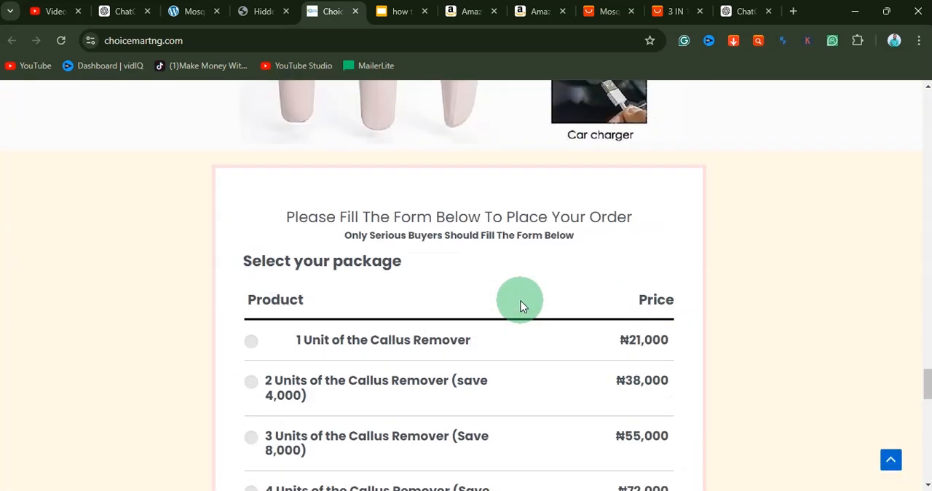
pyautogui.scroll(-3, 520, 304)
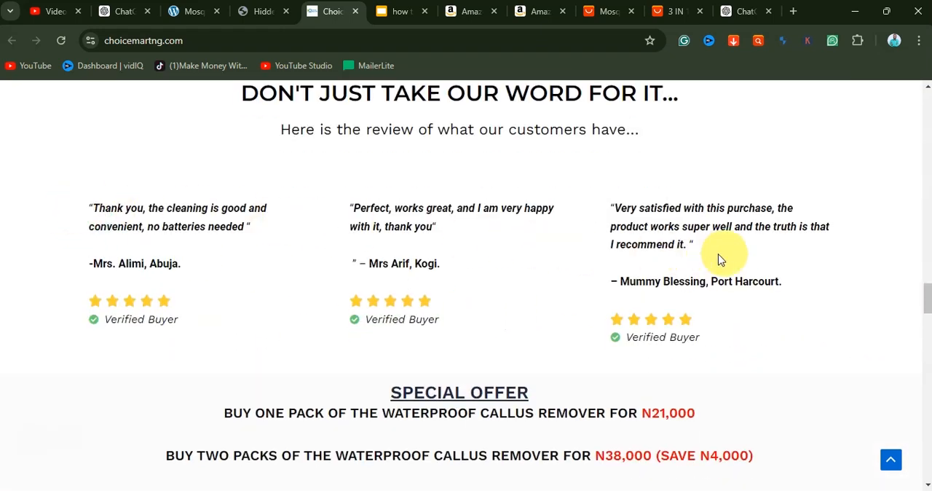
pyautogui.scroll(4, 673, 292)
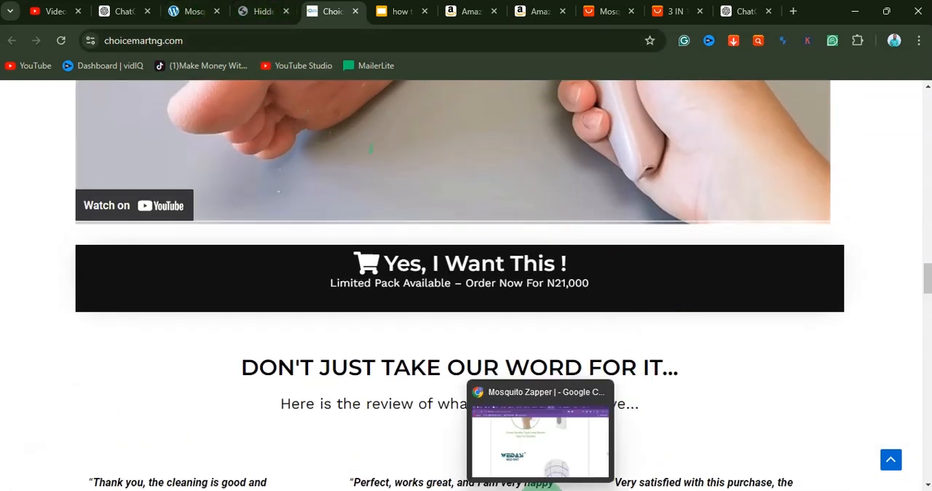
# Step: Switch back to the Elementor editor and add a three-column section below the USB charging picture
pyautogui.click(536, 429)
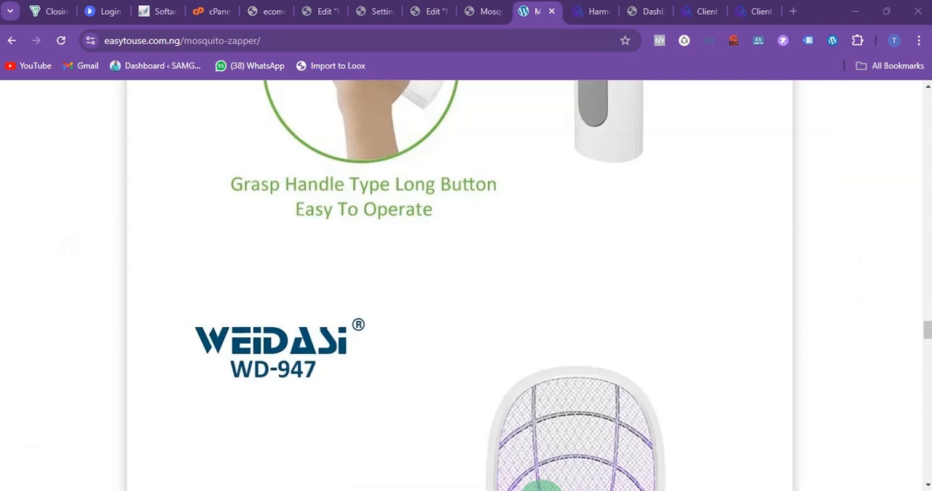
pyautogui.click(435, 16)
pyautogui.scroll(-15, 451, 306)
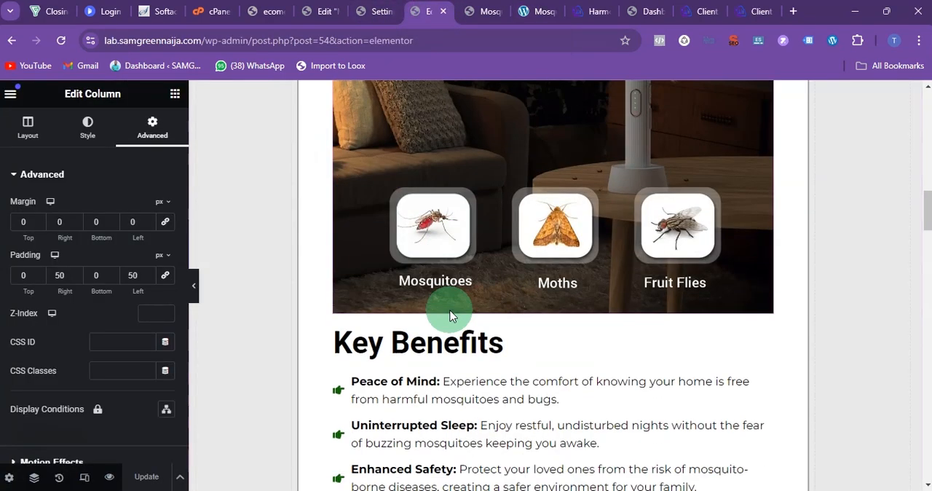
pyautogui.scroll(-15, 448, 314)
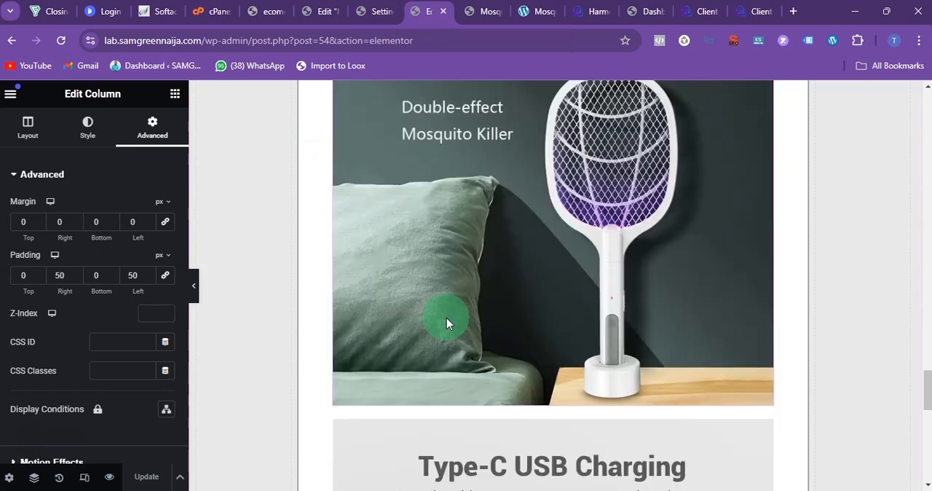
pyautogui.scroll(-4, 445, 320)
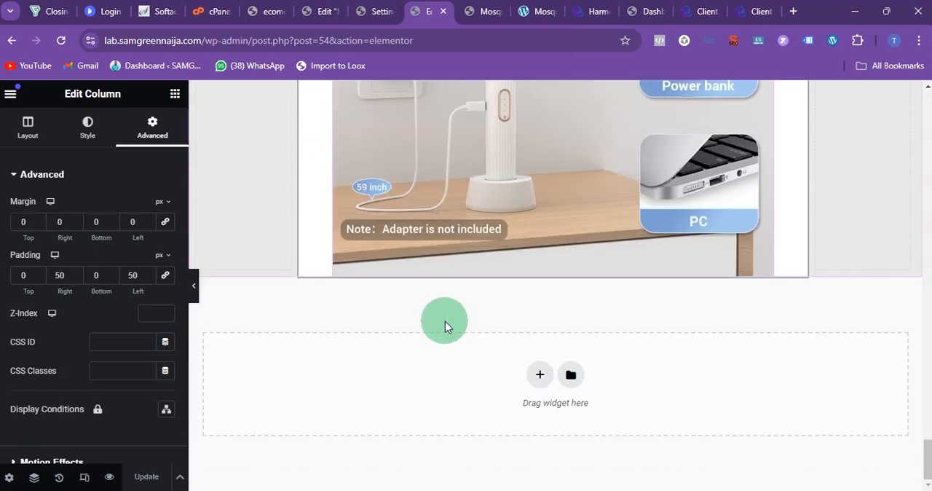
pyautogui.click(539, 374)
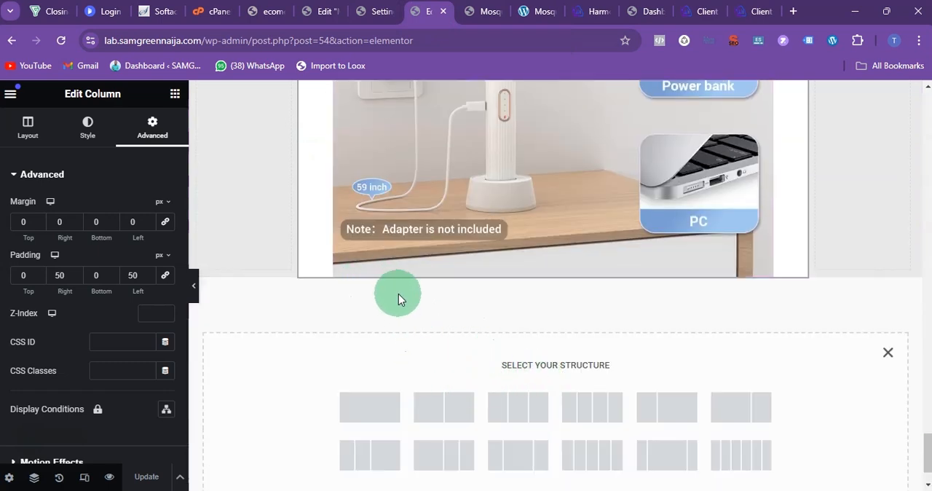
pyautogui.click(518, 413)
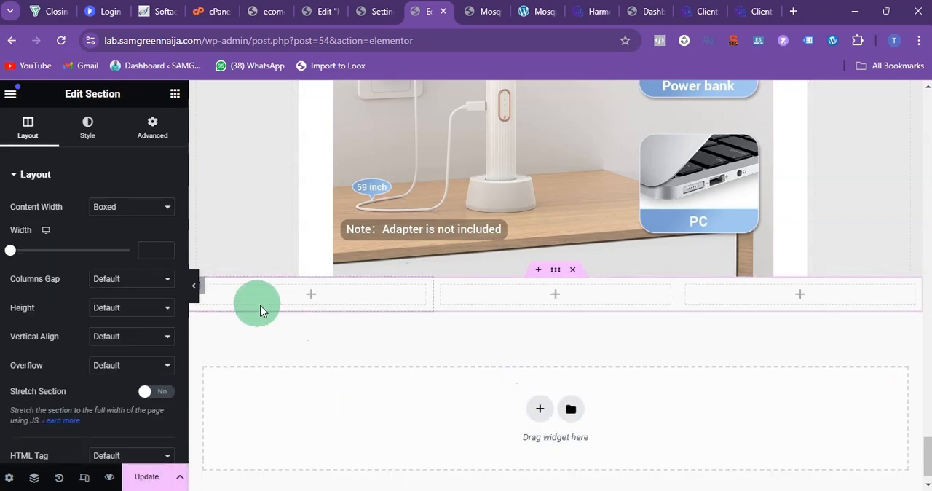
# Step: Set the width of both outer columns in the new section to 10%
pyautogui.scroll(1, 248, 288)
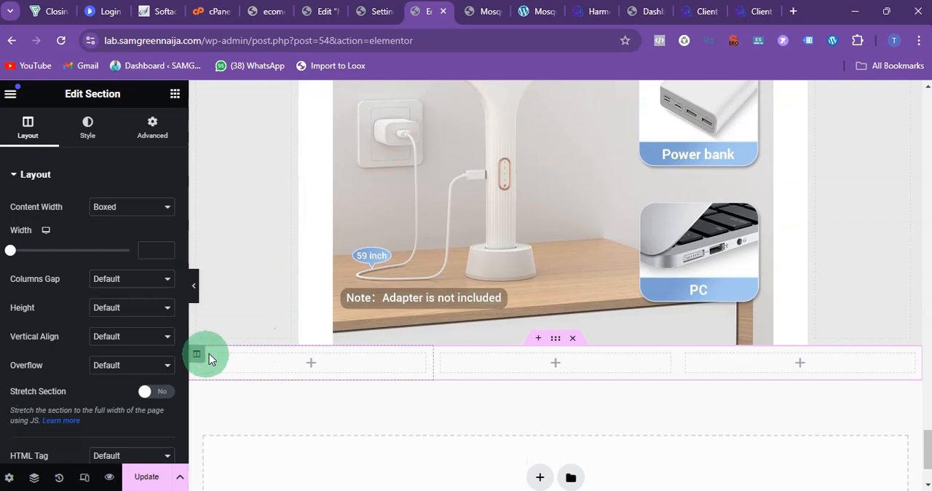
pyautogui.click(198, 358)
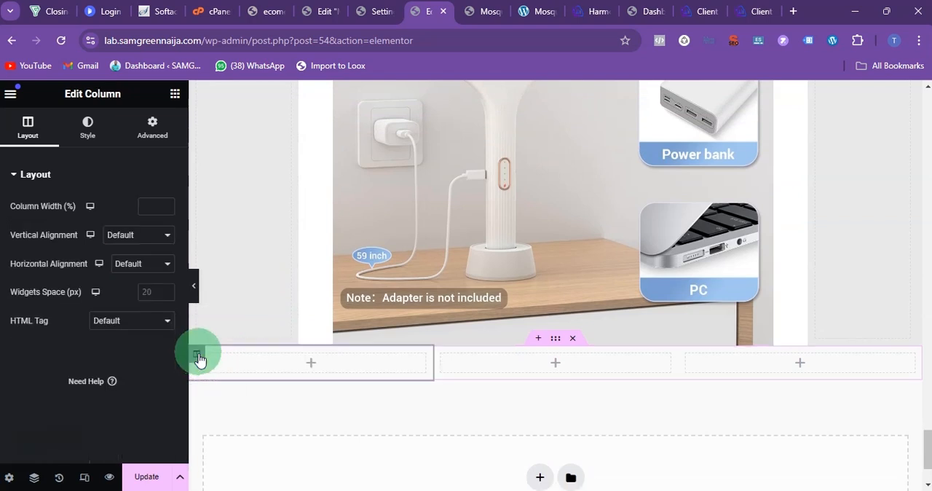
pyautogui.click(141, 209)
pyautogui.write('10')
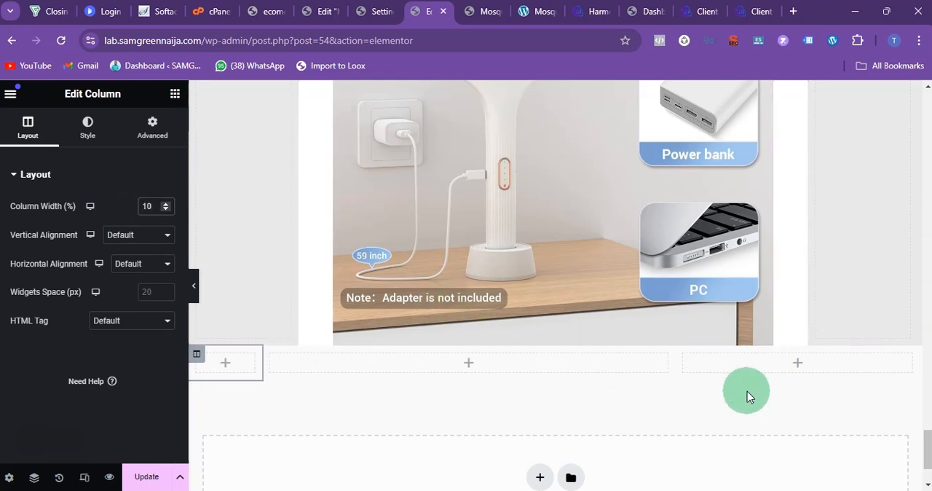
pyautogui.click(683, 356)
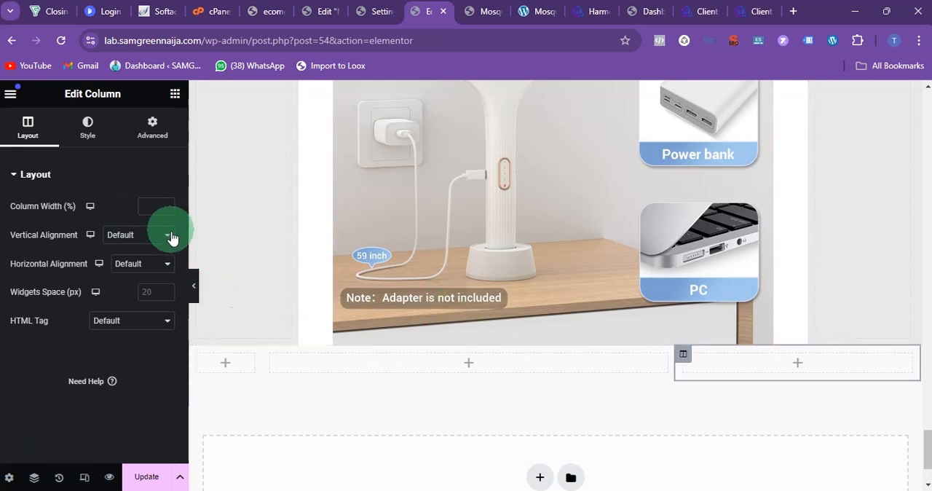
pyautogui.click(149, 209)
pyautogui.write('10')
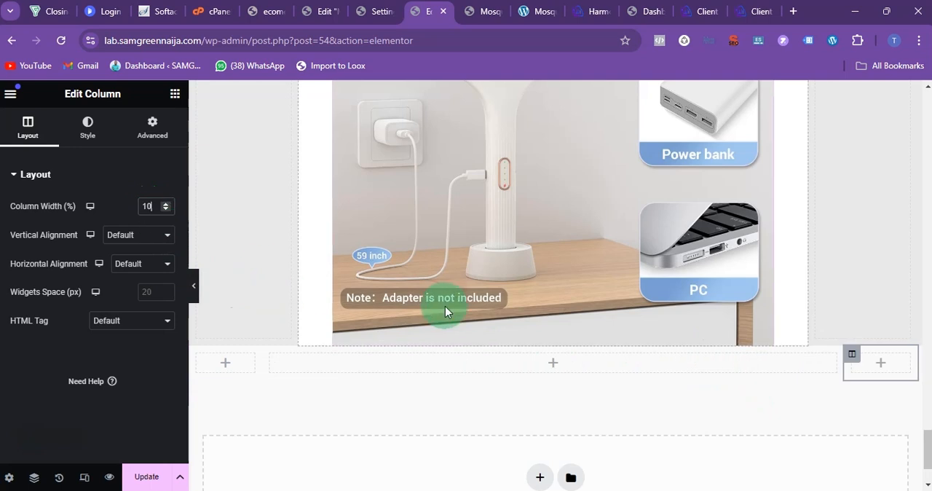
# Step: Give the new three-column section a classic background in black, #000000
pyautogui.click(555, 340)
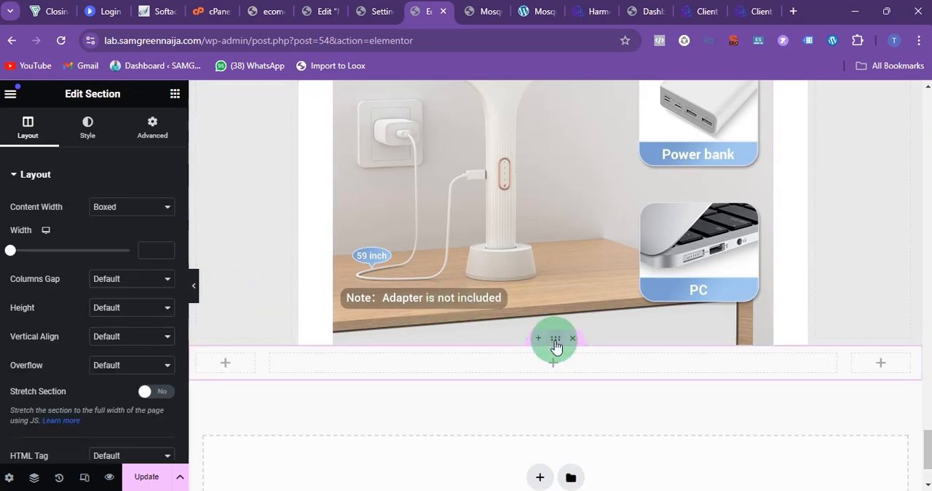
pyautogui.click(87, 128)
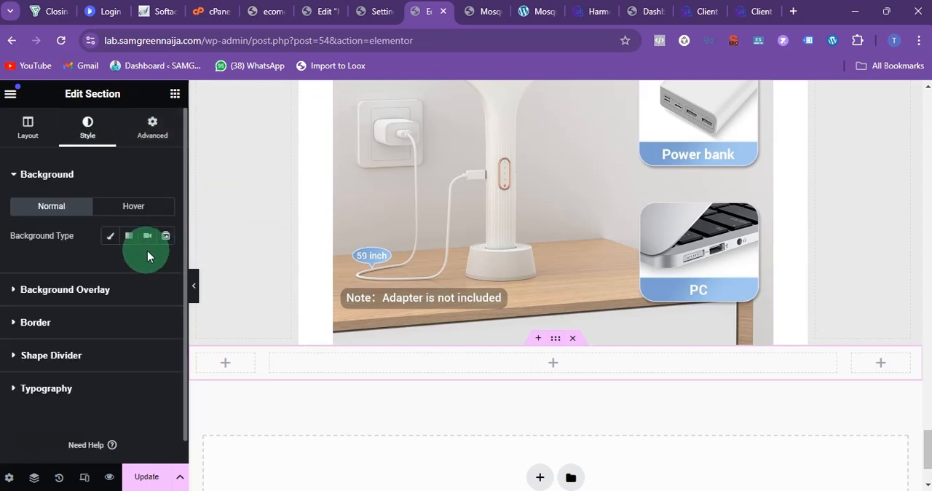
pyautogui.click(110, 236)
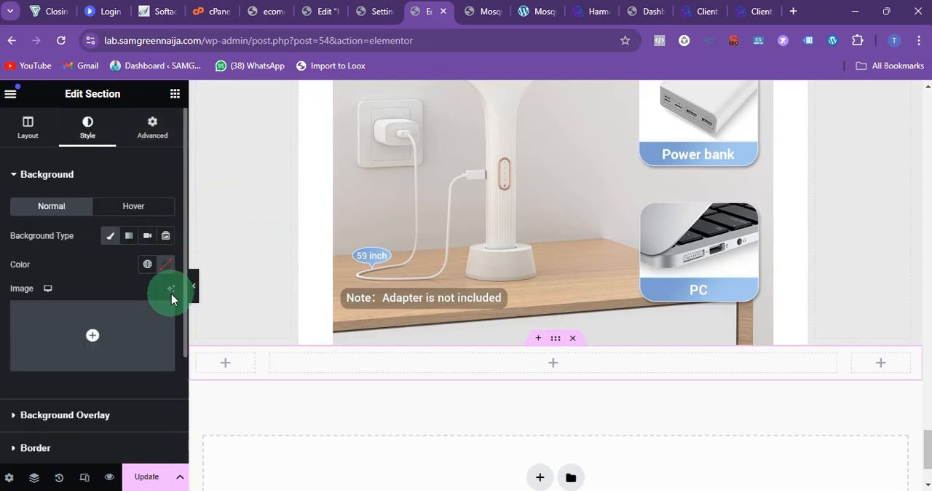
pyautogui.click(165, 265)
pyautogui.moveTo(160, 358); pyautogui.dragTo(42, 479)
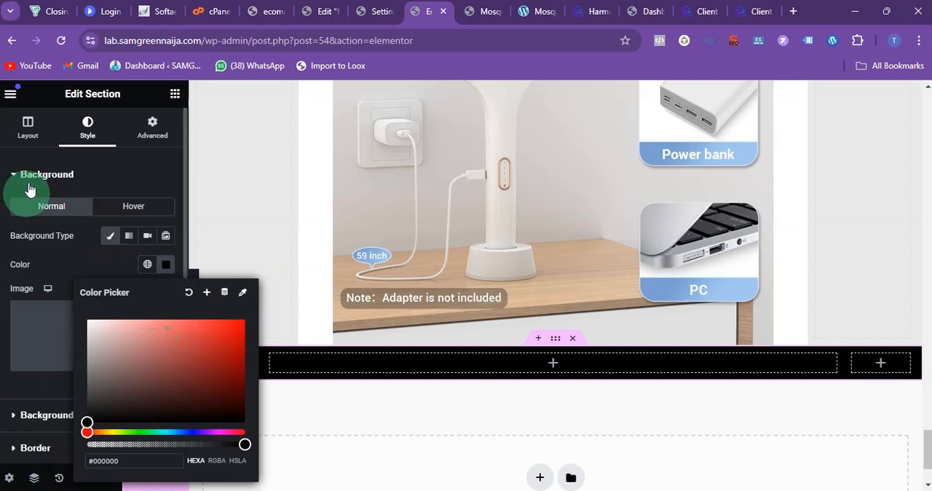
# Step: Add a Text Editor widget to the black section's middle column reading "Hear What our customers have to say about this product"
pyautogui.click(174, 94)
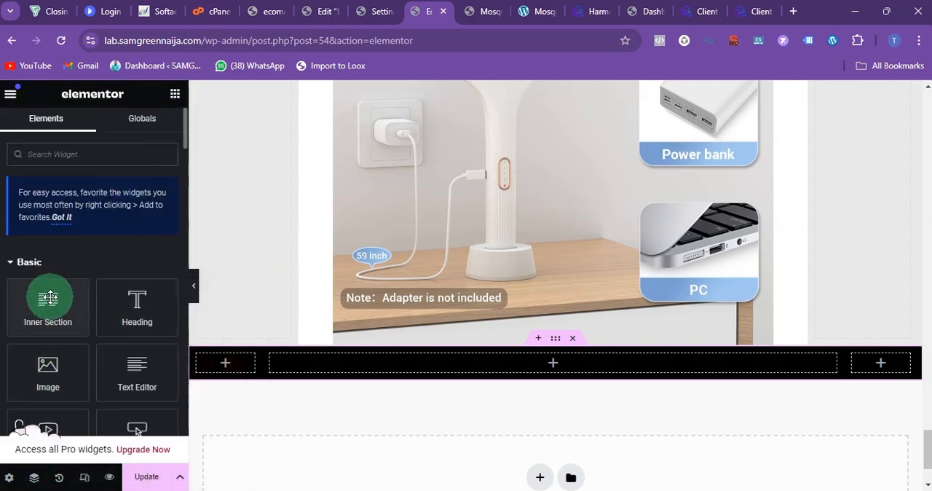
pyautogui.scroll(-1, 56, 324)
pyautogui.moveTo(135, 298); pyautogui.dragTo(408, 370)
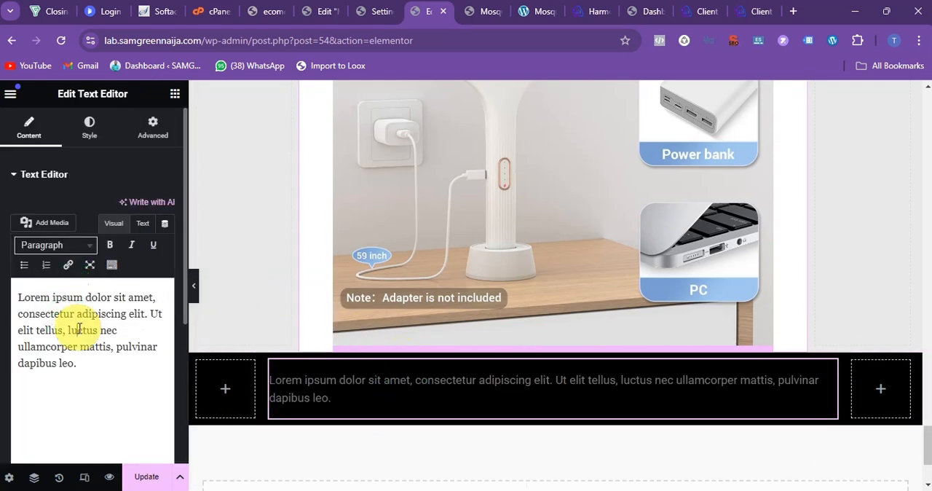
pyautogui.tripleClick(80, 327)
pyautogui.write('Hear What our customers have to say about this product')
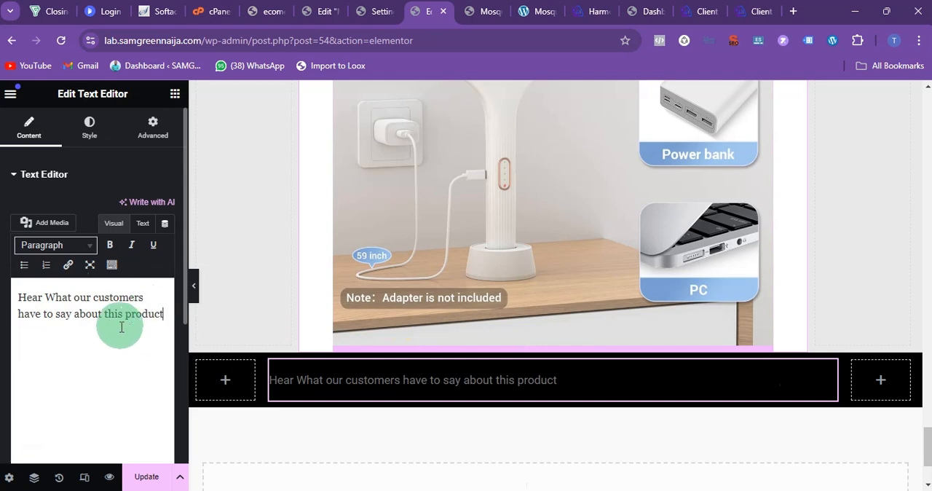
# Step: Set the text colour of the customer reviews heading to white, #FFFFFF
pyautogui.click(85, 128)
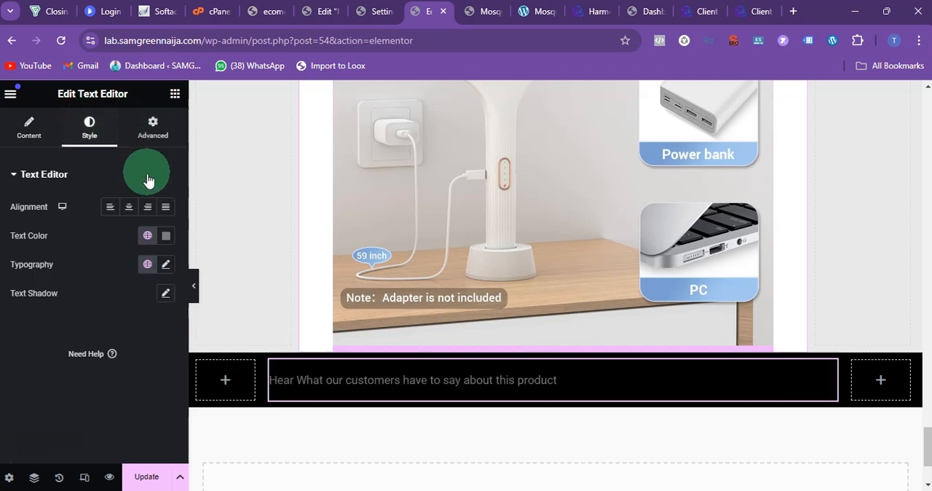
pyautogui.click(164, 235)
pyautogui.moveTo(146, 318); pyautogui.dragTo(45, 307)
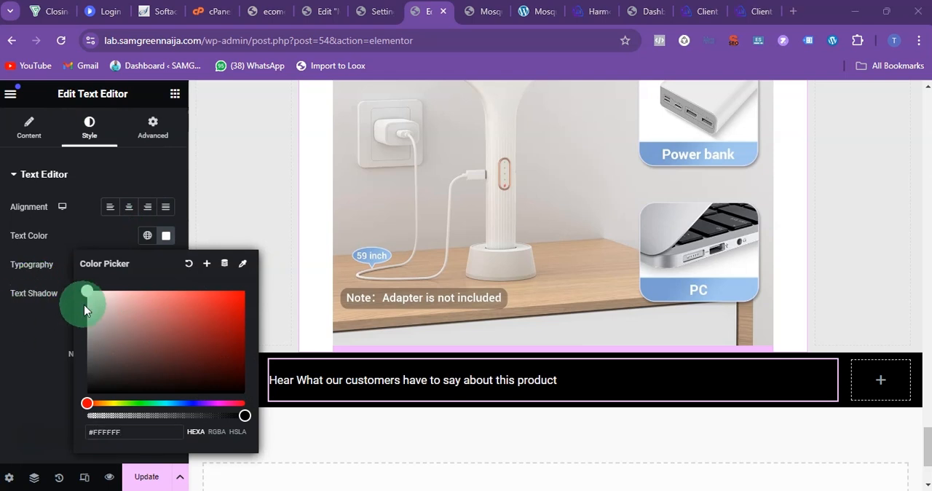
pyautogui.click(24, 359)
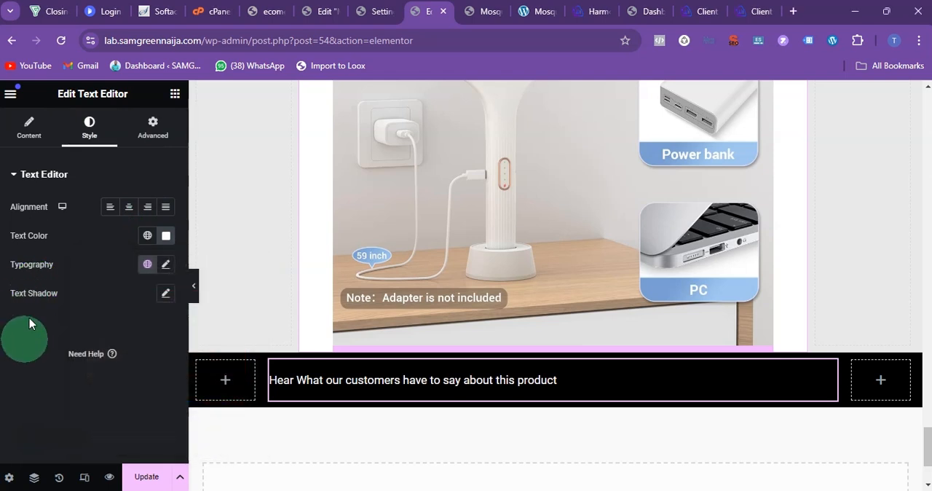
# Step: Set the reviews heading's font size to 33 px and centre its text
pyautogui.click(168, 270)
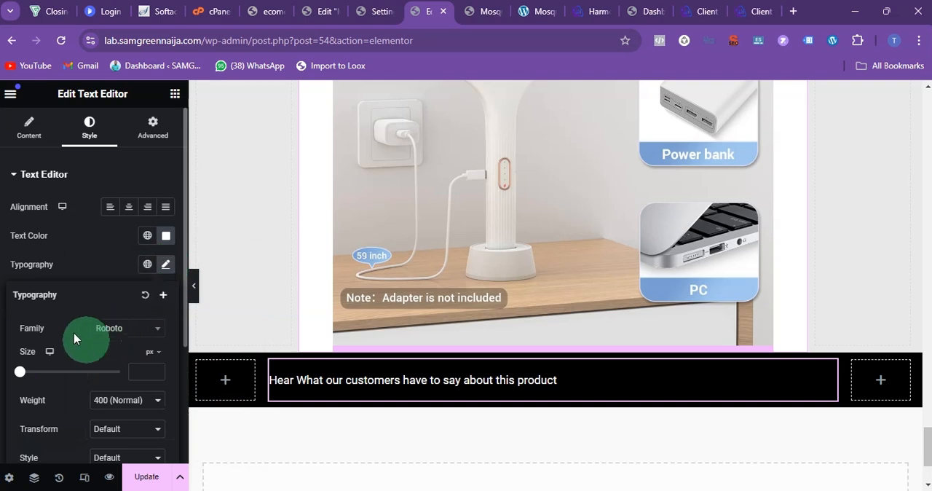
pyautogui.scroll(-3, 62, 223)
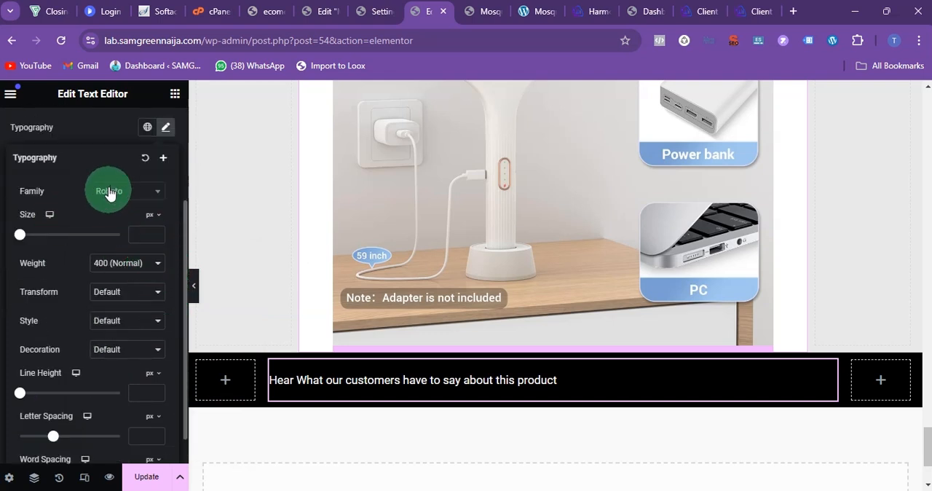
pyautogui.click(145, 232)
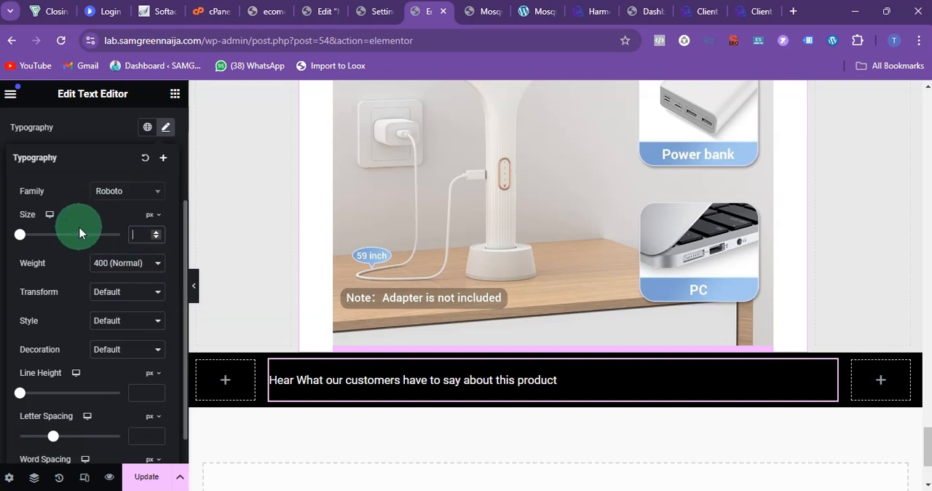
pyautogui.write('33')
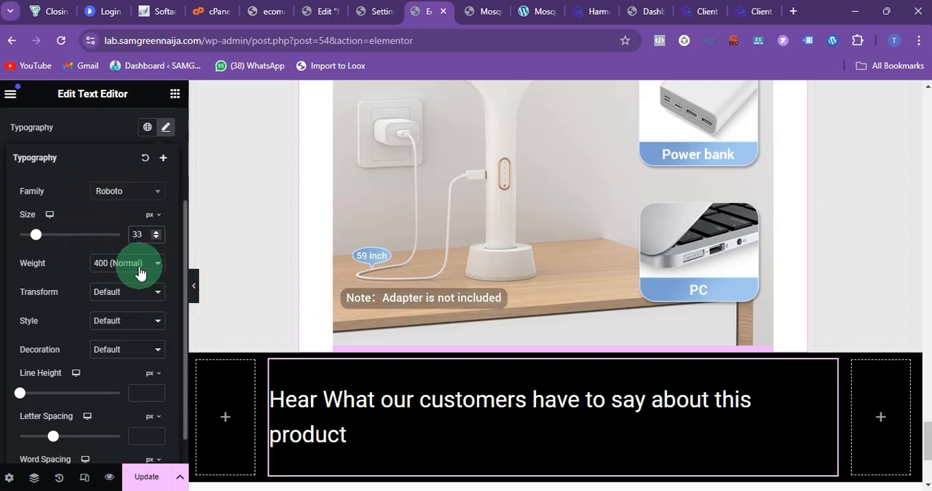
pyautogui.scroll(2, 156, 175)
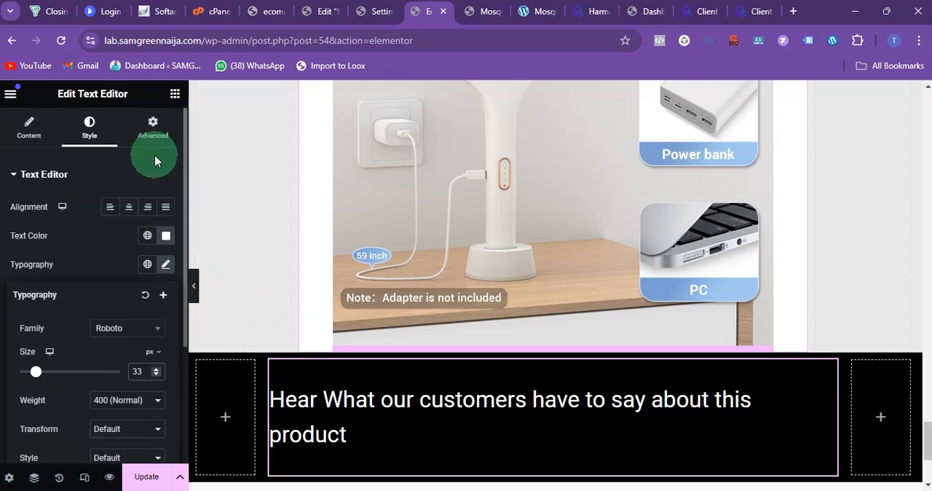
pyautogui.click(129, 208)
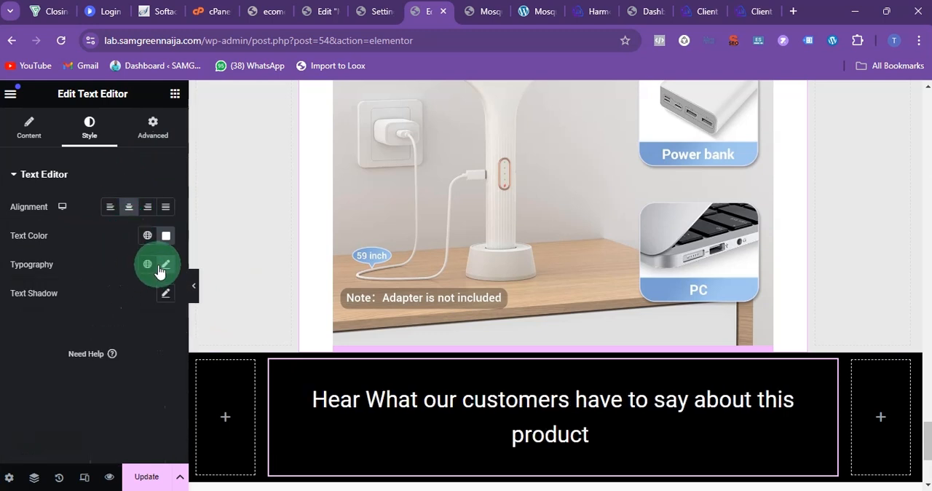
# Step: Make the entire "Hear What our customers have to say about this product" text bold
pyautogui.click(46, 130)
pyautogui.click(100, 304)
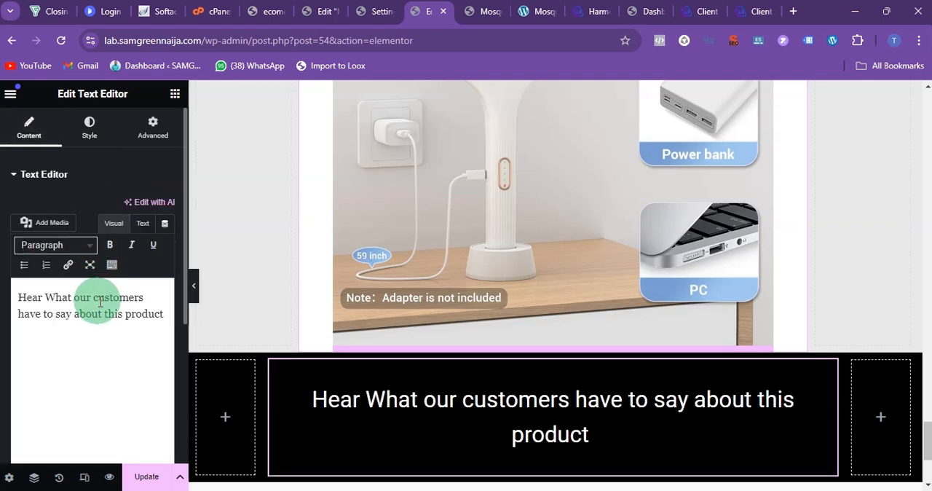
pyautogui.tripleClick(84, 305)
pyautogui.click(112, 249)
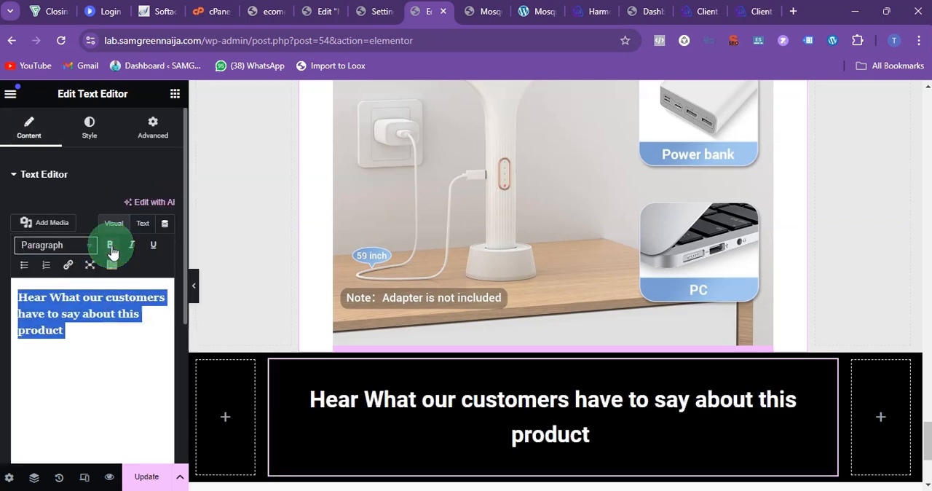
# Step: Set the reviews heading's typography transform to Capitalize
pyautogui.click(89, 138)
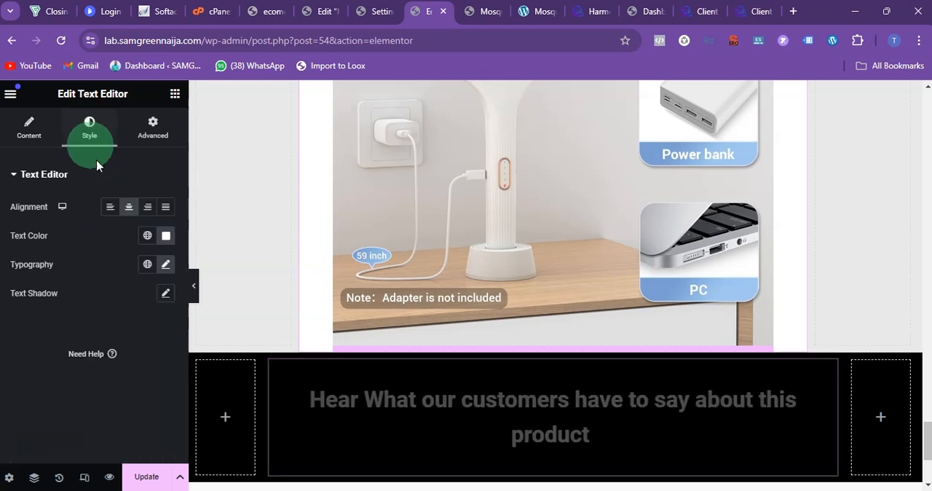
pyautogui.click(165, 264)
pyautogui.scroll(-3, 60, 363)
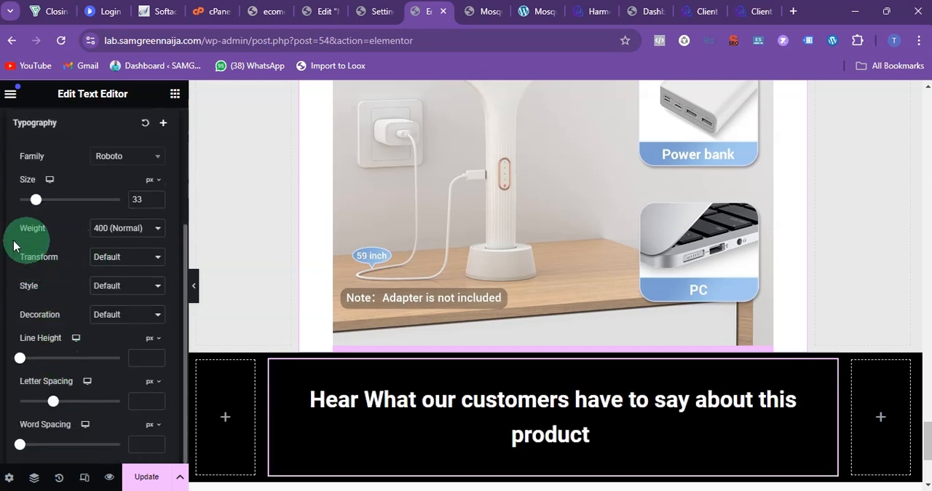
pyautogui.click(122, 257)
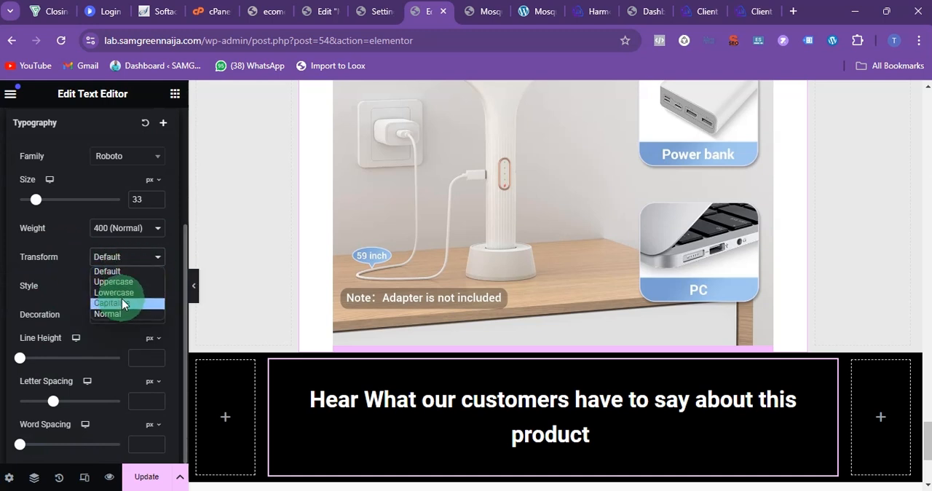
pyautogui.click(113, 303)
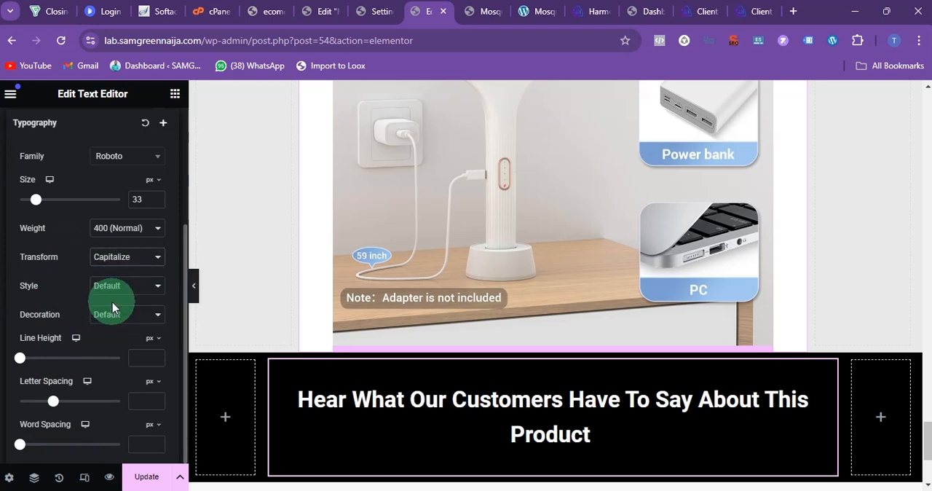
# Step: Increase the reviews heading's font size to 56 px
pyautogui.click(158, 198)
pyautogui.click(158, 196)
pyautogui.click(158, 196)
pyautogui.click(158, 197)
pyautogui.click(158, 196)
pyautogui.click(158, 197)
pyautogui.click(158, 196)
pyautogui.click(158, 197)
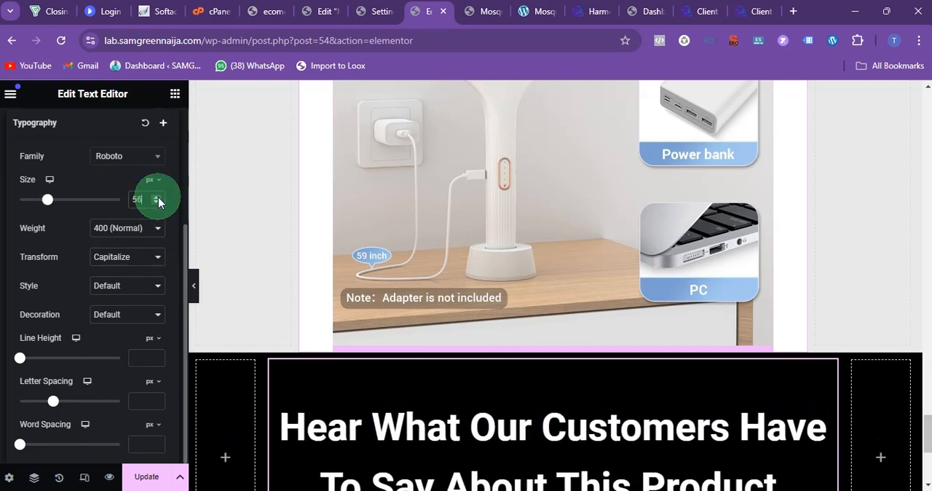
pyautogui.scroll(-3, 659, 327)
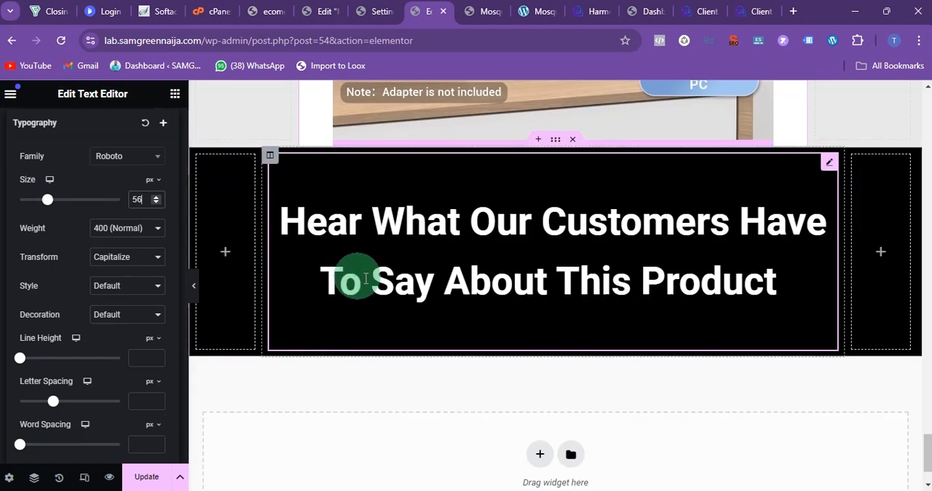
# Step: Set the reviews heading's font size to 55 px and its bottom margin to -49 px
pyautogui.click(156, 204)
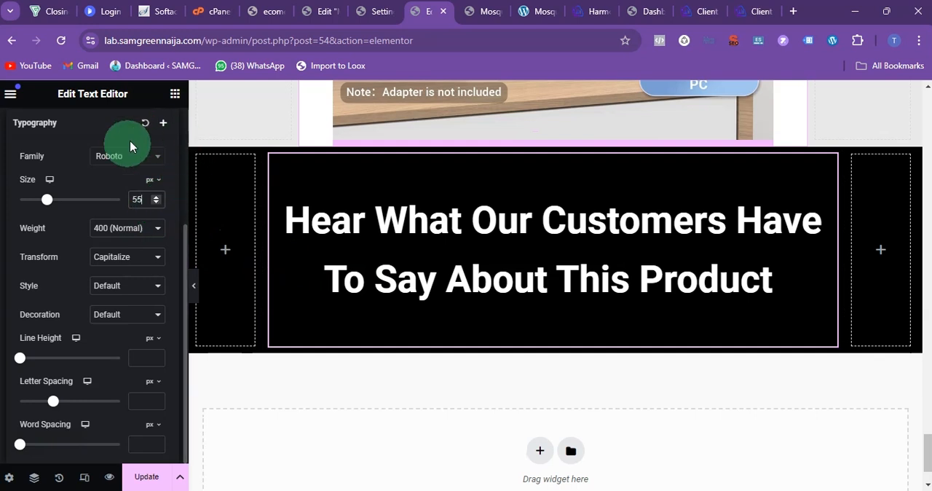
pyautogui.scroll(3, 104, 183)
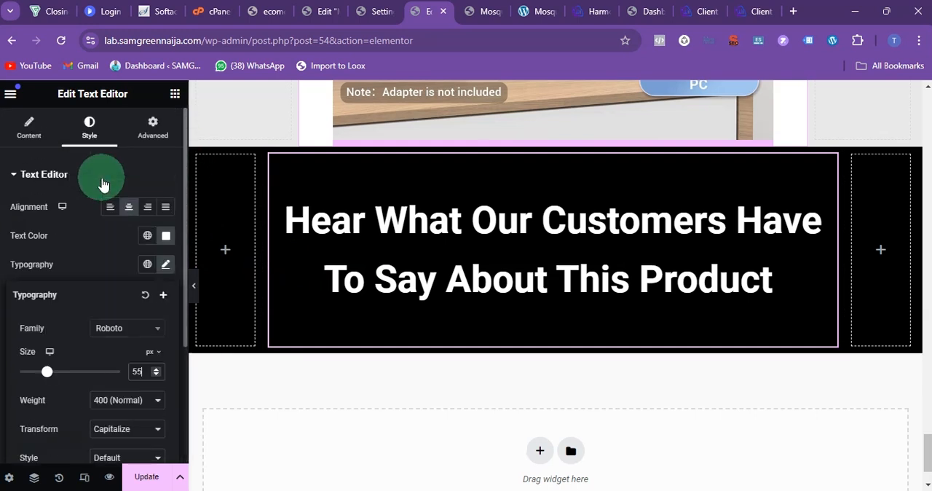
pyautogui.click(147, 136)
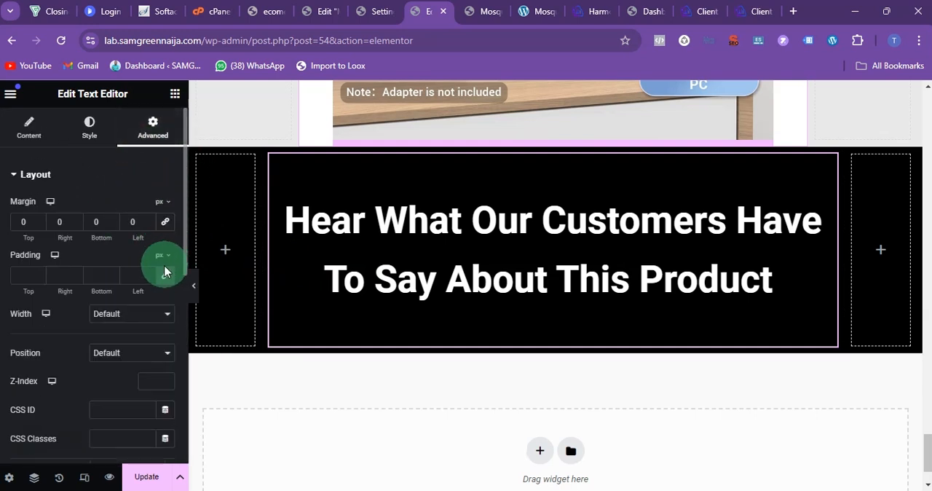
pyautogui.click(113, 225)
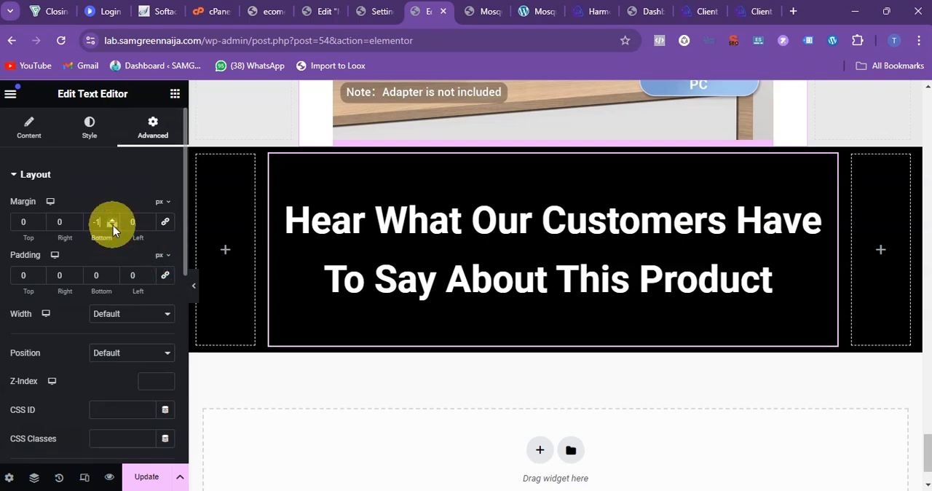
pyautogui.press('Down')
pyautogui.press('Down')
pyautogui.press('Down')
pyautogui.press('Down')
pyautogui.press('Down')
pyautogui.press('Down')
pyautogui.press('Down')
pyautogui.press('Down')
pyautogui.press('Down')
pyautogui.press('Down')
pyautogui.press('Down')
pyautogui.press('Down')
pyautogui.press('Down')
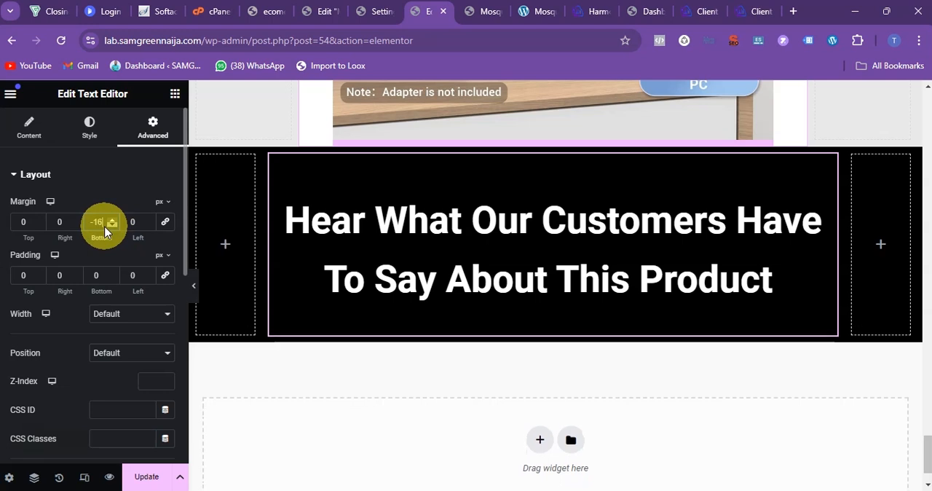
pyautogui.press('Down')
pyautogui.press('Down')
pyautogui.press('Down')
pyautogui.press('Down')
pyautogui.press('Down')
pyautogui.press('Down')
pyautogui.press('Down')
pyautogui.press('Down')
pyautogui.press('Down')
pyautogui.press('Down')
pyautogui.press('Down')
pyautogui.press('Down')
pyautogui.press('Down')
pyautogui.press('Down')
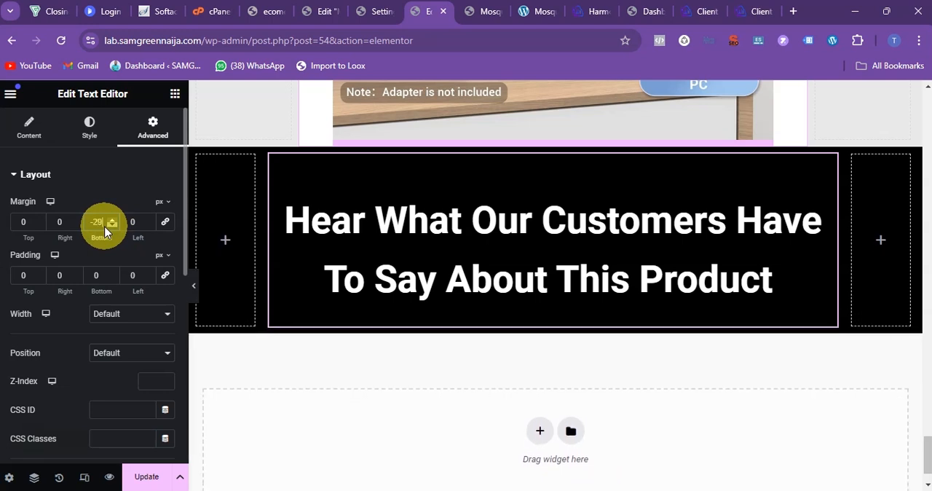
pyautogui.press('Down')
pyautogui.press('Down')
pyautogui.press('Down')
pyautogui.press('Down')
pyautogui.press('Down')
pyautogui.press('Down')
pyautogui.press('Down')
pyautogui.press('Down')
pyautogui.press('Down')
pyautogui.press('Down')
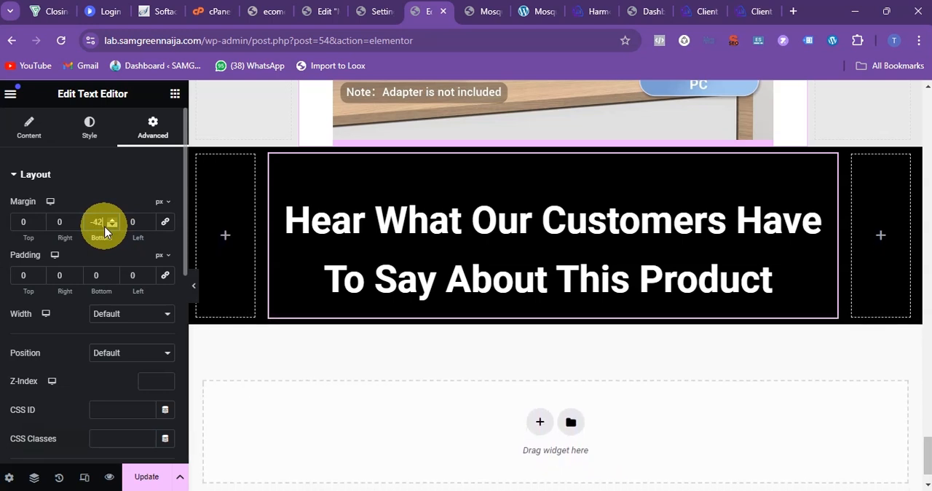
# Step: Insert an inner section below the reviews heading and add a third column to it
pyautogui.click(175, 97)
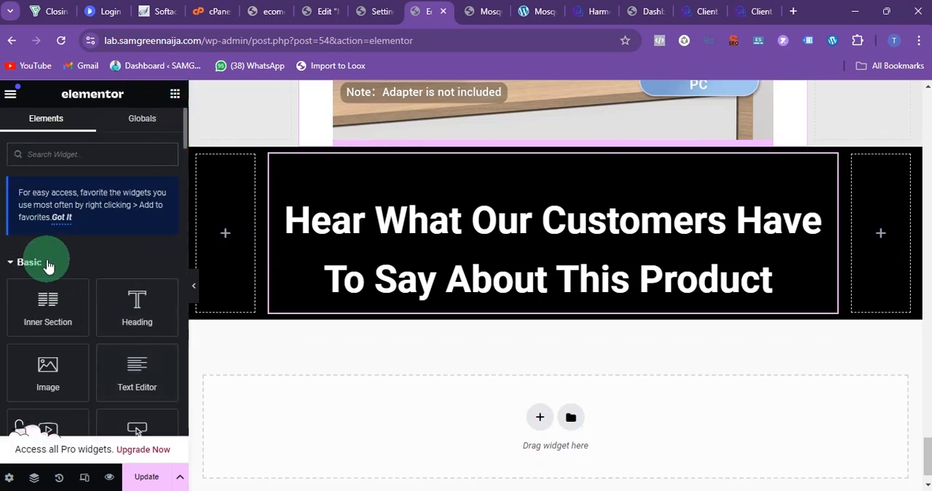
pyautogui.scroll(-2, 46, 263)
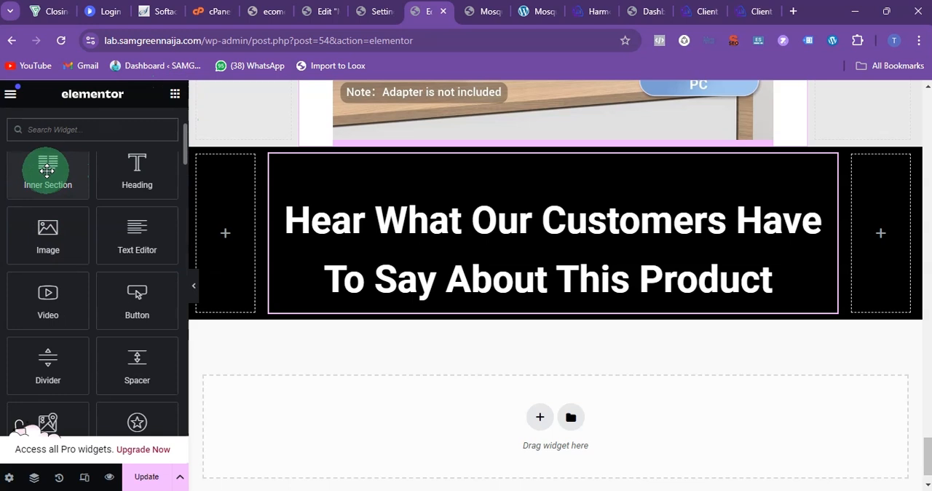
pyautogui.moveTo(45, 170); pyautogui.dragTo(355, 302)
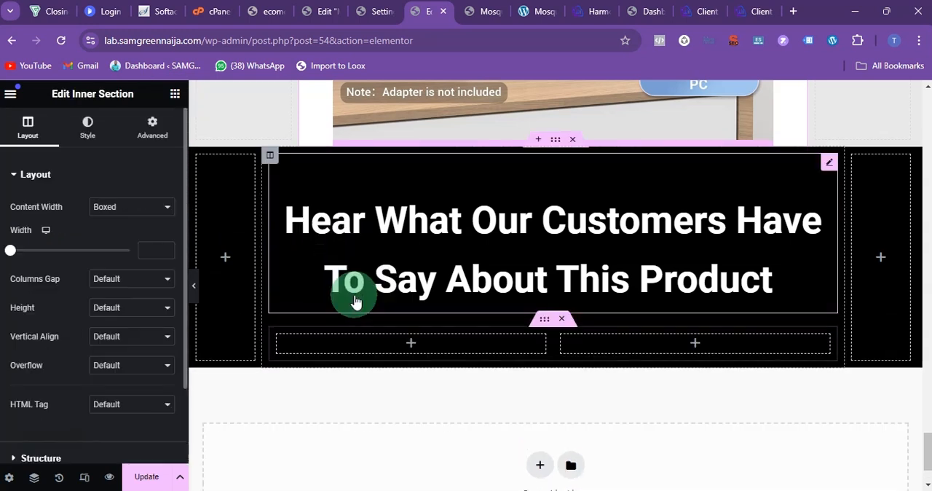
pyautogui.rightClick(283, 342)
pyautogui.click(316, 236)
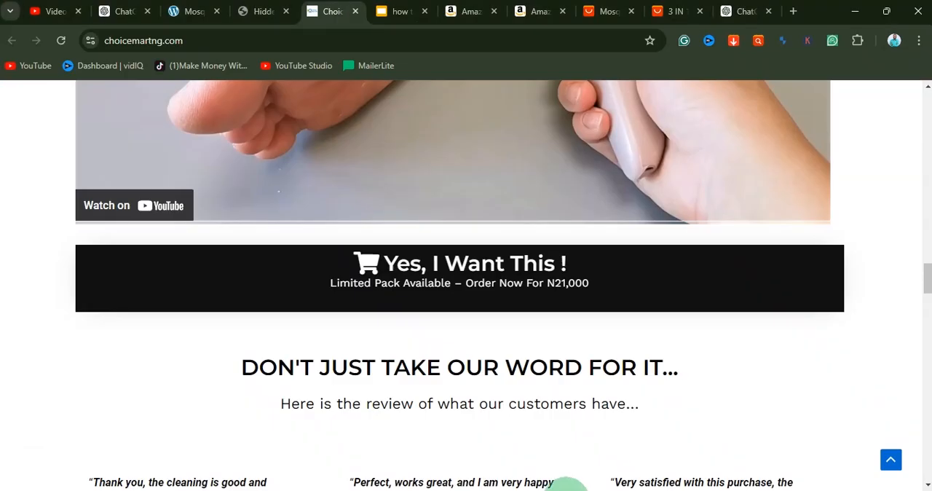
# Step: Examine how customer reviews are laid out on the choicemartng.com and smartiemall.com/cam-detector reference pages
pyautogui.scroll(3, 482, 274)
pyautogui.scroll(15, 483, 275)
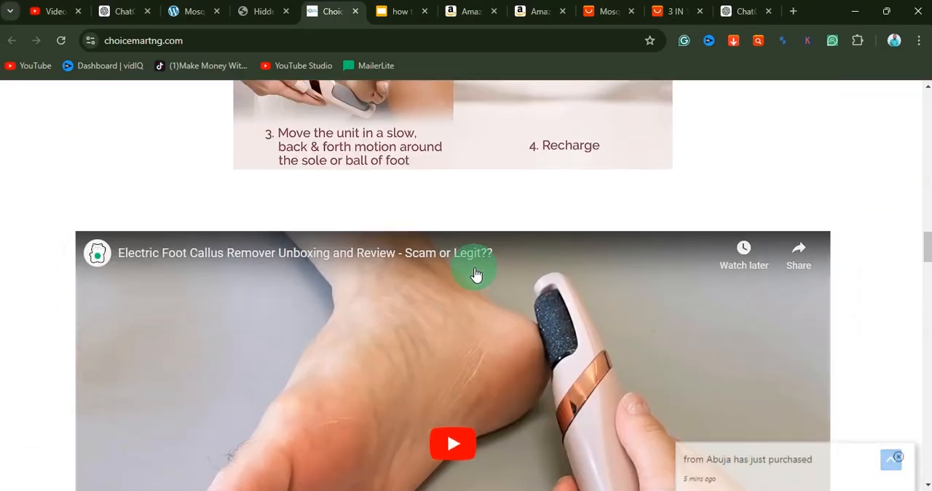
pyautogui.click(247, 13)
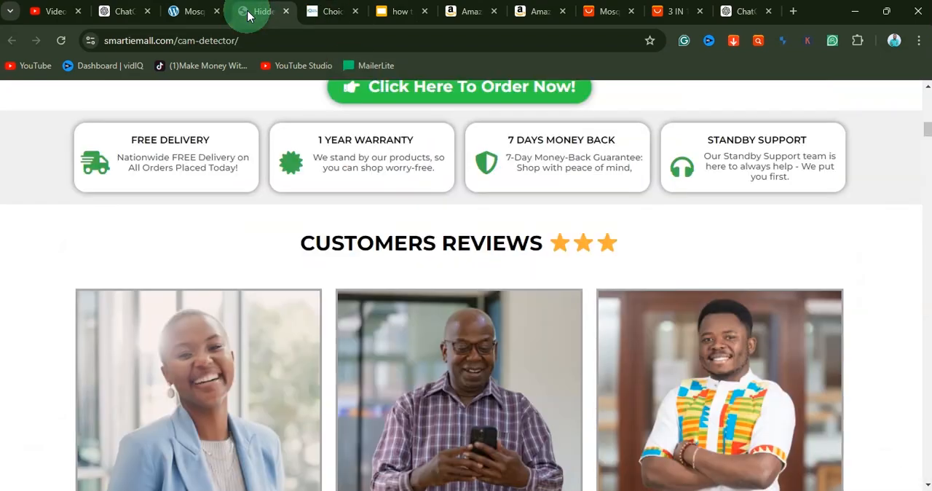
pyautogui.scroll(8, 416, 327)
pyautogui.scroll(4, 415, 328)
pyautogui.scroll(-15, 415, 364)
pyautogui.scroll(-4, 400, 357)
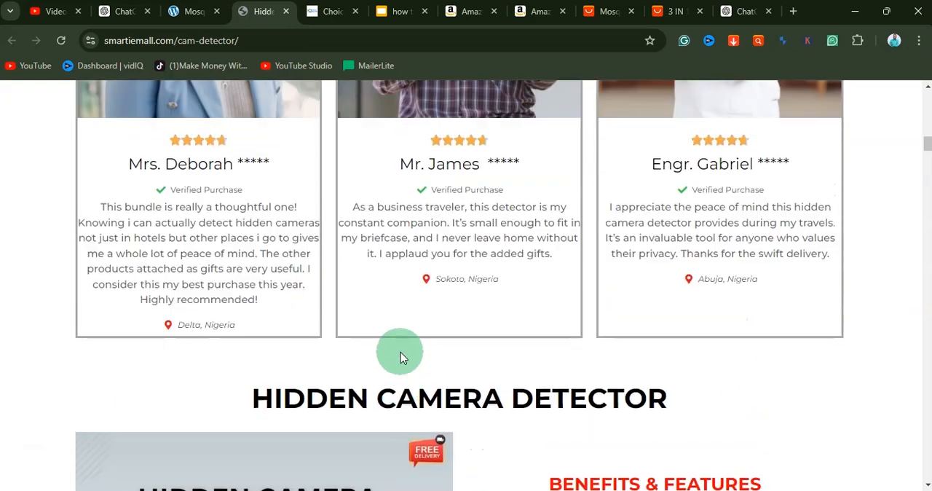
pyautogui.scroll(2, 401, 354)
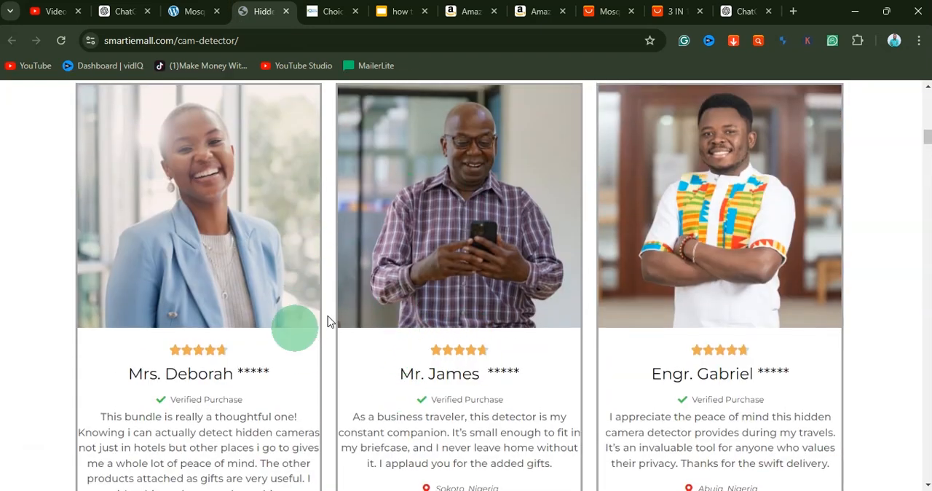
pyautogui.scroll(-2, 299, 287)
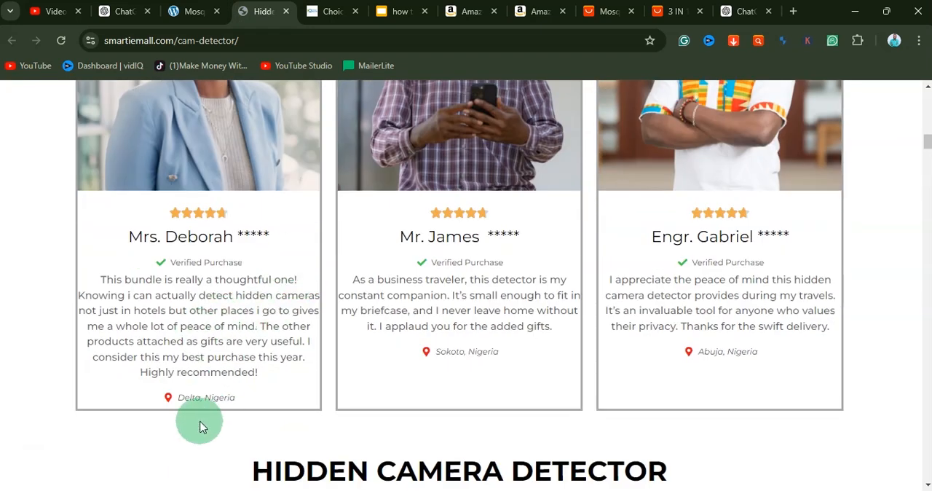
pyautogui.scroll(2, 484, 305)
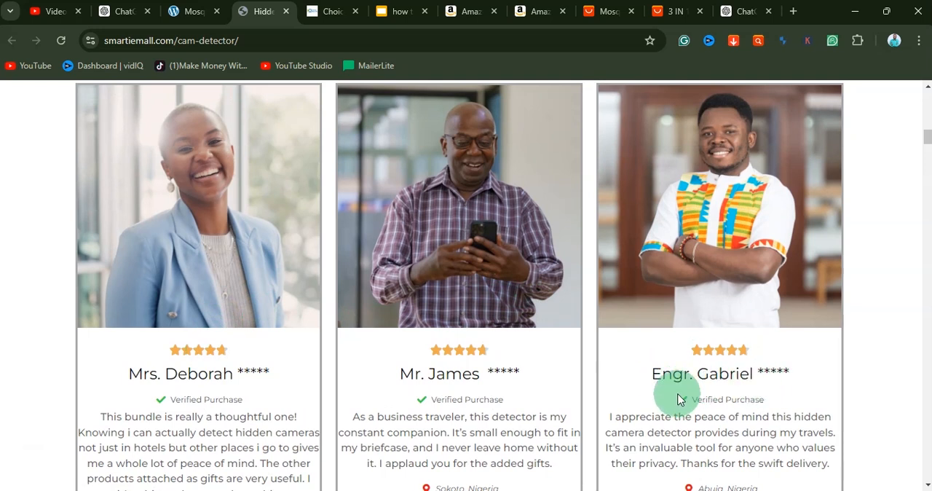
pyautogui.scroll(-1, 688, 378)
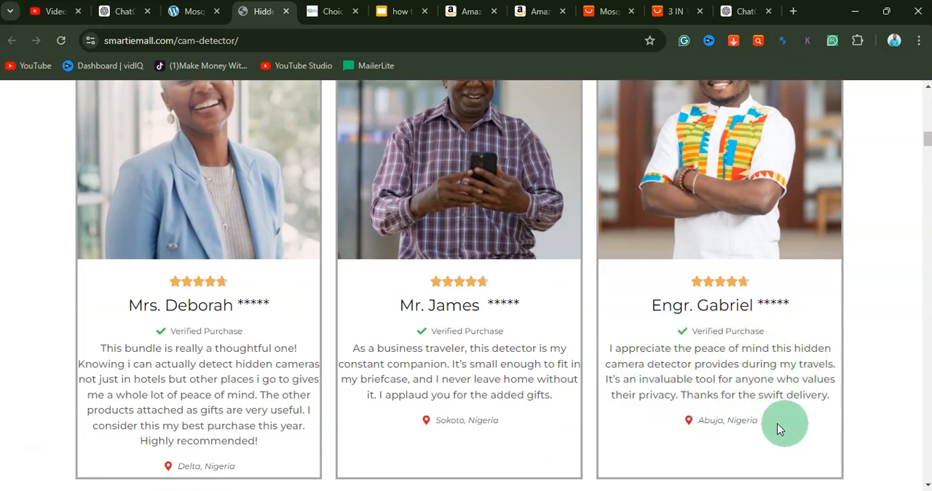
pyautogui.scroll(2, 496, 329)
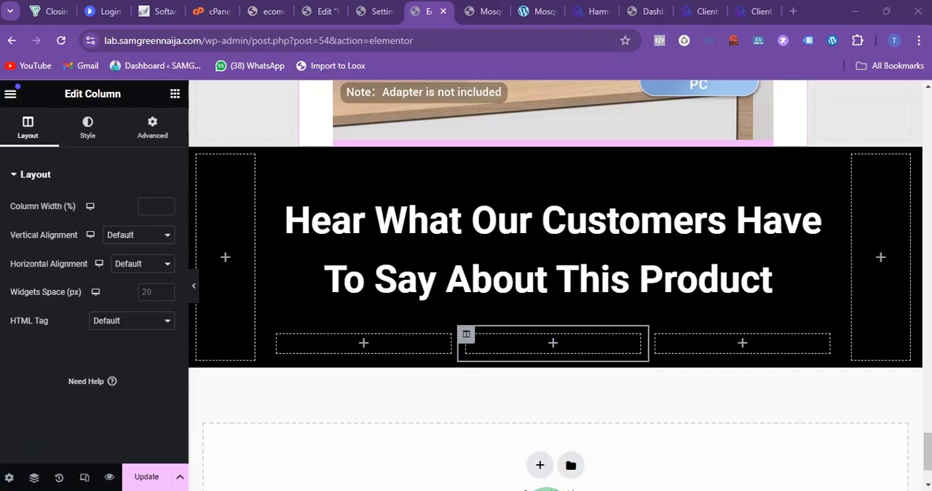
# Step: Place an image widget in the inner section's first column and a text editor widget beneath it
pyautogui.click(174, 99)
pyautogui.moveTo(56, 361); pyautogui.dragTo(387, 345)
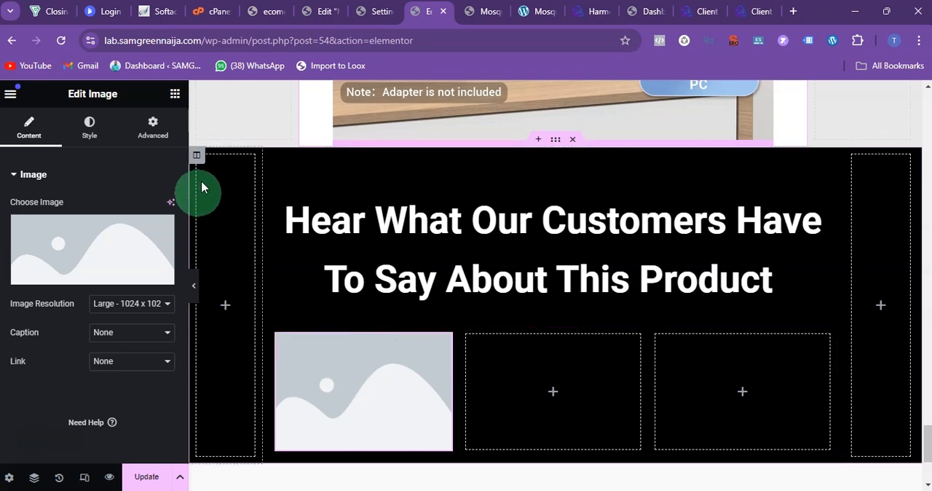
pyautogui.click(565, 490)
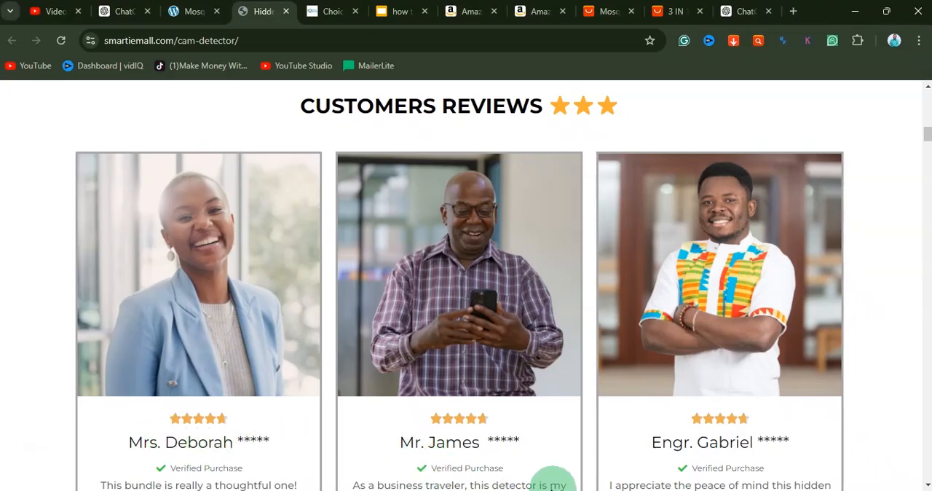
pyautogui.moveTo(554, 489)
pyautogui.click(553, 441)
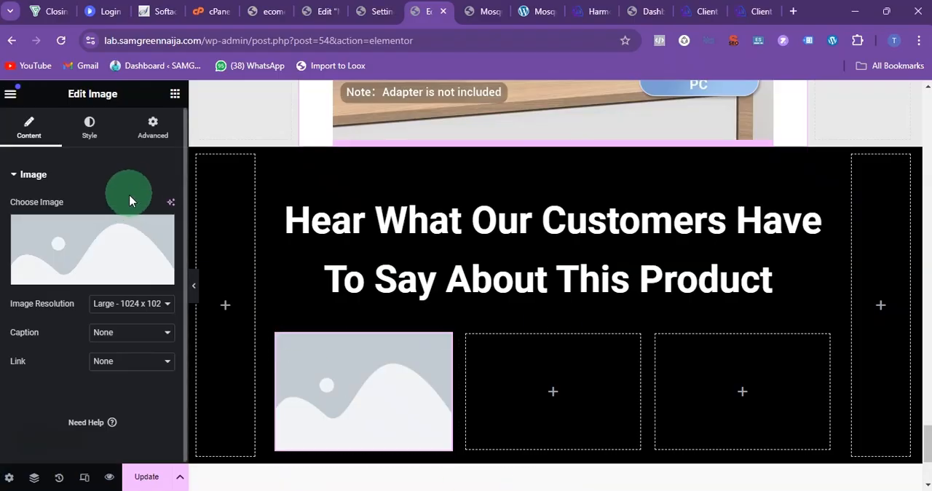
pyautogui.click(175, 93)
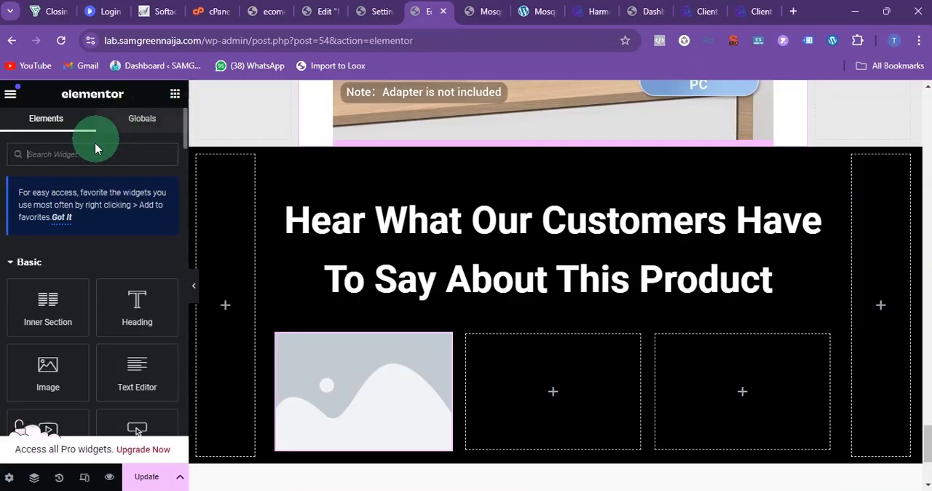
pyautogui.moveTo(165, 380); pyautogui.dragTo(326, 373)
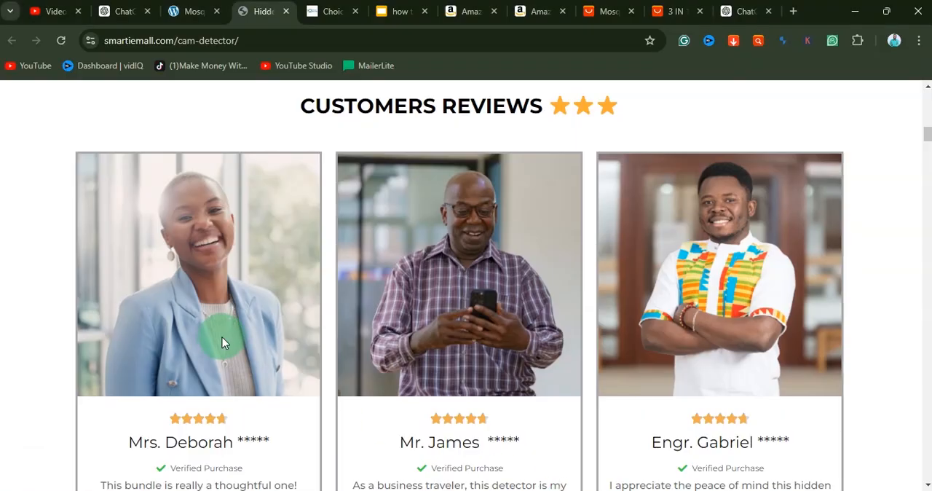
# Step: Duplicate the placeholder text block in the first review column twice to make three text blocks
pyautogui.scroll(-1, 222, 337)
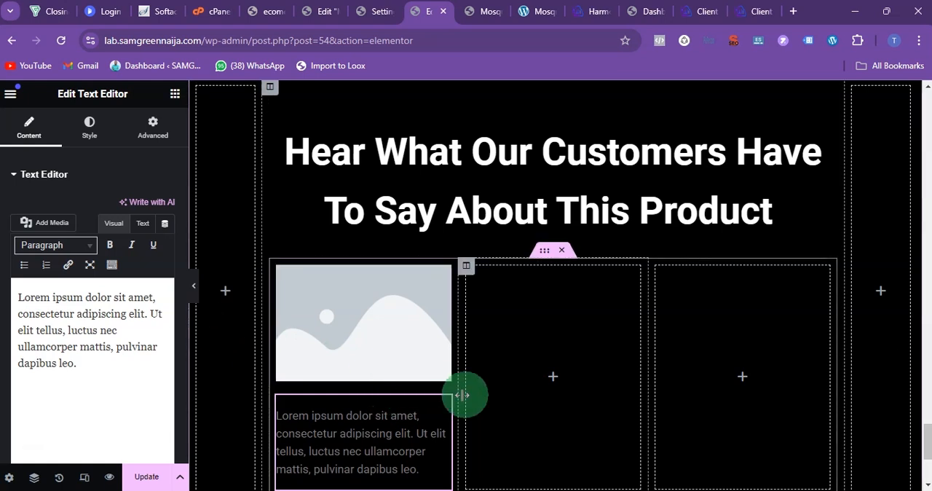
pyautogui.rightClick(438, 410)
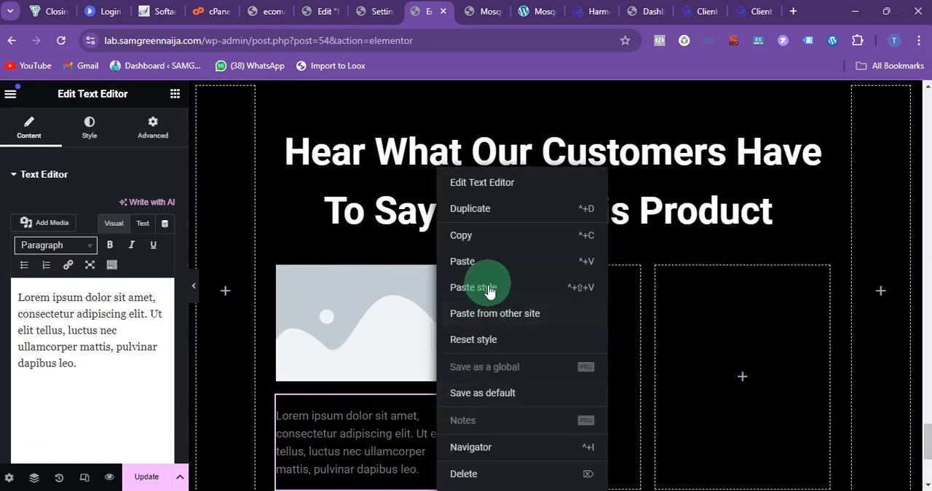
pyautogui.click(477, 214)
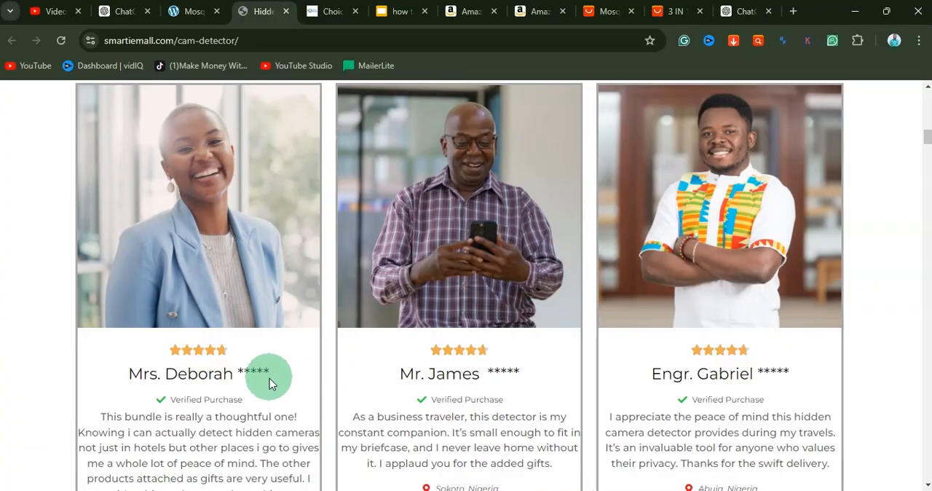
pyautogui.scroll(-2, 269, 377)
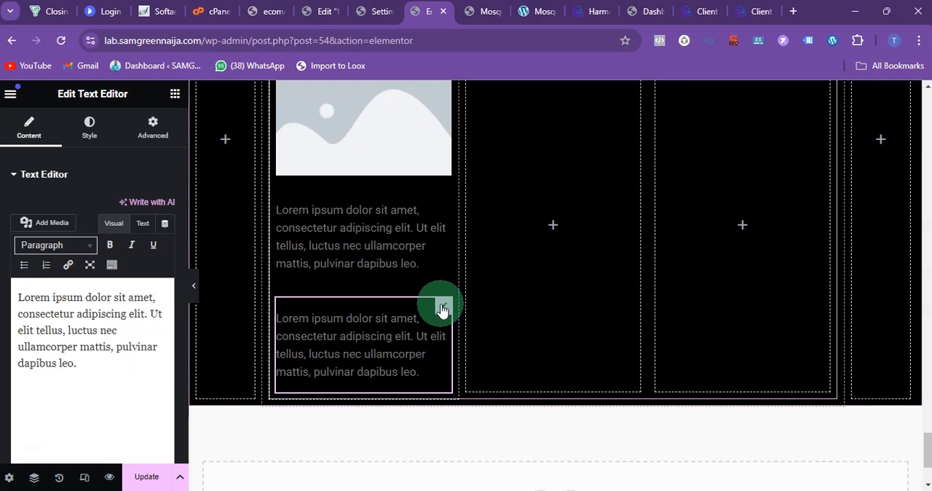
pyautogui.rightClick(442, 309)
pyautogui.click(485, 208)
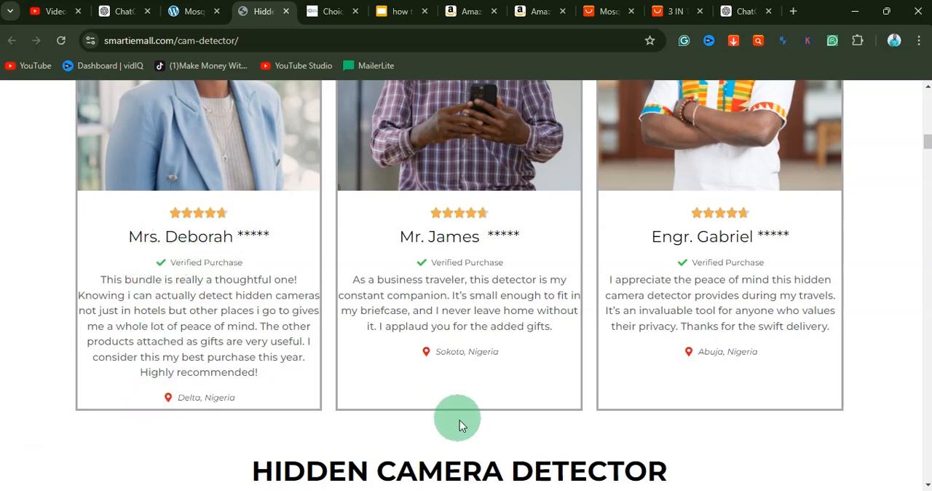
# Step: Return to the Elementor page and insert an icon list widget between the first and second text blocks of the first review column
pyautogui.click(535, 490)
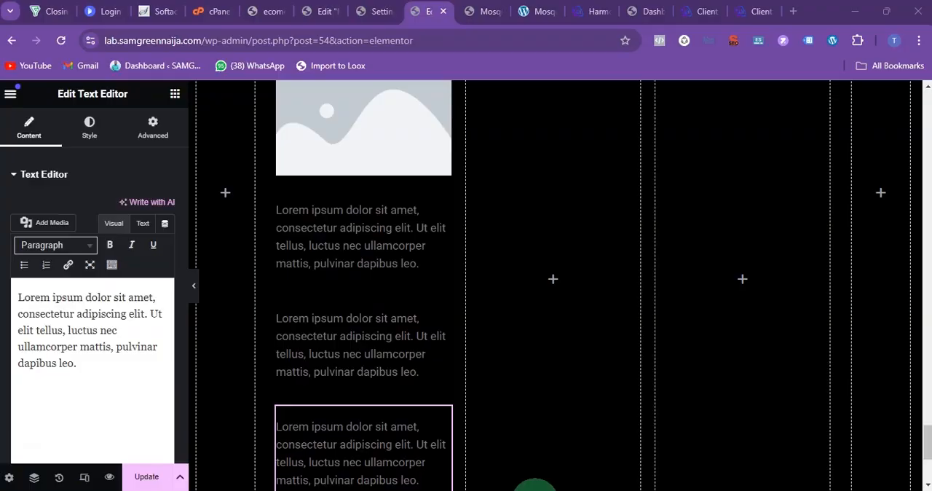
pyautogui.click(174, 96)
pyautogui.click(83, 160)
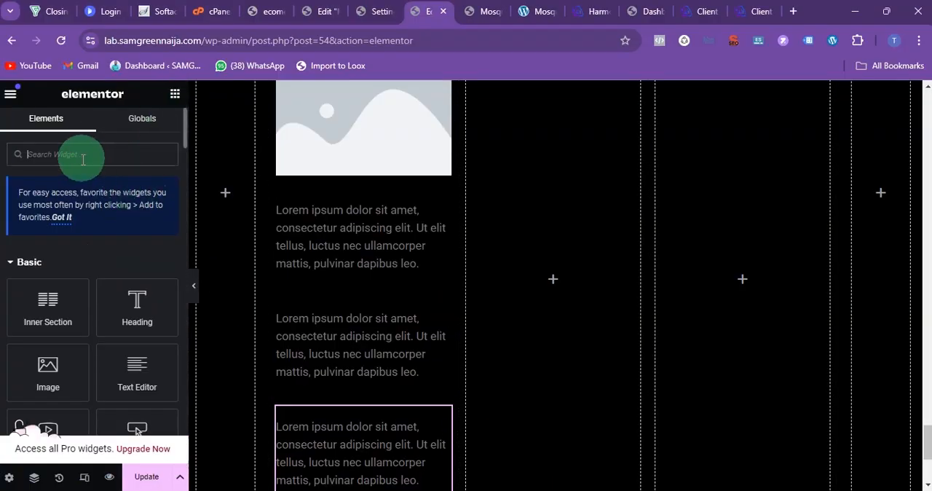
pyautogui.write('ico')
pyautogui.moveTo(137, 271); pyautogui.dragTo(366, 304)
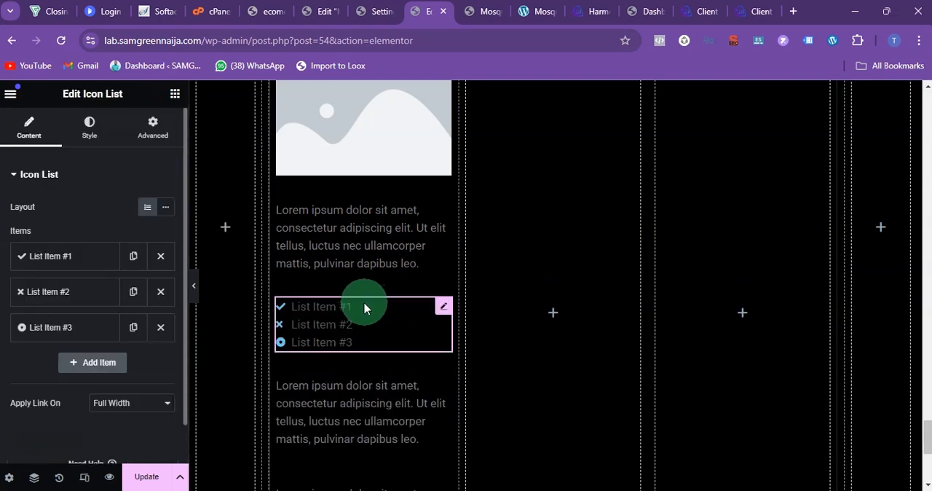
# Step: Delete List Item #2 and List Item #3 from the icon list and compare with the reference page's review cards
pyautogui.click(166, 298)
pyautogui.click(166, 295)
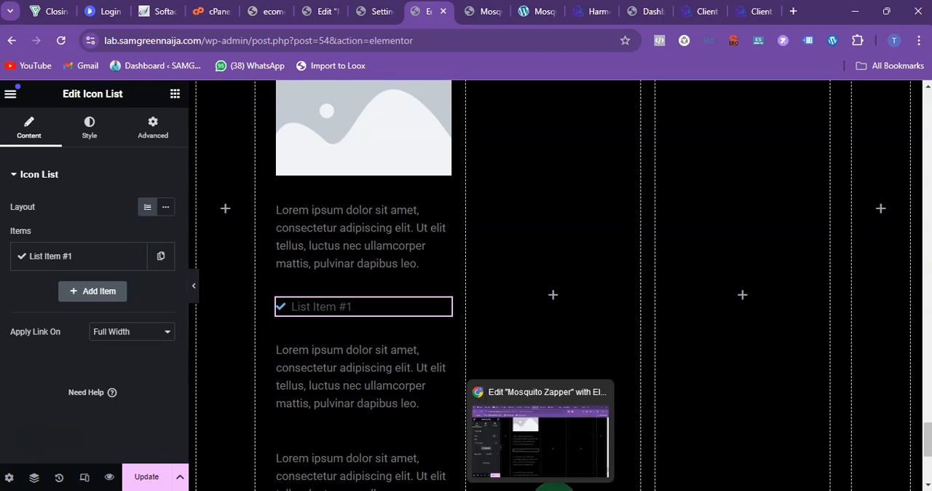
pyautogui.click(564, 486)
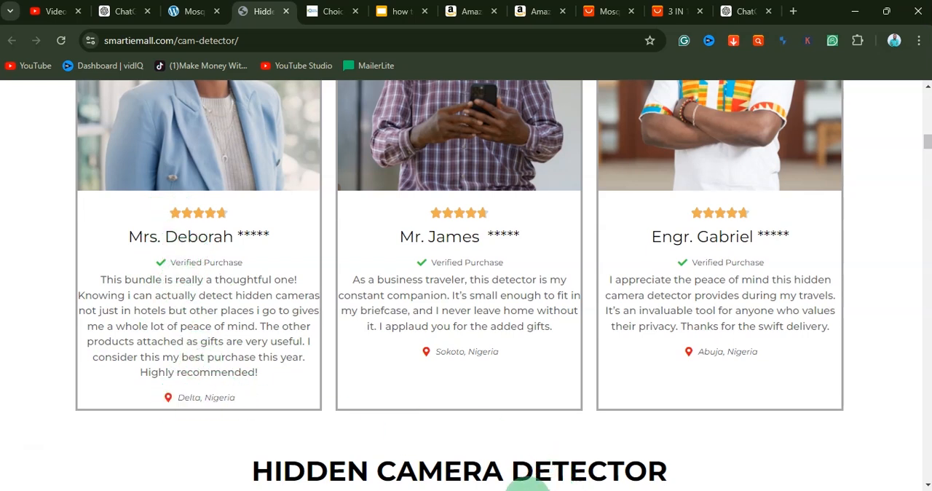
pyautogui.click(532, 486)
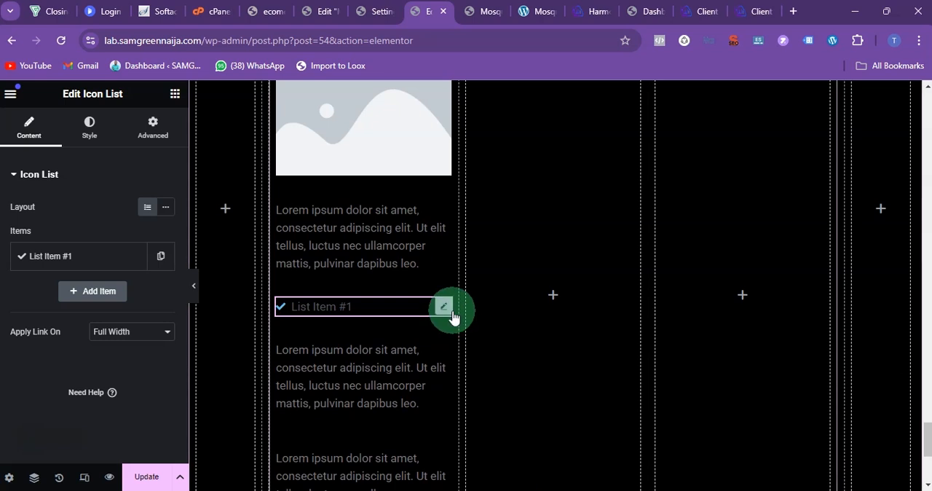
# Step: Duplicate the single-item icon list in the first review column and move the copy below the last text block
pyautogui.rightClick(443, 313)
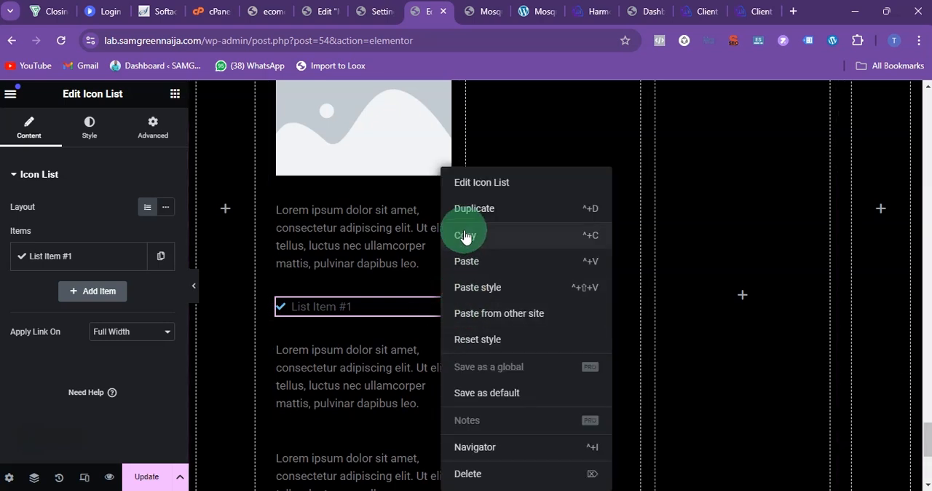
pyautogui.click(477, 208)
pyautogui.scroll(-3, 401, 257)
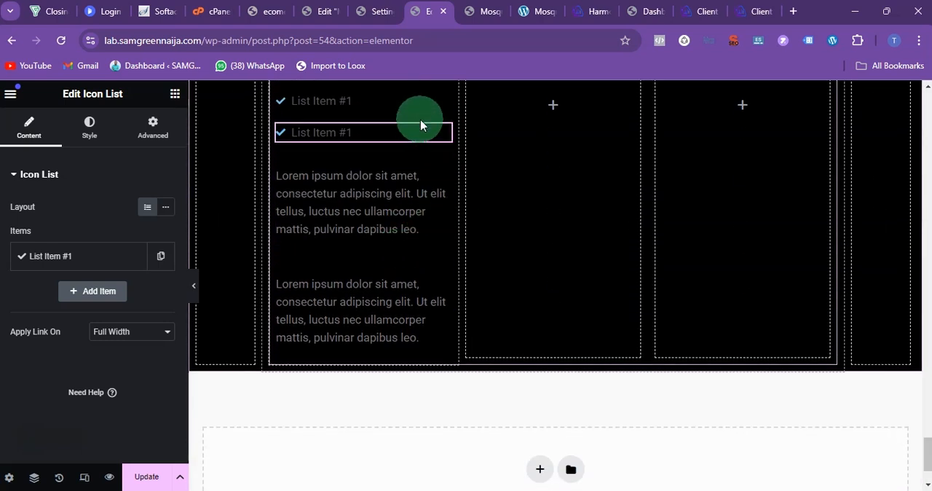
pyautogui.moveTo(443, 140); pyautogui.dragTo(412, 304)
pyautogui.scroll(3, 401, 247)
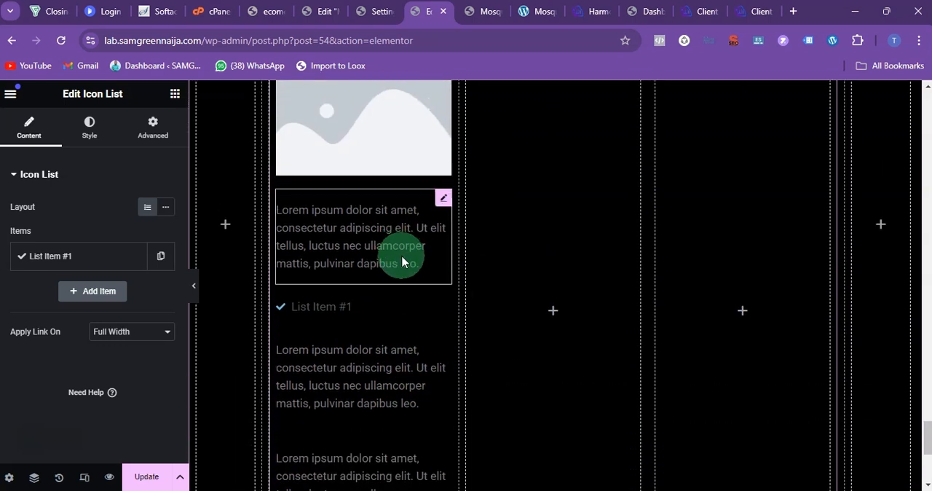
# Step: Replace the first text block's placeholder with the five-star emoji copied from the ChatGPT reply and centre it
pyautogui.click(435, 230)
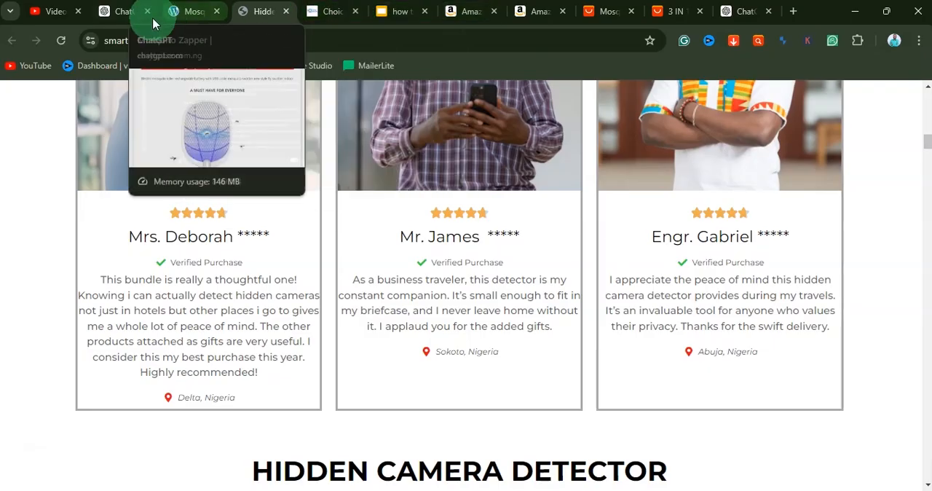
pyautogui.click(121, 12)
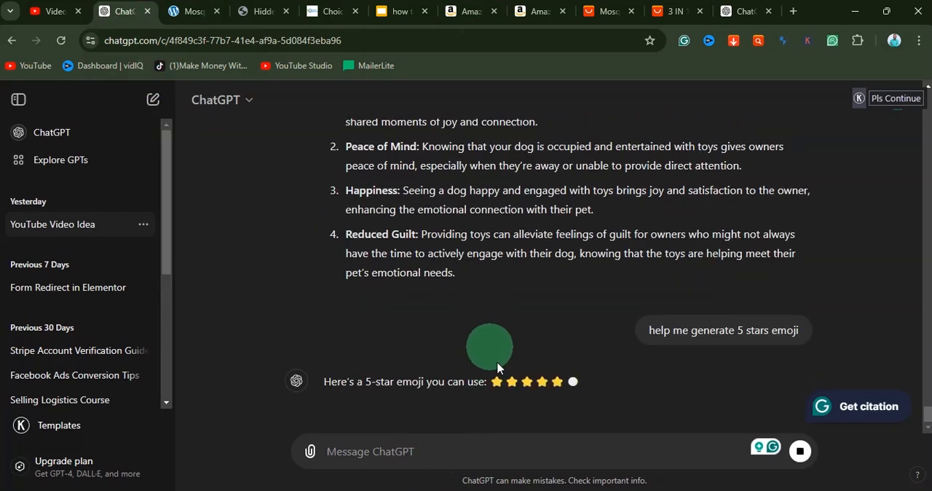
pyautogui.moveTo(492, 344); pyautogui.dragTo(575, 349)
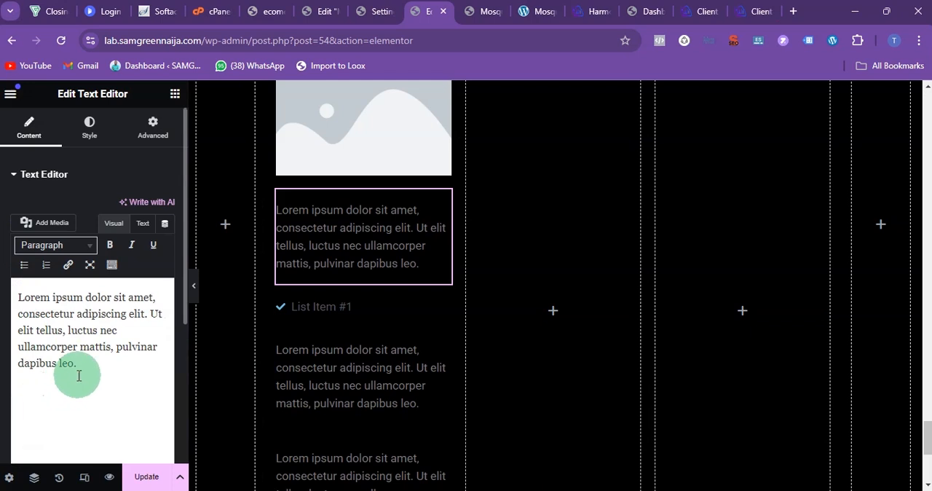
pyautogui.moveTo(78, 375); pyautogui.dragTo(3, 306)
pyautogui.write('⭐⭐⭐⭐⭐')
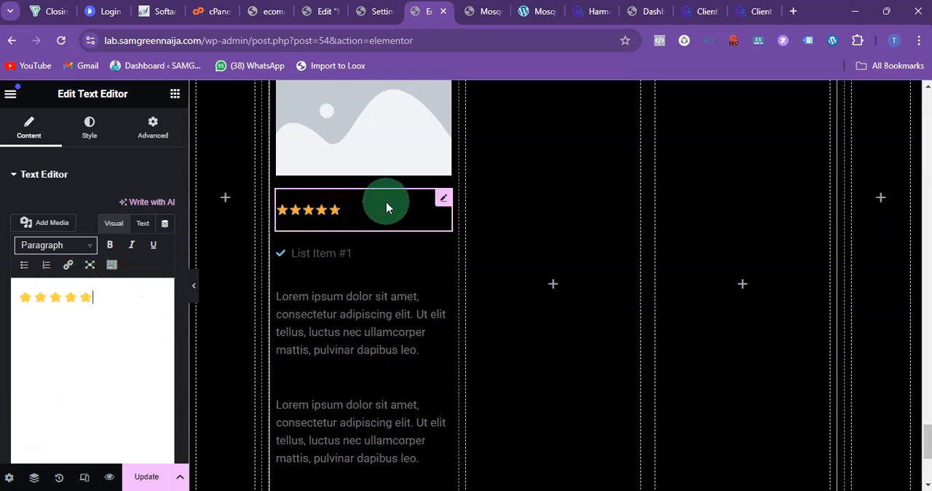
pyautogui.click(88, 137)
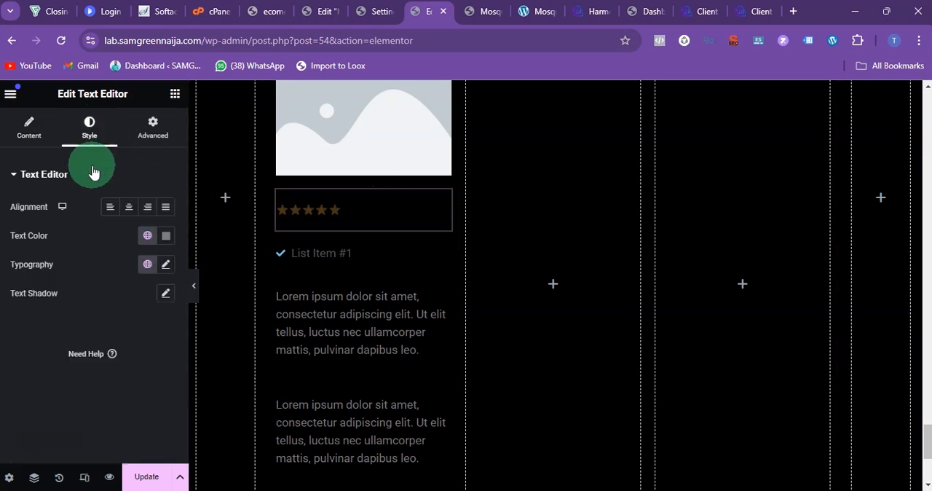
pyautogui.click(128, 207)
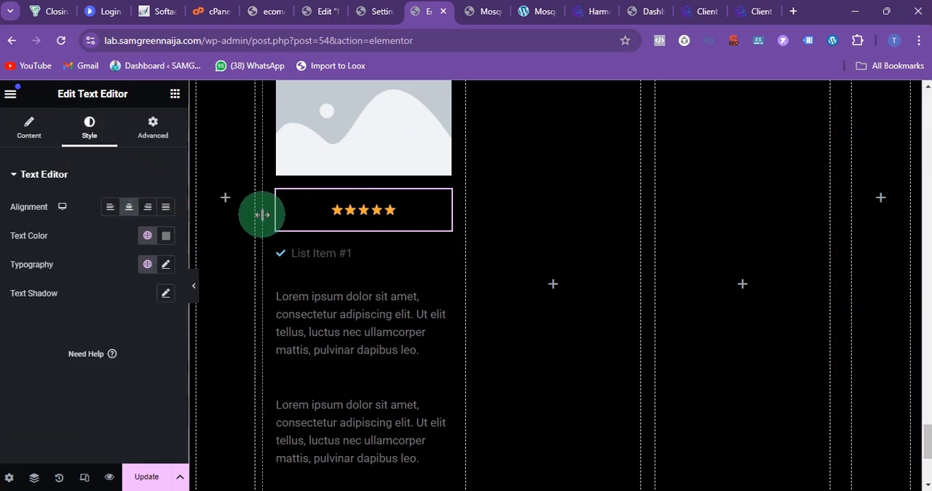
# Step: Check the element order in the reference page's review cards and move the upper icon list below the second text block
pyautogui.click(562, 490)
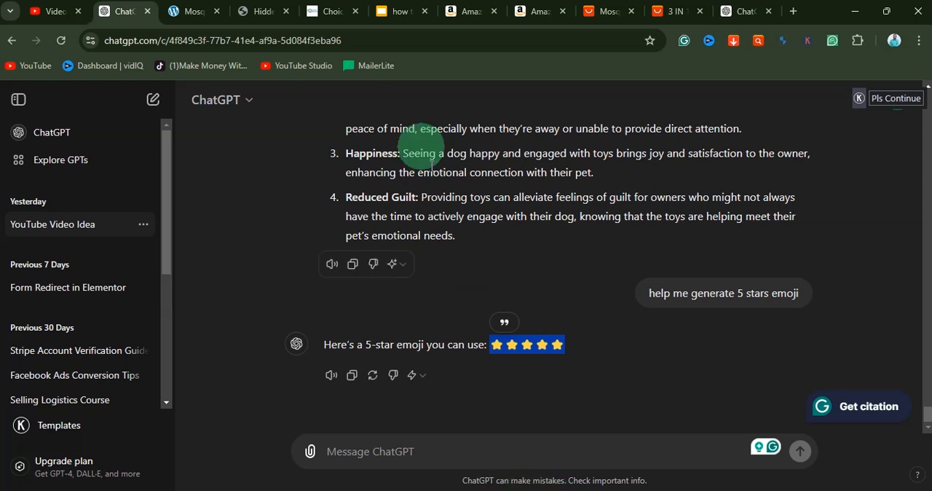
pyautogui.click(262, 13)
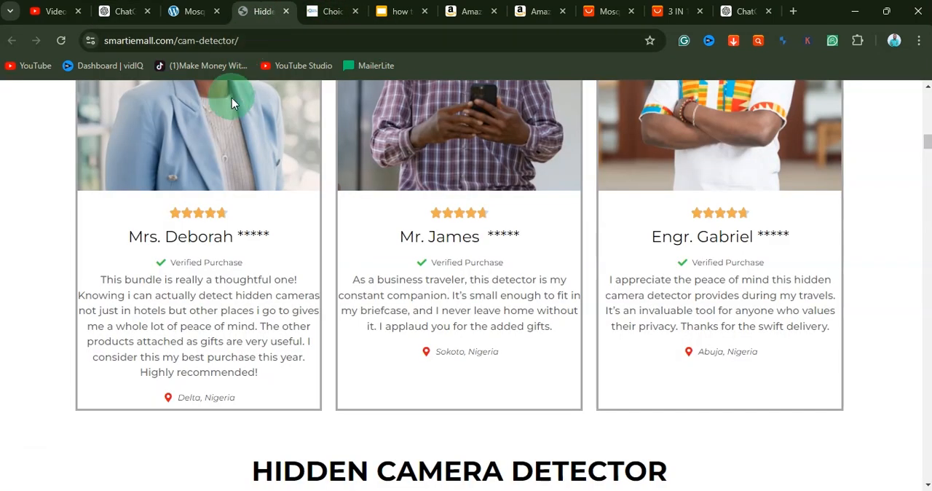
pyautogui.click(546, 488)
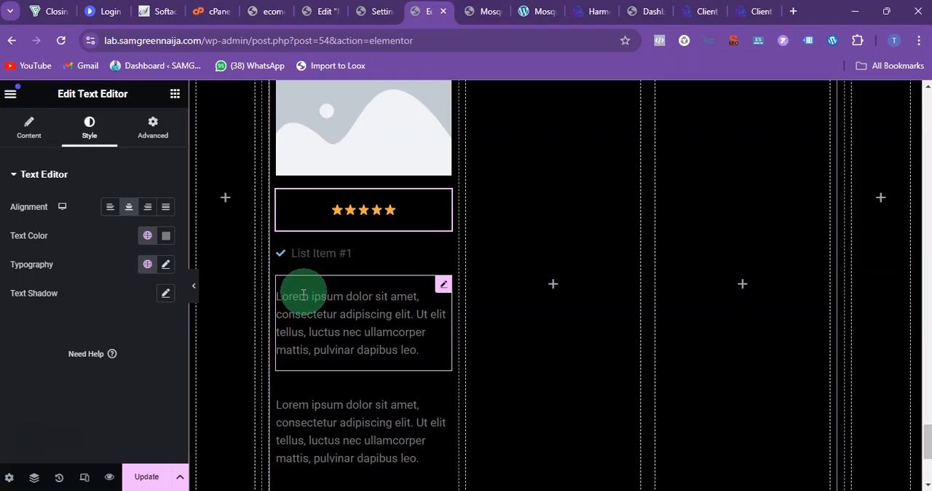
pyautogui.moveTo(436, 255); pyautogui.dragTo(410, 314)
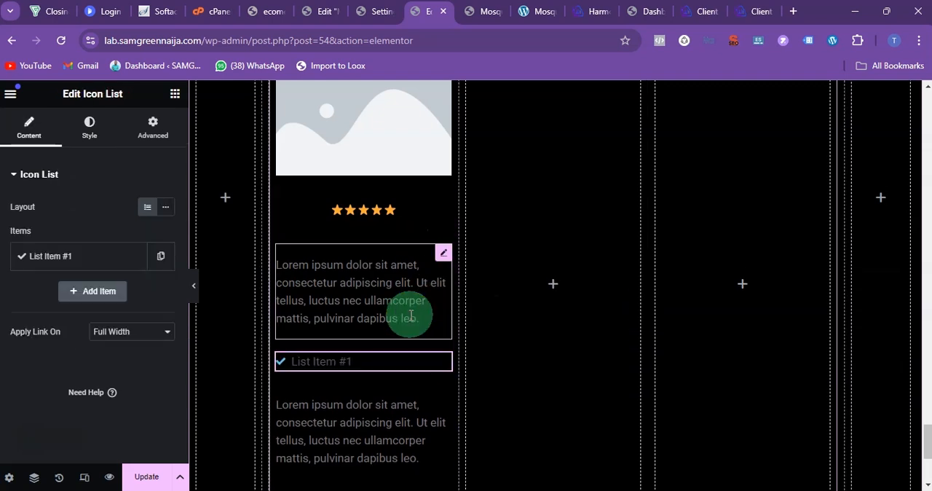
# Step: Replace the placeholder under the stars with the reviewer's title and name and set the text colour to white, #FFFFFF
pyautogui.click(365, 289)
pyautogui.tripleClick(91, 350)
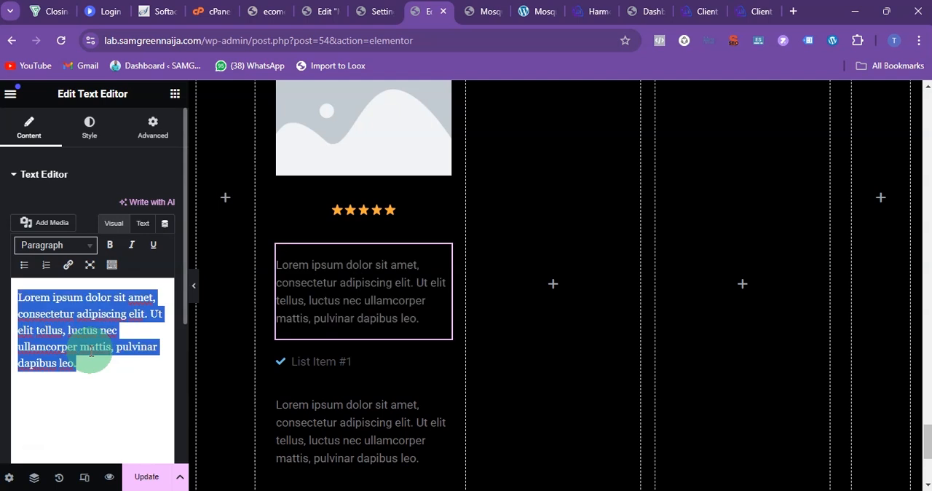
pyautogui.write('Mrs. Stella')
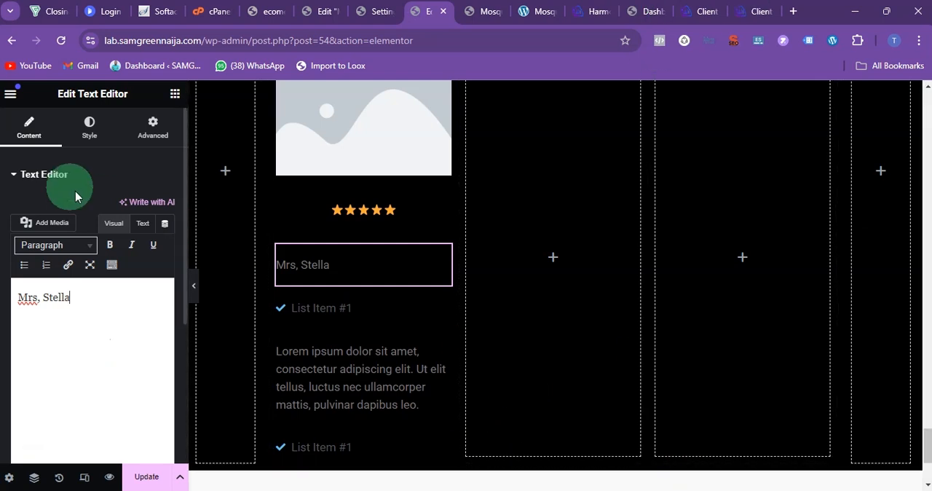
pyautogui.click(91, 125)
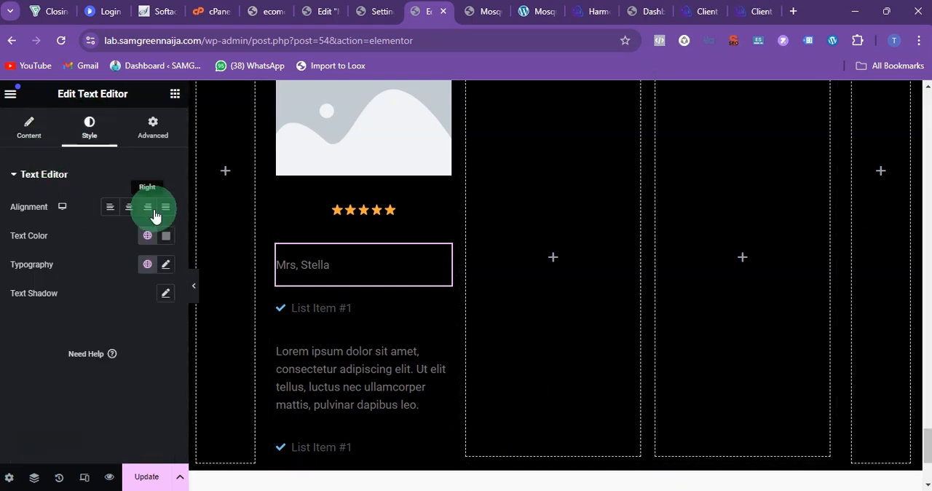
pyautogui.click(166, 239)
pyautogui.moveTo(120, 338); pyautogui.dragTo(29, 264)
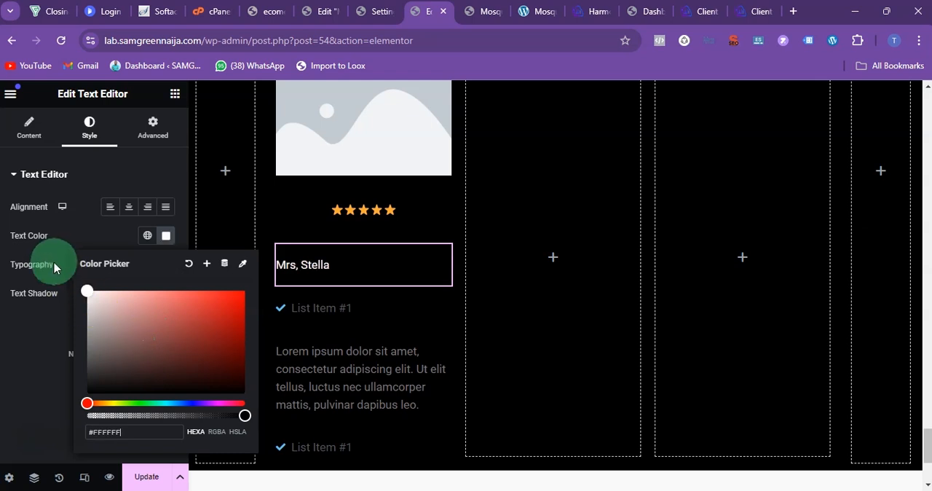
pyautogui.click(8, 360)
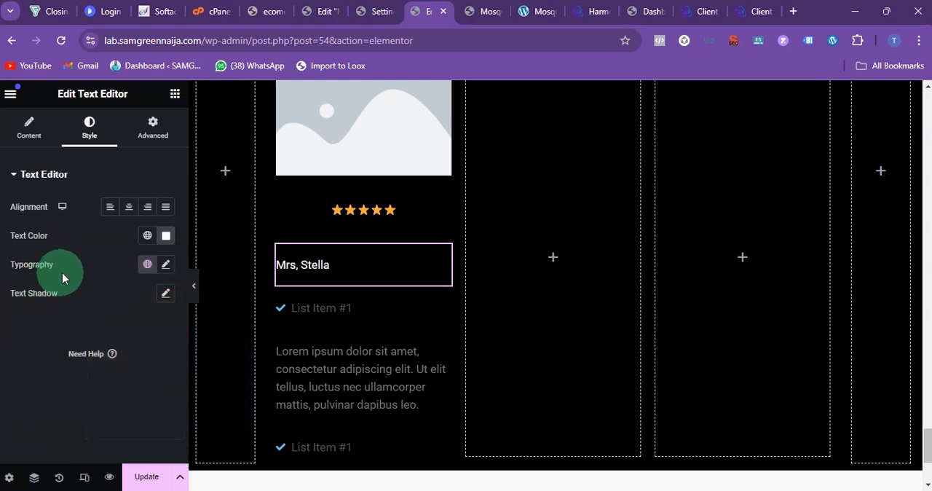
# Step: Format the reviewer's name as bold, centred and 19 px, and change the comma after the title to a period
pyautogui.click(26, 131)
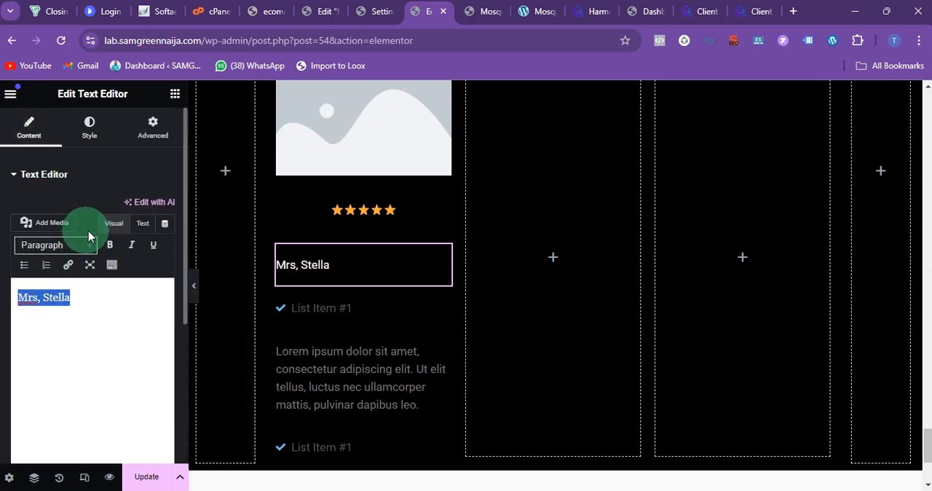
pyautogui.click(89, 130)
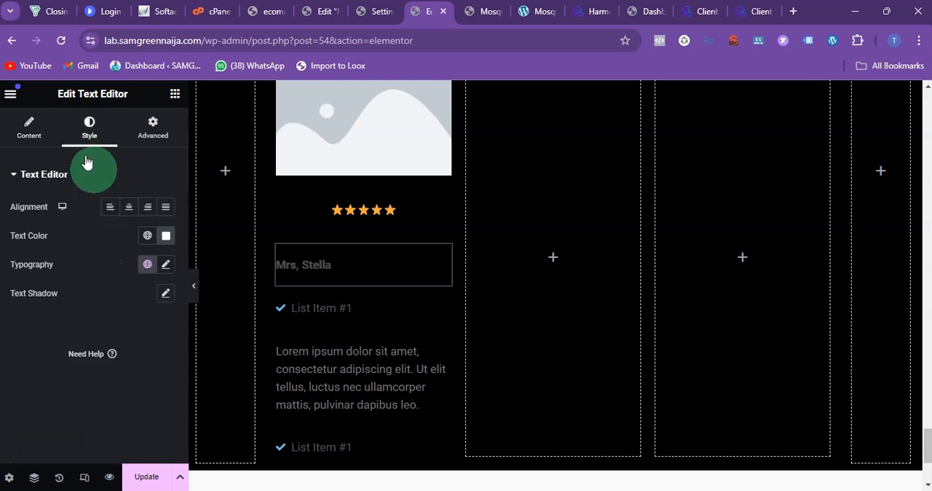
pyautogui.click(129, 207)
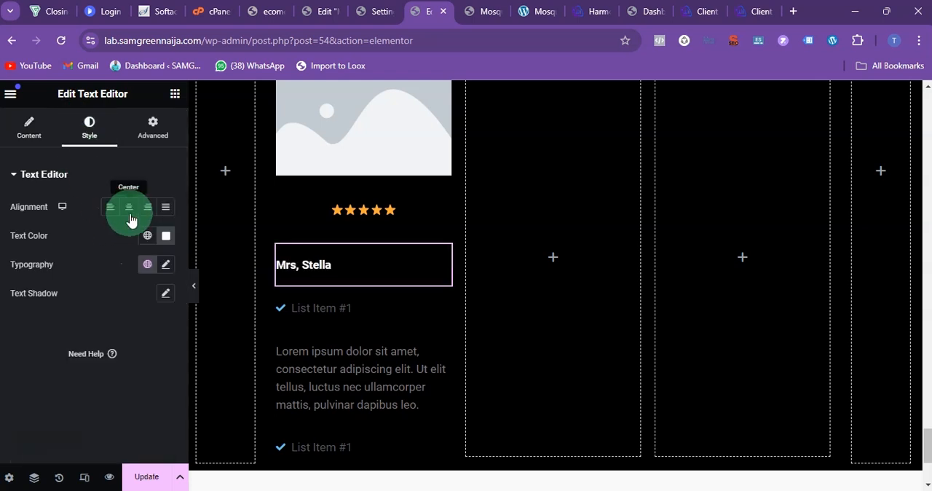
pyautogui.click(164, 264)
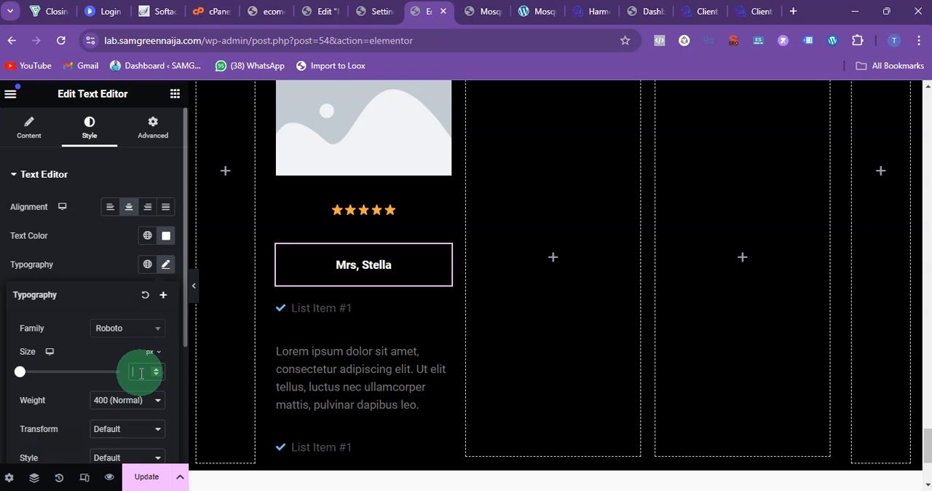
pyautogui.write('19')
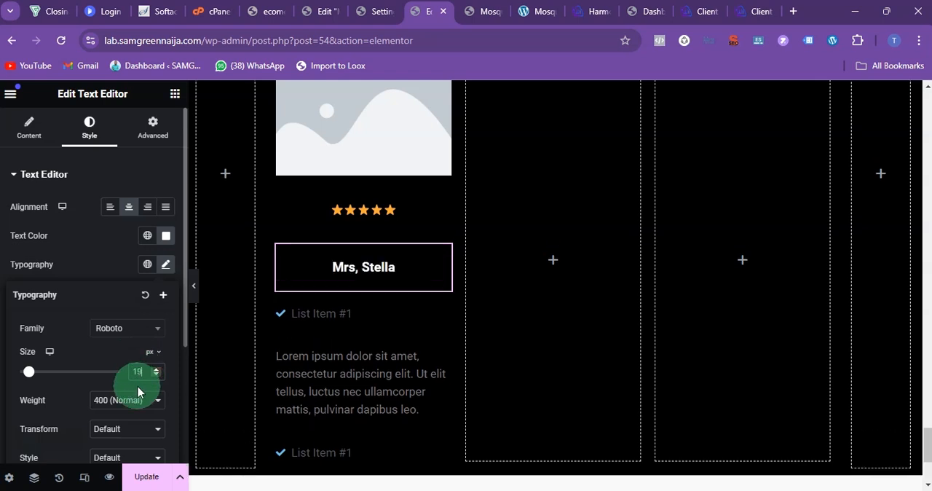
pyautogui.click(51, 132)
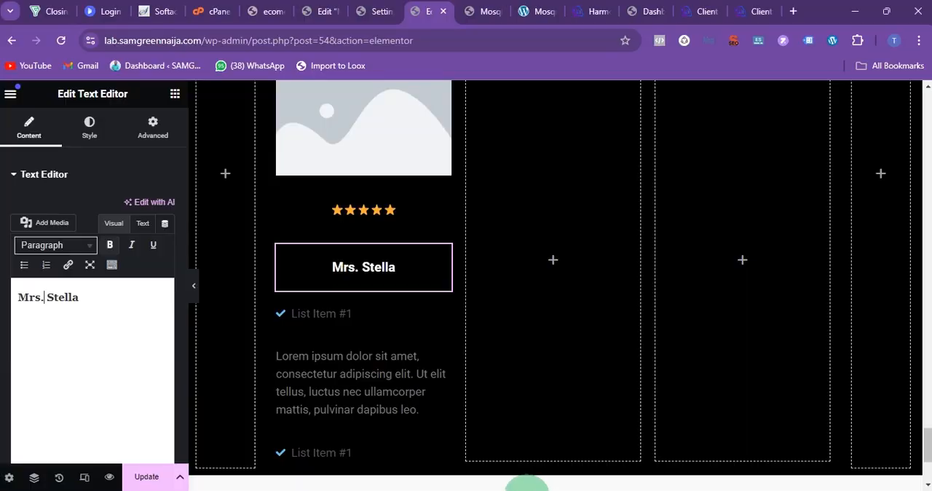
# Step: Rename the upper icon list's item to Verified Purchase and colour its check icon green, #00DF10
pyautogui.click(306, 314)
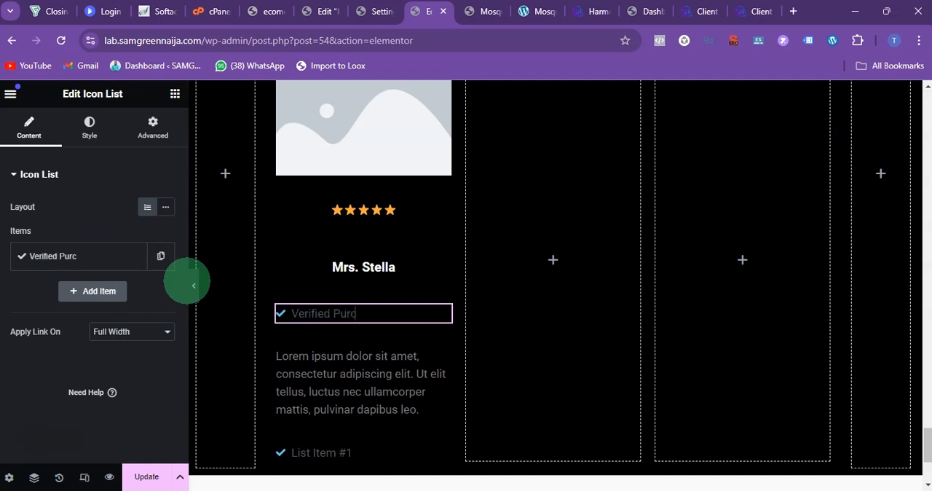
pyautogui.click(142, 256)
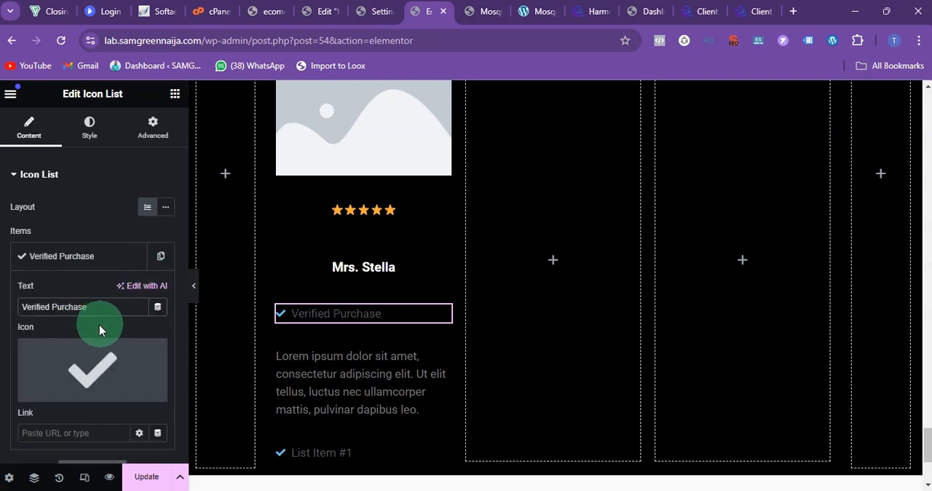
pyautogui.click(104, 137)
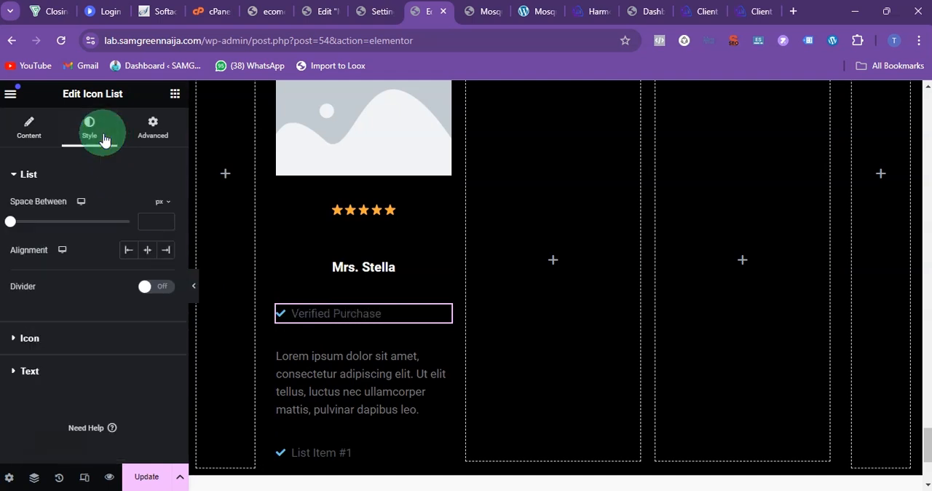
pyautogui.click(44, 177)
pyautogui.click(57, 209)
pyautogui.click(166, 268)
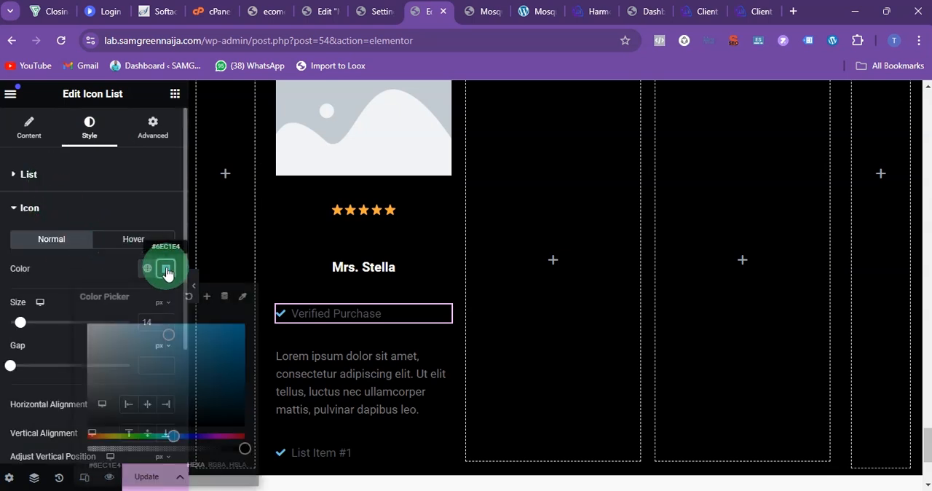
pyautogui.moveTo(177, 435); pyautogui.dragTo(137, 437)
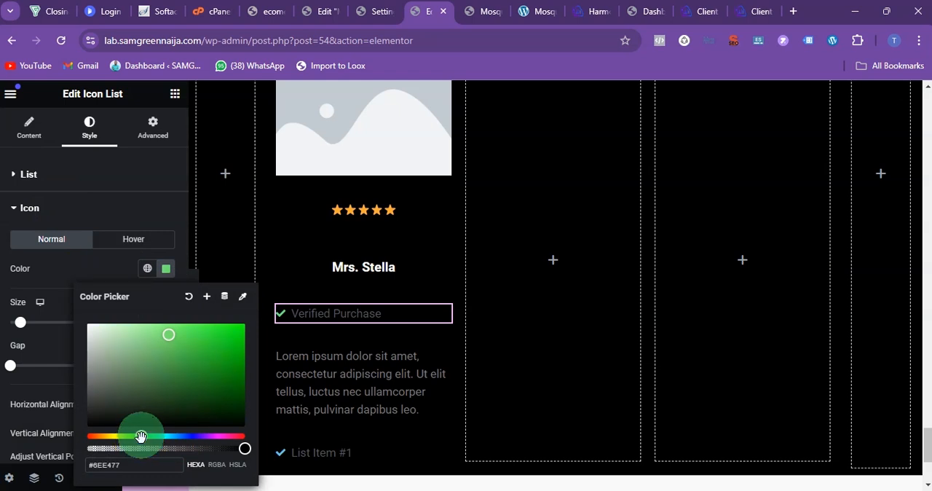
pyautogui.moveTo(163, 339); pyautogui.dragTo(218, 355)
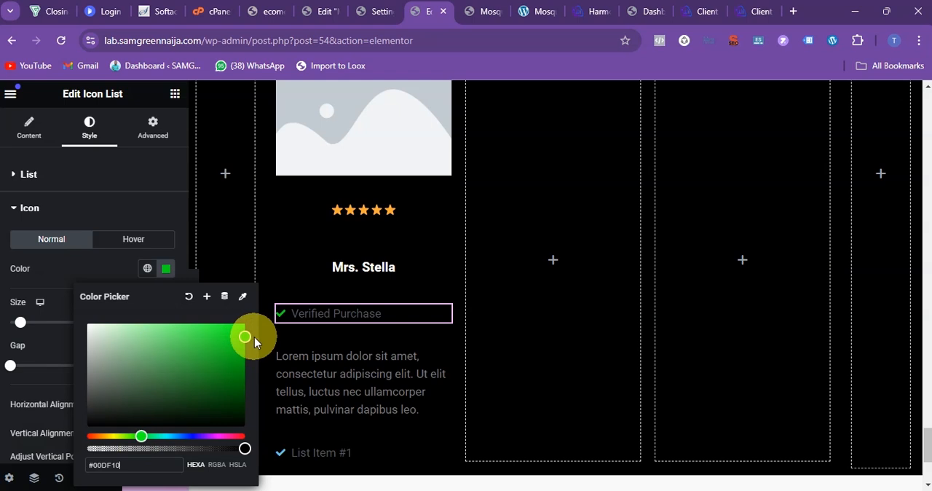
# Step: Set the Verified Purchase text colour to white, #FFFFFF
pyautogui.click(22, 209)
pyautogui.click(66, 244)
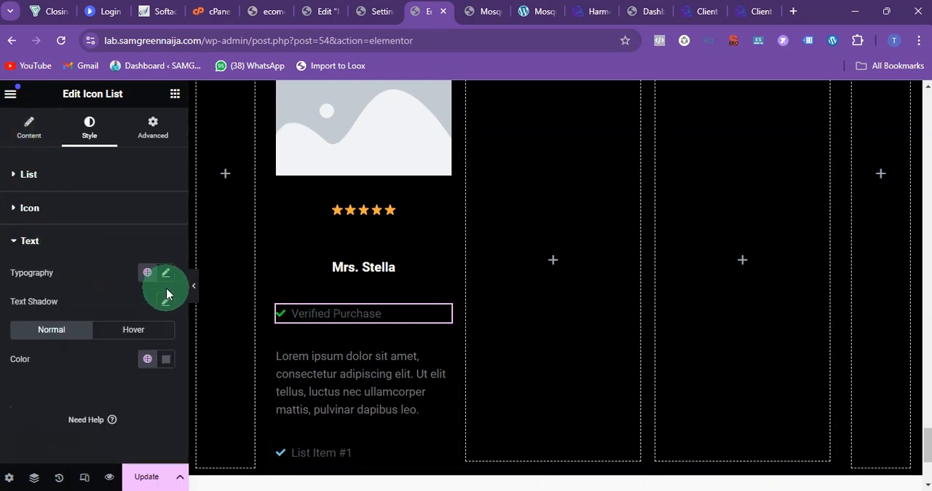
pyautogui.click(168, 358)
pyautogui.moveTo(177, 260); pyautogui.dragTo(62, 173)
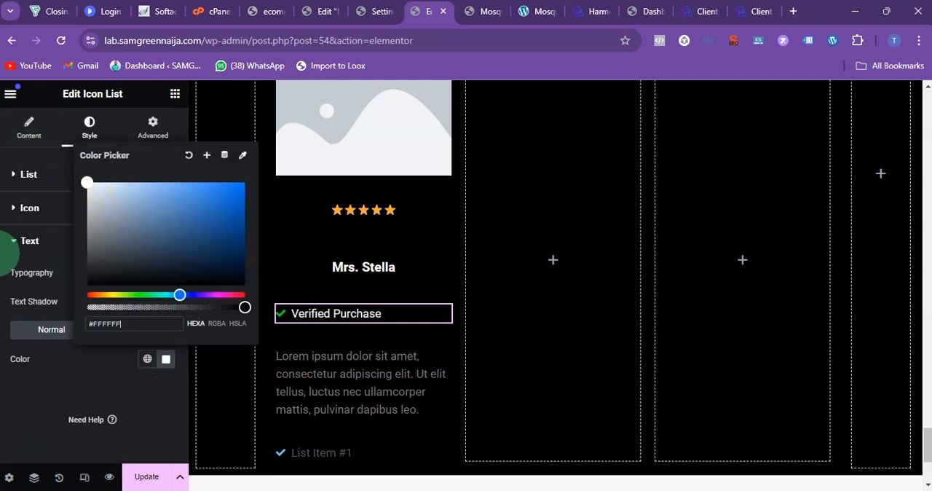
pyautogui.click(11, 239)
# Step: Replace the placeholder paragraph under Verified Purchase with the notes' review beginning "I love it already" and ending "so this is PERFECT!"
pyautogui.scroll(-2, 381, 319)
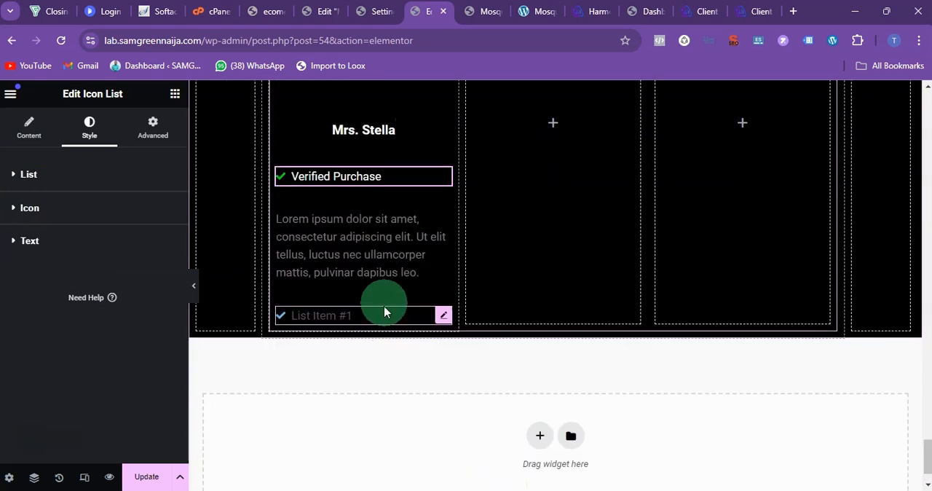
pyautogui.click(370, 219)
pyautogui.click(420, 270)
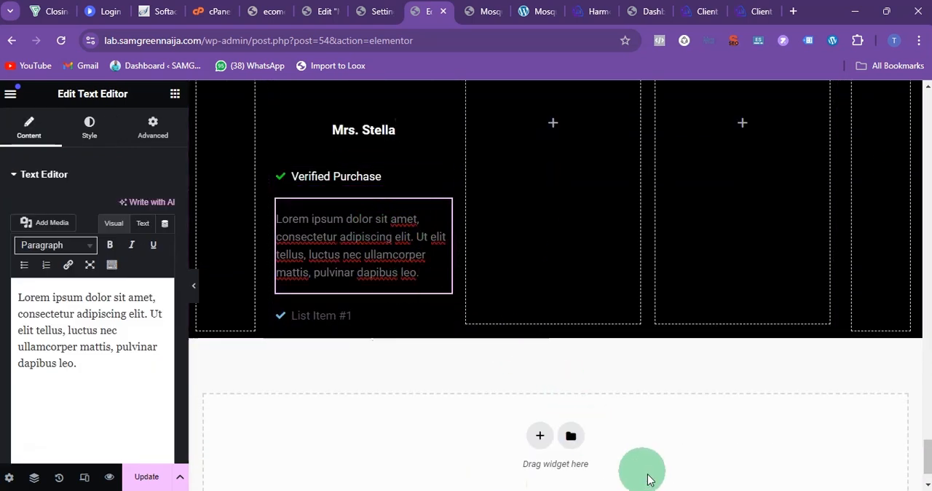
pyautogui.click(608, 490)
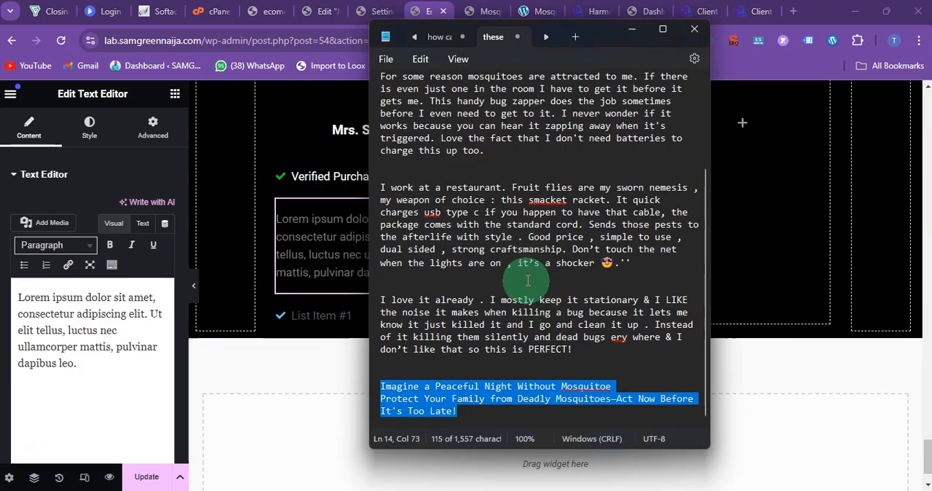
pyautogui.moveTo(589, 349); pyautogui.dragTo(368, 304)
pyautogui.hotkey('ctrl', 'c')
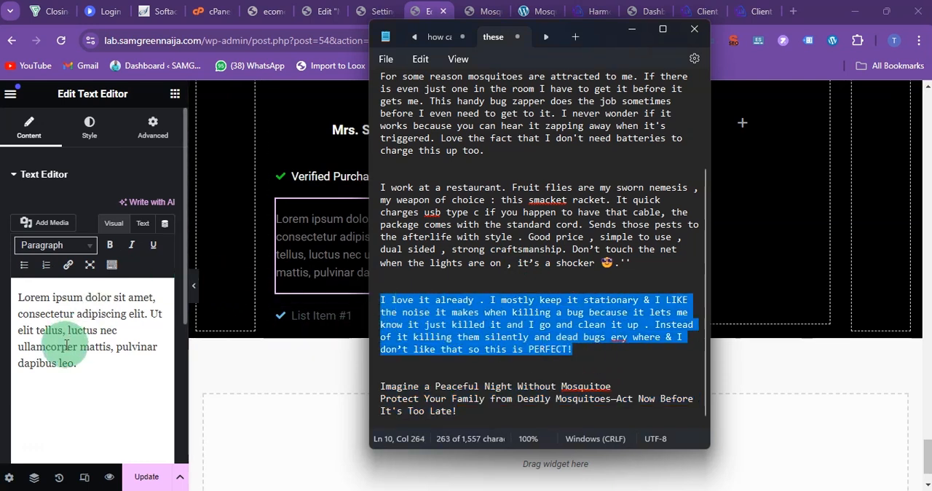
pyautogui.moveTo(131, 372); pyautogui.dragTo(6, 271)
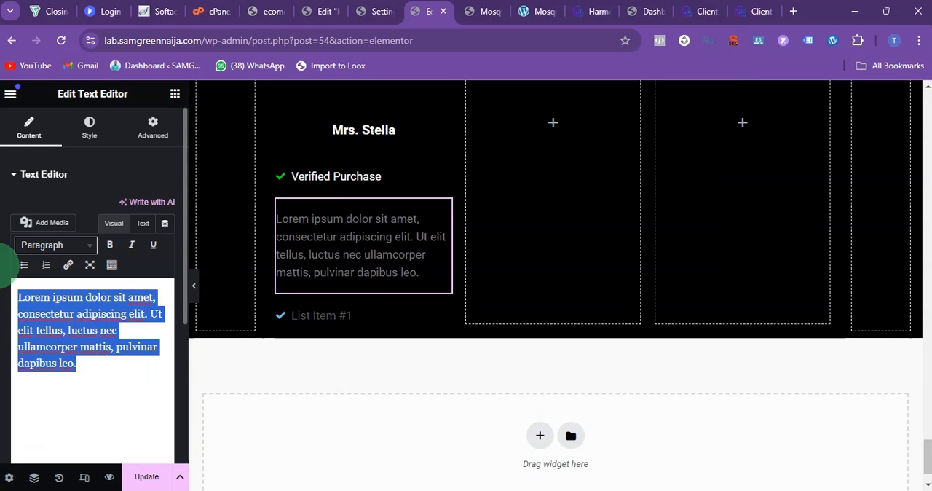
pyautogui.hotkey('ctrl', 'v')
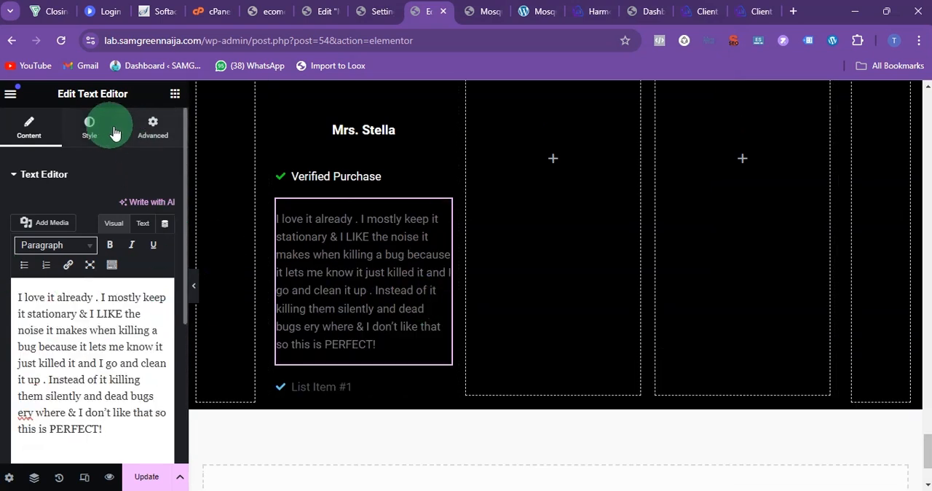
# Step: Set the text colour of the first card's review paragraph to white, #FFFFFF
pyautogui.click(87, 127)
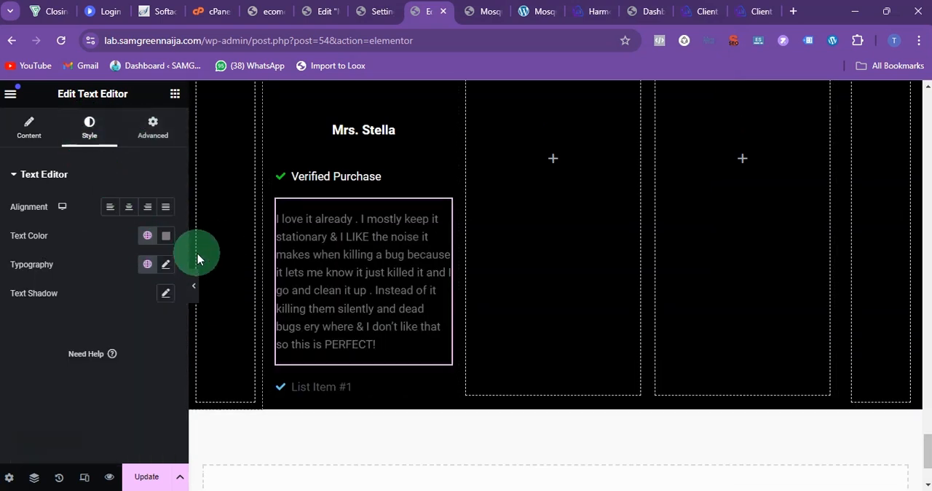
pyautogui.click(166, 235)
pyautogui.moveTo(160, 319); pyautogui.dragTo(14, 240)
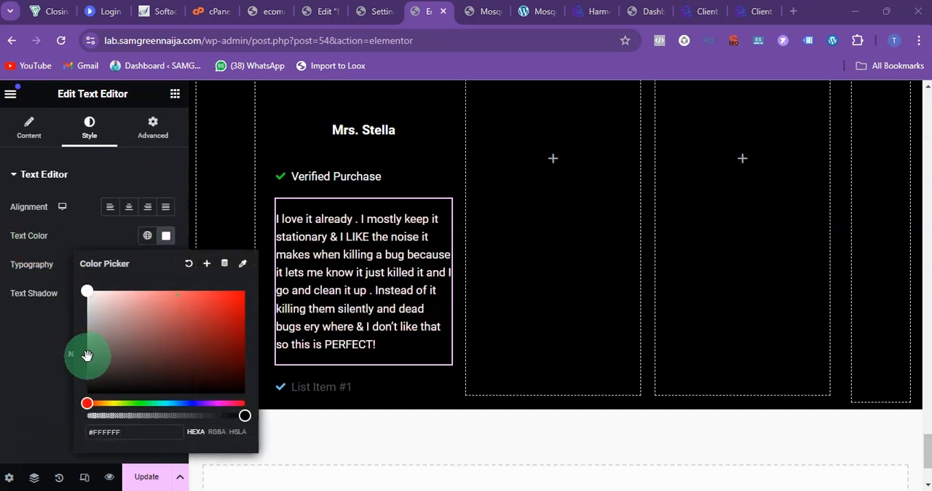
pyautogui.click(21, 339)
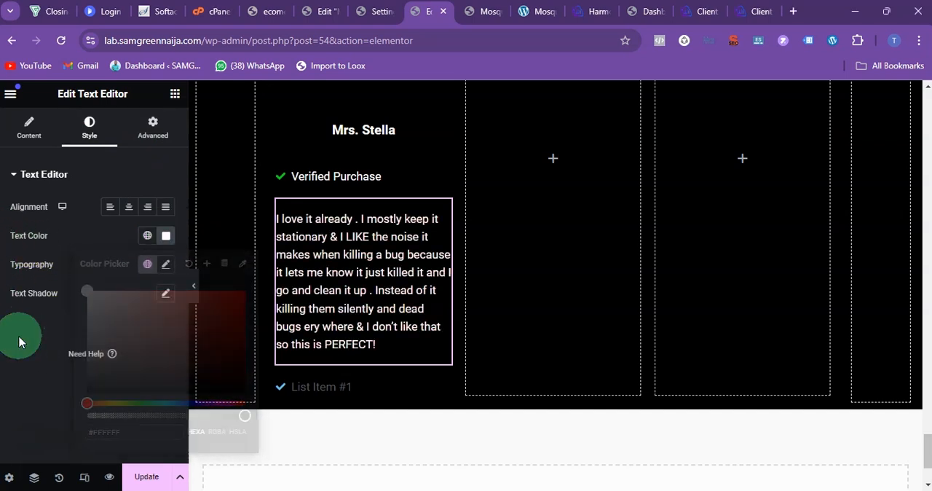
# Step: Replace the lower icon list item's check with the map marker icon that has a hole in its centre
pyautogui.click(300, 385)
pyautogui.click(99, 260)
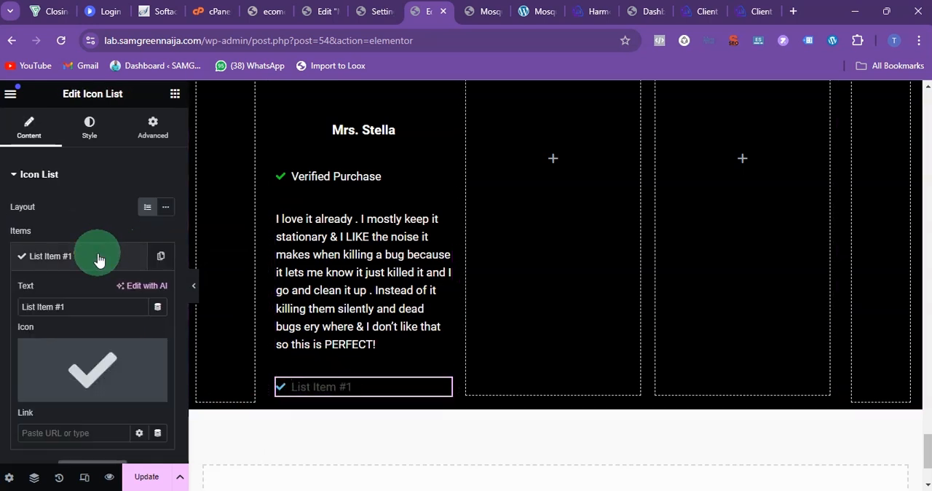
pyautogui.click(96, 366)
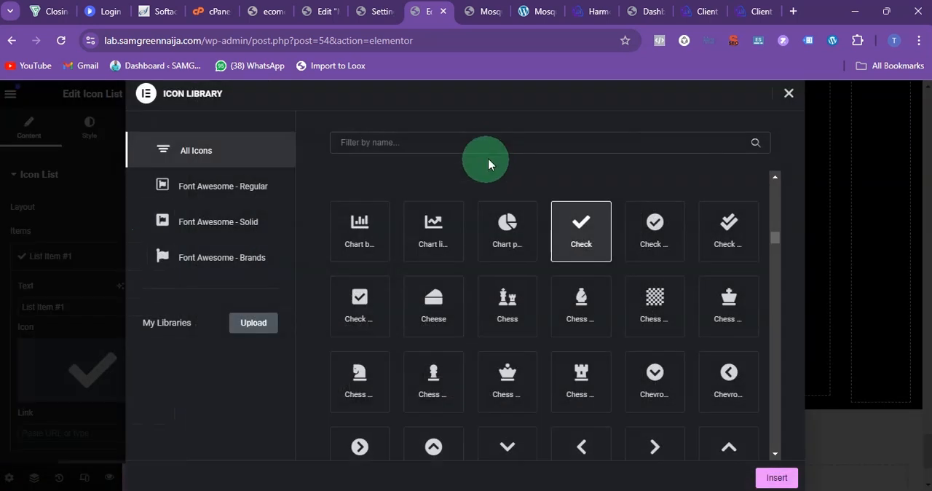
pyautogui.click(447, 148)
pyautogui.write('lo')
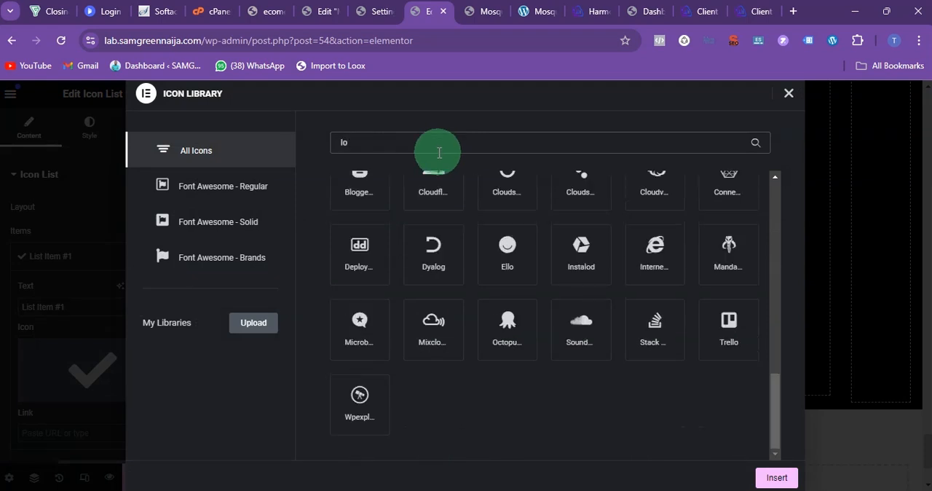
pyautogui.write('ca')
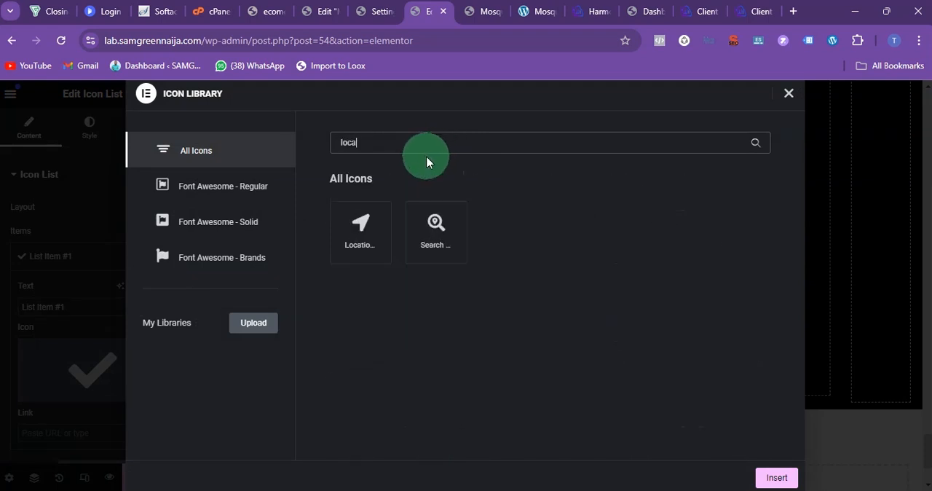
pyautogui.press('BackSpace')
pyautogui.press('BackSpace')
pyautogui.press('BackSpace')
pyautogui.press('BackSpace')
pyautogui.write('map')
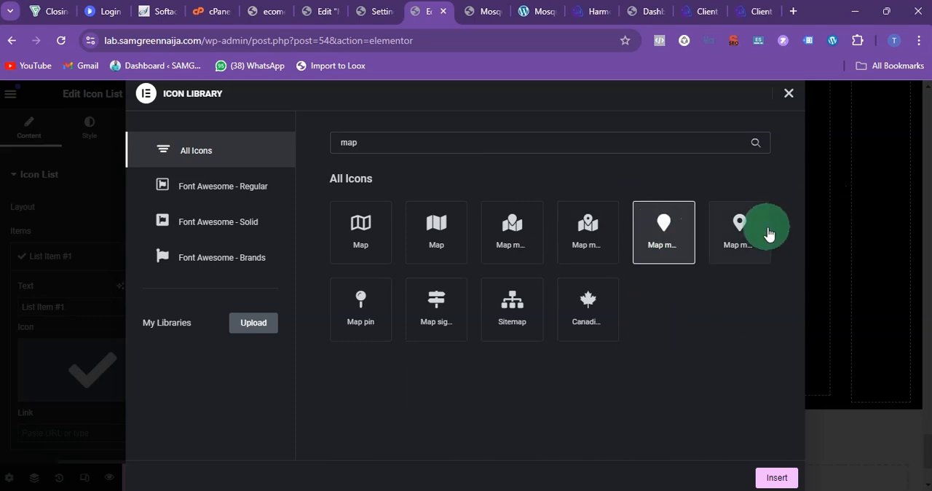
pyautogui.click(739, 229)
pyautogui.click(775, 477)
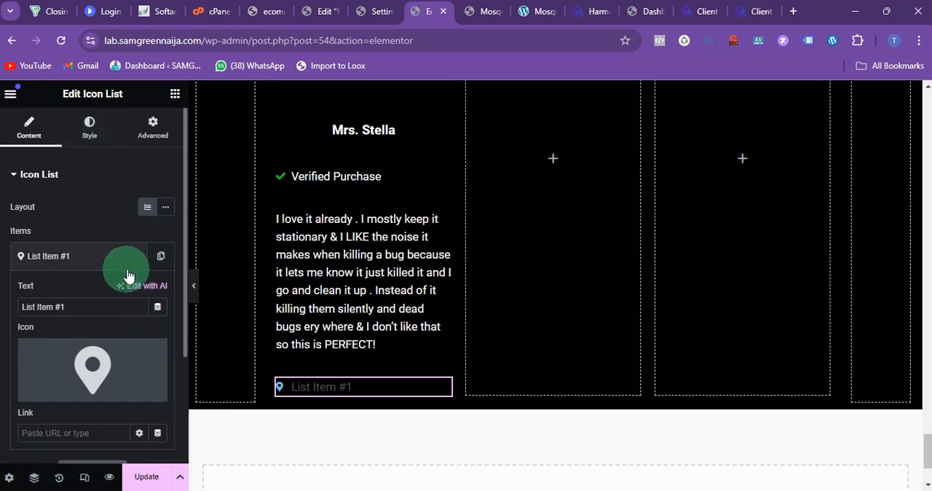
# Step: Rename the lower icon list's item to Lagos Nigeria and set its text colour to white, #FFFFFF
pyautogui.click(573, 490)
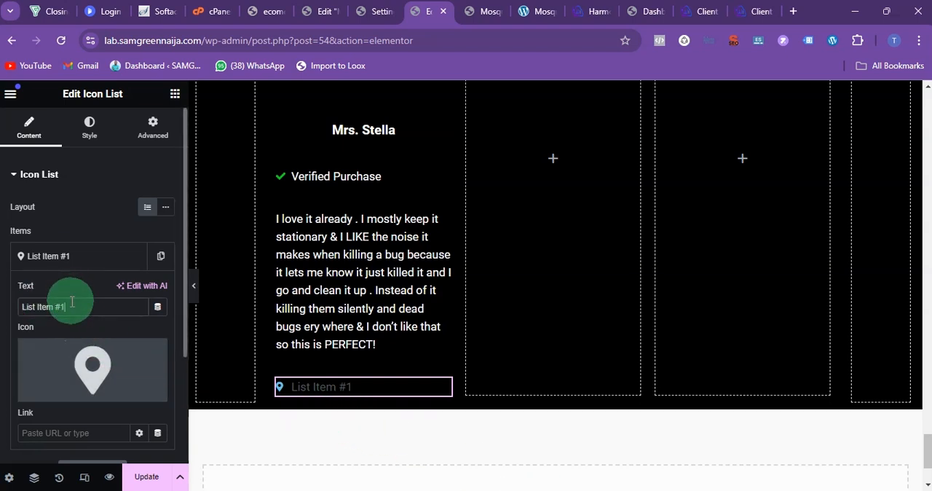
pyautogui.click(89, 128)
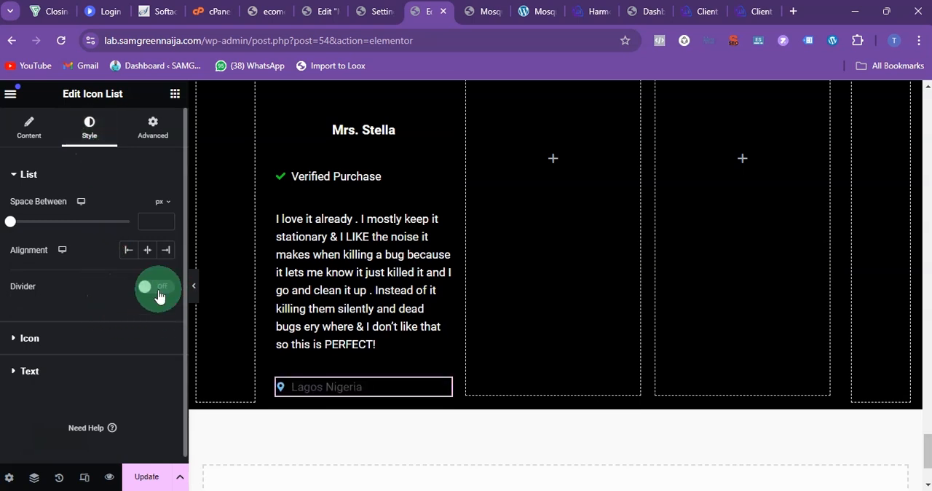
pyautogui.click(29, 371)
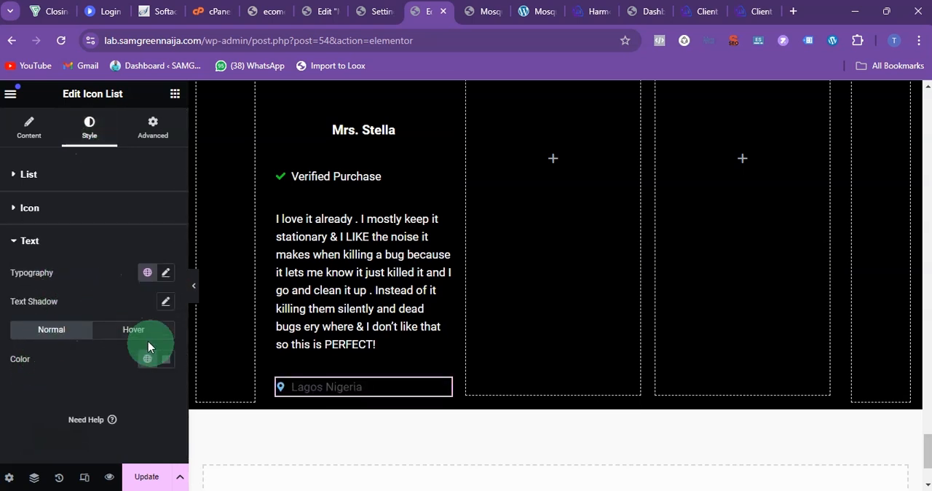
pyautogui.click(166, 360)
pyautogui.moveTo(156, 243); pyautogui.dragTo(42, 161)
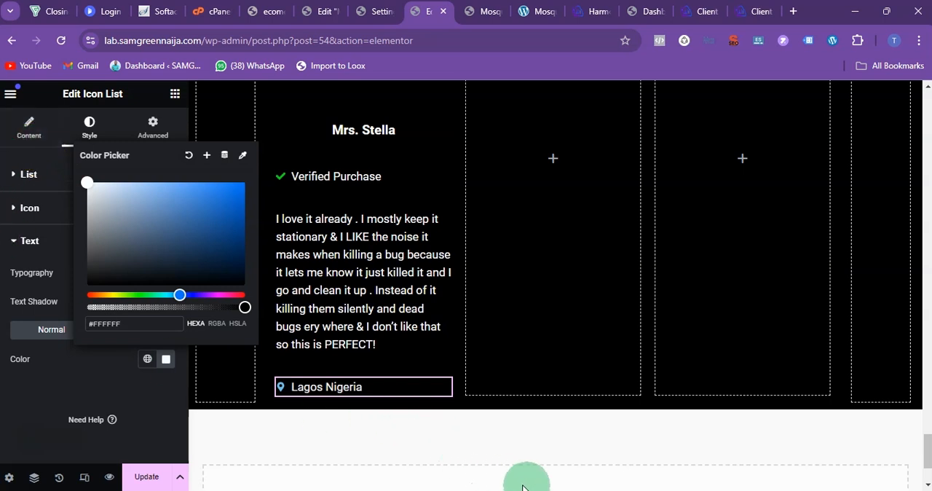
# Step: Check the location icon's colour on the reference page and colour the Lagos Nigeria map marker red, #FF0C15
pyautogui.click(565, 490)
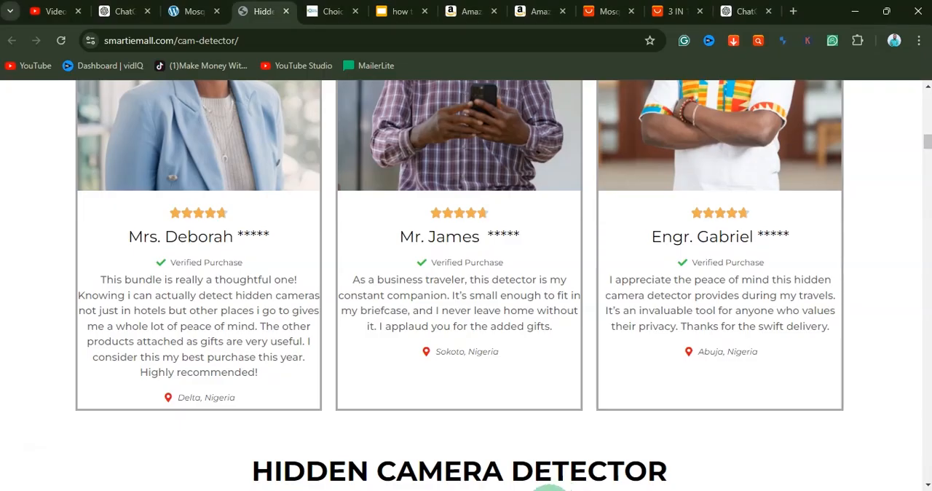
pyautogui.click(535, 490)
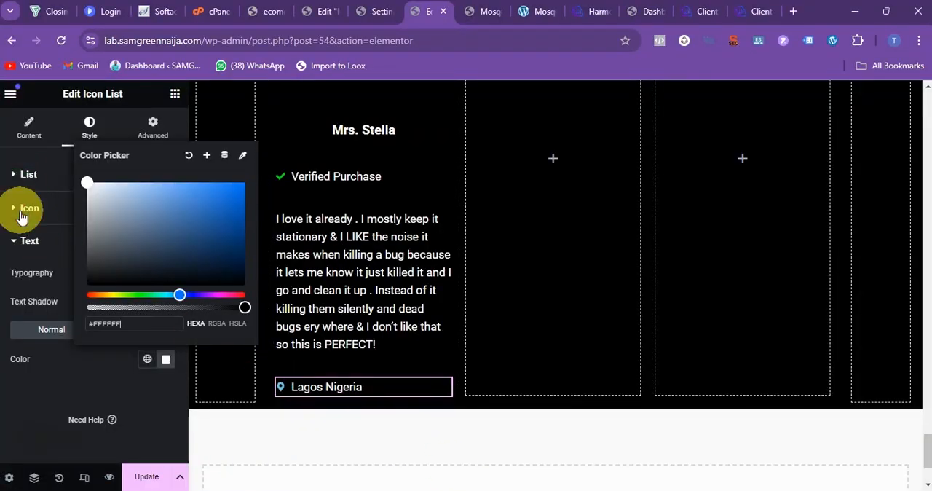
pyautogui.click(22, 213)
pyautogui.click(163, 269)
pyautogui.click(234, 325)
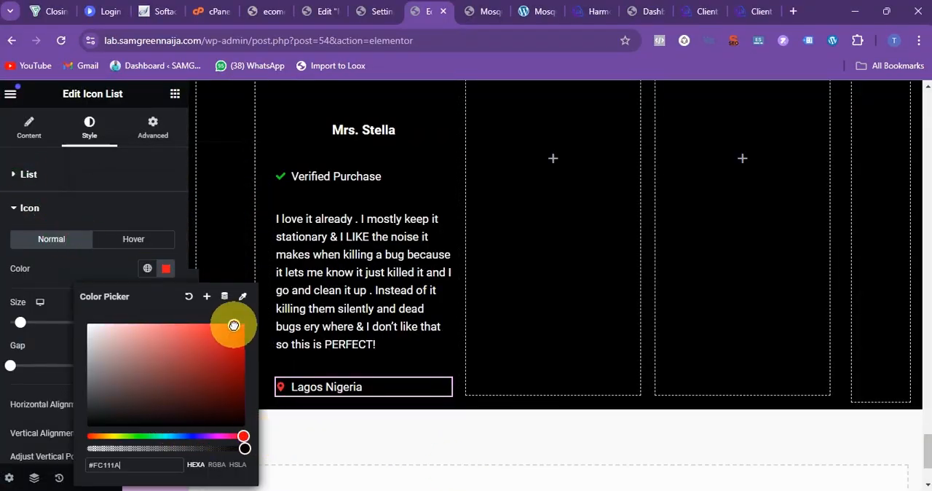
# Step: Replace the placeholder image at the top of the first review card with an uploaded photo of the reviewer
pyautogui.scroll(1, 366, 167)
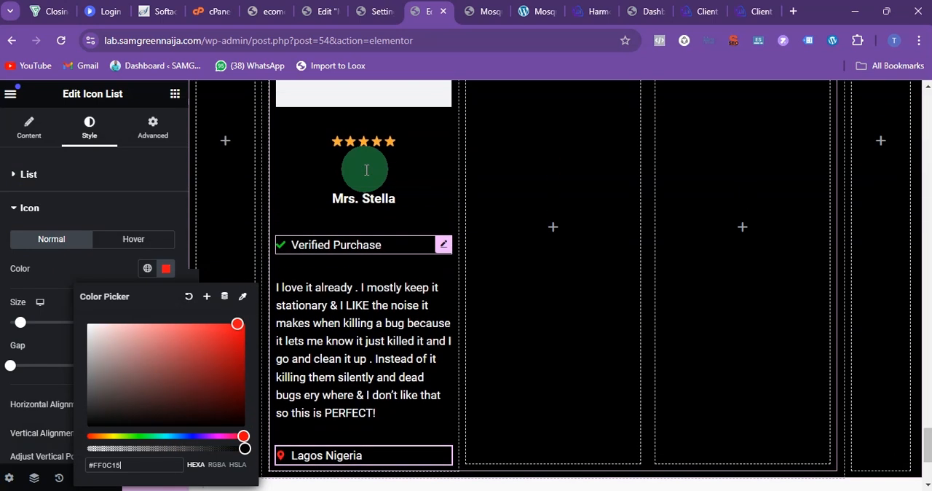
pyautogui.scroll(1, 371, 194)
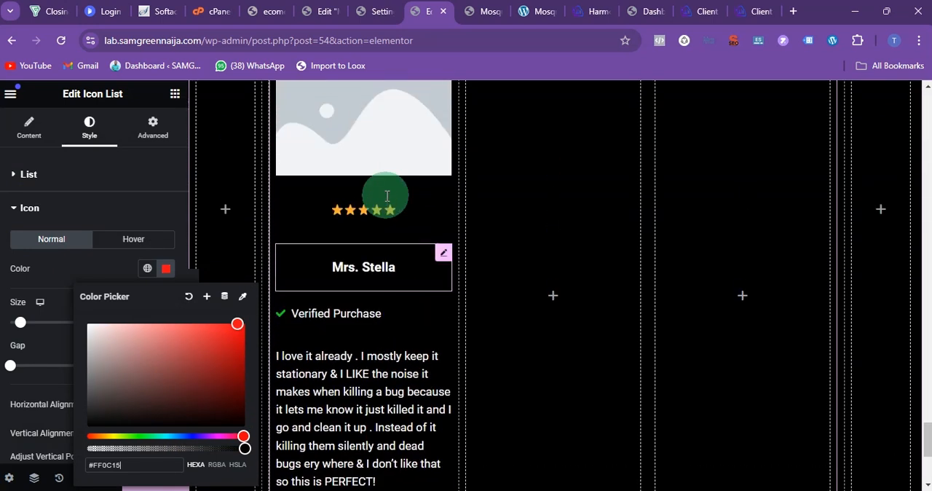
pyautogui.click(395, 120)
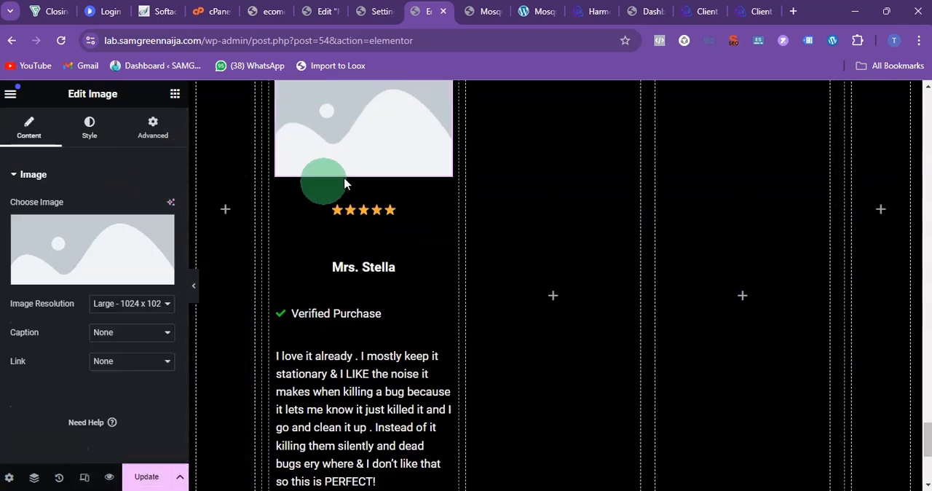
pyautogui.scroll(1, 344, 184)
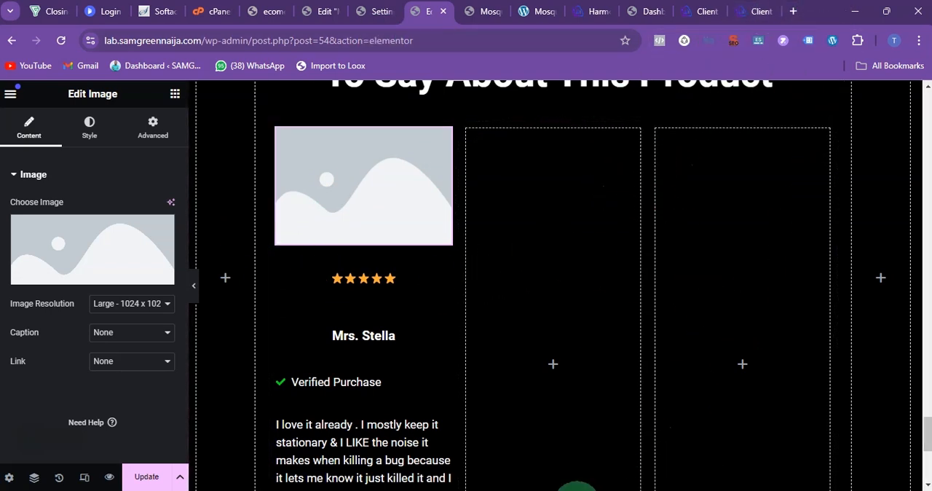
pyautogui.click(77, 233)
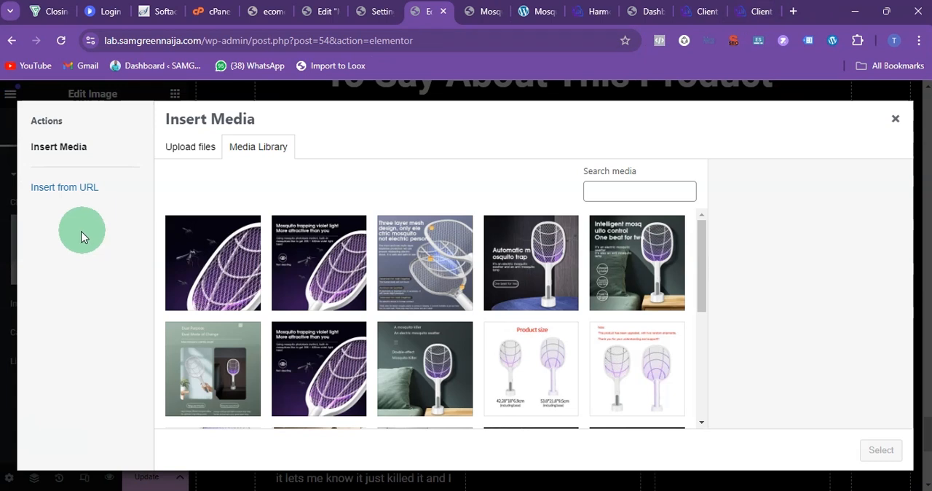
pyautogui.click(210, 154)
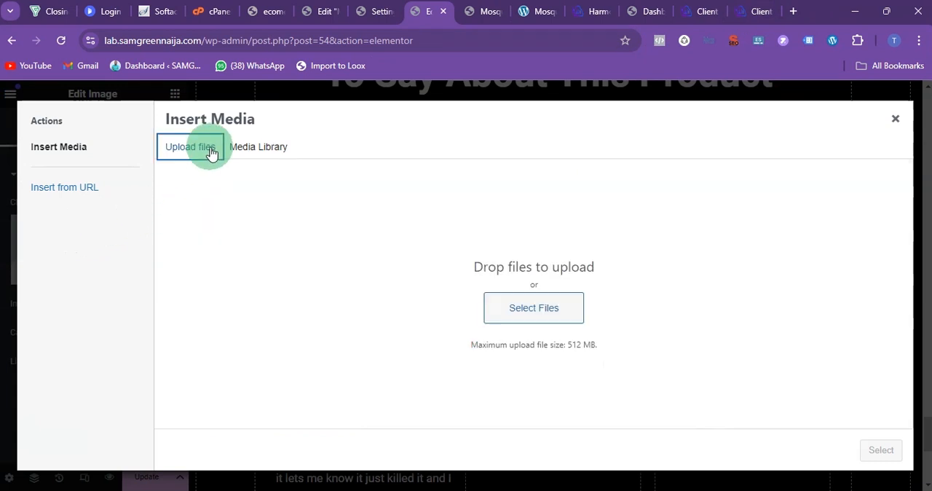
pyautogui.press('Escape')
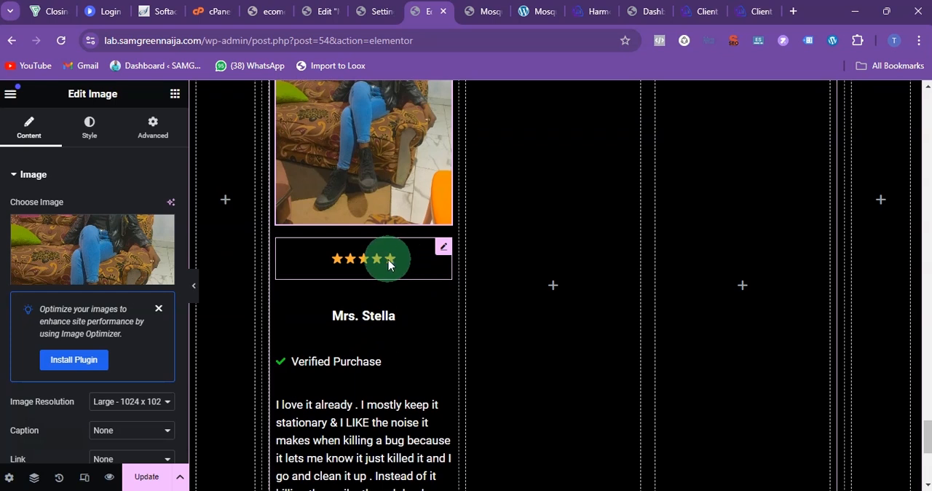
pyautogui.scroll(2, 389, 215)
pyautogui.scroll(-1, 386, 232)
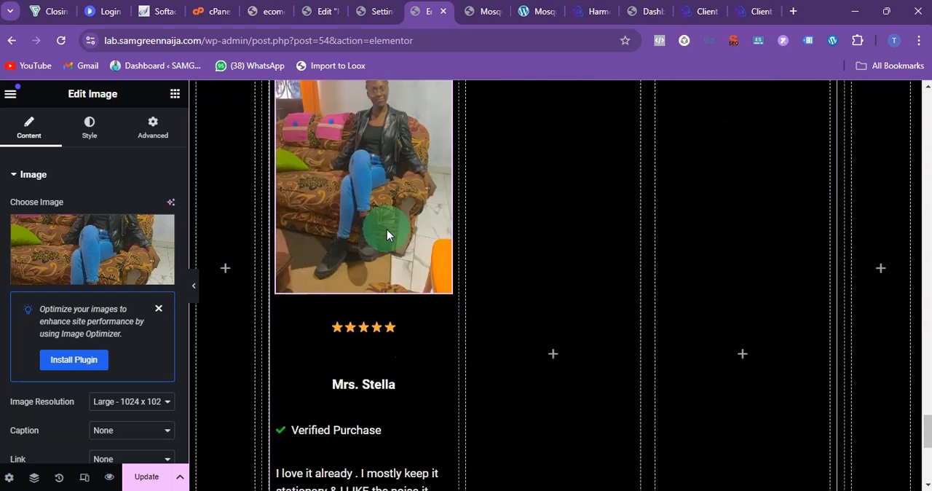
pyautogui.scroll(1, 387, 233)
pyautogui.scroll(1, 387, 229)
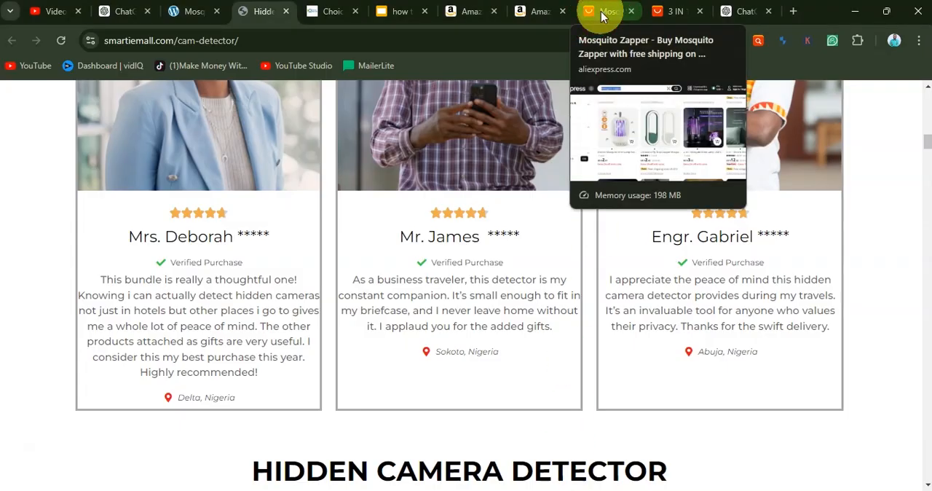
# Step: Switch to the AliExpress page of the 3 IN 1 mosquito swatter and examine its customer reviews filtered to those with pictures
pyautogui.click(602, 15)
pyautogui.click(670, 13)
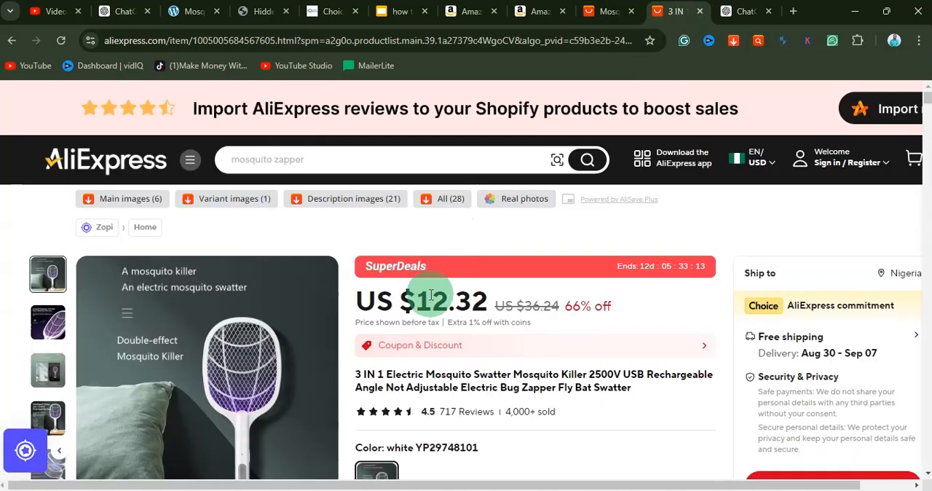
pyautogui.scroll(-15, 430, 299)
pyautogui.scroll(-3, 417, 320)
pyautogui.scroll(2, 415, 321)
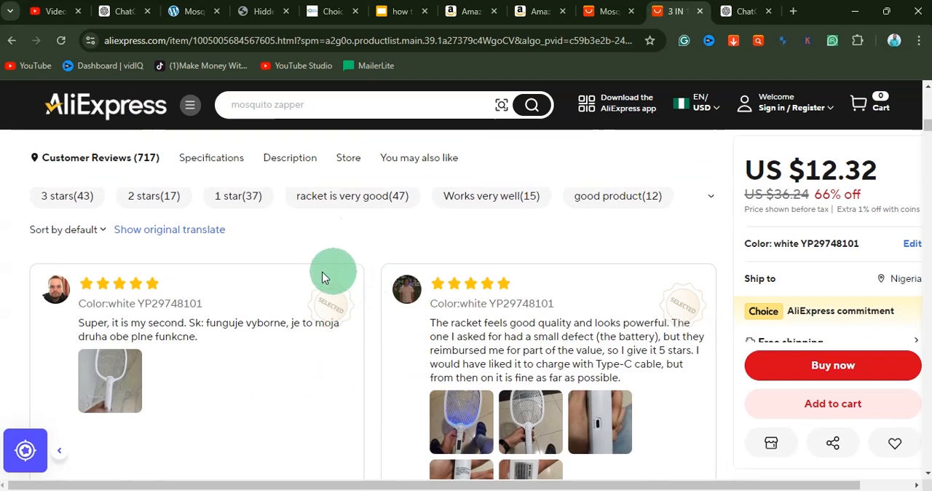
pyautogui.scroll(1, 327, 270)
pyautogui.click(131, 236)
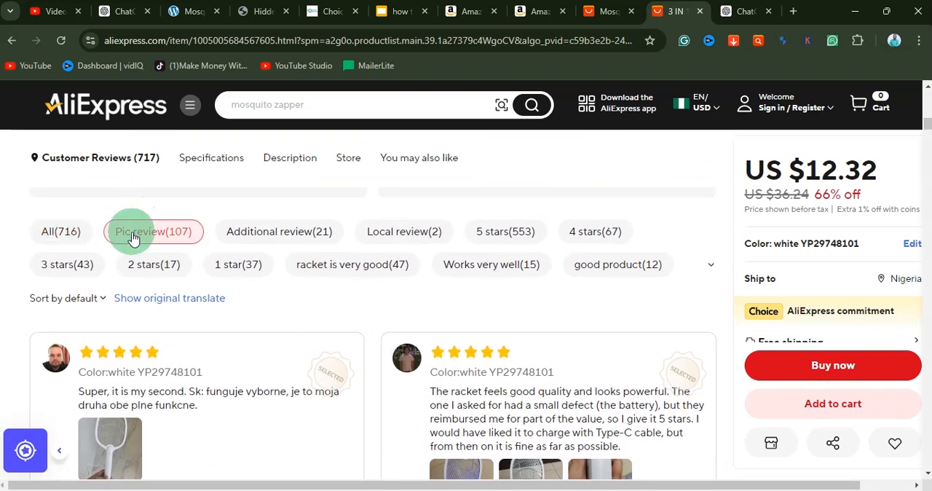
pyautogui.scroll(-1, 313, 291)
pyautogui.scroll(-1, 329, 311)
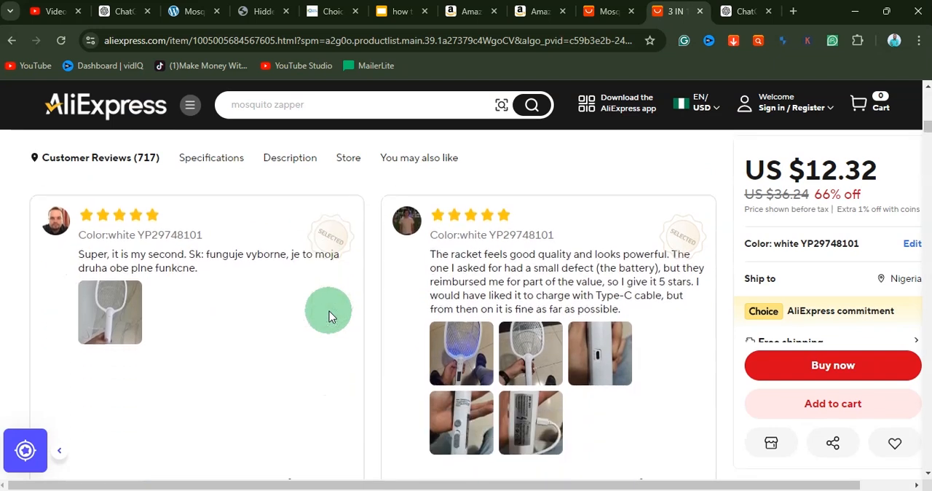
# Step: Open the complete list of customer reviews for the mosquito swatter and browse to the reviews with photos
pyautogui.scroll(-3, 329, 310)
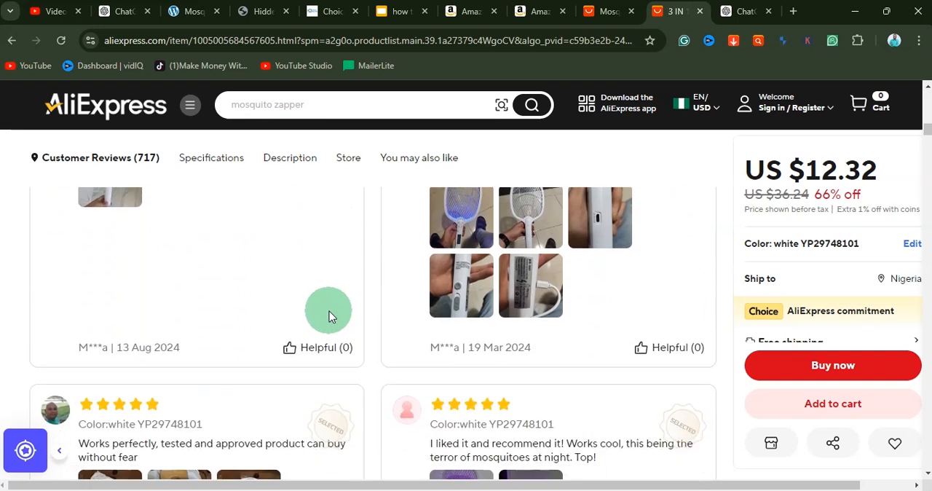
pyautogui.scroll(-2, 329, 311)
pyautogui.scroll(-3, 329, 311)
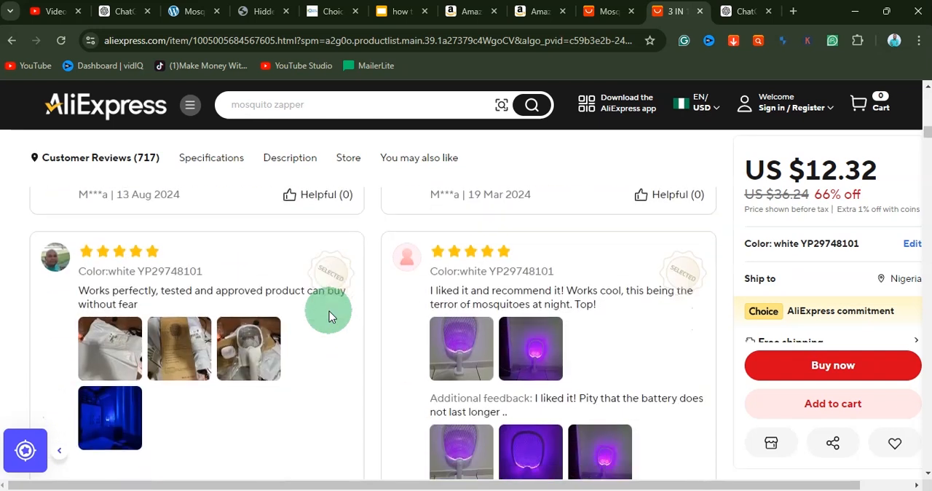
pyautogui.click(397, 399)
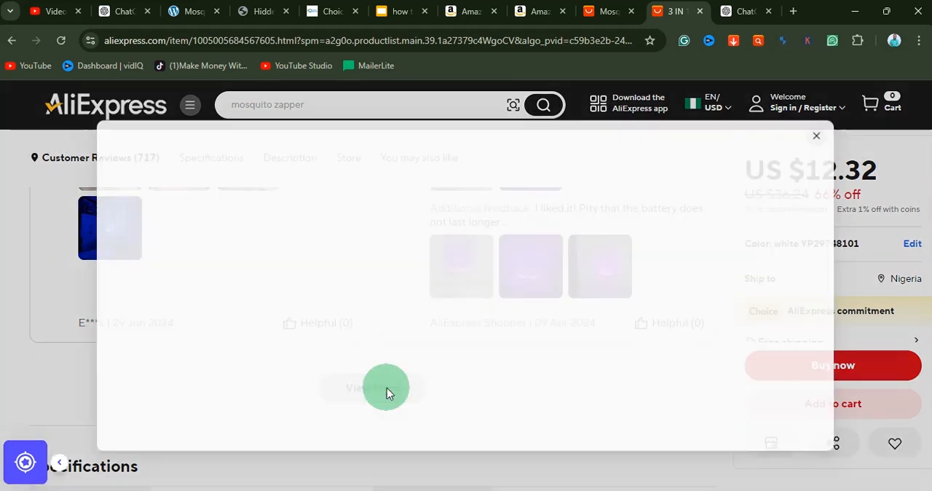
pyautogui.scroll(-1, 506, 301)
pyautogui.scroll(-3, 506, 301)
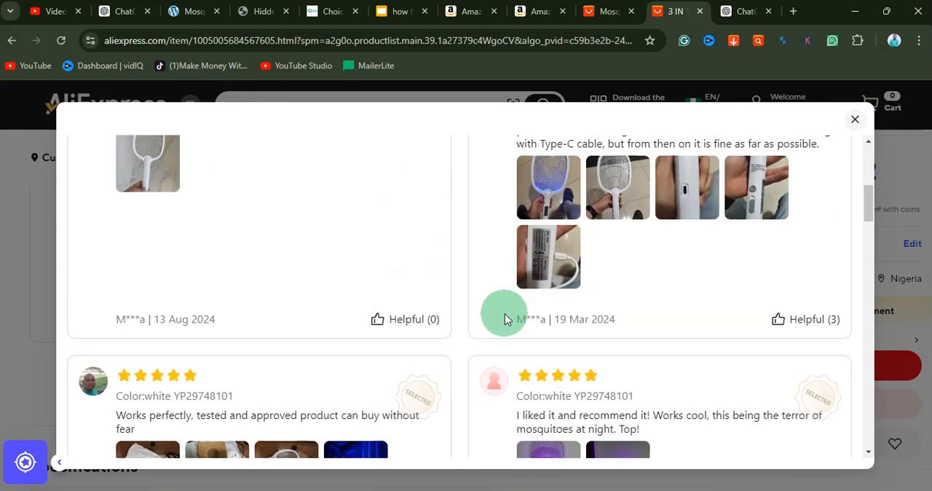
# Step: Download the high-quality review photo of the blue-lit racket held above a tiled floor with AliSavePlus, and return to the review list
pyautogui.click(557, 203)
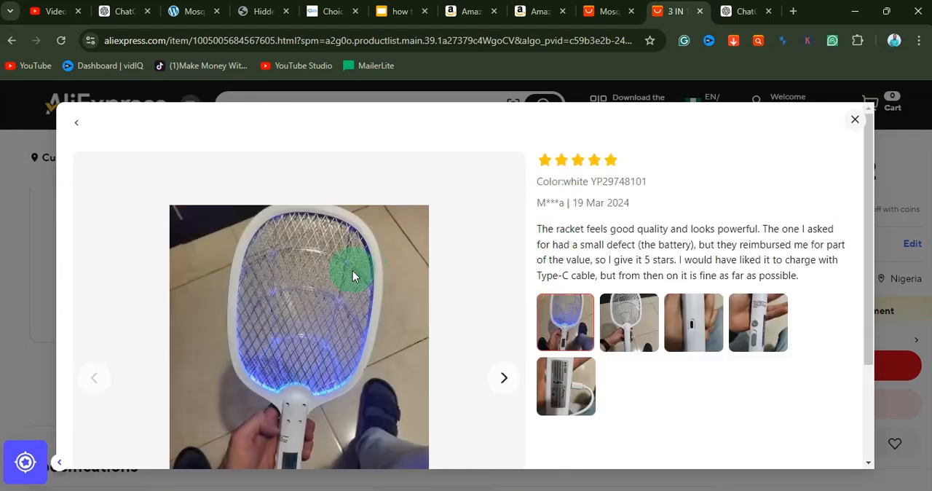
pyautogui.scroll(-2, 354, 273)
pyautogui.rightClick(343, 237)
pyautogui.click(333, 216)
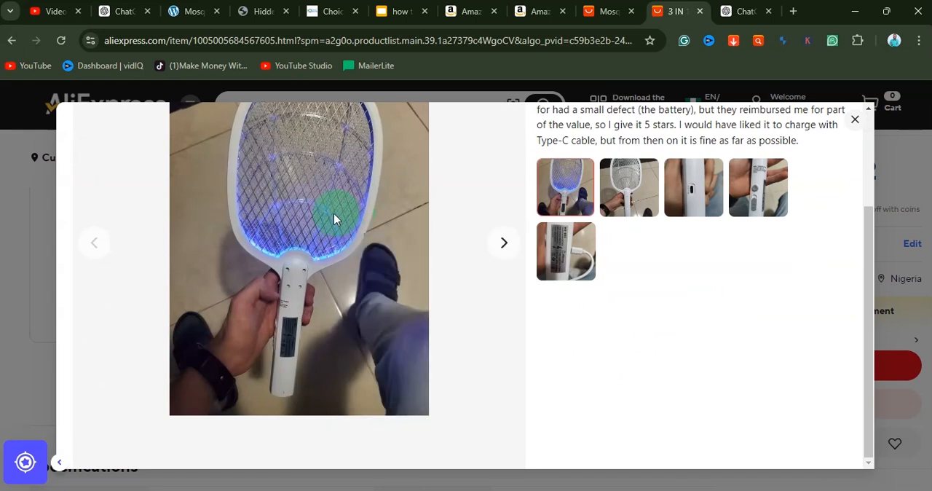
pyautogui.rightClick(326, 215)
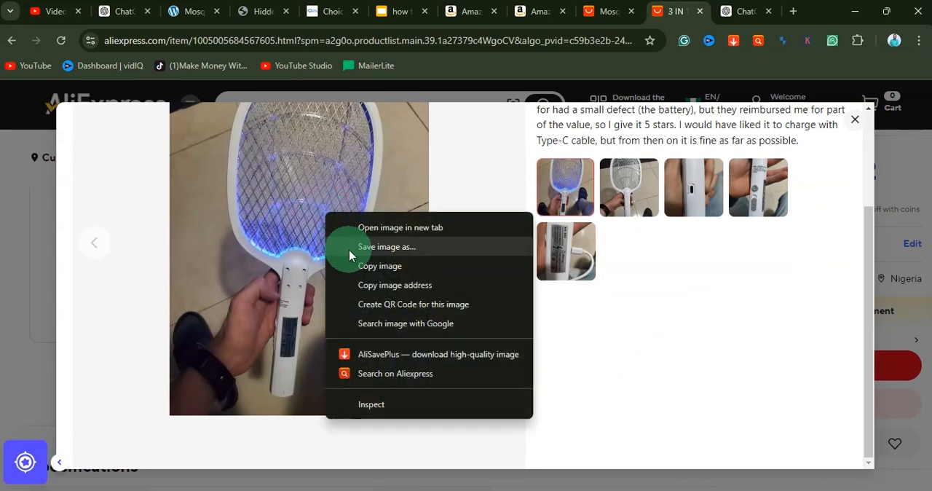
pyautogui.click(405, 362)
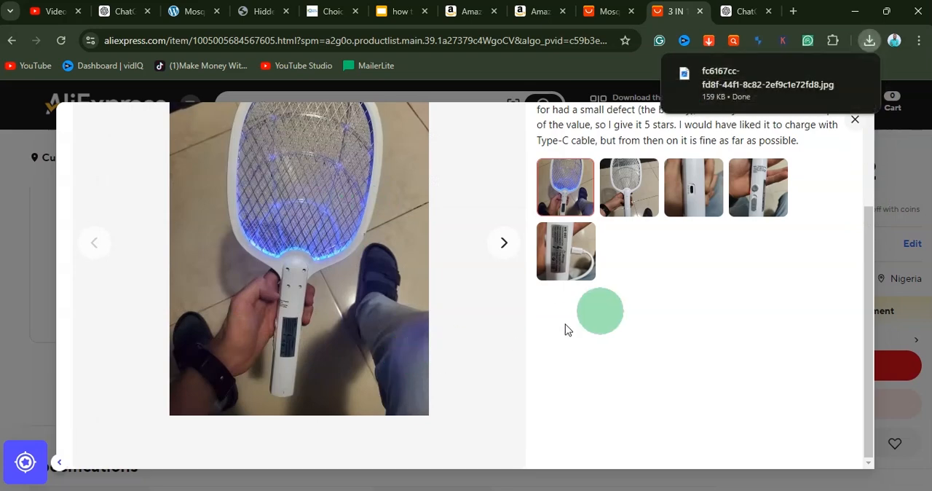
pyautogui.scroll(3, 268, 282)
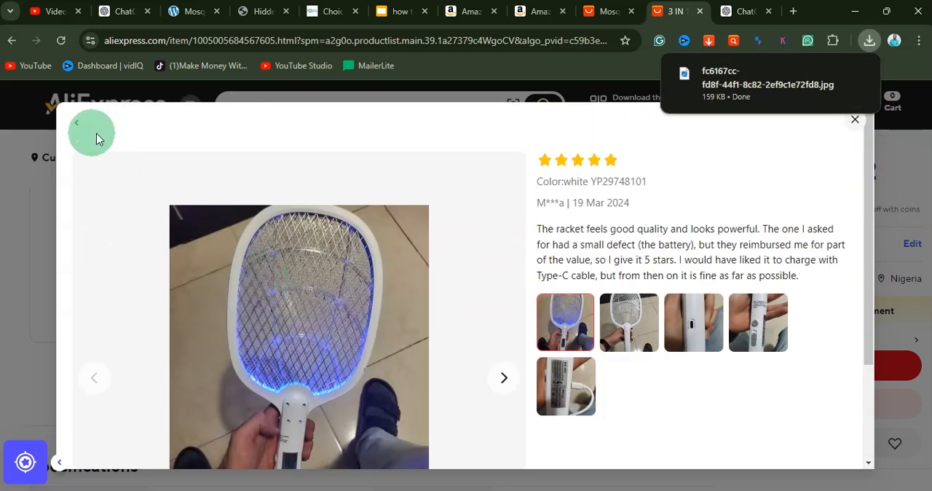
pyautogui.click(76, 124)
# Step: Download the high-quality review photo of the racket charging on a brown sofa with AliSavePlus, and return to the review list
pyautogui.scroll(-3, 480, 348)
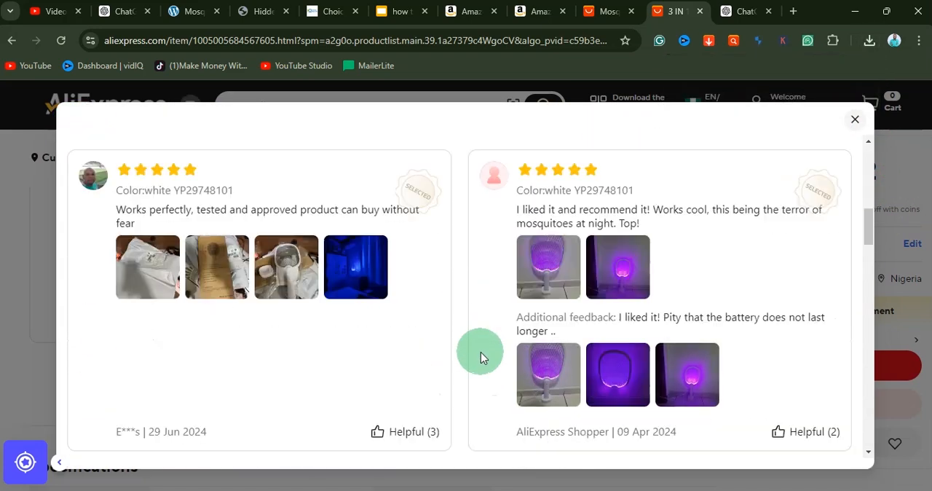
pyautogui.scroll(-5, 480, 357)
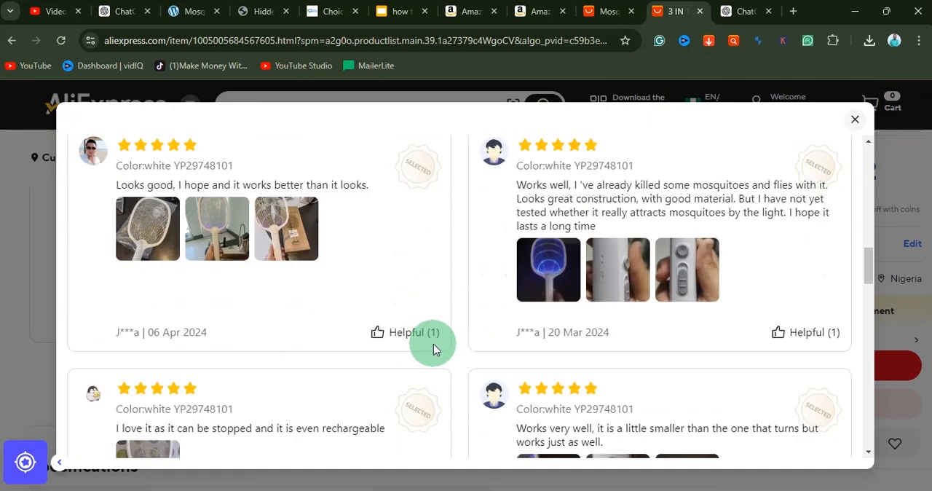
pyautogui.scroll(-7, 433, 349)
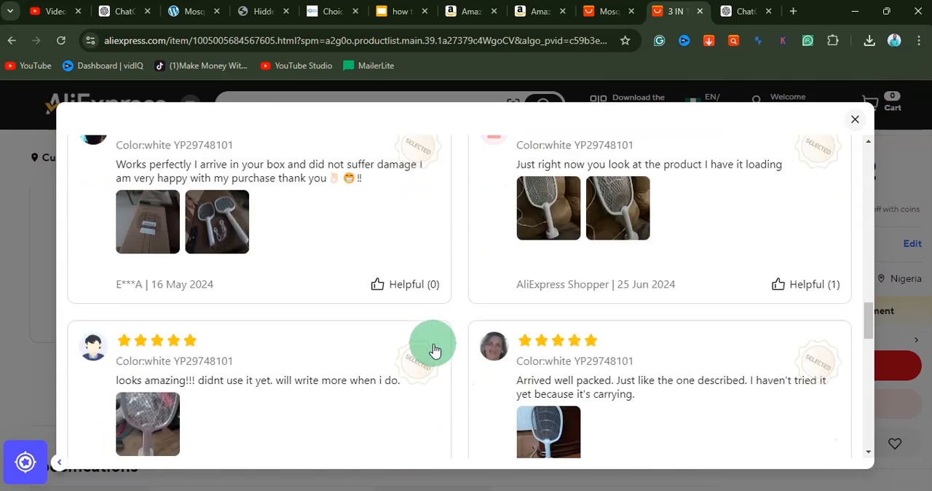
pyautogui.click(564, 239)
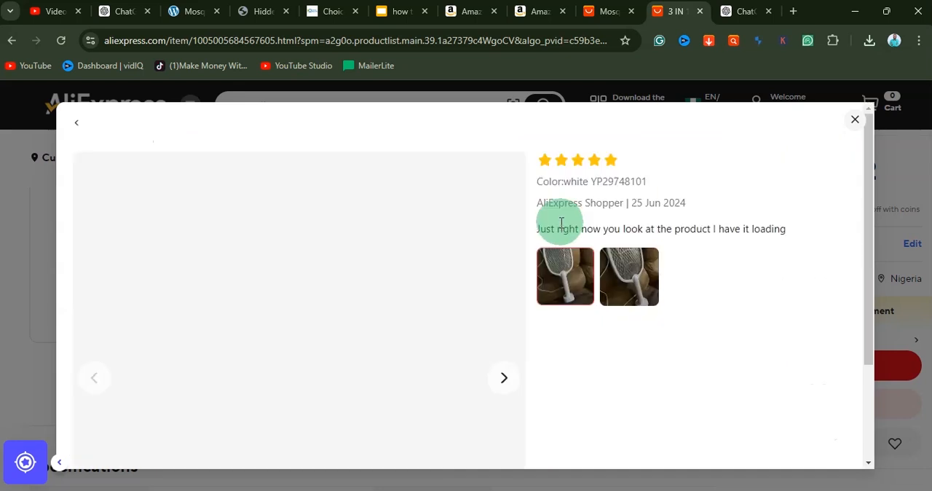
pyautogui.rightClick(326, 271)
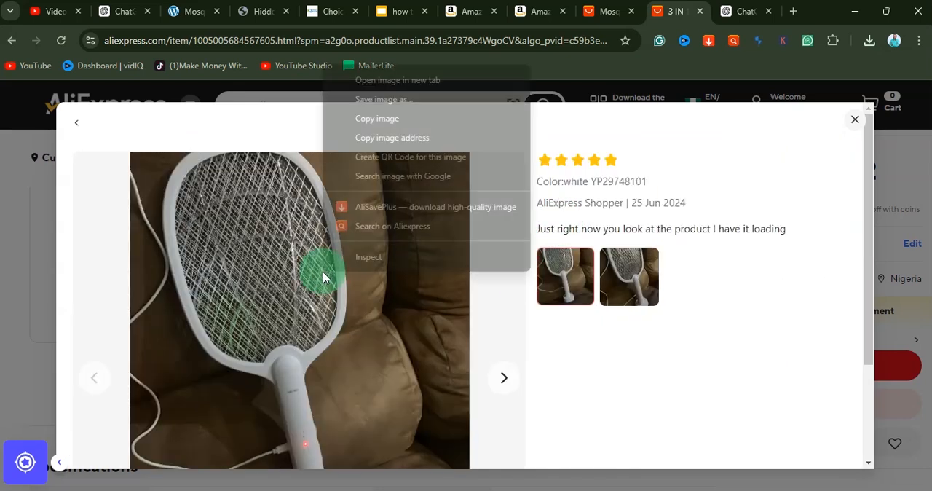
pyautogui.click(385, 209)
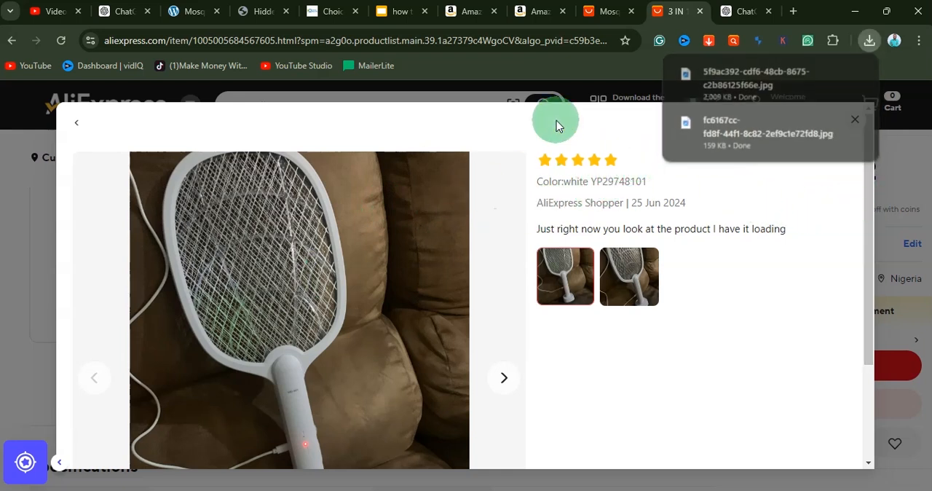
pyautogui.click(76, 122)
# Step: Examine more customer review photos of the swatter in enlarged view for further usable pictures
pyautogui.scroll(-3, 347, 331)
pyautogui.scroll(-3, 347, 334)
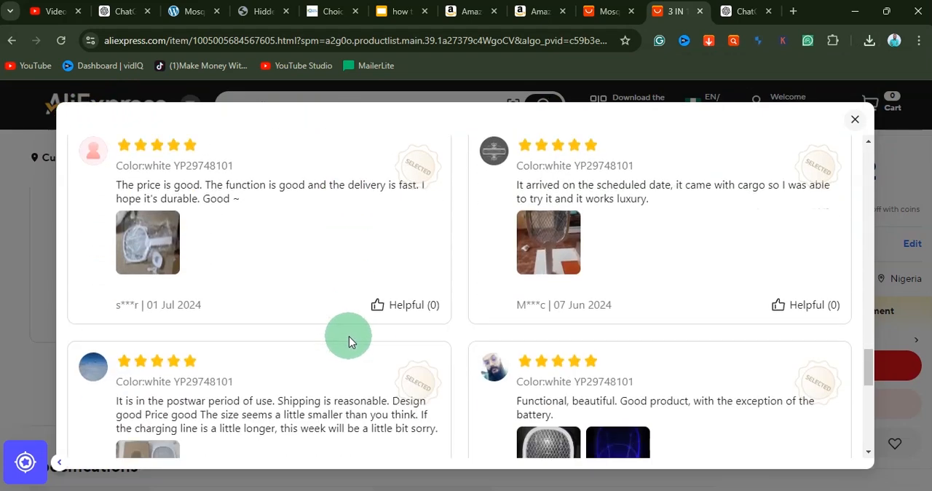
pyautogui.scroll(-3, 349, 335)
pyautogui.click(624, 264)
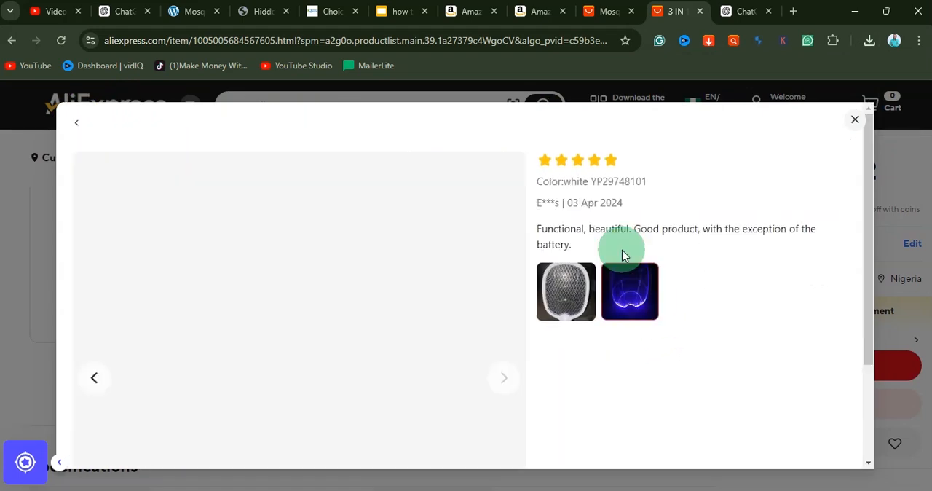
pyautogui.scroll(-2, 305, 295)
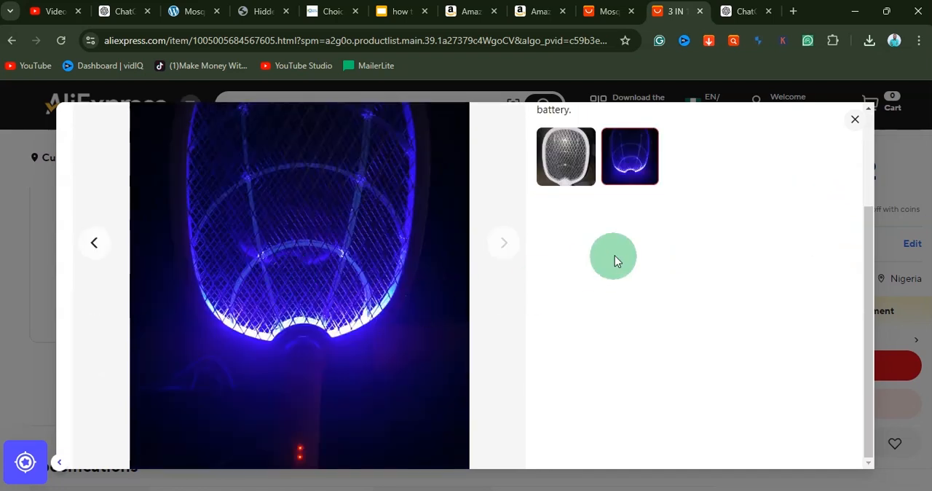
pyautogui.click(590, 179)
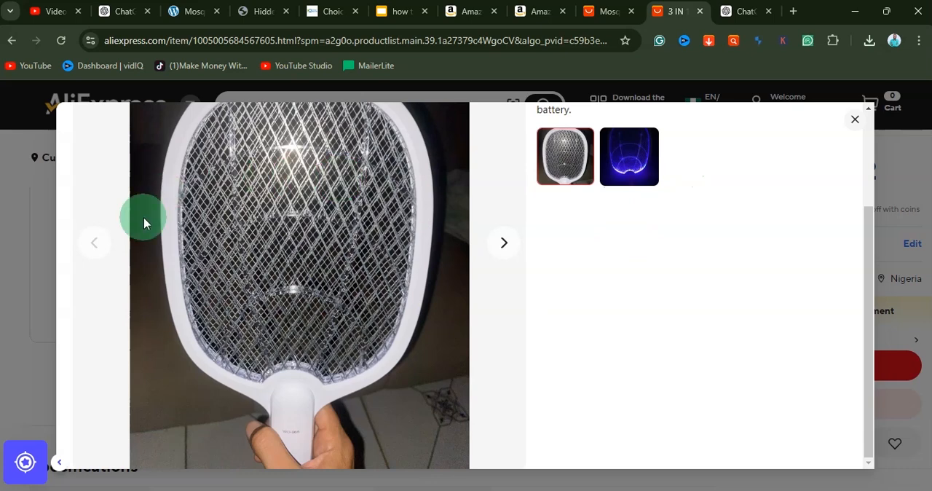
pyautogui.scroll(2, 144, 216)
pyautogui.click(75, 123)
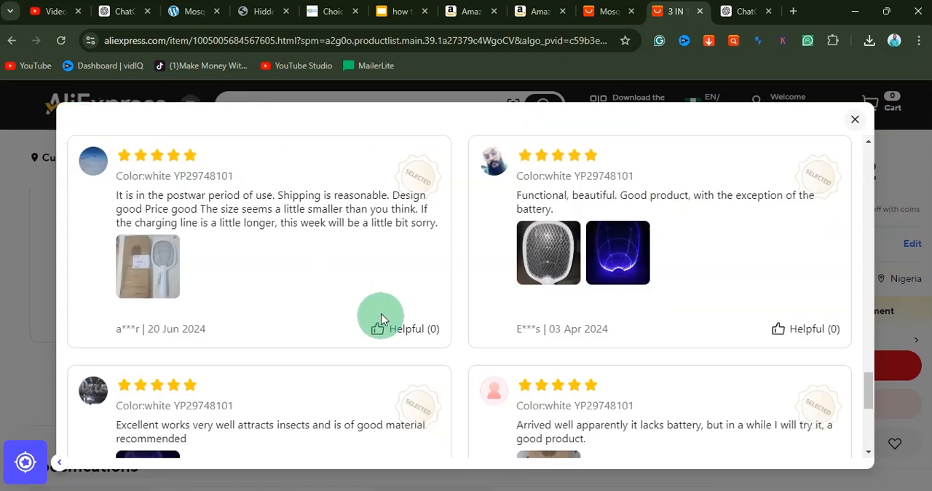
pyautogui.scroll(-9, 380, 320)
pyautogui.scroll(-5, 380, 326)
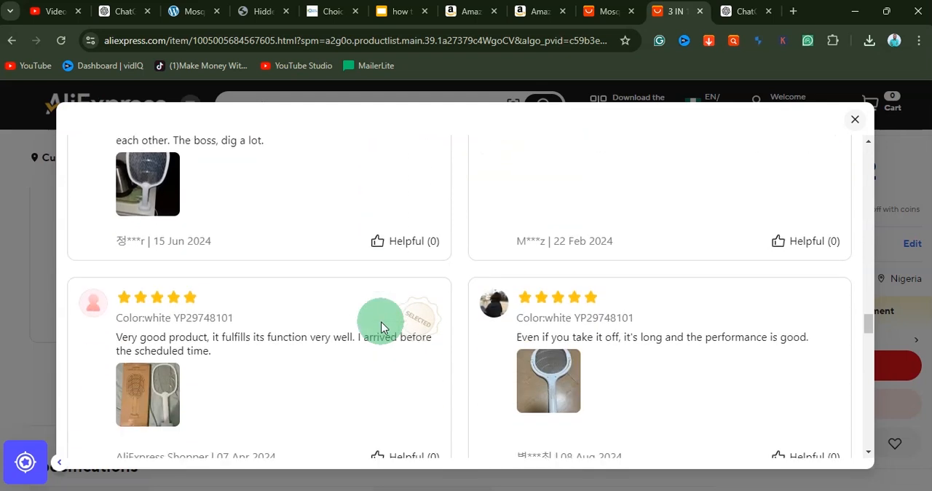
pyautogui.click(164, 200)
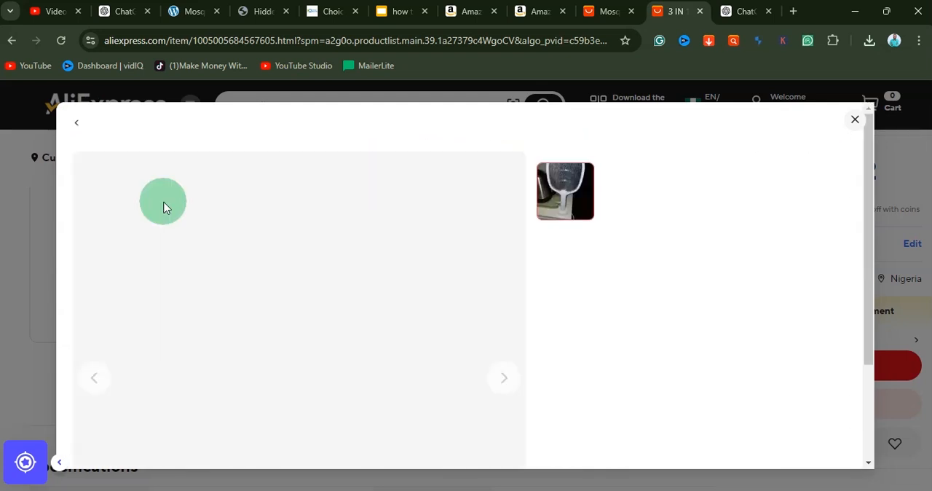
# Step: Switch to the Amazon reviews page of the YISSVIC electric fly swatter and look through its five-star reviews
pyautogui.click(541, 13)
pyautogui.scroll(-4, 384, 326)
pyautogui.scroll(13, 384, 325)
pyautogui.scroll(15, 384, 326)
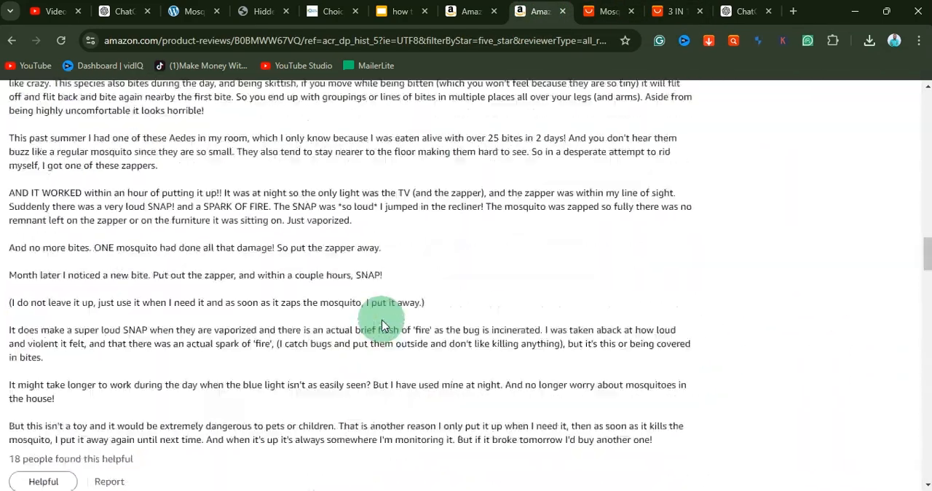
pyautogui.scroll(8, 384, 325)
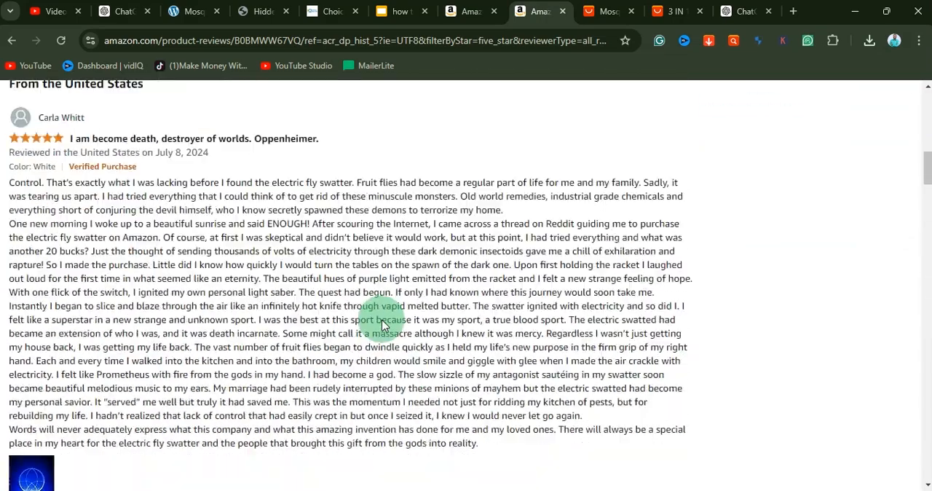
pyautogui.scroll(1, 381, 324)
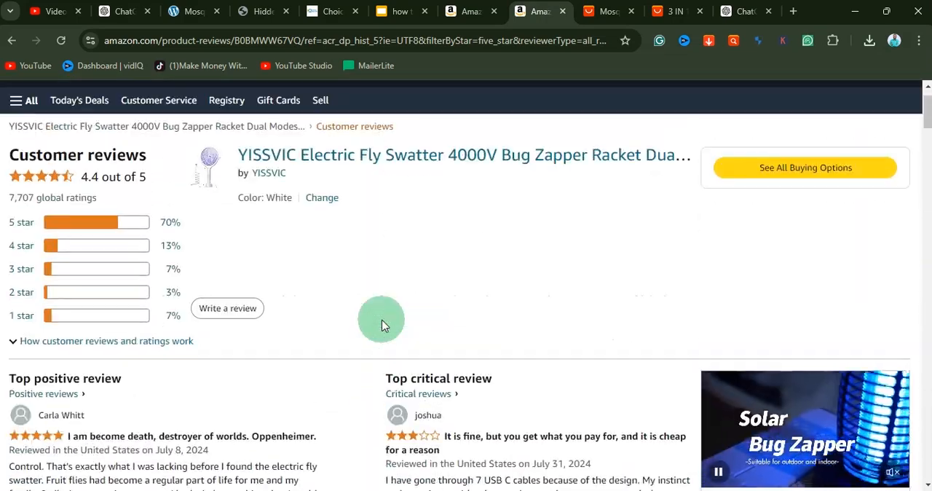
pyautogui.scroll(2, 391, 309)
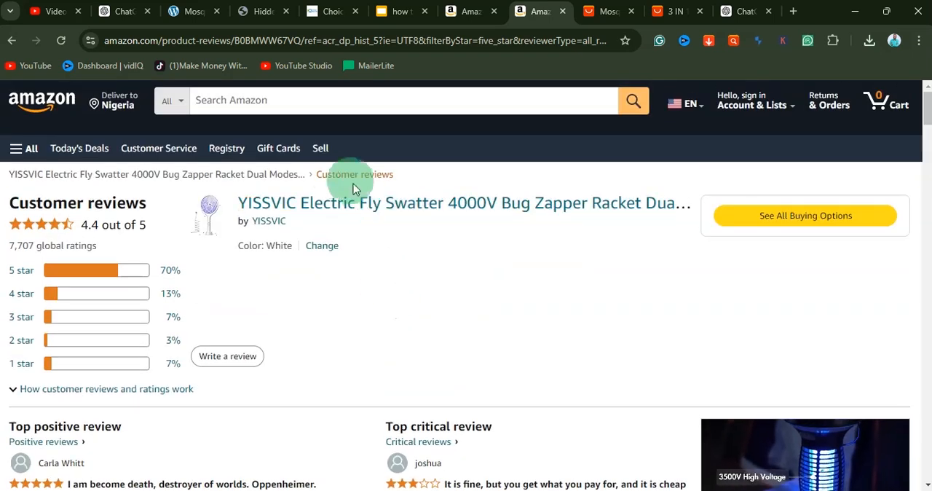
# Step: Return to the YISSVIC swatter's product page and open the gallery of all customer review photos
pyautogui.click(11, 41)
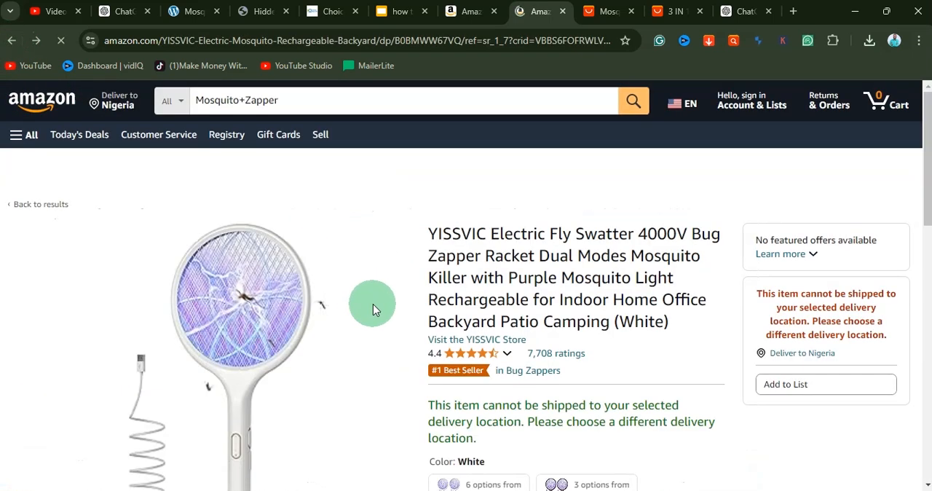
pyautogui.scroll(-15, 373, 309)
pyautogui.scroll(-10, 361, 328)
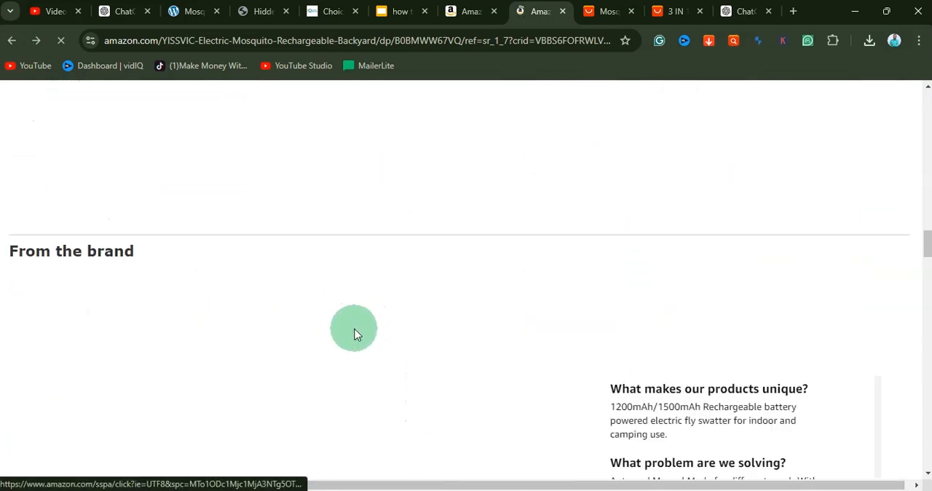
pyautogui.scroll(-15, 352, 344)
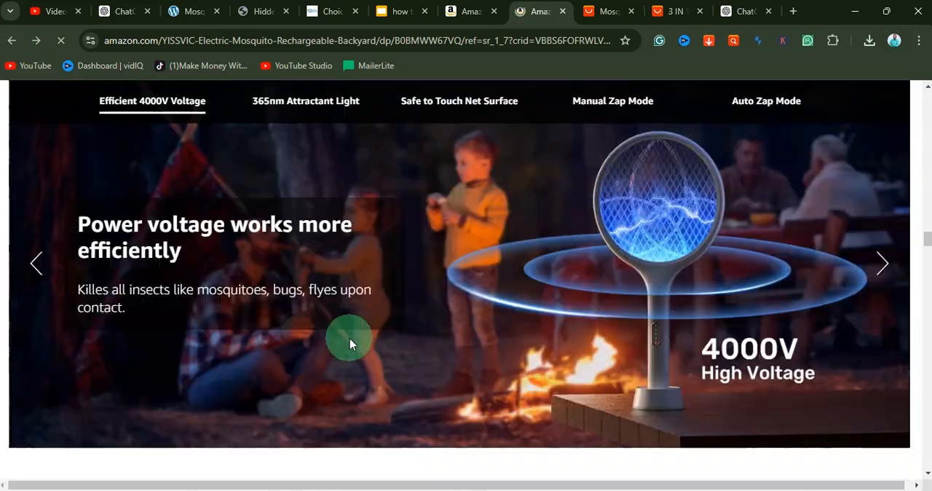
pyautogui.scroll(-15, 337, 359)
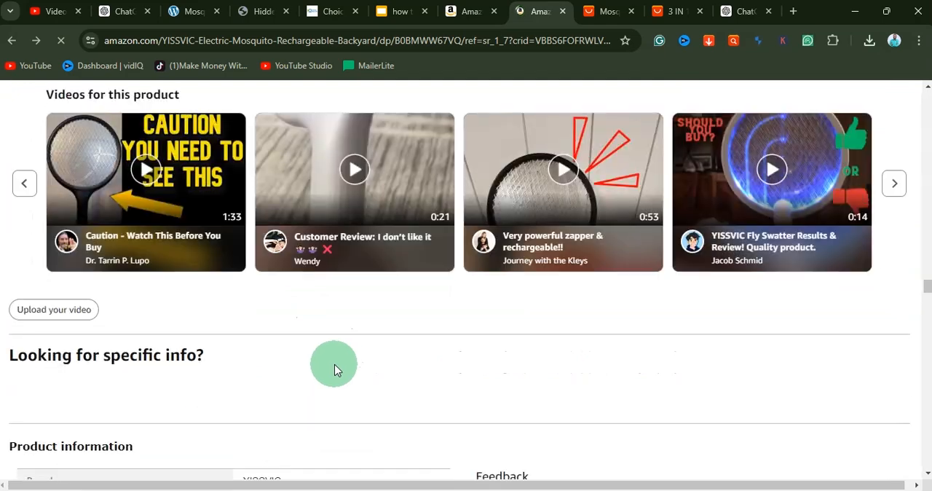
pyautogui.scroll(3, 328, 357)
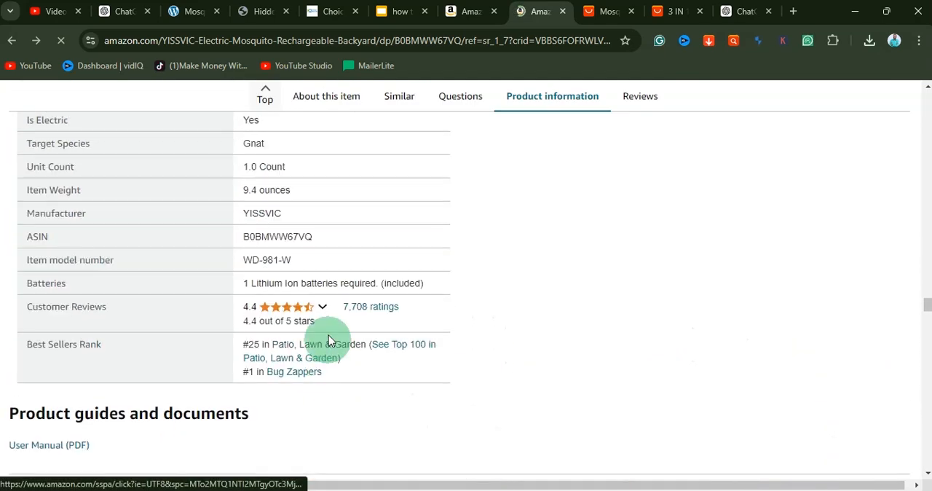
pyautogui.click(379, 310)
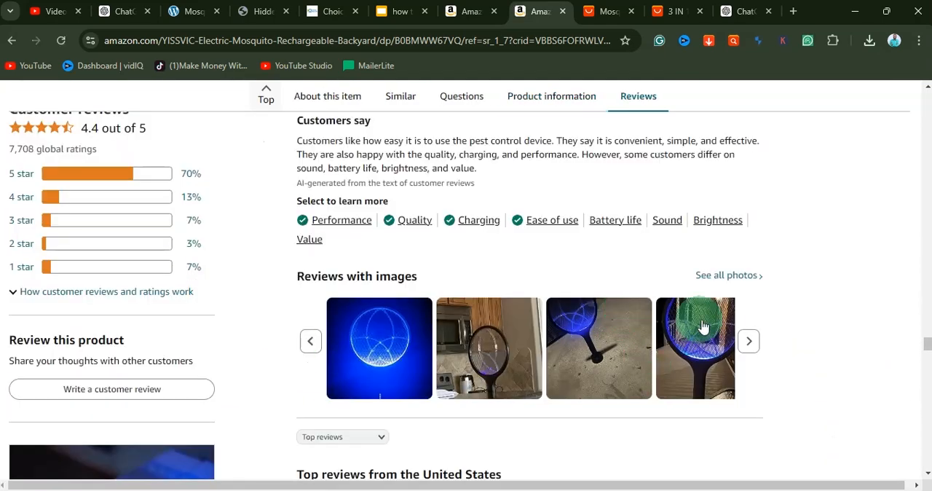
pyautogui.click(721, 283)
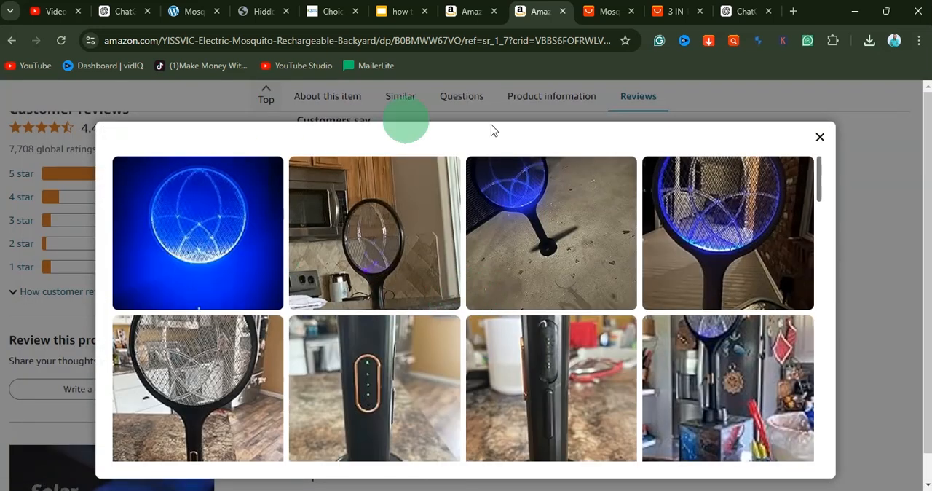
# Step: Open the review photo of the glowing blue racket beside the brick wall in the customer photo gallery and download it
pyautogui.scroll(-1, 635, 264)
pyautogui.scroll(1, 632, 262)
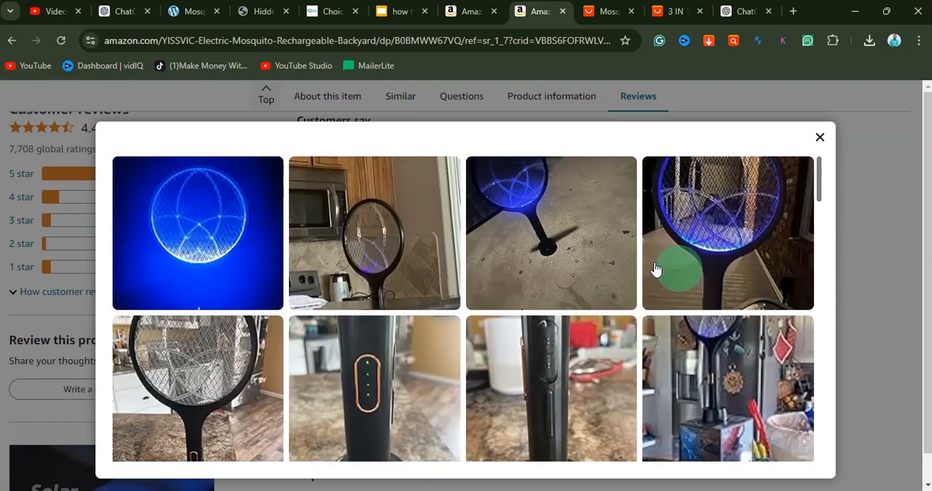
pyautogui.click(759, 254)
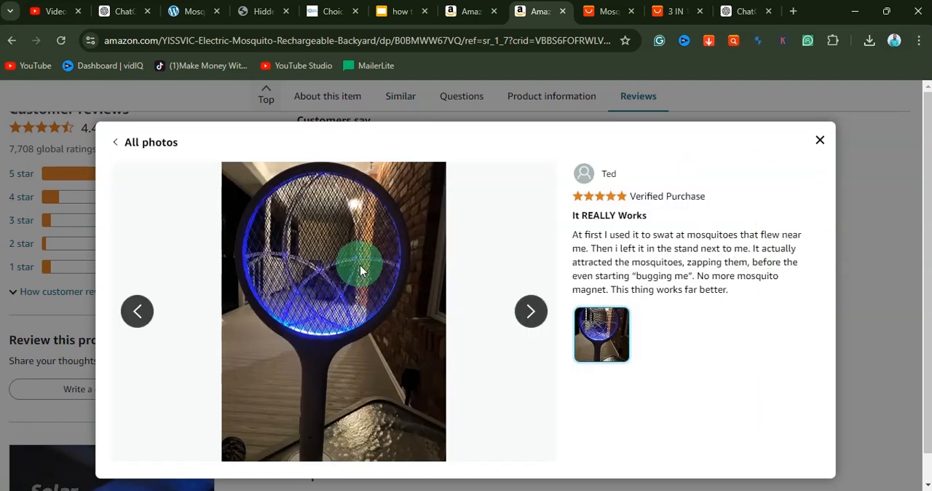
pyautogui.rightClick(359, 265)
pyautogui.click(414, 307)
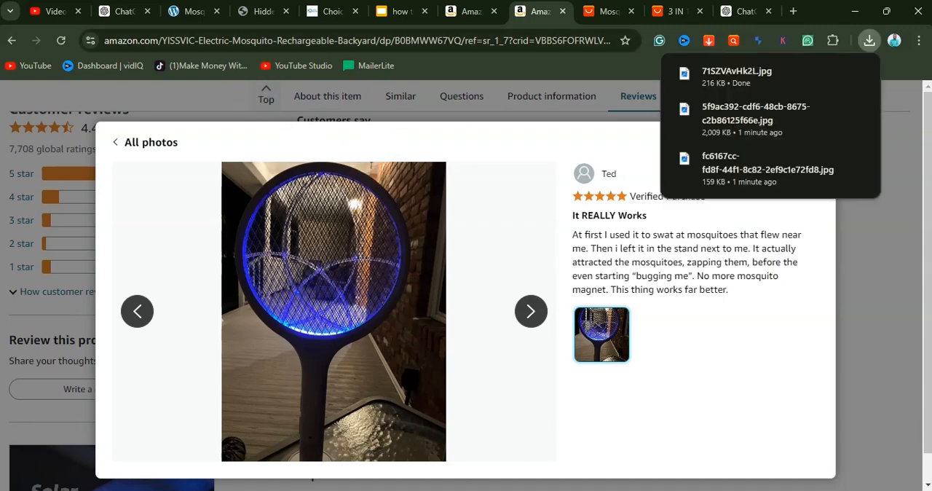
# Step: Switch to the Elementor editor and replace the first review card's picture with the downloaded glowing racket photo, 71SZVAvHk2L.jpg
pyautogui.click(540, 490)
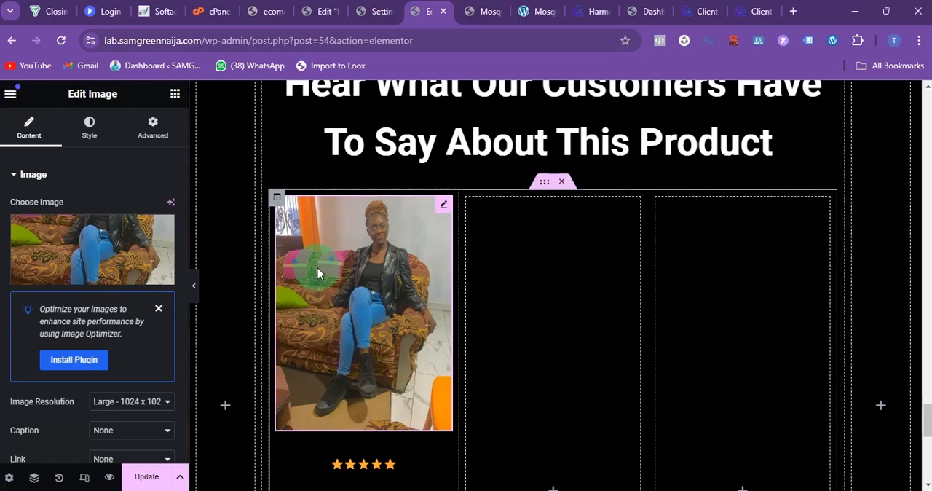
pyautogui.click(114, 255)
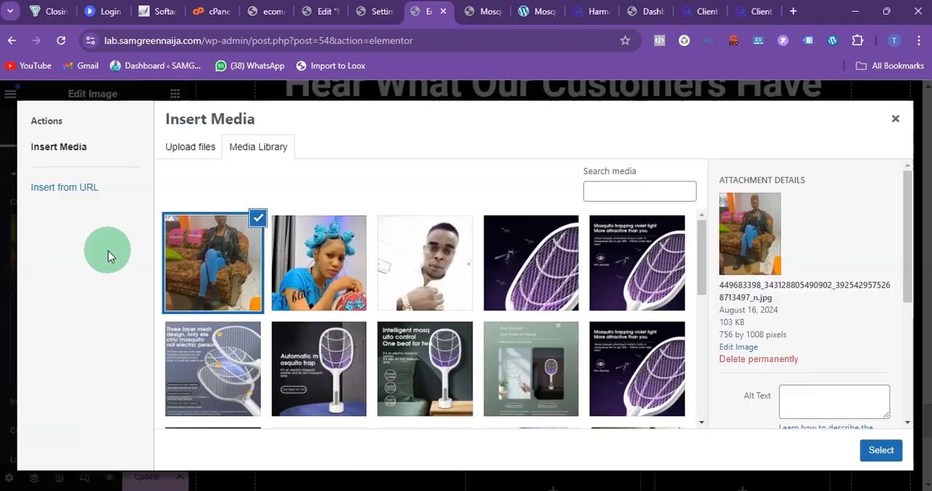
pyautogui.click(207, 150)
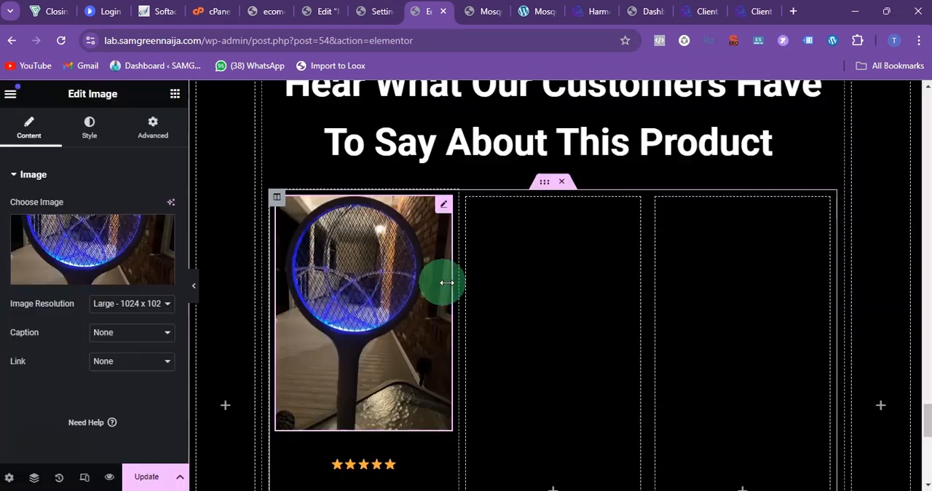
pyautogui.scroll(-2, 426, 292)
pyautogui.scroll(1, 427, 294)
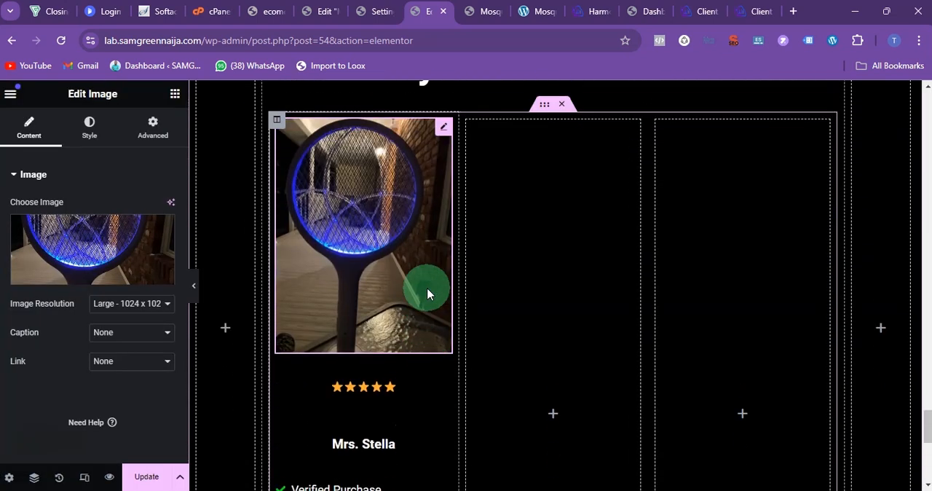
# Step: Set the font size of the first card's star rating to 22 px
pyautogui.scroll(-1, 393, 371)
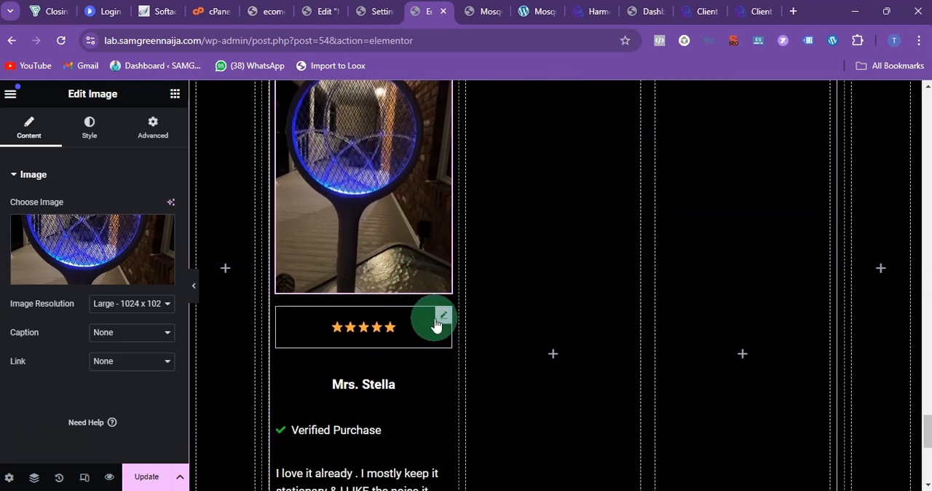
pyautogui.click(441, 318)
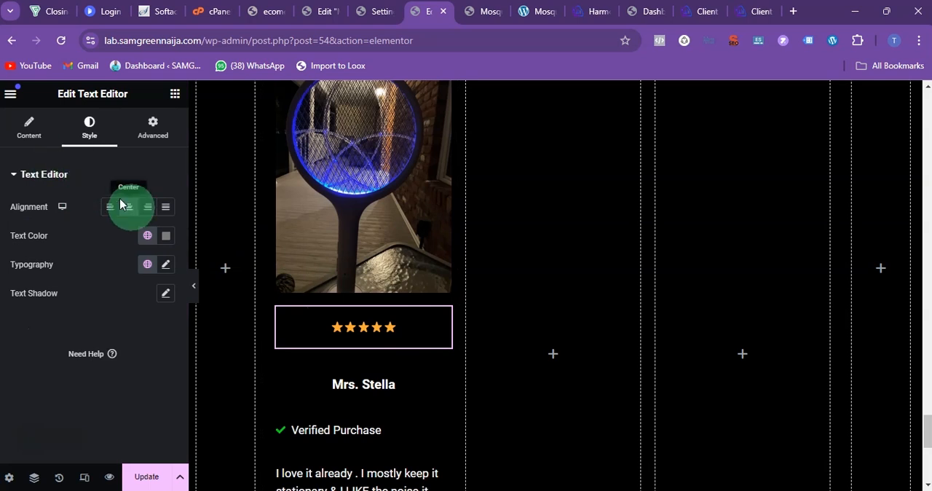
pyautogui.click(166, 266)
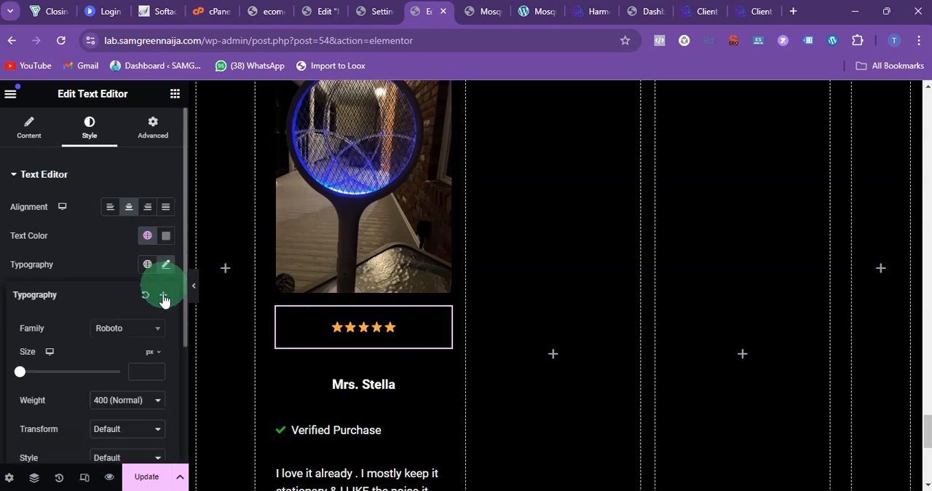
pyautogui.click(152, 367)
pyautogui.write('22')
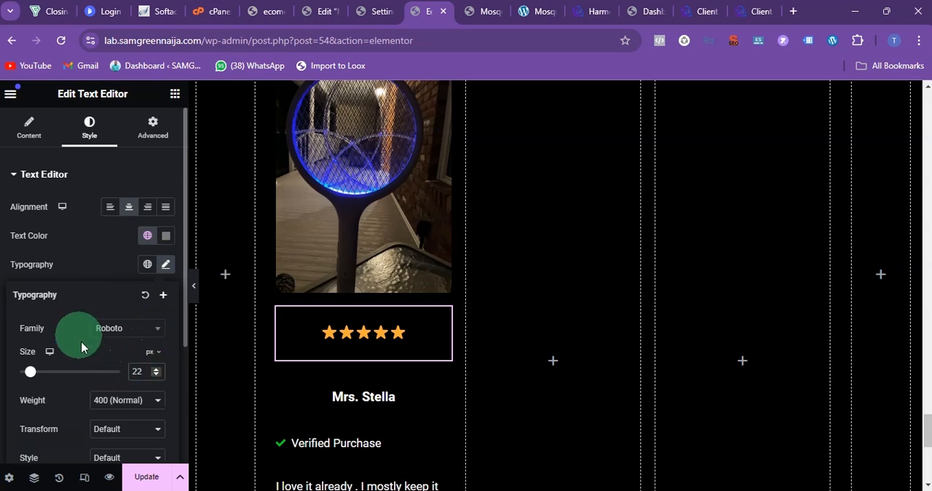
# Step: Unlink the star rating's margin values and set its top and bottom margins to -28 px
pyautogui.click(152, 128)
pyautogui.click(166, 221)
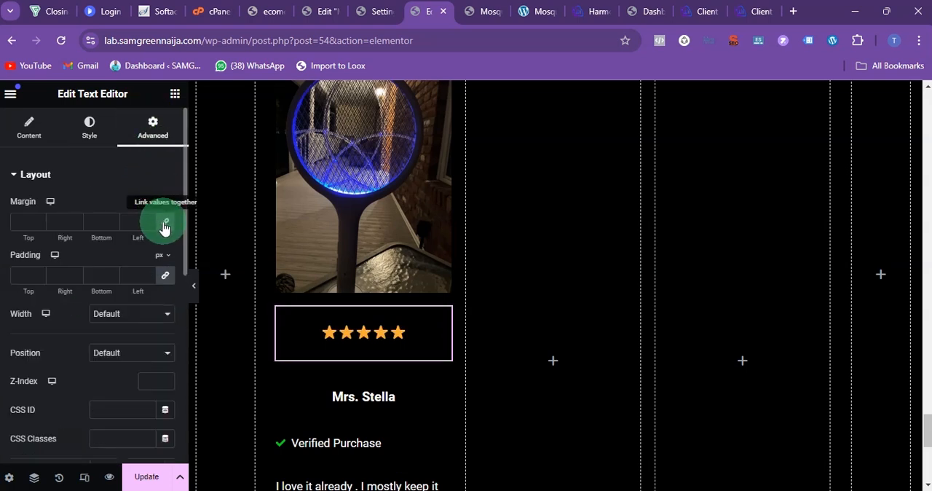
pyautogui.click(112, 225)
pyautogui.click(113, 225)
pyautogui.click(113, 225)
pyautogui.click(113, 225)
pyautogui.click(113, 225)
pyautogui.click(113, 225)
pyautogui.click(112, 225)
pyautogui.click(113, 224)
pyautogui.click(113, 225)
pyautogui.click(113, 225)
pyautogui.click(113, 225)
pyautogui.click(113, 225)
pyautogui.click(113, 225)
pyautogui.click(113, 225)
pyautogui.click(113, 225)
pyautogui.click(113, 225)
pyautogui.click(114, 225)
pyautogui.click(113, 225)
pyautogui.click(114, 225)
pyautogui.click(114, 225)
pyautogui.click(114, 225)
pyautogui.click(113, 225)
pyautogui.click(113, 225)
pyautogui.click(114, 225)
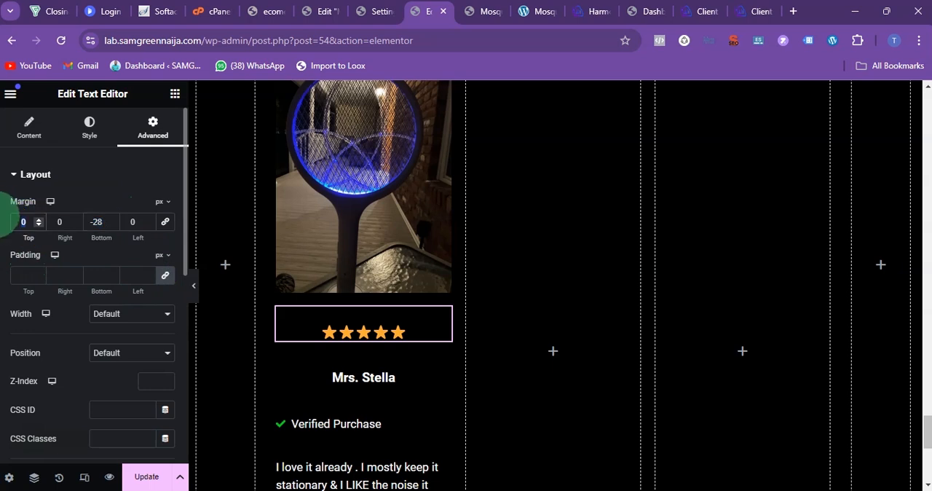
pyautogui.write('-28')
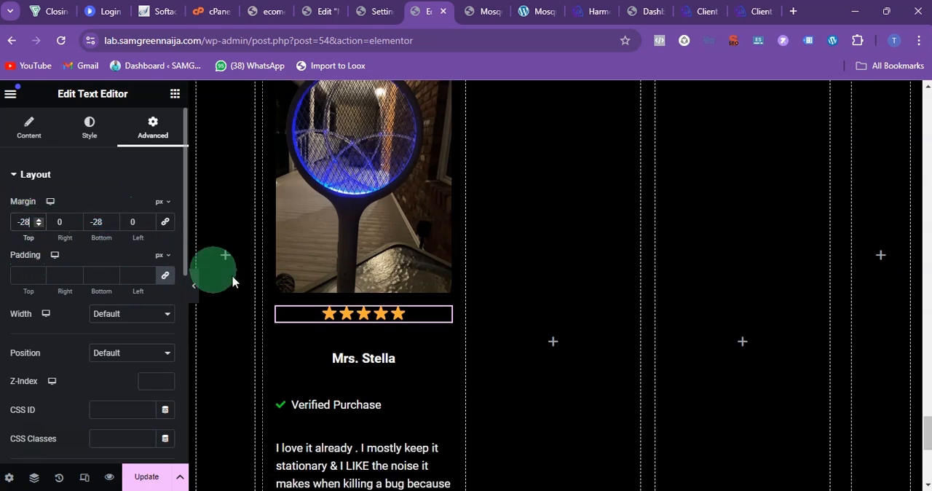
# Step: Unlink the margins of the customer name below the stars and set its top and bottom margins to -28 px
pyautogui.click(357, 354)
pyautogui.click(152, 125)
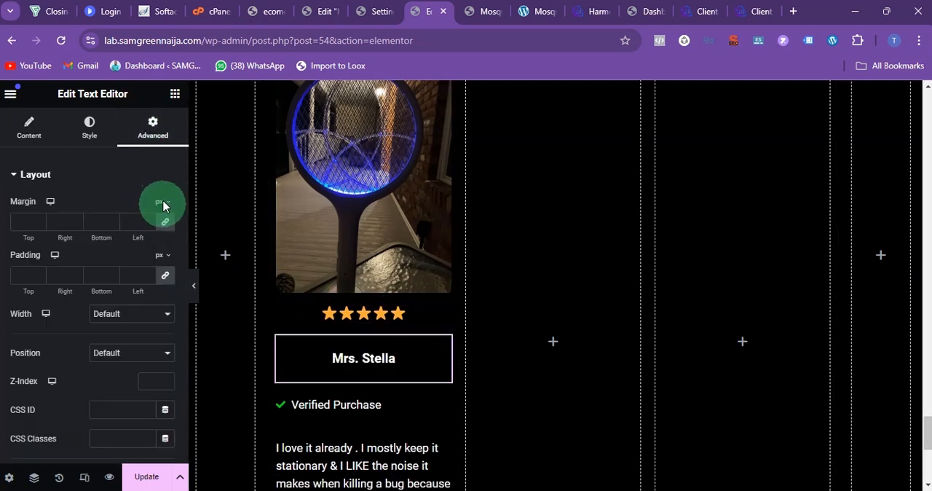
pyautogui.click(93, 222)
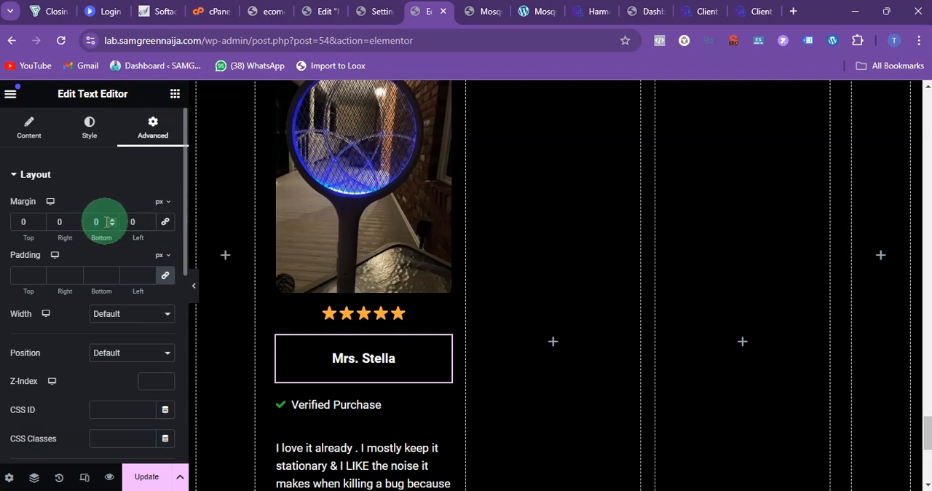
pyautogui.write('-28')
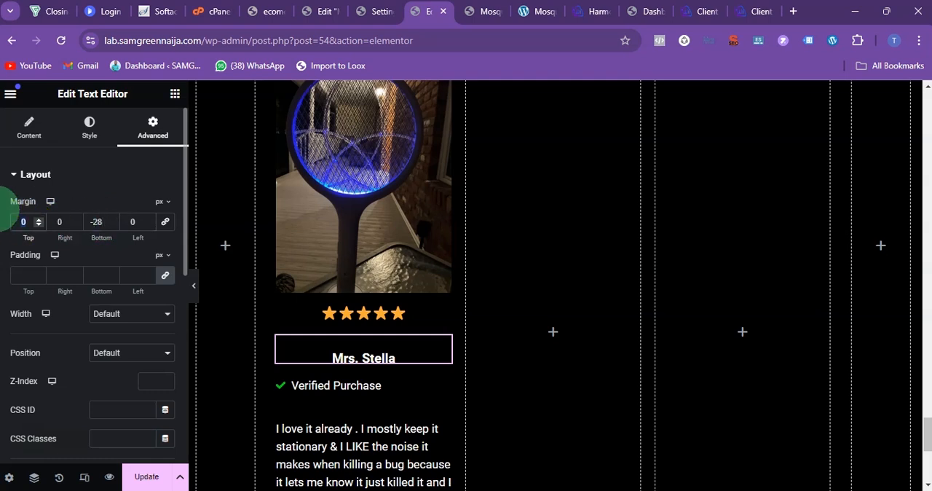
pyautogui.write('-28')
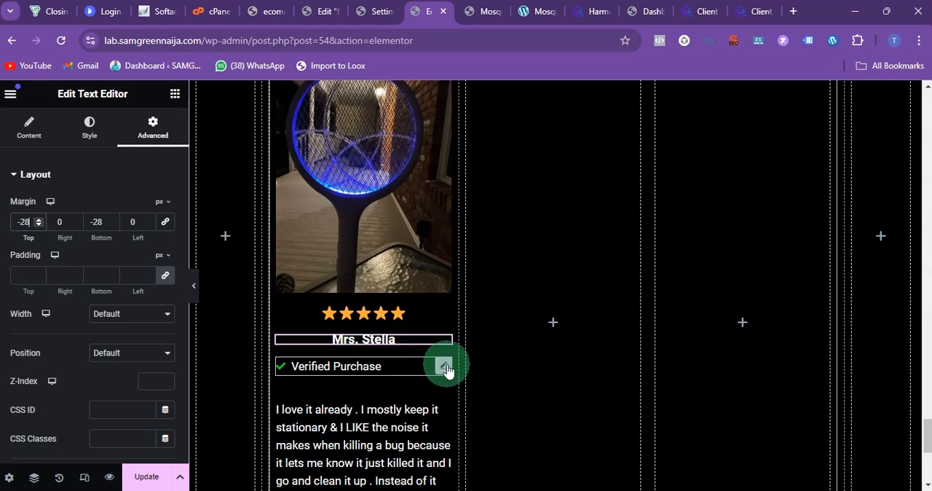
# Step: Center the Verified Purchase icon list in the first review card
pyautogui.click(445, 367)
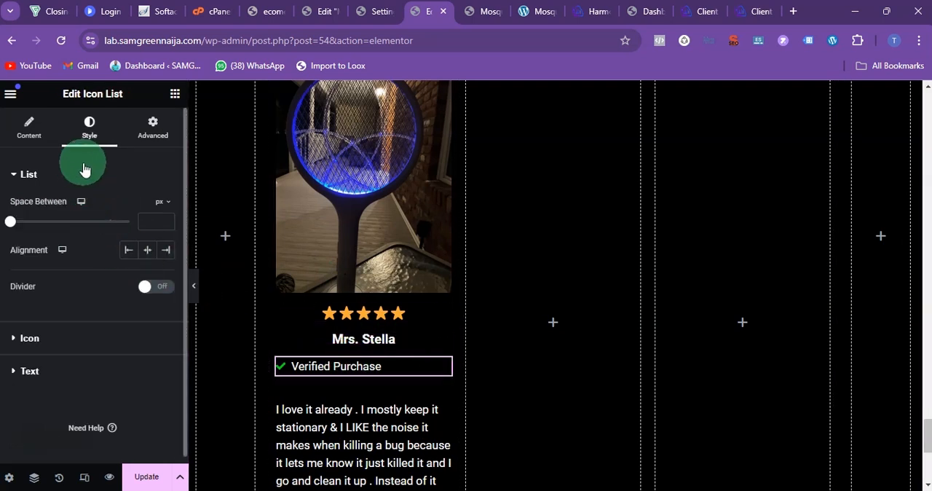
pyautogui.click(30, 126)
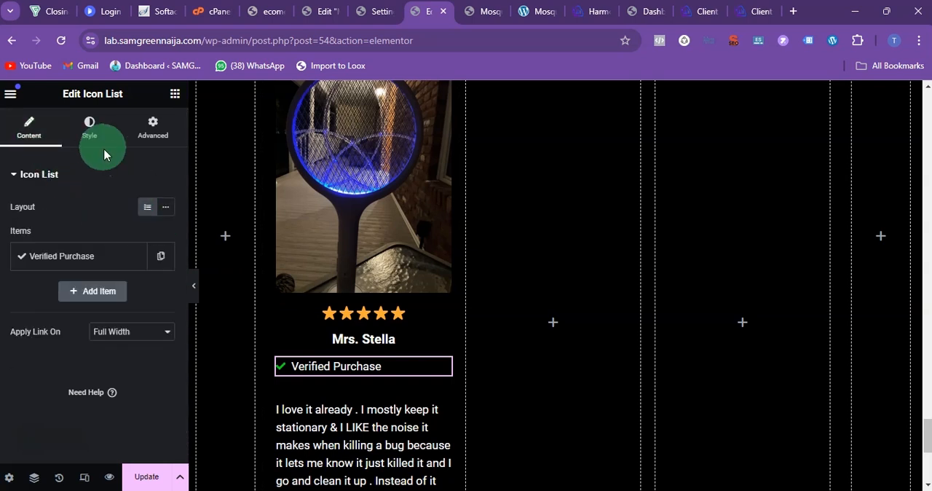
pyautogui.click(95, 131)
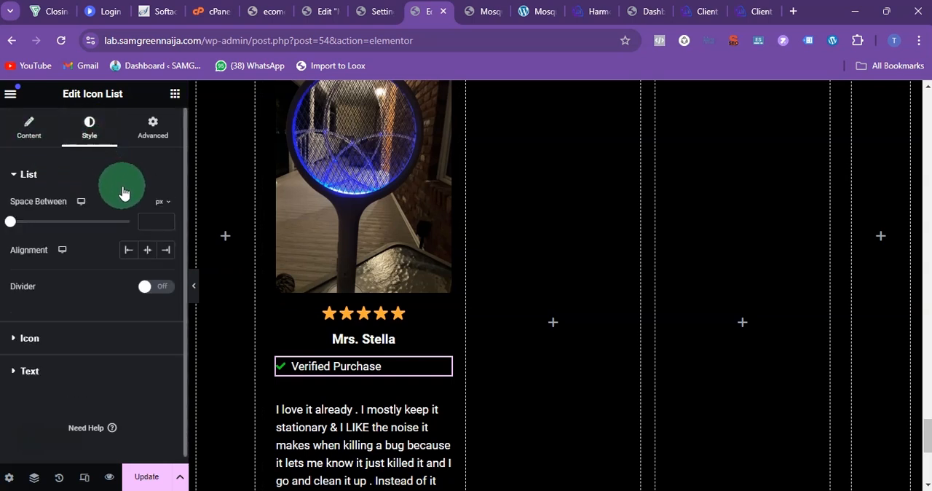
pyautogui.click(147, 254)
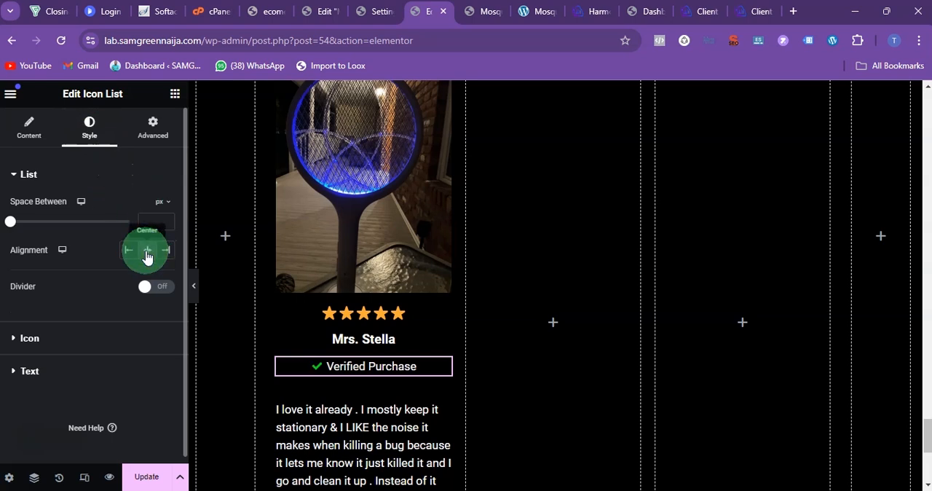
pyautogui.scroll(-1, 441, 357)
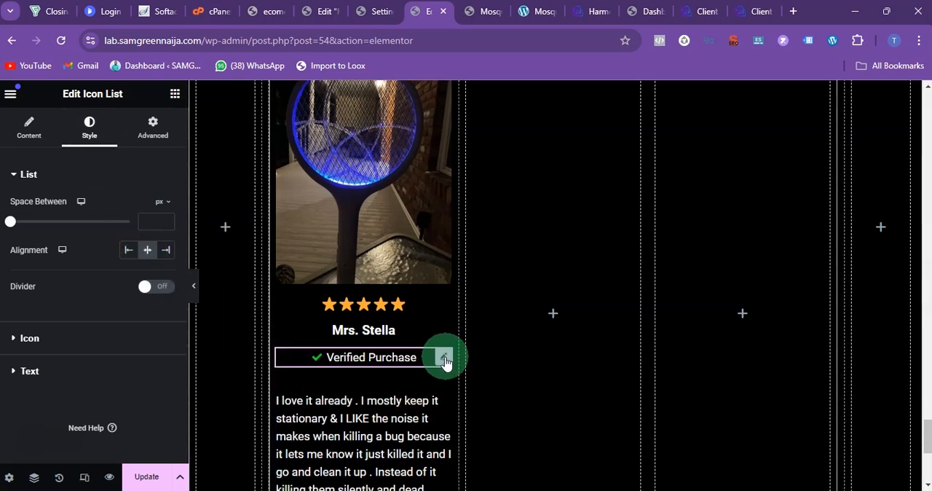
# Step: Center the first card's review text and set its font size to 17 px
pyautogui.click(442, 330)
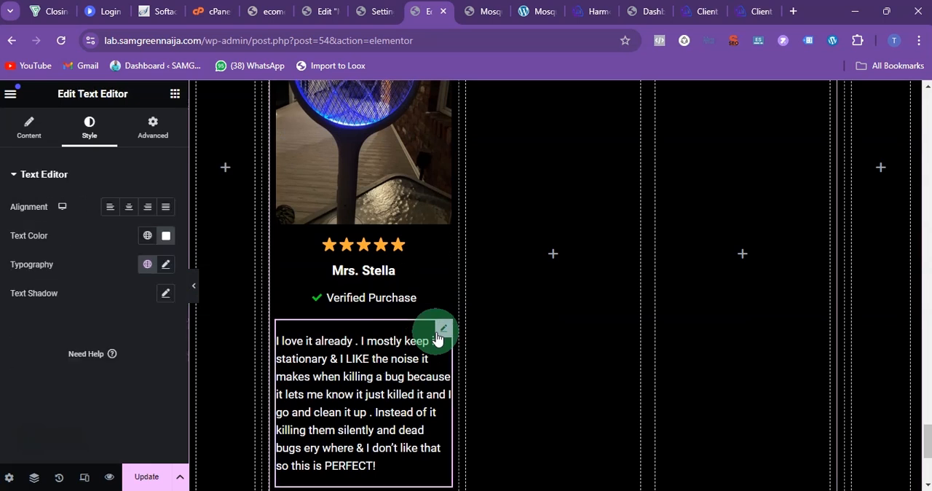
pyautogui.click(130, 208)
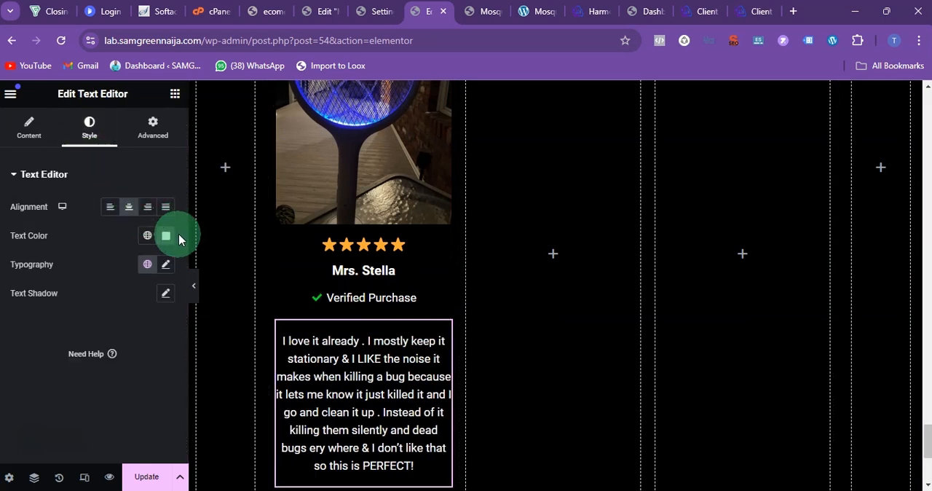
pyautogui.click(165, 264)
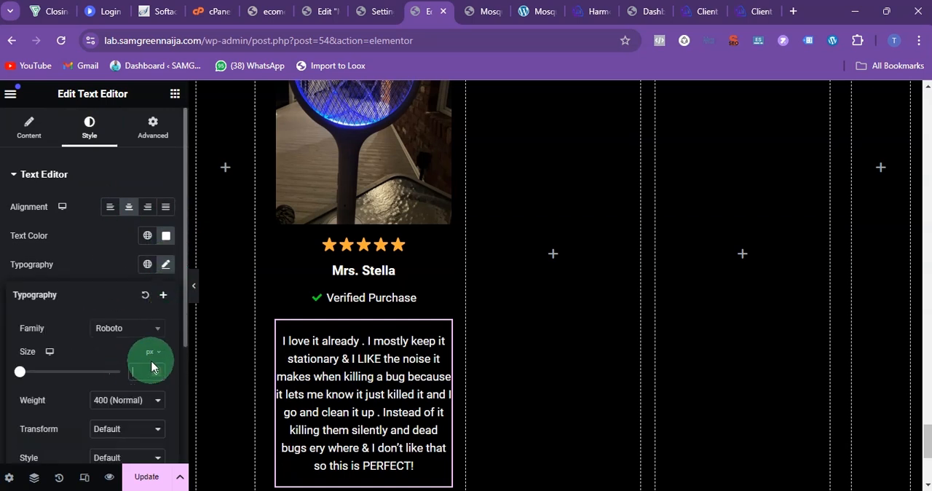
pyautogui.write('17')
pyautogui.scroll(-3, 342, 291)
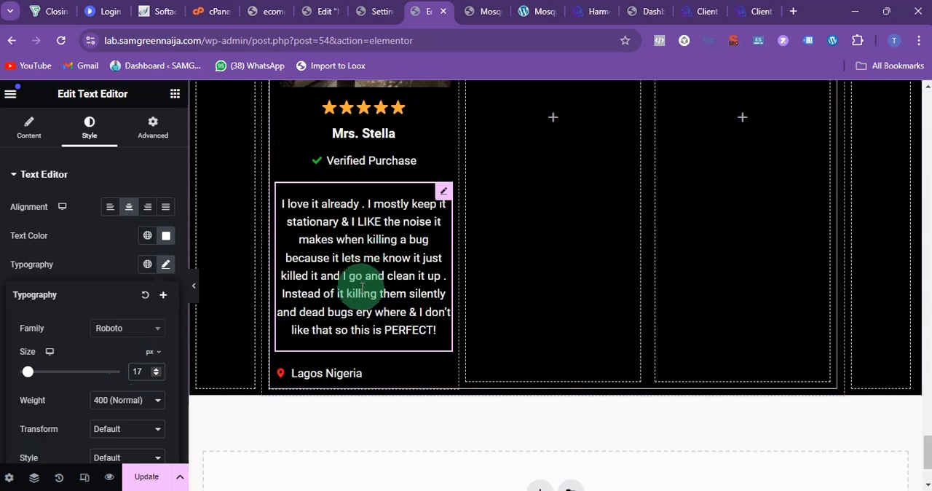
# Step: Center the Lagos Nigeria location line at the end of the first review card
pyautogui.click(442, 306)
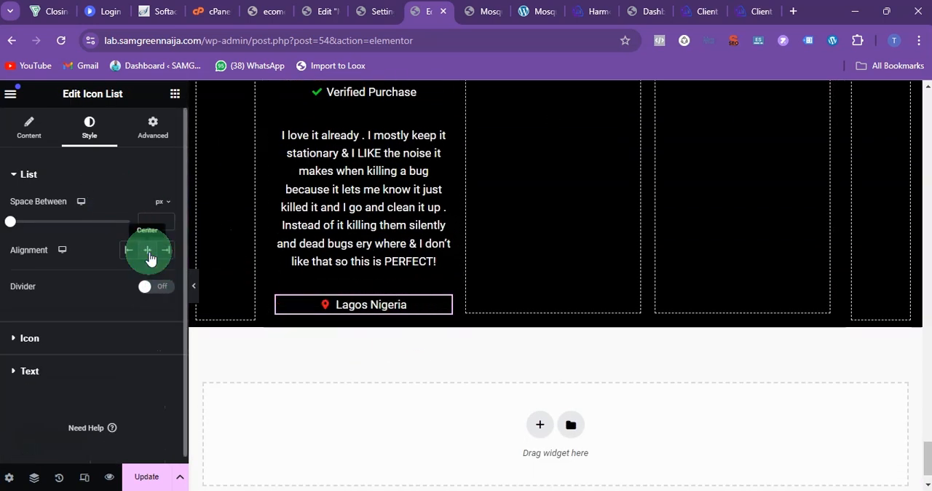
pyautogui.scroll(3, 372, 246)
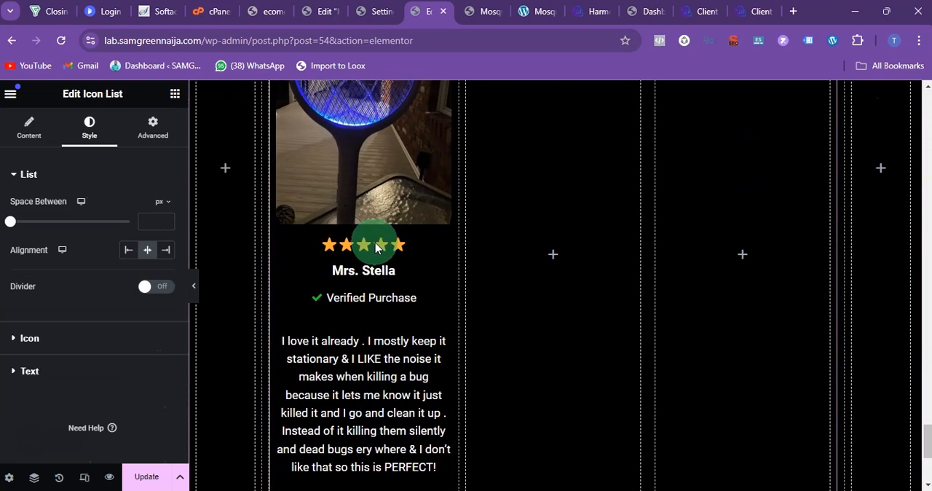
pyautogui.scroll(-1, 382, 246)
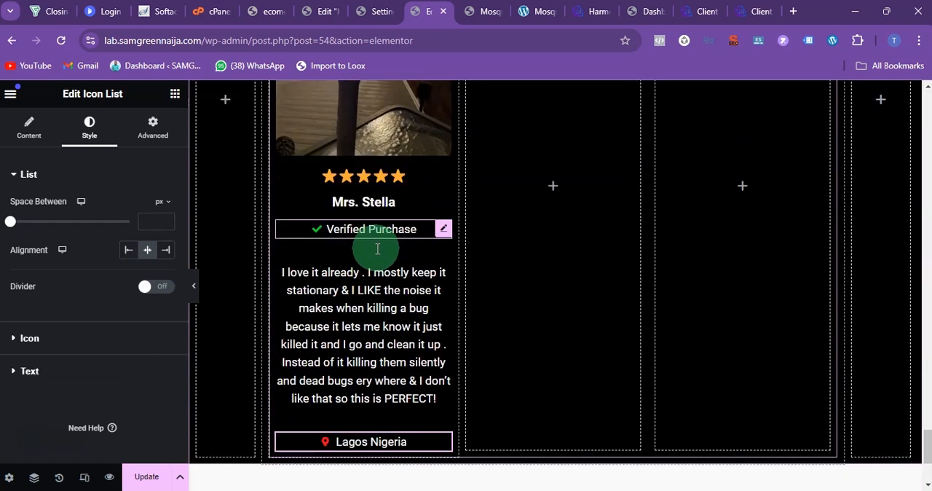
# Step: Unlink the review text's margin values and set its top margin to -28 px
pyautogui.click(443, 260)
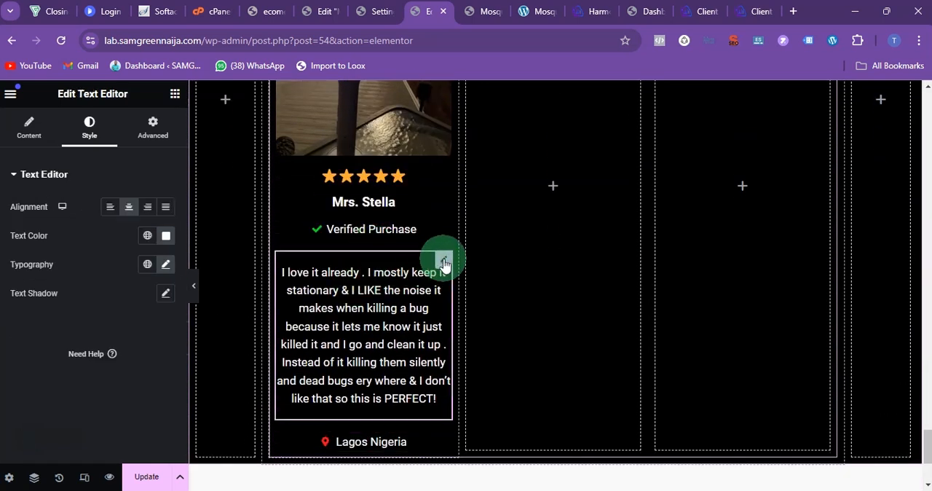
pyautogui.click(152, 129)
pyautogui.click(166, 224)
pyautogui.click(34, 224)
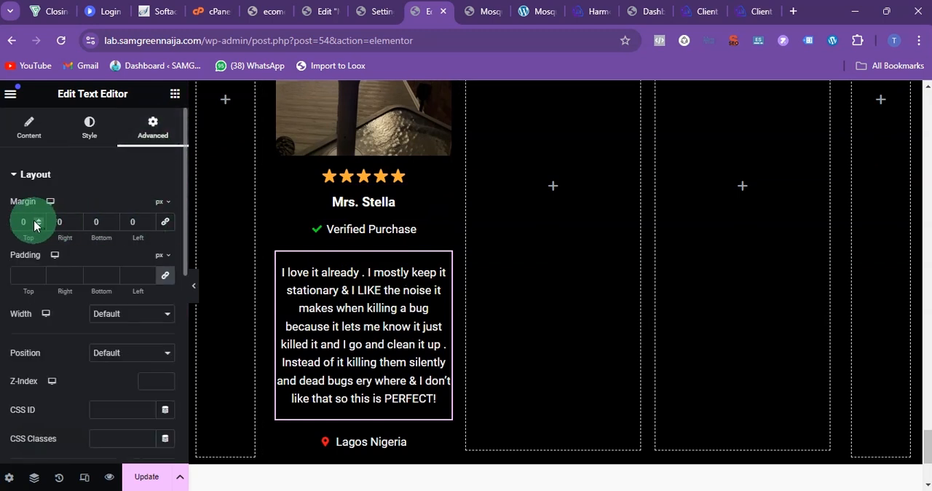
pyautogui.write('-28')
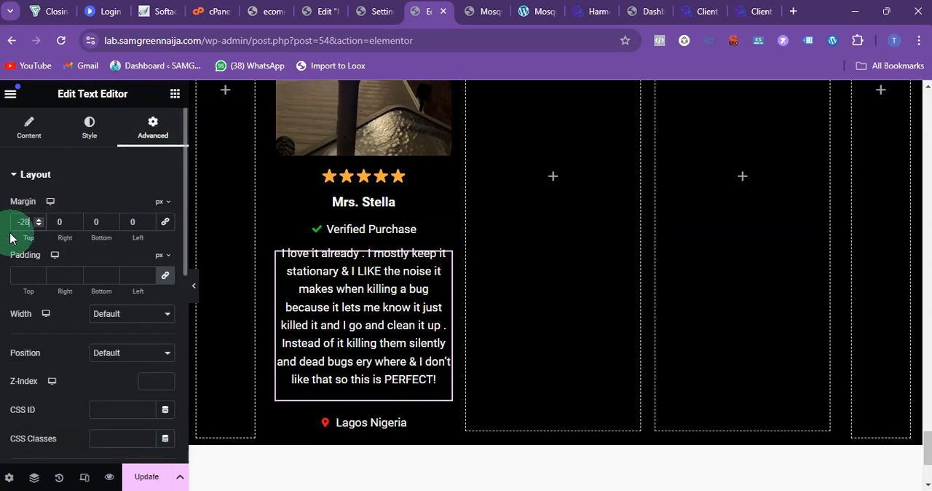
pyautogui.click(231, 215)
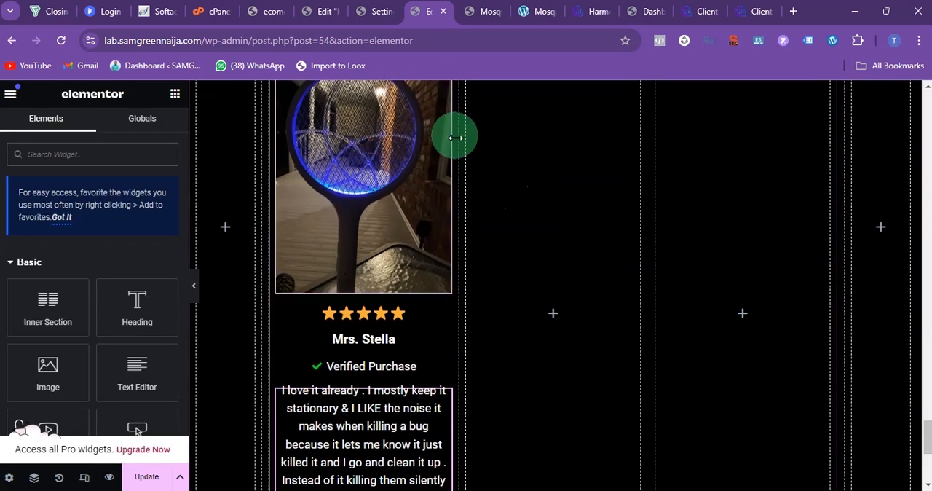
# Step: Look over the first review card and compare it with the review cards on the smartiemall.com hidden camera detector page
pyautogui.scroll(4, 455, 136)
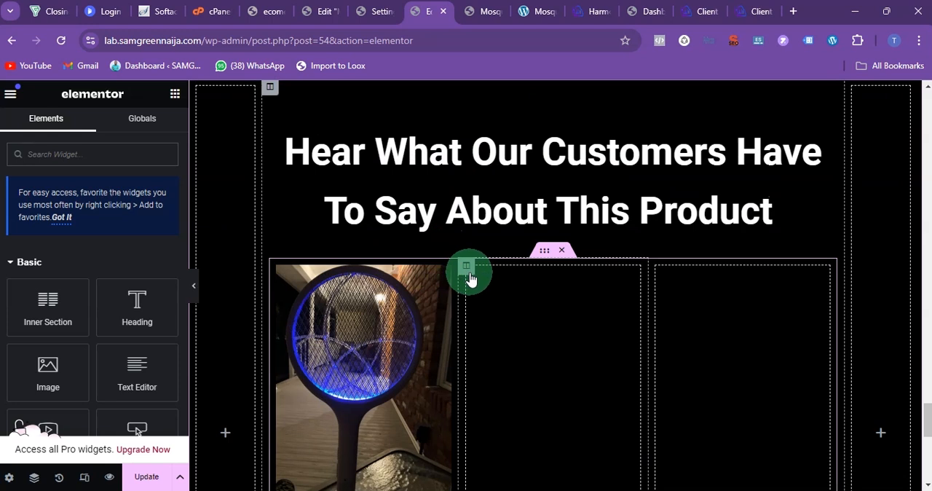
pyautogui.click(466, 266)
pyautogui.scroll(-4, 468, 277)
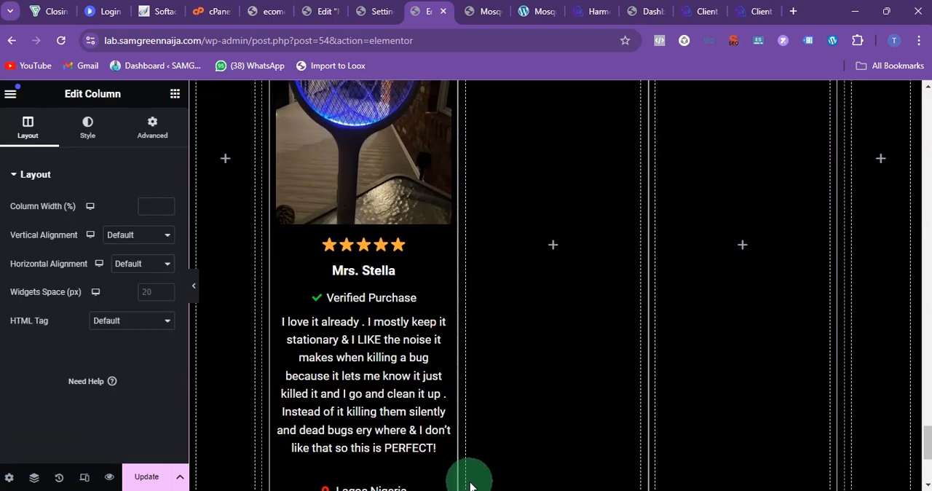
pyautogui.scroll(-1, 477, 373)
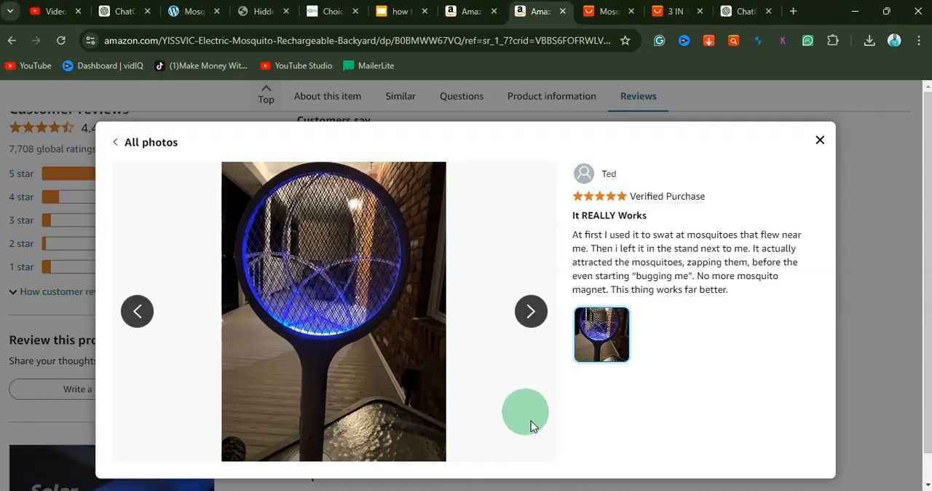
pyautogui.click(352, 12)
pyautogui.click(273, 12)
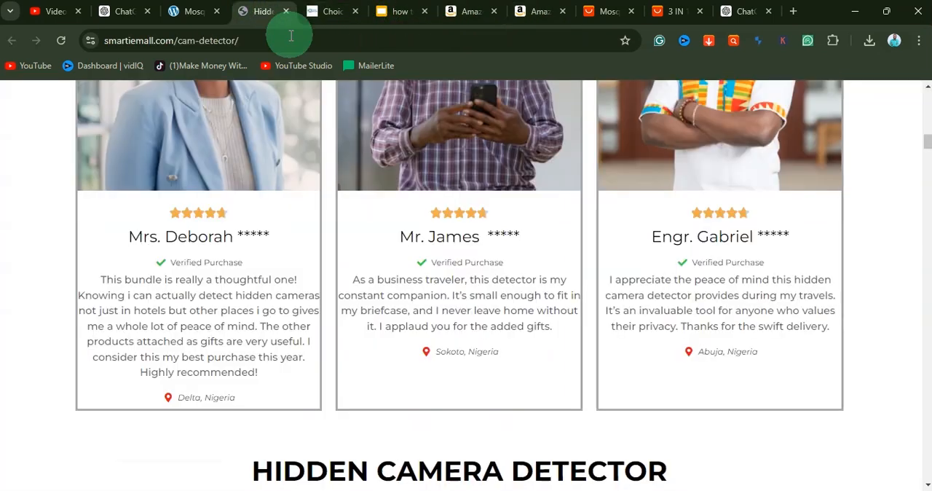
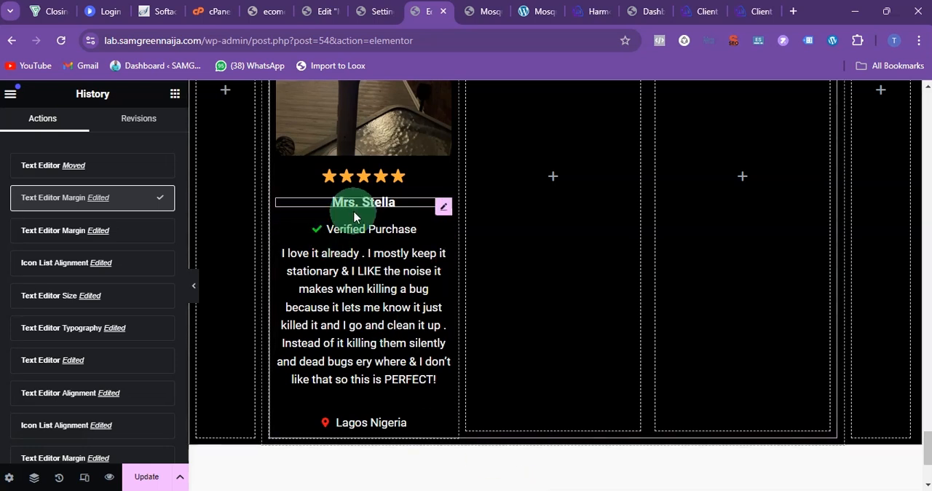
# Step: Set the font size of the reviewer's name below the star rating to 25 px
pyautogui.click(355, 217)
pyautogui.click(87, 129)
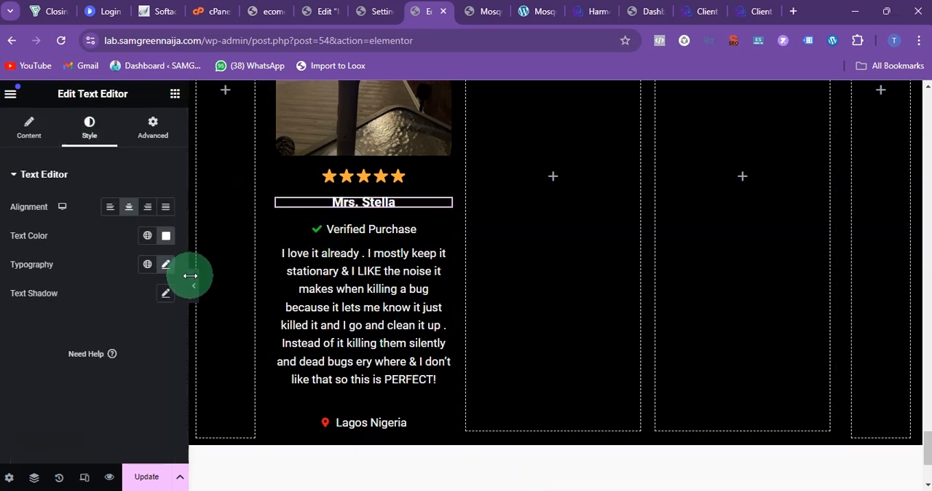
pyautogui.click(167, 265)
pyautogui.click(158, 375)
pyautogui.click(160, 373)
pyautogui.click(159, 373)
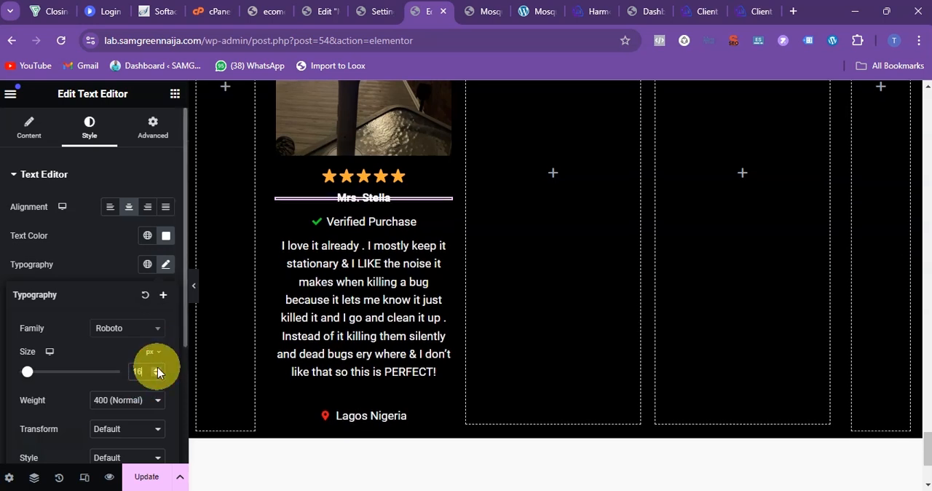
pyautogui.click(157, 368)
pyautogui.click(157, 368)
pyautogui.click(157, 369)
pyautogui.click(158, 368)
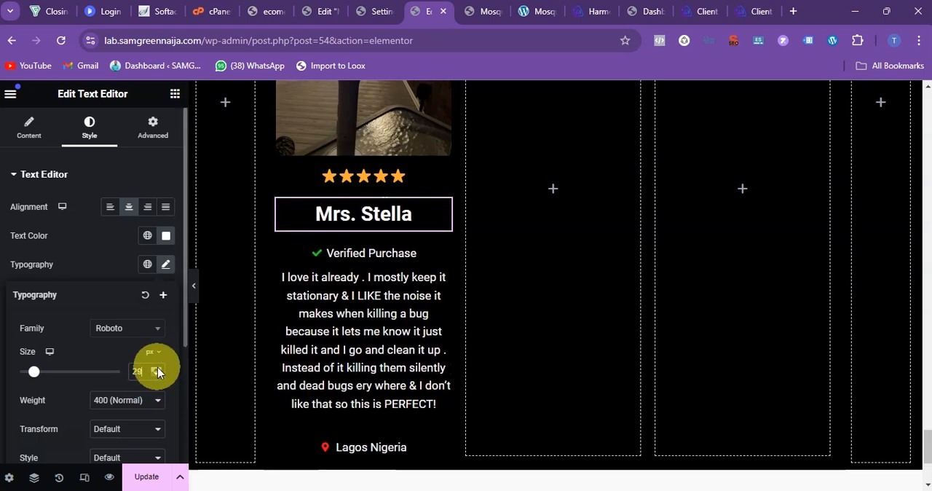
pyautogui.click(157, 374)
pyautogui.click(157, 373)
pyautogui.click(157, 374)
pyautogui.click(156, 374)
# Step: Reduce the font size of the review paragraph in the first testimonial to about 15 px
pyautogui.click(371, 278)
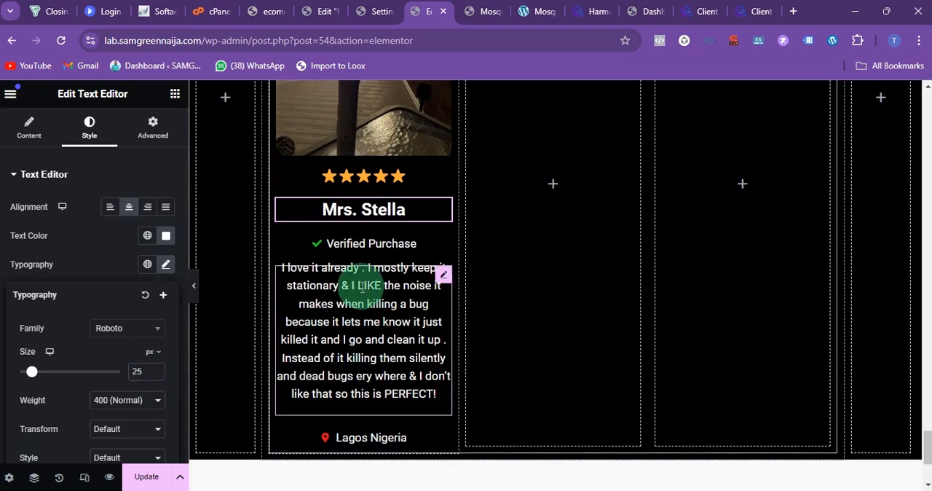
pyautogui.click(80, 132)
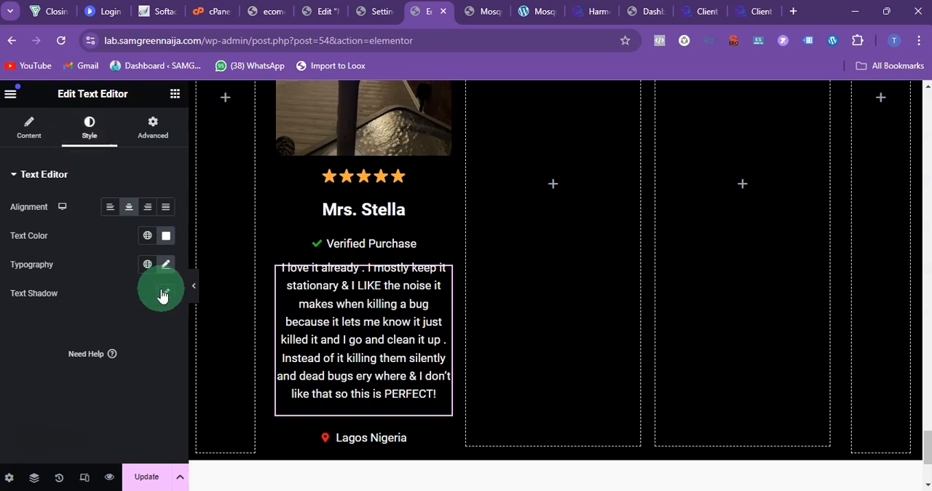
pyautogui.click(166, 265)
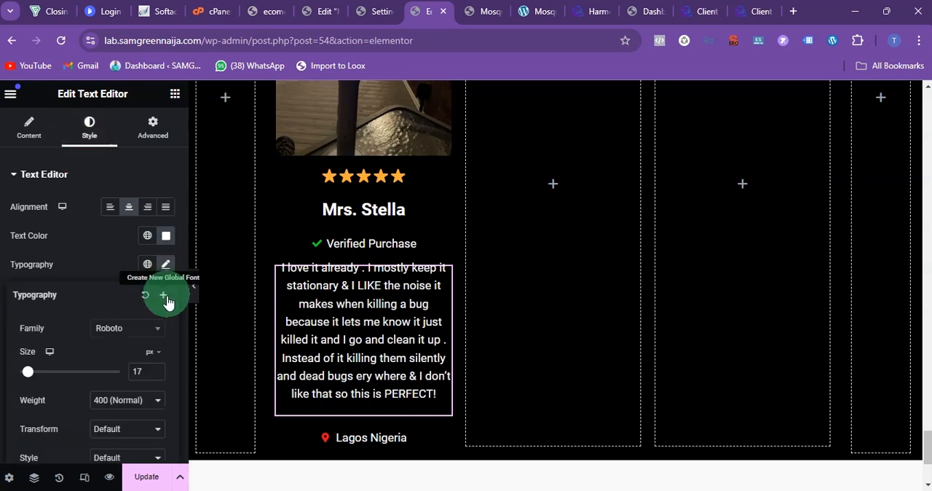
pyautogui.click(158, 375)
pyautogui.click(158, 375)
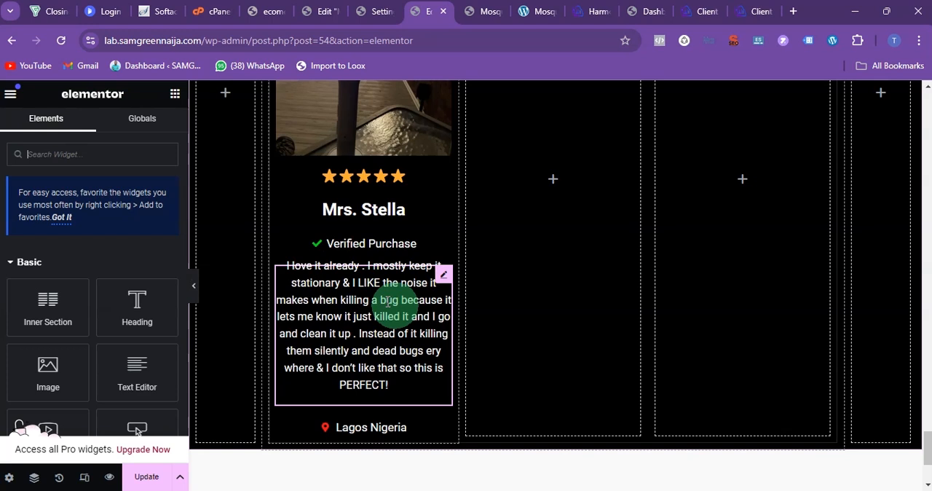
# Step: Duplicate the completed first testimonial column and delete the empty column next to the copy
pyautogui.scroll(5, 517, 339)
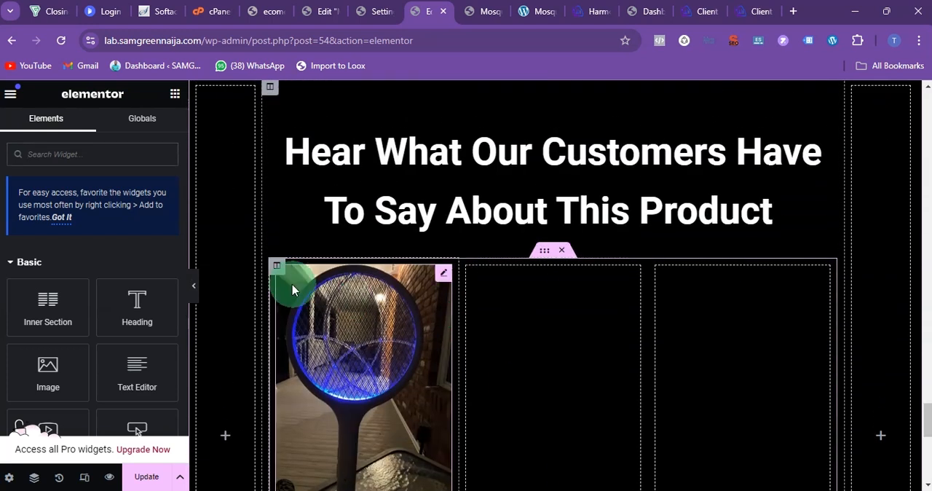
pyautogui.rightClick(277, 271)
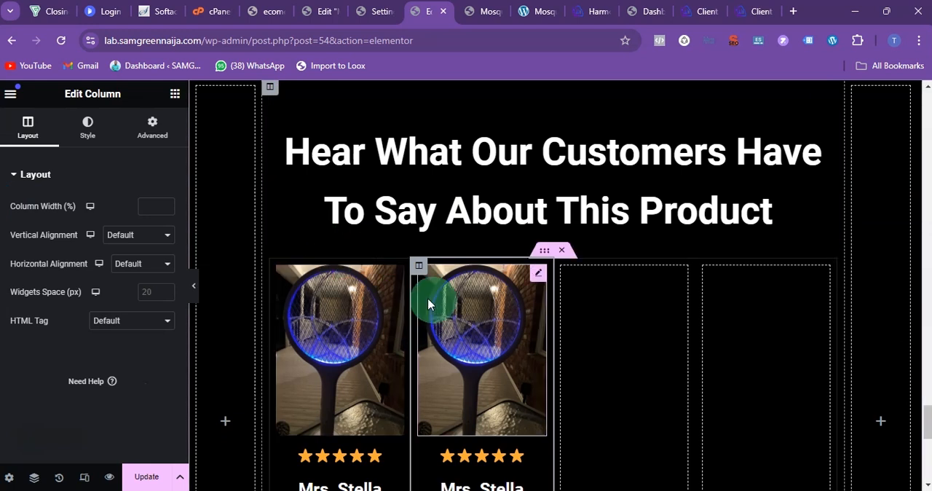
pyautogui.rightClick(566, 273)
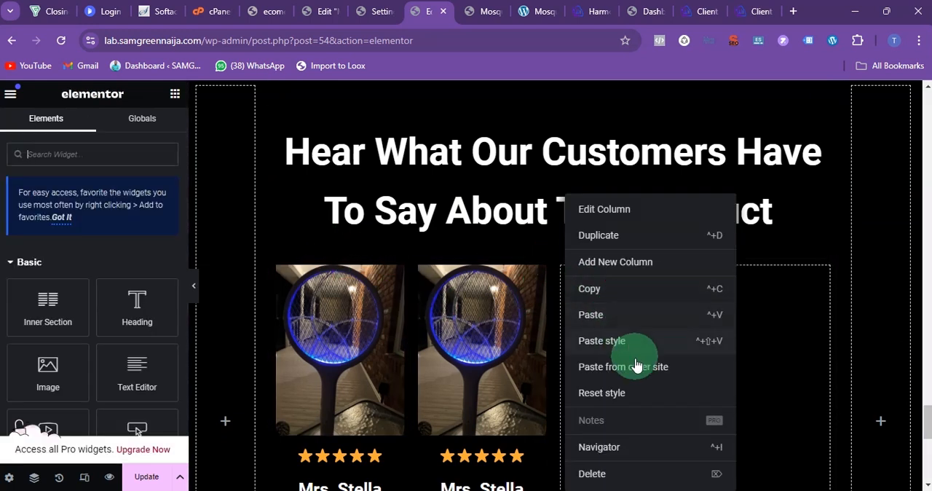
pyautogui.click(594, 476)
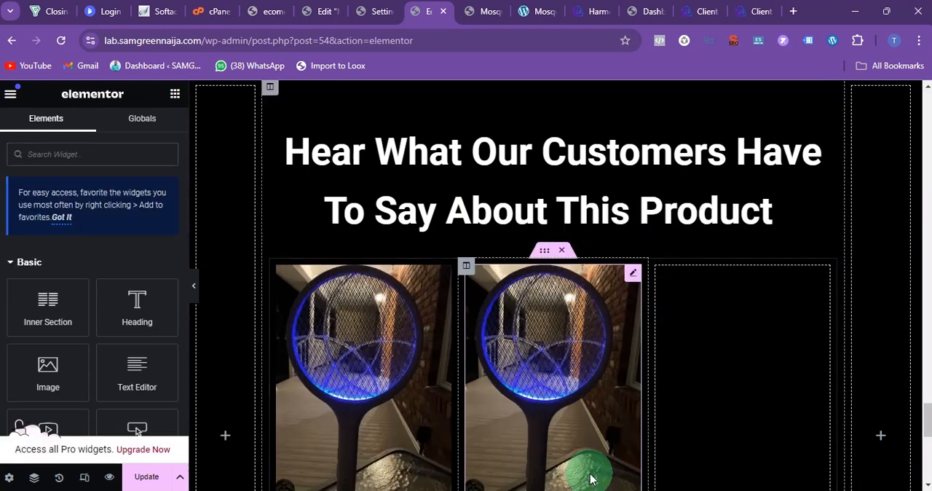
# Step: Replace the second testimonial's image with the library photo of the white zapper held in a hand
pyautogui.click(541, 316)
pyautogui.click(137, 227)
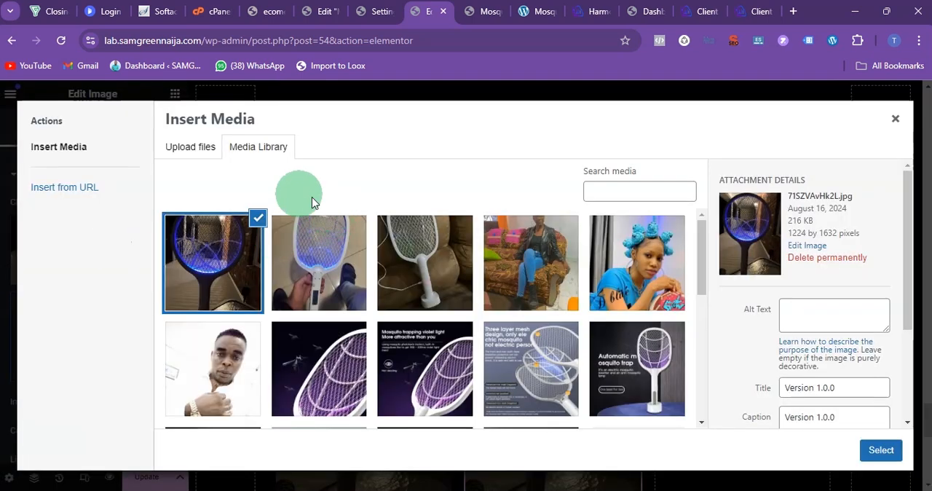
pyautogui.click(318, 267)
pyautogui.click(879, 449)
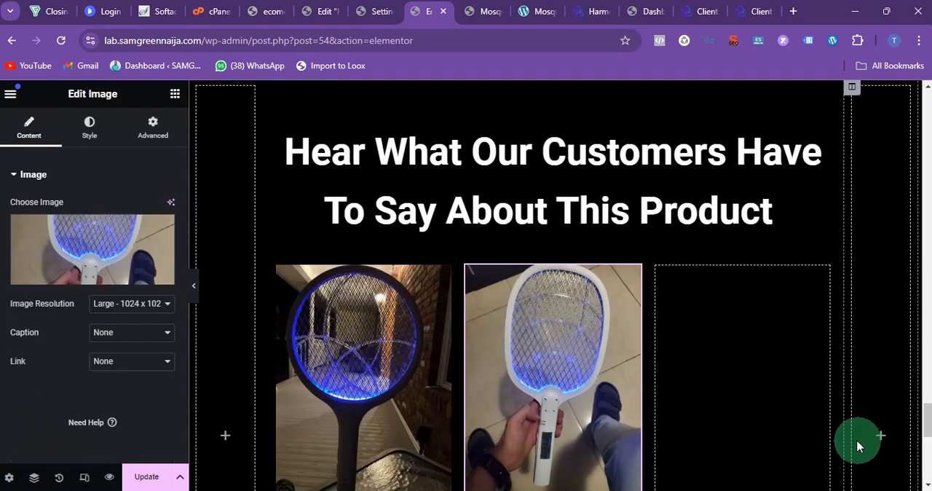
# Step: Duplicate the second testimonial column and delete the remaining empty column, leaving three testimonials side by side
pyautogui.scroll(-2, 535, 335)
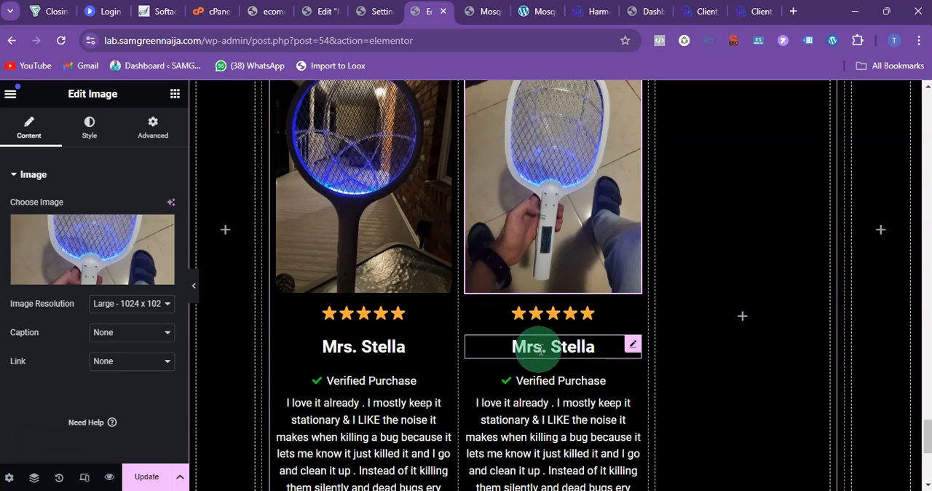
pyautogui.scroll(-2, 532, 373)
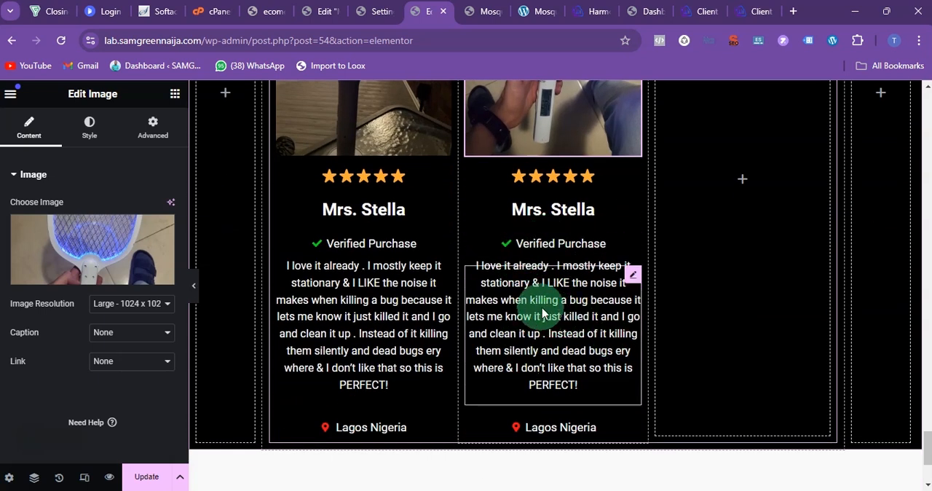
pyautogui.scroll(2, 641, 391)
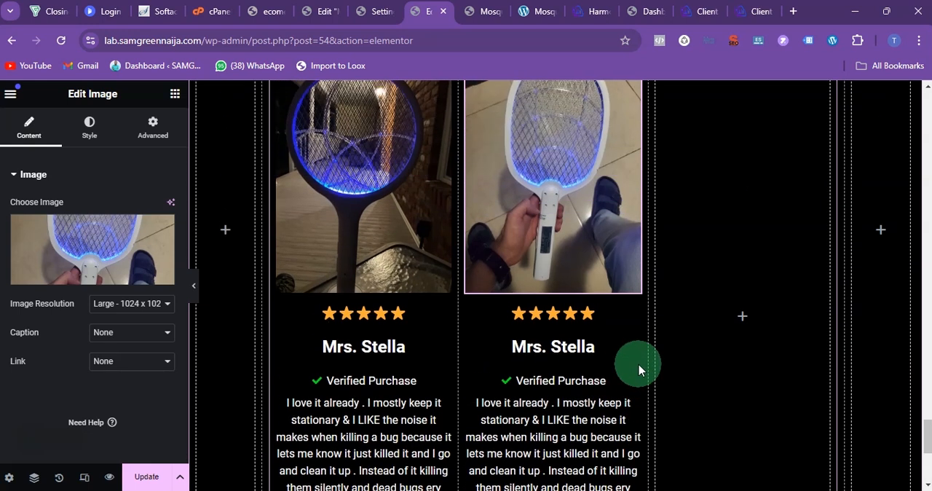
pyautogui.scroll(2, 639, 370)
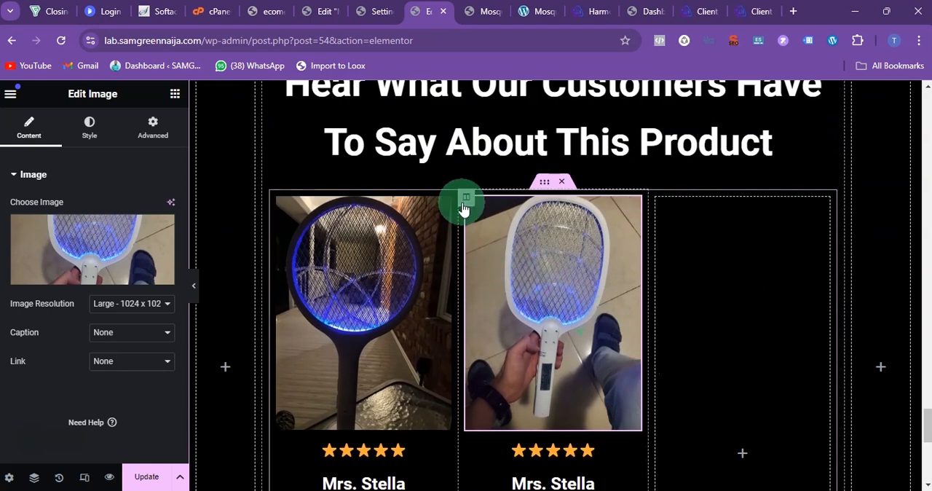
pyautogui.rightClick(465, 201)
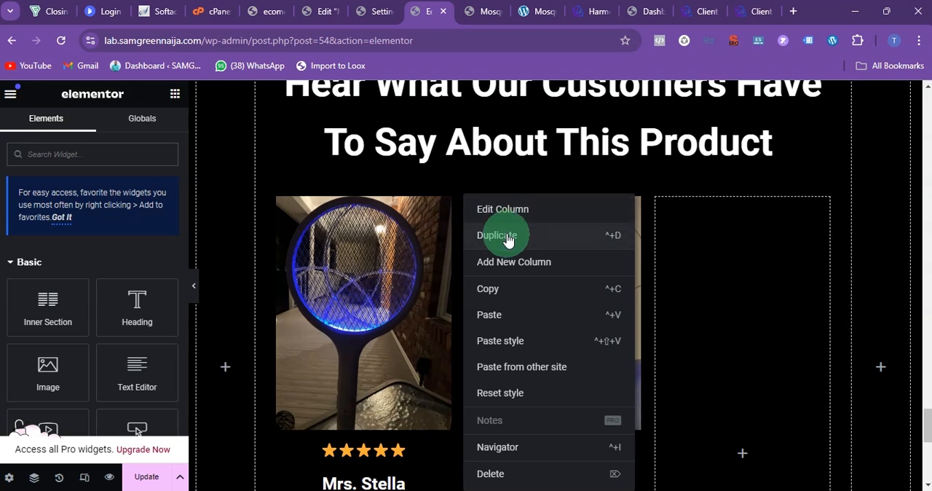
pyautogui.click(508, 240)
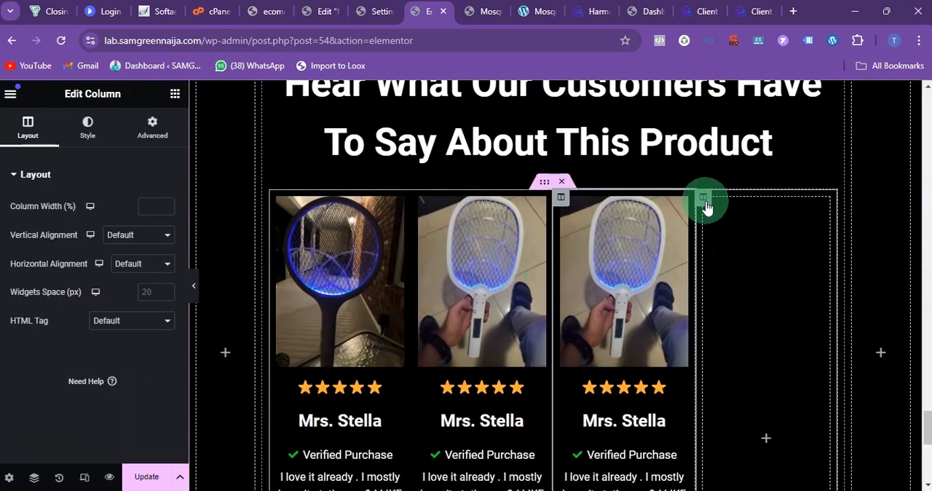
pyautogui.rightClick(706, 207)
pyautogui.click(732, 474)
# Step: Replace the third testimonial's image with the library photo of the white zapper standing on a brown sofa
pyautogui.click(749, 308)
pyautogui.click(104, 257)
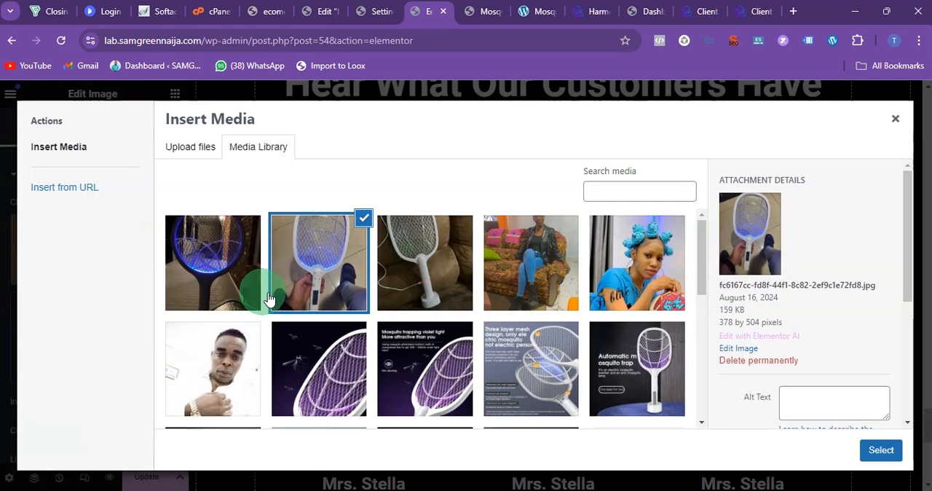
pyautogui.click(424, 275)
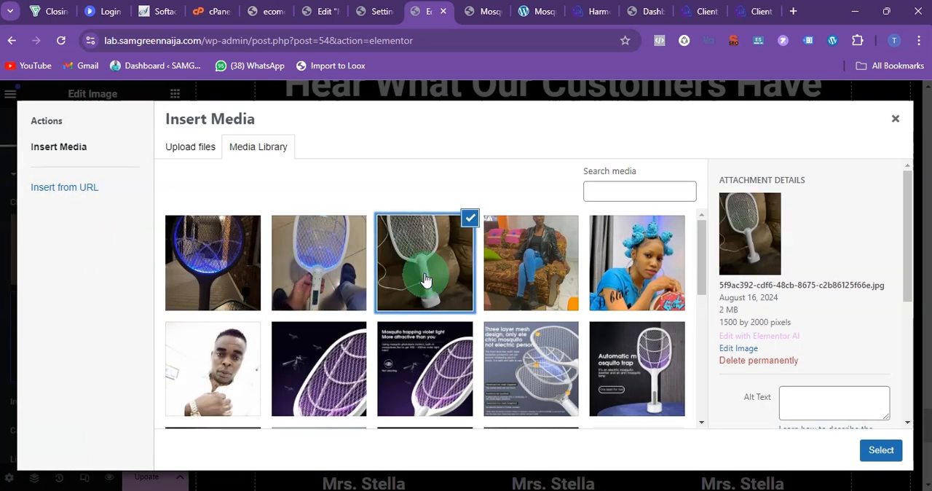
pyautogui.click(881, 449)
# Step: Copy the "I work at a restaurant" review from the text notes and replace the third testimonial's paragraph with it
pyautogui.scroll(-3, 721, 320)
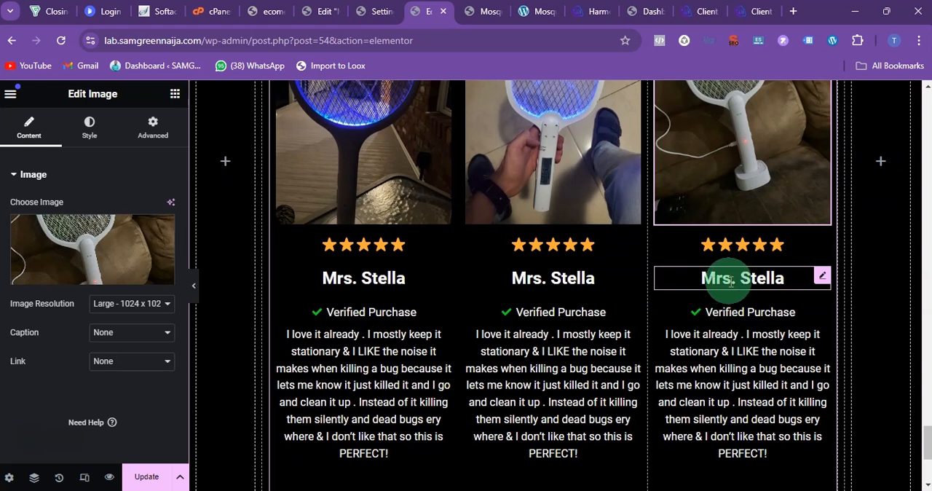
pyautogui.scroll(-2, 738, 316)
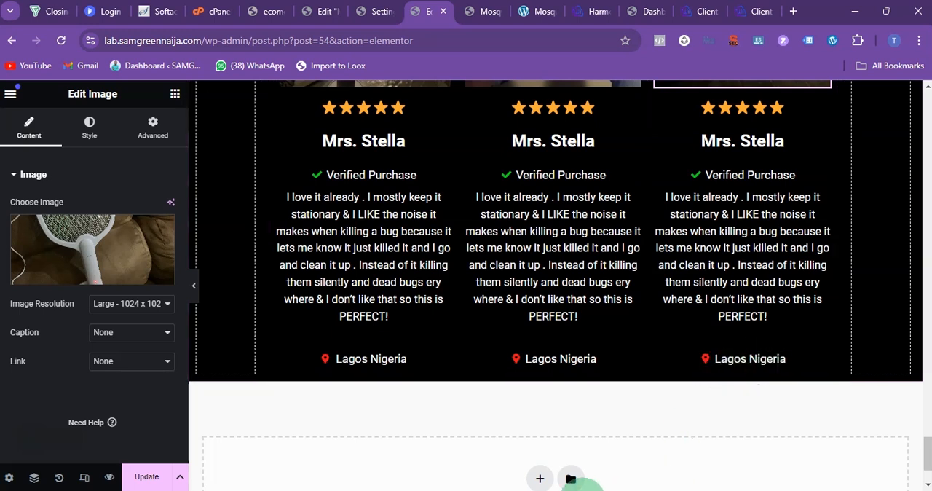
pyautogui.click(611, 490)
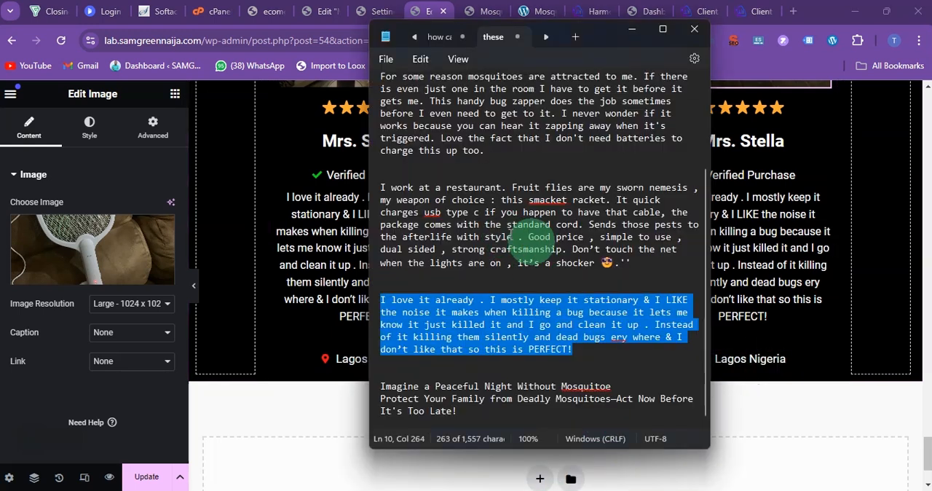
pyautogui.moveTo(628, 268); pyautogui.dragTo(353, 195)
pyautogui.click(822, 209)
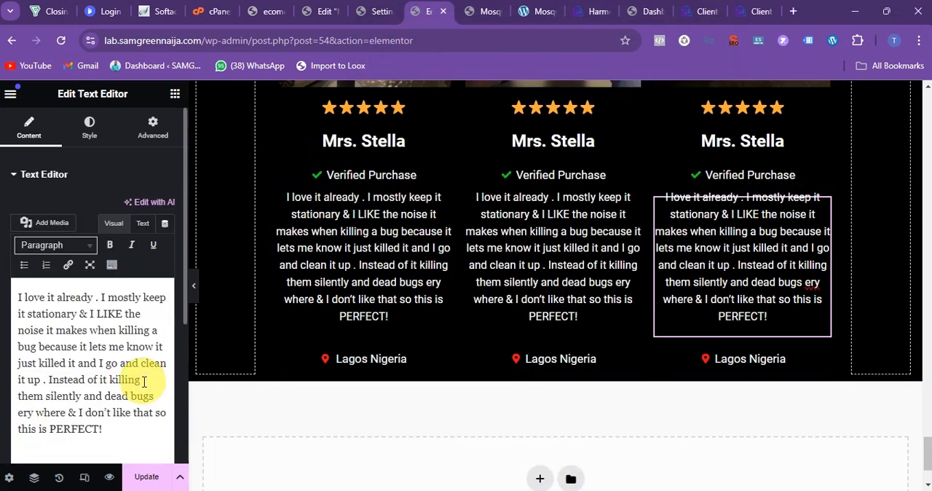
pyautogui.hotkey('ctrl', 'a')
pyautogui.write('I work at a restaurant. Fruit flies are my sworn nemesis , my weapon of choice : this smacket racket. It quick charges usb type c if you happen to have that cable, the package comes with the standard cord. Sends those pests to the afterlife with style . Good price , simple to use , dual sided , strong craftsmanship. Don\'t touch the net when the lights are on , it\'s a shocker 😎."')
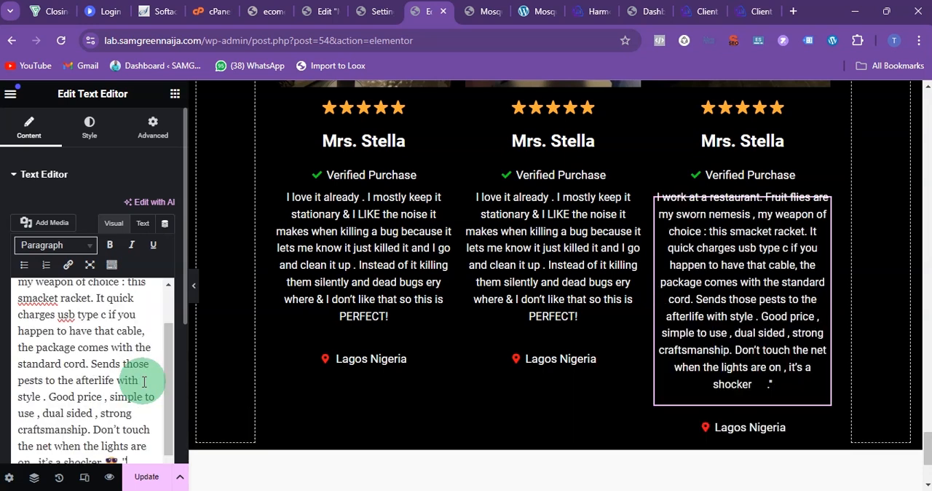
# Step: Replace the reviewer's title and name in the third testimonial with those of a different, male customer
pyautogui.click(728, 144)
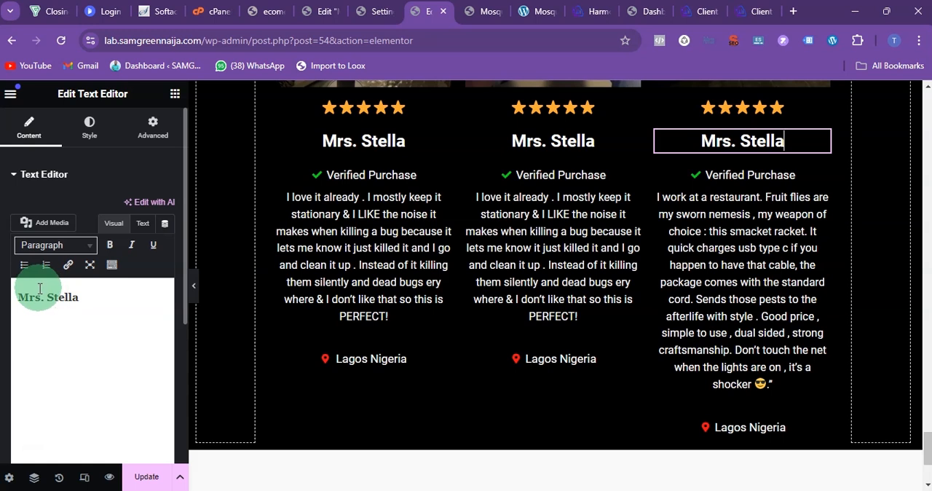
pyautogui.press('BackSpace')
pyautogui.doubleClick(64, 297)
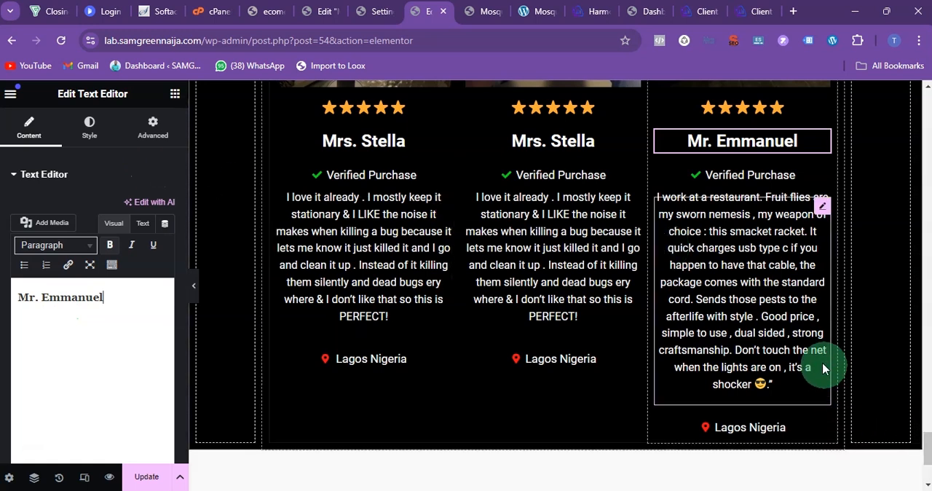
# Step: Change the location text in the third testimonial to "Abuja Nigeria"
pyautogui.scroll(-1, 753, 353)
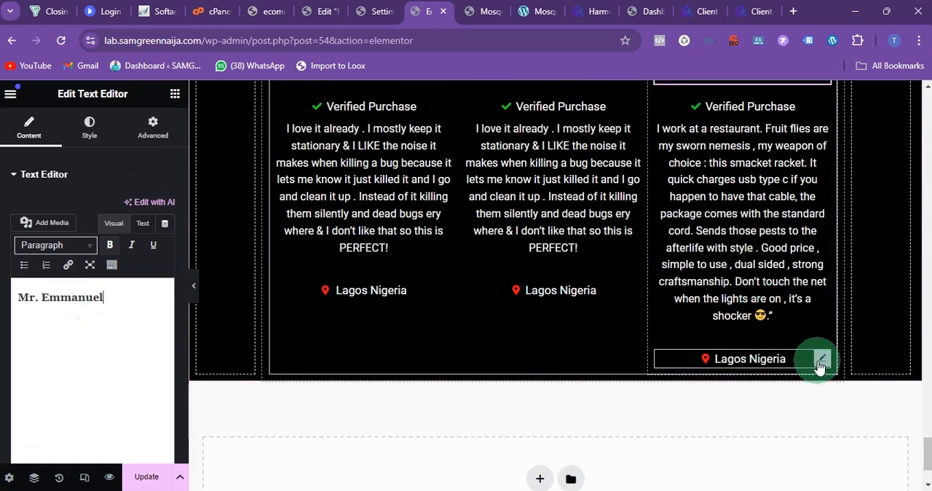
pyautogui.click(821, 360)
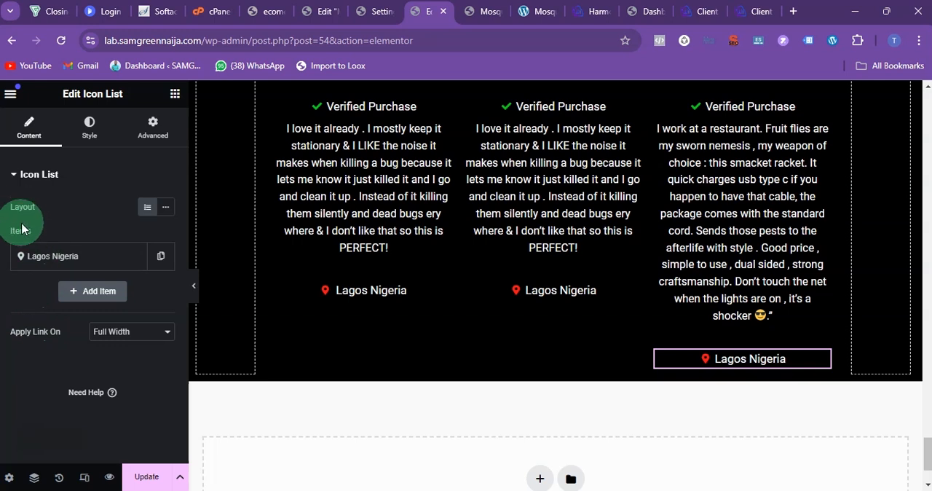
pyautogui.click(28, 255)
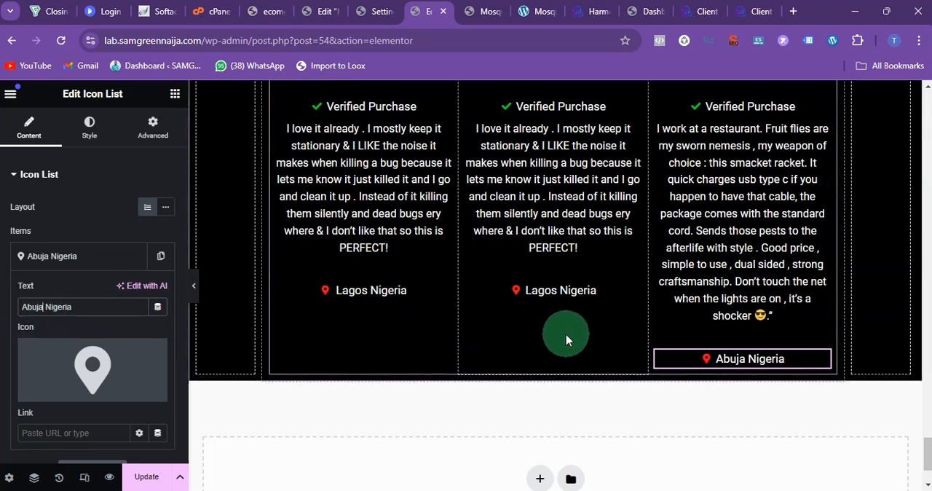
# Step: Review the testimonials section in the editor, and examine the product images on the published mosquito zapper page
pyautogui.scroll(4, 526, 326)
pyautogui.scroll(7, 526, 327)
pyautogui.scroll(-5, 527, 326)
pyautogui.scroll(3, 527, 326)
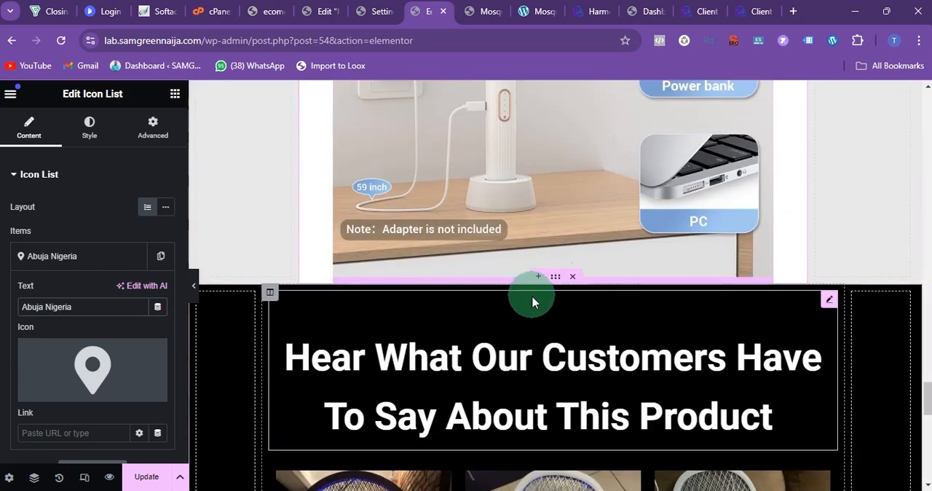
pyautogui.scroll(-5, 504, 375)
pyautogui.scroll(-4, 505, 380)
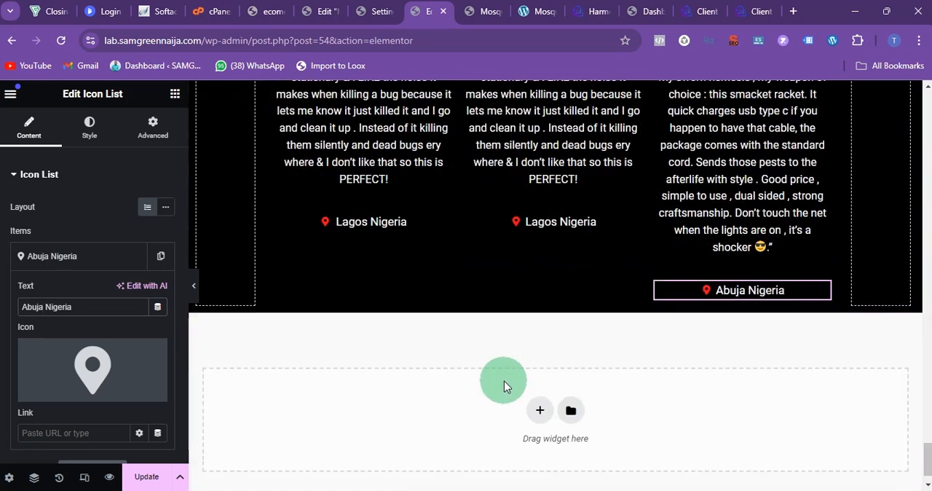
pyautogui.click(473, 14)
pyautogui.scroll(10, 431, 314)
pyautogui.scroll(-4, 429, 327)
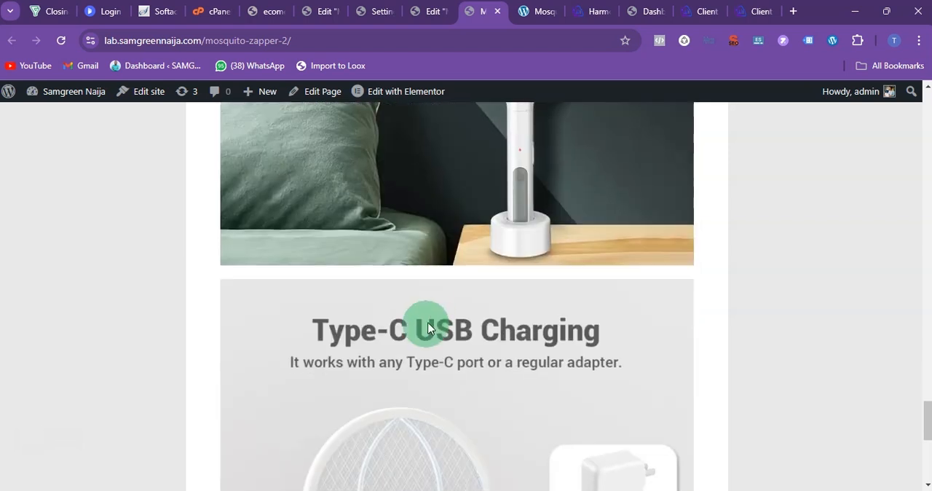
pyautogui.scroll(-5, 428, 328)
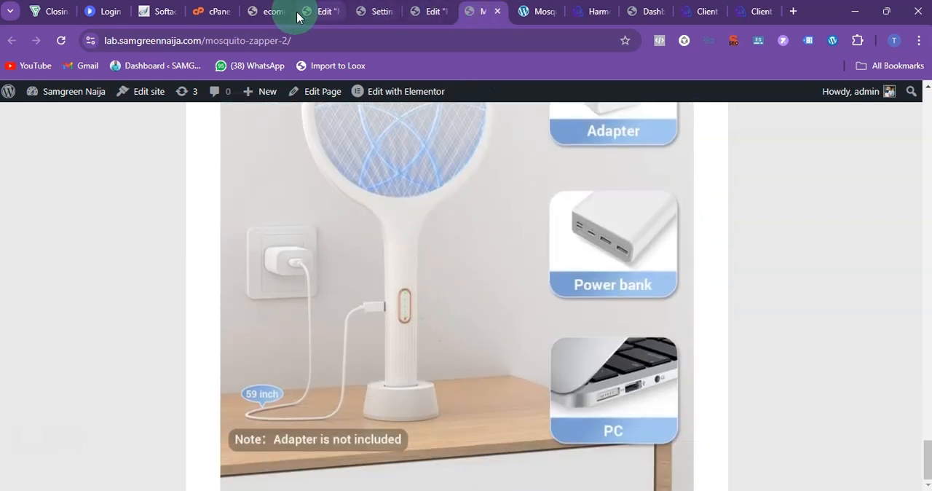
# Step: Switch to the easytouse.com.ng mosquito zapper reference page and look through the content that follows its product images
pyautogui.click(525, 18)
pyautogui.moveTo(527, 19); pyautogui.dragTo(479, 19)
pyautogui.scroll(-15, 420, 233)
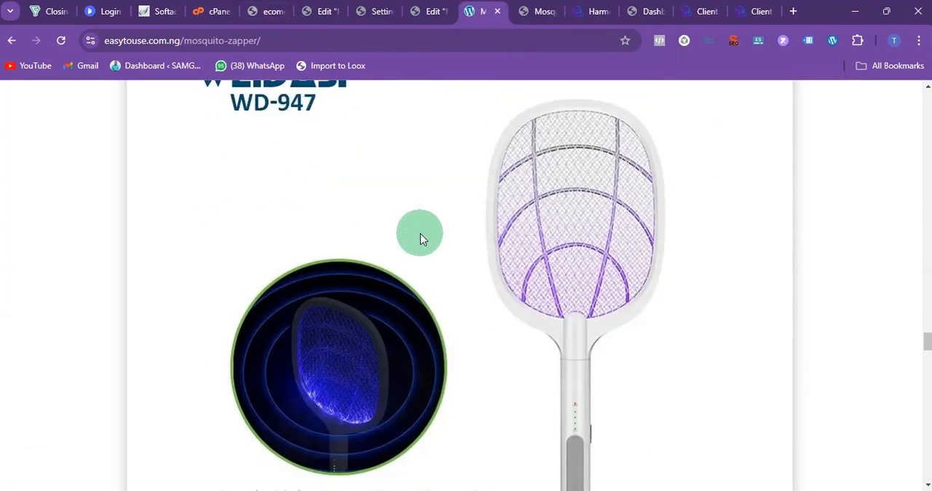
pyautogui.scroll(8, 410, 238)
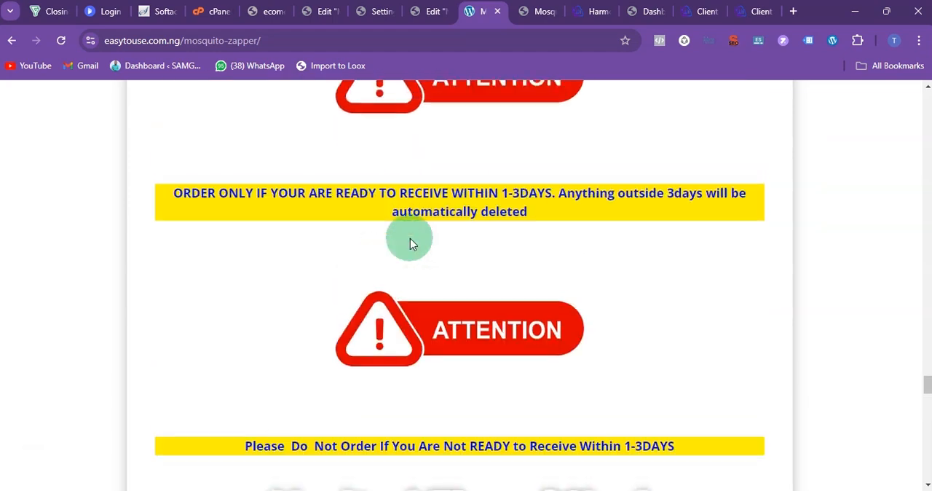
pyautogui.scroll(10, 410, 238)
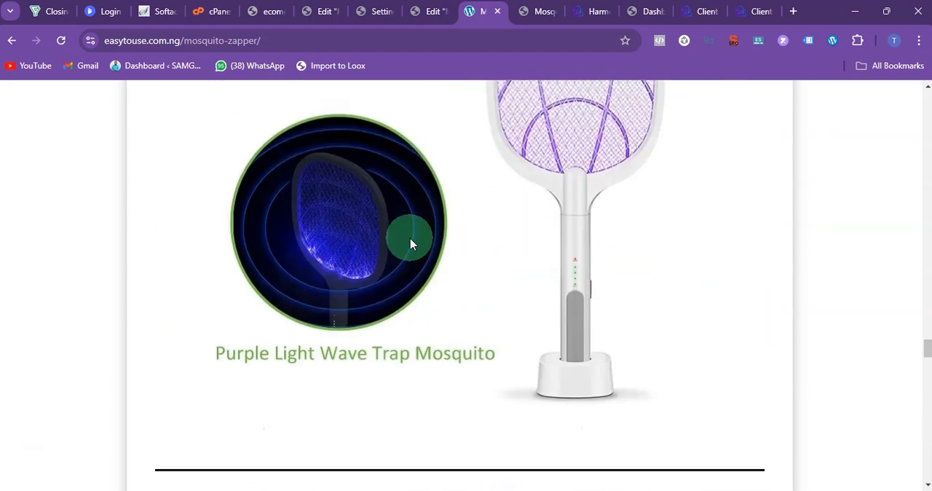
pyautogui.scroll(-4, 408, 243)
pyautogui.scroll(-6, 409, 244)
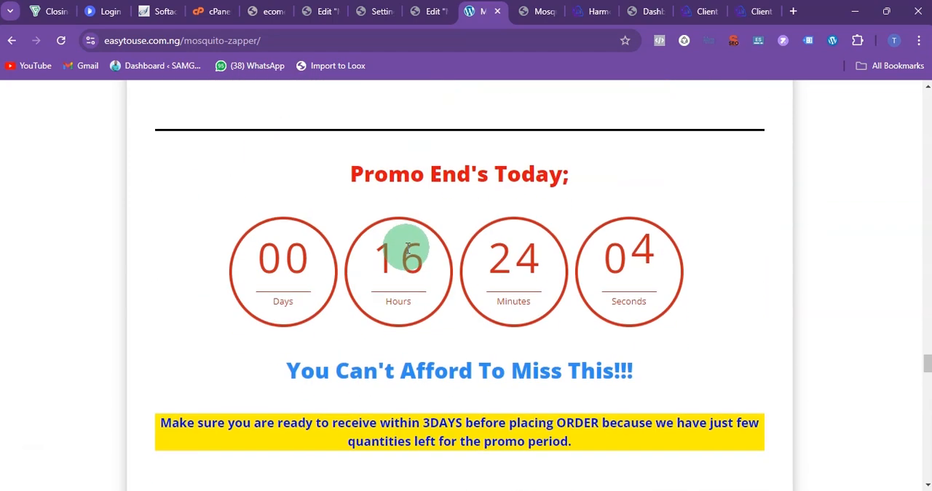
# Step: Examine the reference page's promo heading, countdown timer, "You Can't Afford To Miss This!!!" line, delivery notice and attention graphic
pyautogui.moveTo(325, 169); pyautogui.dragTo(660, 195)
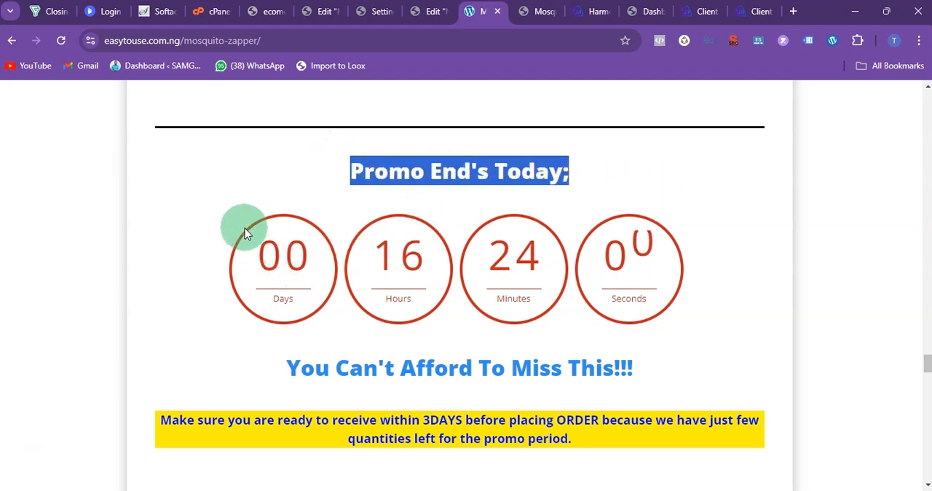
pyautogui.moveTo(279, 364); pyautogui.dragTo(676, 387)
pyautogui.scroll(-2, 500, 388)
pyautogui.scroll(-3, 499, 388)
pyautogui.moveTo(158, 146); pyautogui.dragTo(693, 172)
pyautogui.scroll(-1, 626, 258)
pyautogui.scroll(5, 626, 259)
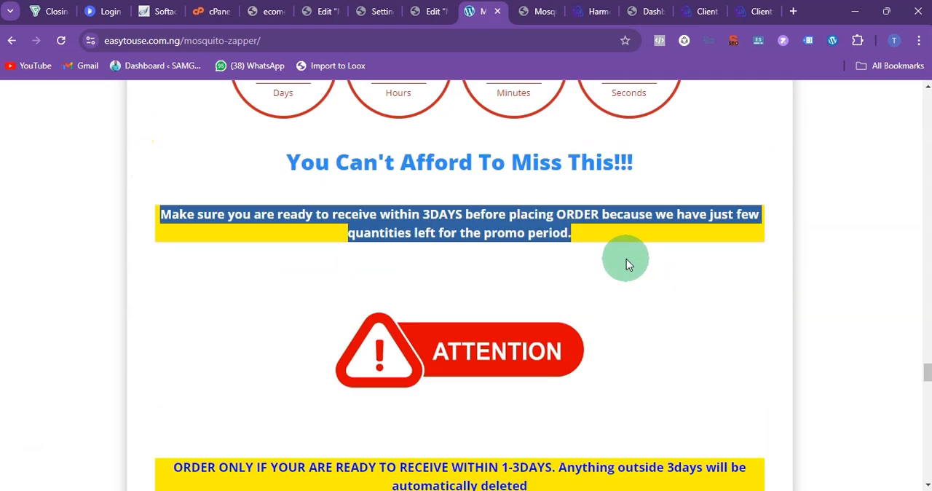
pyautogui.moveTo(286, 300); pyautogui.dragTo(728, 342)
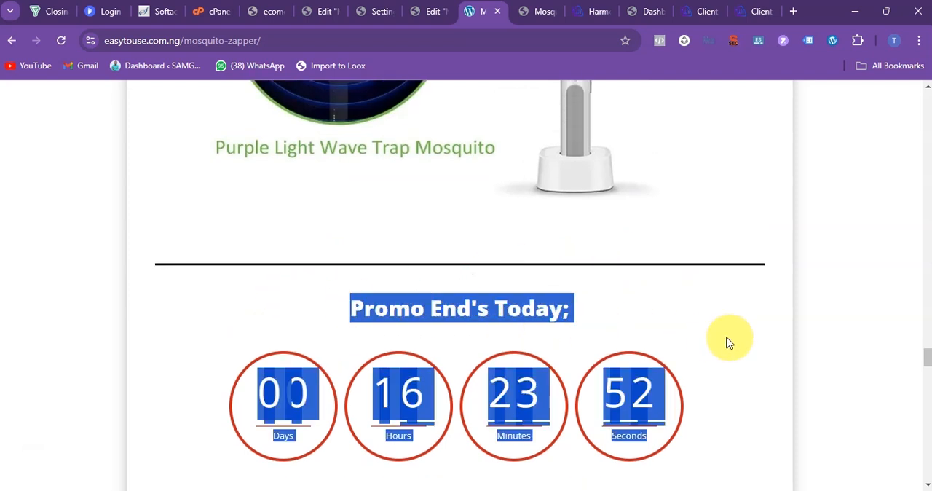
pyautogui.click(586, 488)
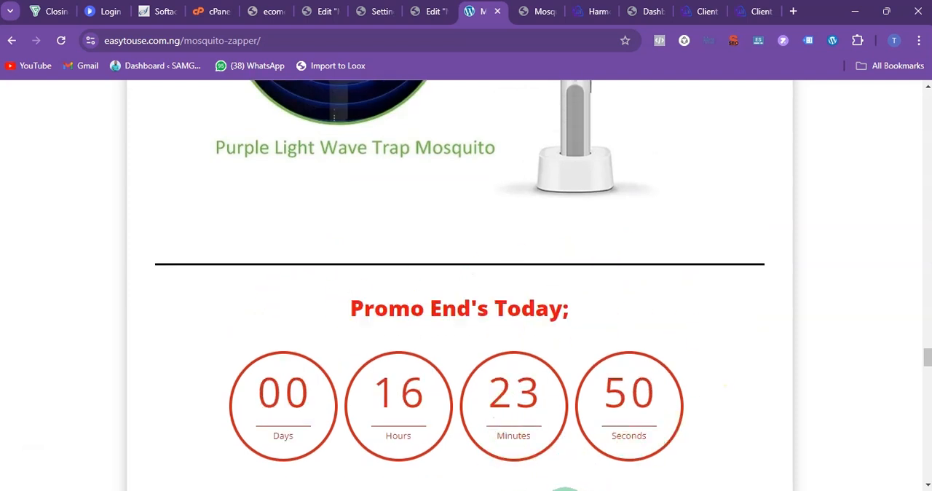
pyautogui.click(540, 490)
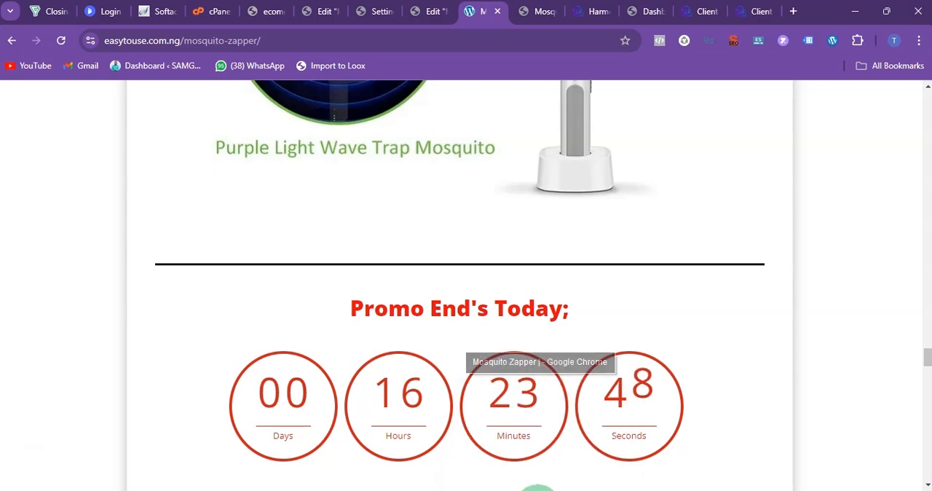
pyautogui.click(538, 490)
# Step: Return to the Elementor editor for the mosquito zapper page and update the page with the testimonials section
pyautogui.click(417, 19)
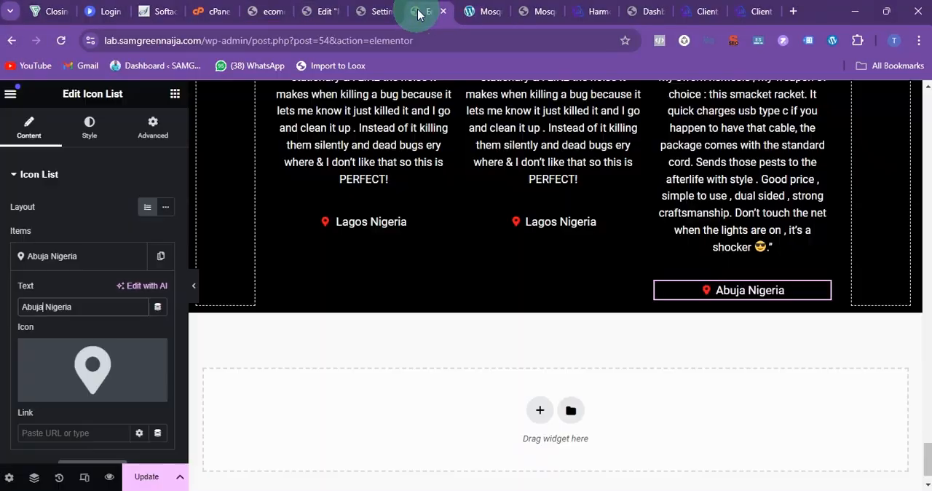
pyautogui.scroll(3, 479, 300)
pyautogui.scroll(5, 477, 300)
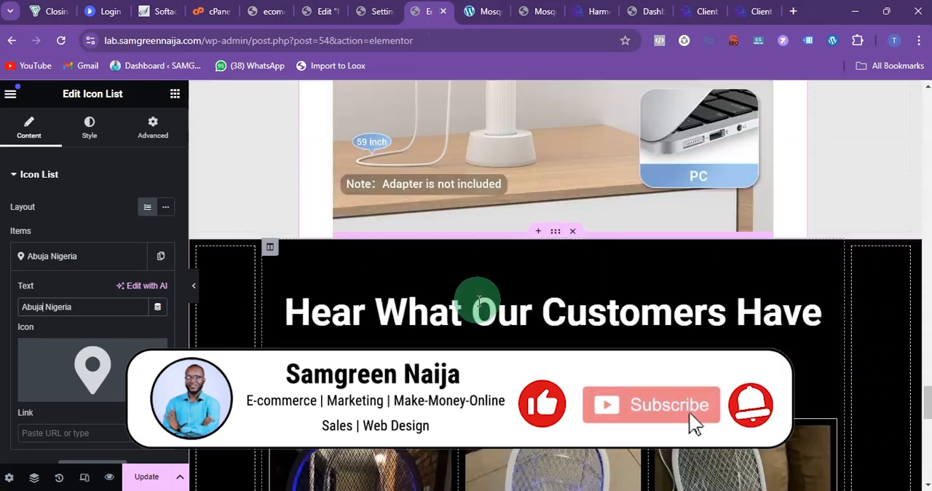
pyautogui.click(146, 477)
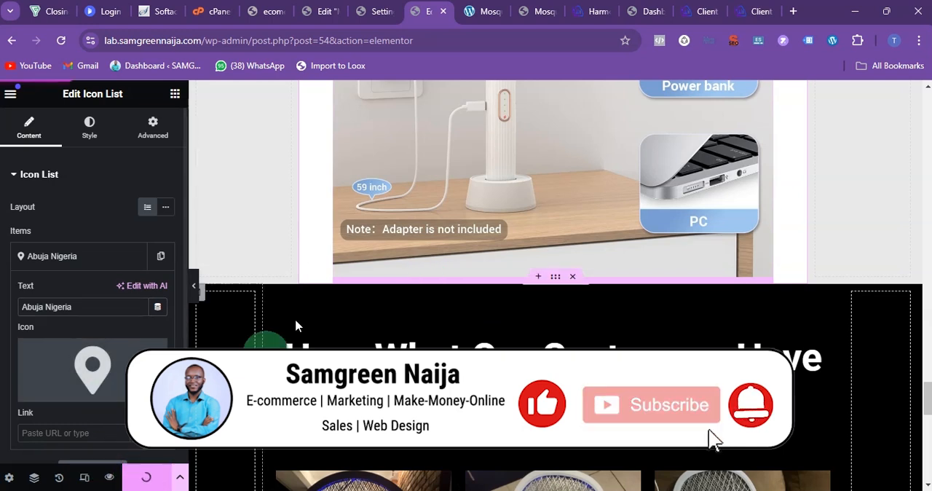
# Step: Review the published mosquito zapper page from the headline through the product images to the customer testimonials
pyautogui.click(521, 13)
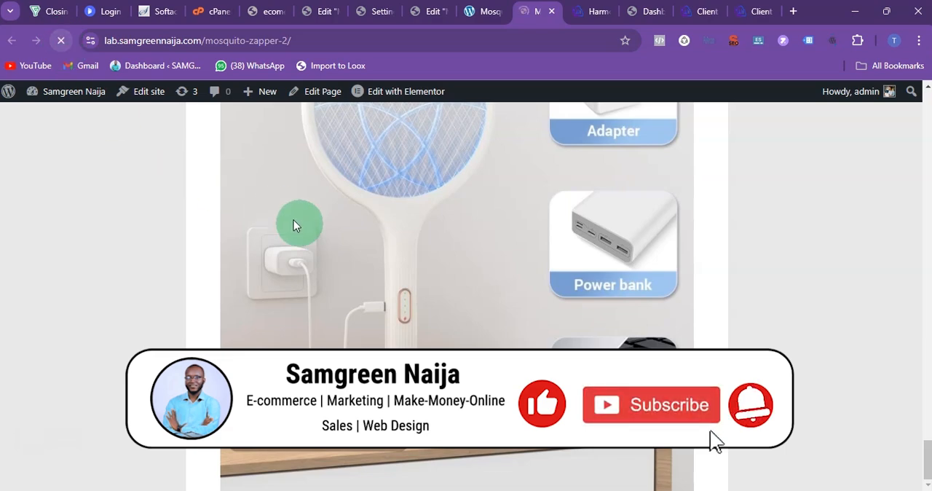
pyautogui.scroll(15, 397, 251)
pyautogui.scroll(20, 398, 251)
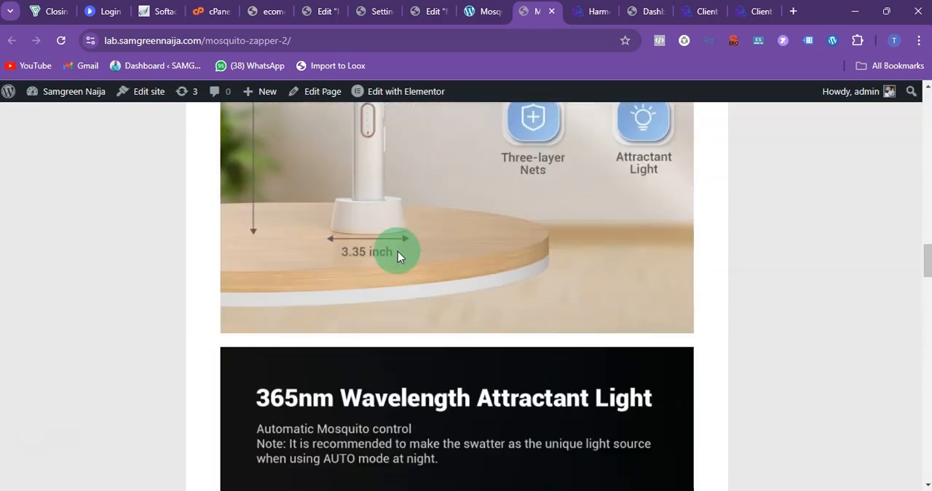
pyautogui.scroll(5, 398, 251)
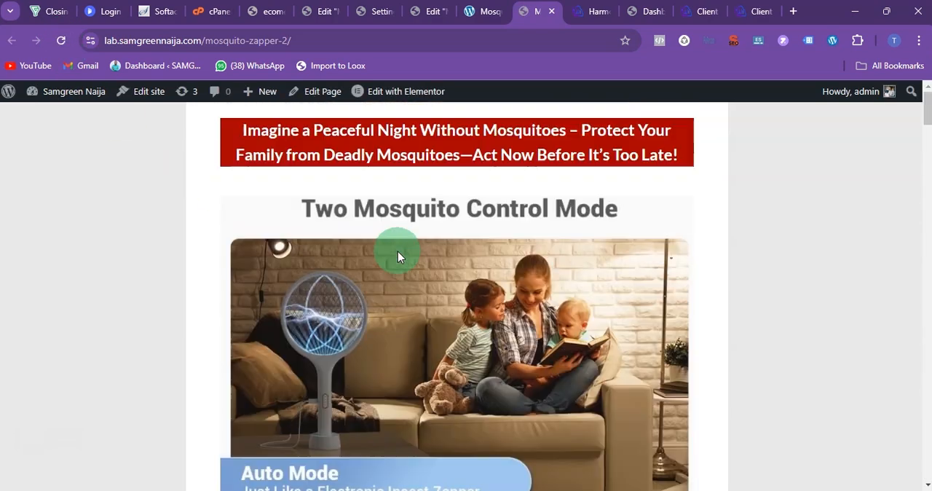
pyautogui.scroll(-15, 296, 218)
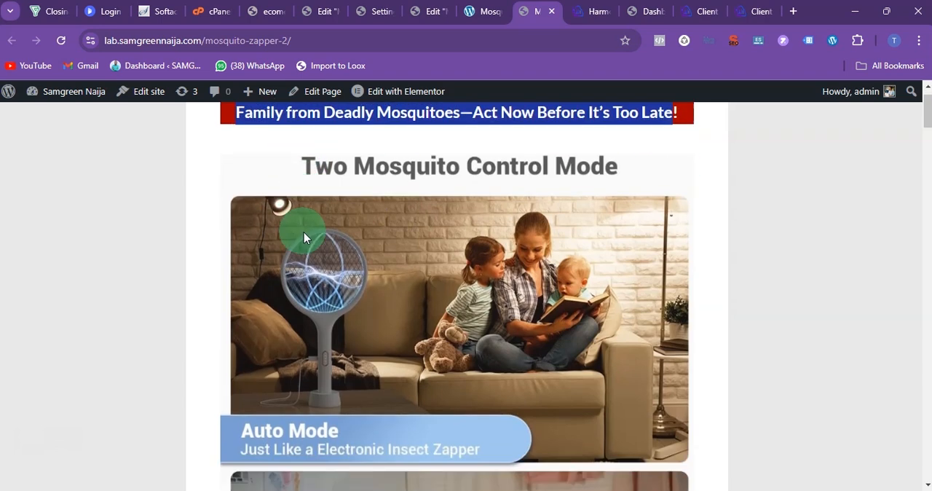
pyautogui.scroll(6, 300, 235)
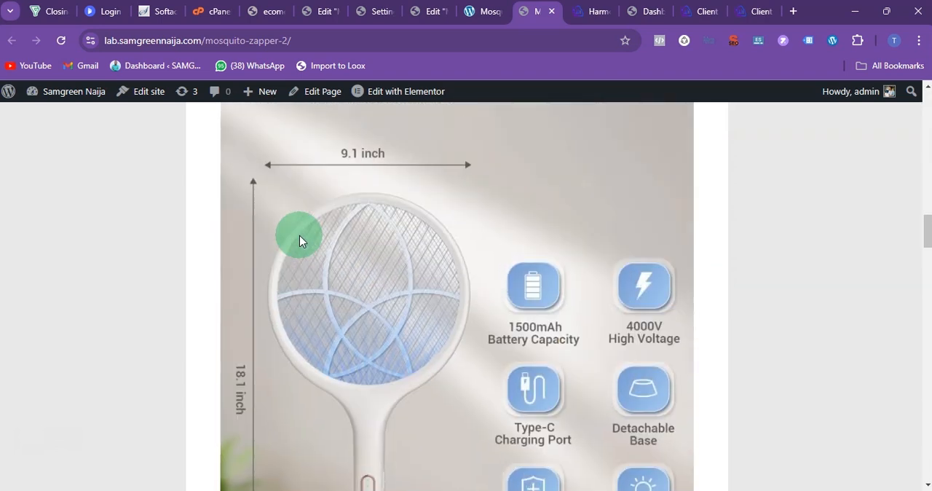
pyautogui.scroll(-10, 187, 267)
pyautogui.scroll(-15, 284, 290)
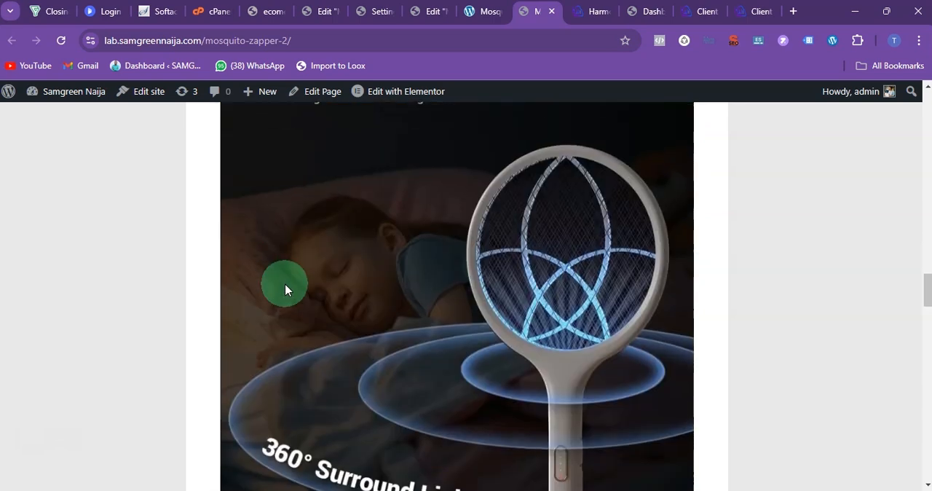
pyautogui.scroll(-12, 283, 288)
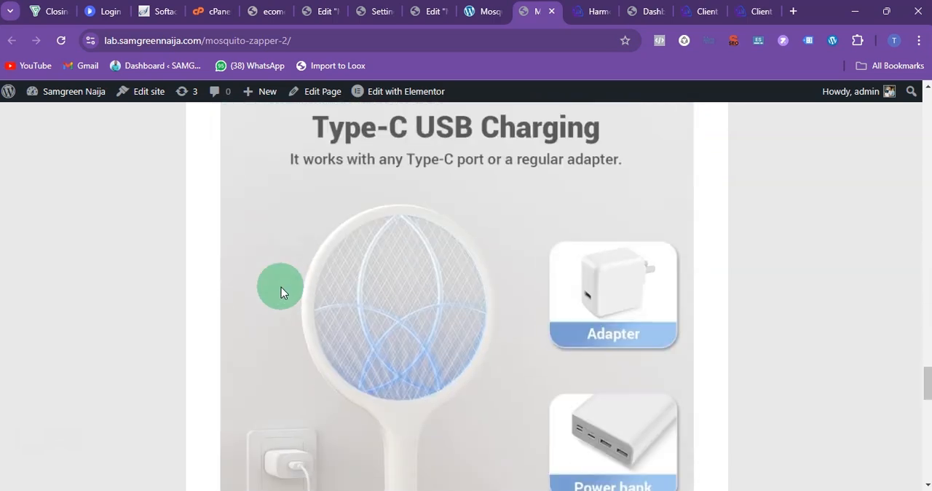
pyautogui.scroll(3, 280, 290)
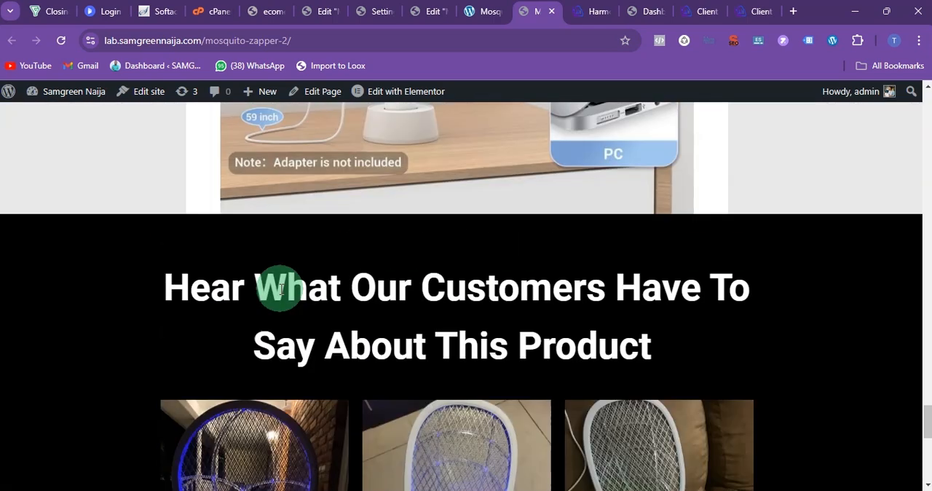
pyautogui.scroll(-6, 443, 287)
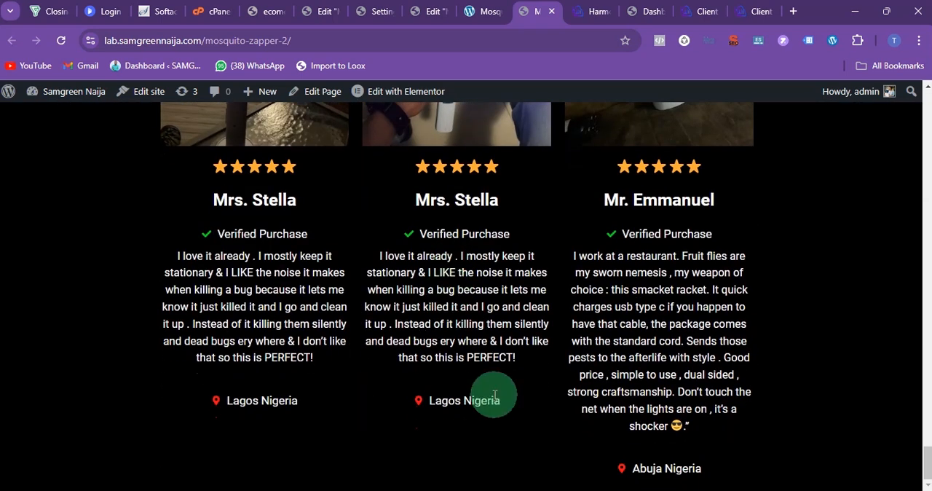
# Step: Go back to the Elementor editor and add a new section with three equal columns below the testimonials
pyautogui.click(431, 11)
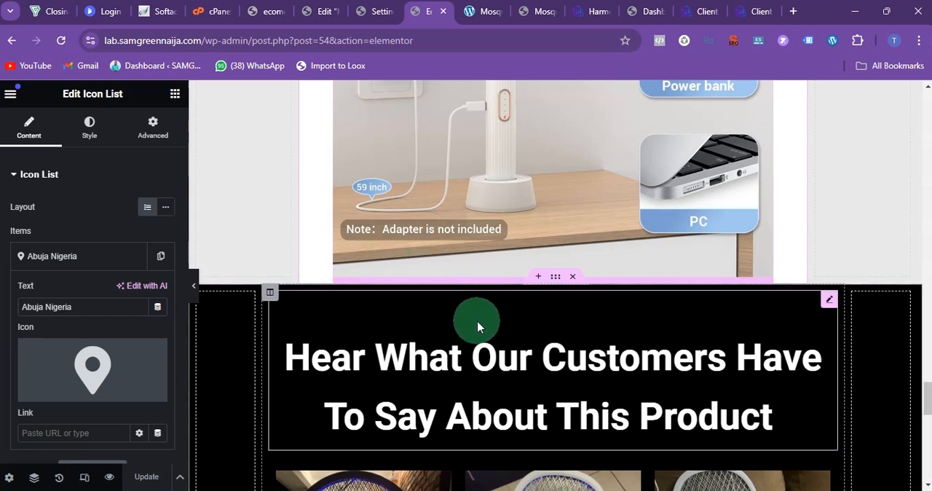
pyautogui.scroll(-8, 476, 321)
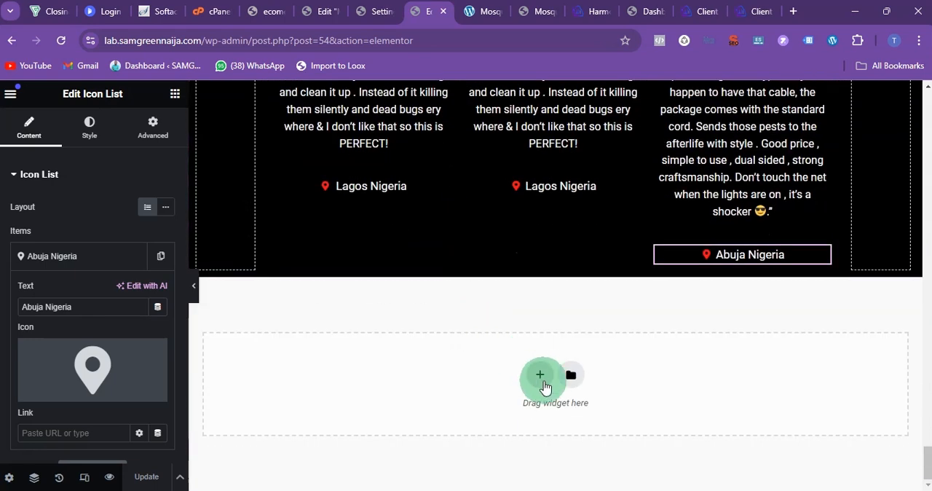
pyautogui.click(531, 380)
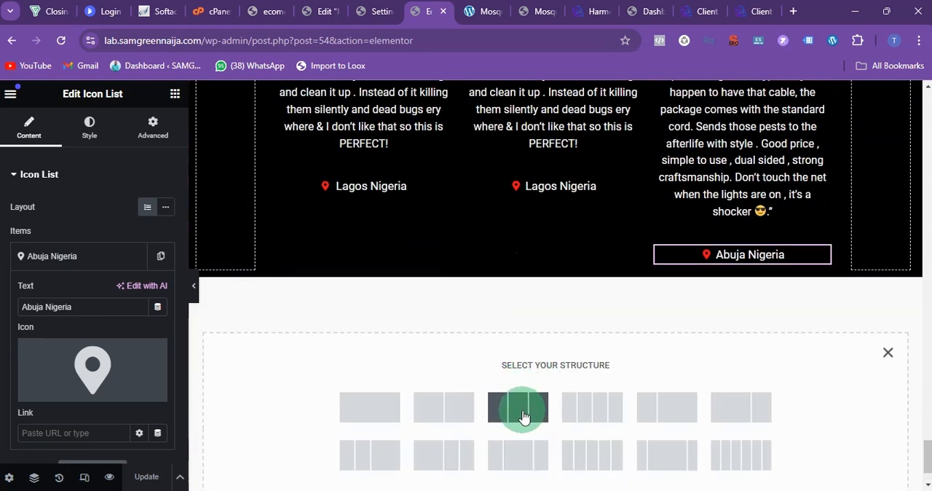
pyautogui.click(509, 419)
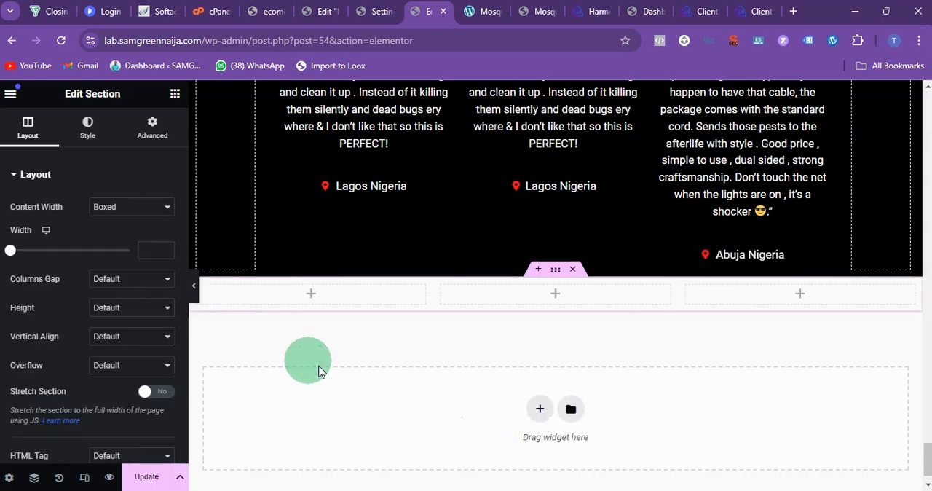
# Step: Set the width of the new section's first and third columns to 20% each
pyautogui.scroll(1, 212, 291)
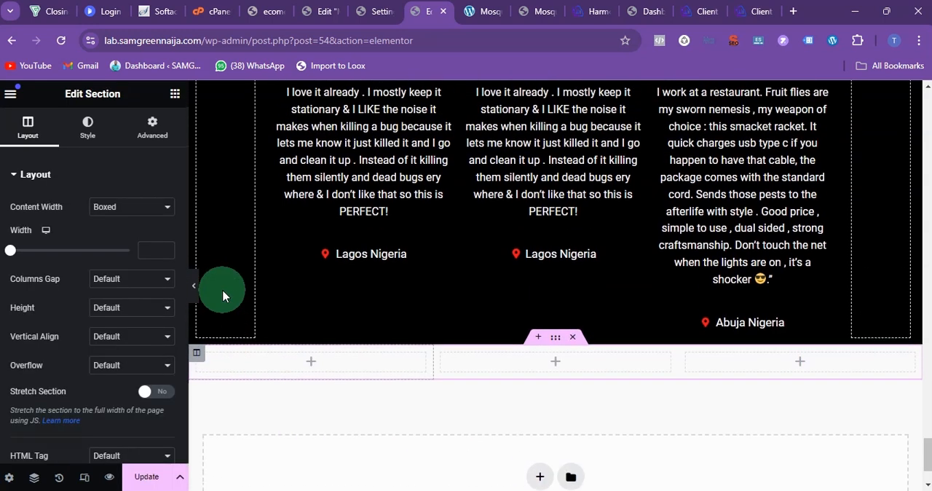
pyautogui.click(197, 356)
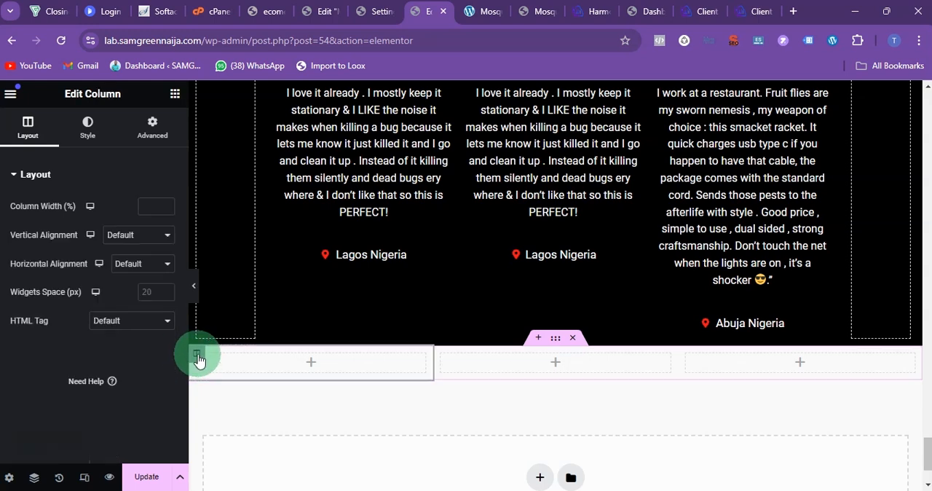
pyautogui.click(162, 208)
pyautogui.write('2')
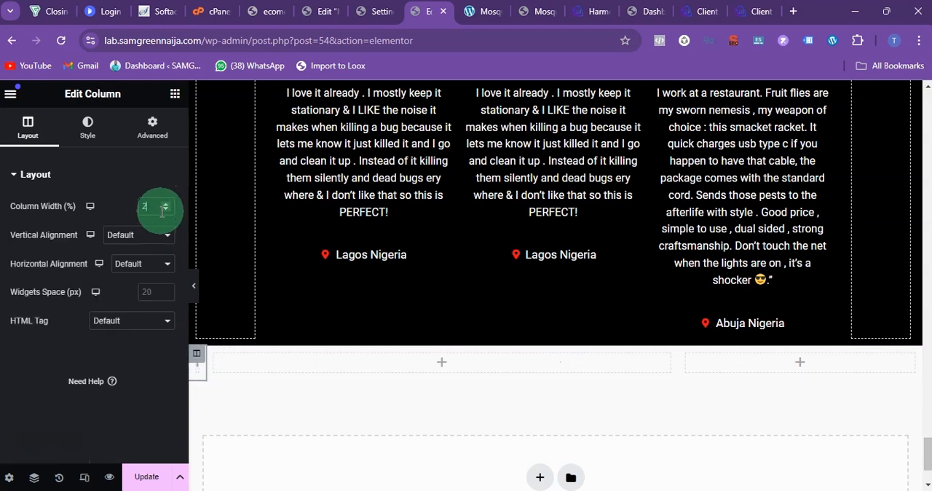
pyautogui.write('0')
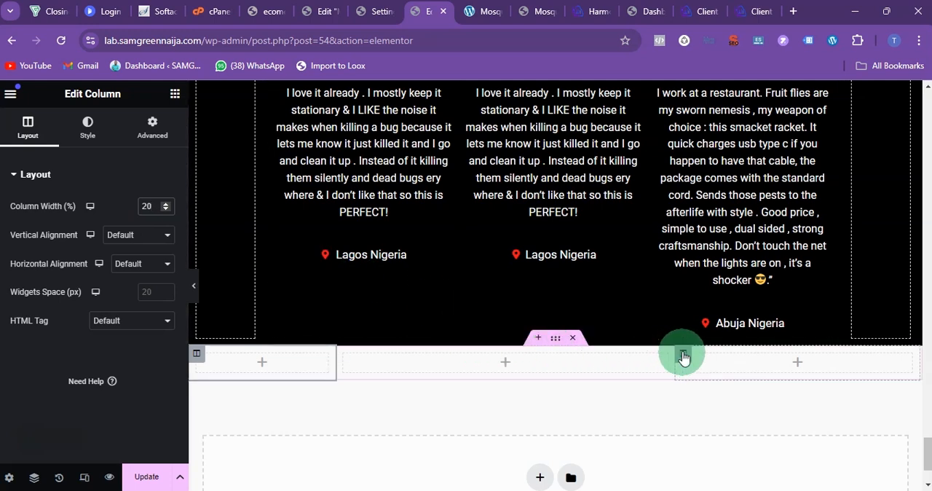
pyautogui.click(683, 354)
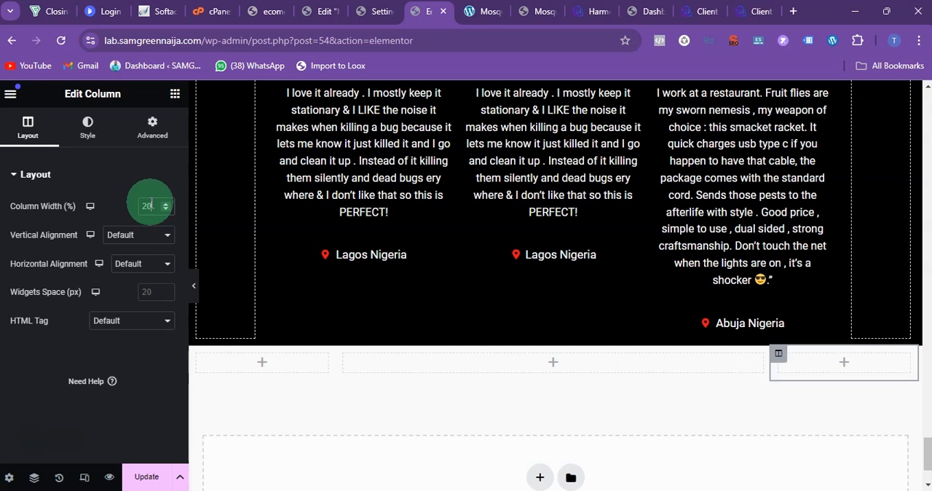
# Step: Search the widgets for "coun", check the Countdown widget, and place a Counter widget in the new section's middle column
pyautogui.click(176, 95)
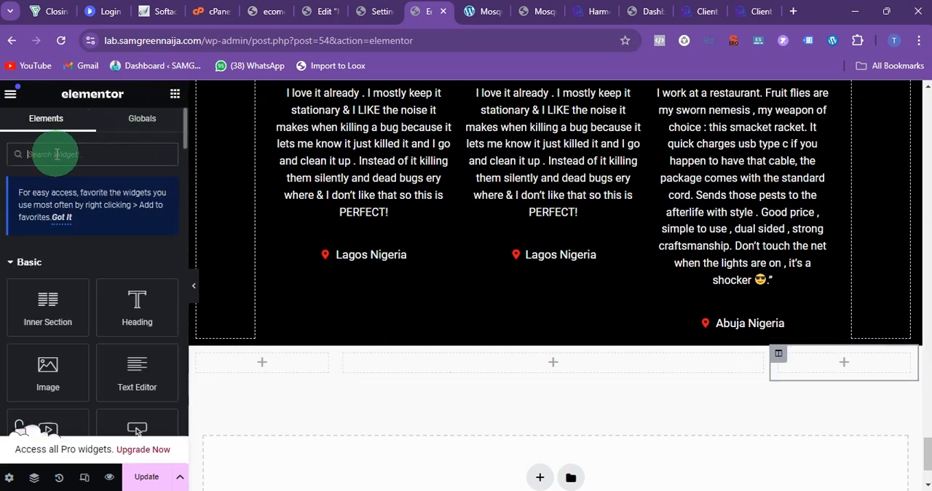
pyautogui.write('coun')
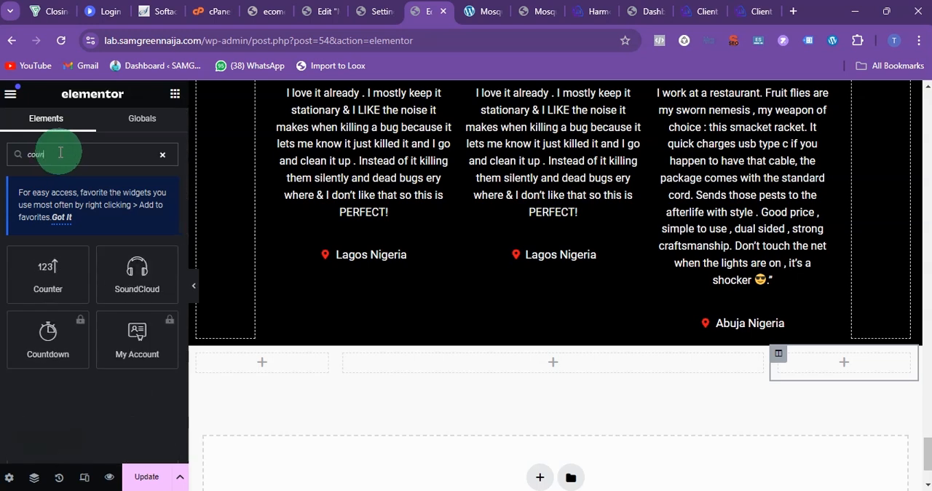
pyautogui.click(49, 334)
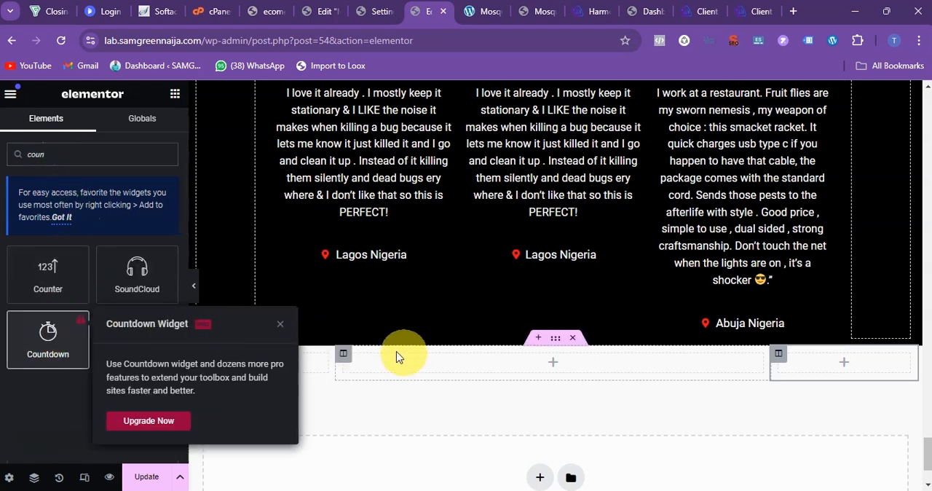
pyautogui.click(44, 396)
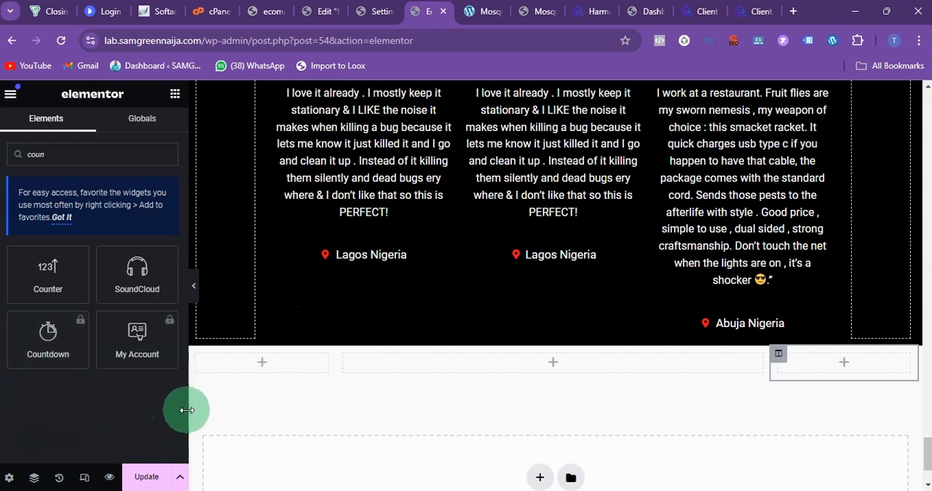
pyautogui.moveTo(46, 281); pyautogui.dragTo(506, 359)
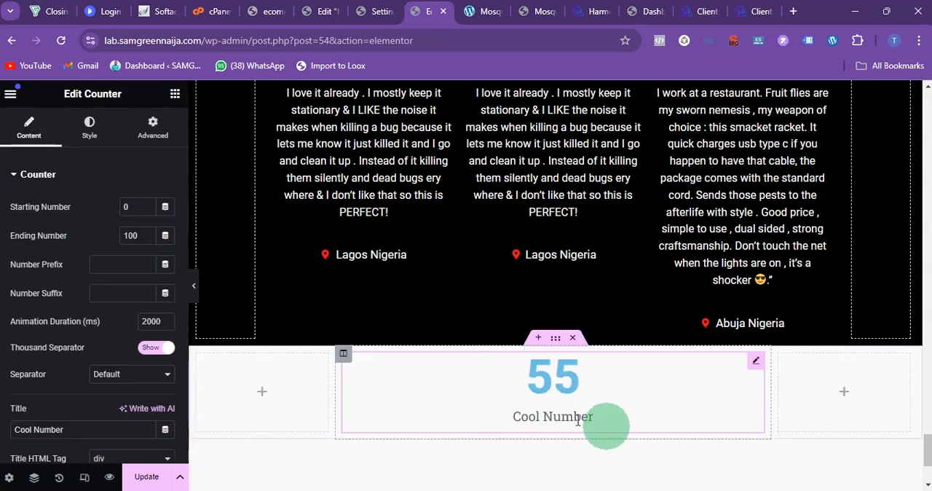
# Step: Delete the Counter widget from the middle column of the section below the testimonials
pyautogui.rightClick(755, 369)
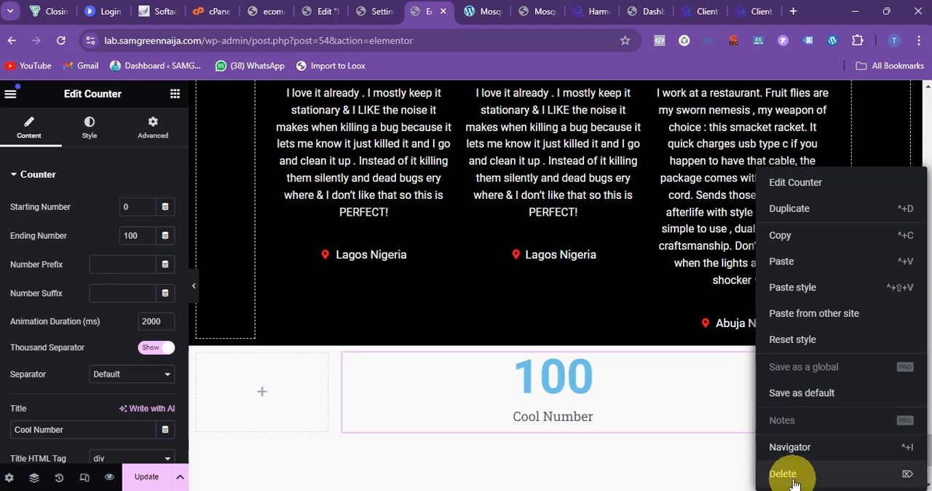
pyautogui.click(750, 471)
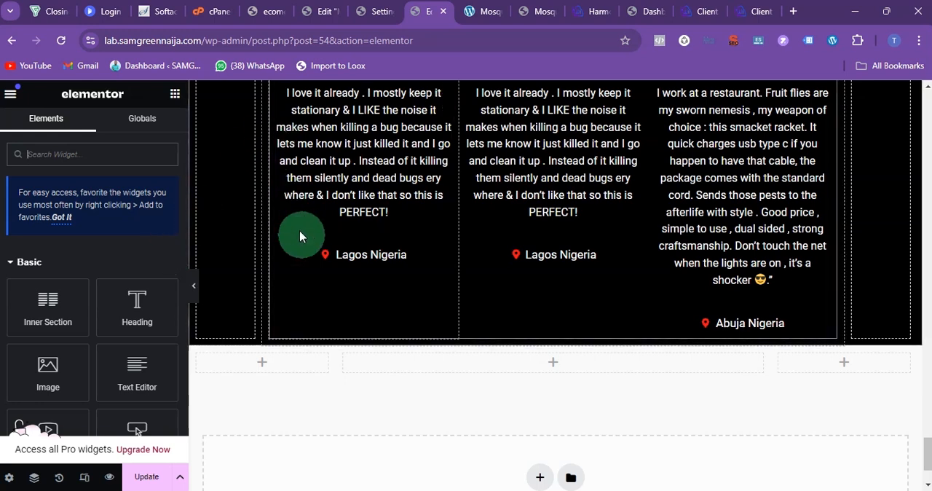
# Step: Switch to the reference mosquito zapper page and examine its promo countdown, yellow 3DAYS notice and Attention image
pyautogui.click(480, 22)
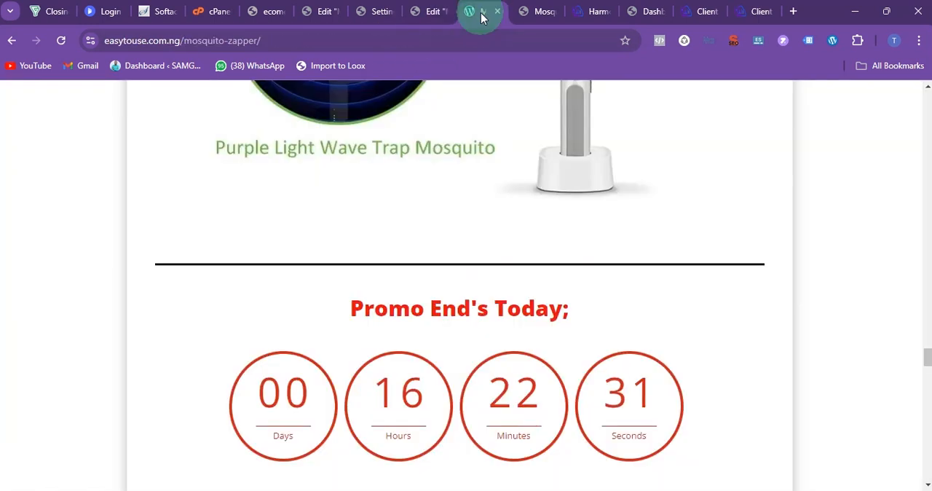
pyautogui.scroll(-5, 460, 235)
pyautogui.scroll(1, 458, 297)
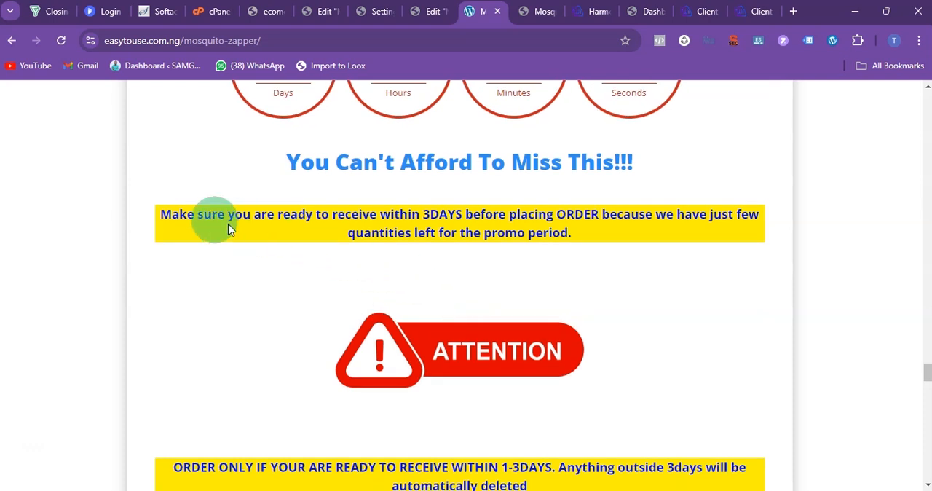
pyautogui.moveTo(162, 218); pyautogui.dragTo(263, 236)
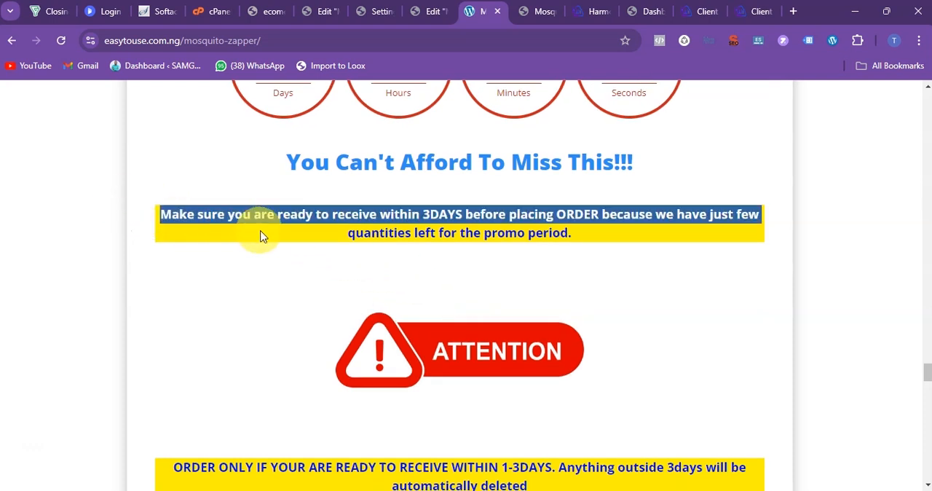
pyautogui.moveTo(160, 217); pyautogui.dragTo(176, 218)
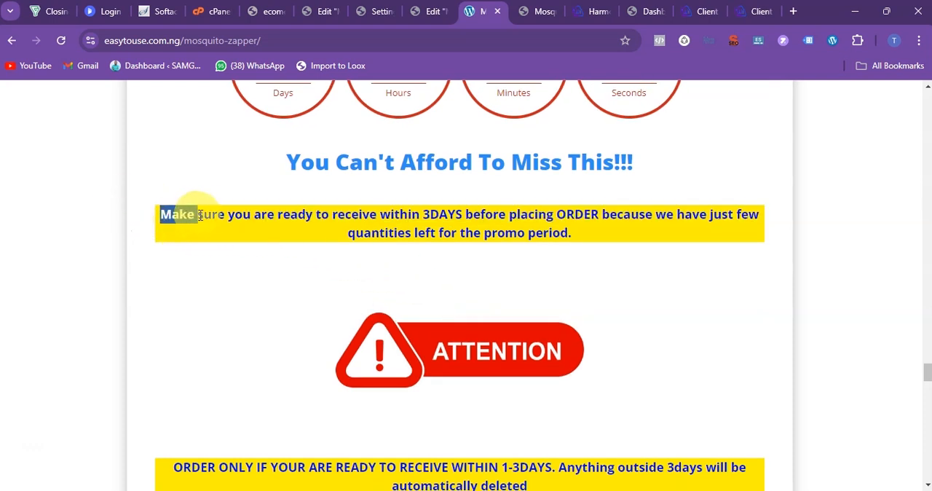
pyautogui.click(431, 11)
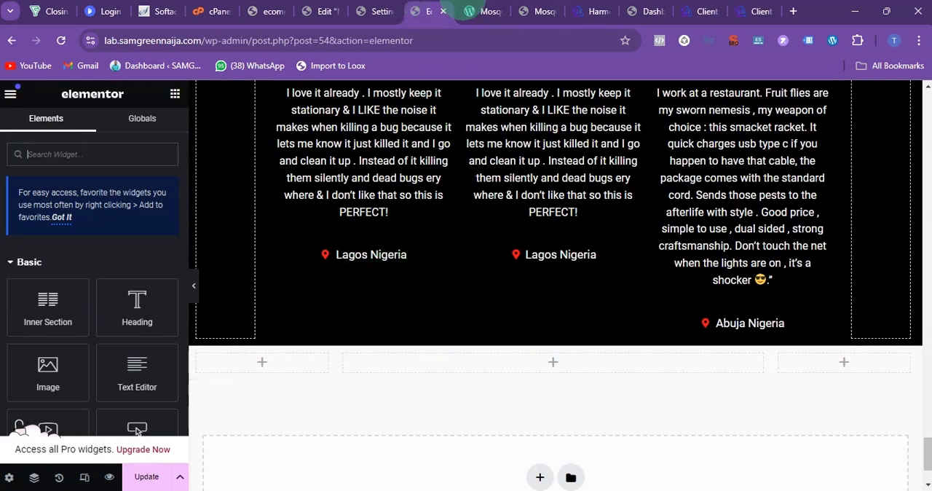
pyautogui.click(492, 9)
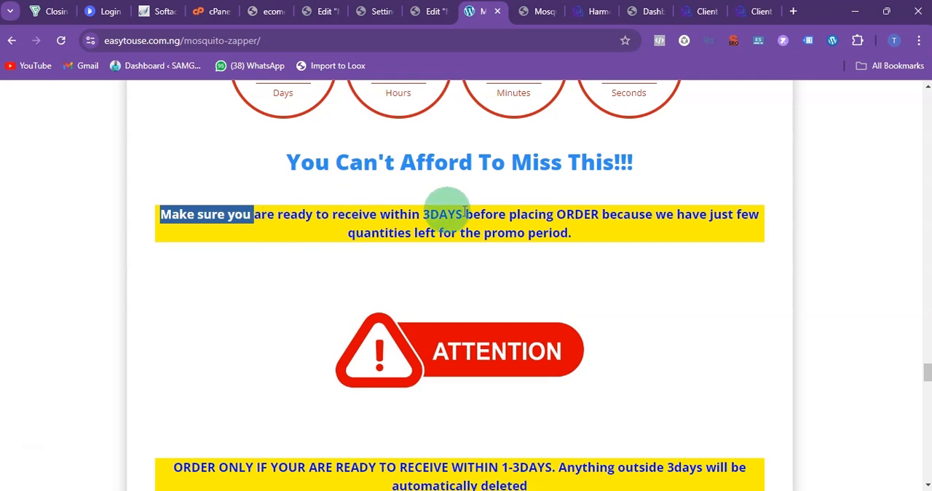
pyautogui.moveTo(333, 338); pyautogui.dragTo(592, 358)
pyautogui.rightClick(417, 346)
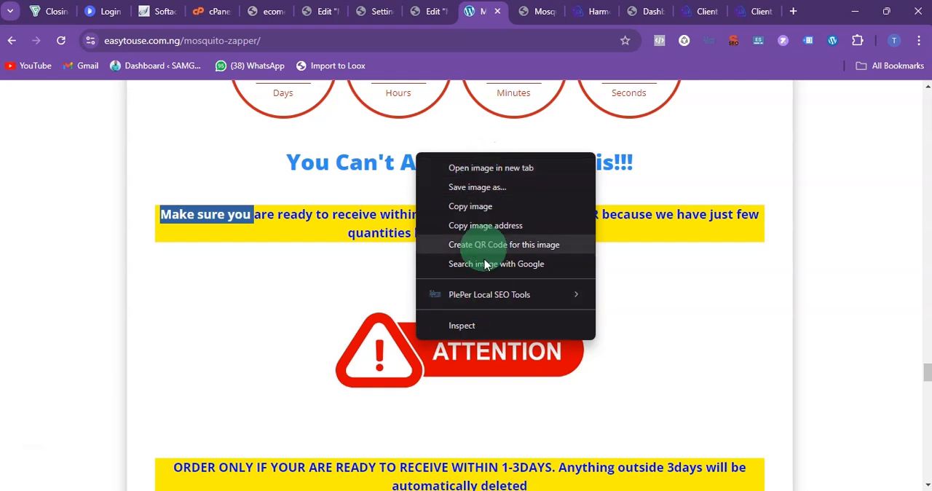
pyautogui.click(435, 18)
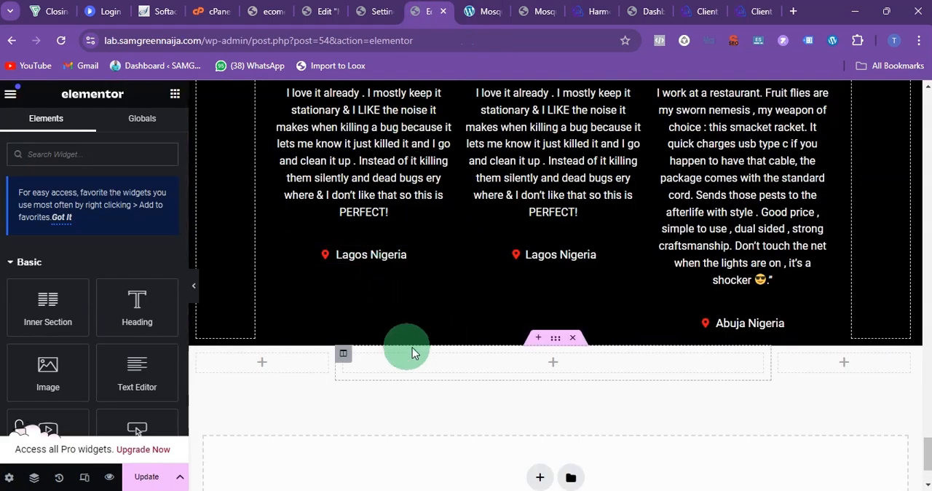
# Step: Examine the reference page's how-to-order section, the Method 2 SMS order details and the frequently asked questions
pyautogui.click(476, 12)
pyautogui.scroll(-8, 462, 267)
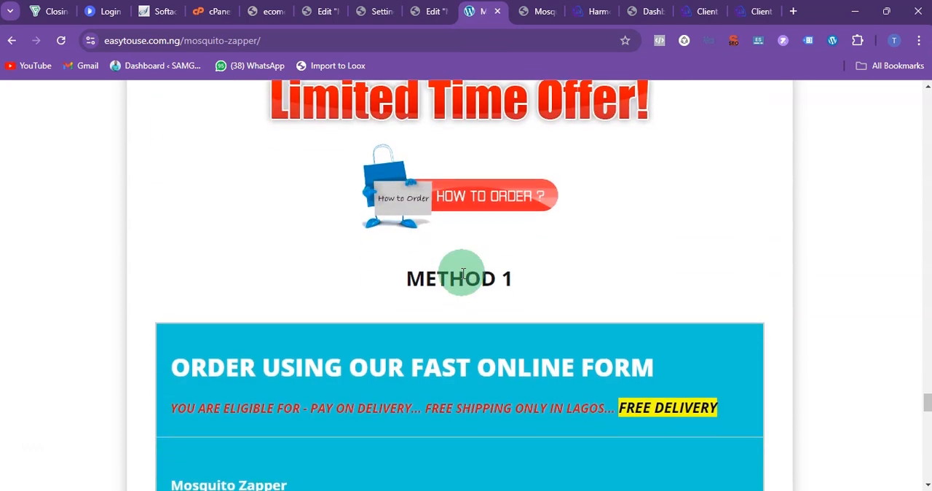
pyautogui.scroll(-6, 463, 277)
pyautogui.scroll(-12, 463, 275)
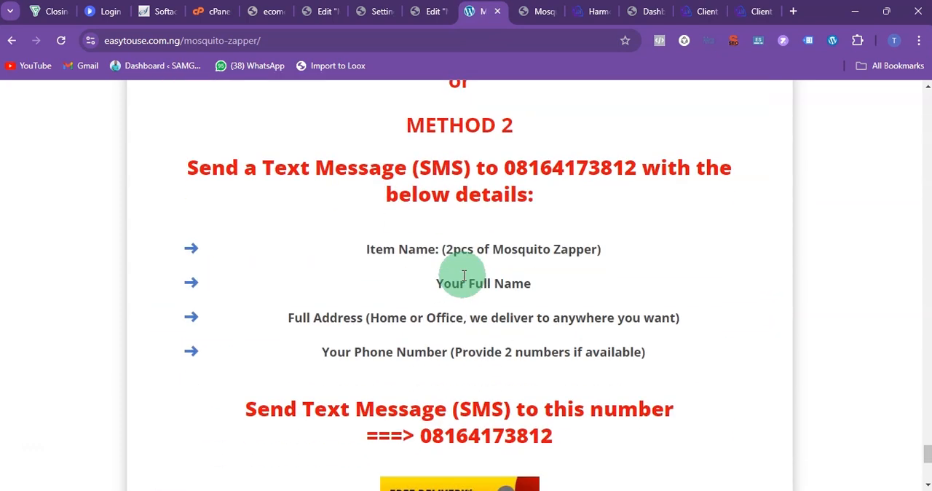
pyautogui.scroll(2, 462, 272)
pyautogui.scroll(1, 463, 280)
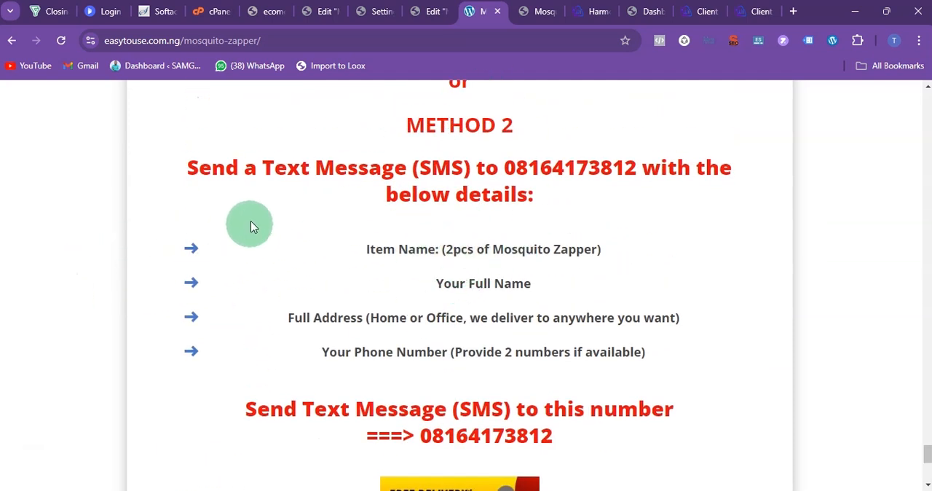
pyautogui.scroll(-1, 428, 262)
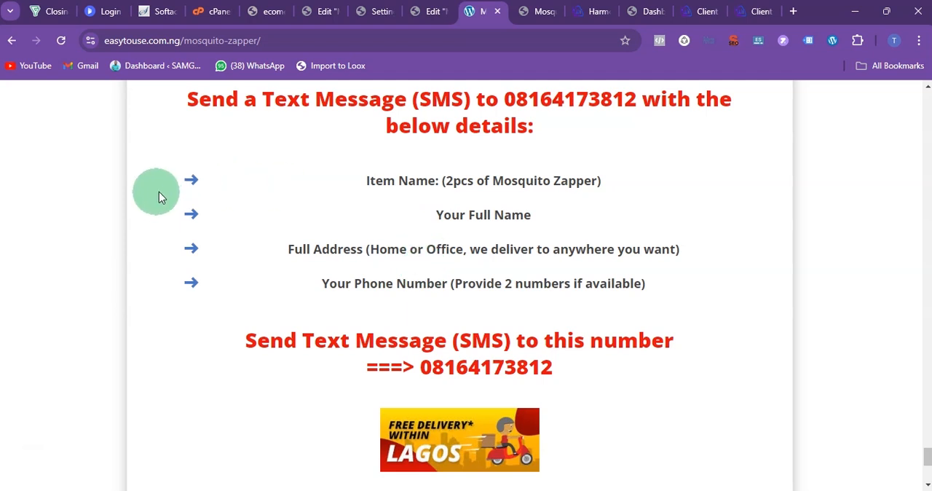
pyautogui.moveTo(179, 180); pyautogui.dragTo(240, 283)
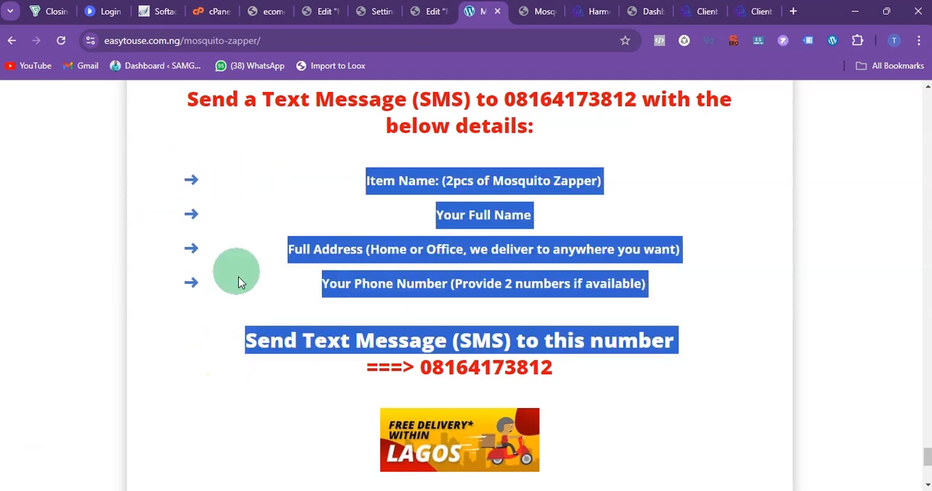
pyautogui.scroll(-3, 477, 242)
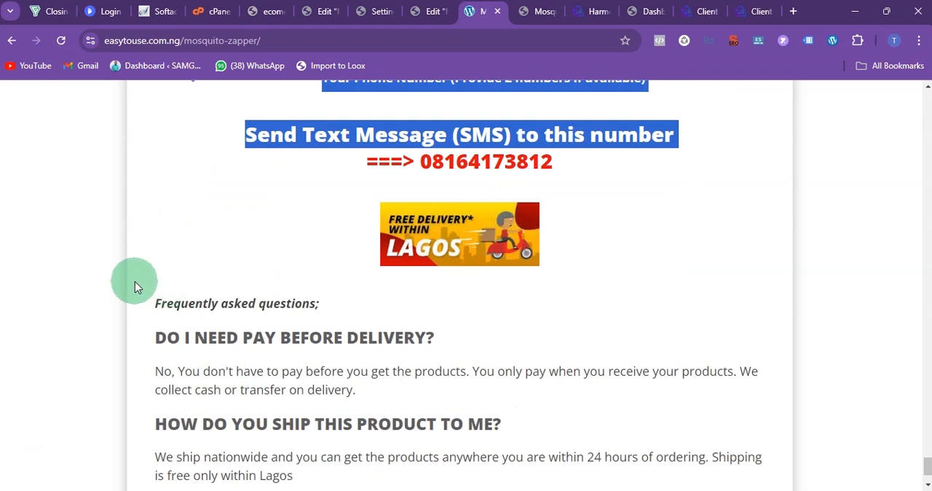
pyautogui.moveTo(135, 284); pyautogui.dragTo(474, 473)
pyautogui.scroll(-1, 323, 314)
pyautogui.scroll(20, 350, 266)
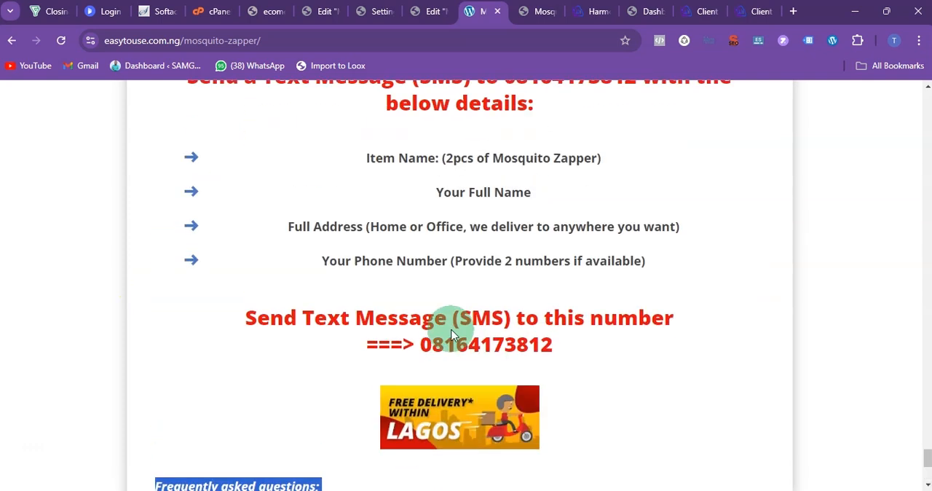
# Step: Review the reference page again from the promo countdown through the fields of the Method 1 online order form
pyautogui.scroll(7, 452, 330)
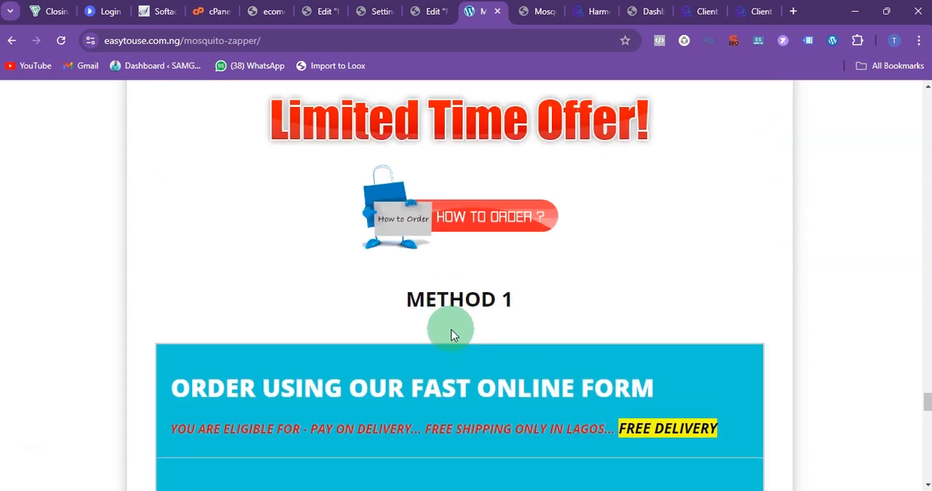
pyautogui.scroll(5, 451, 334)
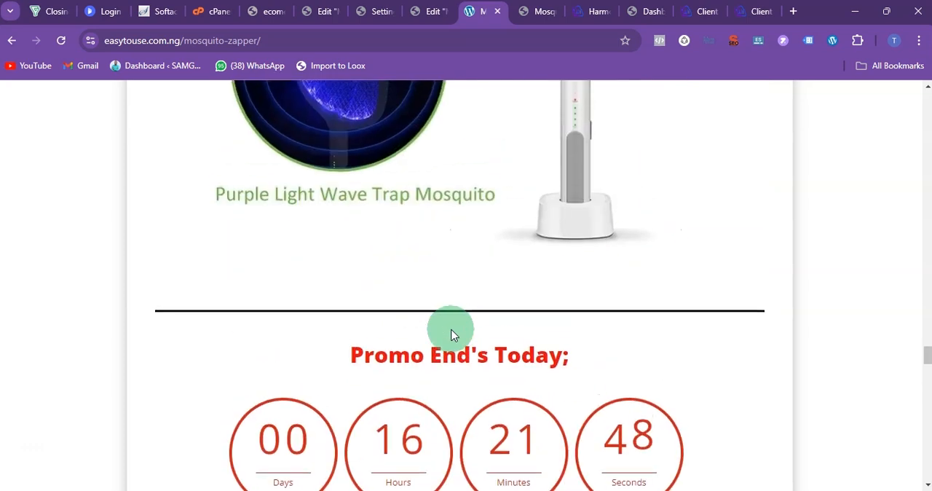
pyautogui.scroll(-8, 443, 339)
pyautogui.scroll(-10, 423, 321)
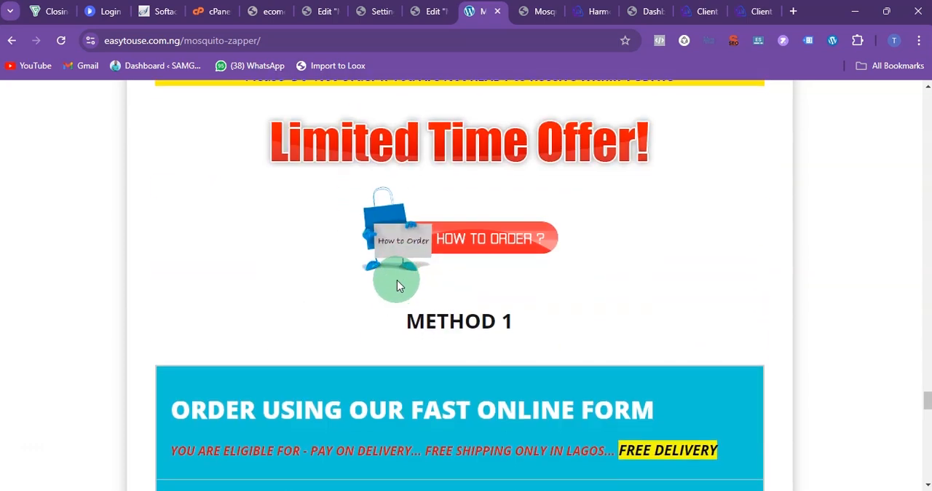
pyautogui.moveTo(160, 206); pyautogui.dragTo(693, 287)
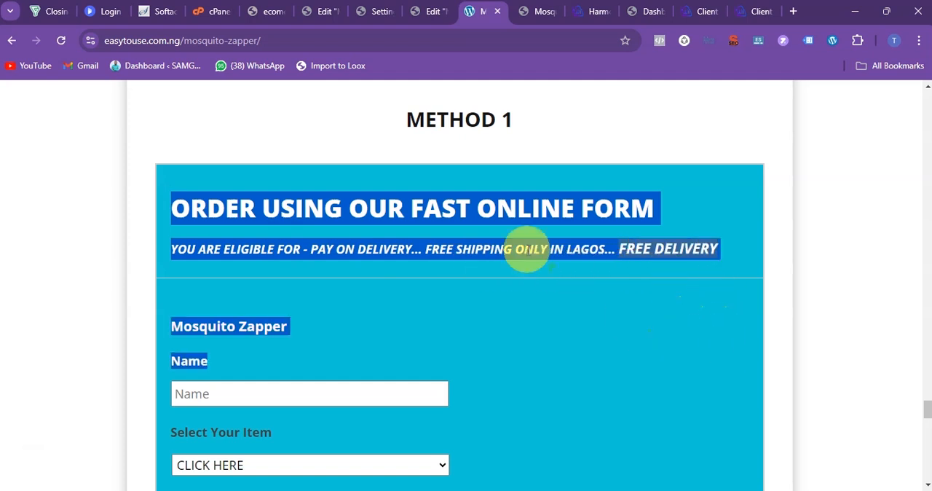
pyautogui.click(526, 249)
pyautogui.scroll(-10, 289, 322)
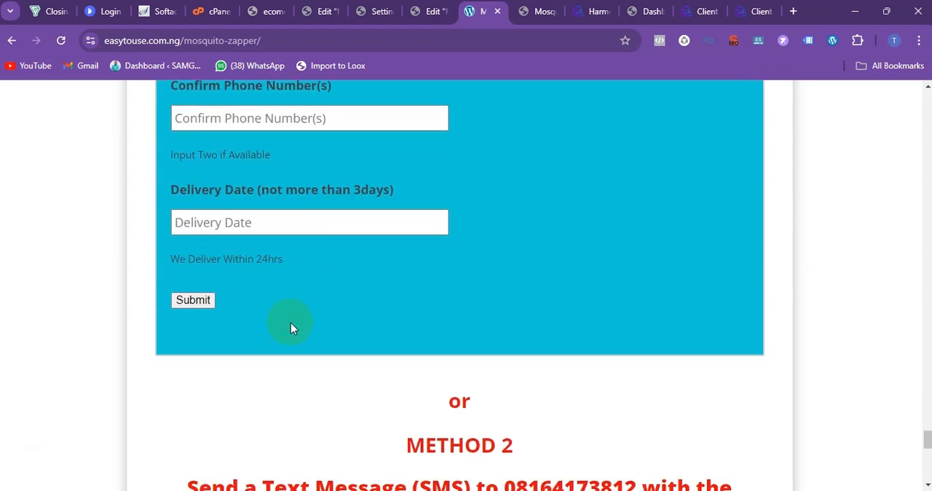
pyautogui.scroll(-6, 290, 322)
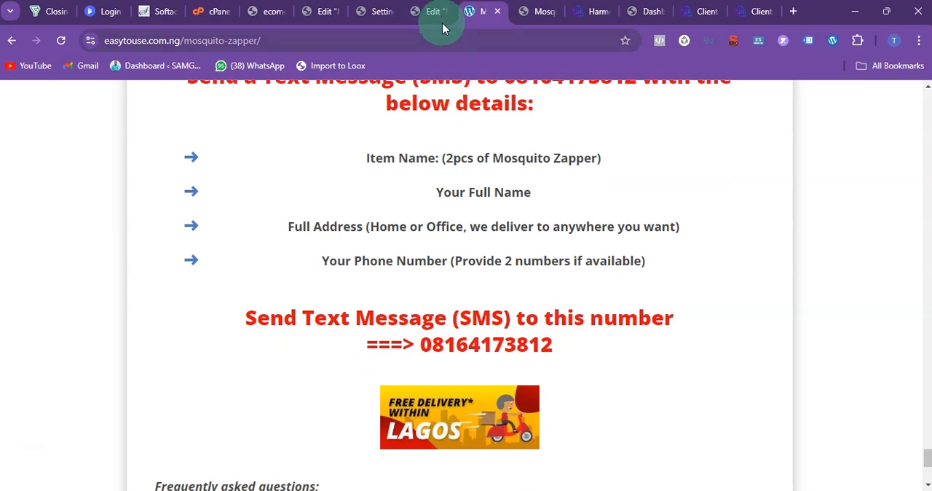
# Step: Return to the Elementor editor and save the page's changes
pyautogui.click(442, 24)
pyautogui.click(146, 477)
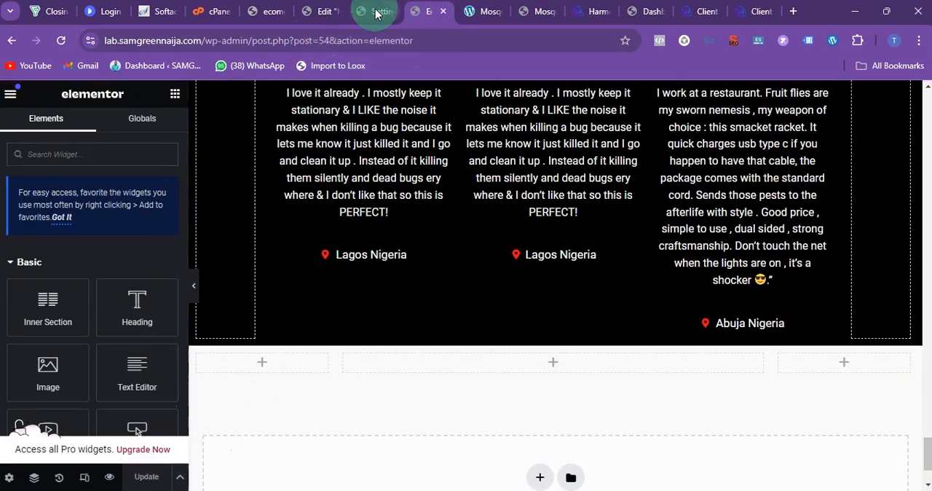
# Step: Open the Fluent Forms list in the WordPress admin and delete the Subscription Form and the Contact Form Demo
pyautogui.click(378, 13)
pyautogui.moveTo(38, 245)
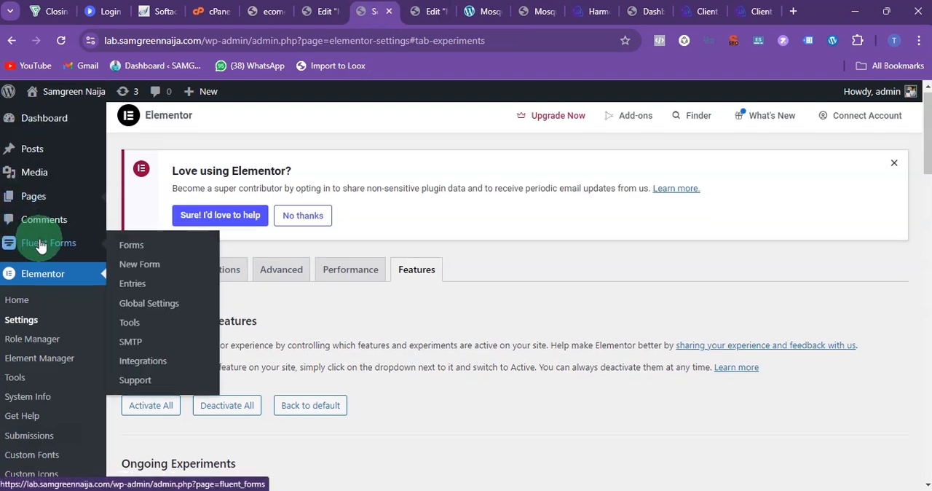
pyautogui.scroll(-1, 38, 245)
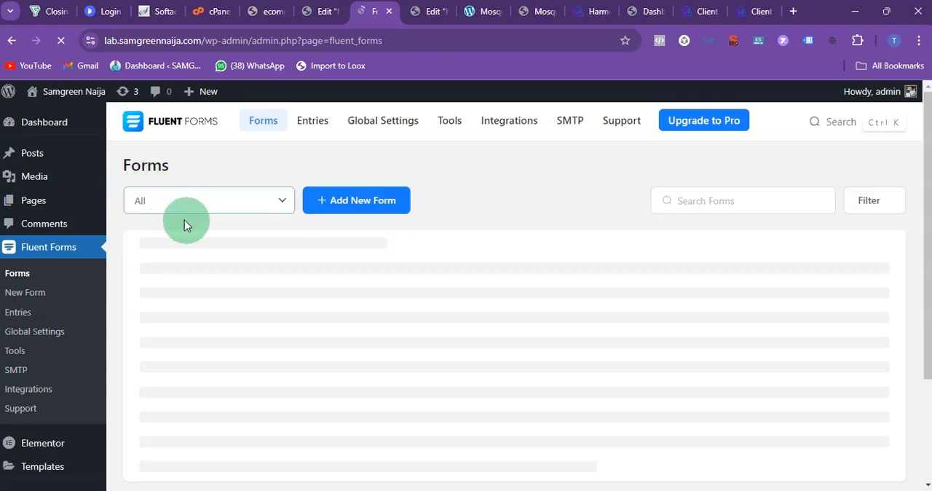
pyautogui.scroll(-1, 270, 245)
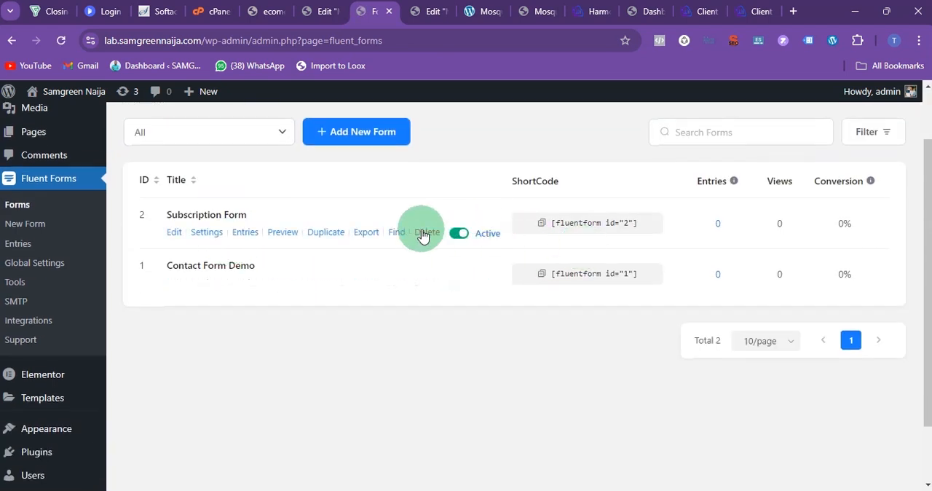
pyautogui.click(425, 232)
pyautogui.click(475, 202)
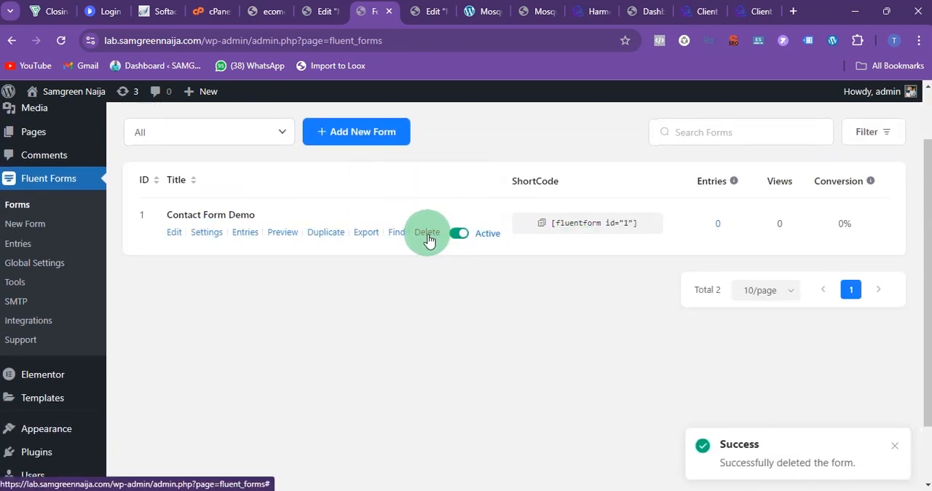
pyautogui.click(427, 233)
pyautogui.click(479, 201)
# Step: Create a new blank form and add Name Fields with first and last name to it
pyautogui.click(358, 135)
pyautogui.click(262, 263)
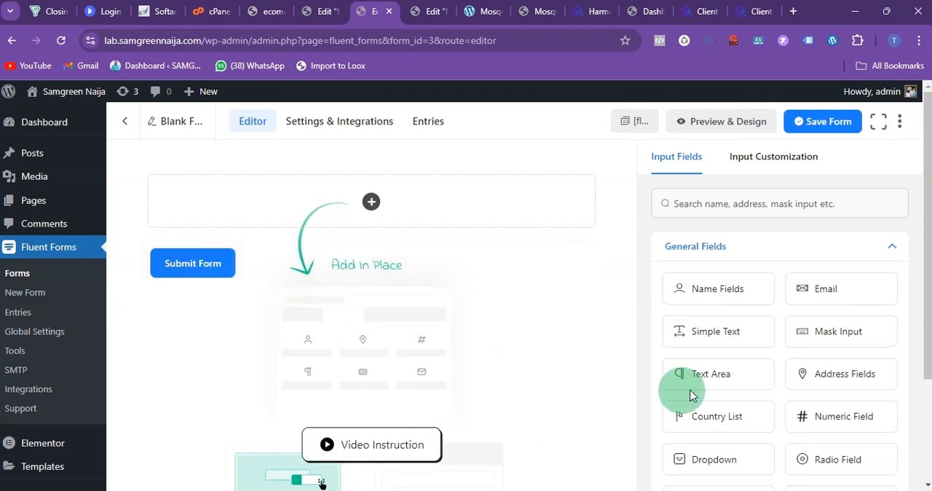
pyautogui.moveTo(730, 290); pyautogui.dragTo(333, 203)
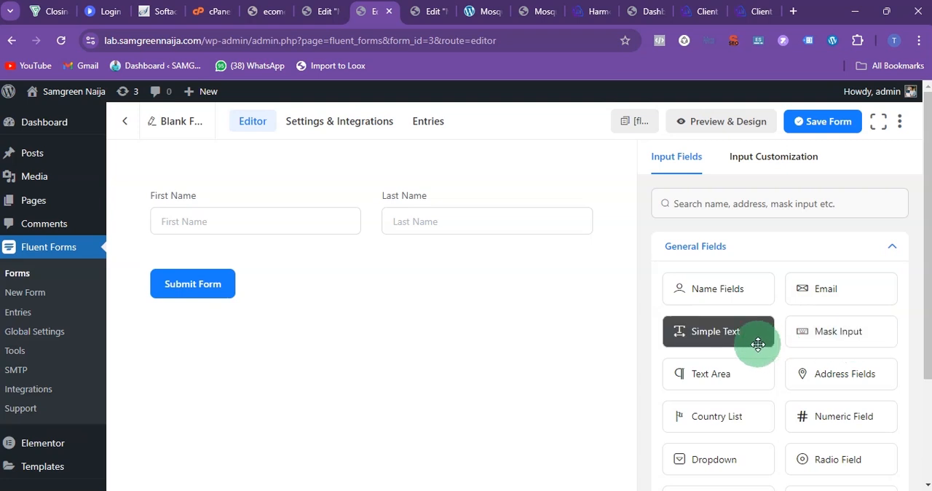
pyautogui.scroll(-1, 815, 331)
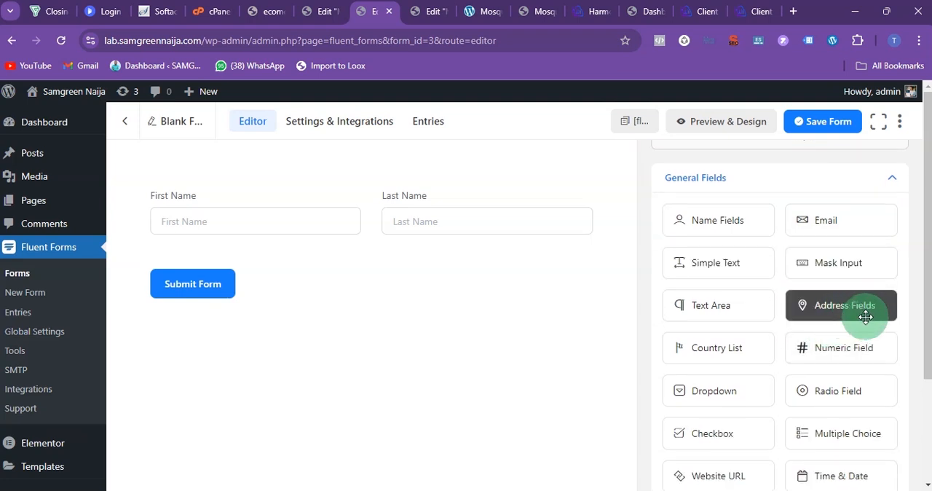
pyautogui.moveTo(850, 311); pyautogui.dragTo(244, 307)
pyautogui.moveTo(794, 305); pyautogui.dragTo(347, 246)
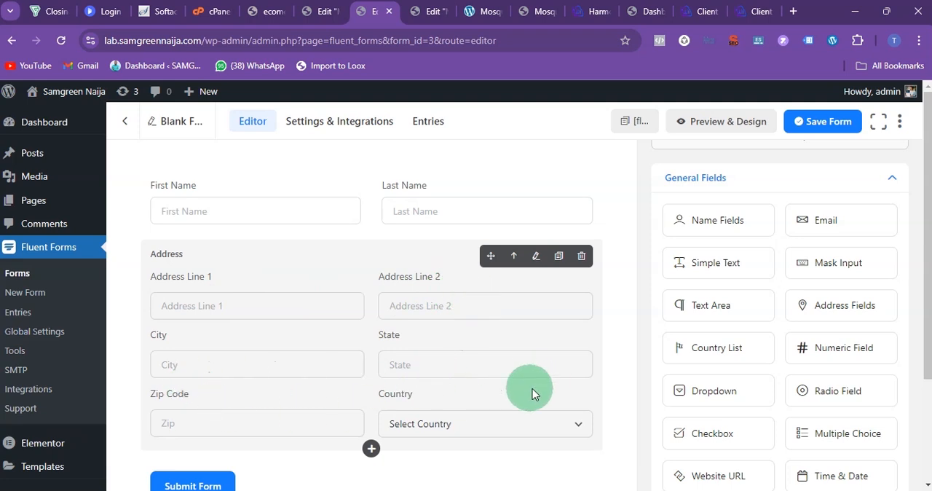
pyautogui.click(582, 256)
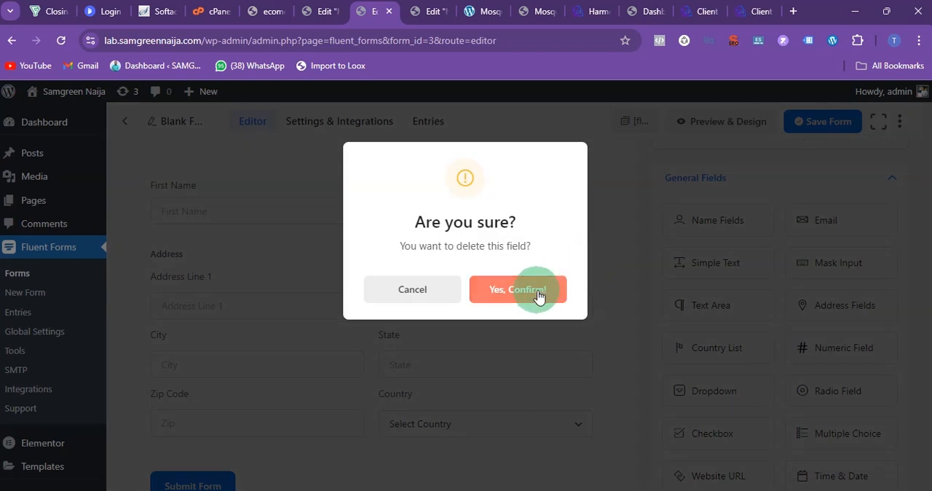
pyautogui.click(537, 291)
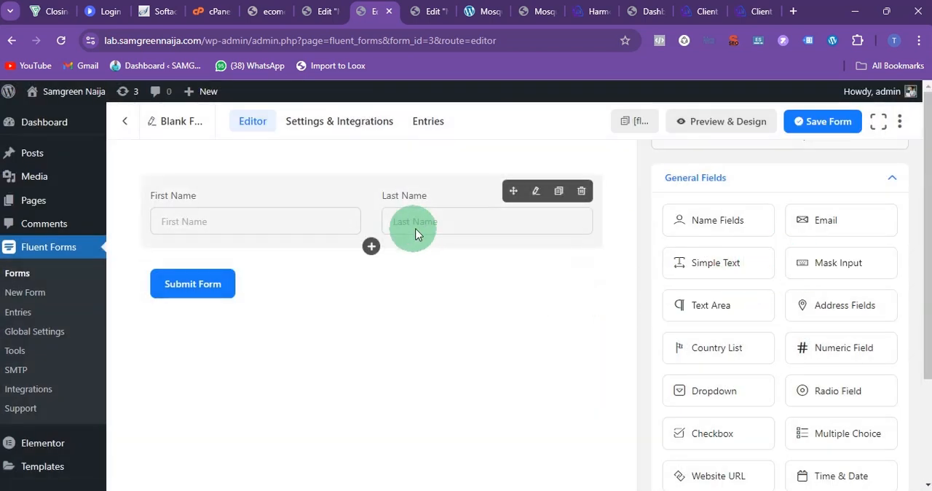
# Step: Add an Email field below the name fields in the blank form
pyautogui.moveTo(801, 226); pyautogui.dragTo(297, 249)
pyautogui.scroll(-1, 801, 270)
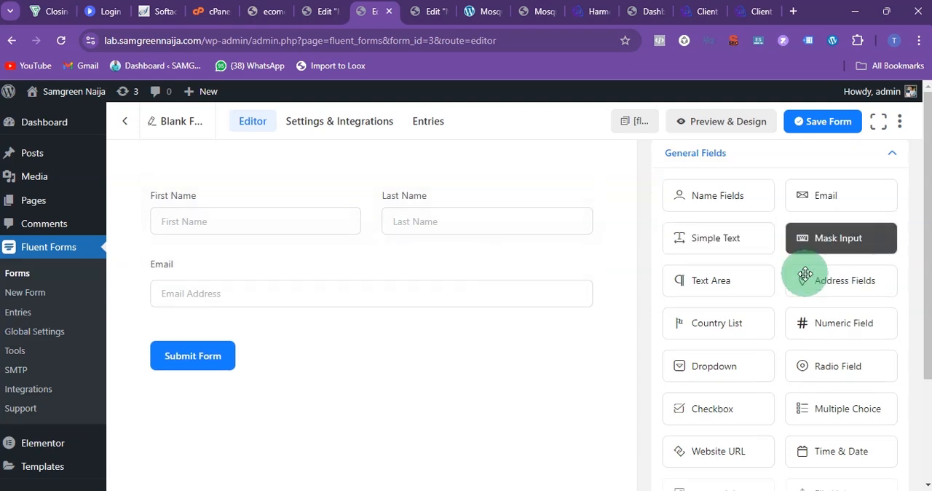
# Step: Add a Numeric Field between the name fields and the Email field and label it "Phone Number"
pyautogui.moveTo(832, 283); pyautogui.dragTo(381, 270)
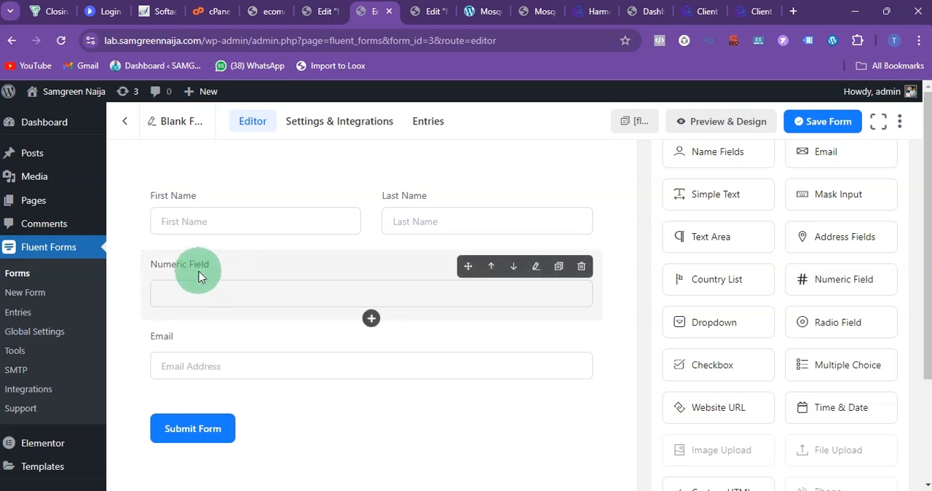
pyautogui.click(260, 275)
pyautogui.click(708, 269)
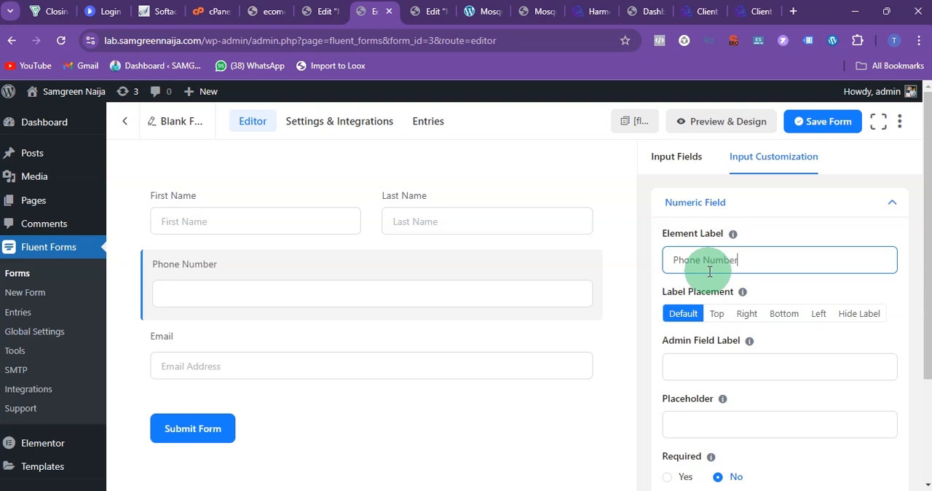
# Step: Duplicate the Phone Number field and relabel the copy "WhatsApp Number"
pyautogui.click(339, 269)
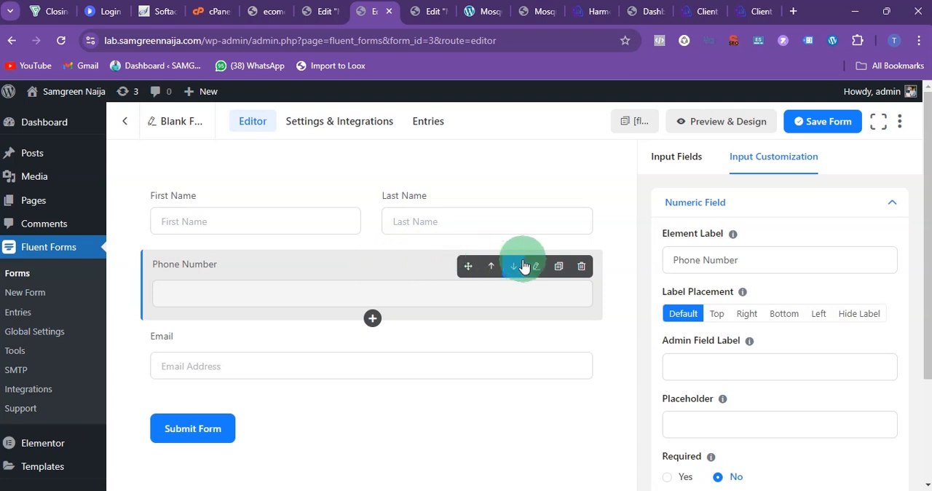
pyautogui.click(559, 269)
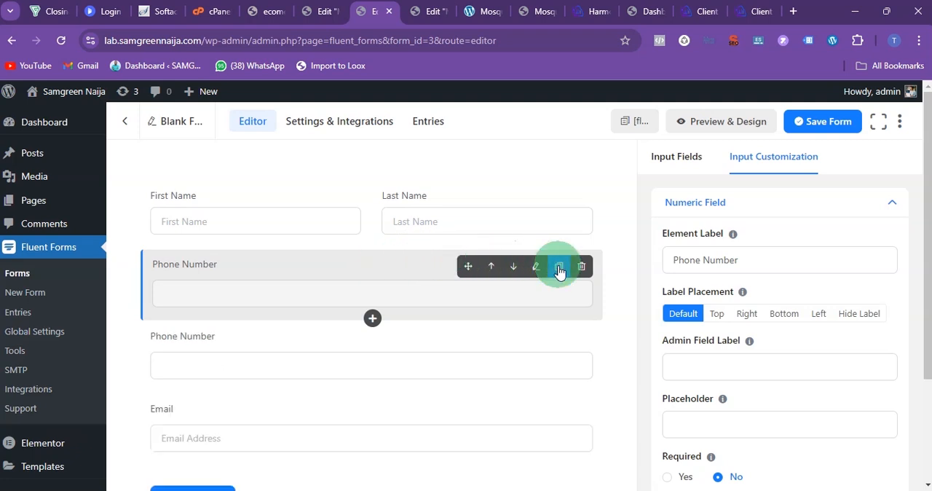
pyautogui.click(237, 358)
pyautogui.click(739, 270)
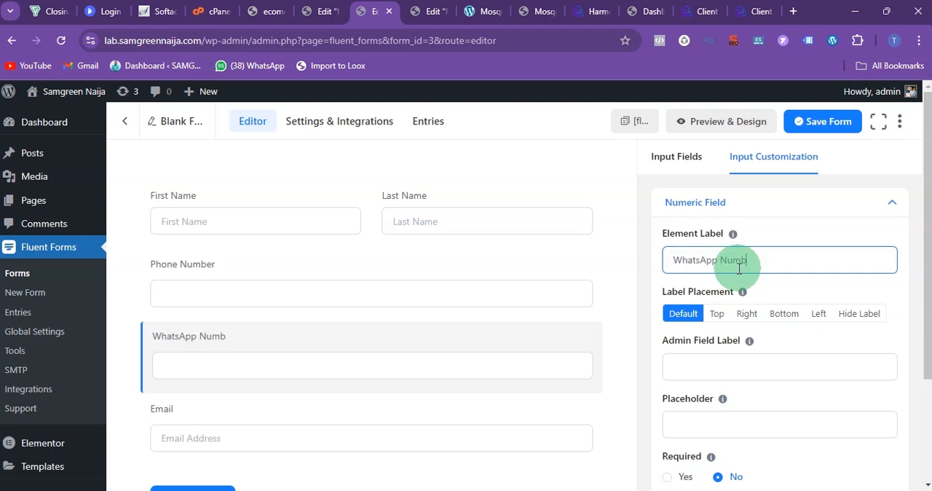
# Step: Add a Text Area below the Email field and label it "Full Delivery Address"
pyautogui.click(217, 420)
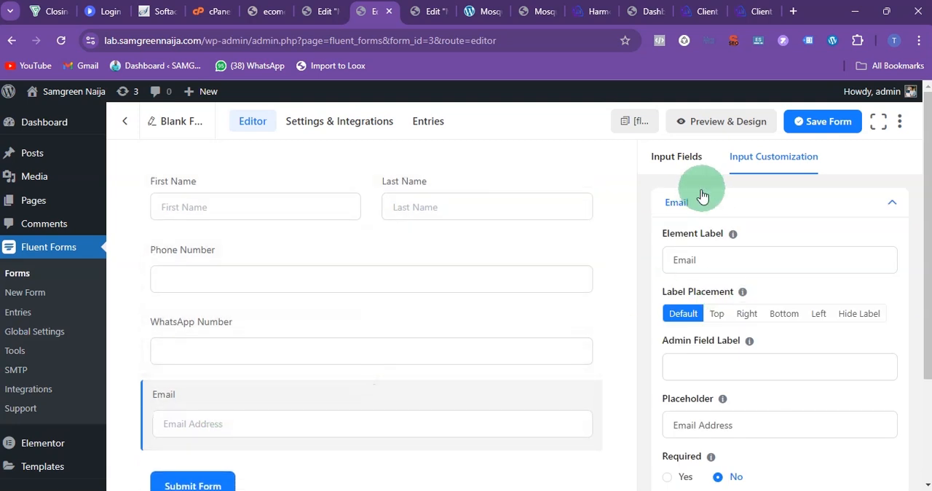
pyautogui.click(687, 161)
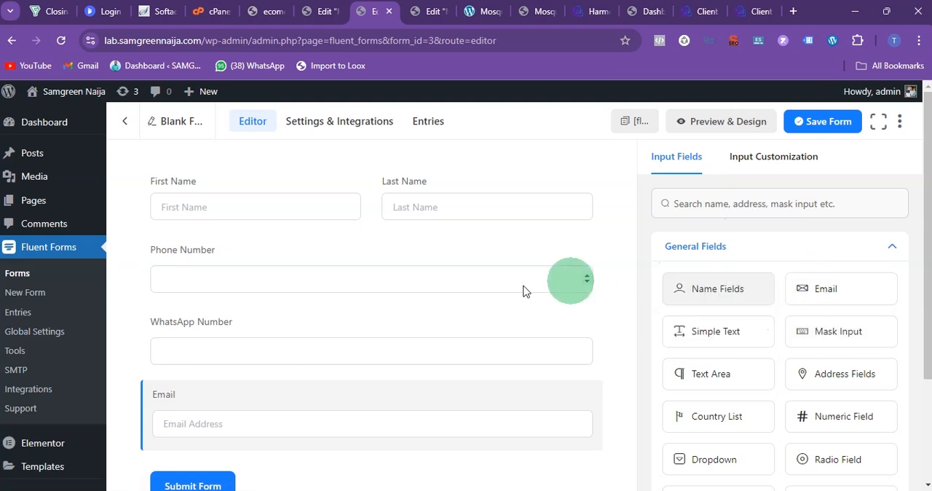
pyautogui.scroll(-2, 523, 291)
pyautogui.moveTo(717, 233); pyautogui.dragTo(258, 343)
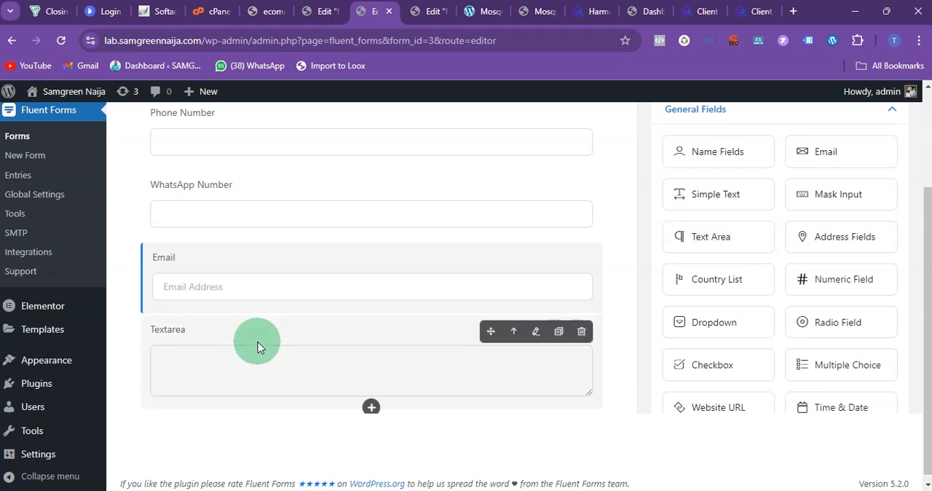
pyautogui.click(247, 332)
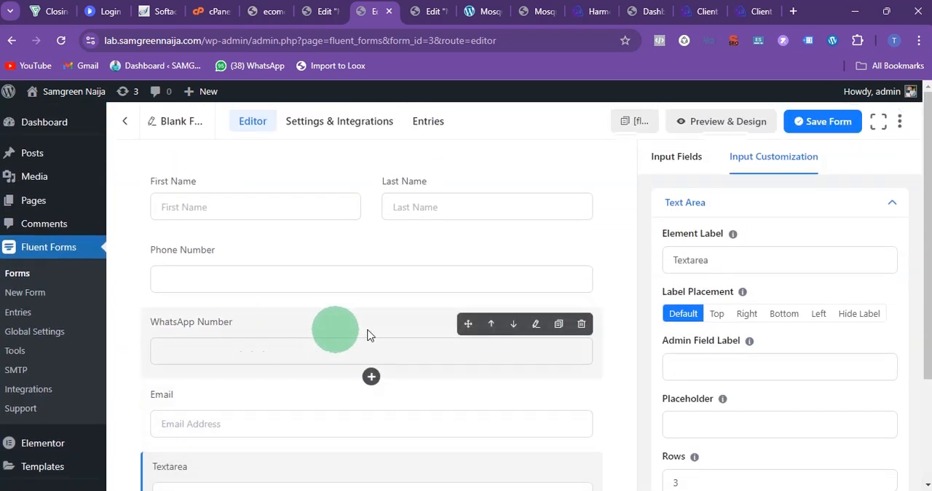
pyautogui.moveTo(711, 261); pyautogui.dragTo(647, 266)
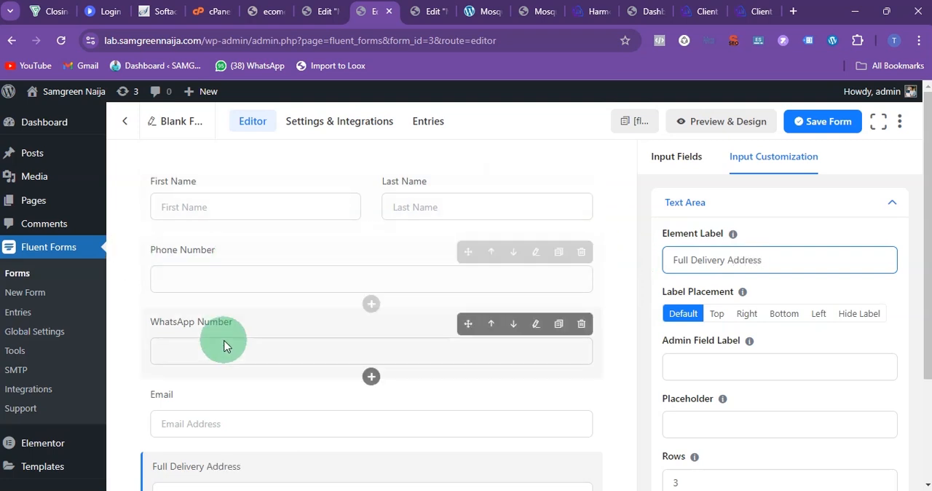
pyautogui.scroll(-3, 224, 342)
pyautogui.scroll(-1, 214, 313)
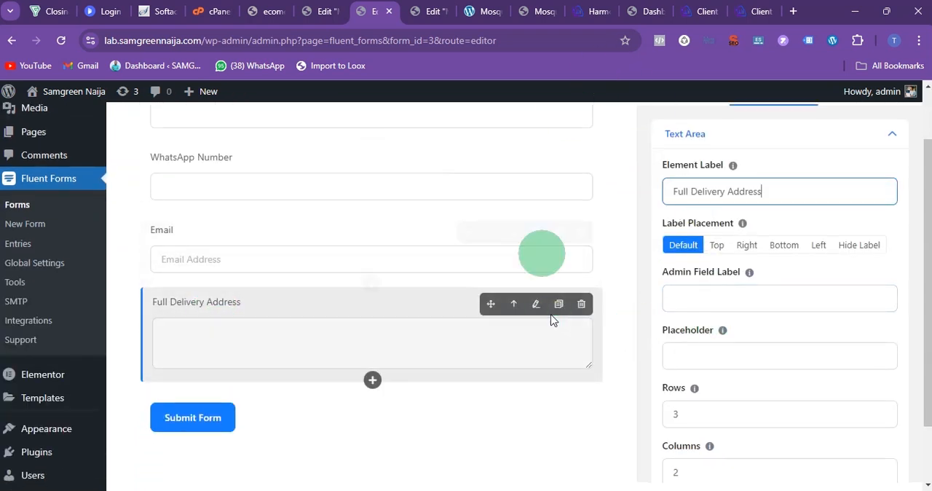
# Step: Examine the reference mosquito zapper page's order form, including its fields and the choices in its item selection list
pyautogui.click(477, 11)
pyautogui.scroll(-3, 430, 255)
pyautogui.scroll(12, 441, 309)
pyautogui.moveTo(162, 318); pyautogui.dragTo(329, 329)
pyautogui.scroll(-3, 291, 328)
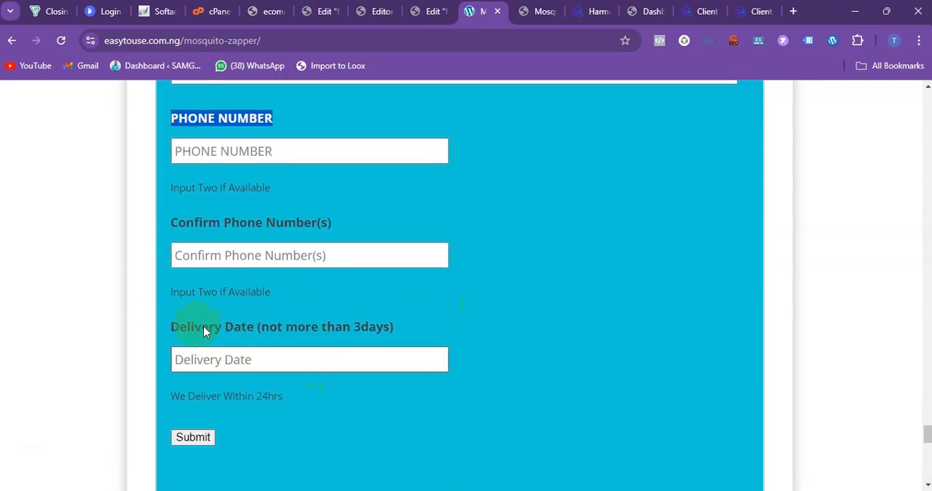
pyautogui.scroll(5, 207, 347)
pyautogui.click(308, 261)
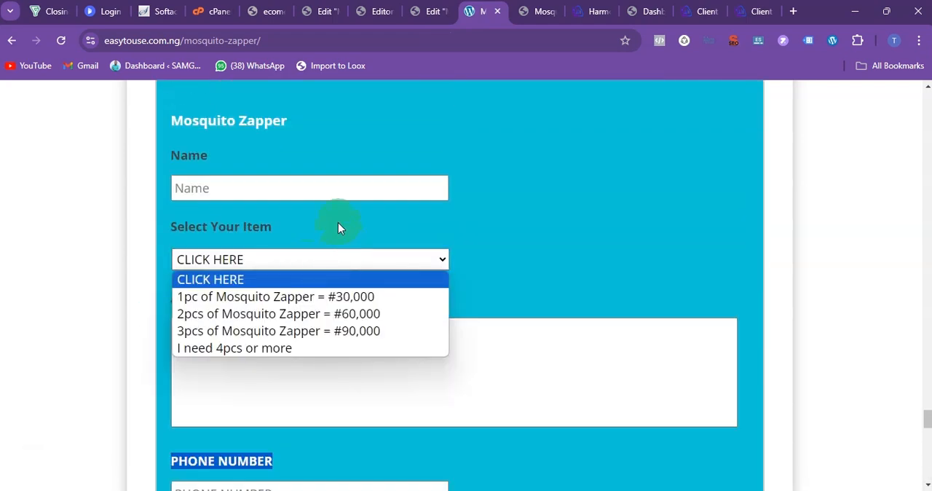
pyautogui.click(338, 226)
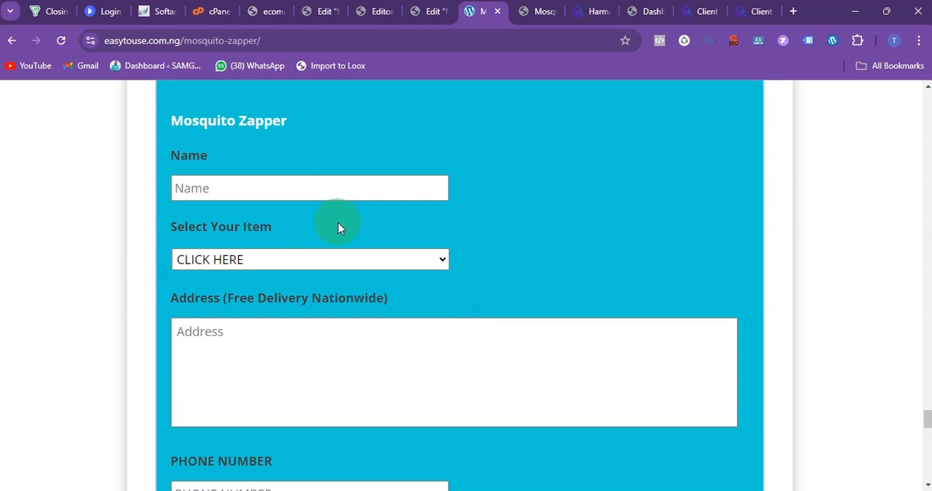
# Step: Return to the Fluent Forms editor, add a Dropdown field to the form and place it below Full Delivery Address
pyautogui.click(378, 14)
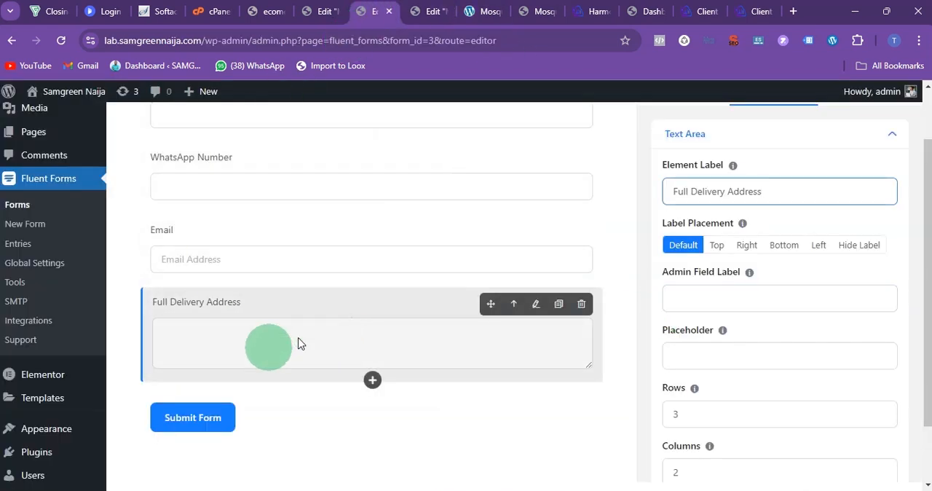
pyautogui.scroll(1, 672, 182)
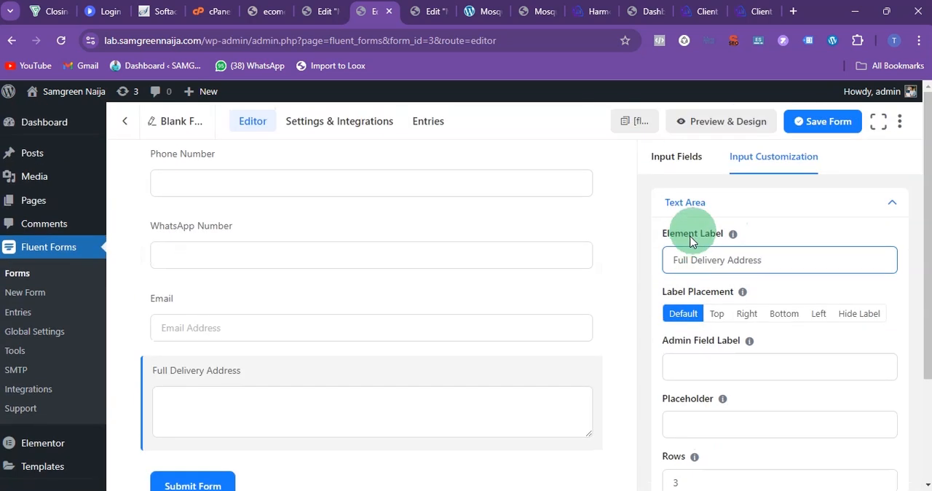
pyautogui.click(669, 163)
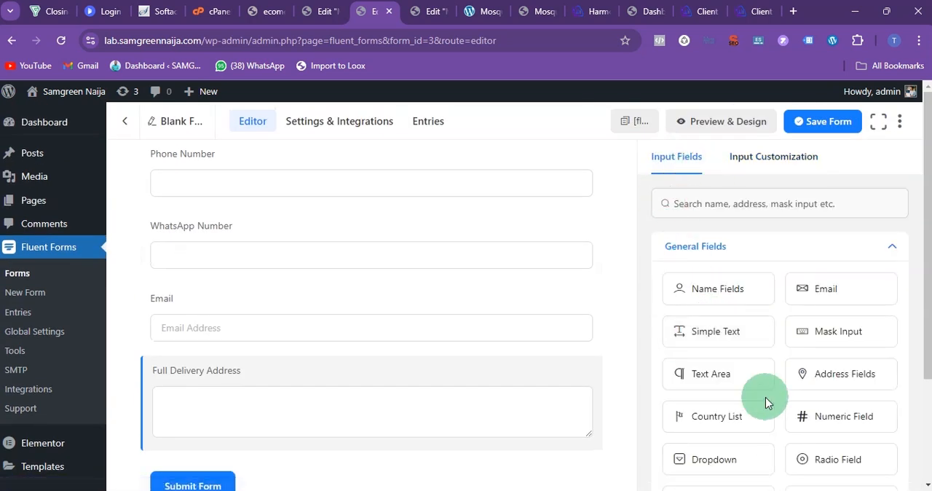
pyautogui.scroll(-1, 764, 387)
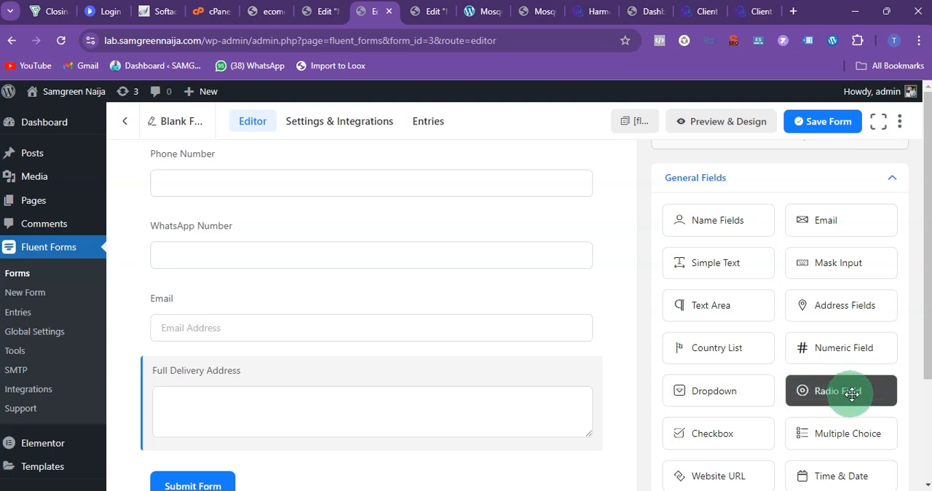
pyautogui.moveTo(728, 390); pyautogui.dragTo(309, 445)
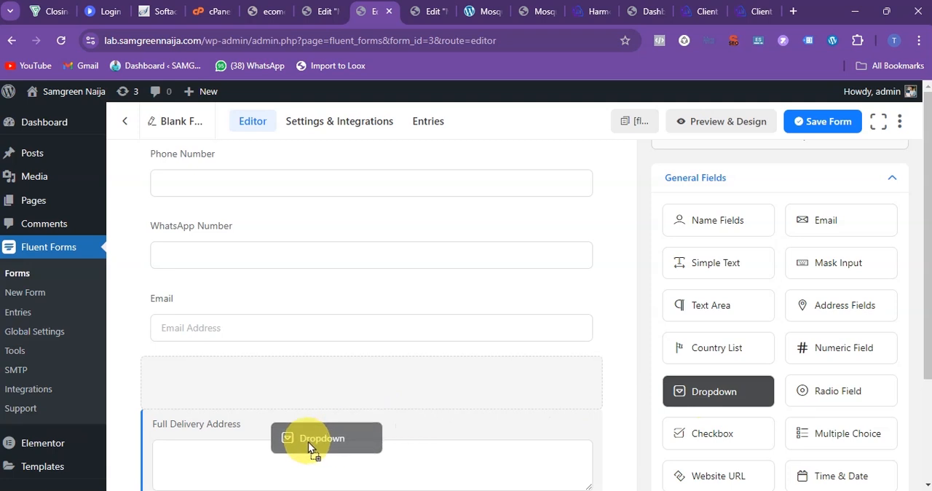
pyautogui.moveTo(249, 458); pyautogui.dragTo(253, 415)
pyautogui.scroll(-2, 270, 359)
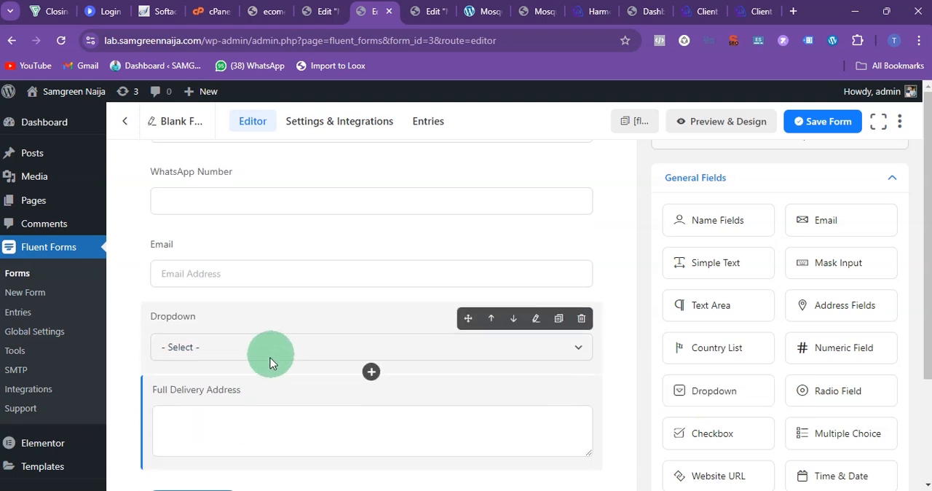
pyautogui.moveTo(241, 310); pyautogui.dragTo(233, 441)
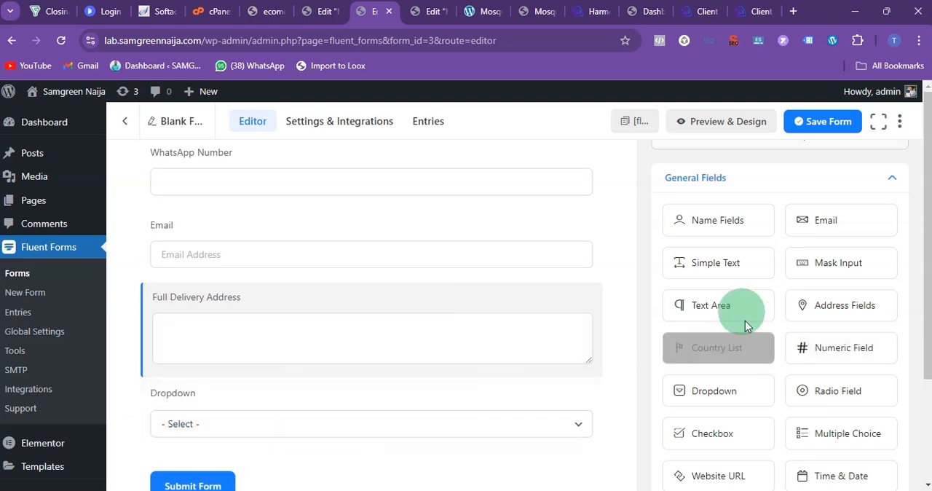
# Step: Label the dropdown "Select your item", following the wording of the reference page's order form
pyautogui.click(227, 413)
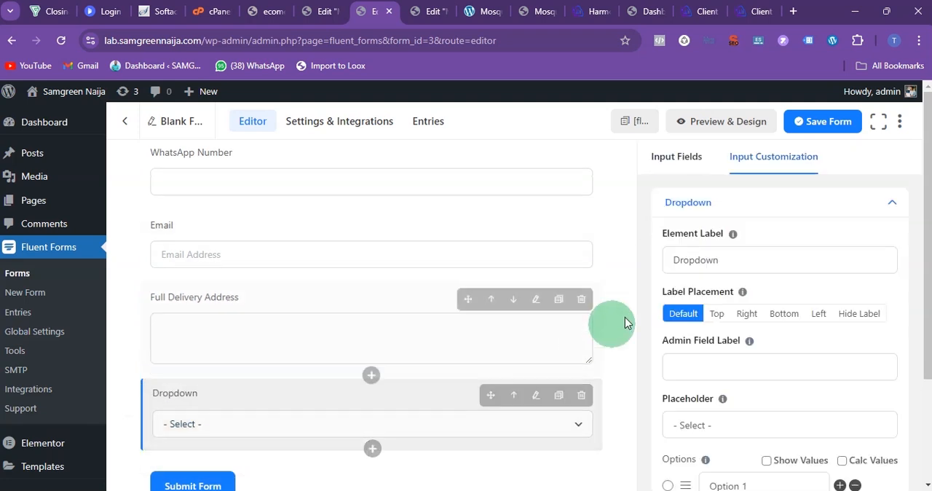
pyautogui.click(687, 263)
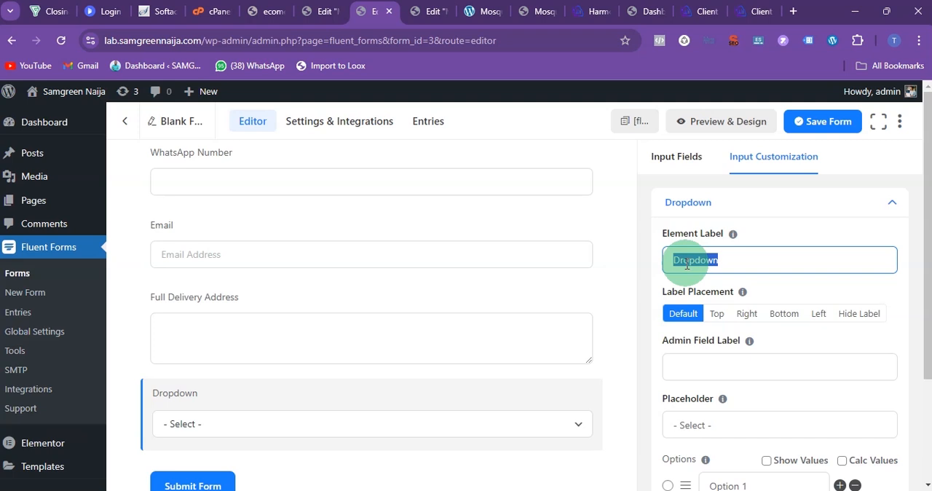
pyautogui.click(484, 10)
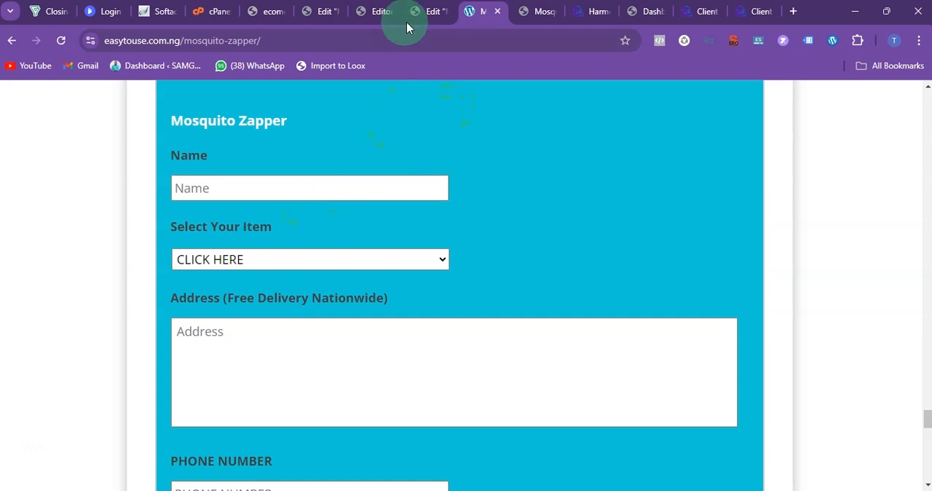
pyautogui.click(374, 13)
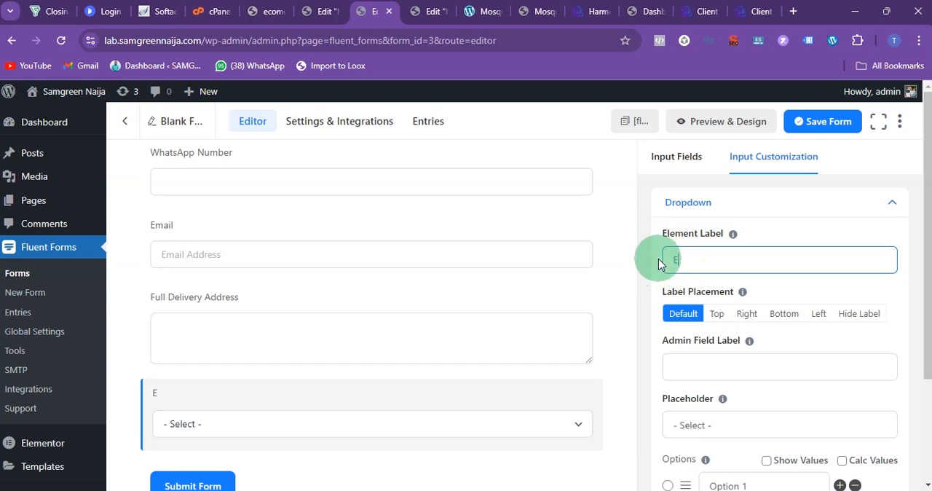
pyautogui.press('BackSpace')
pyautogui.write('Select your item')
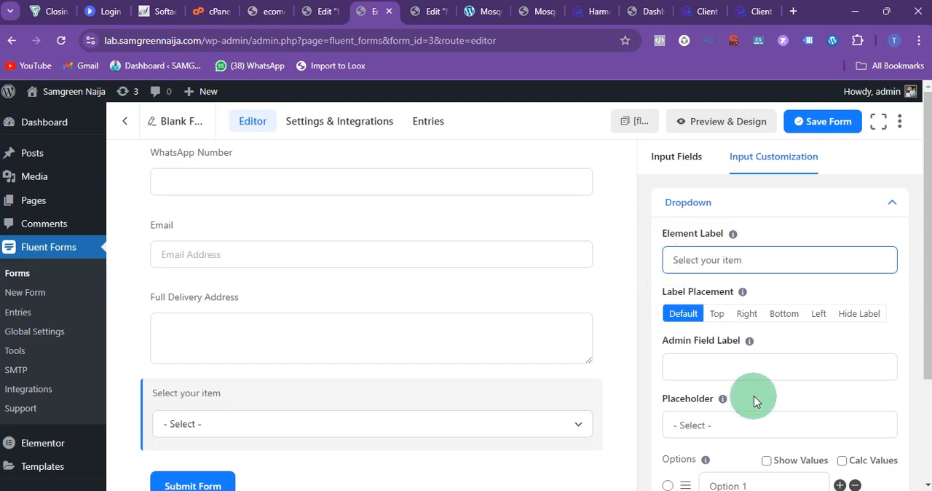
# Step: Add a third option to the dropdown and set the first option to "1Pc For 27,000", checking the reference page's promo prices
pyautogui.scroll(-2, 692, 362)
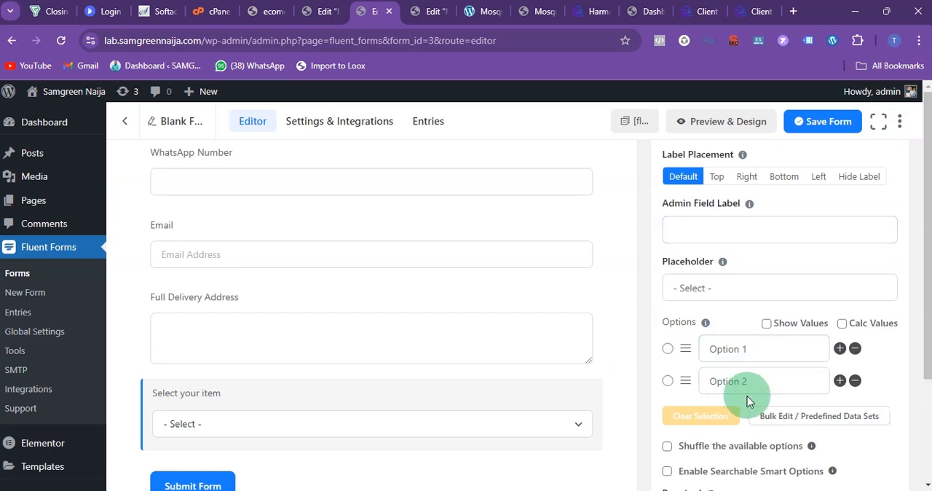
pyautogui.click(841, 380)
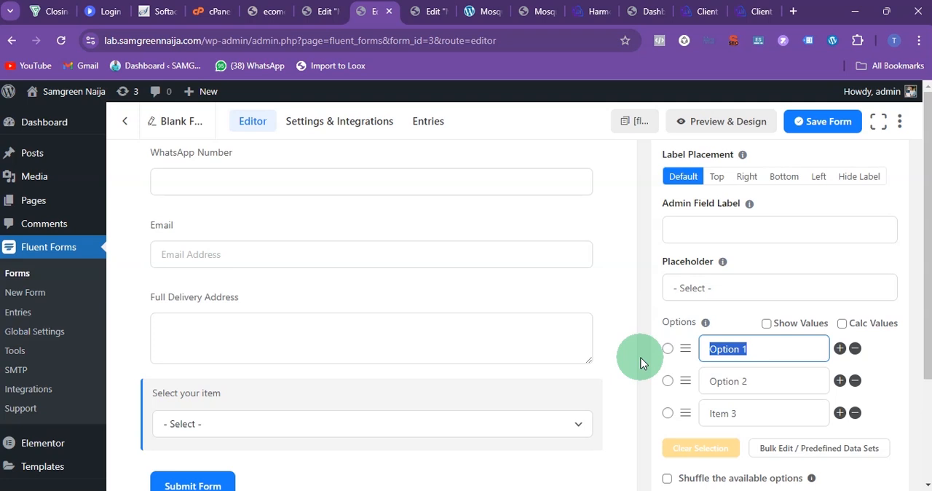
pyautogui.write('1p')
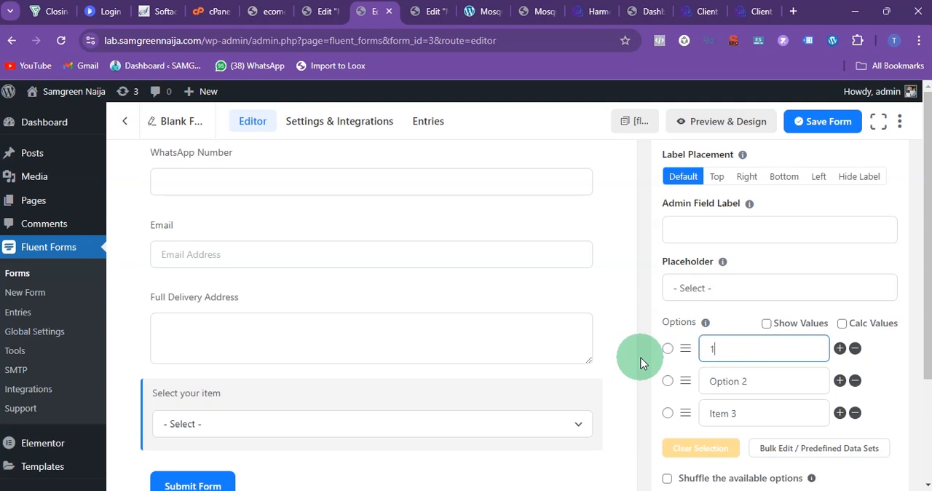
pyautogui.press('BackSpace')
pyautogui.write('Pc For')
pyautogui.click(488, 11)
pyautogui.scroll(5, 439, 287)
pyautogui.moveTo(315, 319); pyautogui.dragTo(597, 453)
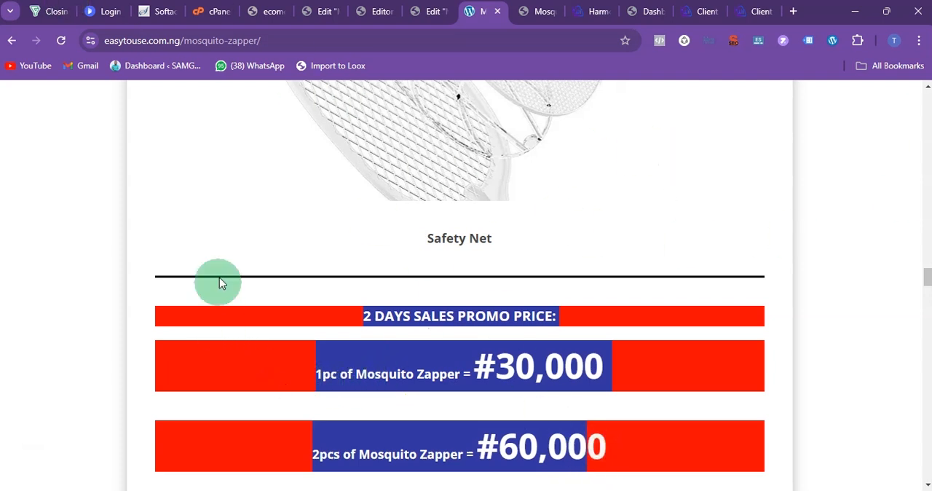
pyautogui.click(483, 367)
pyautogui.moveTo(357, 322); pyautogui.dragTo(567, 322)
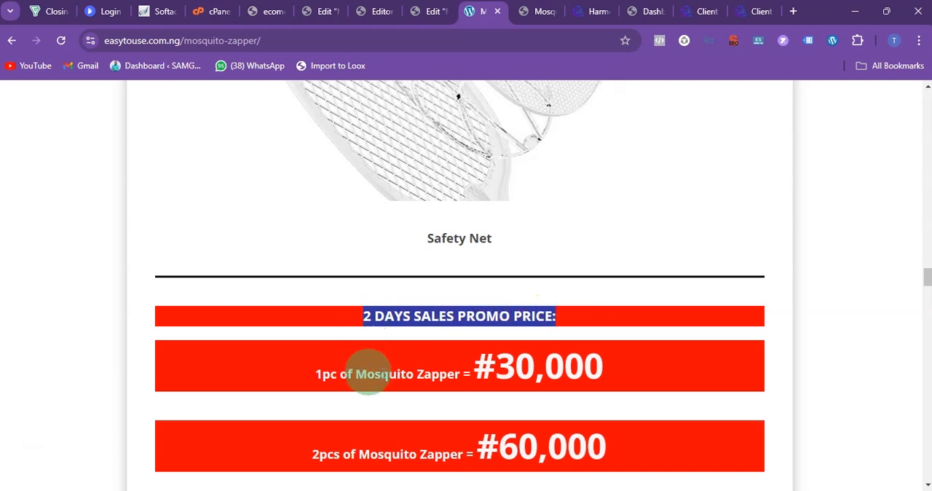
pyautogui.moveTo(305, 377); pyautogui.dragTo(624, 381)
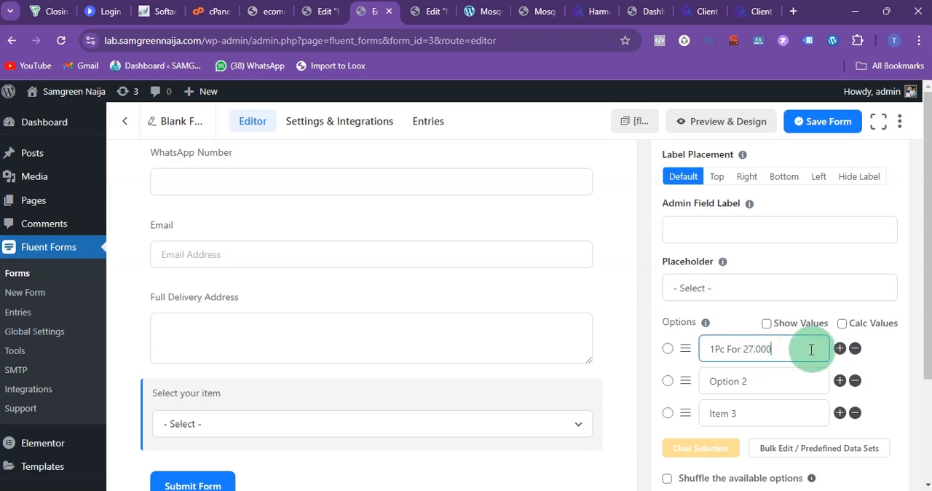
# Step: Replace the dropdown's second option with a copy of the first option's text
pyautogui.moveTo(766, 346); pyautogui.dragTo(634, 357)
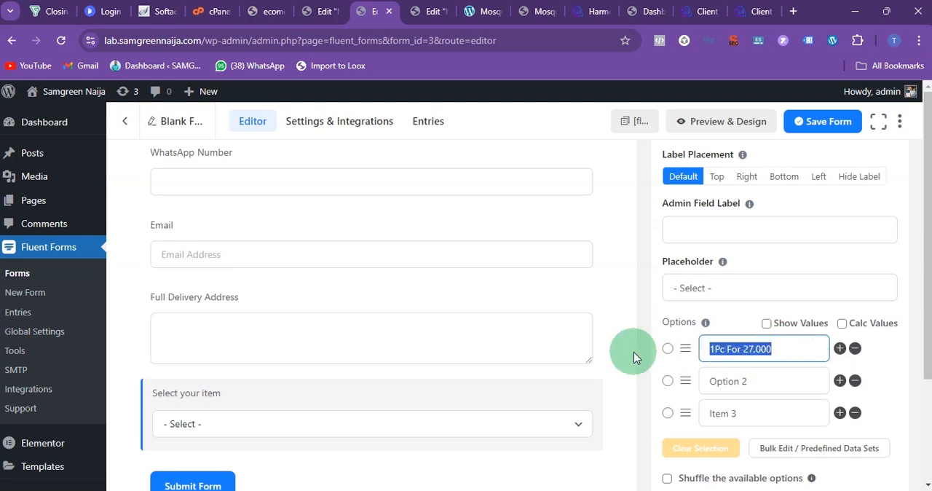
pyautogui.hotkey('ctrl', 'c')
pyautogui.moveTo(761, 382); pyautogui.dragTo(619, 388)
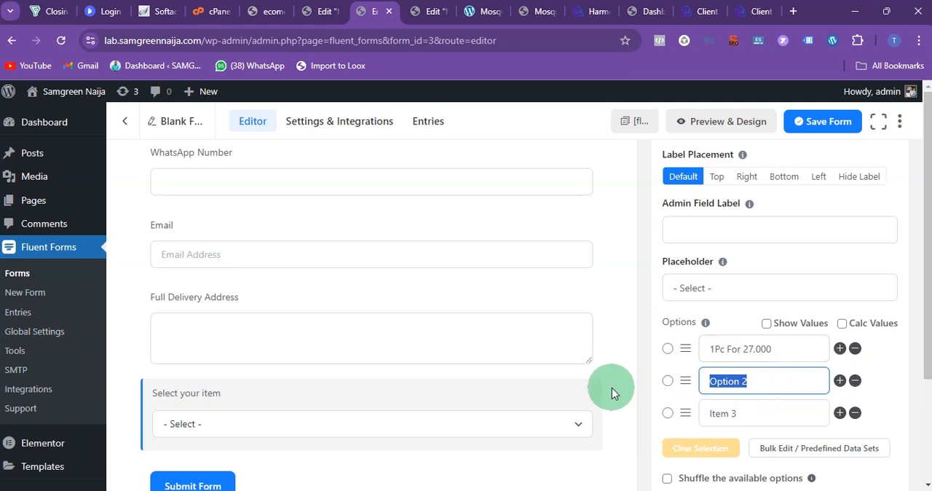
pyautogui.hotkey('ctrl', 'v')
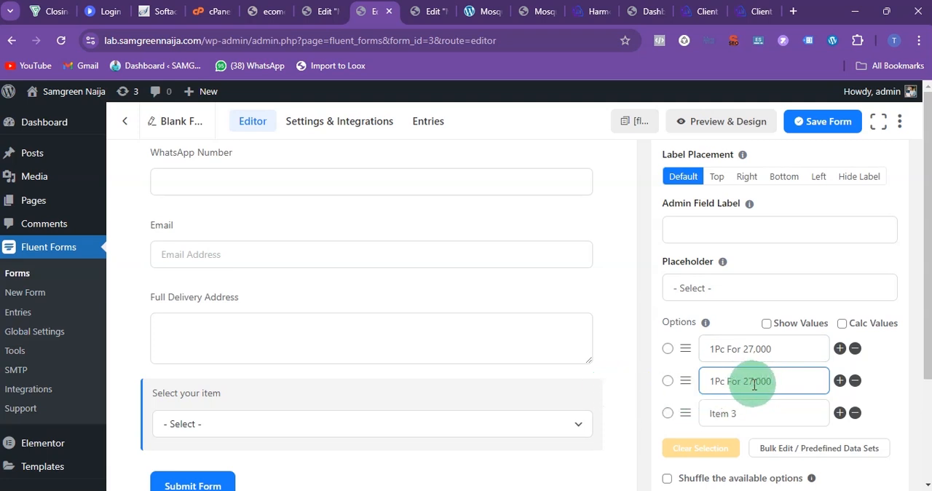
# Step: Set the dropdown's second option to "2Pcs For 54,000" and replace the Item 3 option with the copied text "1Pc For 54,000"
pyautogui.moveTo(745, 384); pyautogui.dragTo(746, 384)
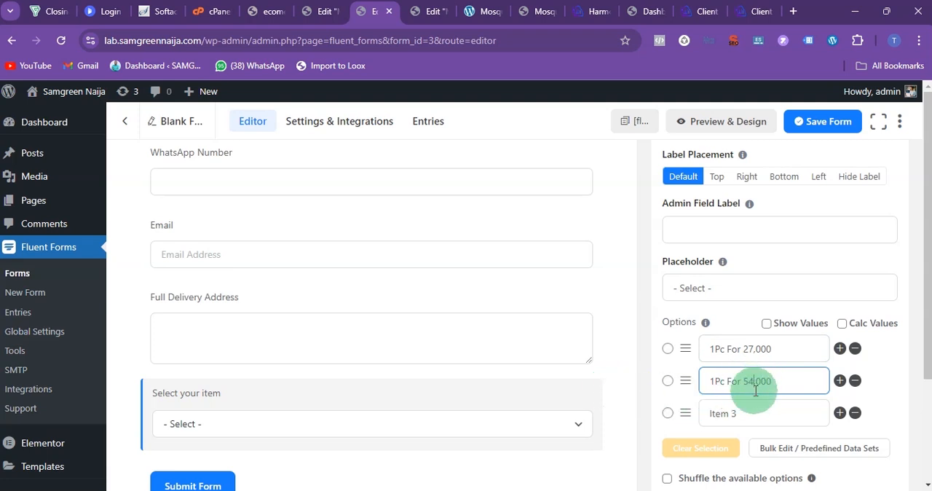
pyautogui.moveTo(816, 381); pyautogui.dragTo(648, 382)
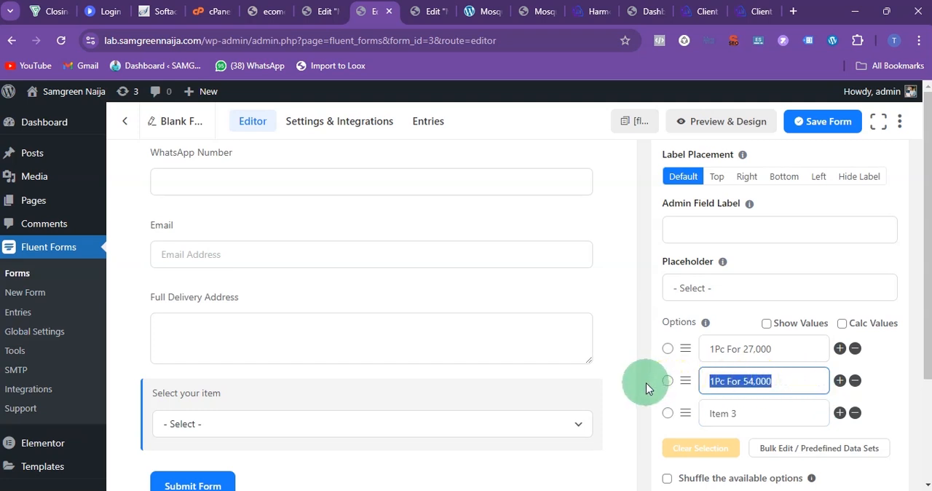
pyautogui.moveTo(732, 413); pyautogui.dragTo(667, 421)
pyautogui.hotkey('ctrl', 'v')
pyautogui.click(717, 382)
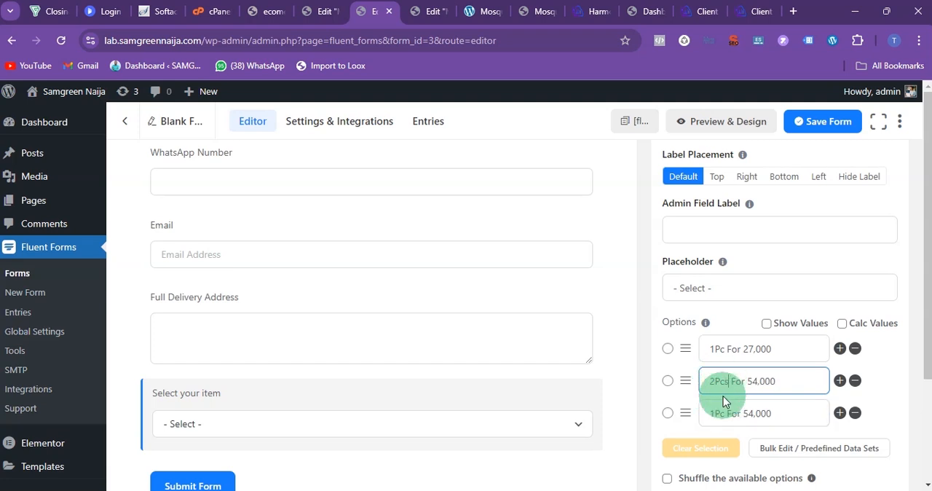
# Step: Edit the dropdown's third option to read "3Pcs For 80,000"
pyautogui.click(727, 412)
pyautogui.write('s')
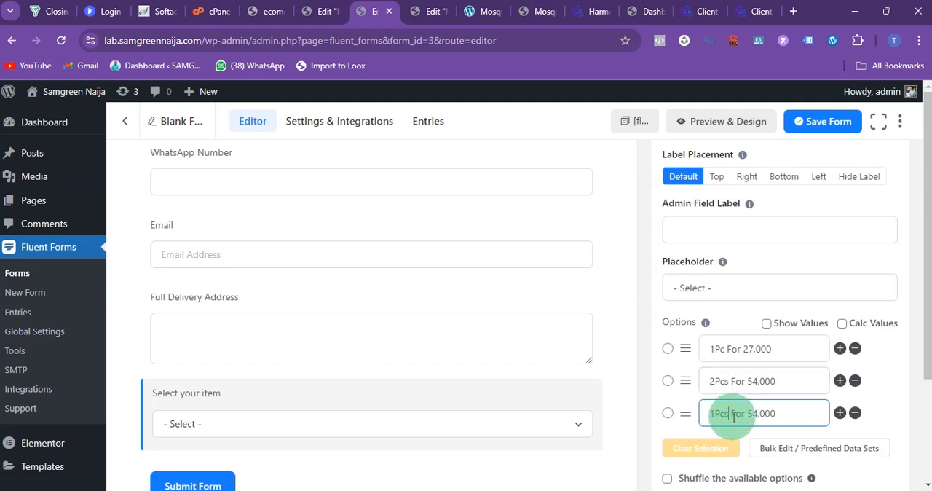
pyautogui.click(714, 416)
pyautogui.write('3')
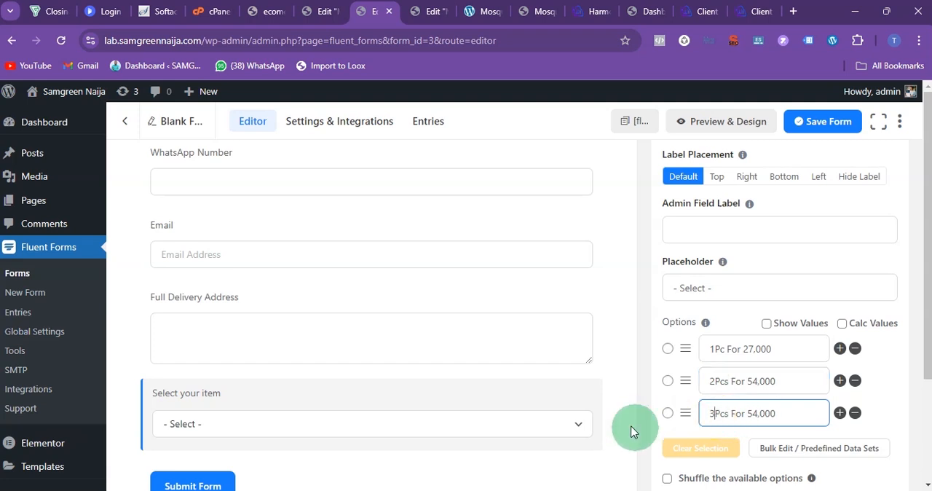
pyautogui.click(754, 413)
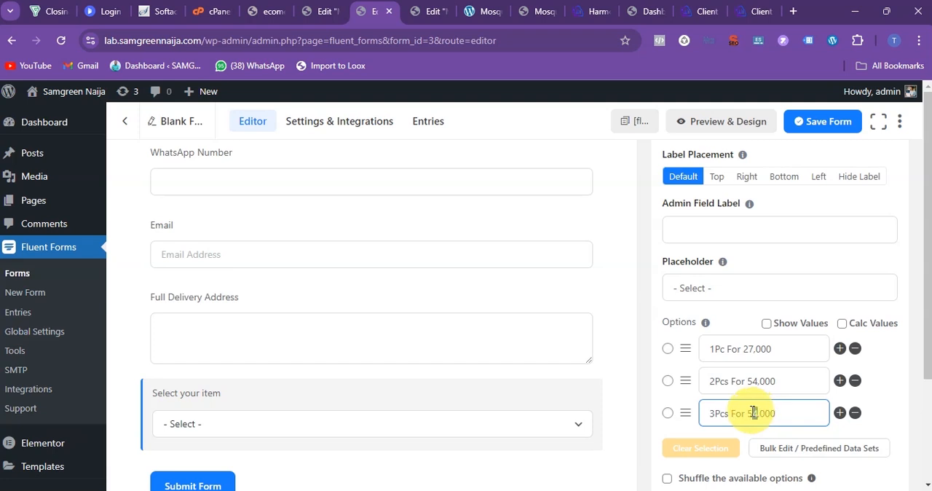
pyautogui.write('80')
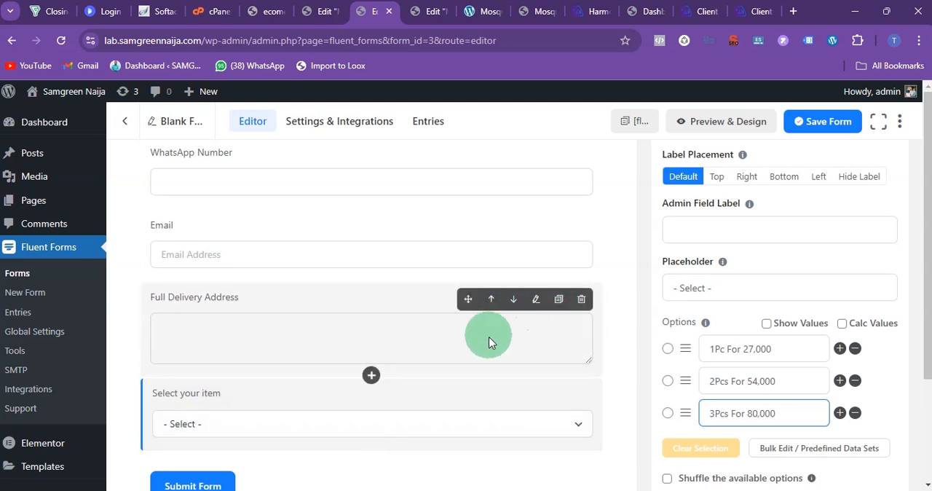
# Step: Add a Radio Field to the form and place it below the "Select your item" dropdown
pyautogui.scroll(3, 681, 217)
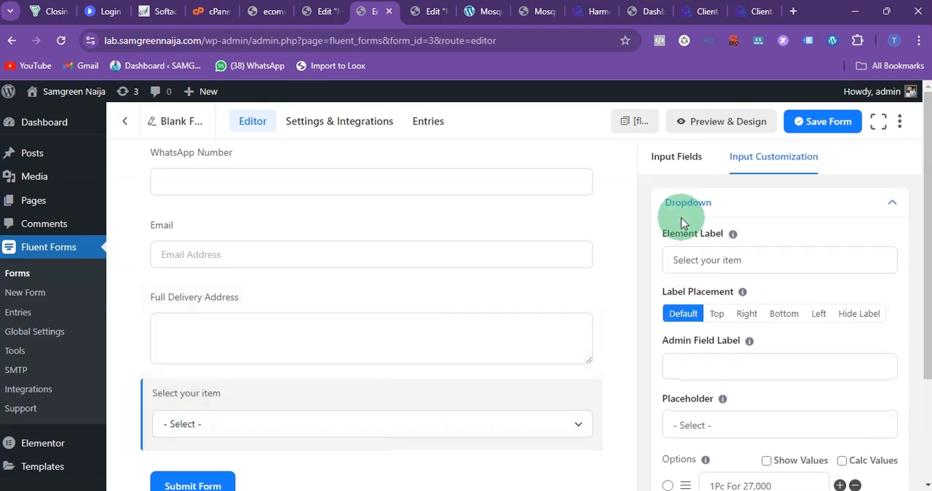
pyautogui.click(681, 157)
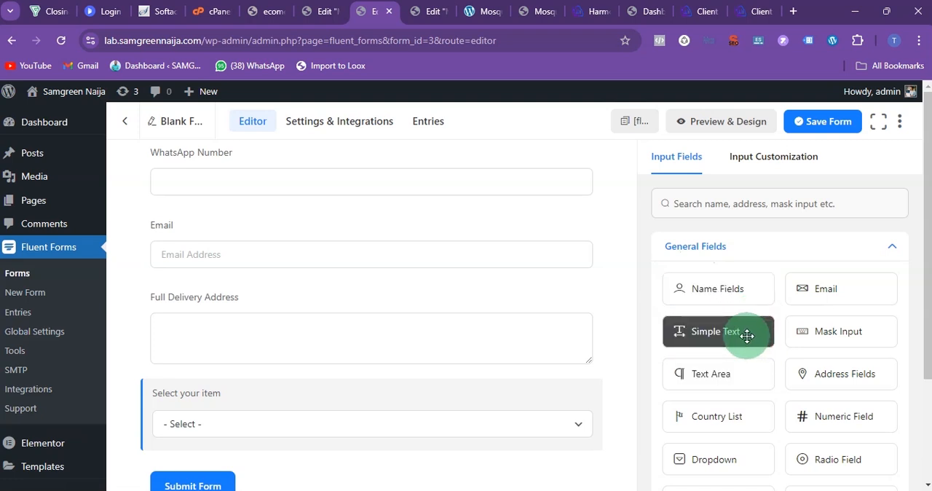
pyautogui.scroll(-1, 774, 340)
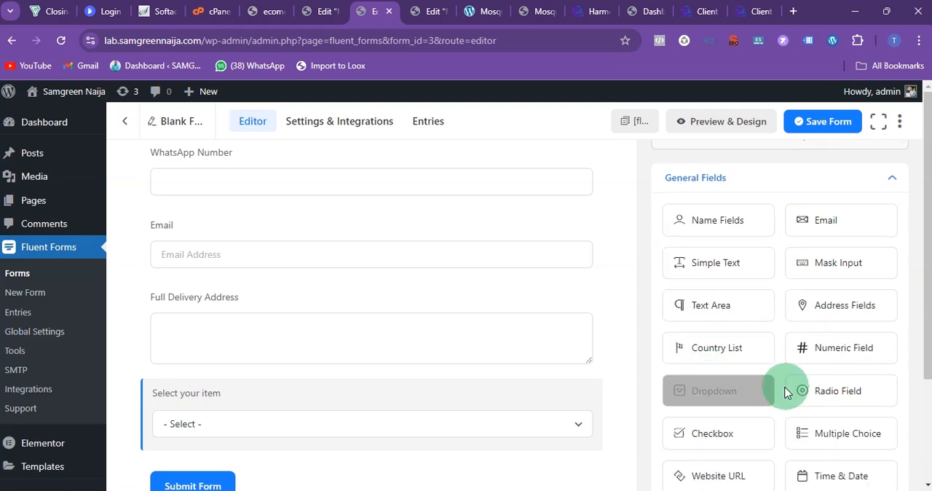
pyautogui.moveTo(807, 391); pyautogui.dragTo(343, 378)
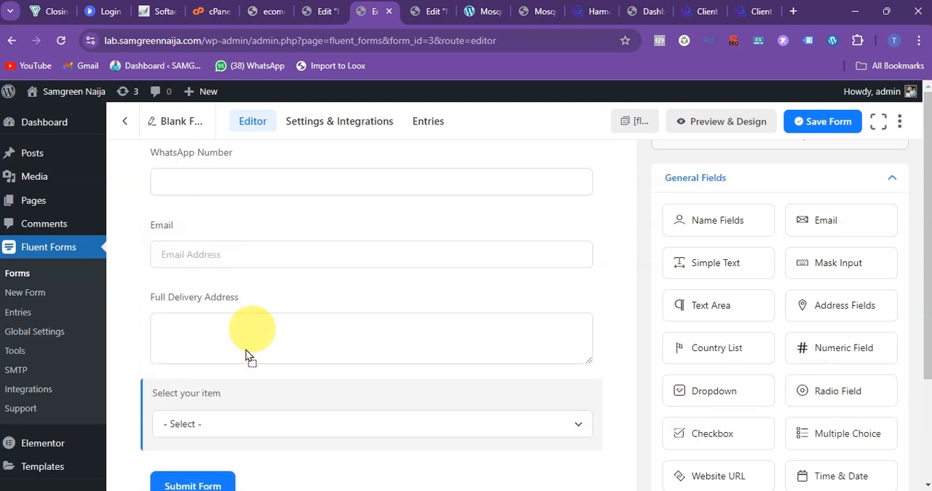
pyautogui.moveTo(246, 351); pyautogui.dragTo(272, 430)
pyautogui.moveTo(249, 401); pyautogui.dragTo(235, 328)
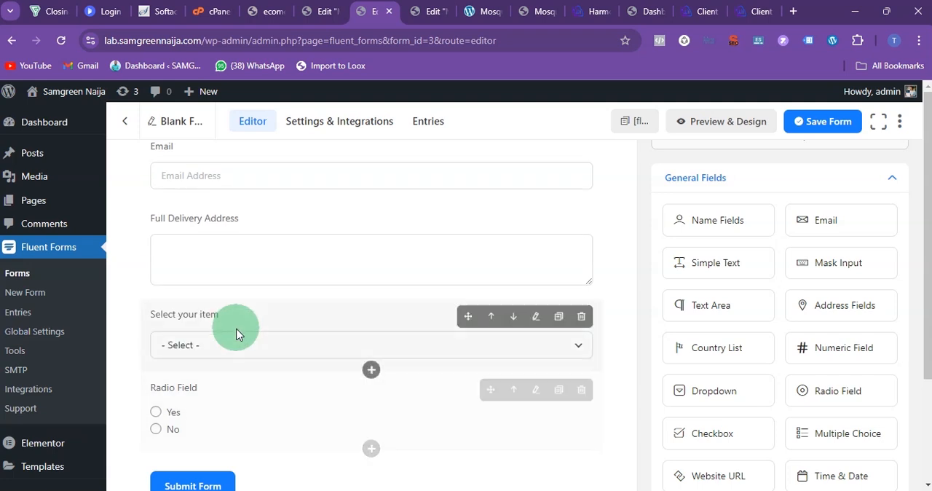
# Step: Open the new radio field's settings and label it "Delivery Day"
pyautogui.scroll(-1, 235, 391)
pyautogui.click(233, 348)
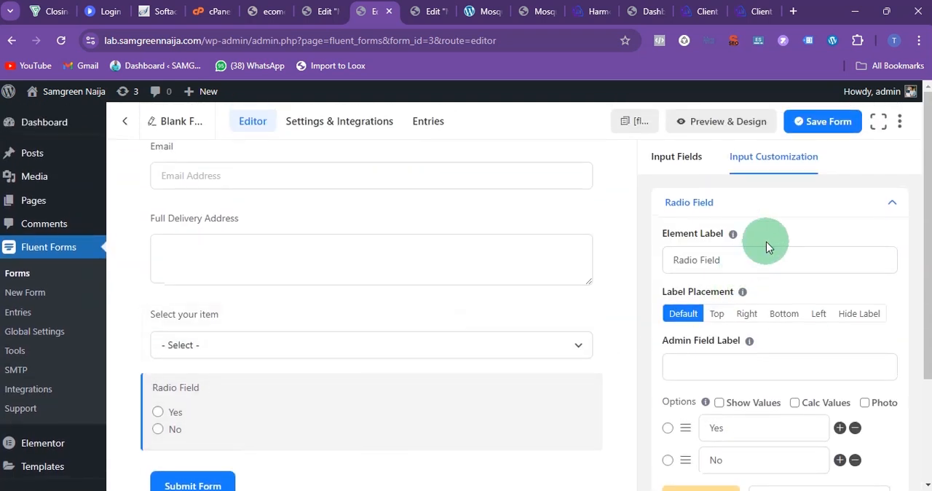
pyautogui.moveTo(732, 255); pyautogui.dragTo(501, 267)
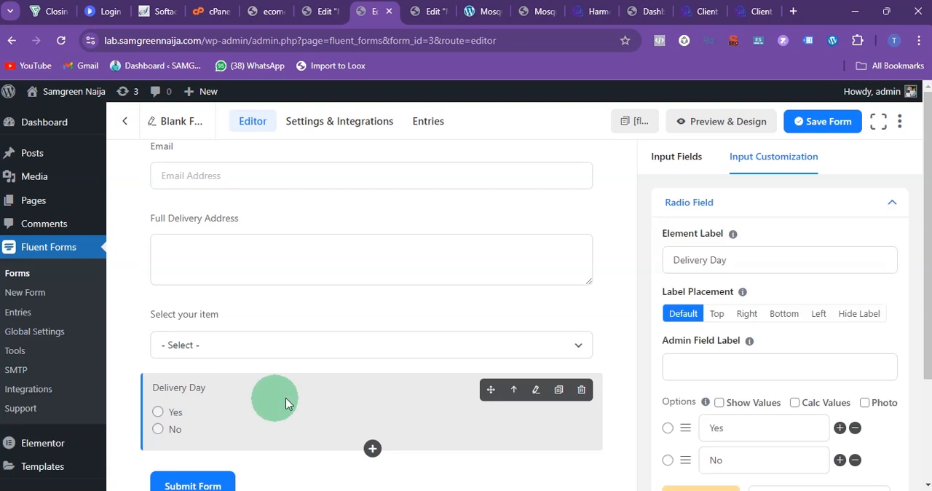
# Step: Give the Delivery Day field the options "Today", "Tomorrow" and "Day after Tomorrow", and save the form
pyautogui.click(734, 359)
pyautogui.scroll(-1, 734, 358)
pyautogui.scroll(-2, 734, 359)
pyautogui.click(732, 327)
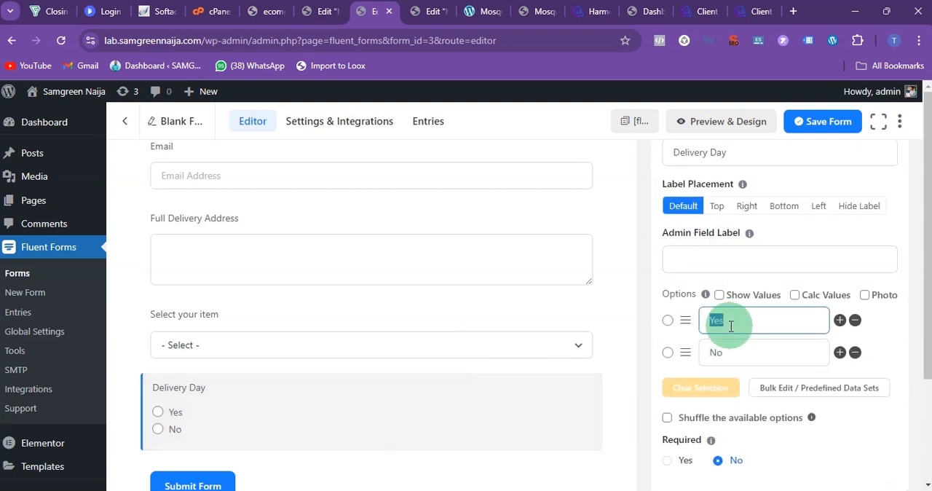
pyautogui.write('T')
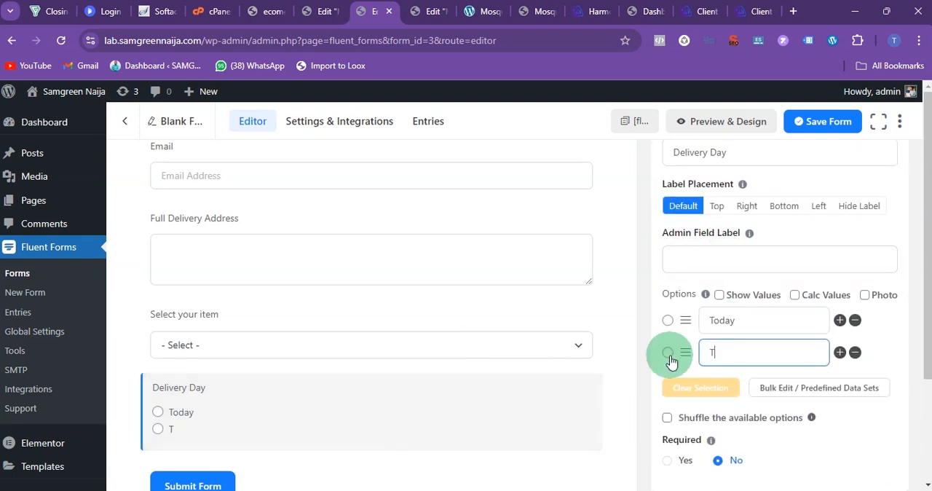
pyautogui.write('ay after Tommorro')
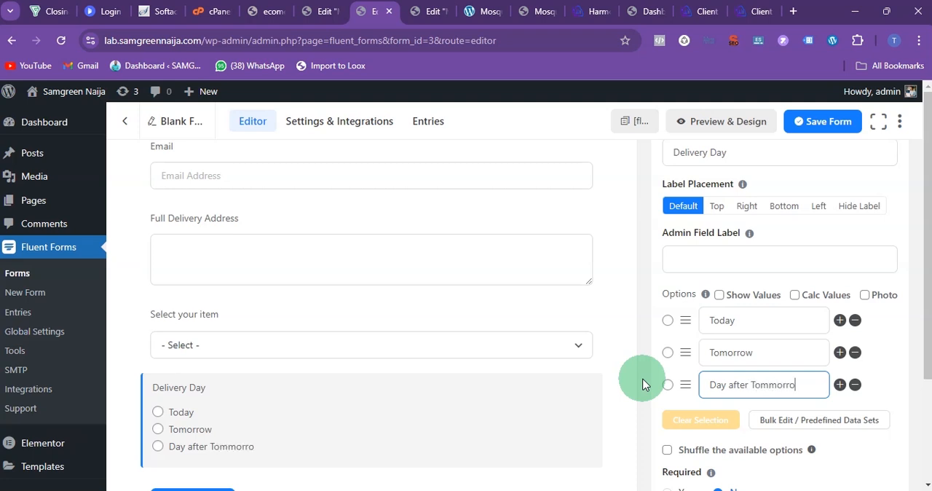
pyautogui.rightClick(766, 392)
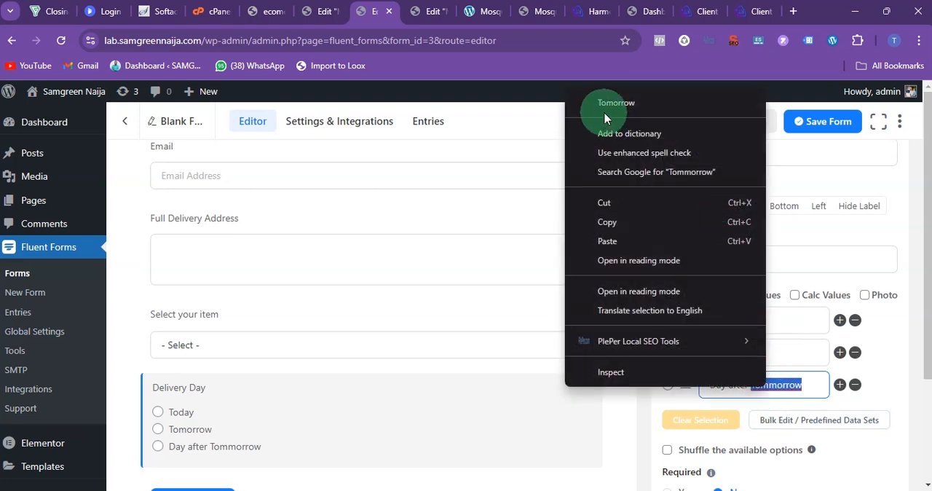
pyautogui.click(605, 118)
pyautogui.click(816, 125)
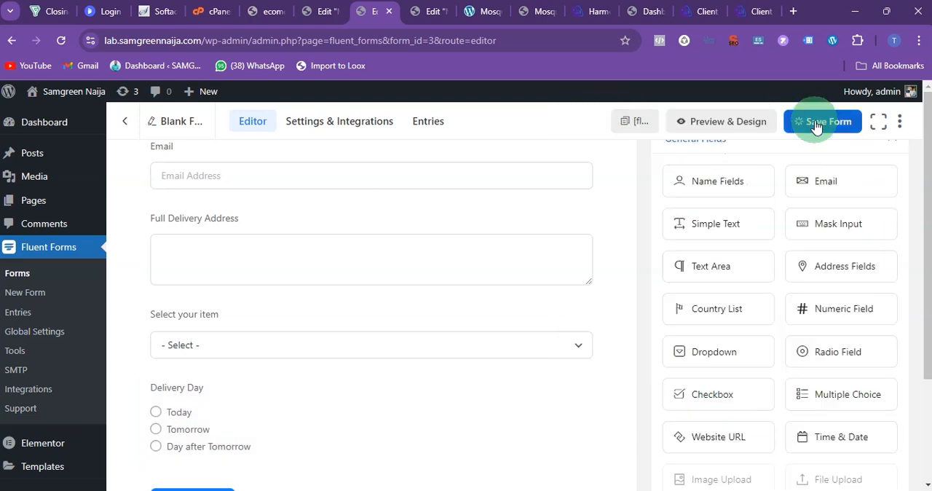
# Step: Examine the fields of the reference page's online order form, from Name down to Delivery Date and the submit button
pyautogui.moveTo(572, 480)
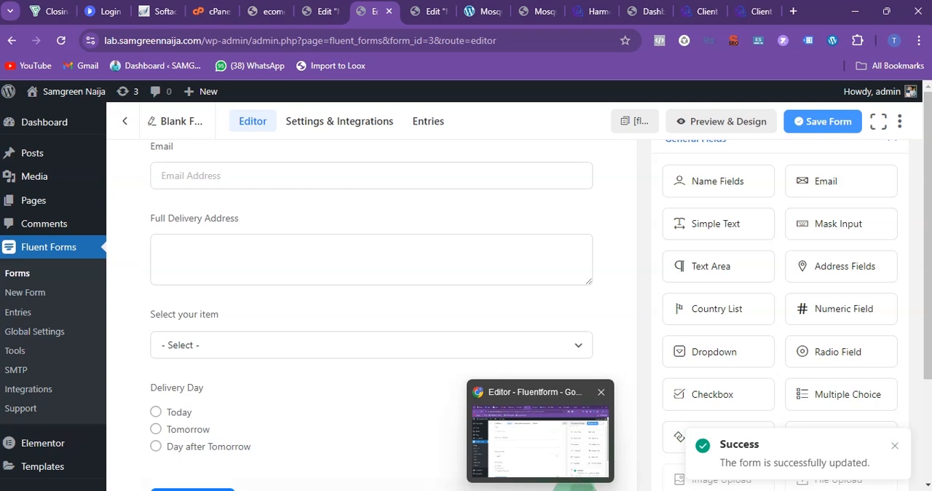
pyautogui.click(487, 11)
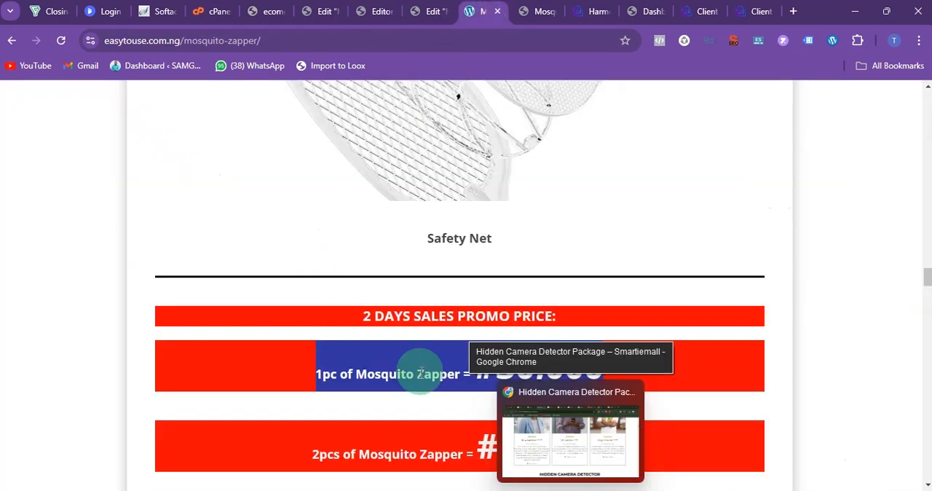
pyautogui.scroll(-10, 421, 373)
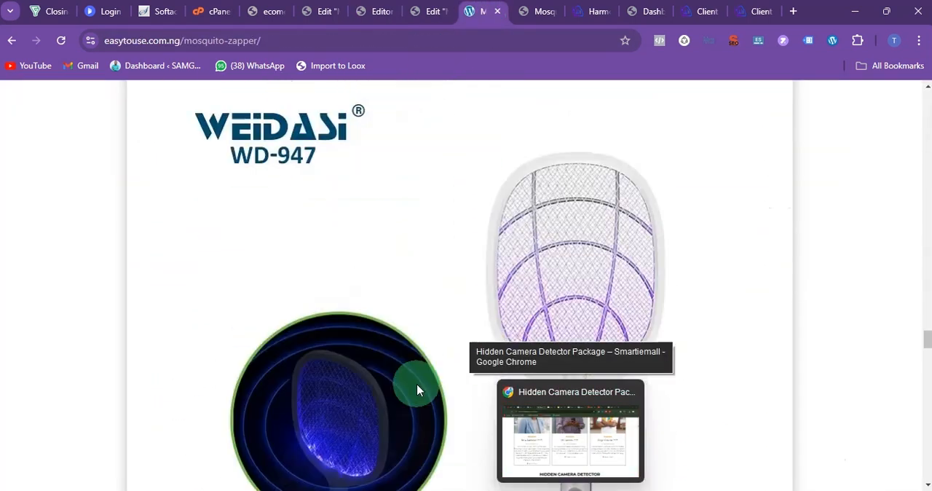
pyautogui.scroll(-20, 417, 390)
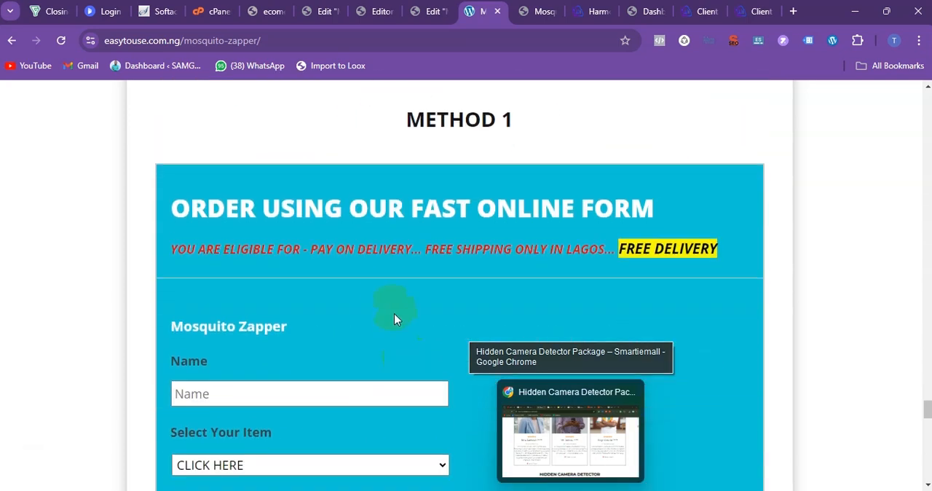
pyautogui.scroll(-3, 394, 298)
pyautogui.scroll(-5, 334, 282)
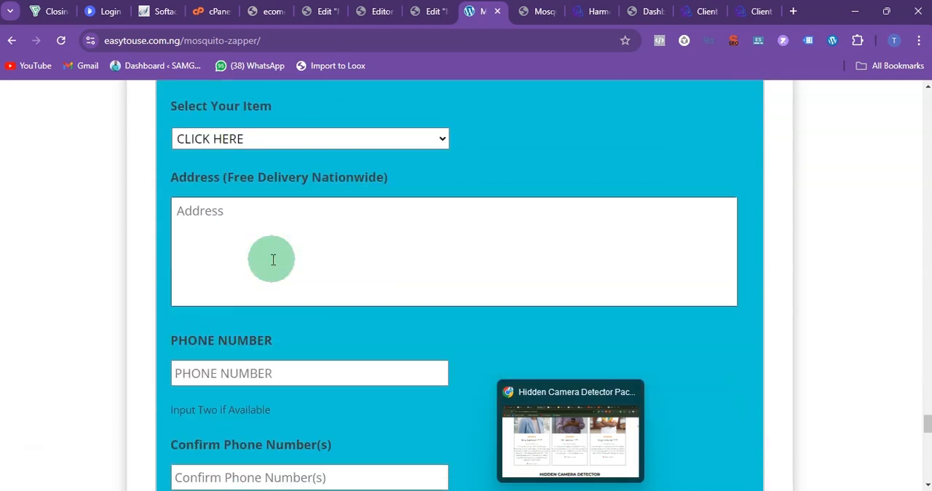
pyautogui.scroll(-3, 243, 358)
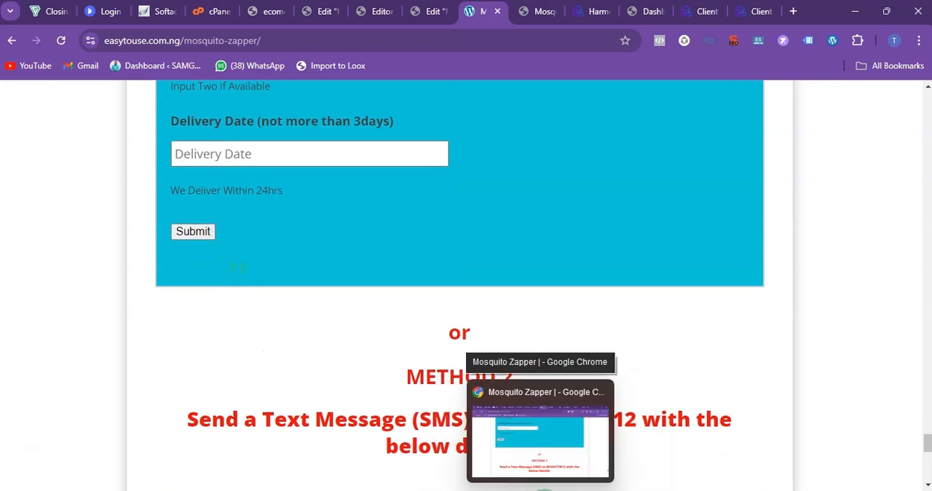
# Step: Return to the Fluent Forms editor, review the form's fields and preview the form down to its submit button
pyautogui.click(375, 11)
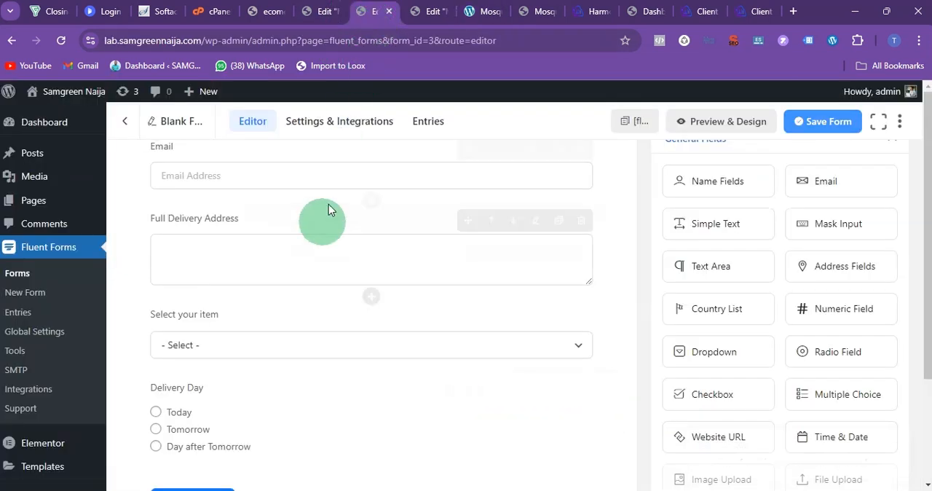
pyautogui.scroll(4, 320, 232)
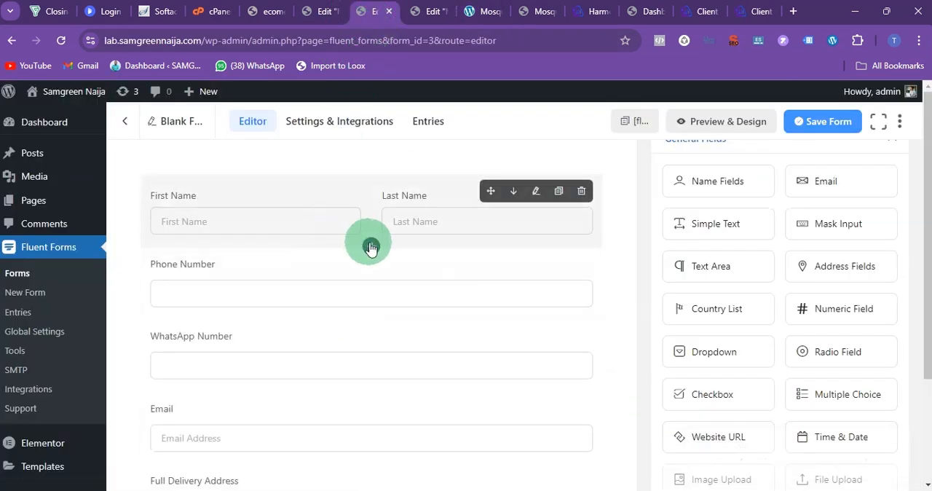
pyautogui.scroll(-4, 370, 247)
pyautogui.click(705, 125)
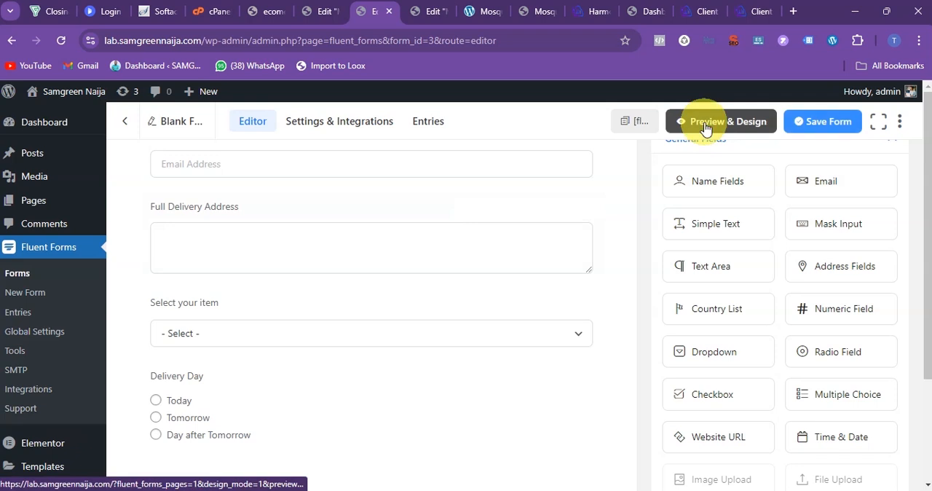
pyautogui.scroll(-3, 443, 244)
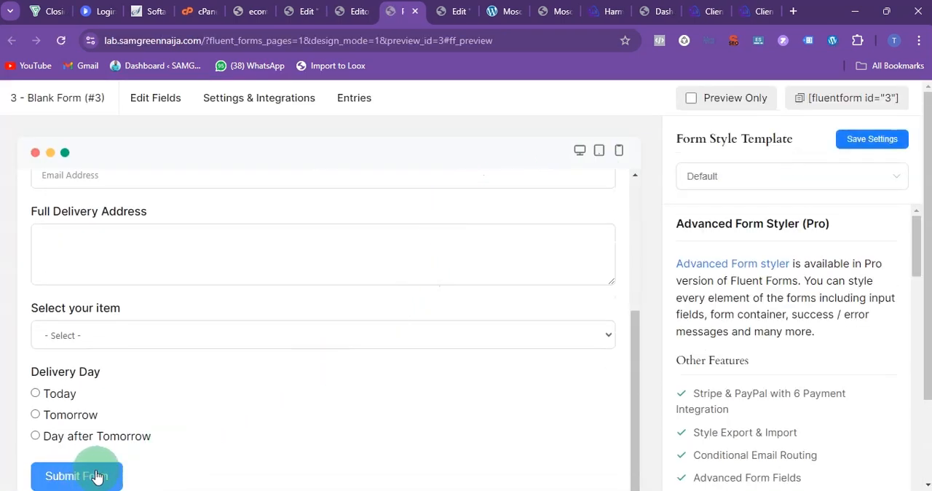
# Step: Back in the form editor, change the submit button's text to "Place Order" and save the form
pyautogui.click(357, 16)
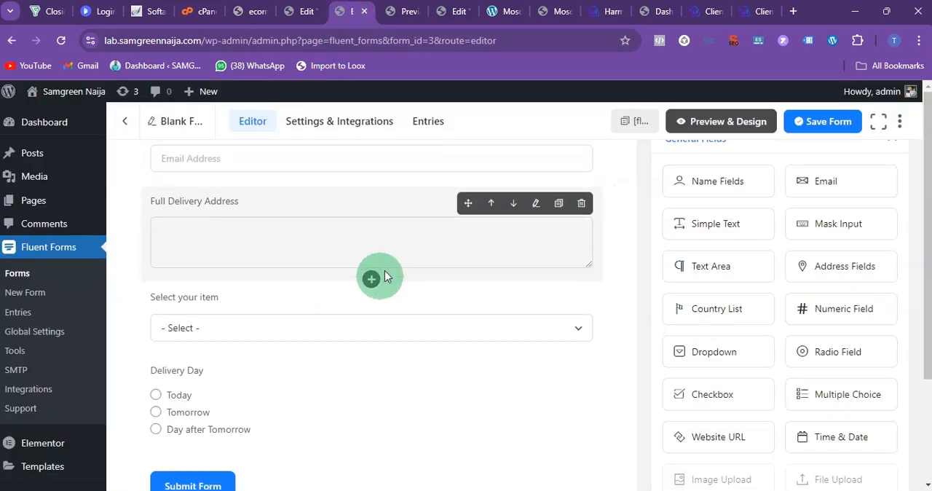
pyautogui.click(256, 475)
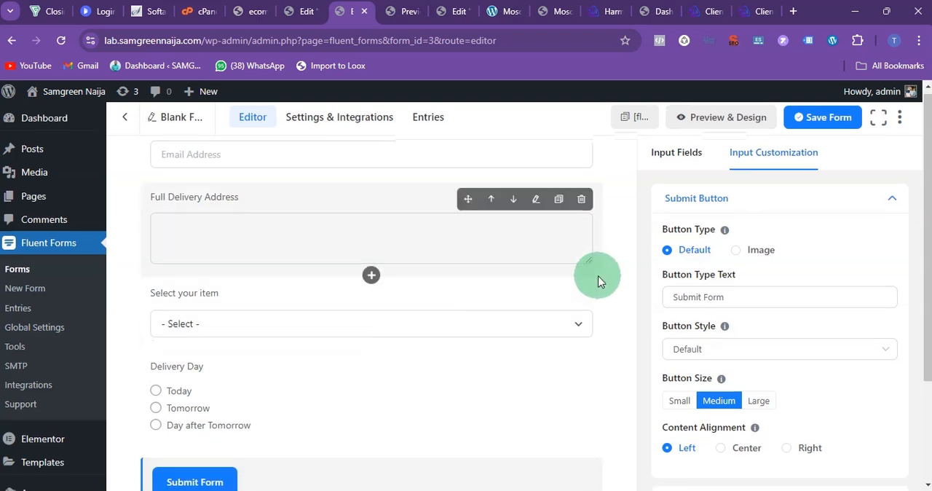
pyautogui.scroll(-2, 603, 291)
pyautogui.scroll(2, 717, 218)
pyautogui.click(696, 295)
pyautogui.tripleClick(697, 295)
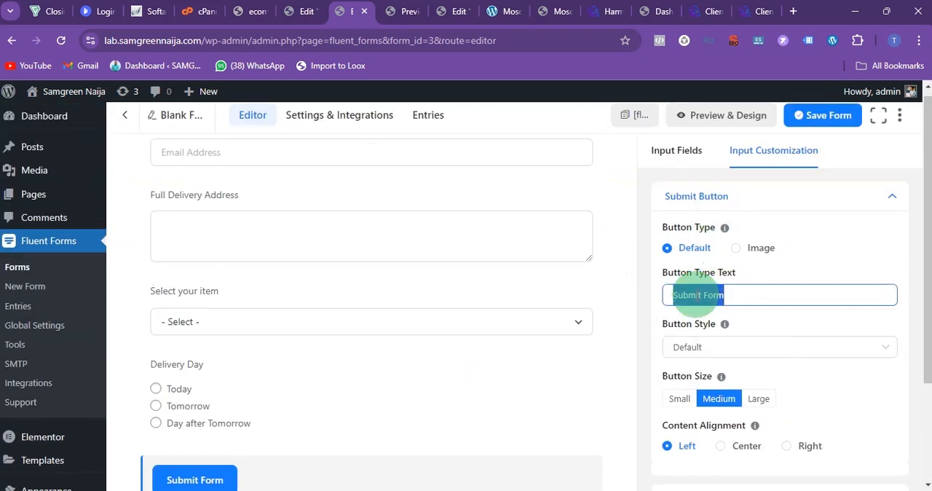
pyautogui.write('Place Order')
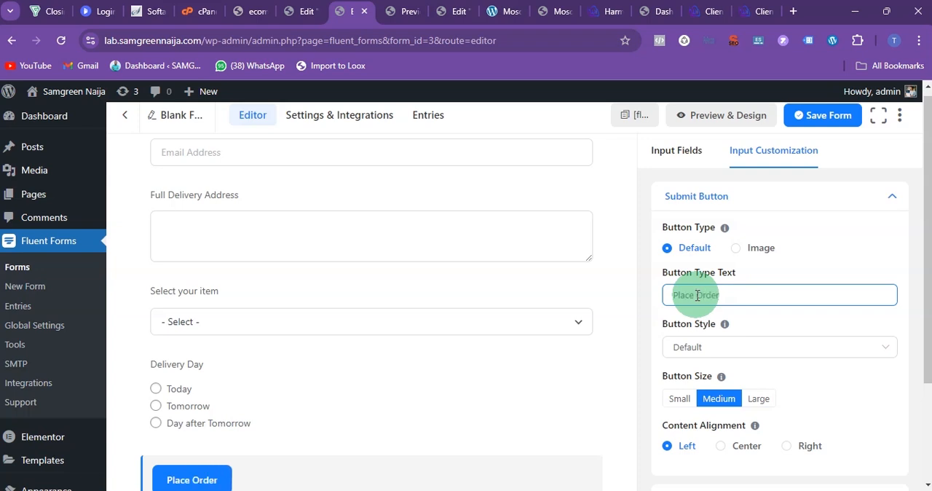
pyautogui.scroll(-2, 335, 393)
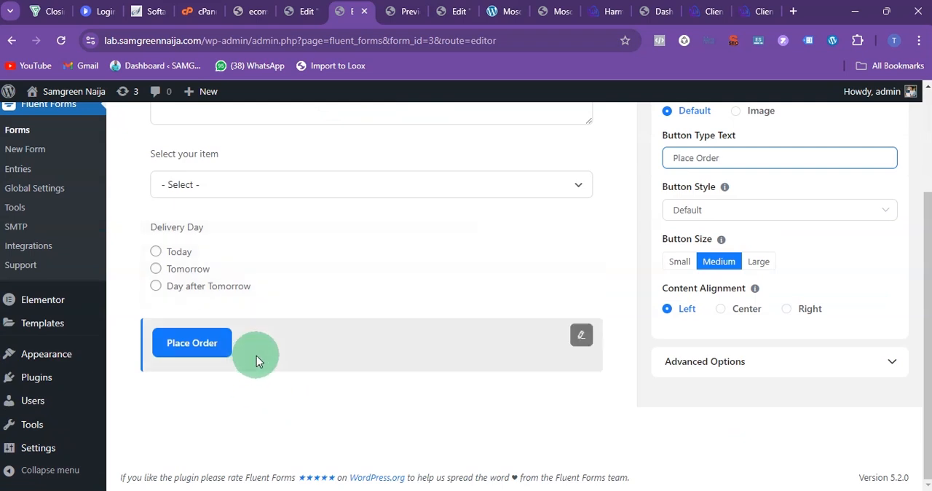
pyautogui.scroll(5, 784, 253)
pyautogui.click(826, 121)
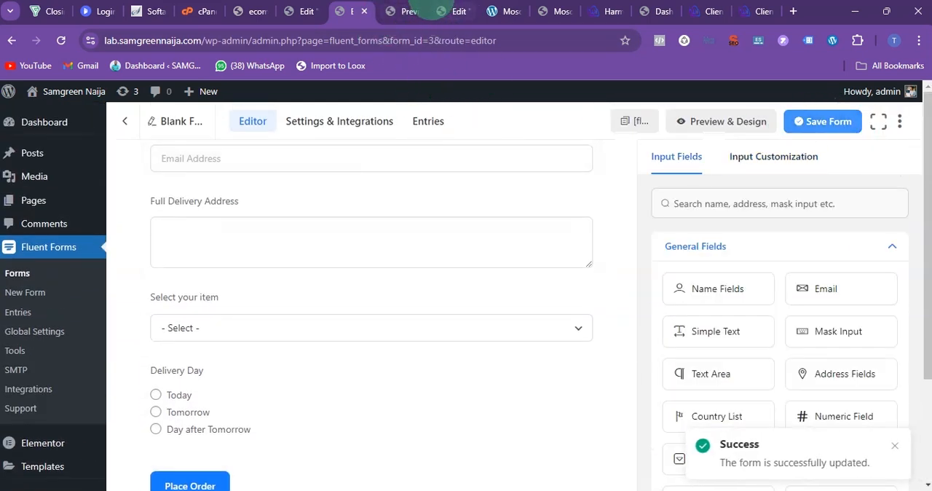
# Step: Examine the end of the reference page, from the submit button and FAQs back up to the attention and delivery-readiness notices
pyautogui.click(450, 10)
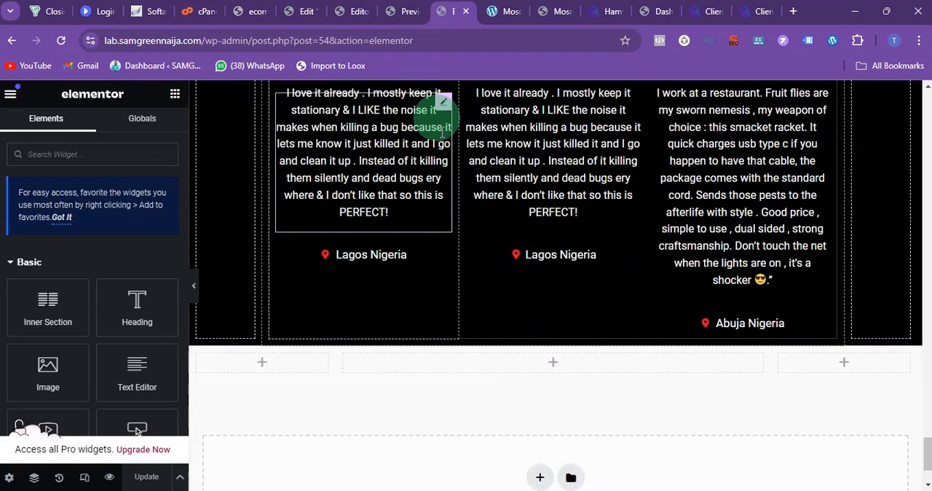
pyautogui.click(499, 10)
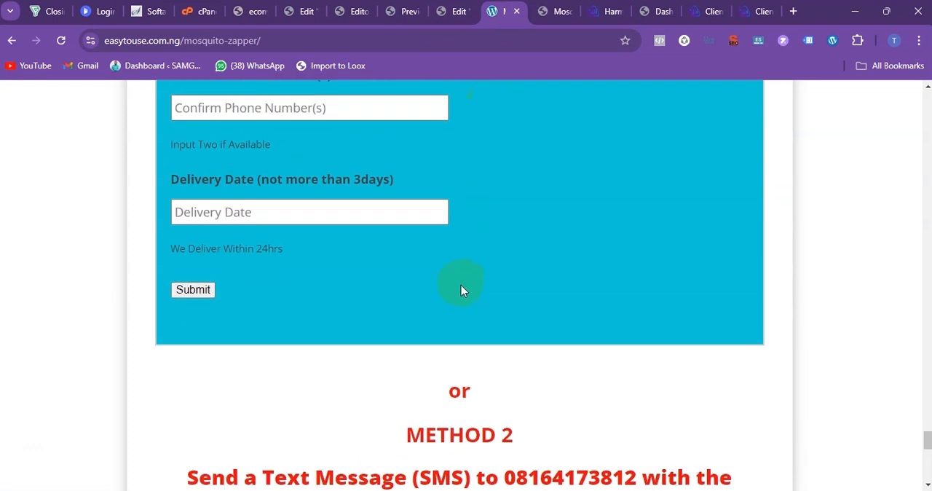
pyautogui.scroll(-3, 461, 284)
pyautogui.scroll(-6, 462, 284)
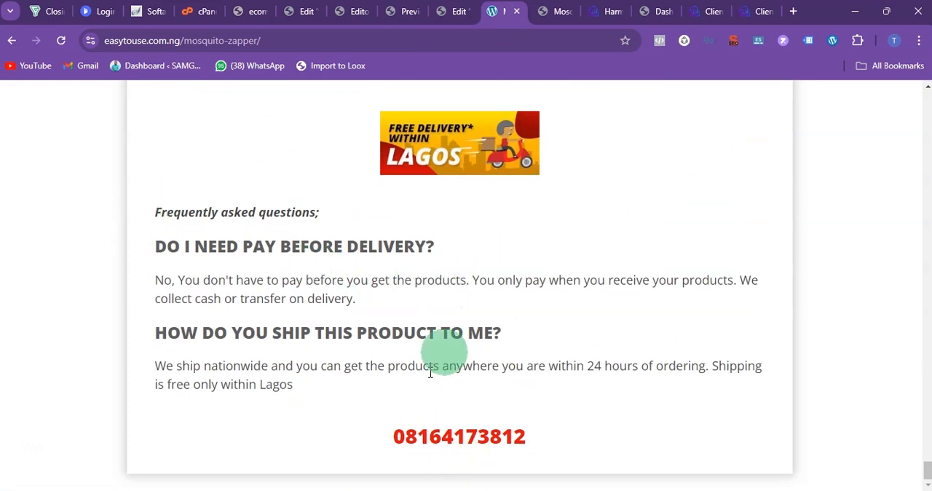
pyautogui.scroll(8, 689, 357)
pyautogui.scroll(15, 689, 357)
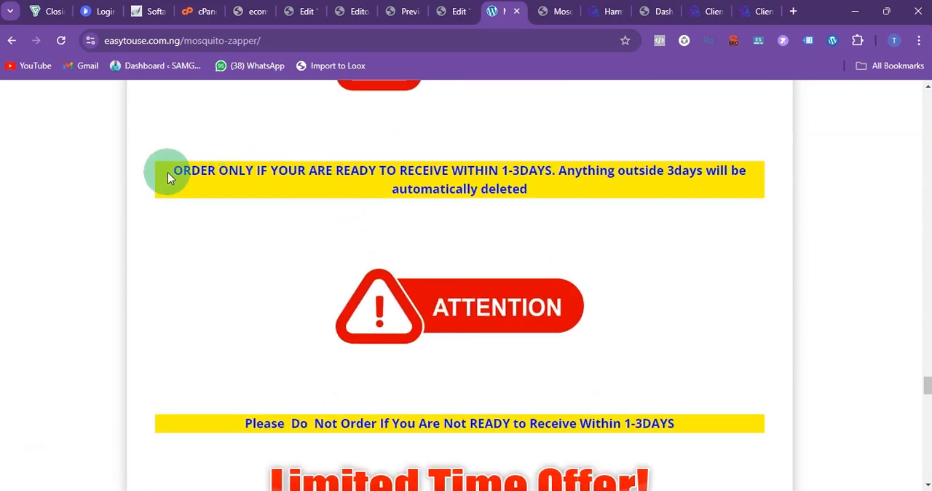
pyautogui.moveTo(169, 170); pyautogui.dragTo(662, 419)
pyautogui.click(663, 418)
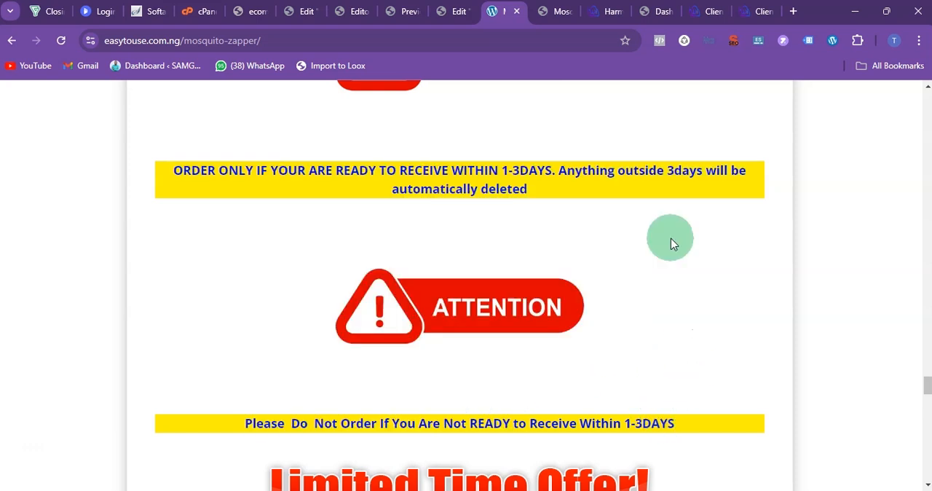
pyautogui.scroll(5, 671, 238)
pyautogui.scroll(2, 671, 238)
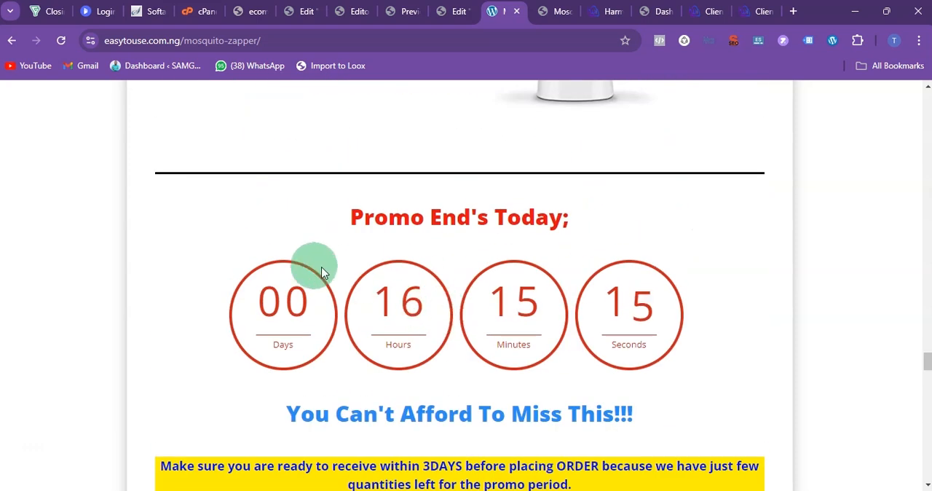
# Step: Examine the reference page's "Promo End's Today;" countdown and the "You Can't Afford To Miss This!!!" line beneath it
pyautogui.moveTo(236, 219); pyautogui.dragTo(683, 350)
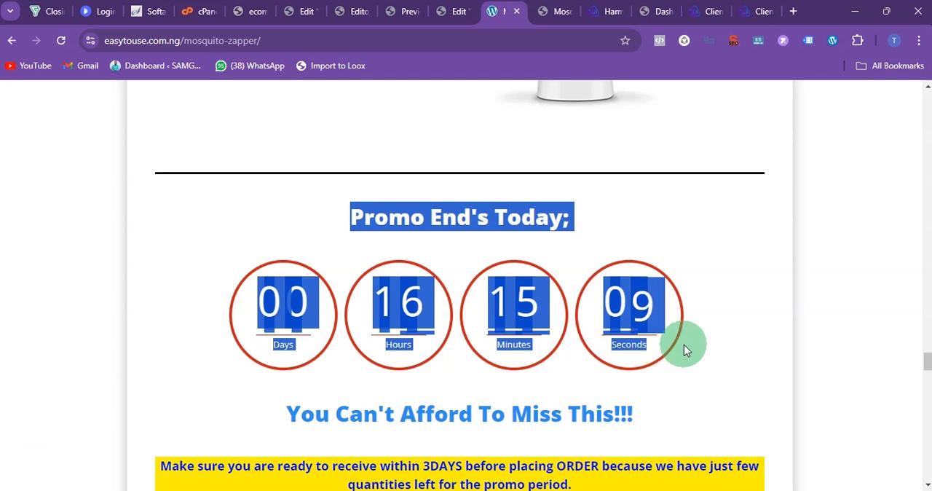
pyautogui.click(348, 217)
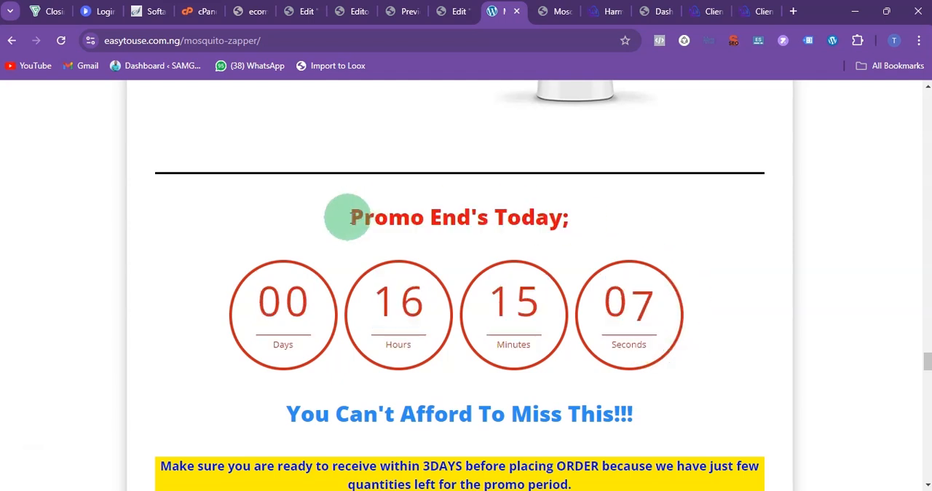
pyautogui.moveTo(350, 217); pyautogui.dragTo(703, 325)
pyautogui.moveTo(687, 354); pyautogui.dragTo(791, 294)
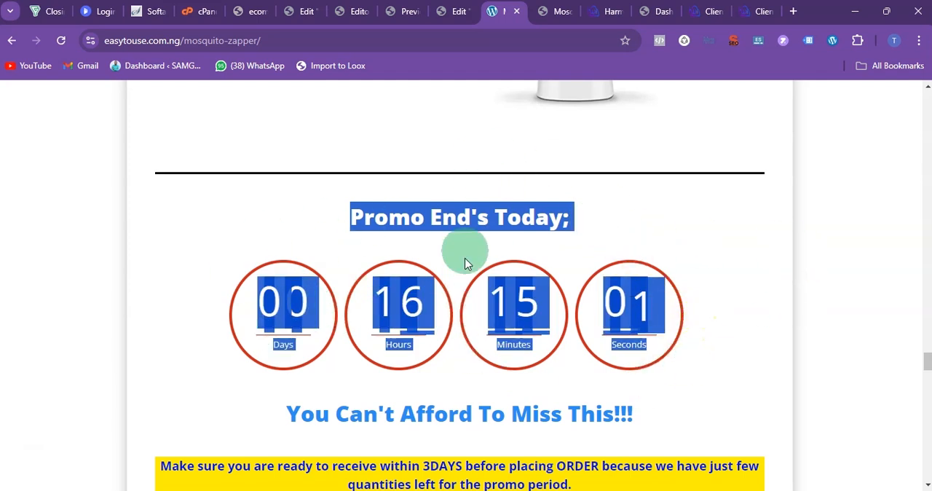
pyautogui.click(474, 228)
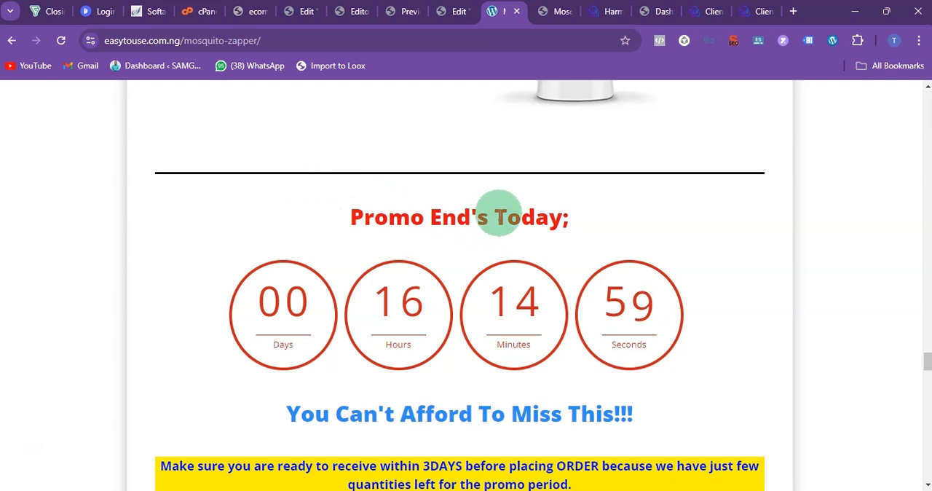
pyautogui.scroll(-3, 385, 231)
pyautogui.moveTo(286, 204); pyautogui.dragTo(657, 184)
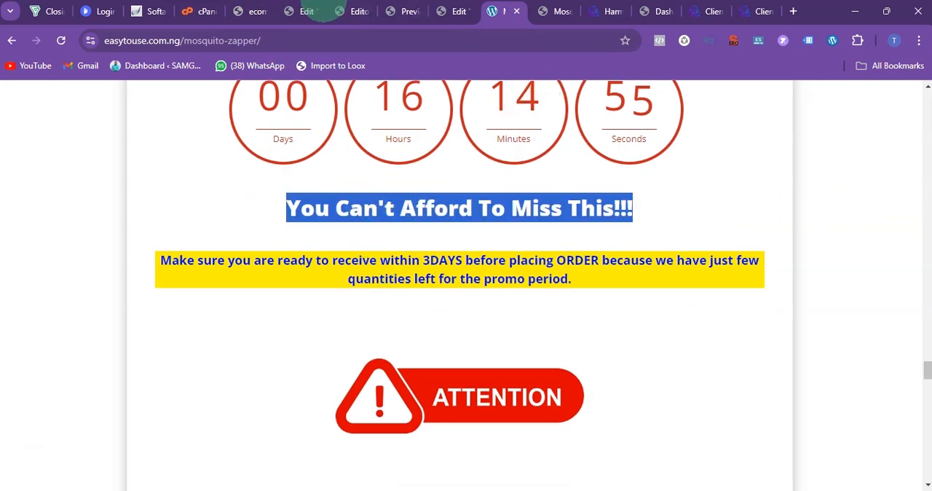
pyautogui.click(437, 207)
# Step: Close the redundant edit tab and reload the landing page in the Elementor editor
pyautogui.click(361, 11)
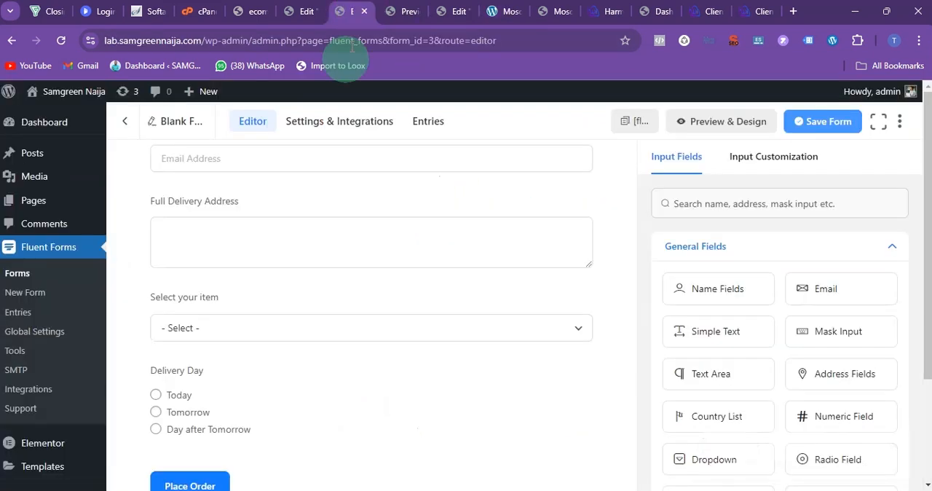
pyautogui.hotkey('ctrl', 'w')
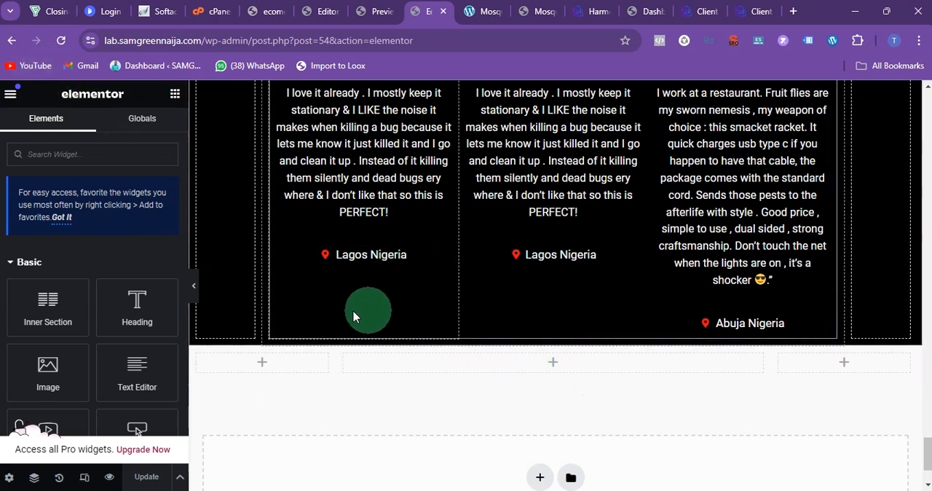
pyautogui.click(61, 42)
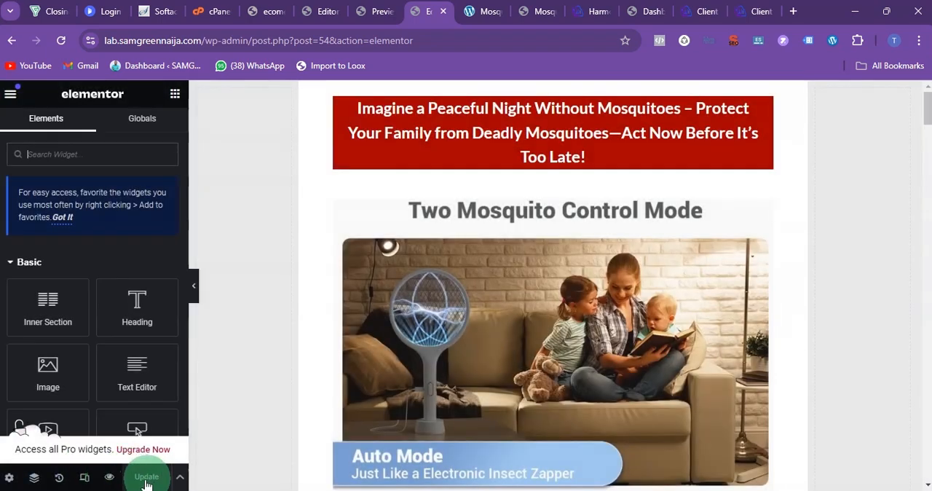
# Step: Add a Fluent Forms widget to the middle column of the empty section below the testimonials and load Blank Form (#3) in it
pyautogui.click(517, 266)
pyautogui.scroll(-4, 597, 255)
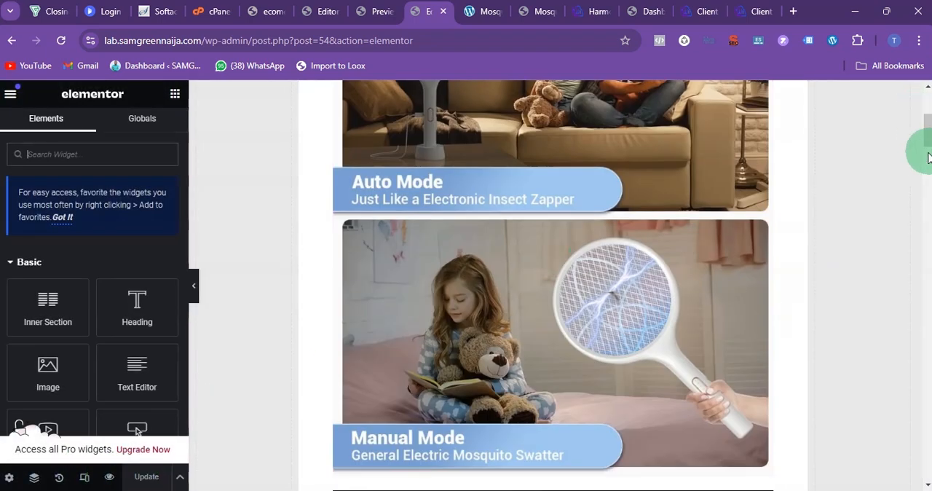
pyautogui.moveTo(927, 135); pyautogui.dragTo(861, 483)
pyautogui.click(546, 276)
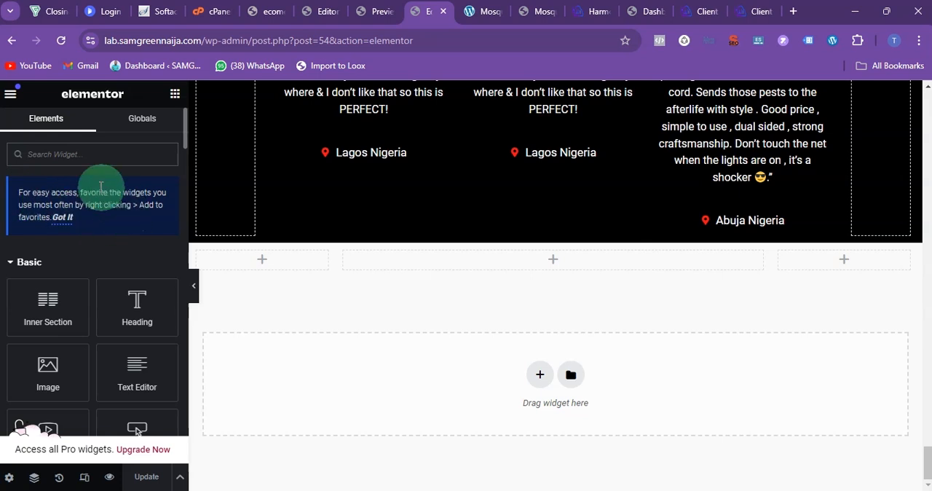
pyautogui.write('flue')
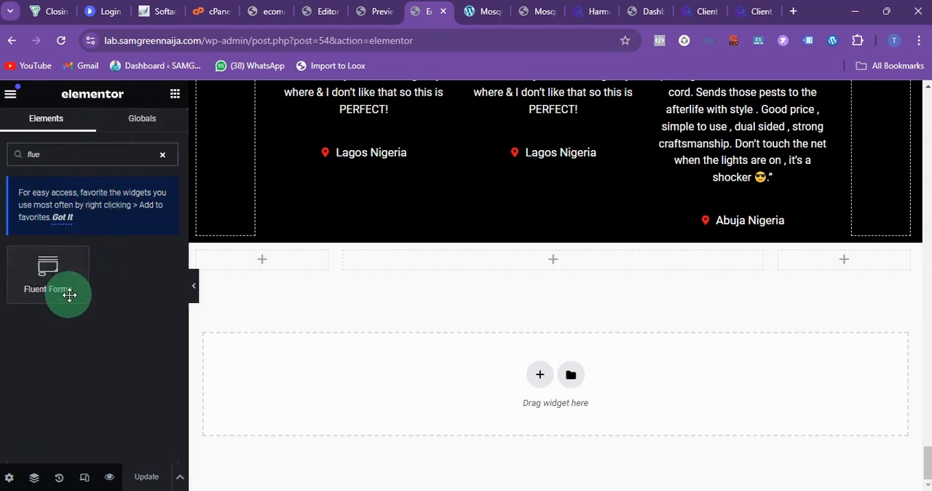
pyautogui.moveTo(69, 293); pyautogui.dragTo(483, 256)
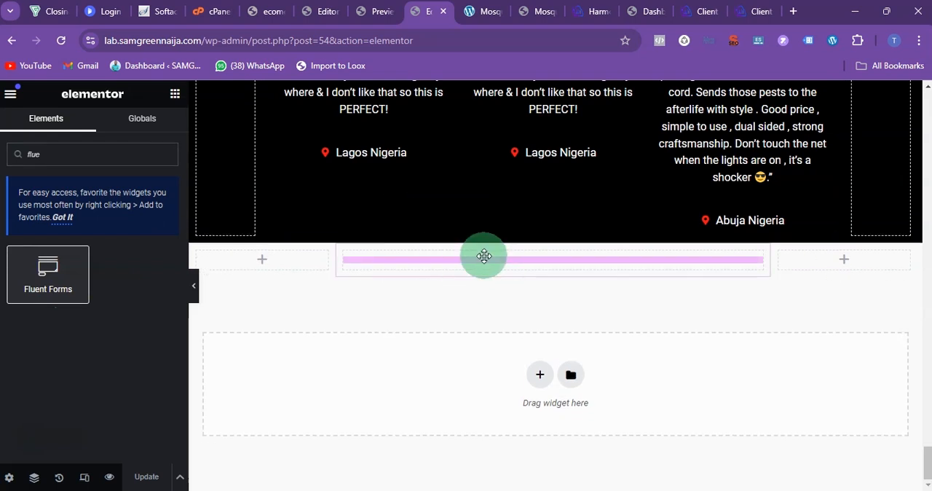
pyautogui.click(121, 221)
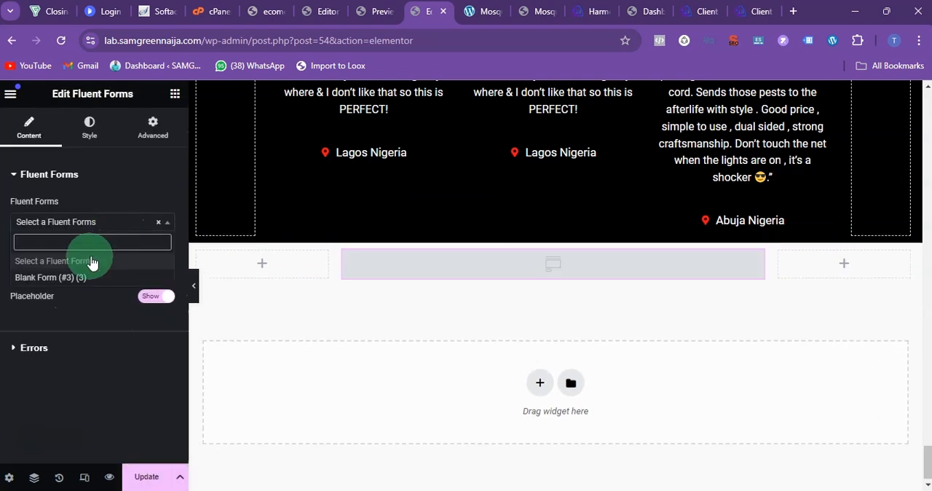
pyautogui.click(68, 280)
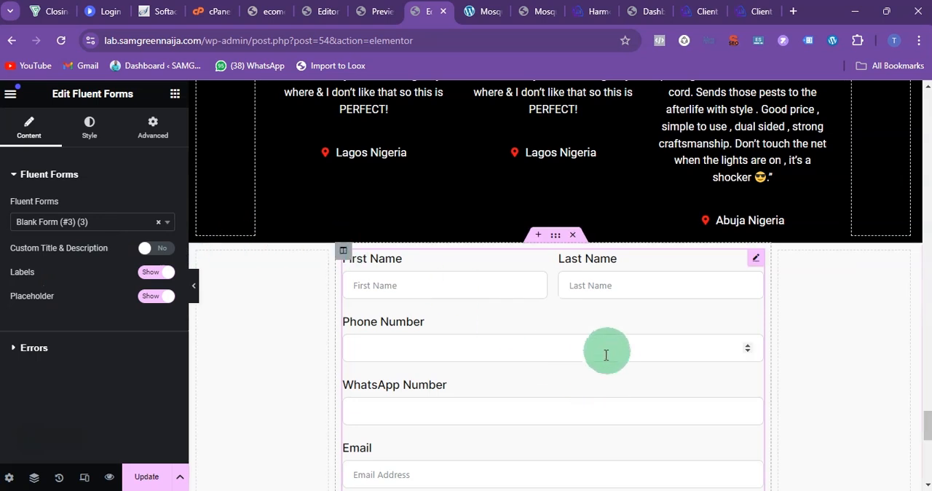
# Step: Set the top margin of the section holding the order form to 50 px
pyautogui.scroll(-6, 612, 359)
pyautogui.scroll(8, 611, 359)
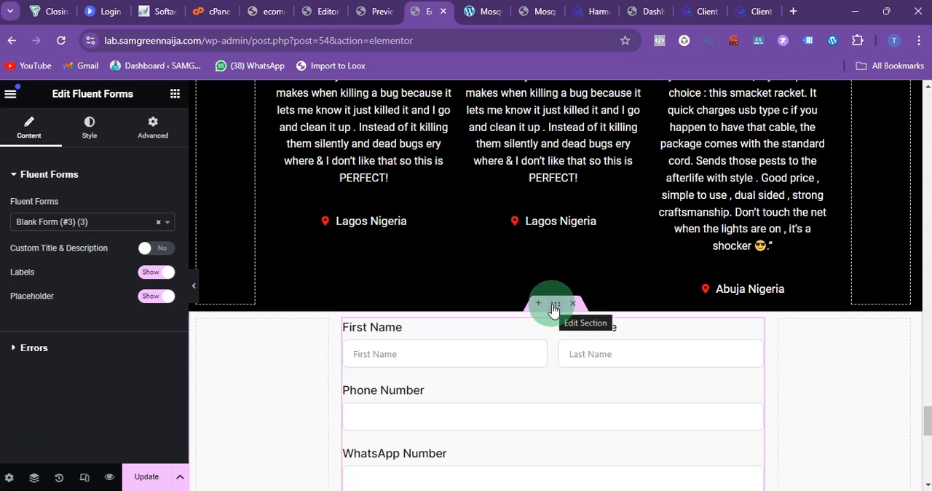
pyautogui.click(553, 306)
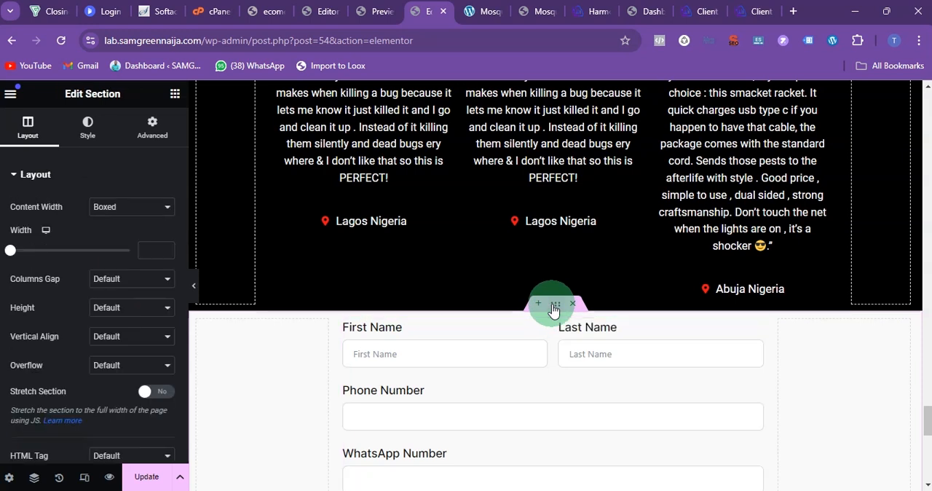
pyautogui.click(153, 130)
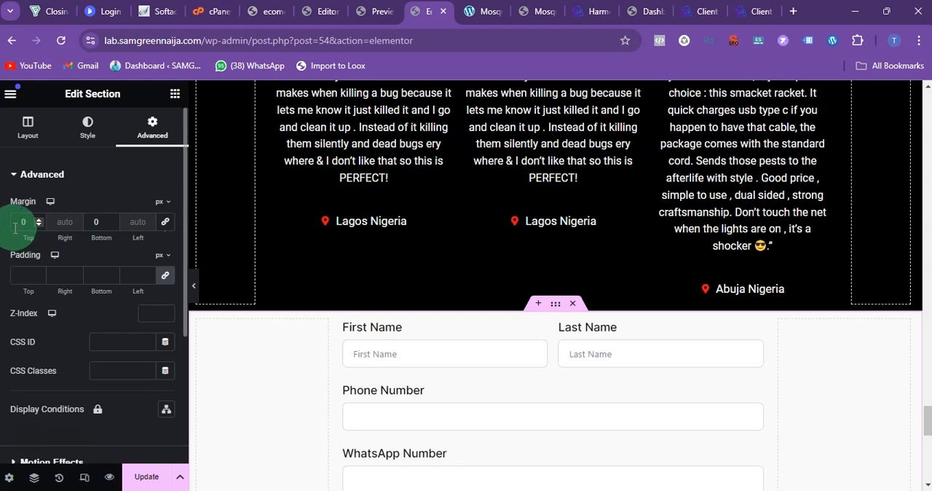
pyautogui.write('50')
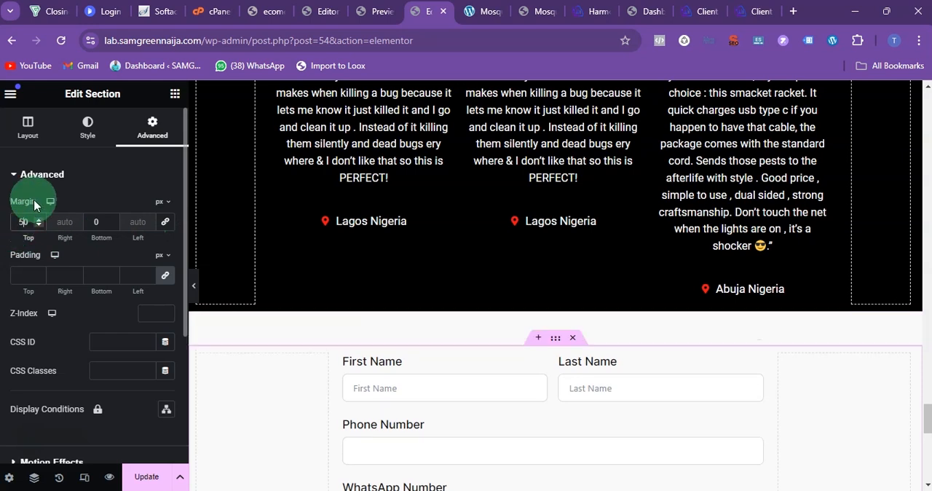
# Step: Unlink the Fluent Forms widget's margin values and set its right and left margins to 20 px
pyautogui.scroll(-3, 481, 240)
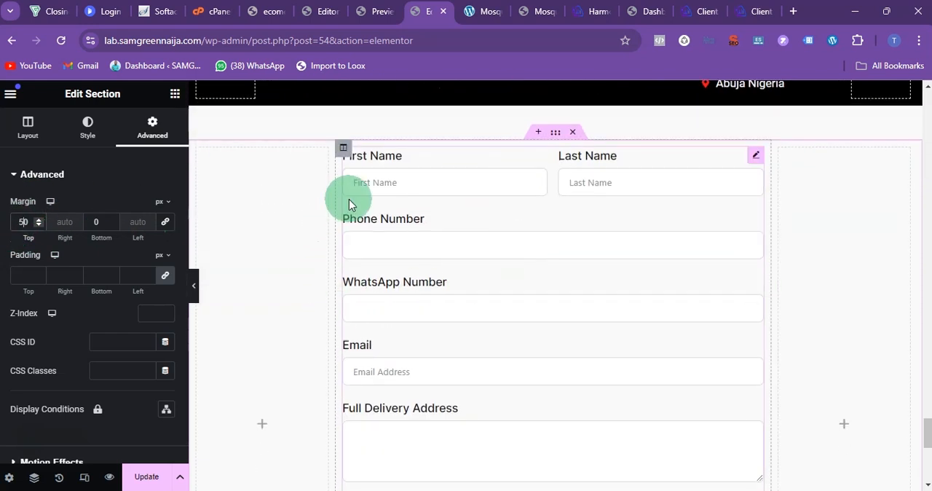
pyautogui.click(755, 159)
pyautogui.click(148, 124)
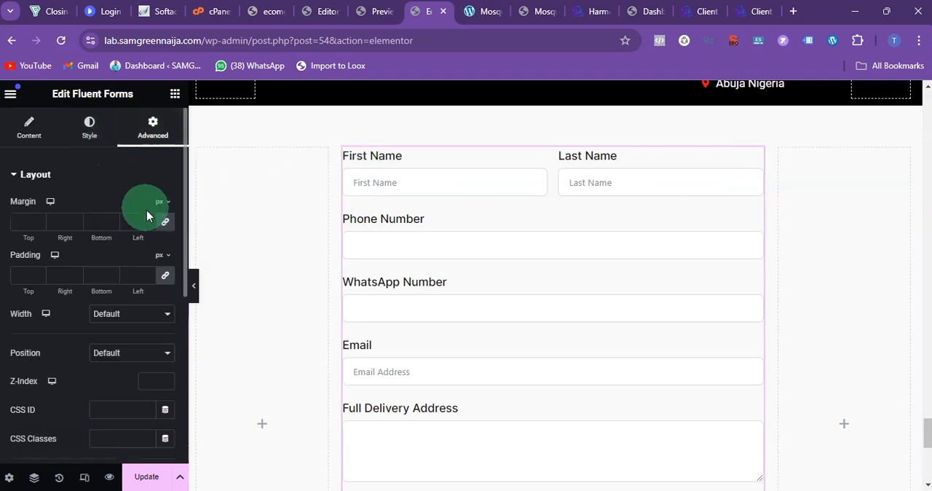
pyautogui.click(164, 225)
pyautogui.click(36, 227)
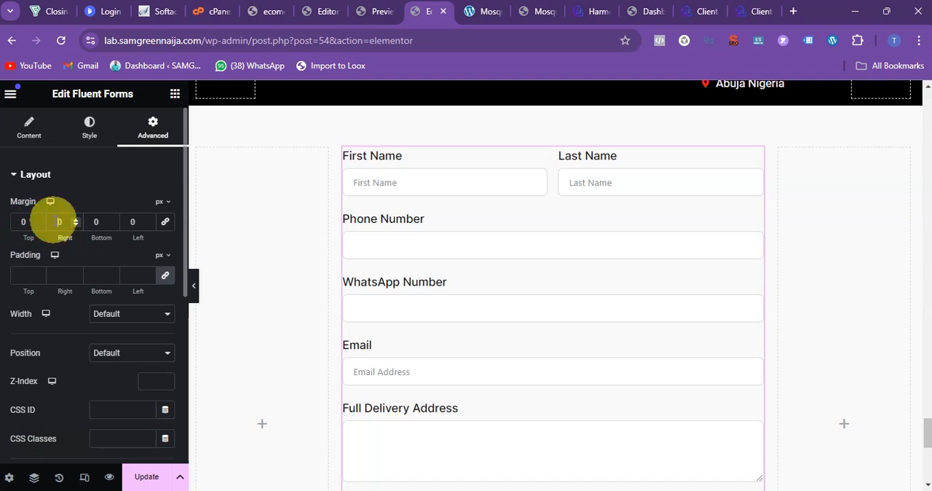
pyautogui.write('20')
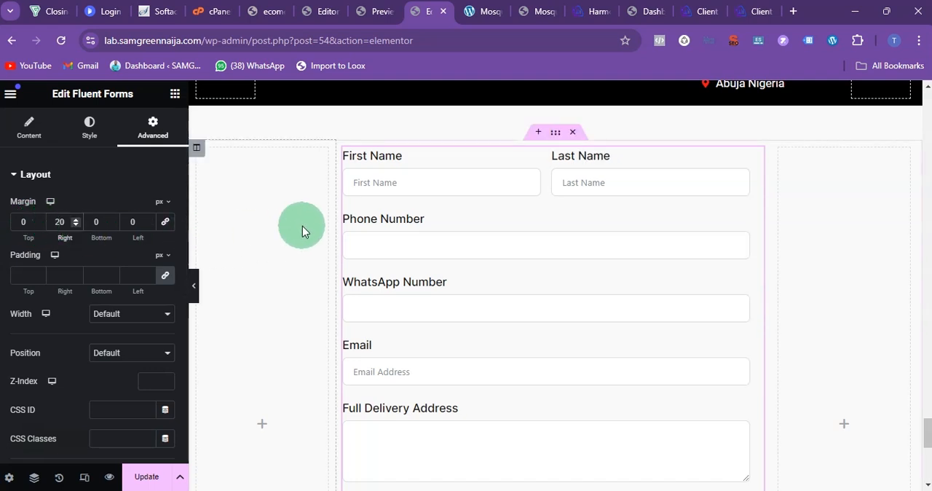
pyautogui.click(127, 221)
pyautogui.write('20')
pyautogui.click(248, 227)
pyautogui.click(348, 161)
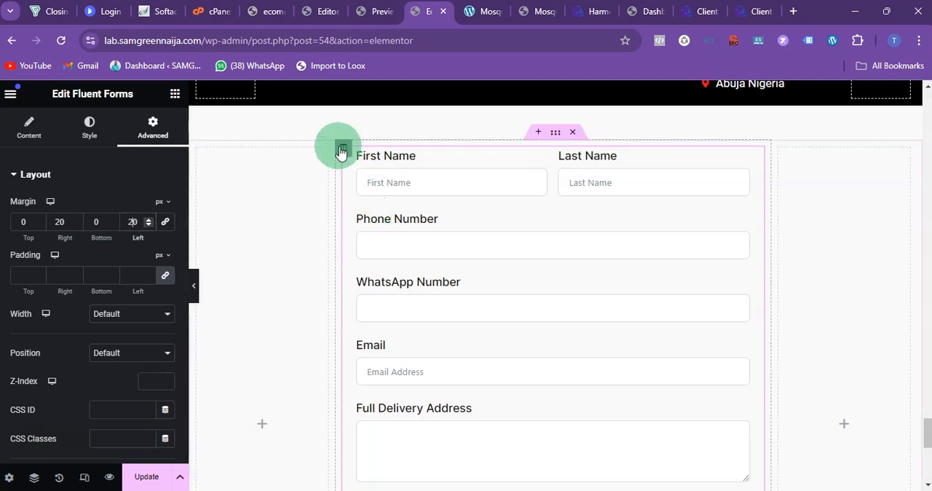
# Step: Give the column containing the order form a classic background in grey #BEBEBE
pyautogui.click(342, 150)
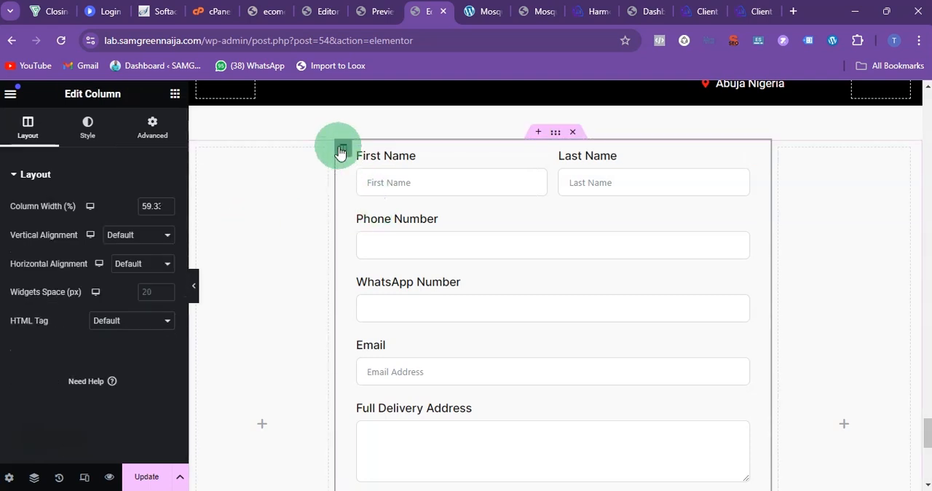
pyautogui.click(90, 134)
pyautogui.click(129, 237)
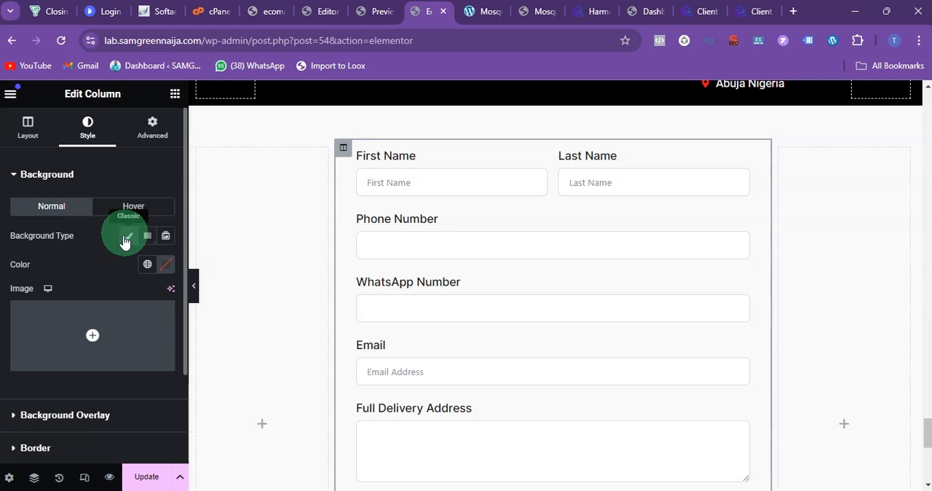
pyautogui.click(166, 264)
pyautogui.moveTo(124, 367); pyautogui.dragTo(75, 346)
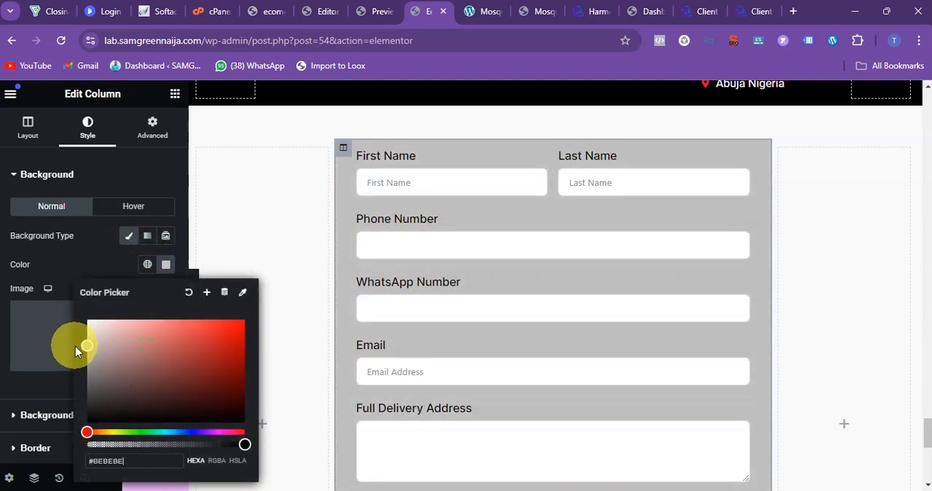
# Step: Change the submit button's background colour in the order form to dark green
pyautogui.scroll(-5, 410, 284)
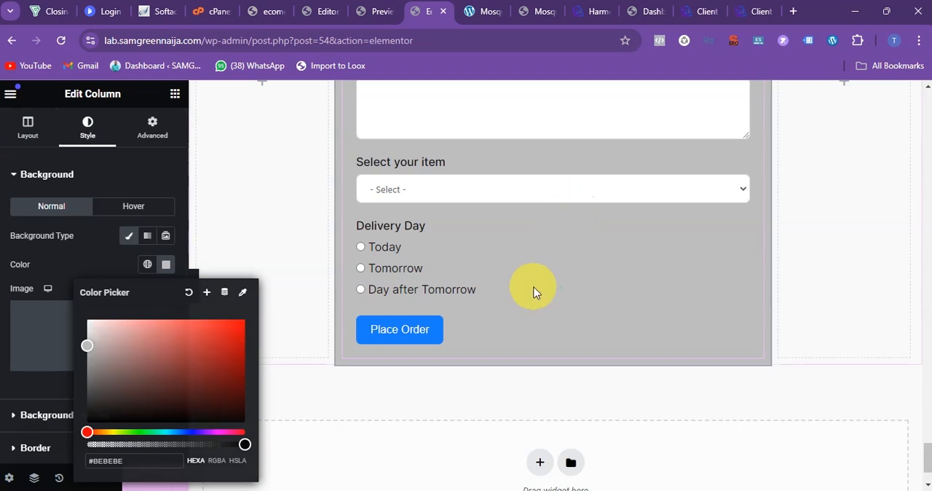
pyautogui.click(418, 344)
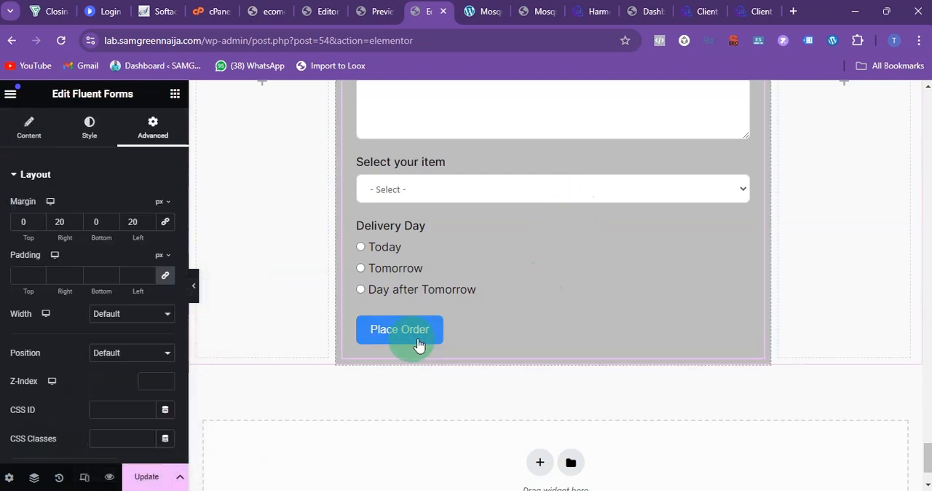
pyautogui.click(25, 175)
pyautogui.click(29, 125)
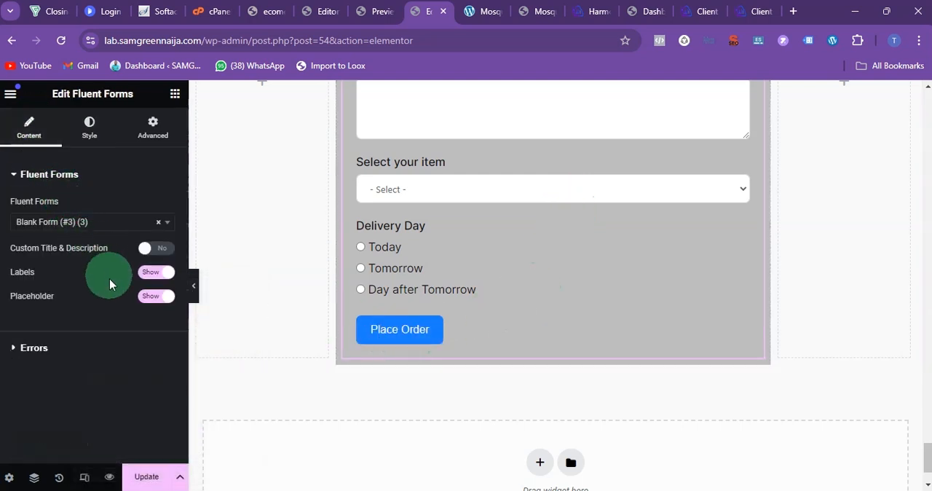
pyautogui.click(86, 130)
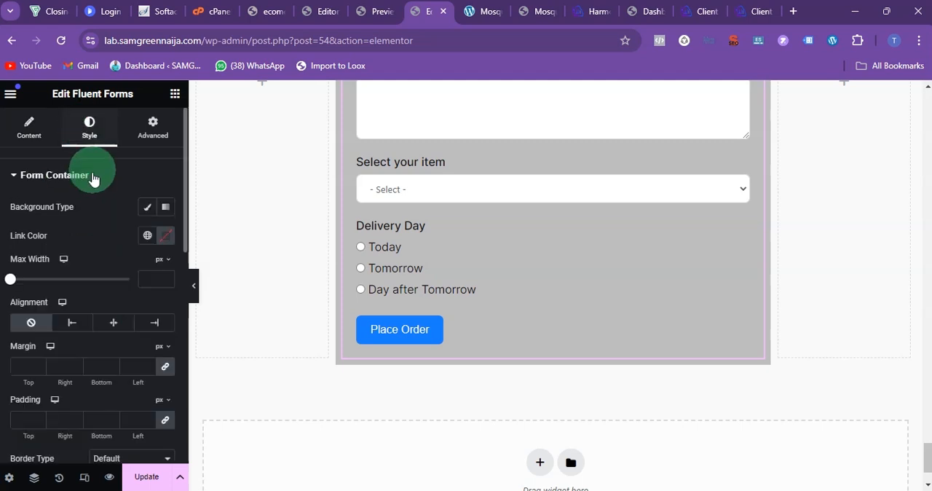
pyautogui.click(75, 181)
pyautogui.scroll(-3, 86, 211)
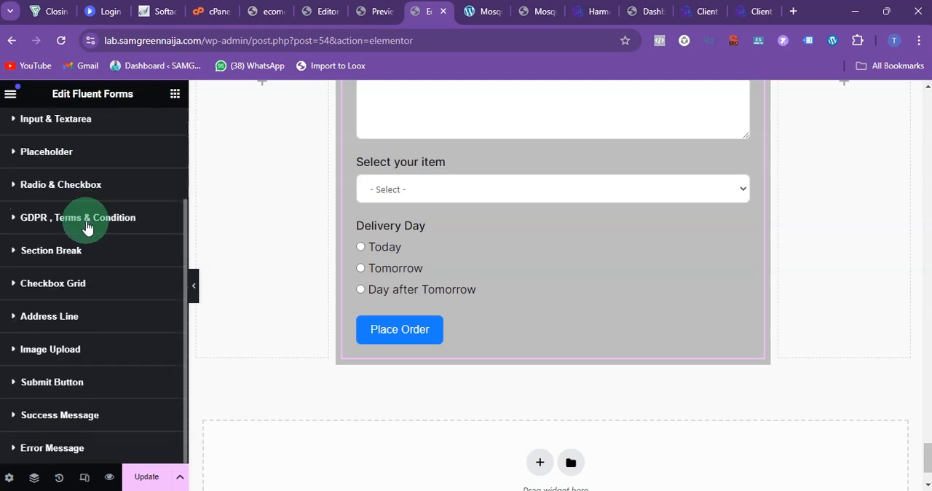
pyautogui.click(80, 389)
pyautogui.scroll(-5, 116, 218)
pyautogui.click(163, 190)
pyautogui.moveTo(175, 353); pyautogui.dragTo(150, 355)
pyautogui.moveTo(217, 243); pyautogui.dragTo(254, 296)
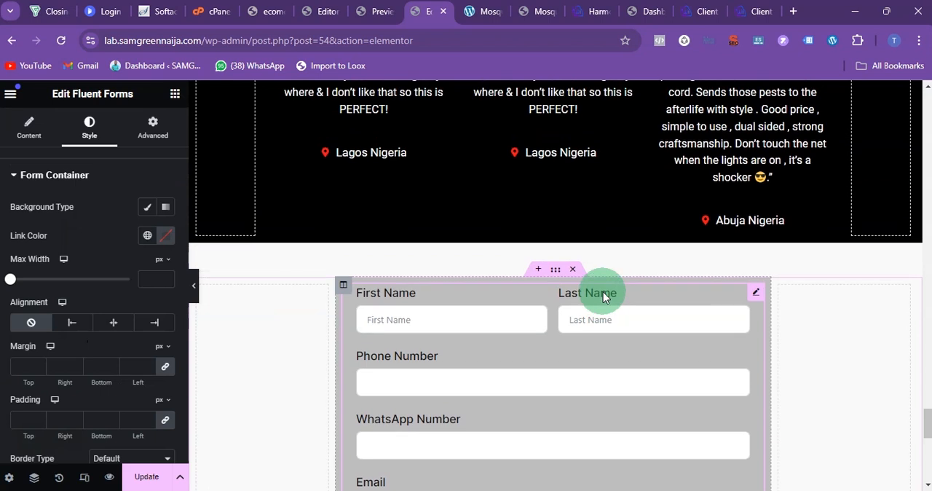
# Step: Check the restyled order form from its name fields to the submit button and save the page update
pyautogui.scroll(-2, 602, 293)
pyautogui.scroll(-5, 598, 296)
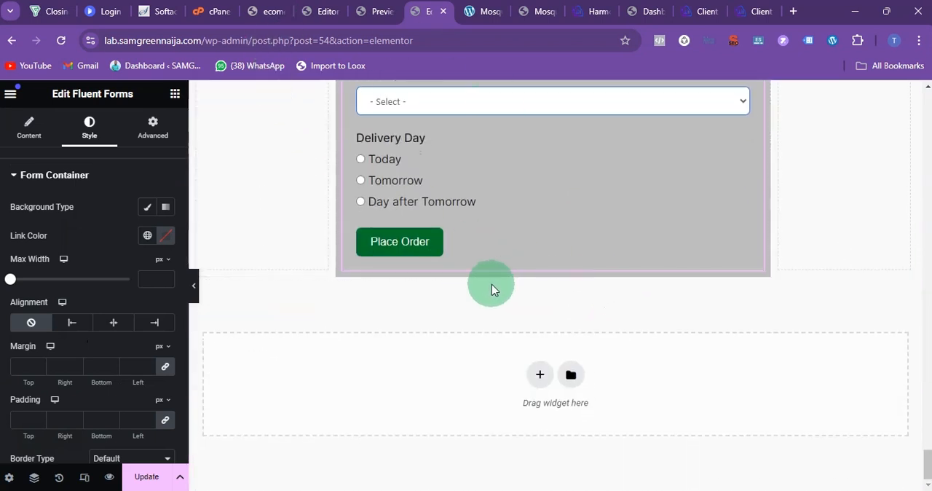
pyautogui.scroll(10, 584, 258)
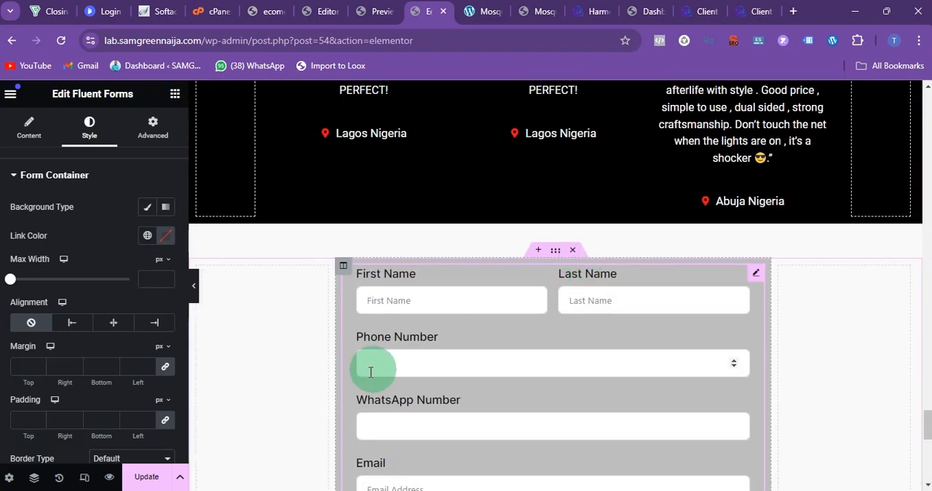
pyautogui.click(143, 480)
# Step: Switch the landing page from the desktop view to the Mobile Portrait responsive view
pyautogui.scroll(15, 545, 255)
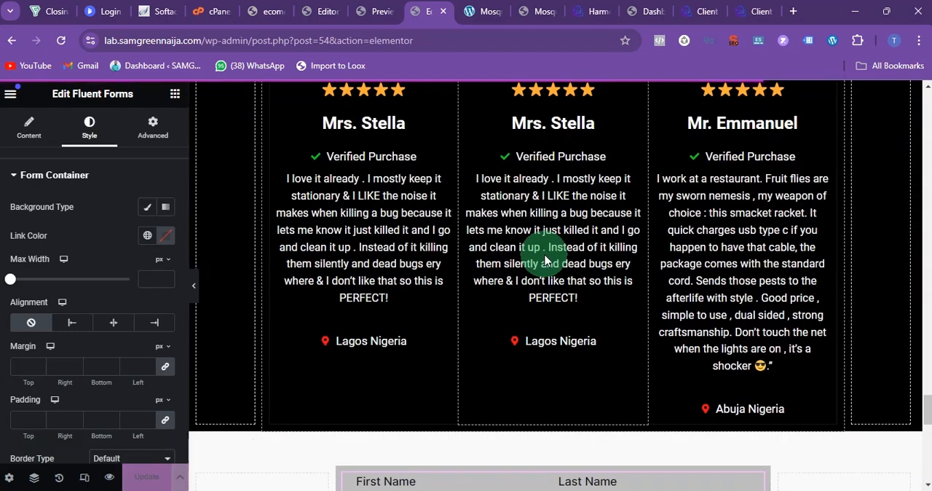
pyautogui.scroll(15, 546, 262)
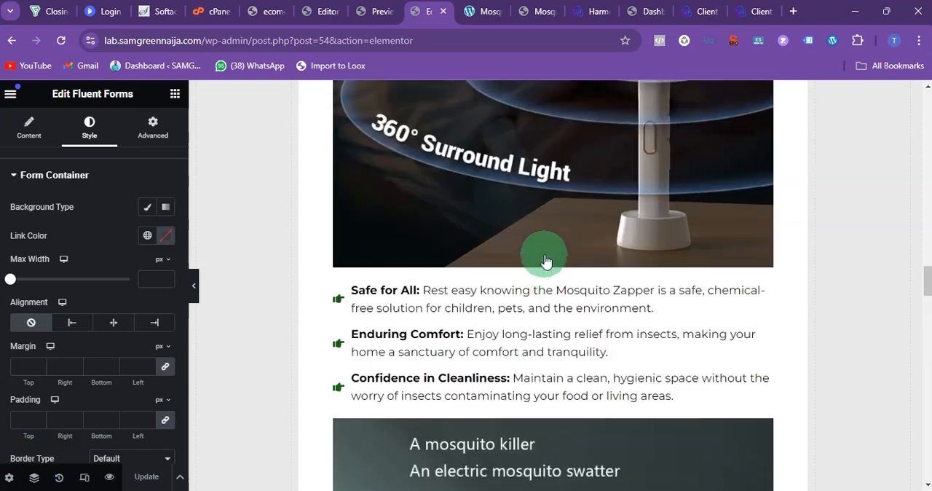
pyautogui.scroll(10, 546, 263)
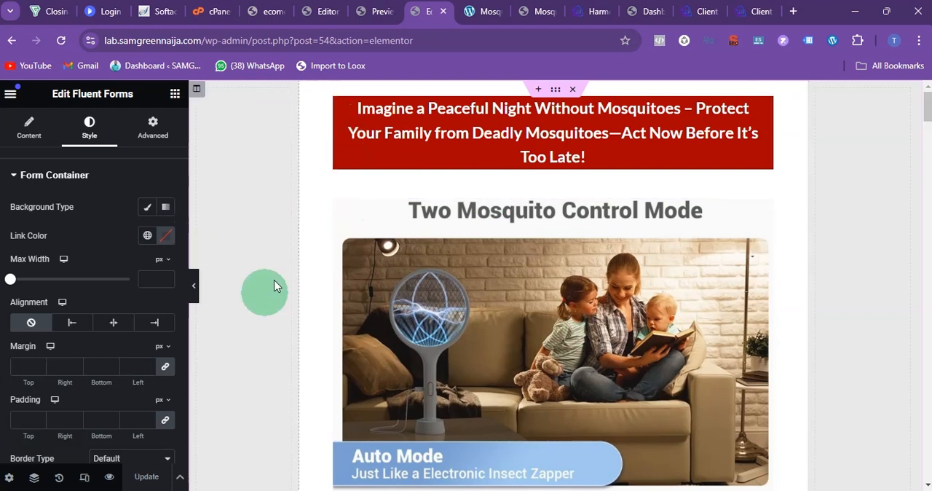
pyautogui.click(84, 477)
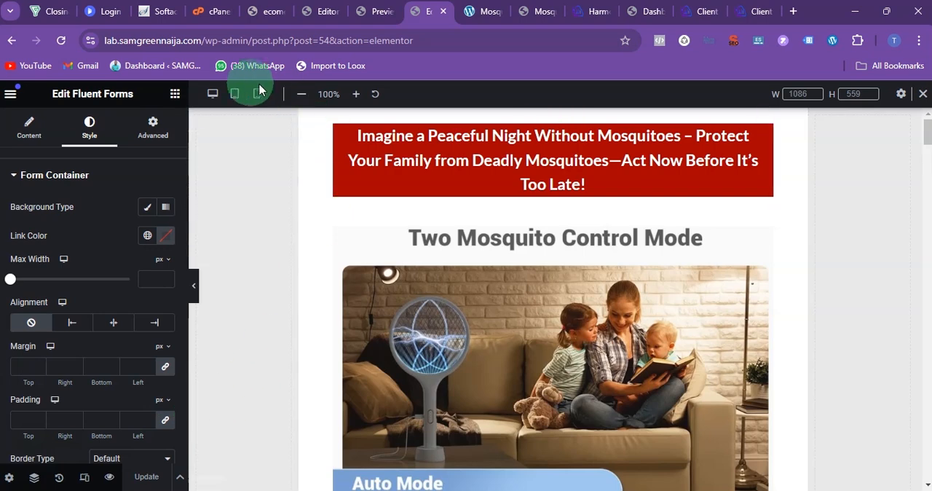
pyautogui.click(257, 93)
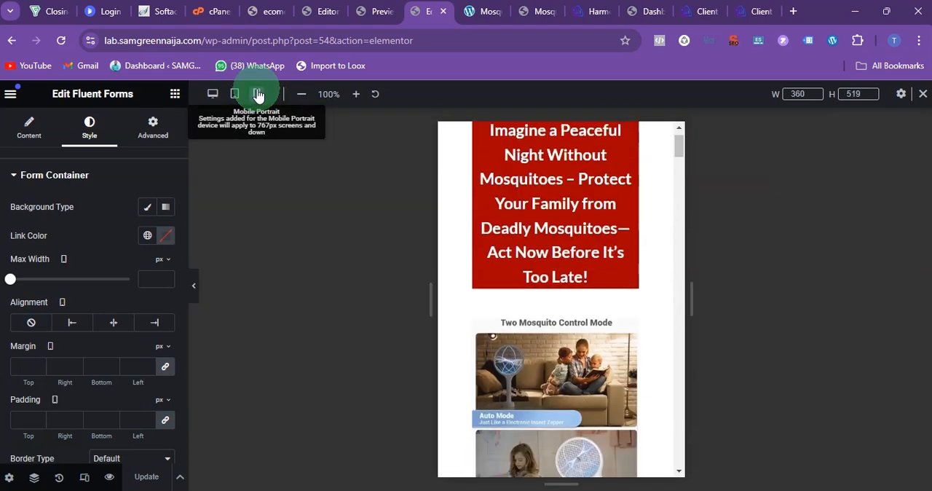
# Step: Examine how the order form and the customer testimonials are laid out in the mobile view
pyautogui.scroll(-15, 604, 270)
pyautogui.scroll(-9, 604, 397)
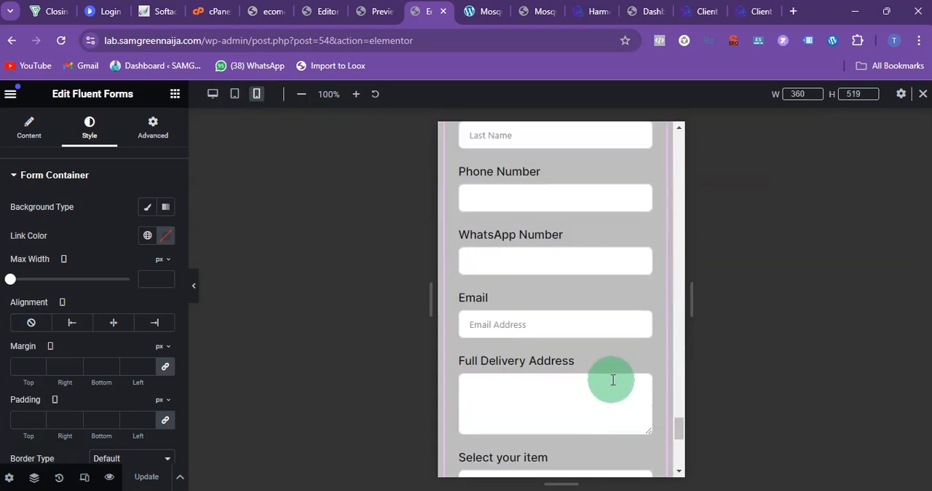
pyautogui.scroll(6, 610, 387)
pyautogui.scroll(10, 610, 390)
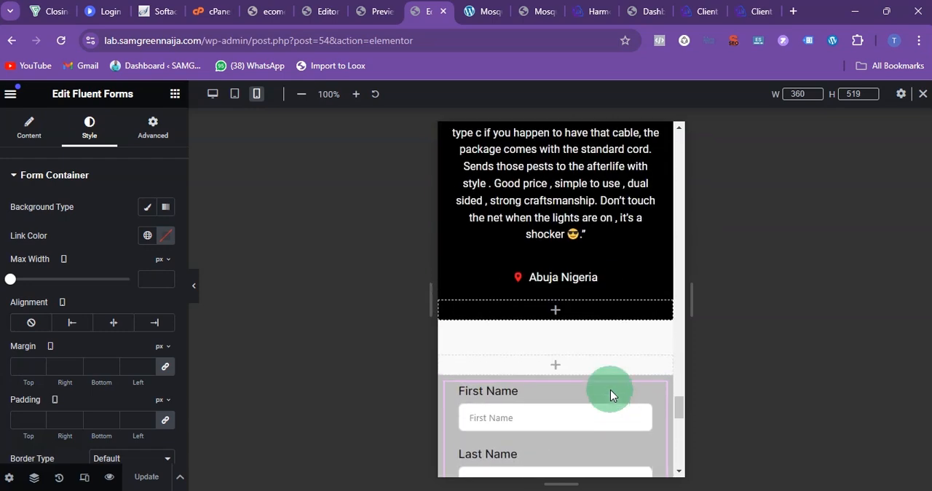
pyautogui.scroll(2, 611, 395)
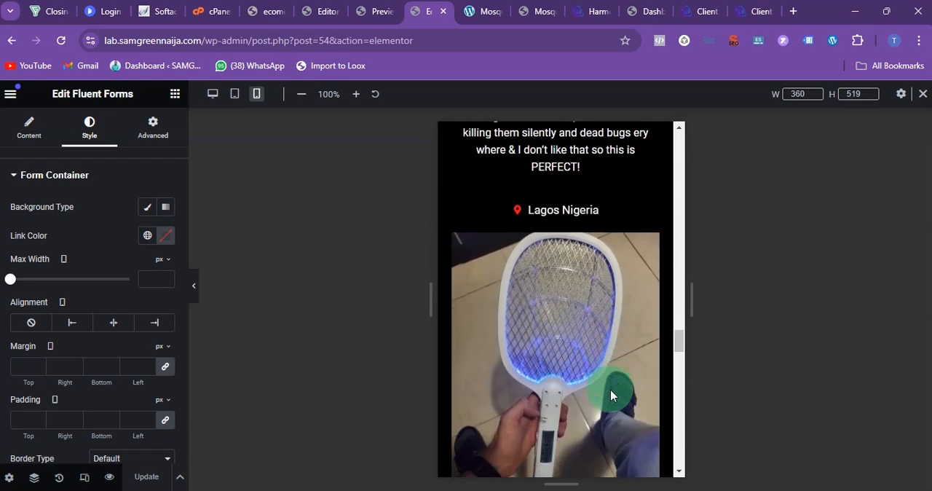
pyautogui.scroll(-5, 610, 395)
pyautogui.scroll(2, 610, 395)
pyautogui.scroll(-5, 609, 392)
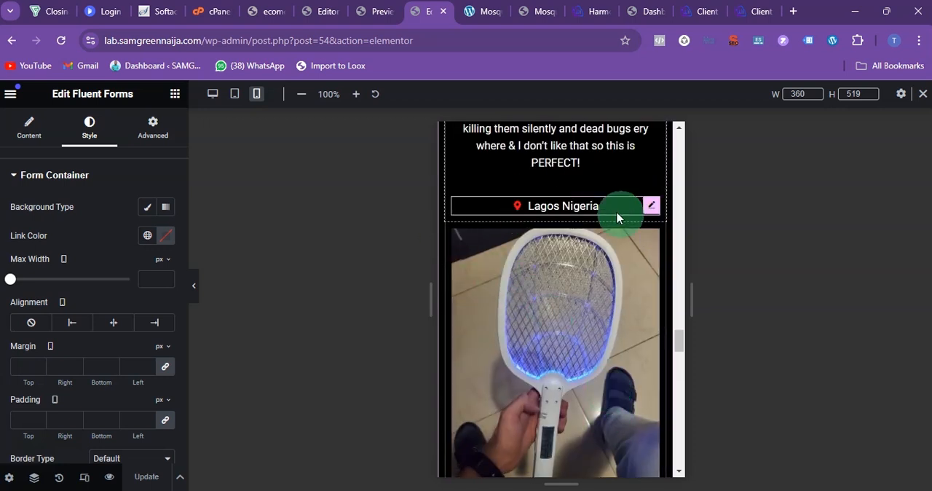
pyautogui.scroll(2, 607, 255)
pyautogui.scroll(-3, 605, 258)
pyautogui.scroll(4, 630, 284)
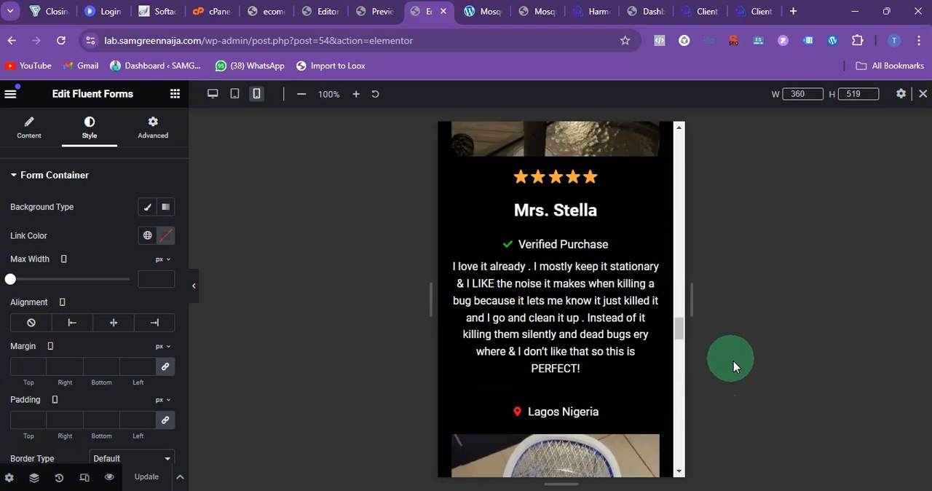
# Step: Unlink the mobile padding of the column holding the red headline and set its left and right padding to 10 px
pyautogui.moveTo(678, 333); pyautogui.dragTo(593, 131)
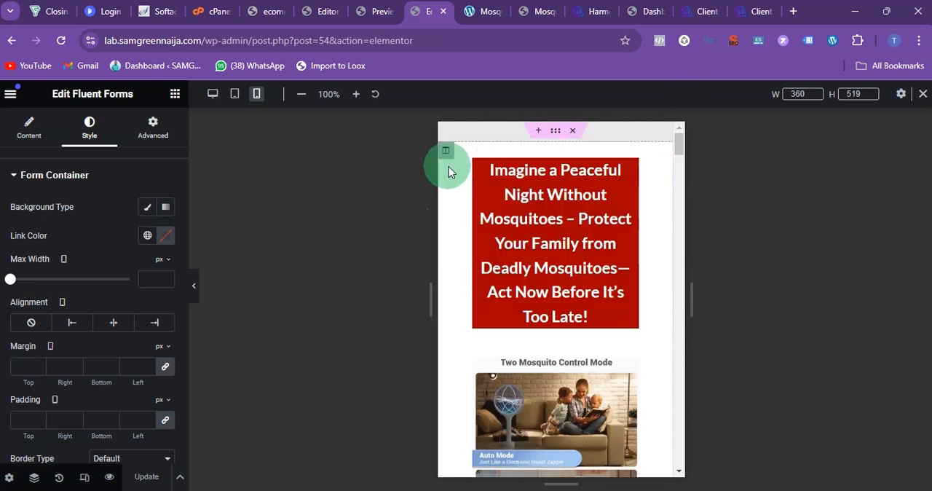
pyautogui.scroll(-3, 477, 262)
pyautogui.scroll(3, 482, 268)
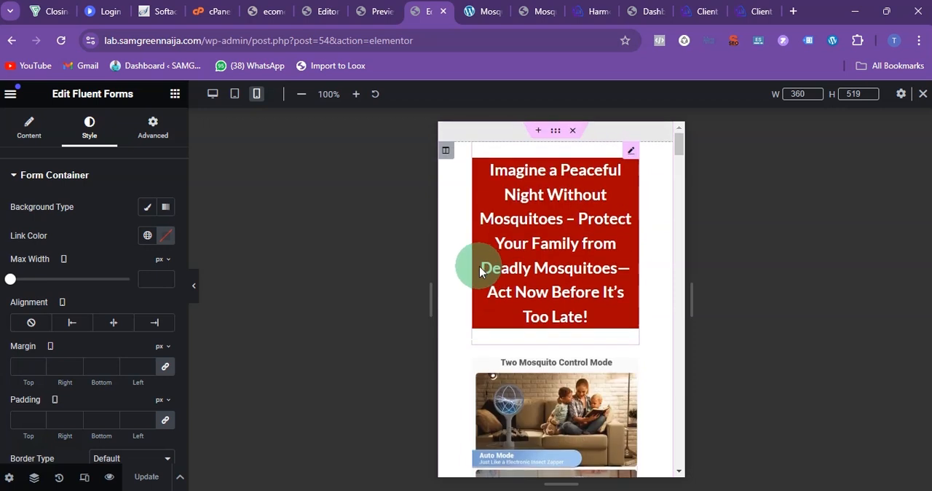
pyautogui.click(446, 155)
pyautogui.click(152, 125)
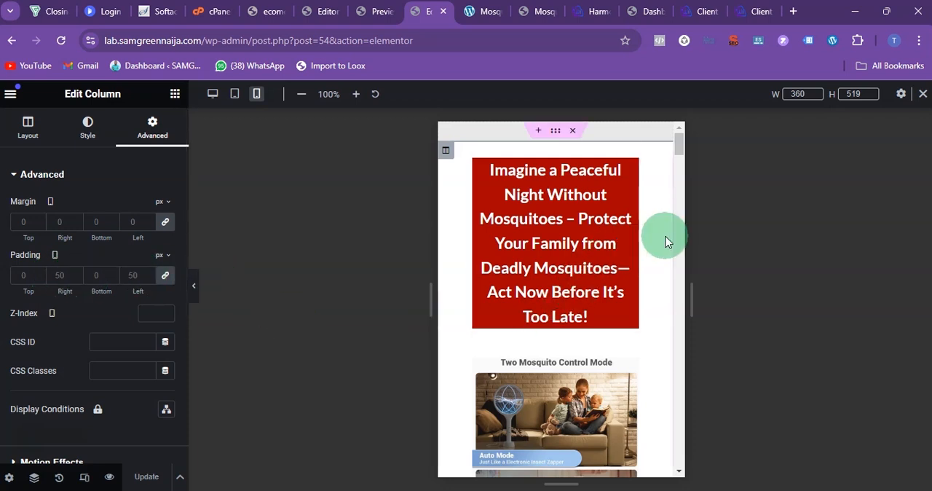
pyautogui.click(163, 283)
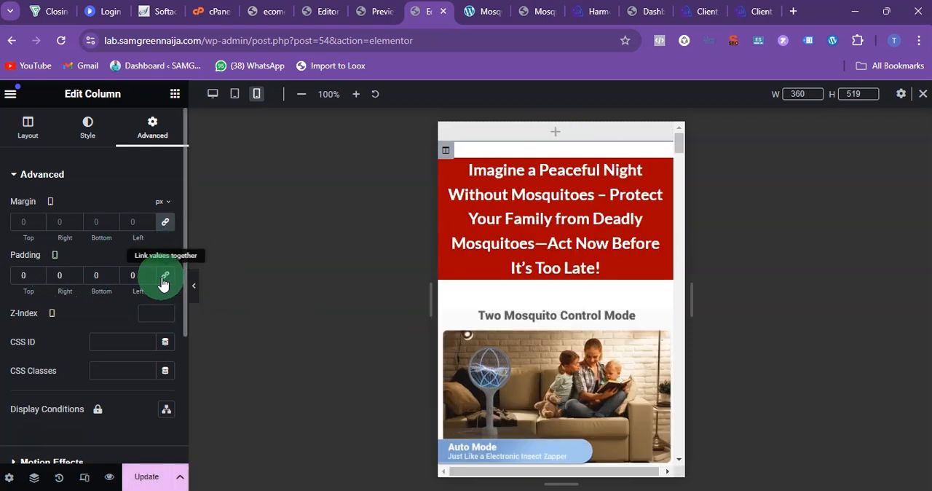
pyautogui.scroll(-5, 613, 275)
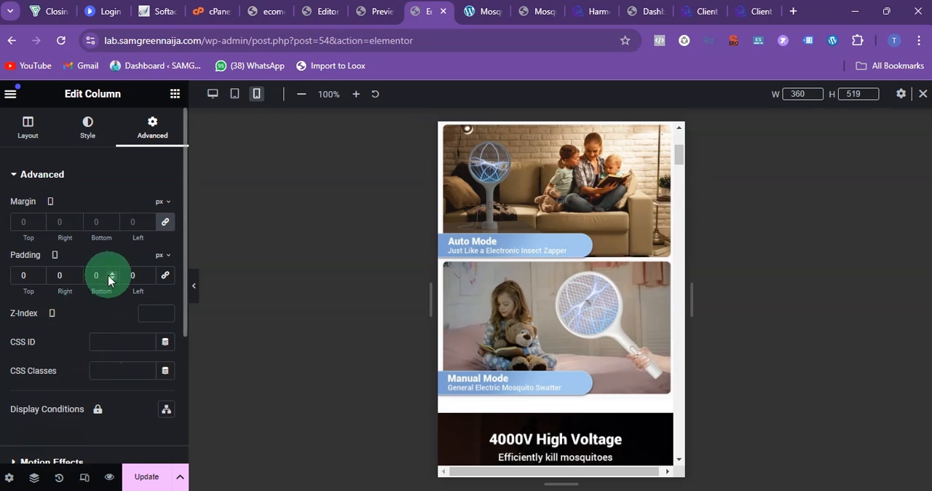
pyautogui.write('1')
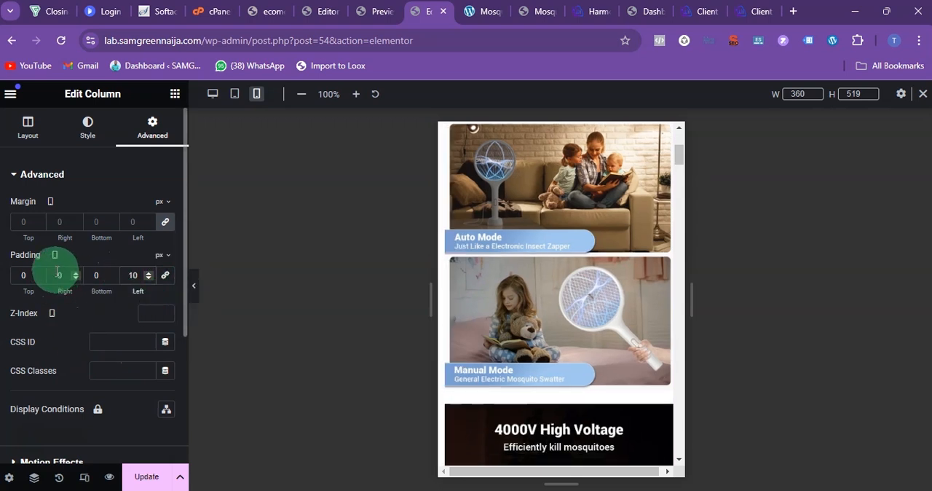
pyautogui.write('1')
# Step: Set the mobile font size of the "Hear What our customers have to say about this product" heading to 33 px
pyautogui.scroll(-10, 578, 214)
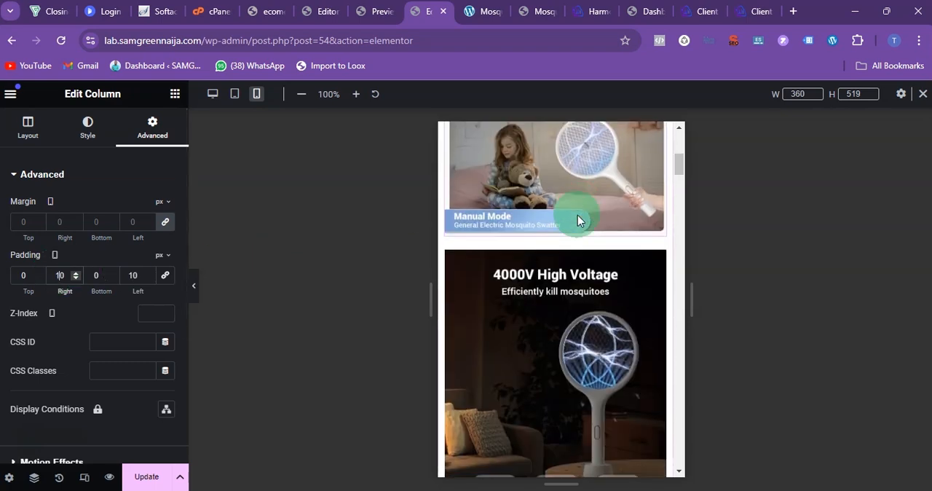
pyautogui.scroll(-10, 577, 227)
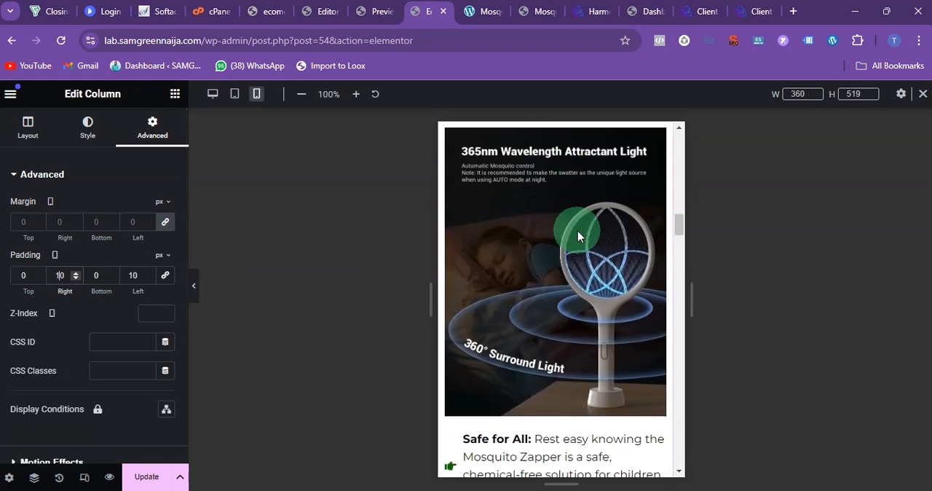
pyautogui.scroll(15, 577, 230)
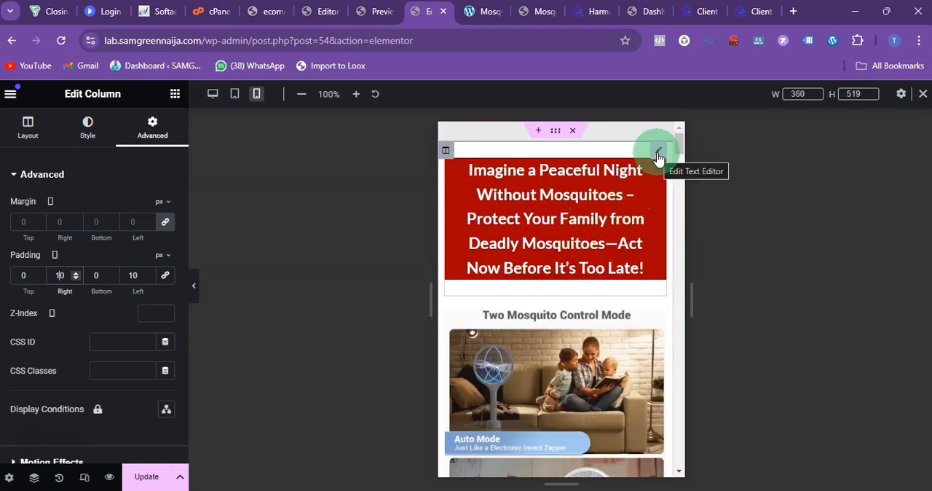
pyautogui.scroll(-15, 565, 271)
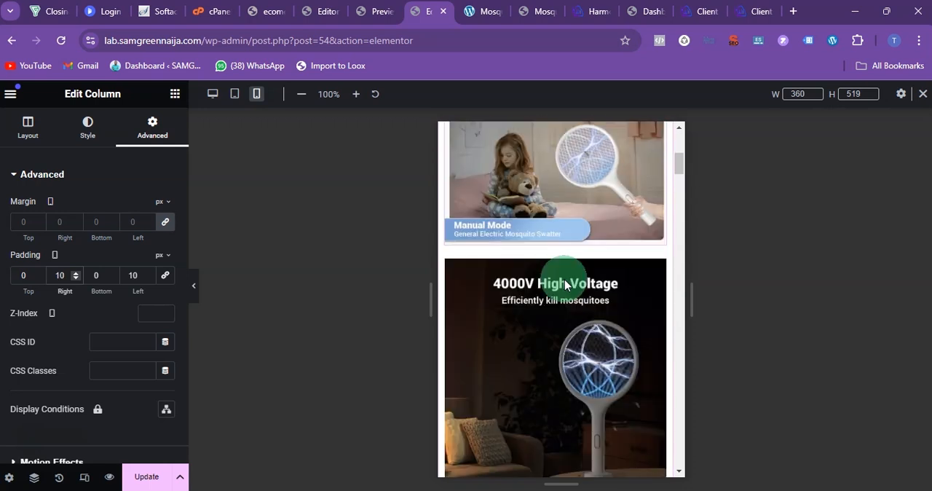
pyautogui.scroll(-8, 549, 306)
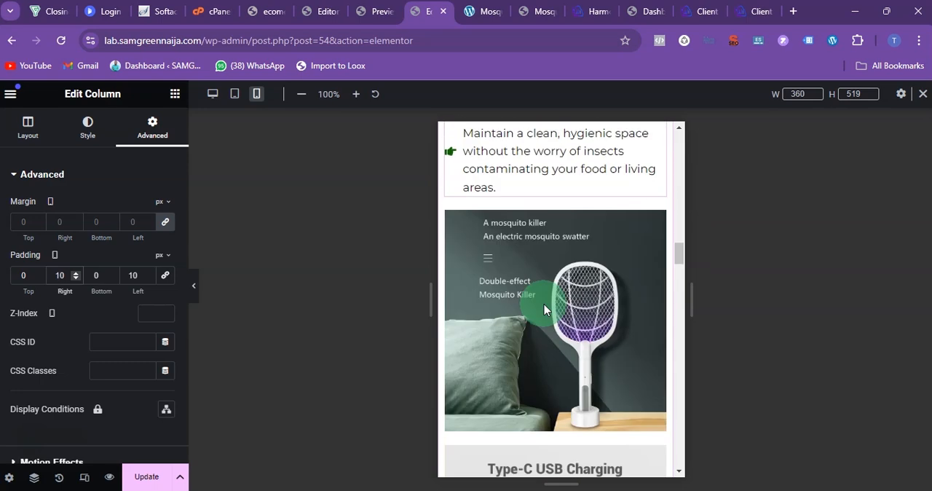
pyautogui.scroll(-4, 538, 313)
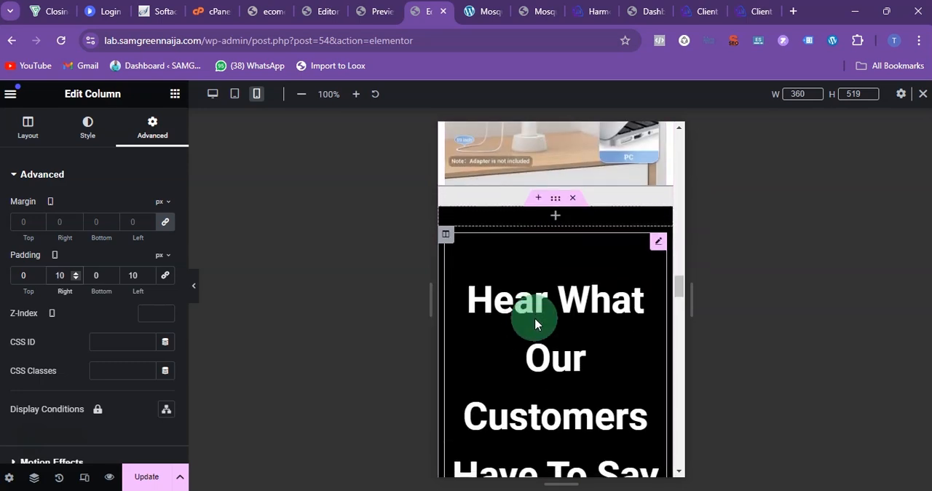
pyautogui.scroll(2, 557, 285)
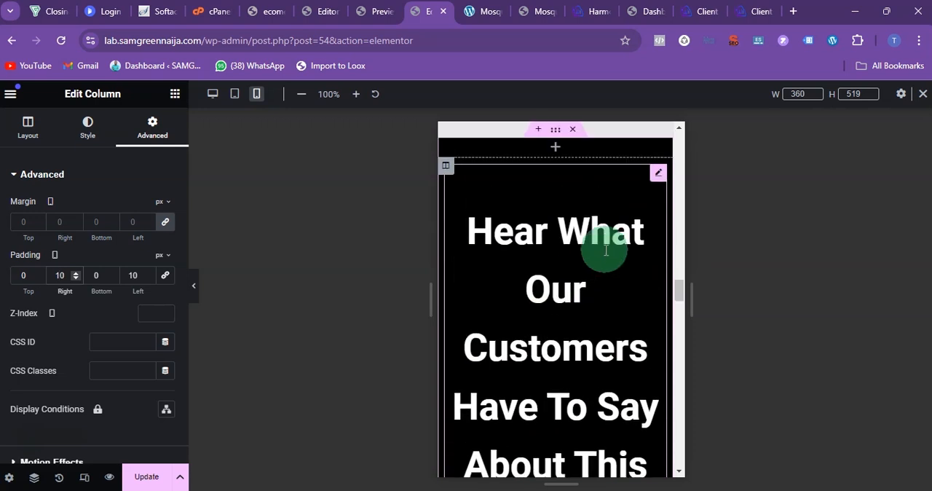
pyautogui.click(652, 183)
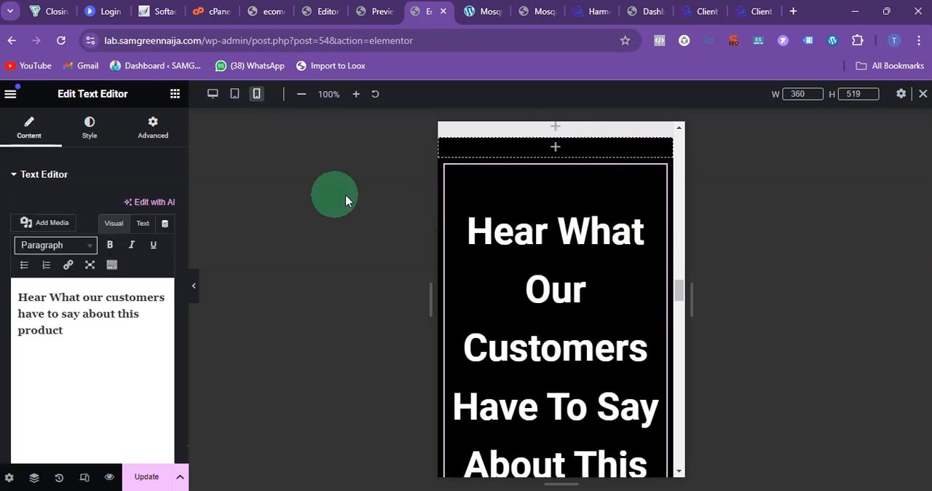
pyautogui.click(86, 131)
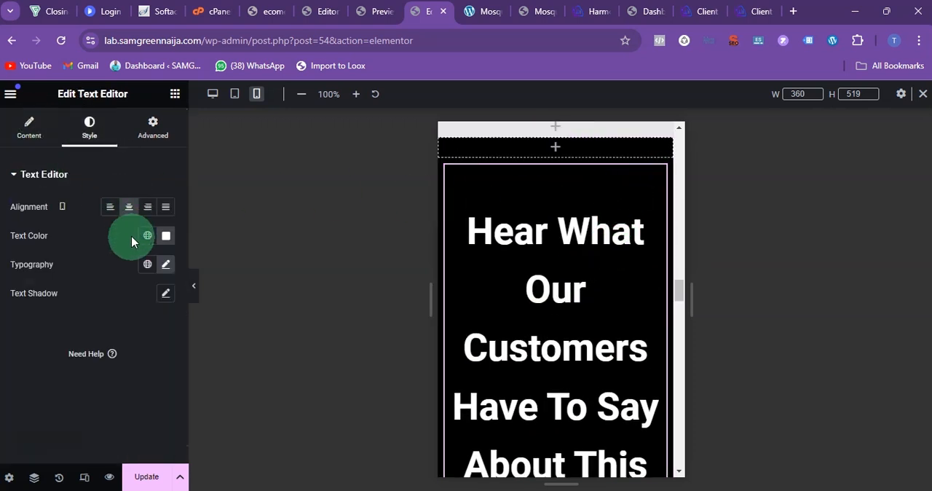
pyautogui.click(165, 267)
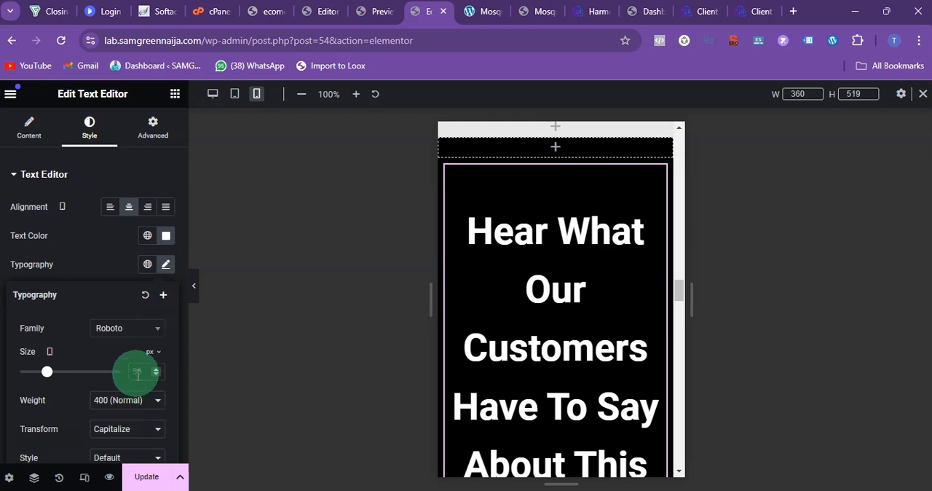
pyautogui.write('33')
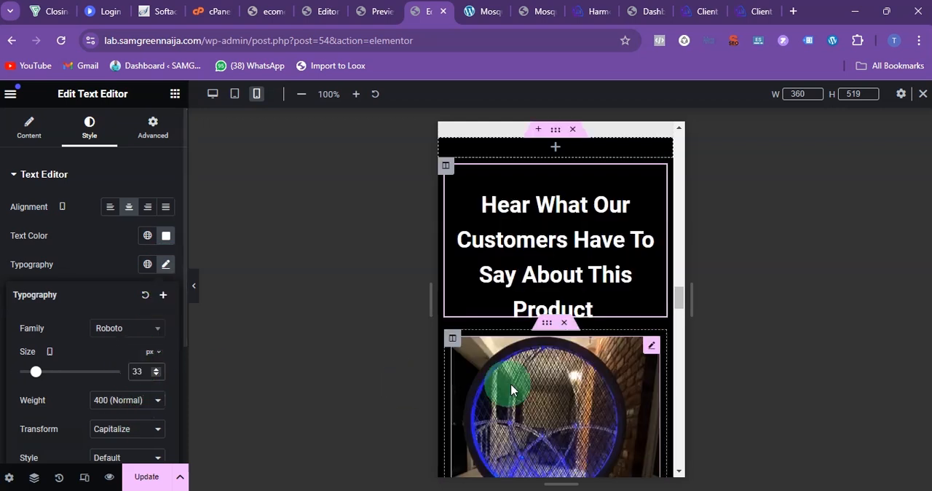
# Step: For the testimonial column with the racket over a tiled floor, unlink the mobile margin and padding, setting top margin to 50 px and padding to 0
pyautogui.scroll(-1, 549, 208)
pyautogui.scroll(-5, 549, 208)
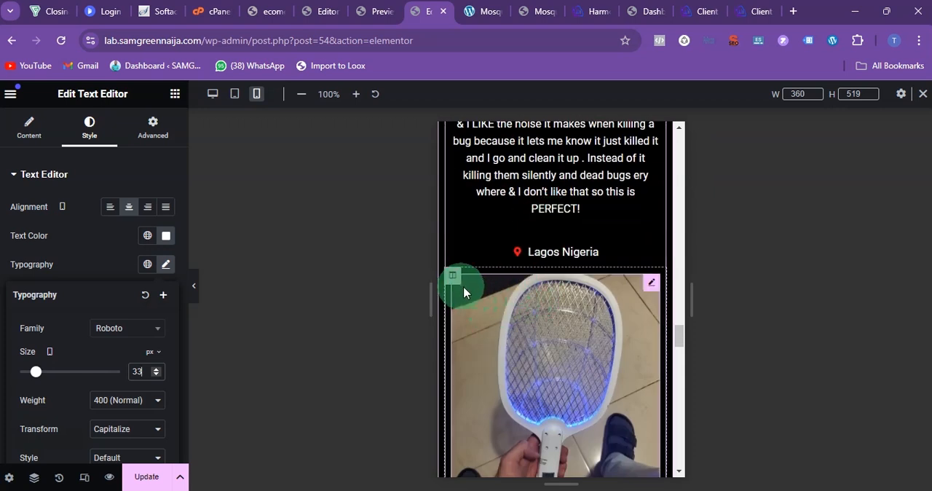
pyautogui.click(453, 278)
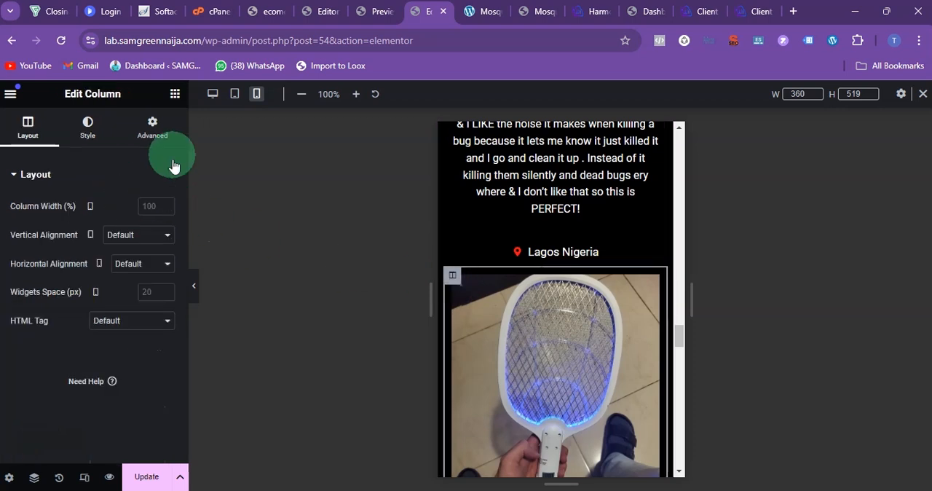
pyautogui.click(159, 137)
pyautogui.click(164, 223)
pyautogui.click(41, 229)
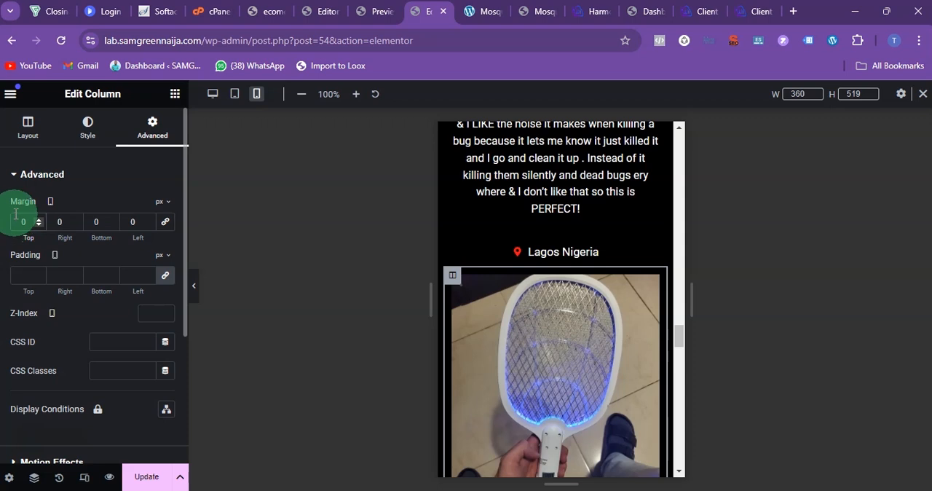
pyautogui.write('50')
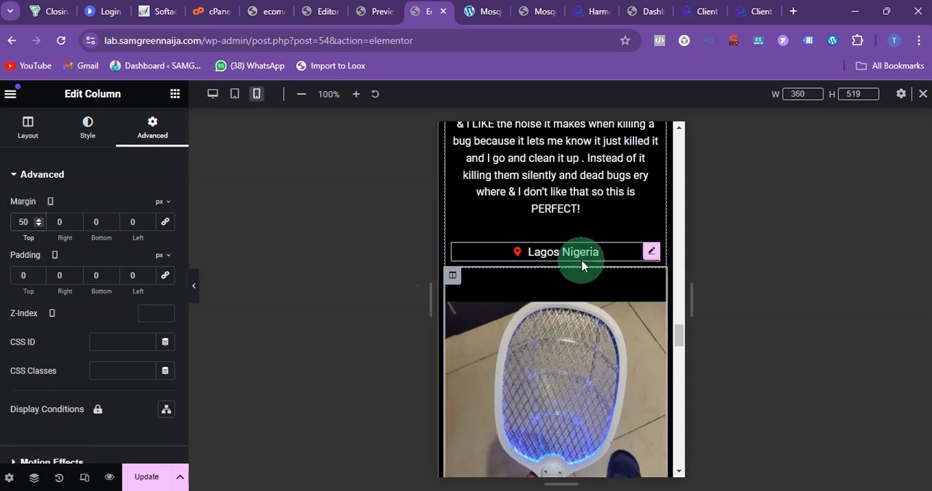
# Step: Unlink the mobile margin of the testimonial column showing the racket on the brown sofa and set its top margin to 50 px
pyautogui.scroll(-5, 578, 265)
pyautogui.scroll(-5, 580, 268)
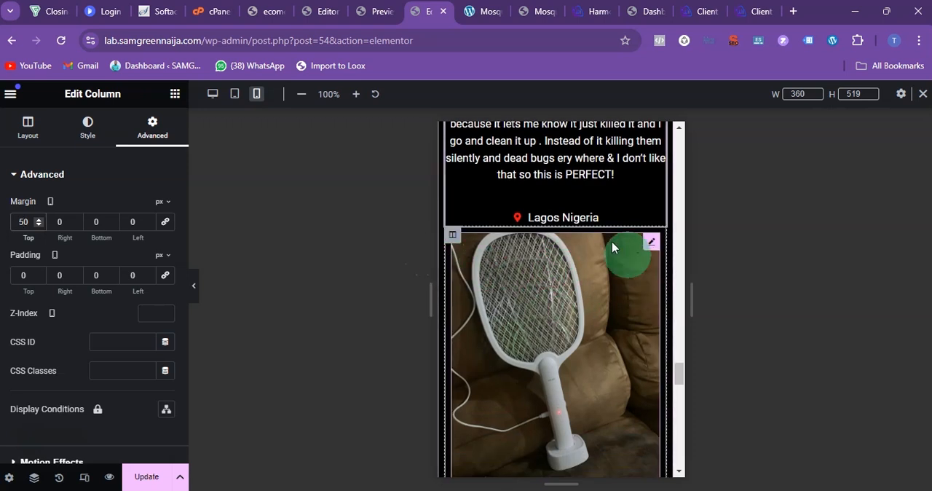
pyautogui.click(452, 238)
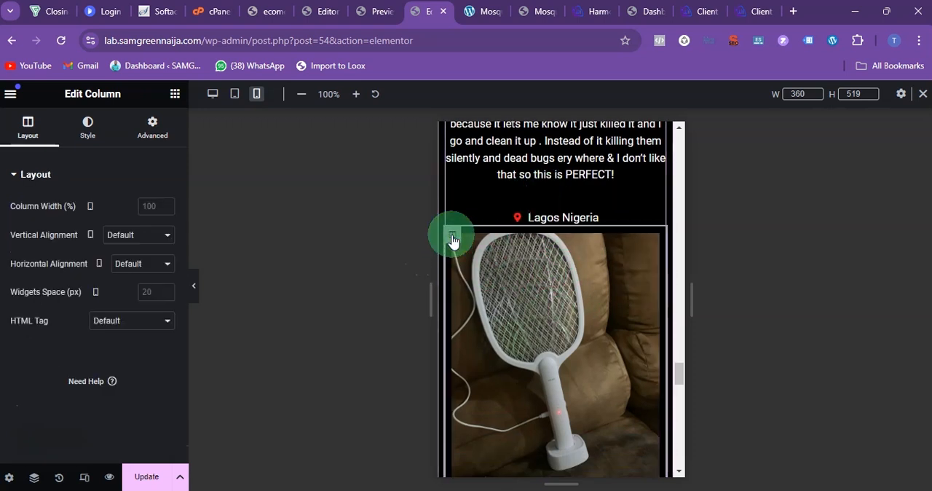
pyautogui.click(148, 138)
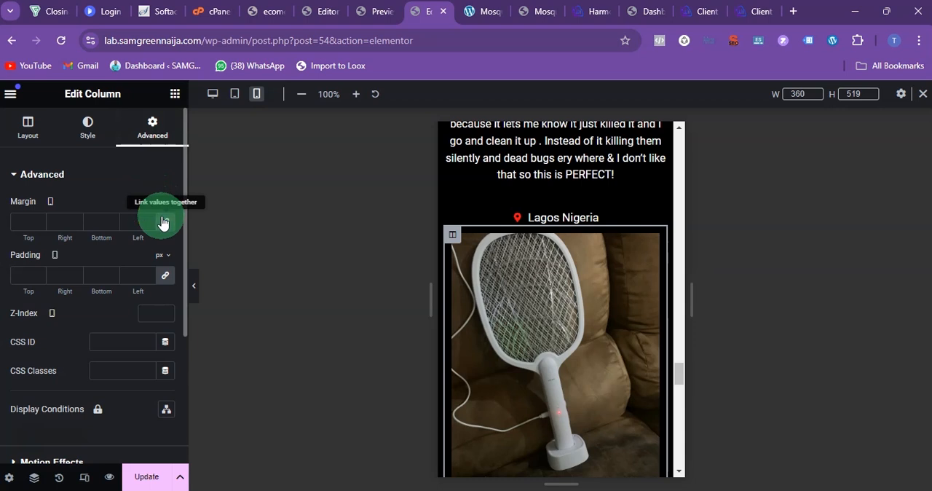
pyautogui.click(163, 222)
pyautogui.click(19, 221)
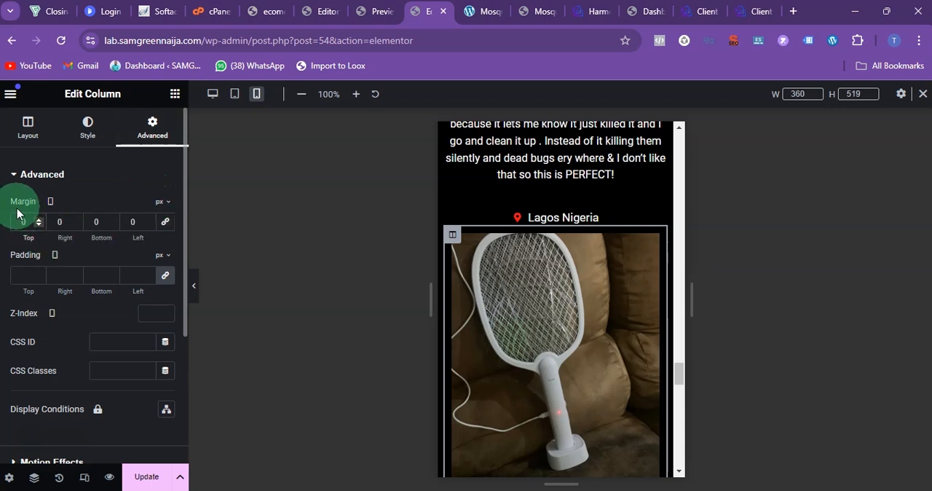
pyautogui.write('50')
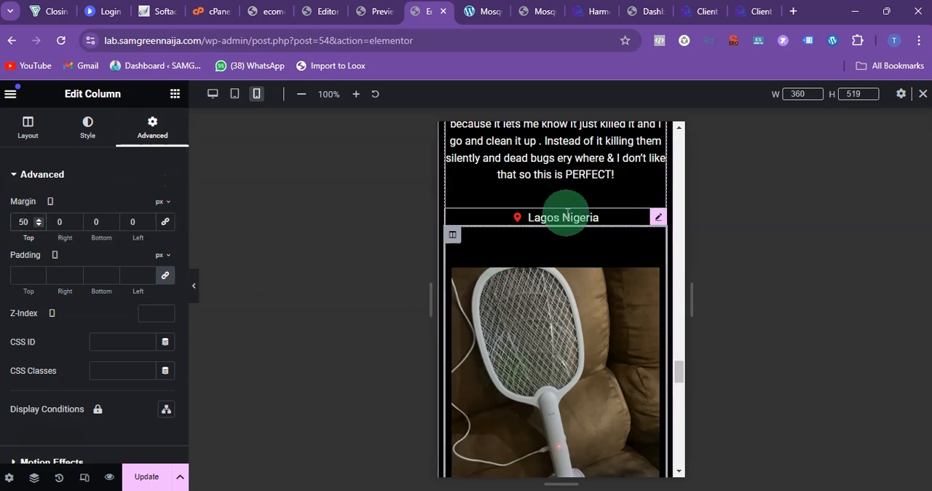
# Step: Examine the spacing and text layout of the last customer testimonial and the section below it in the mobile view
pyautogui.scroll(-6, 567, 215)
pyautogui.scroll(2, 570, 237)
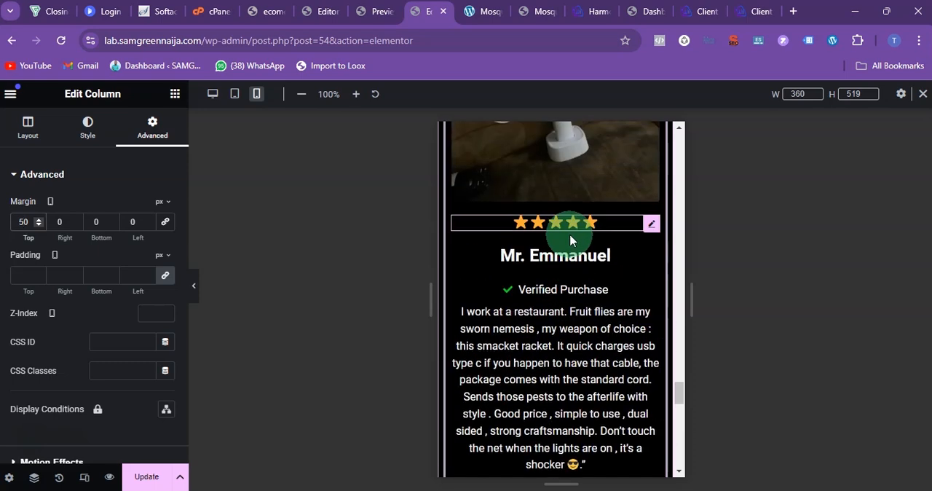
pyautogui.scroll(-6, 568, 251)
pyautogui.scroll(4, 569, 267)
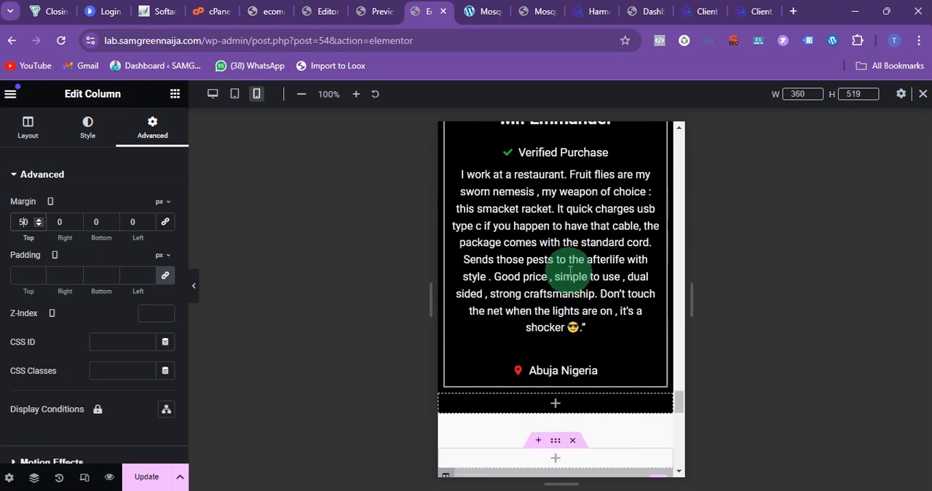
pyautogui.scroll(6, 570, 271)
pyautogui.scroll(-3, 575, 276)
pyautogui.scroll(15, 575, 271)
pyautogui.scroll(10, 574, 273)
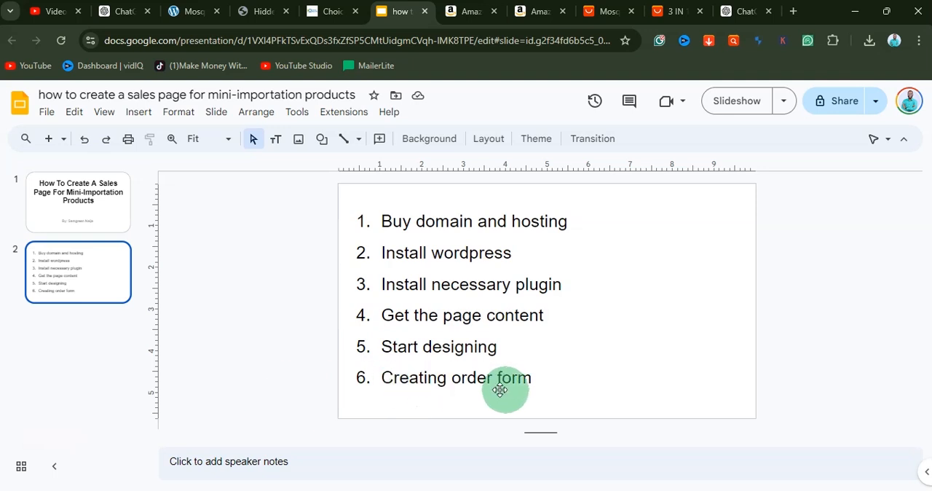
# Step: Switch from the presentation back to the Elementor editor and review the mobile page's red headline and product images
pyautogui.moveTo(548, 487)
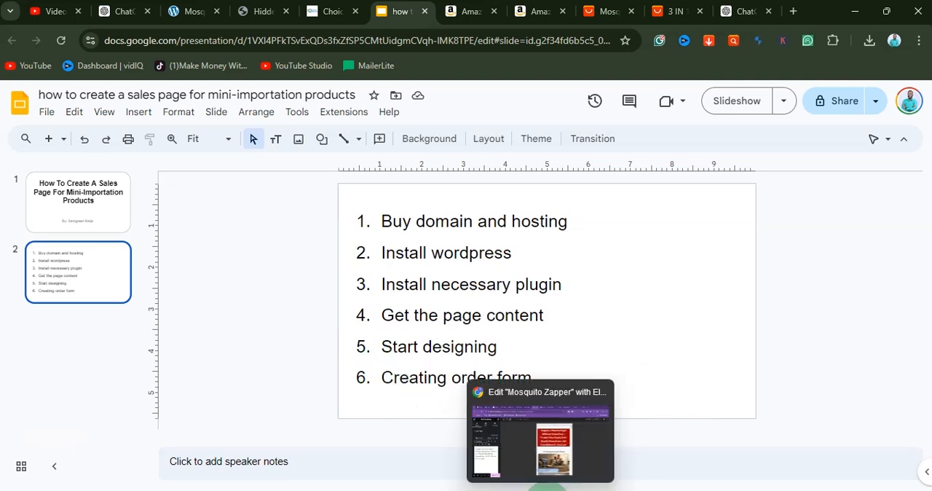
pyautogui.click(540, 430)
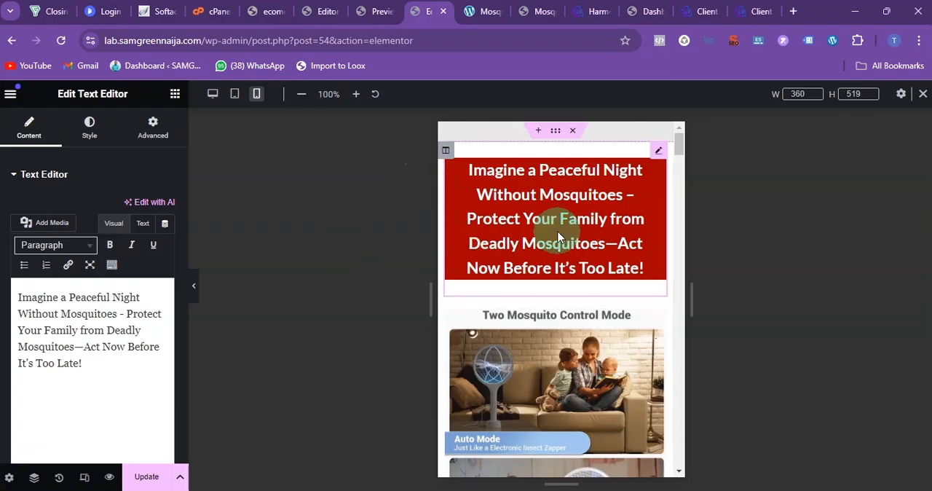
pyautogui.scroll(-3, 564, 221)
pyautogui.scroll(-1, 584, 225)
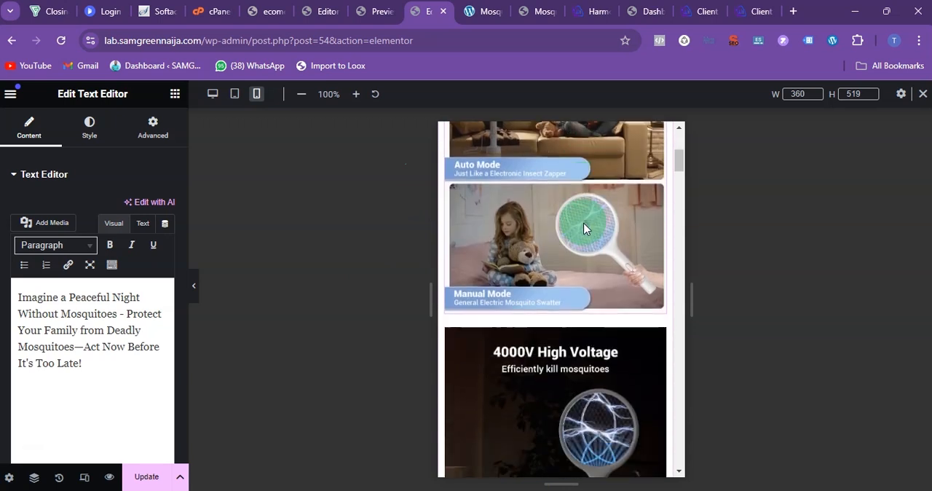